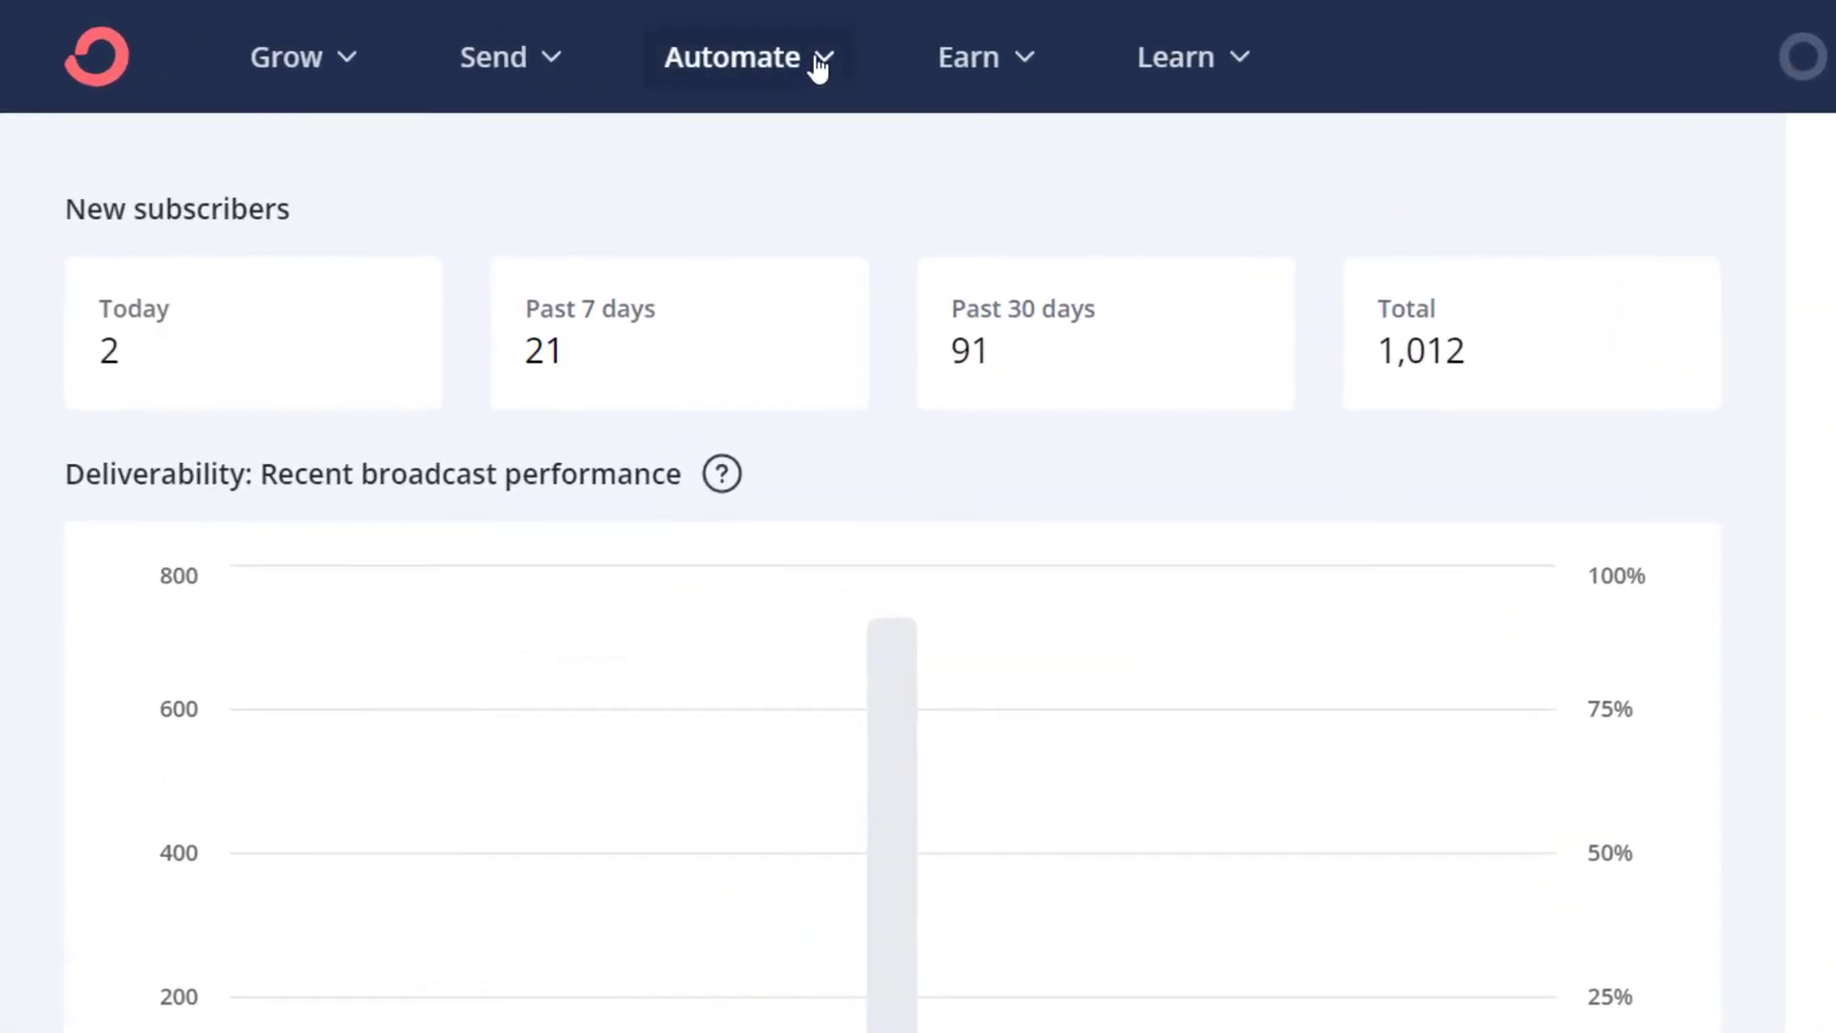
- Open the Visual Automations page
left_click(820, 65)
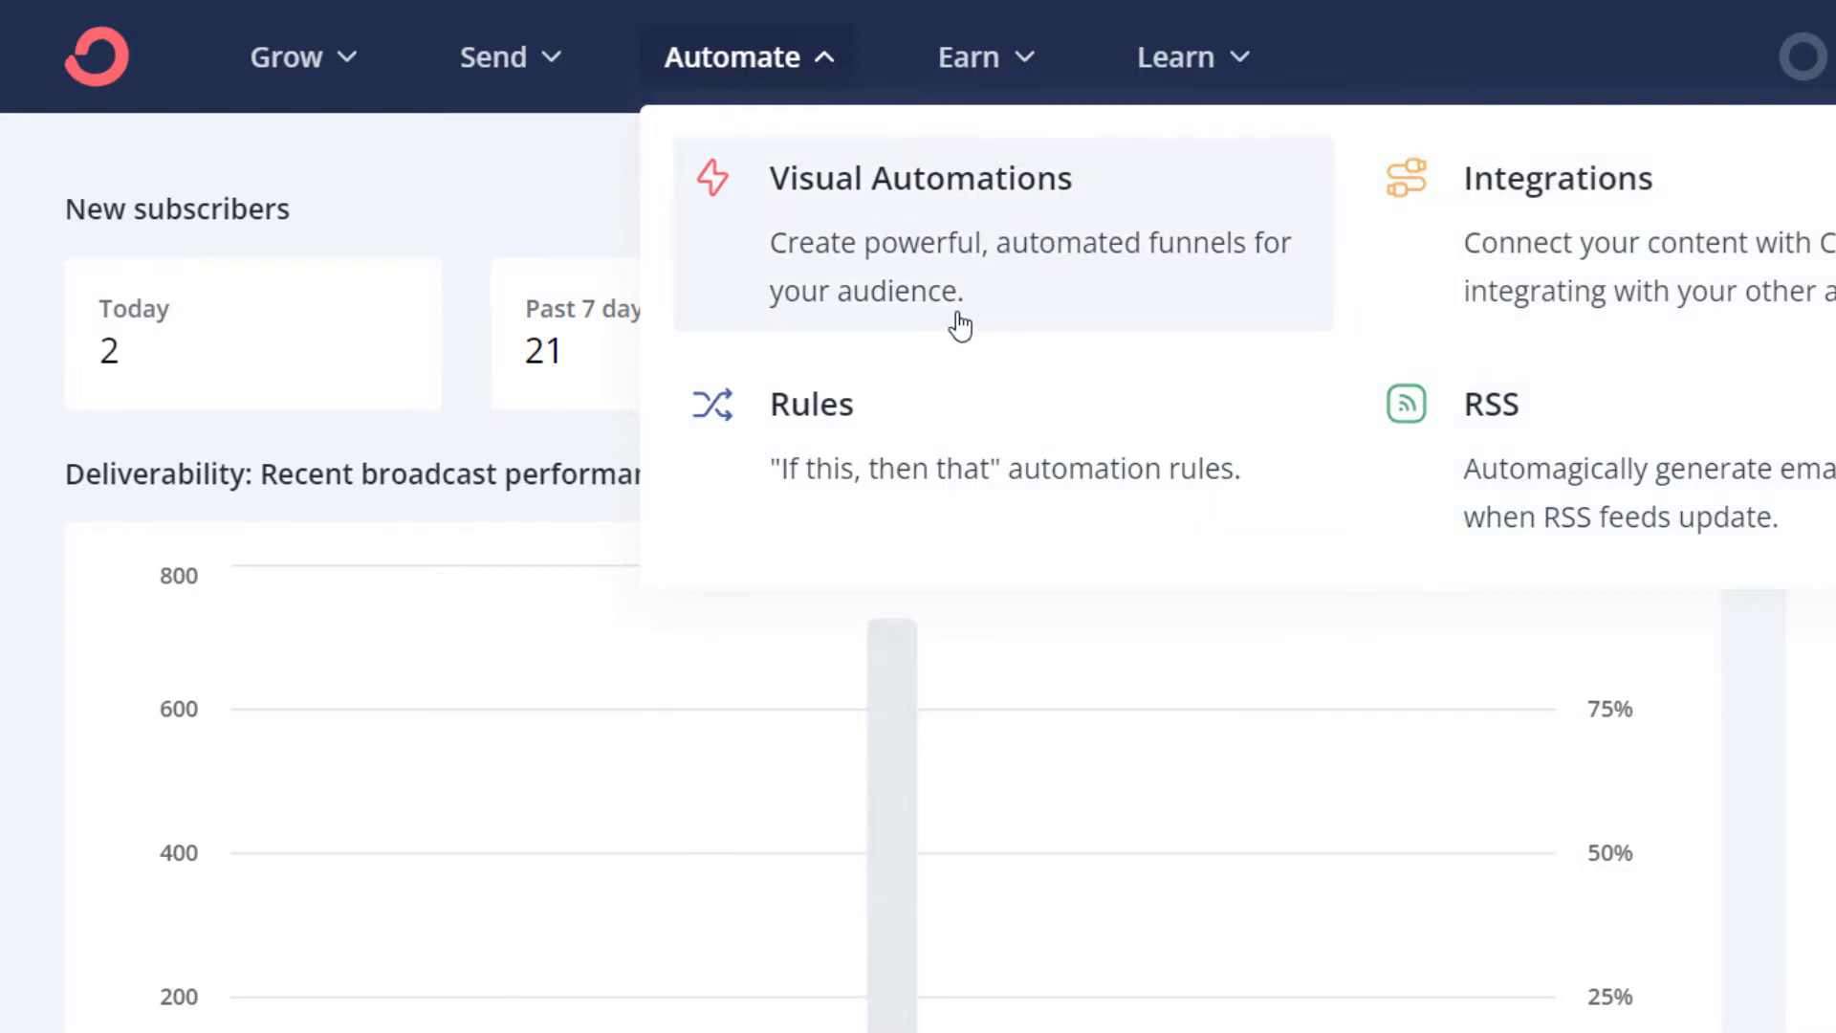
left_click(948, 233)
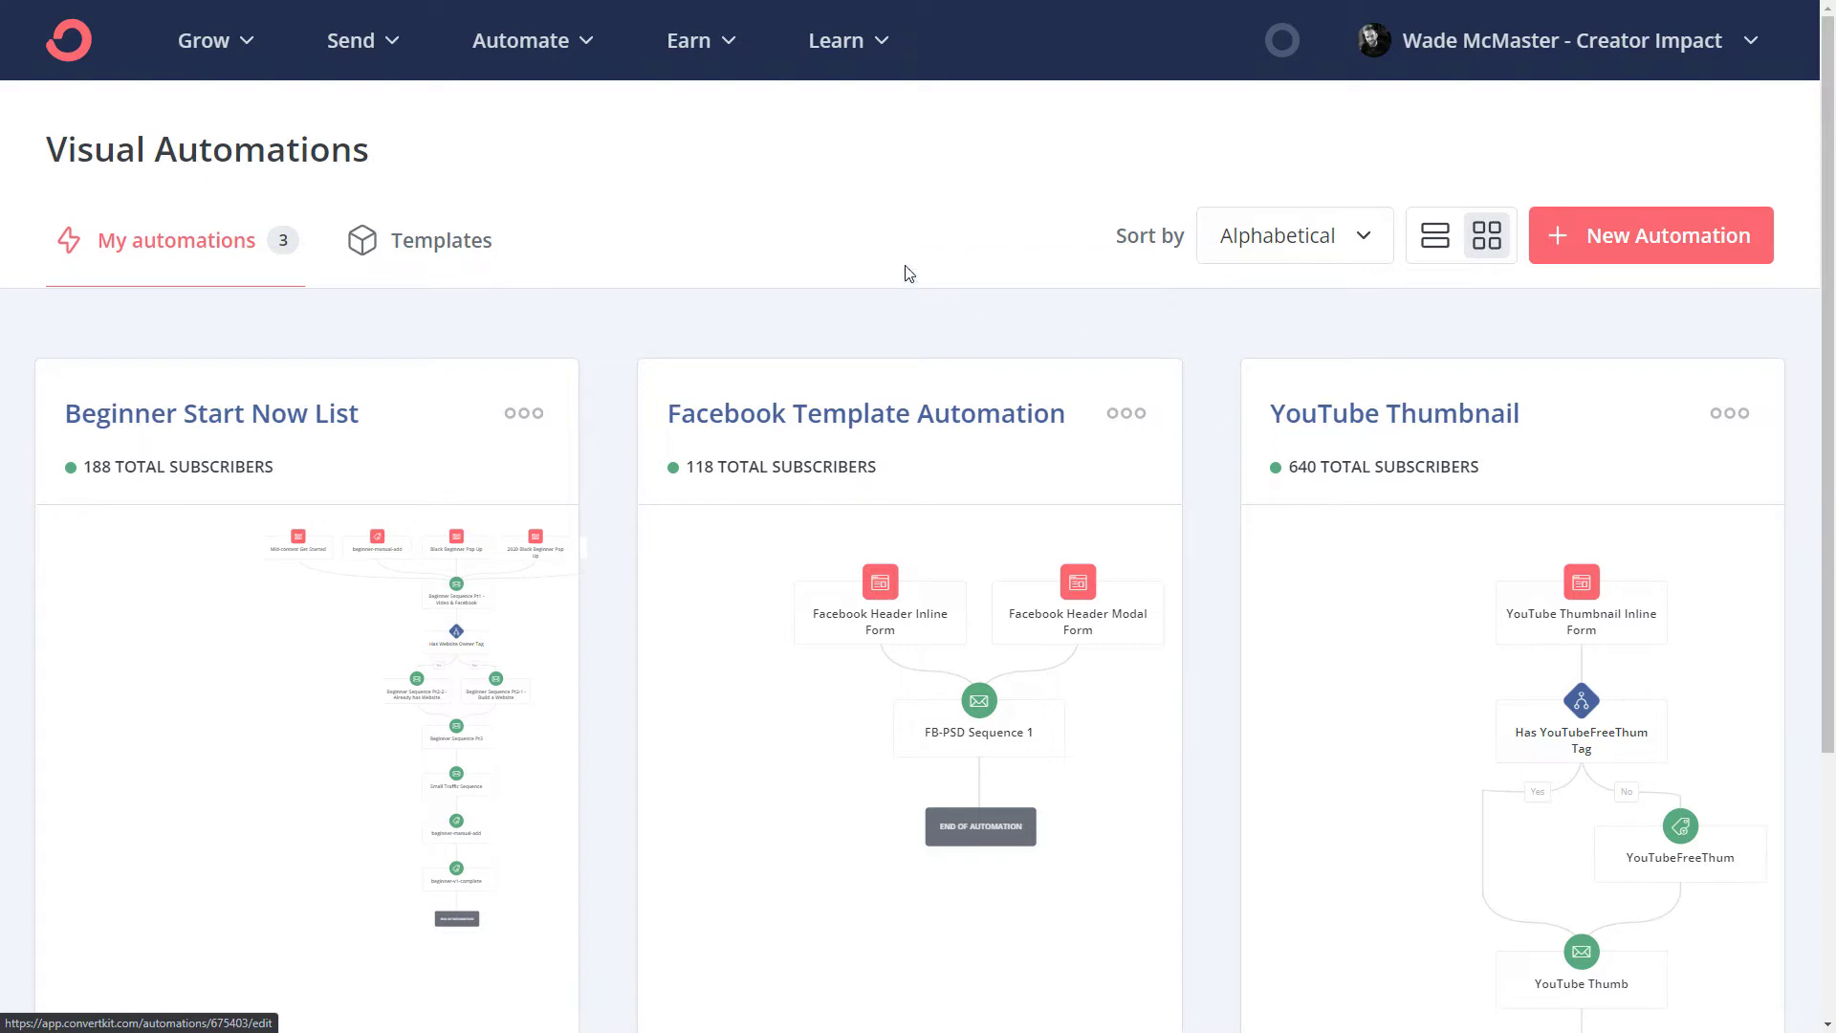
- Browse the available visual automation templates, from the empty automation through the newsletter, podcast, book and album ones
left_click(455, 248)
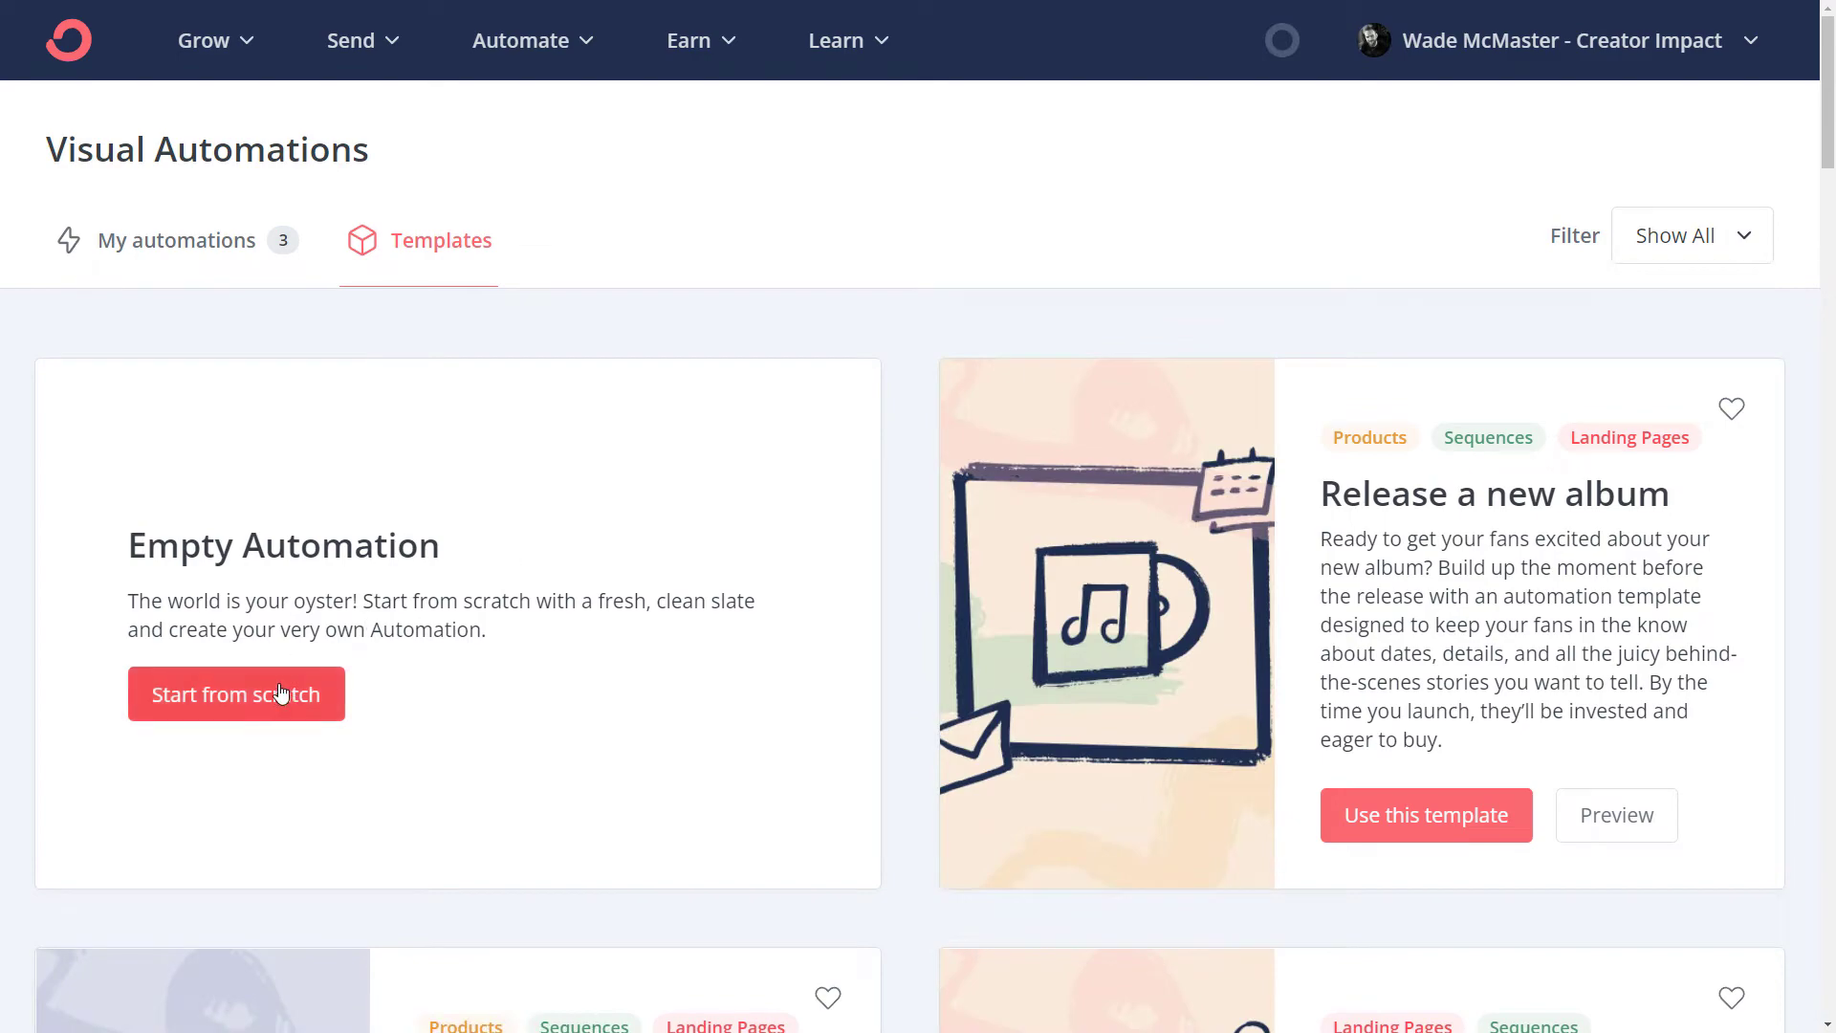
scroll(1005, 474, "down", 3)
scroll(1320, 377, "down", 4)
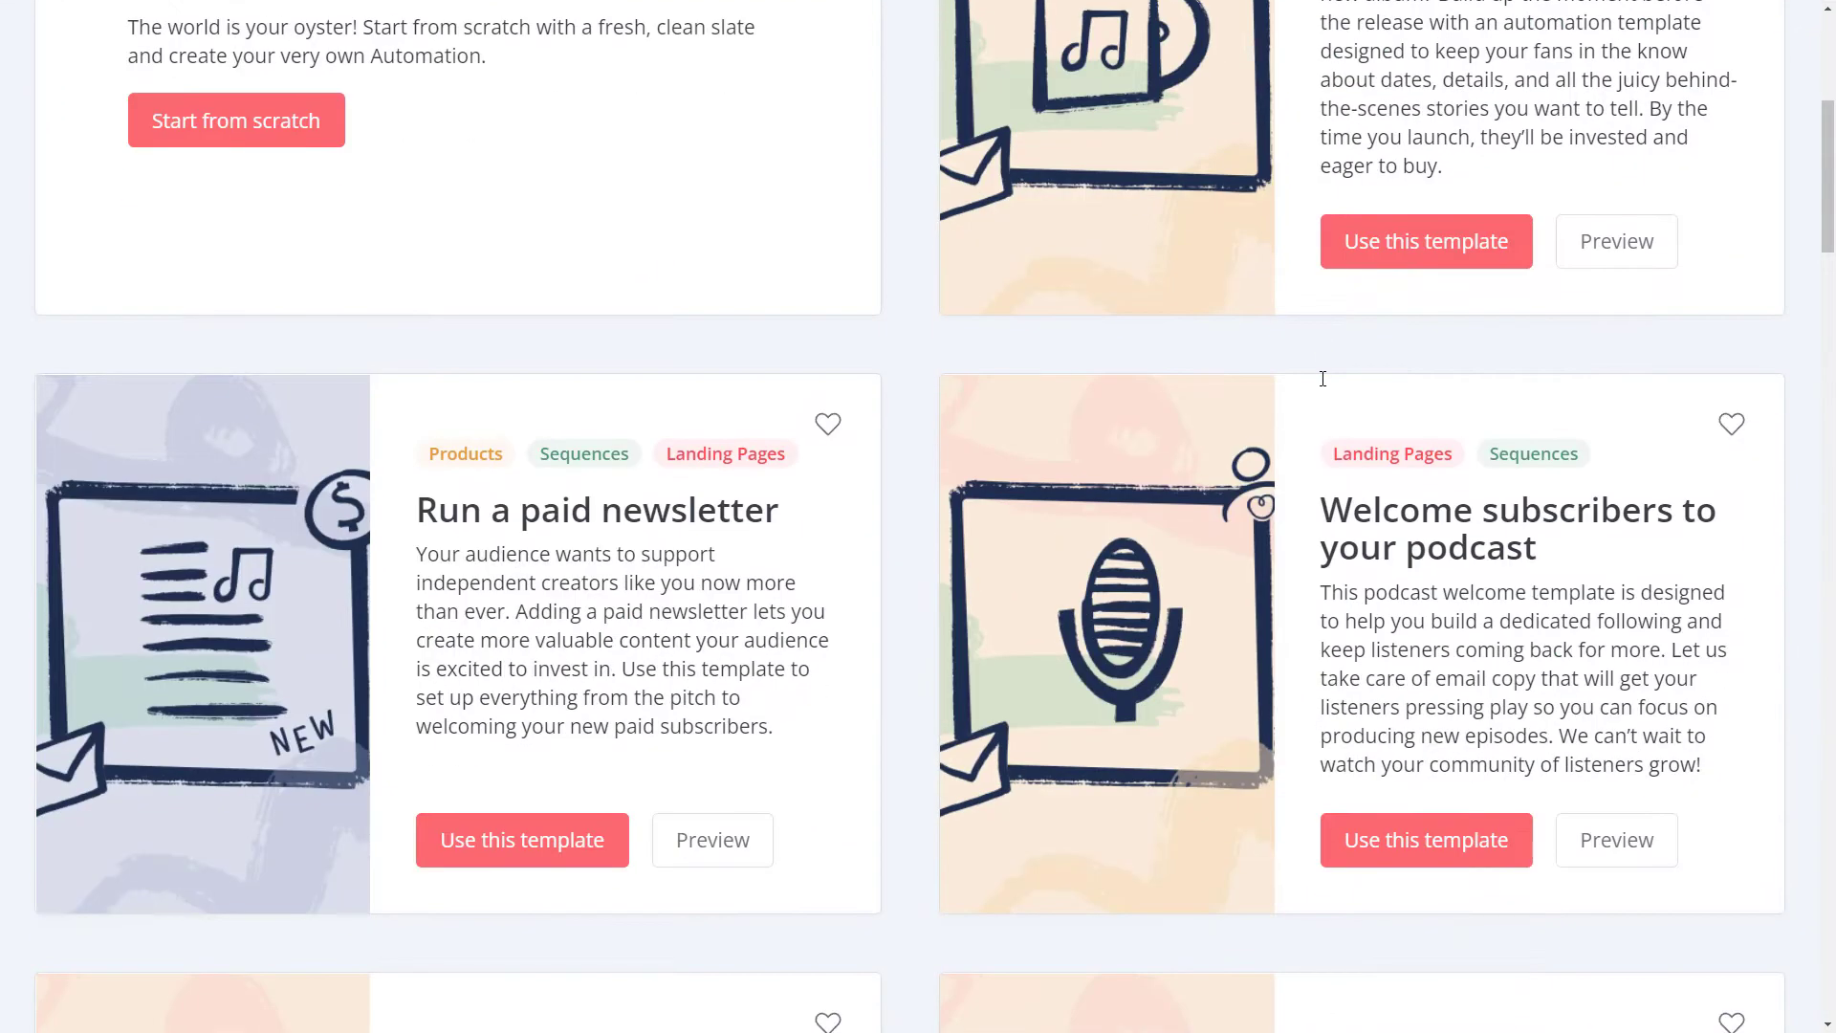
scroll(644, 492, "down", 6)
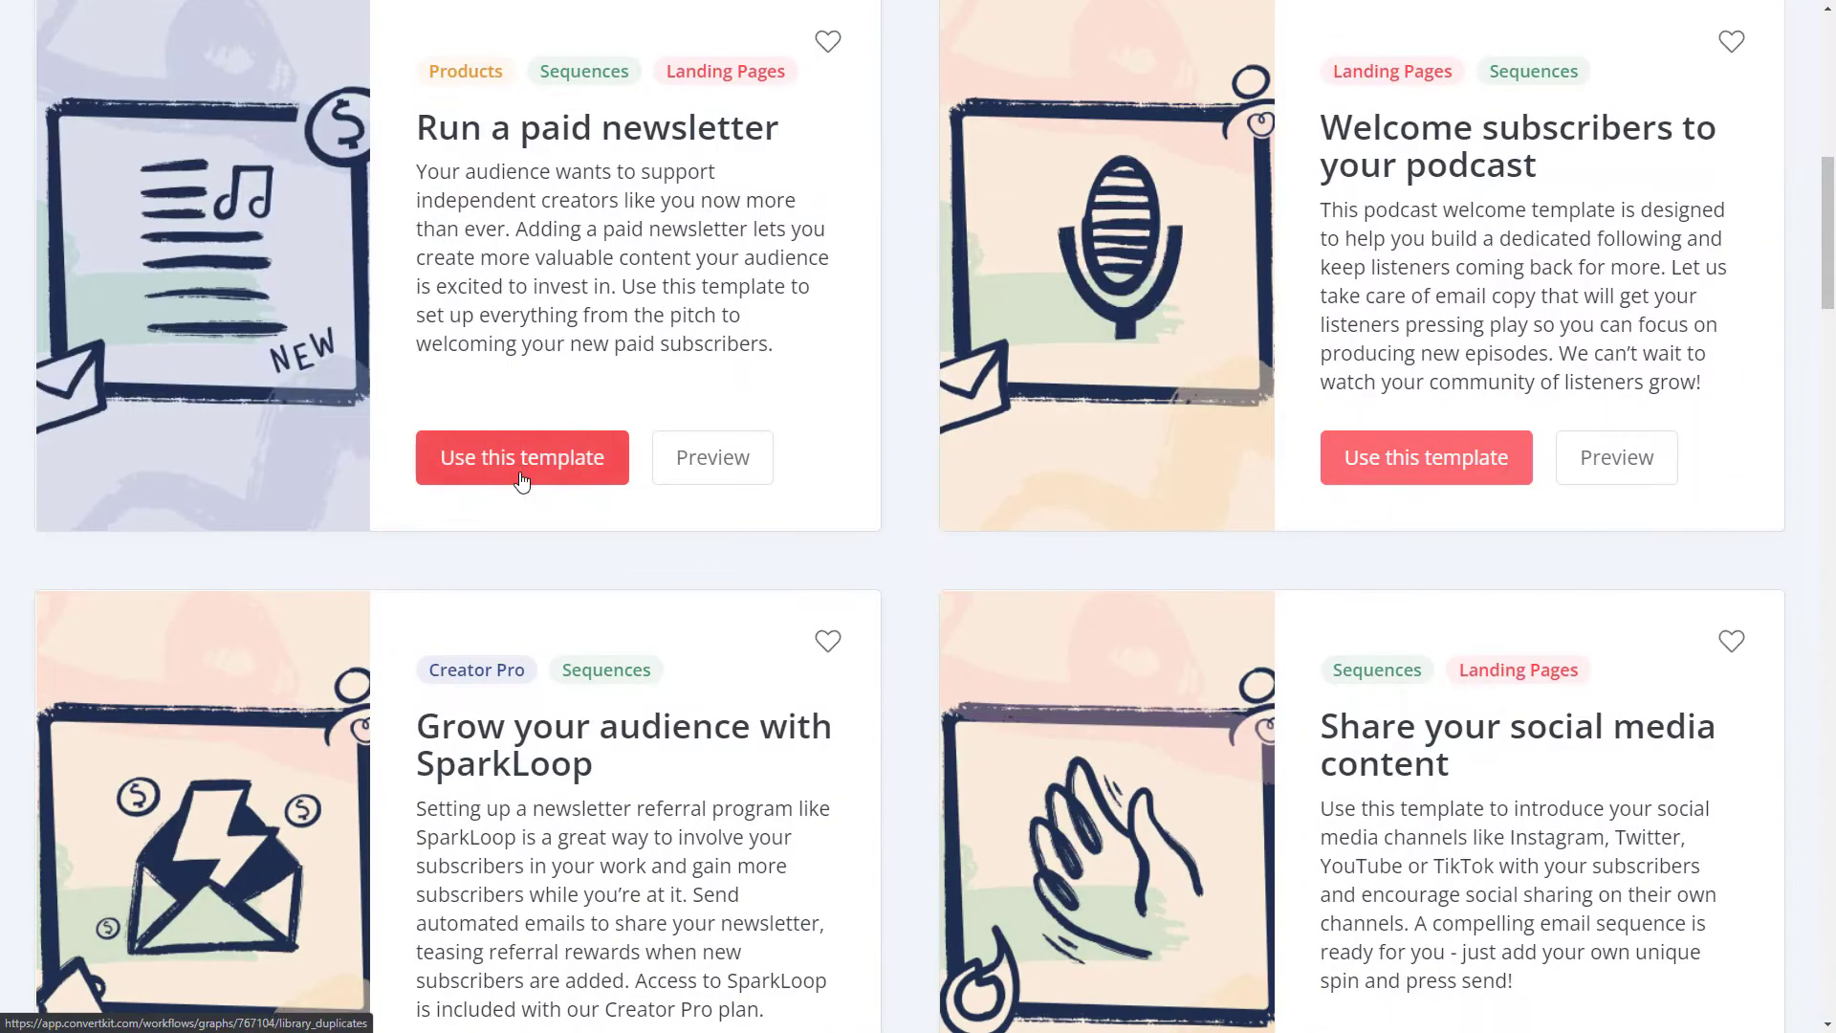
scroll(519, 473, "down", 8)
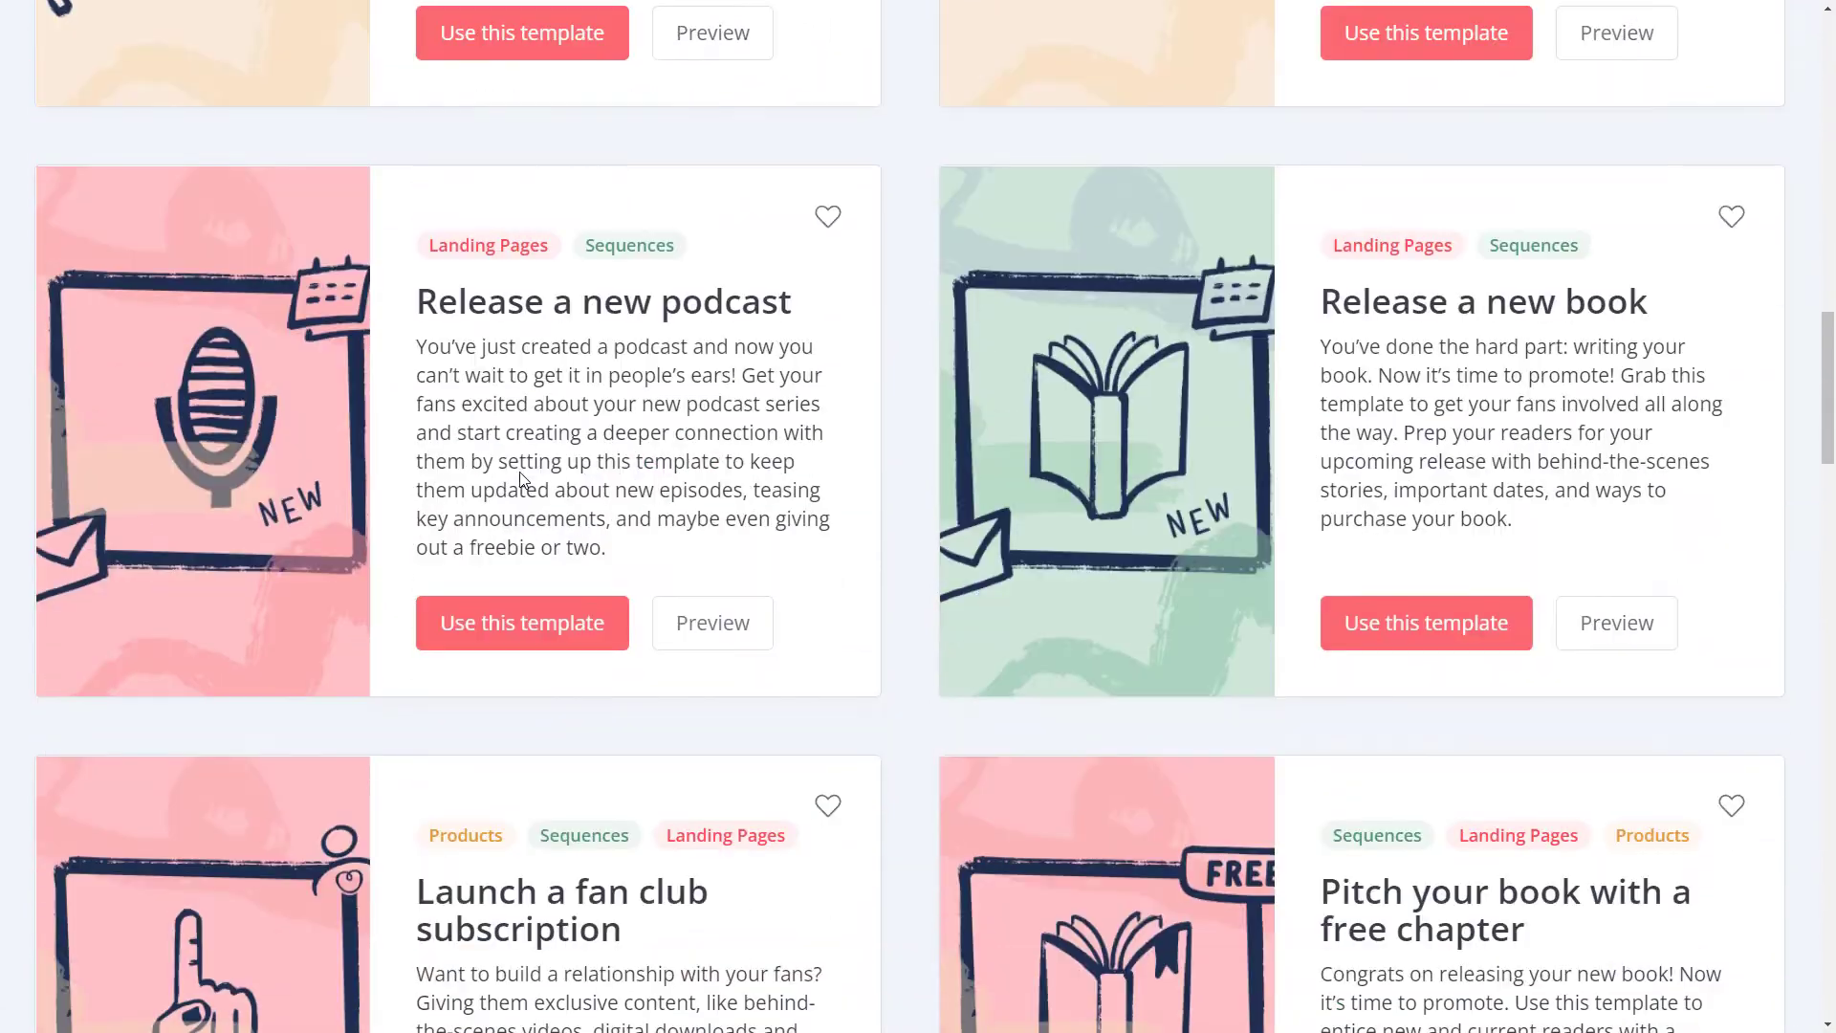
scroll(519, 475, "down", 8)
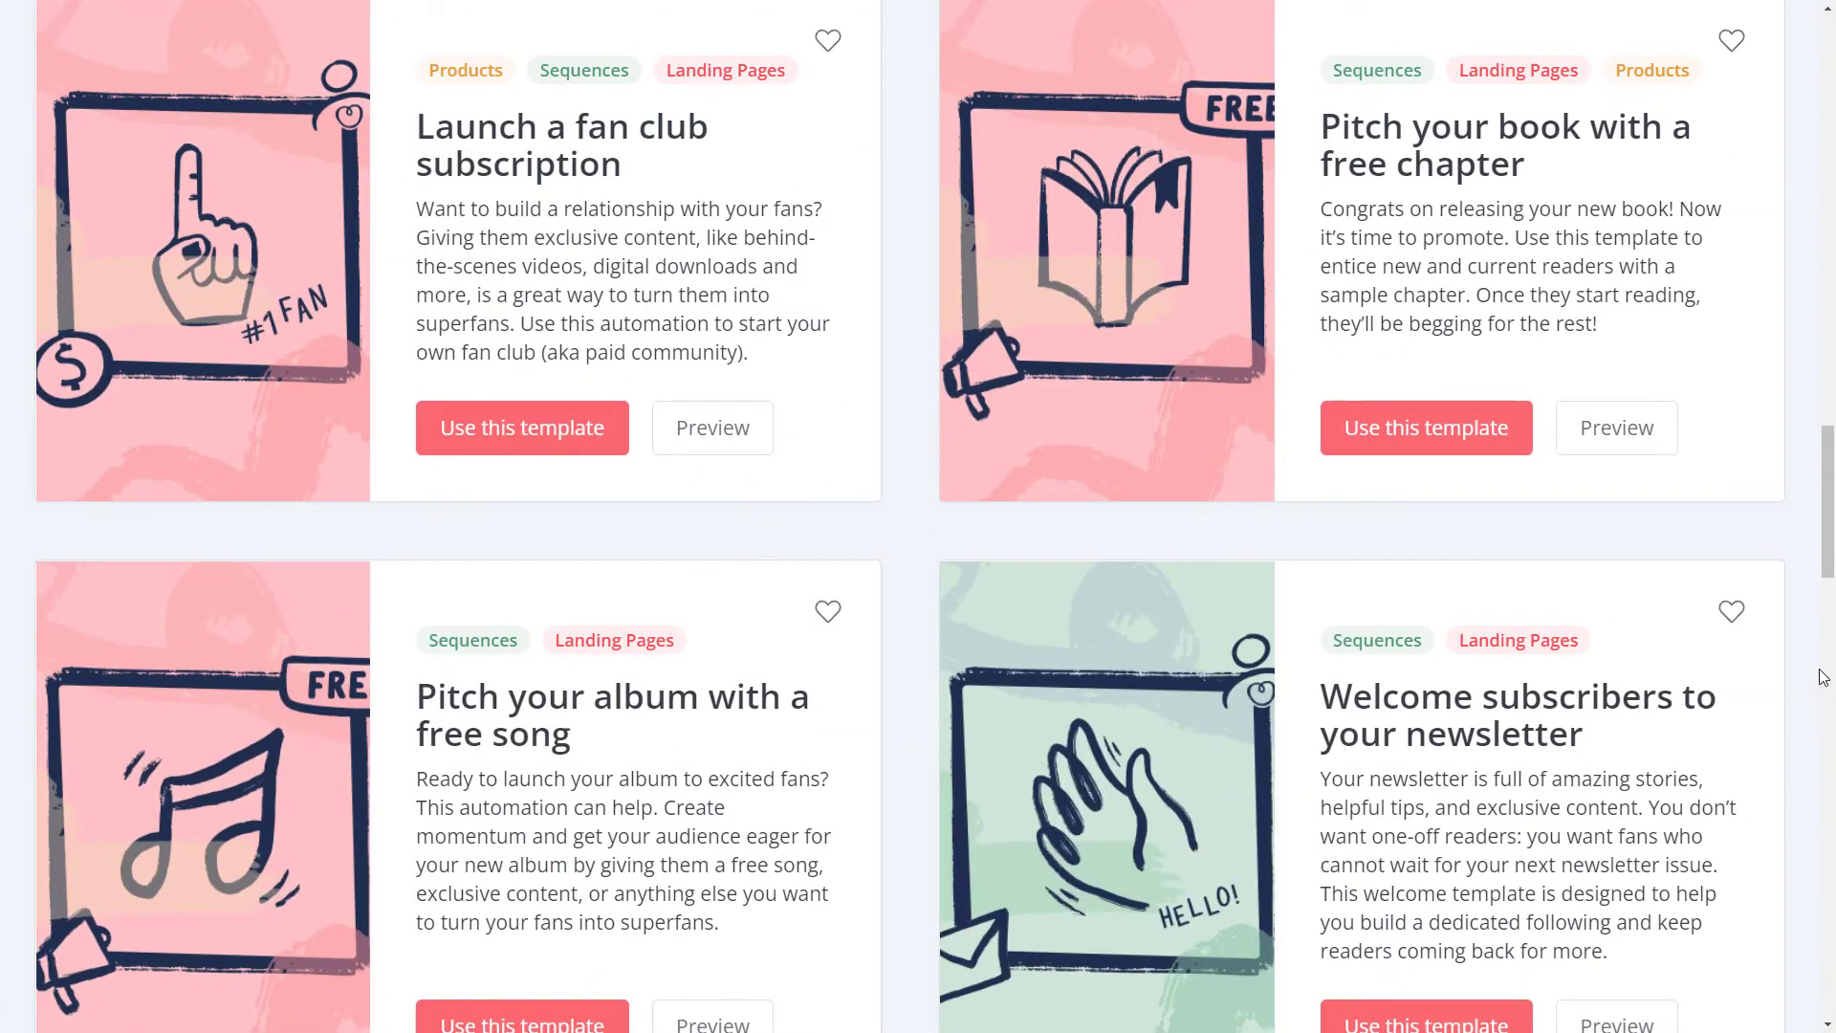
left_click_drag(1827, 571, 1828, 213)
scroll(1828, 213, "up", 3)
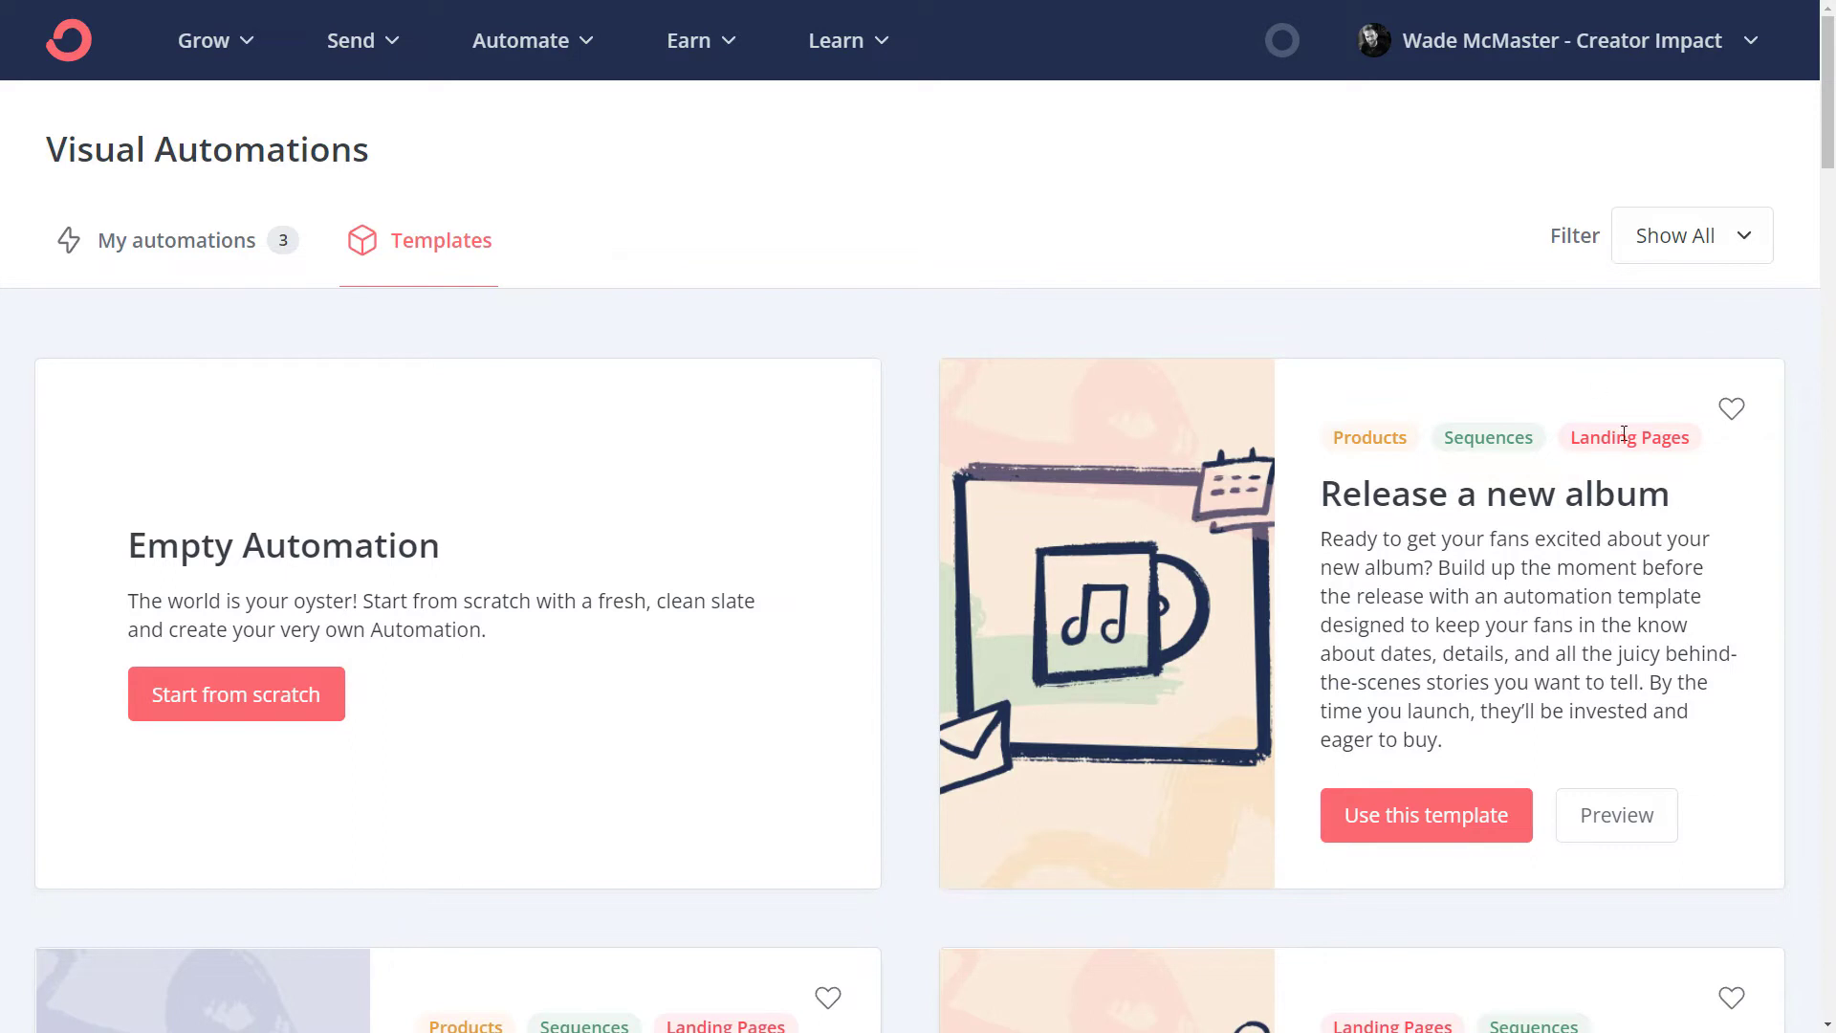
- Create a new visual automation from scratch instead of using a ready-made template
left_click(175, 258)
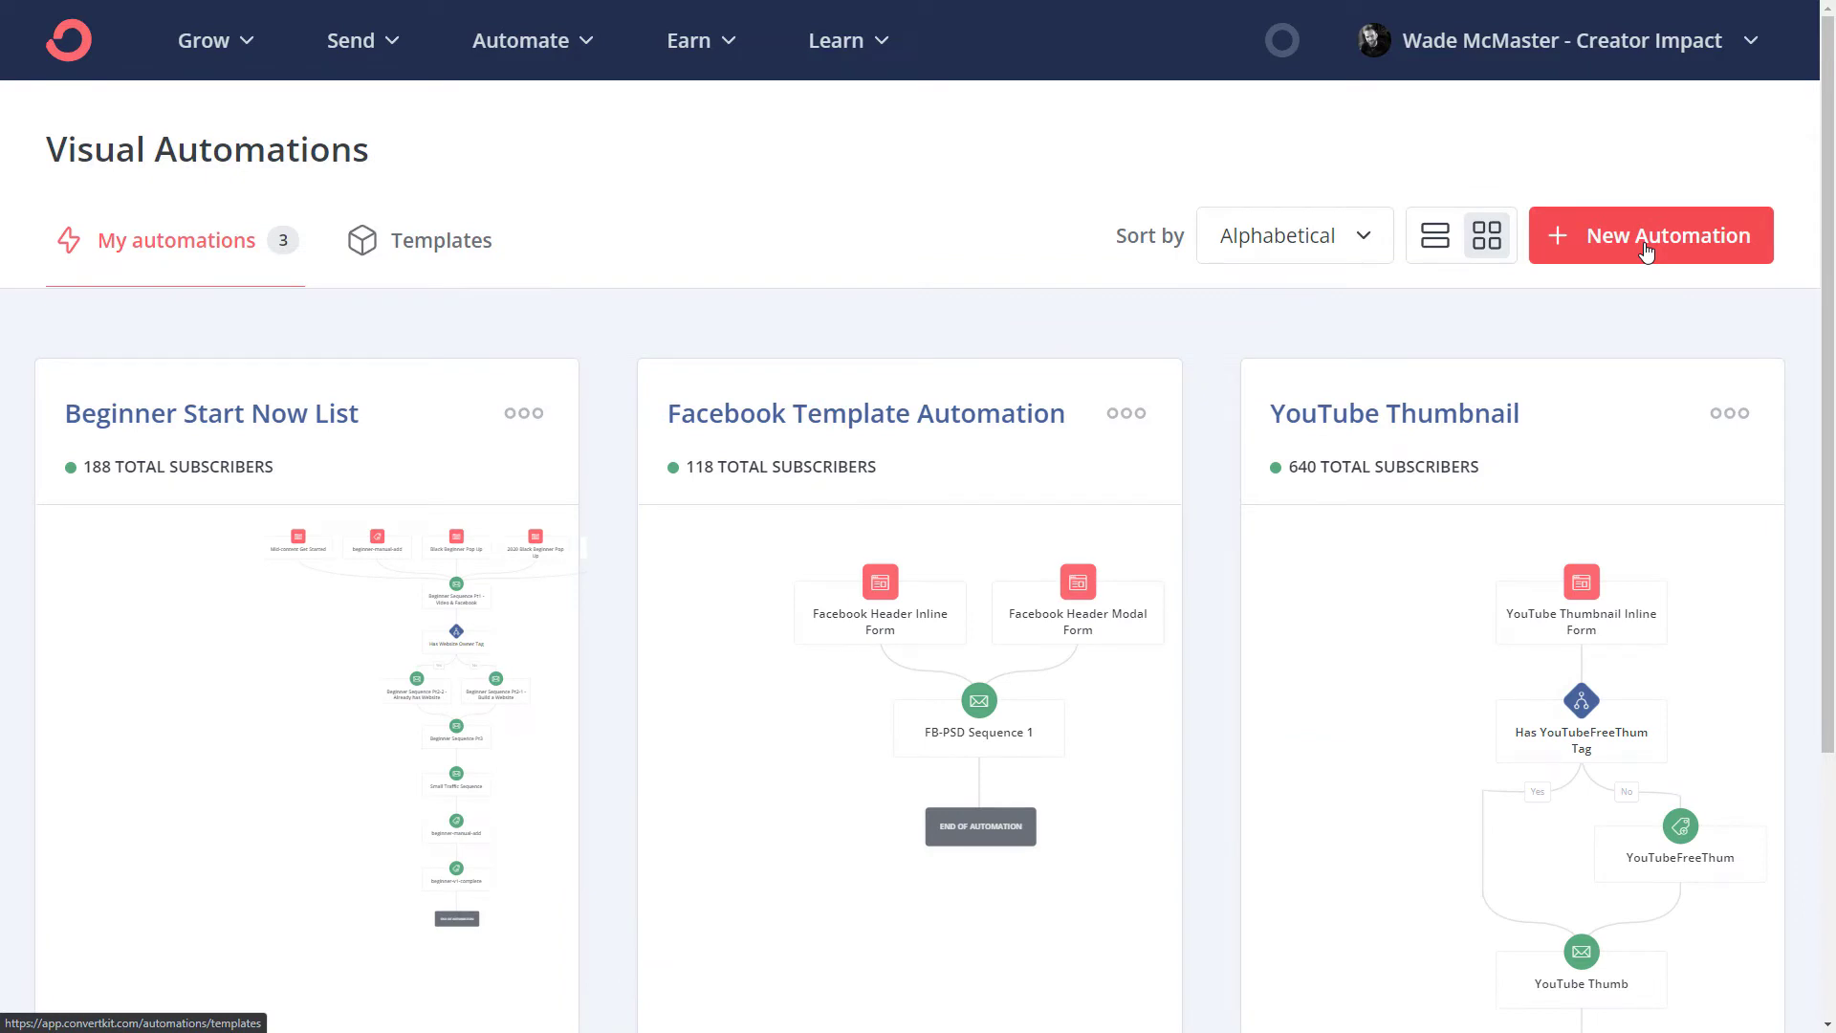
left_click(1645, 251)
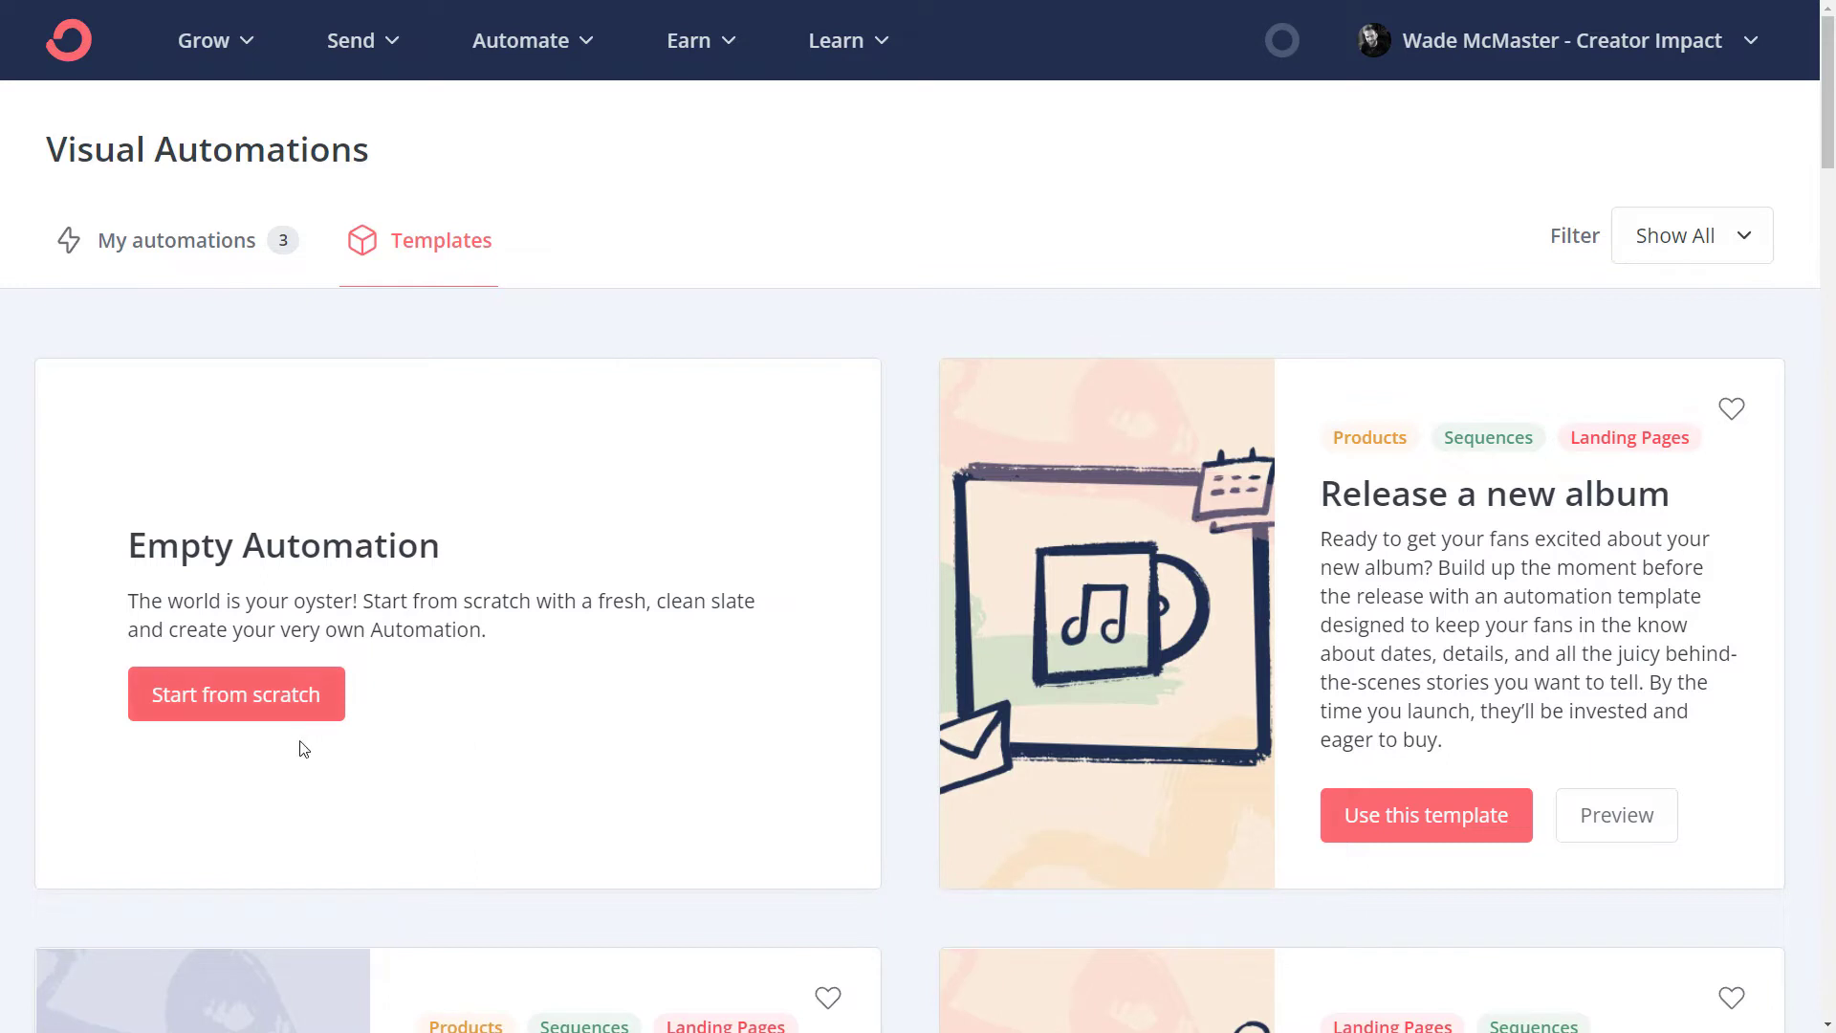
left_click(260, 690)
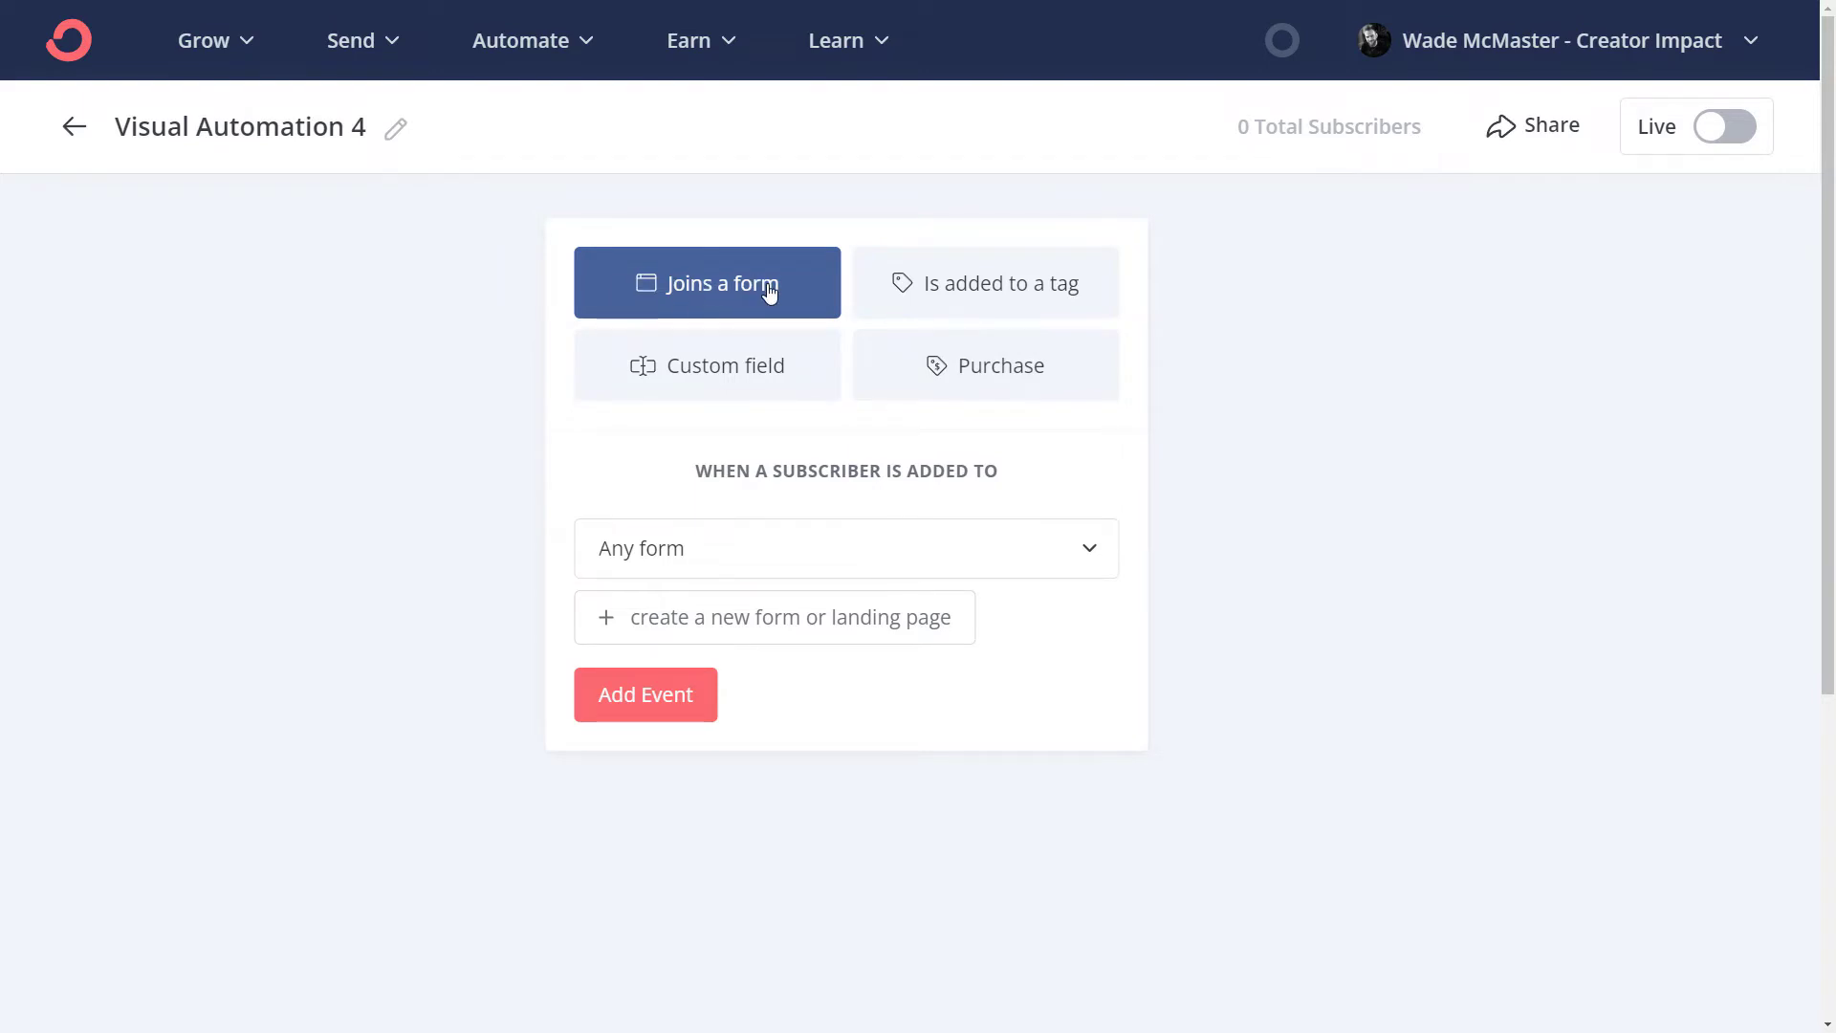
- Look through the forms available for the Joins a form trigger, leaving the event unadded
left_click(654, 554)
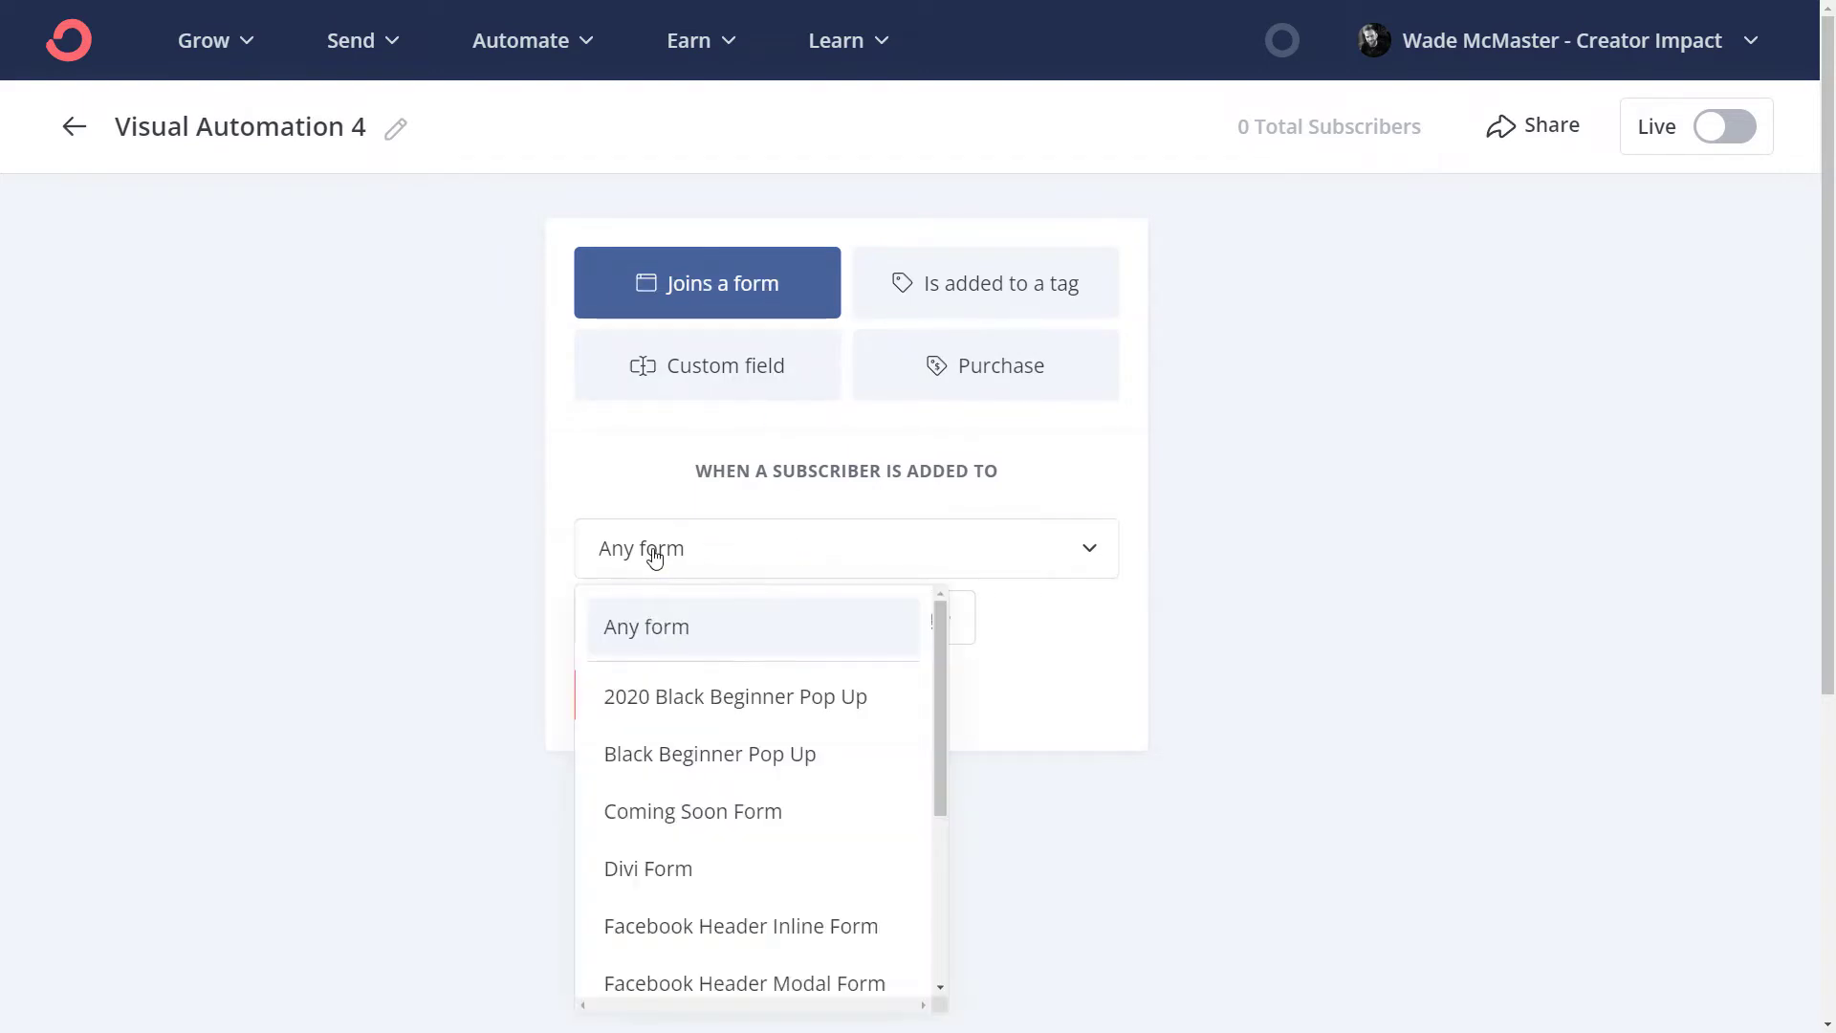
scroll(931, 656, "down", 3)
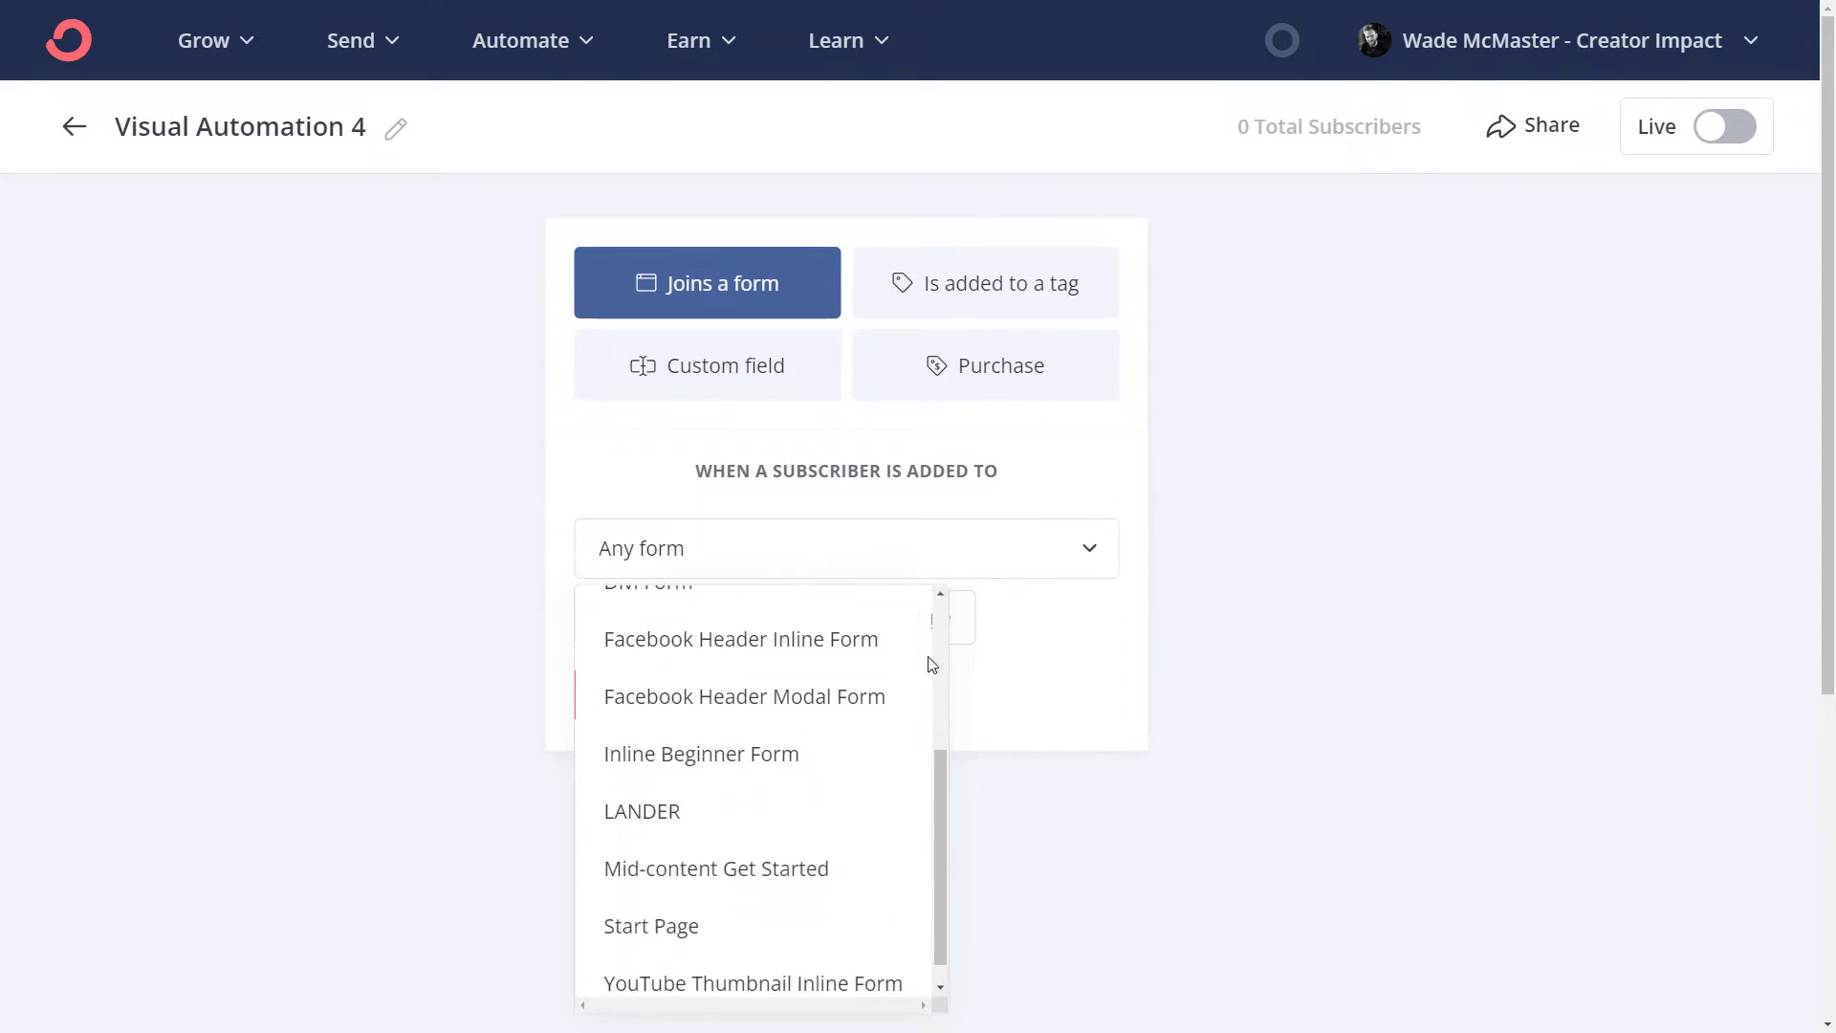
scroll(837, 669, "up", 4)
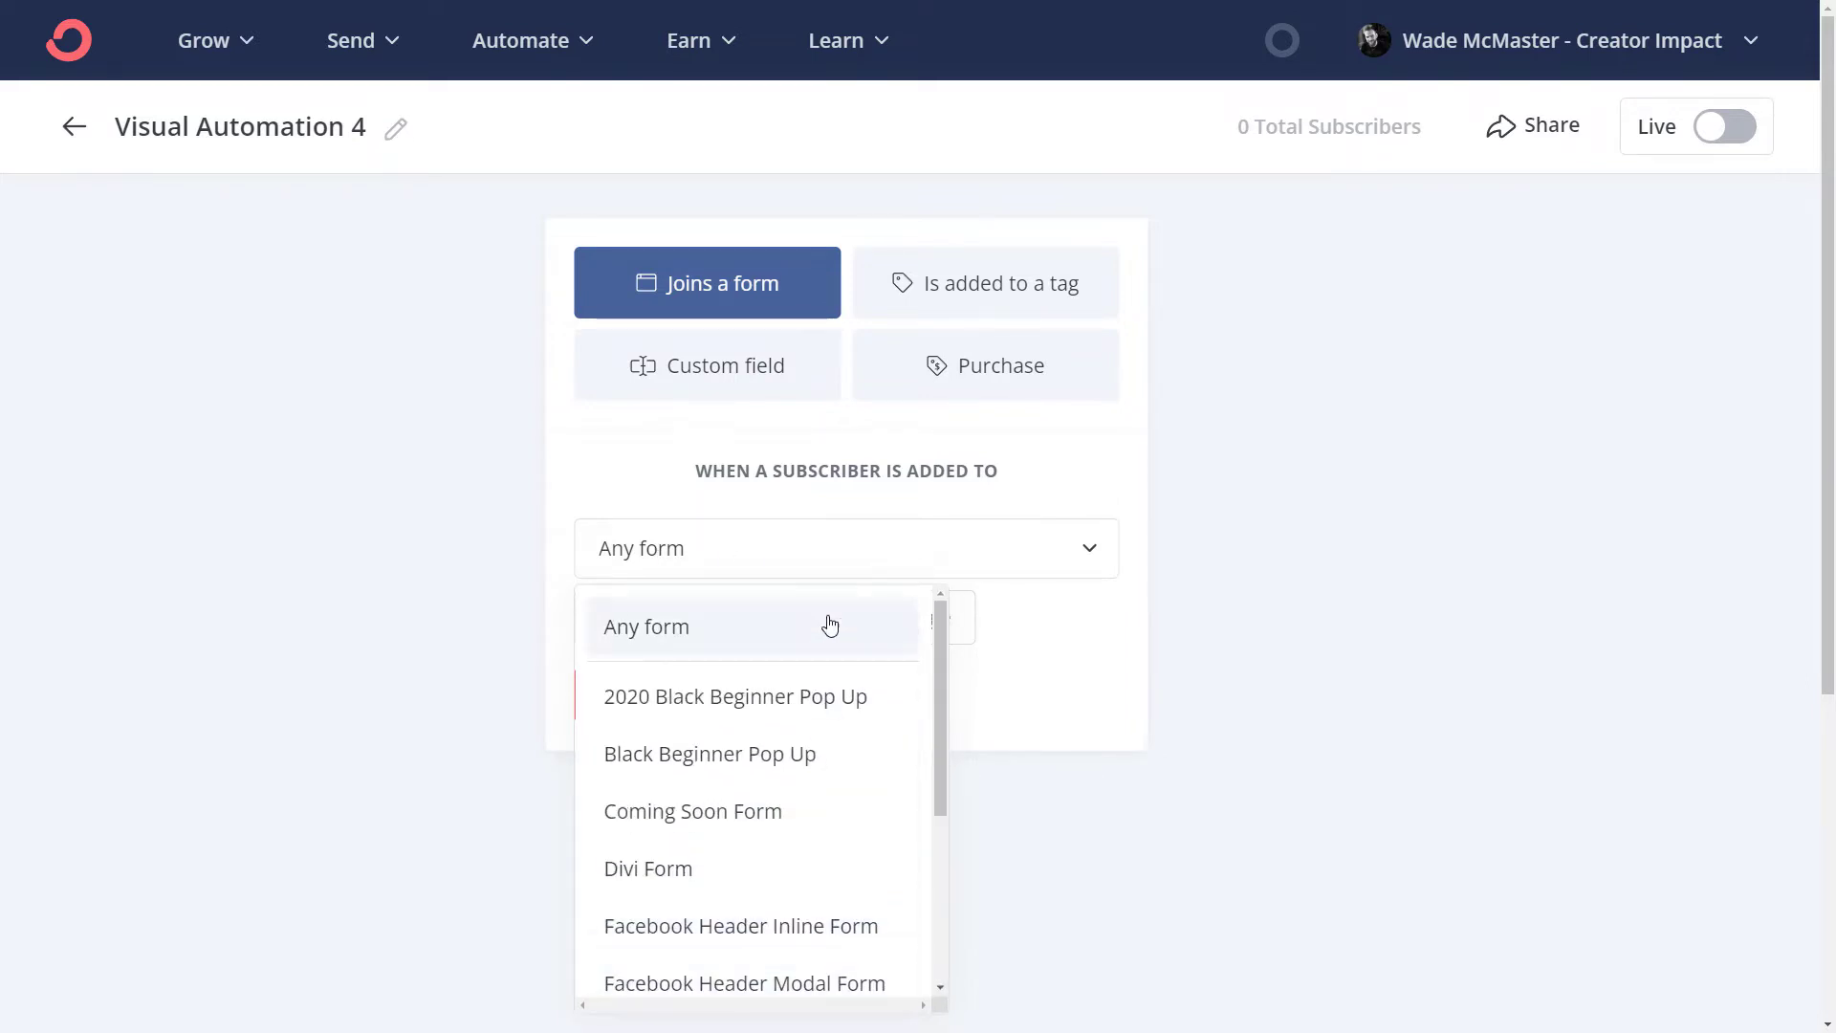
left_click(1278, 379)
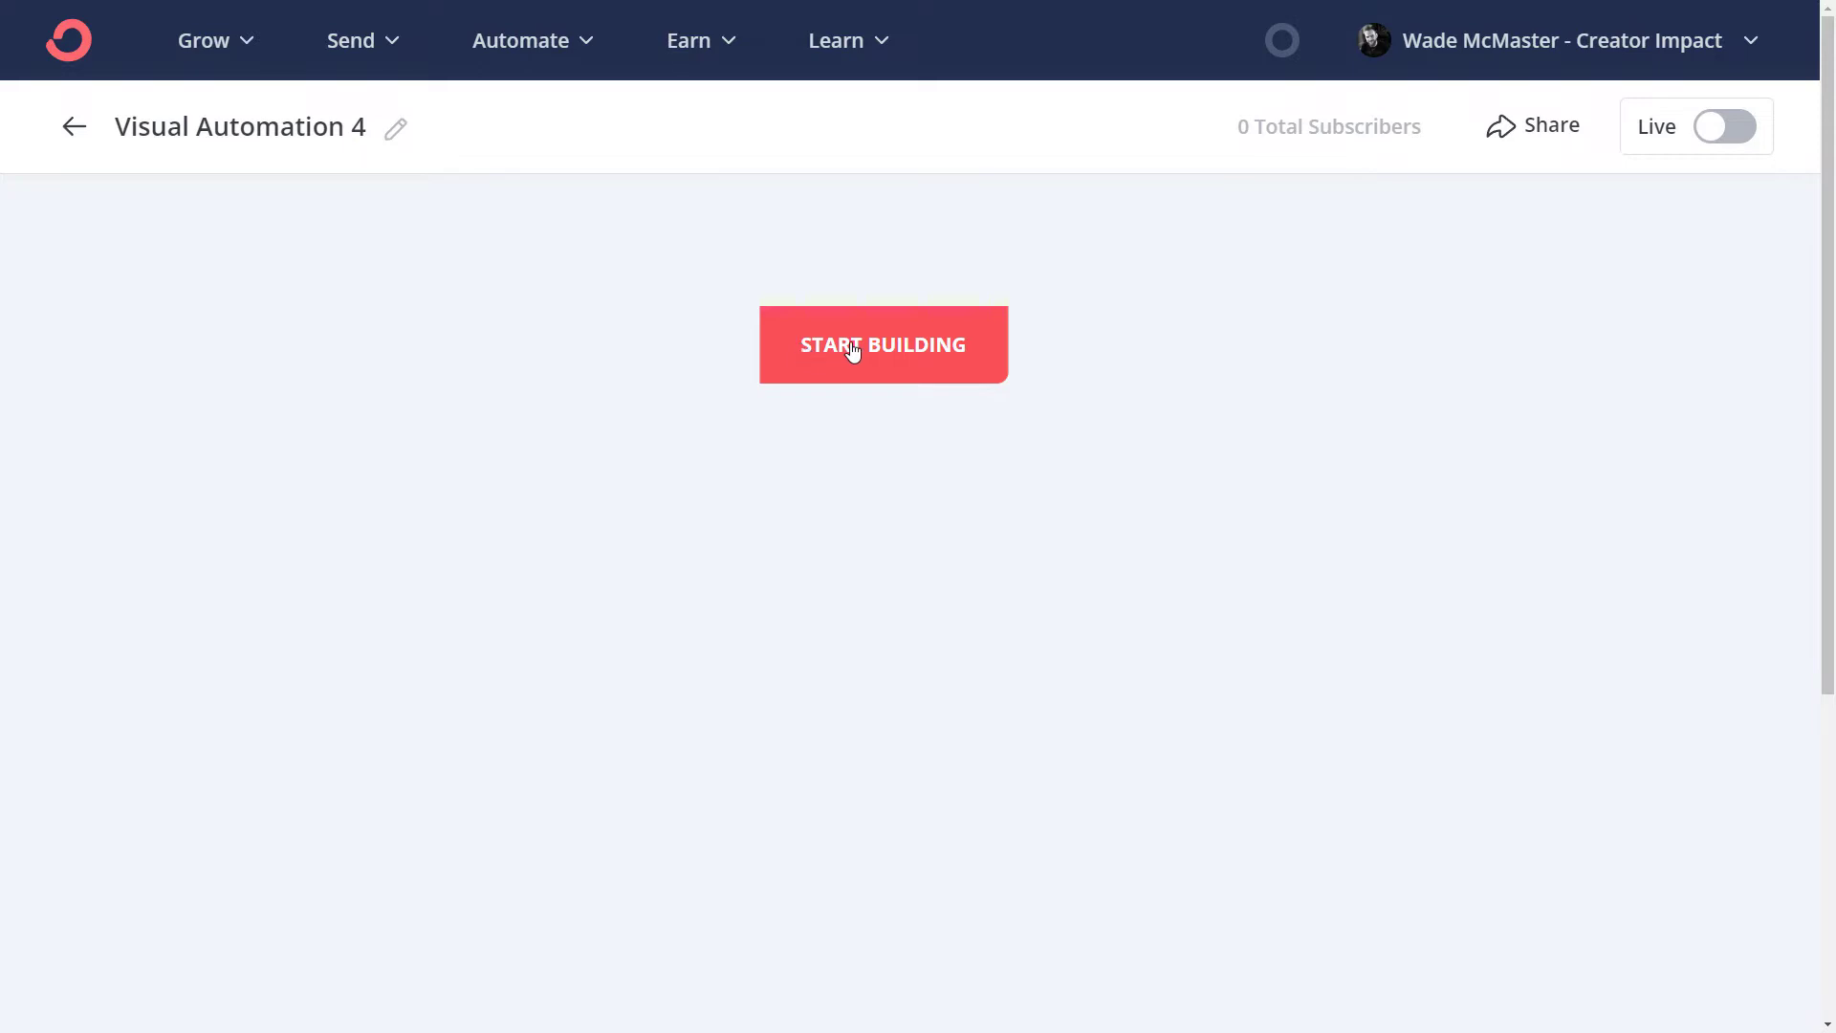
- Add a starting event that triggers when a subscriber joins the Coming Soon Form
left_click(924, 335)
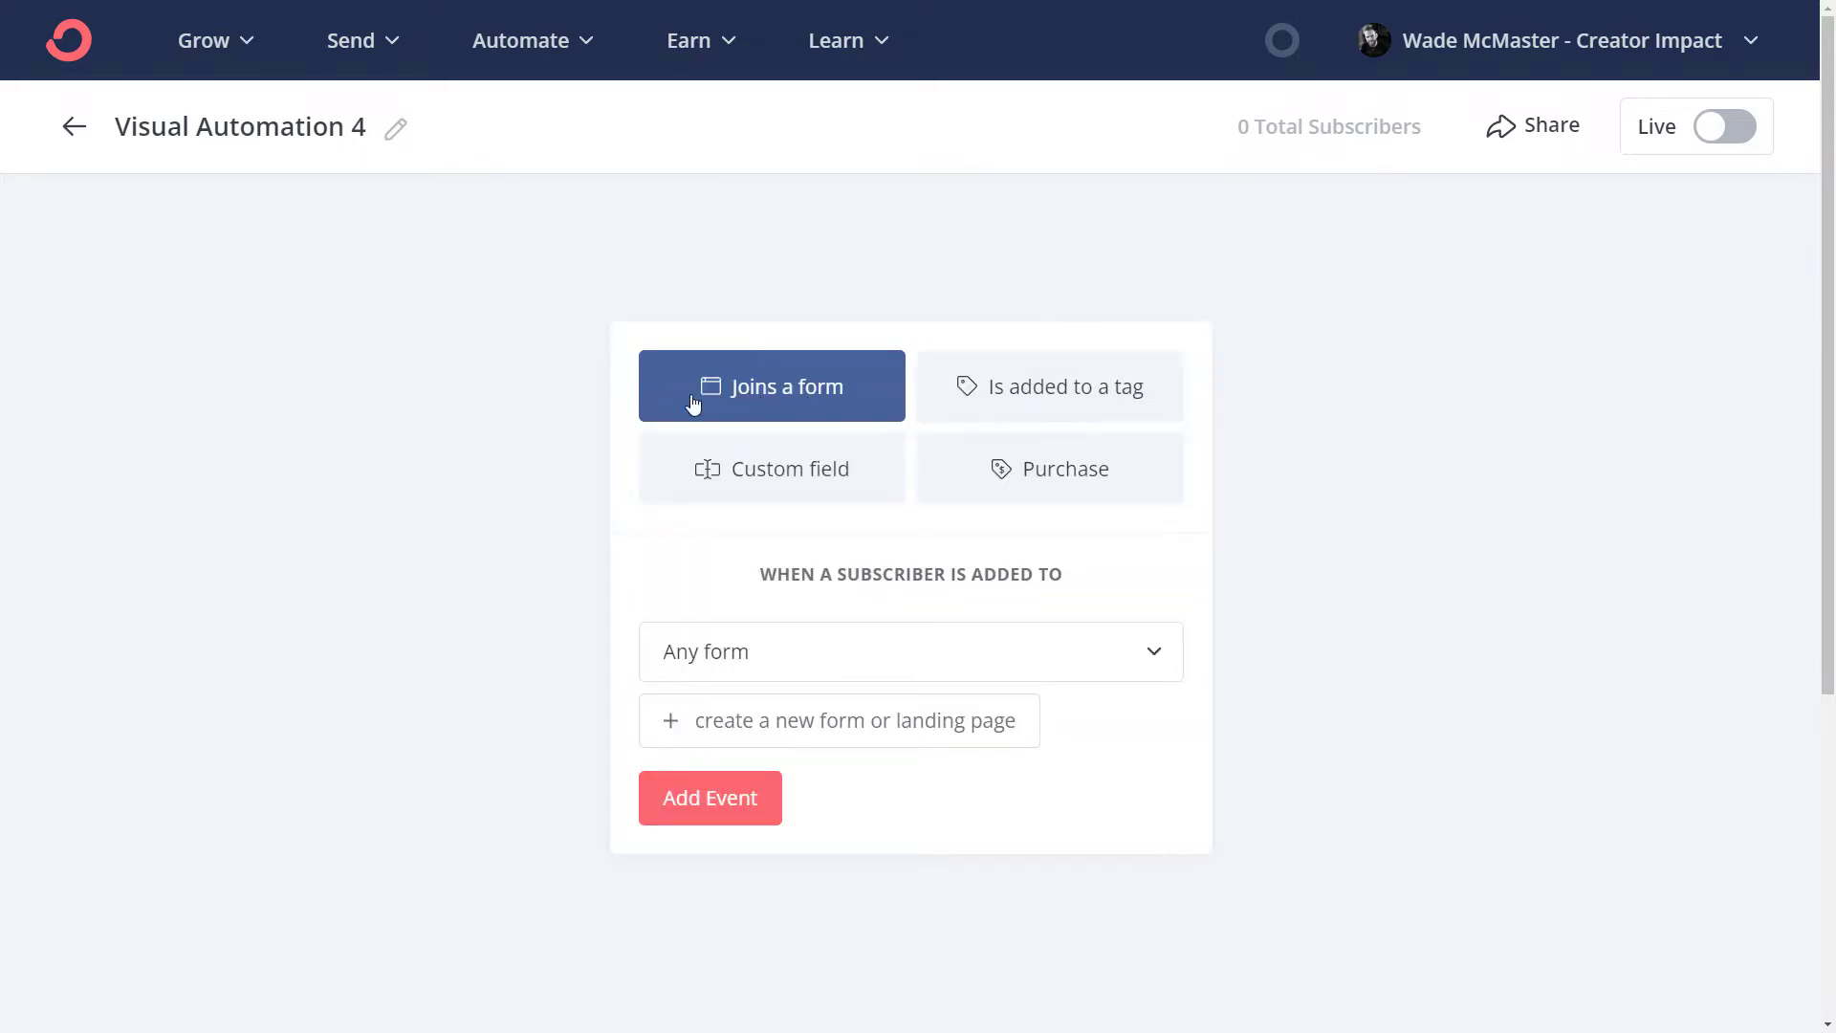
left_click(783, 674)
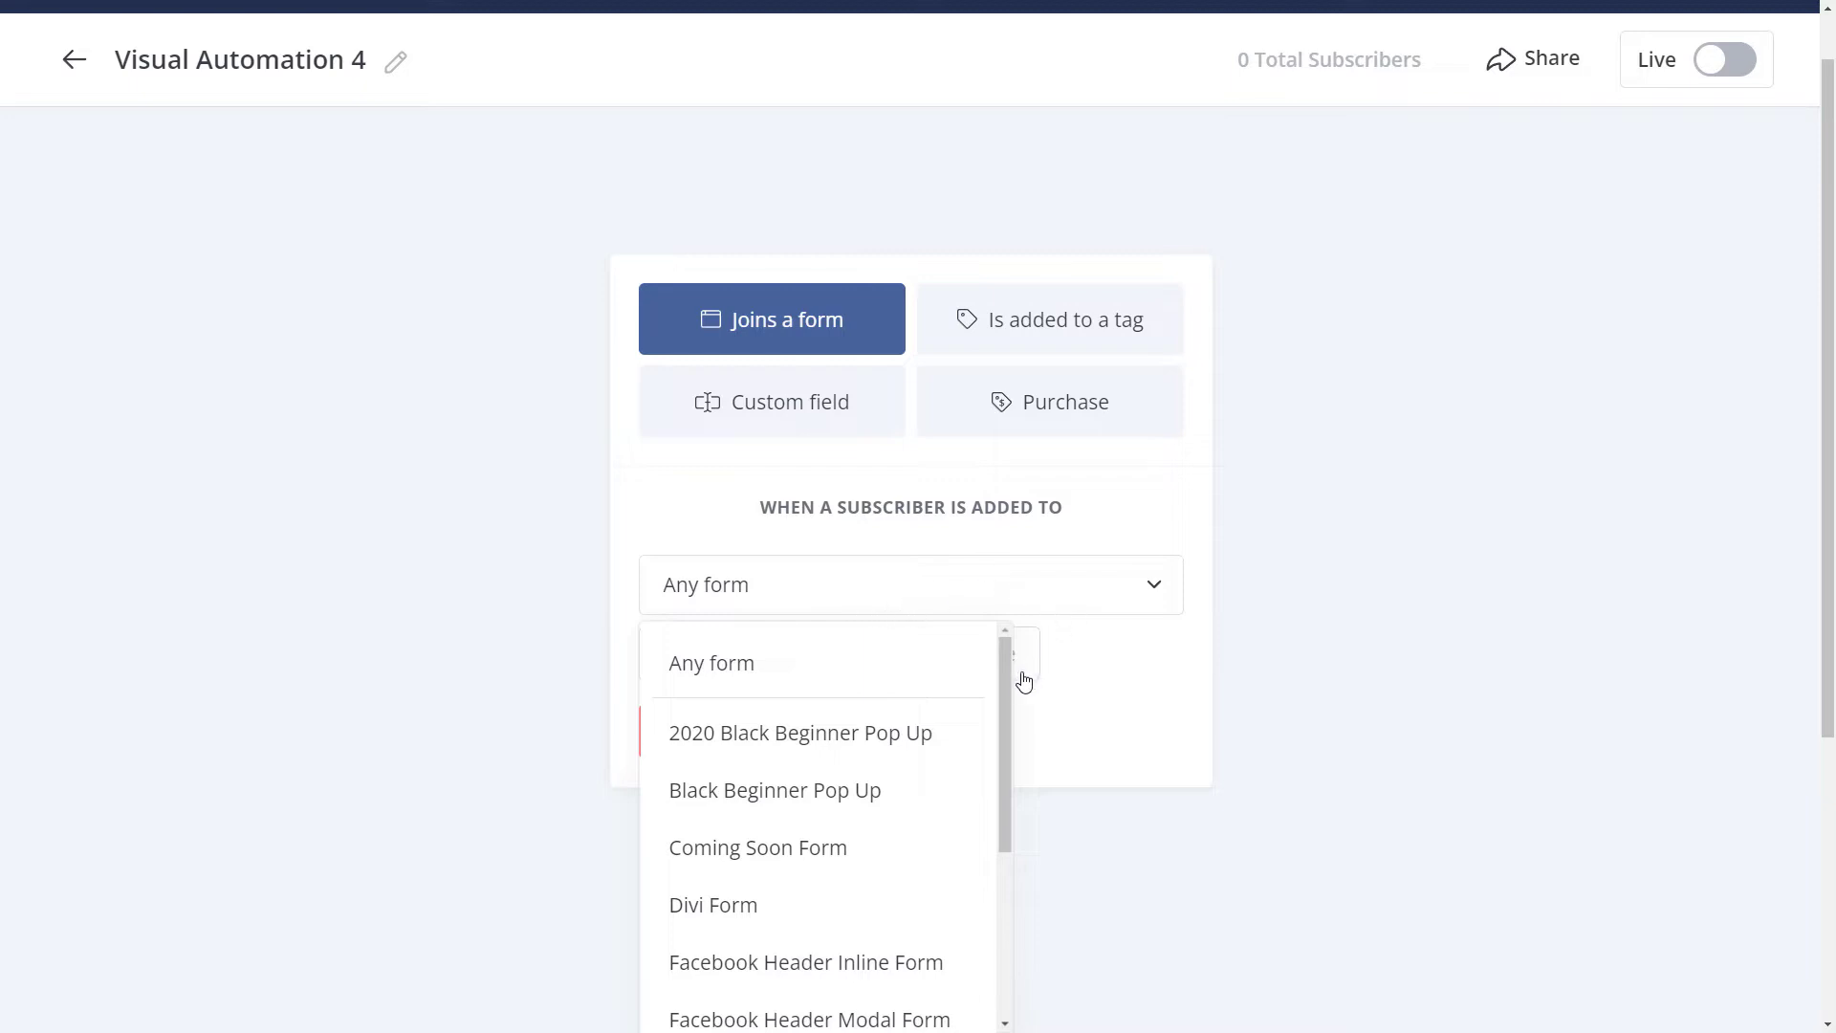
left_click_drag(1002, 681, 1002, 738)
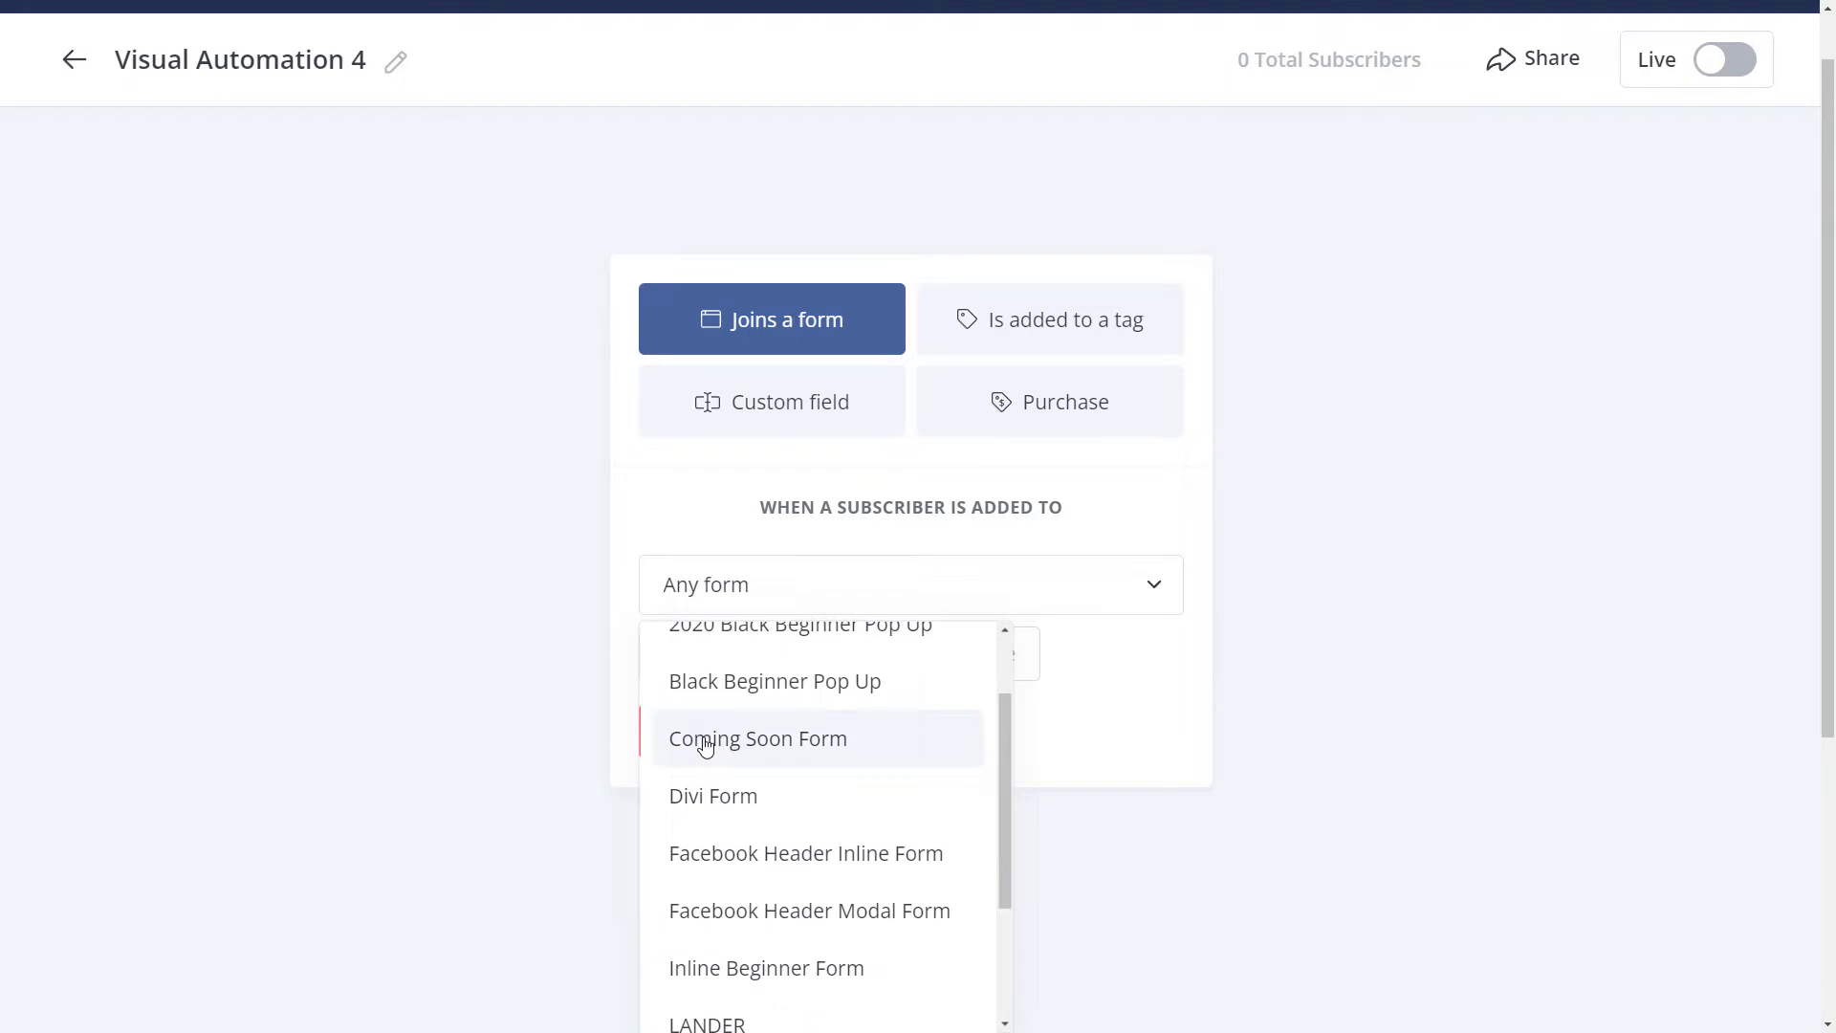
left_click(784, 750)
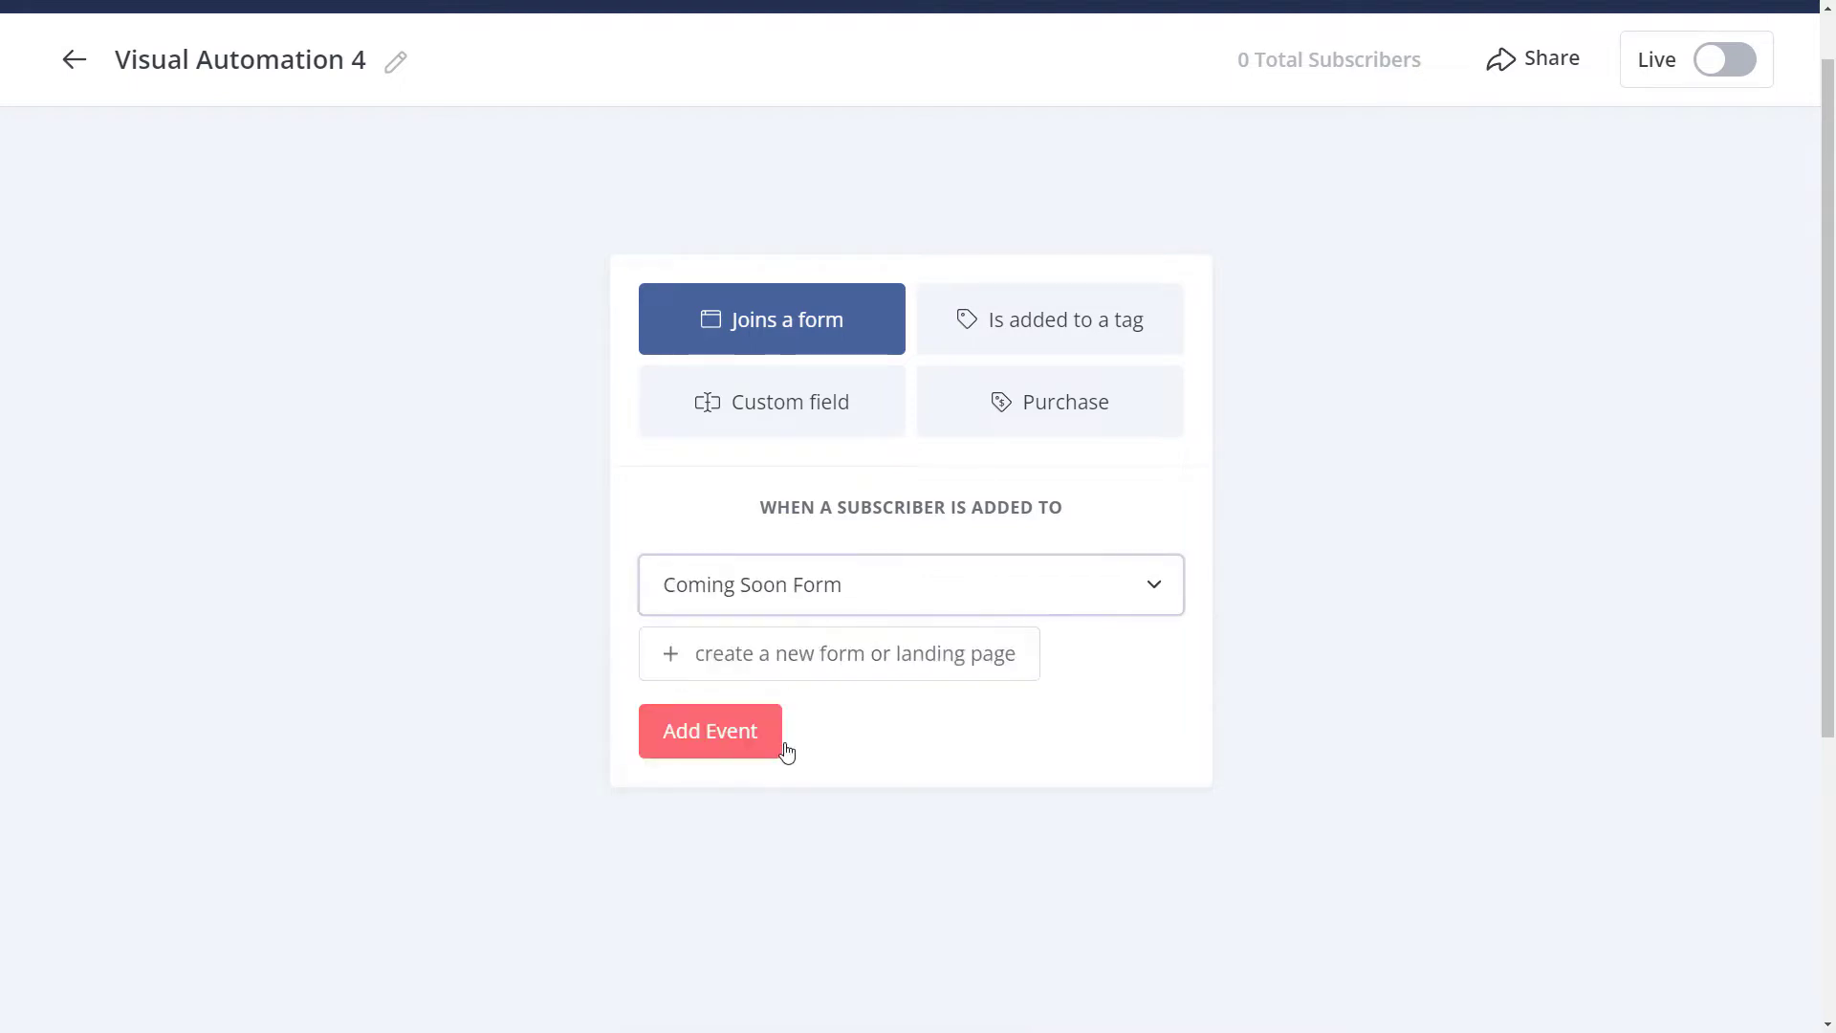
scroll(1011, 579, "up", 1)
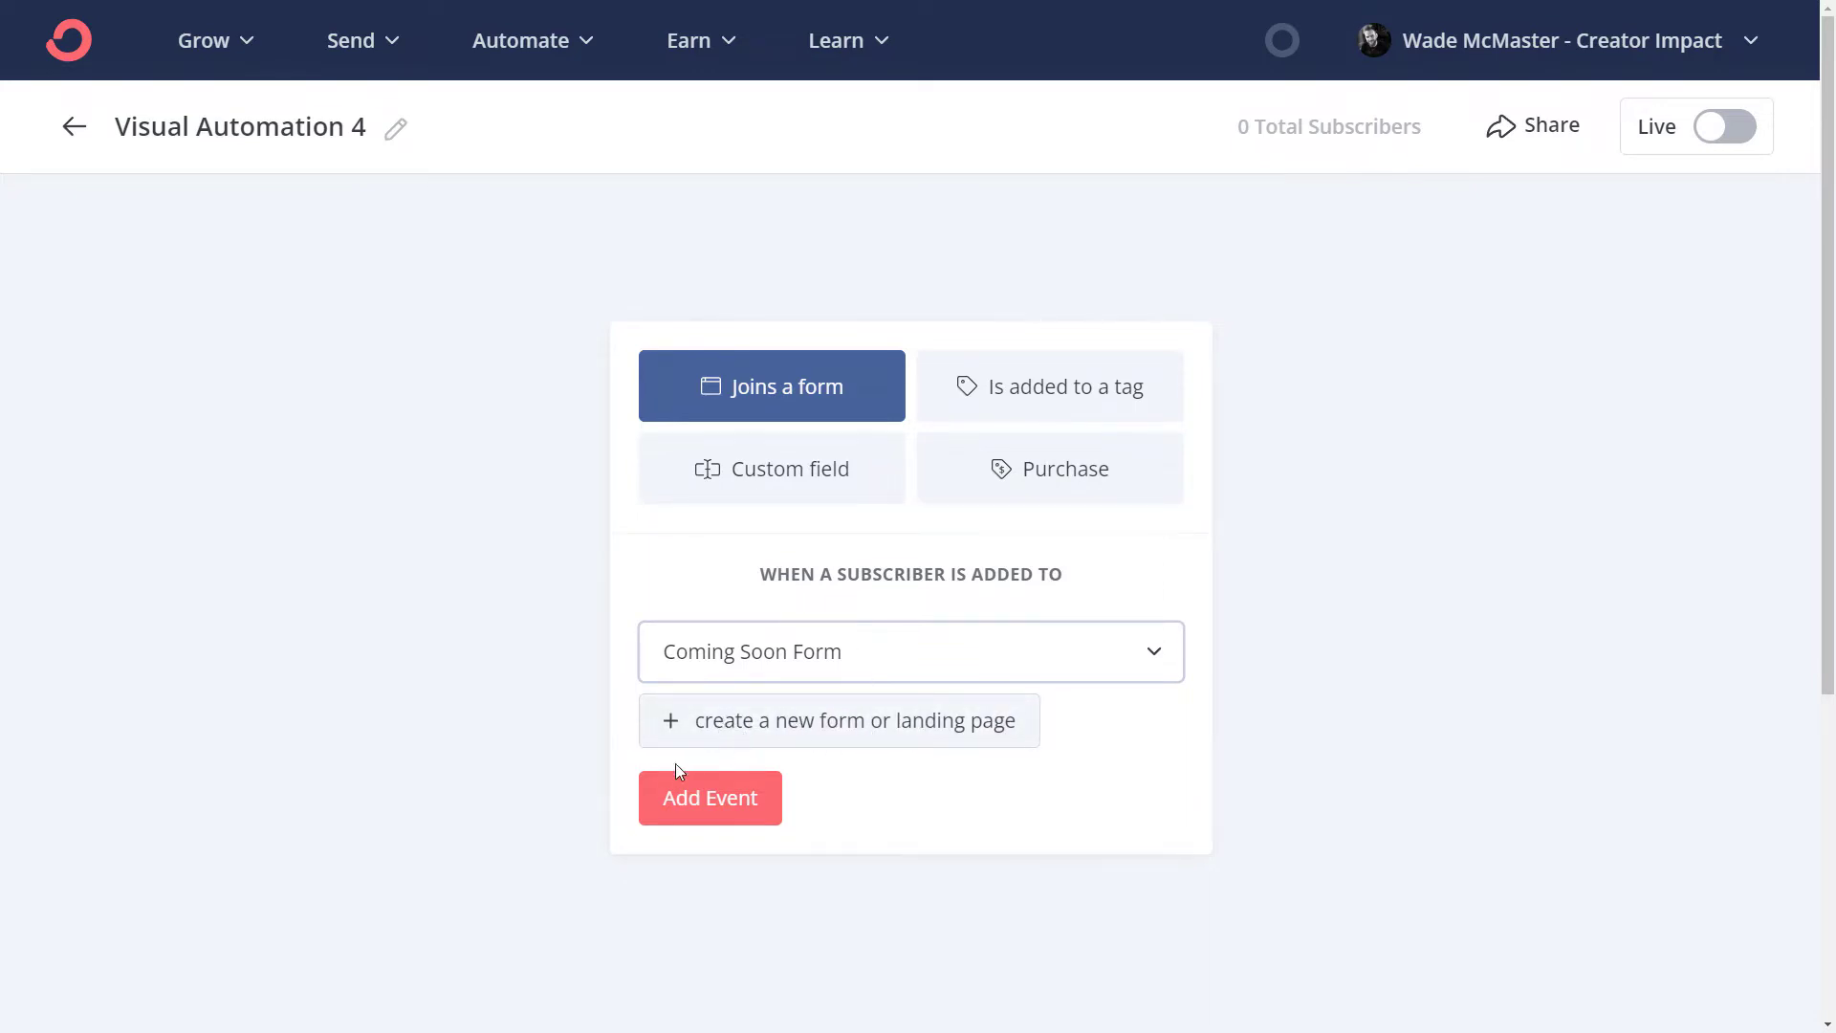
left_click(746, 800)
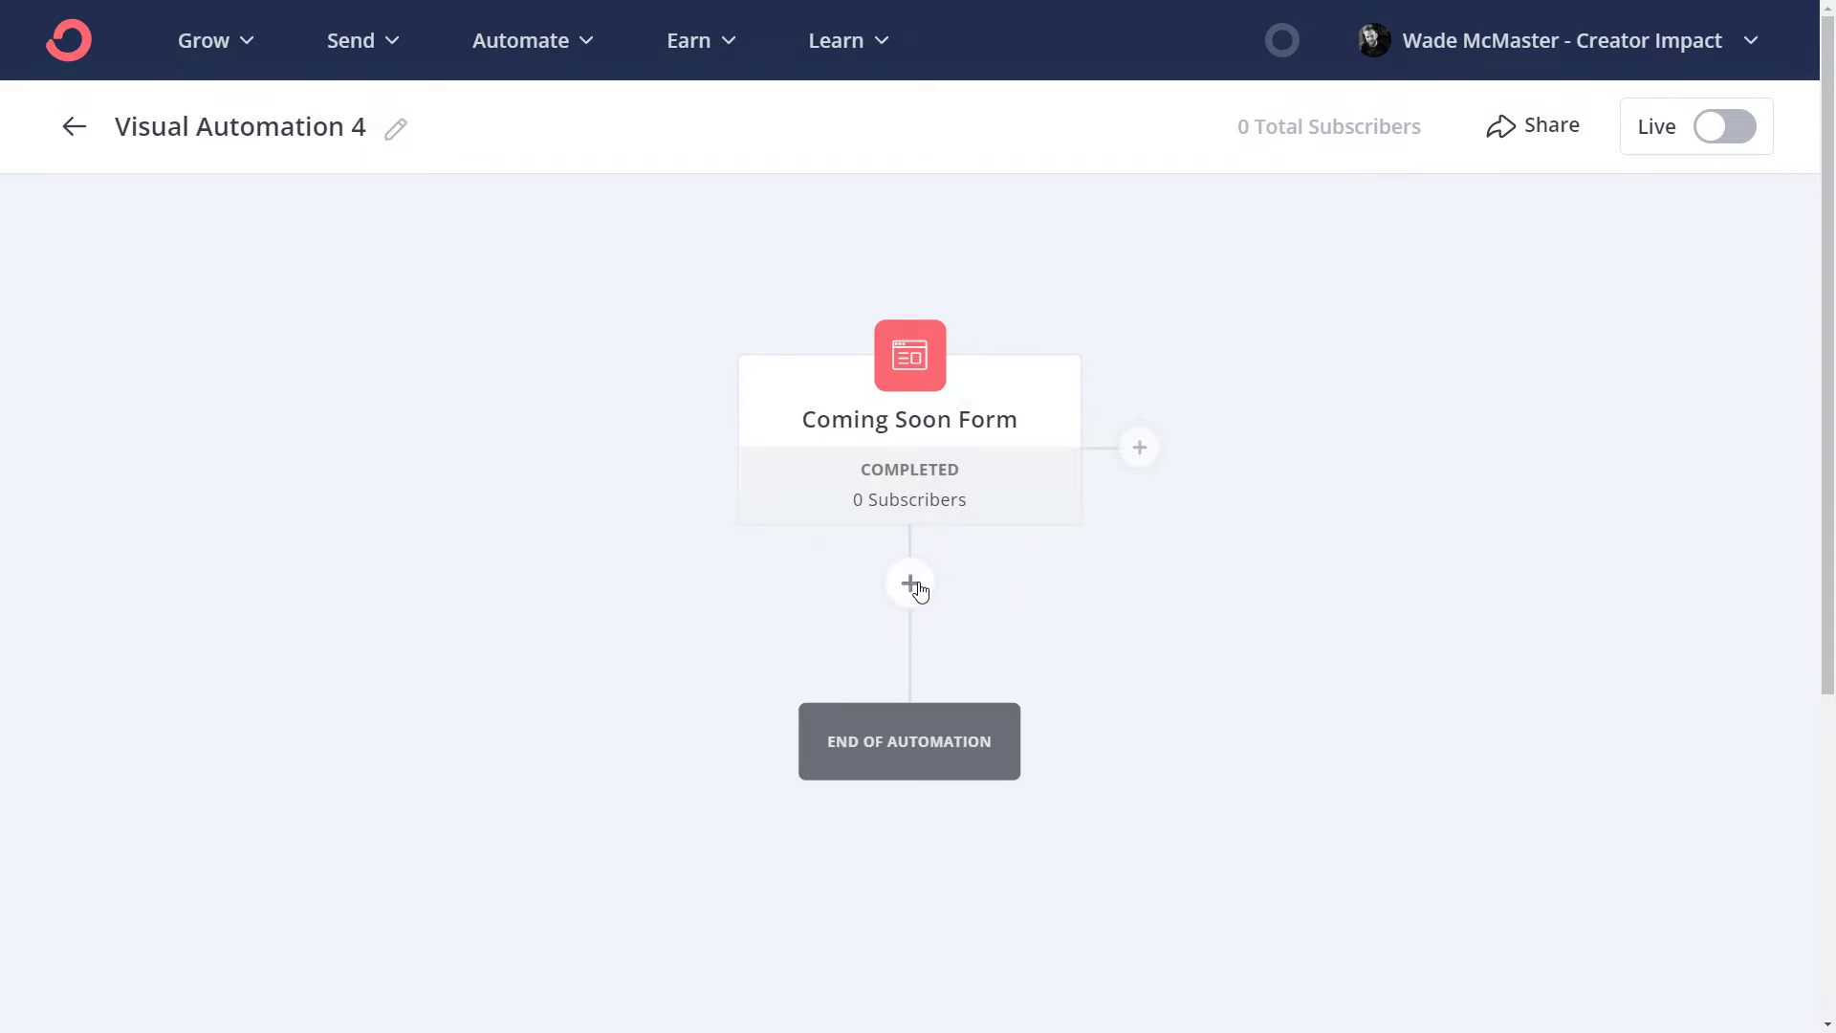
- View the options for adding another entry event alongside the Coming Soon Form
left_click(1139, 449)
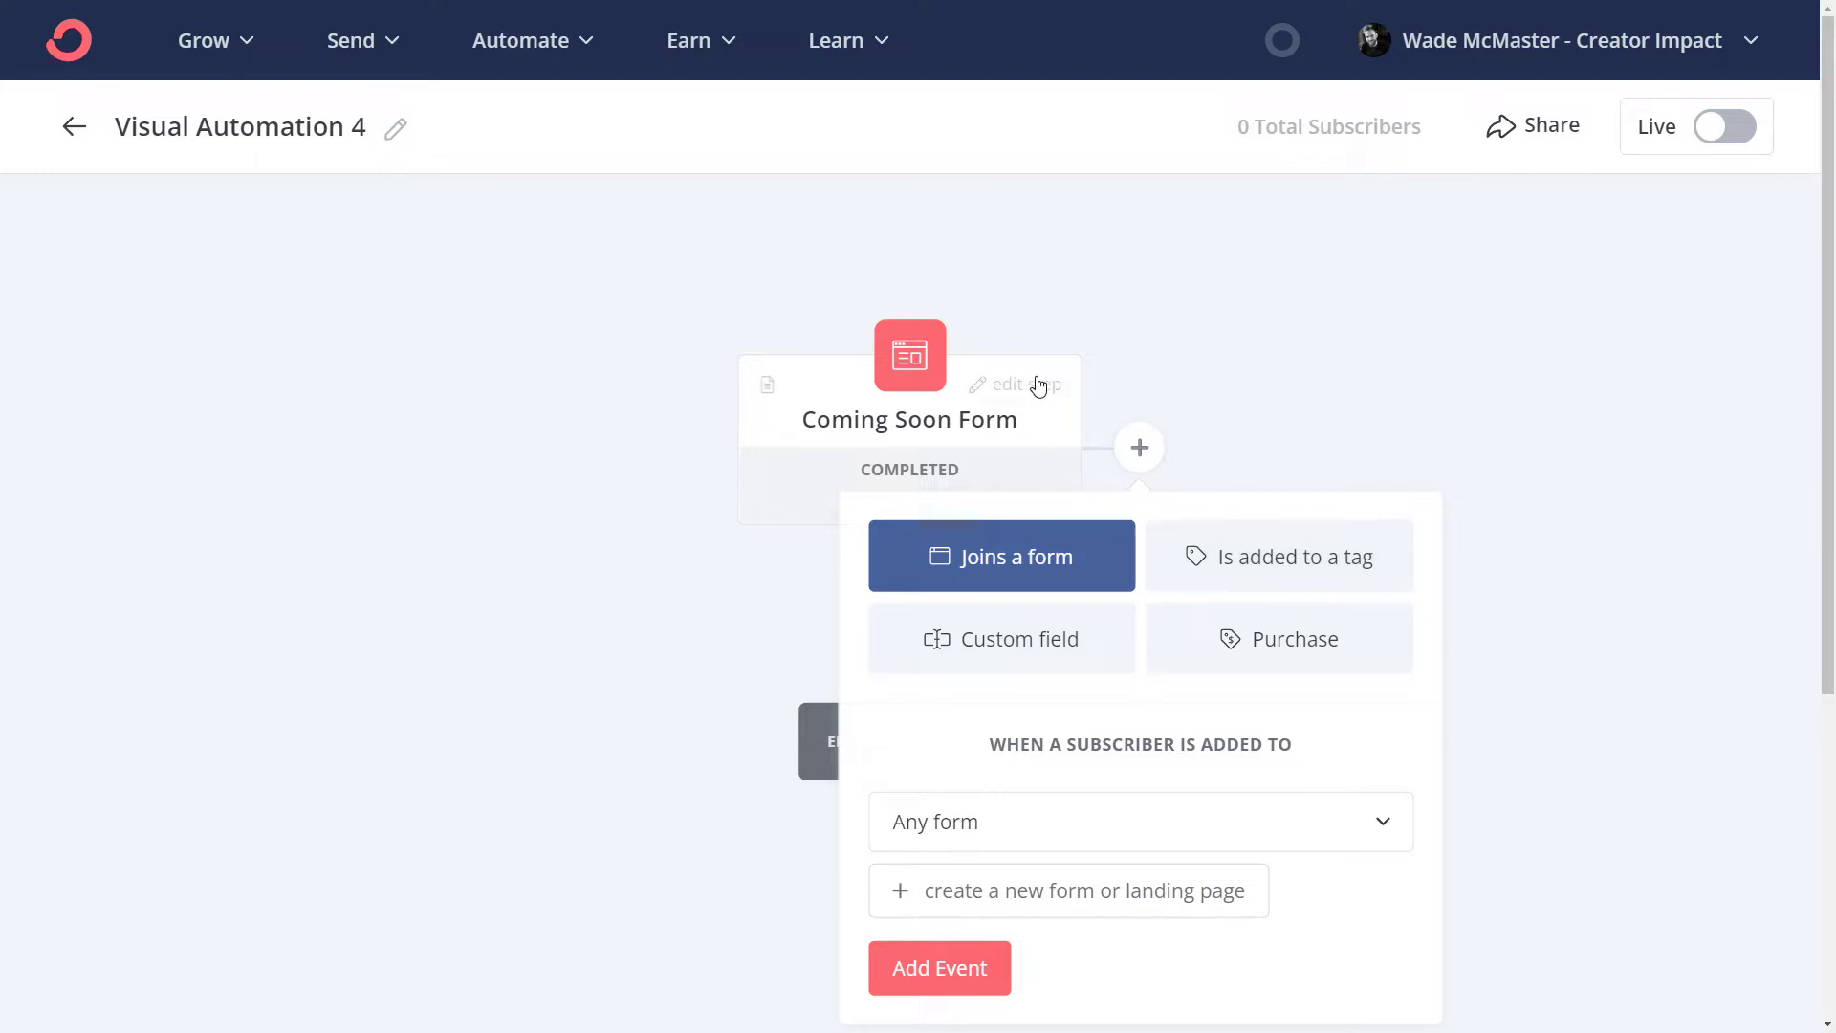
left_click(1258, 345)
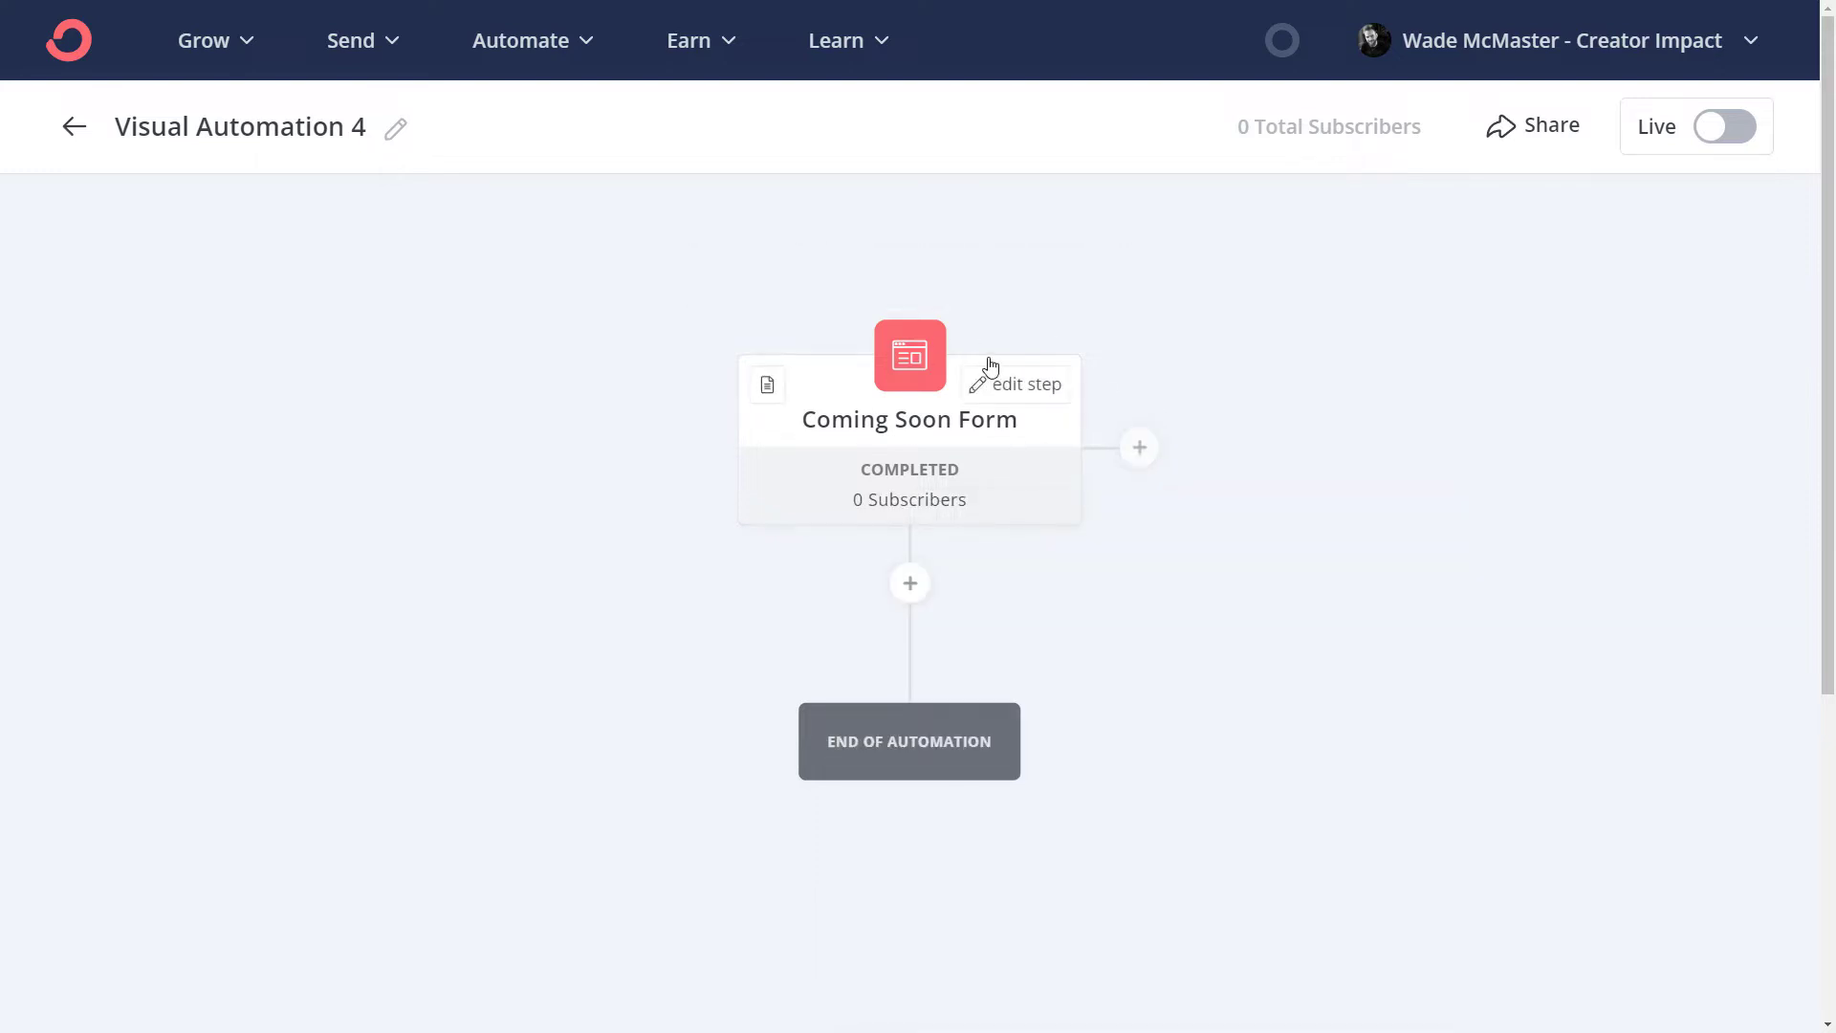
- Start a yes/no Condition step based on a subscriber tag directly beneath the Coming Soon Form
left_click(910, 590)
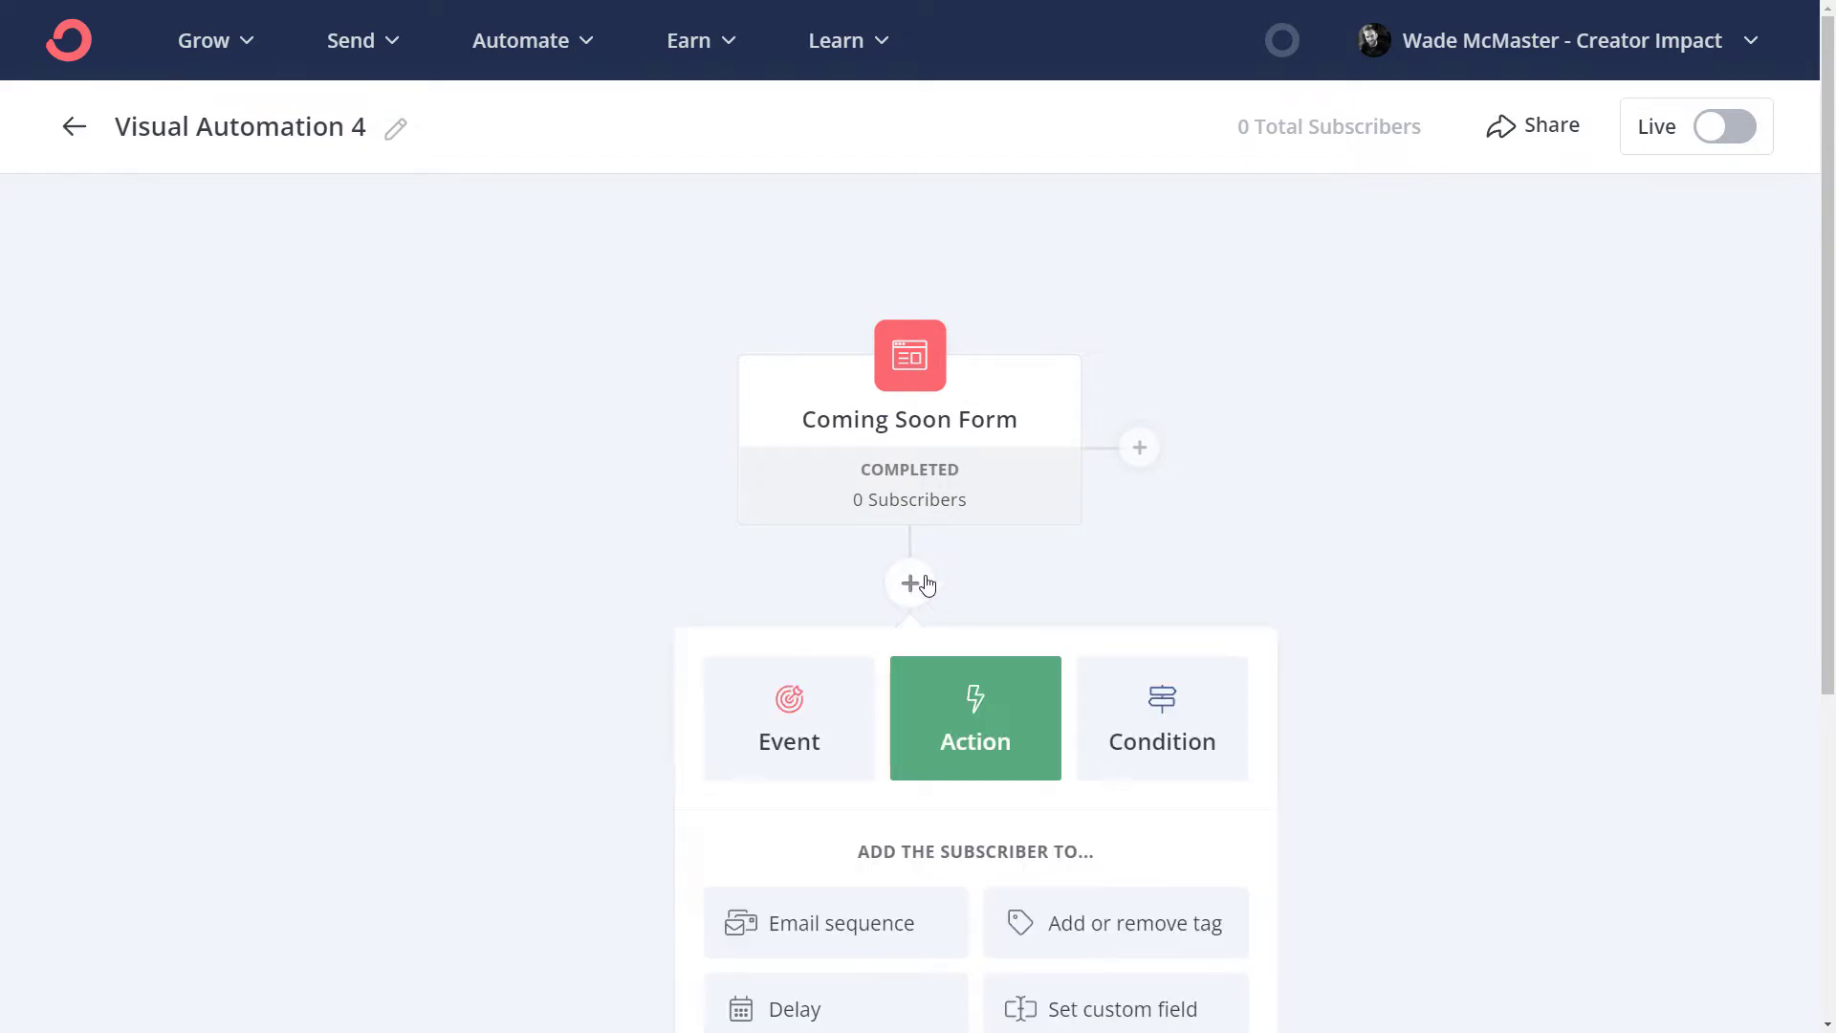
scroll(1334, 415, "down", 3)
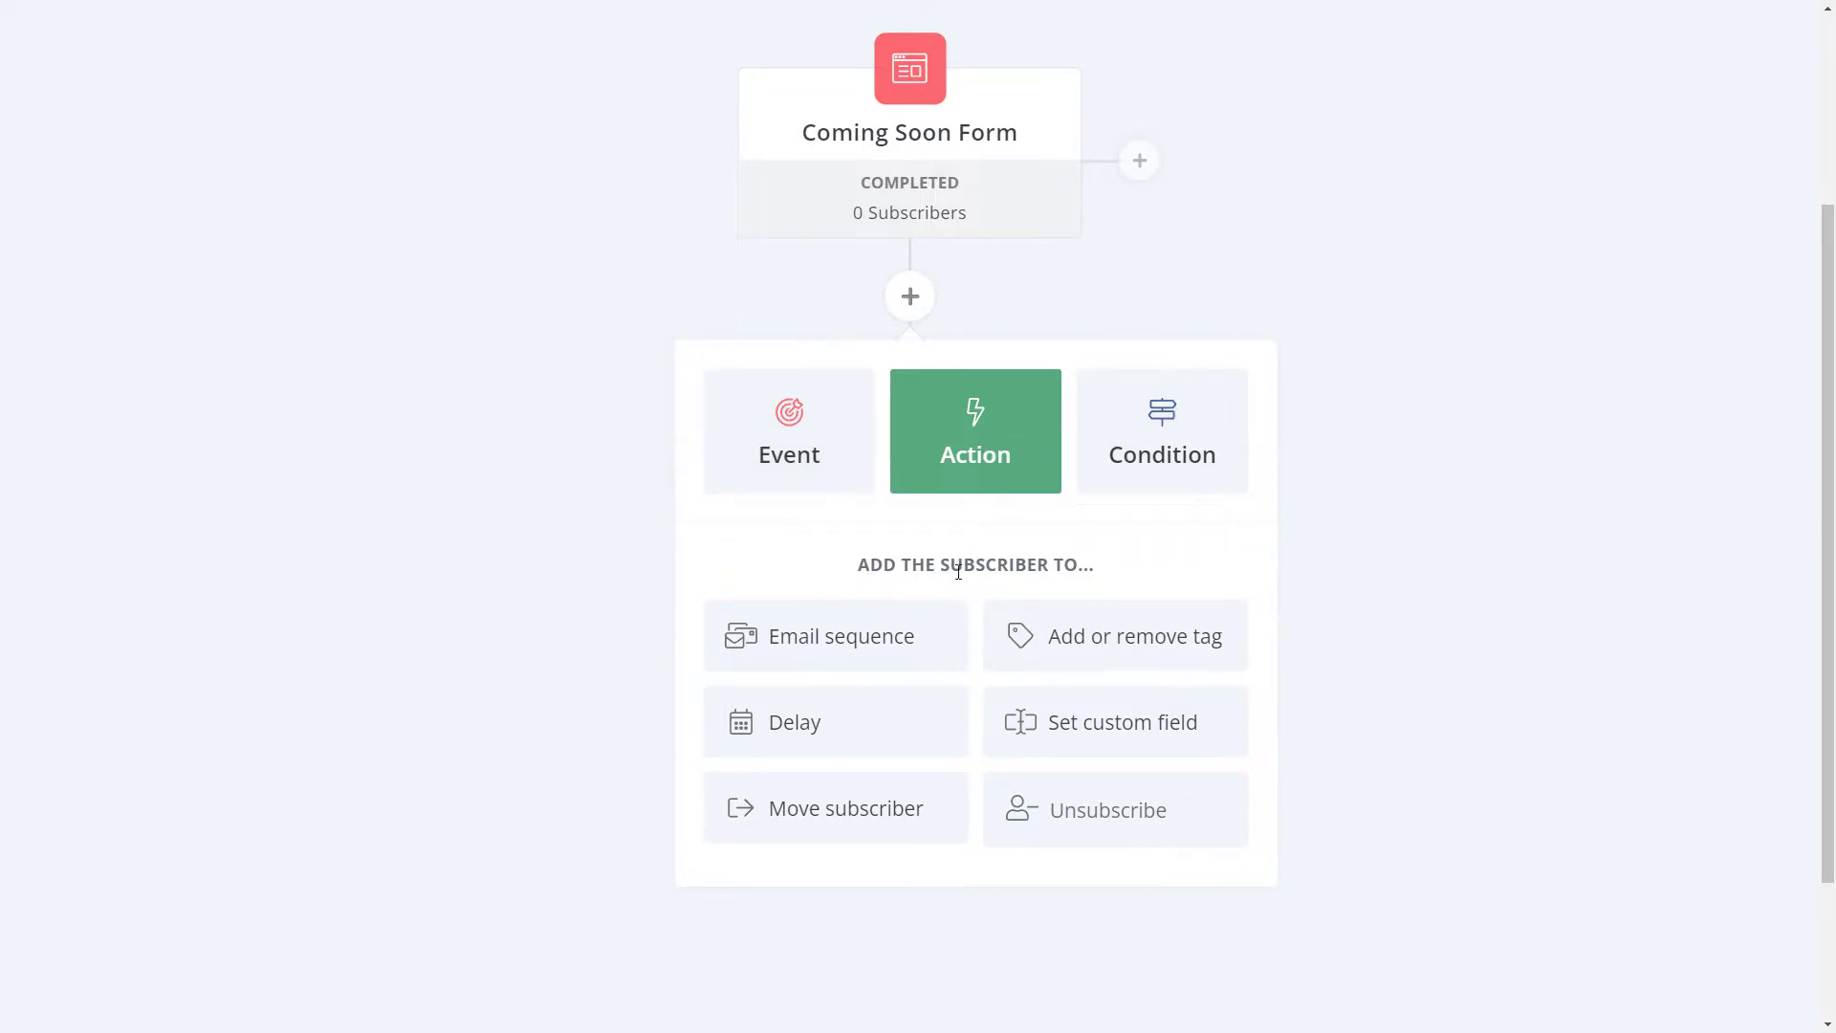
left_click(789, 435)
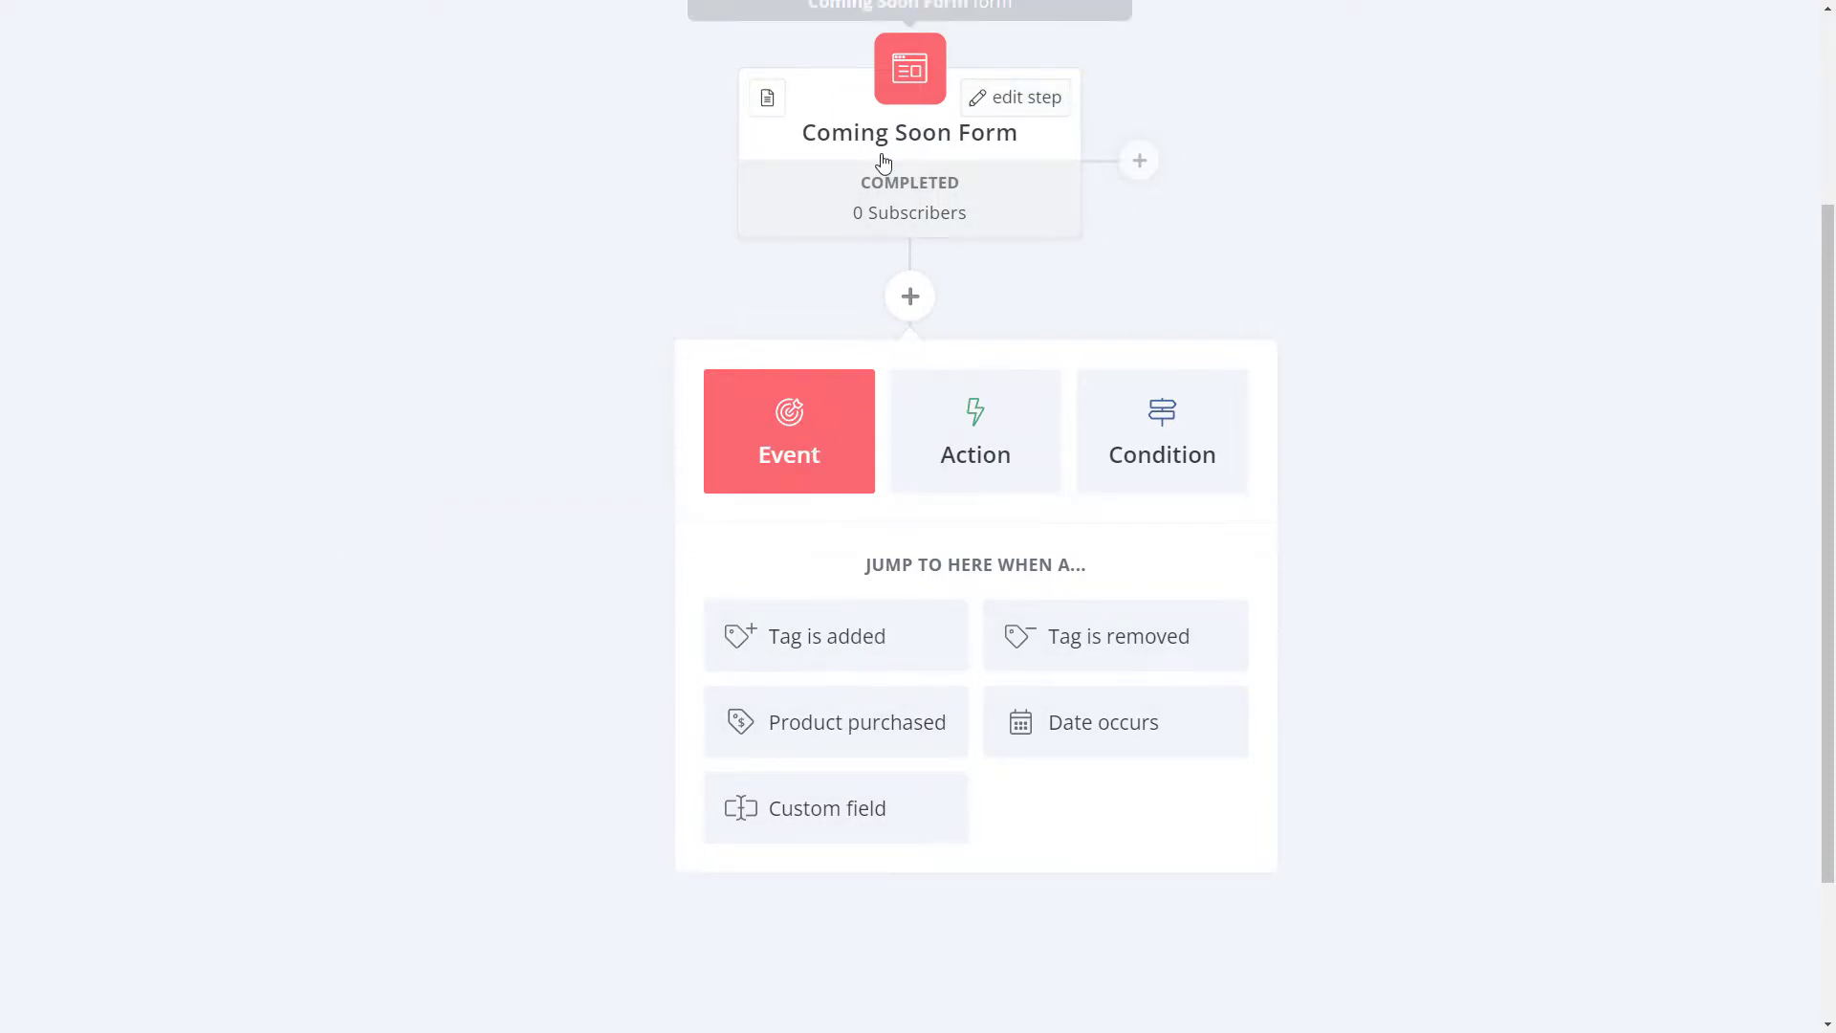
left_click(1148, 442)
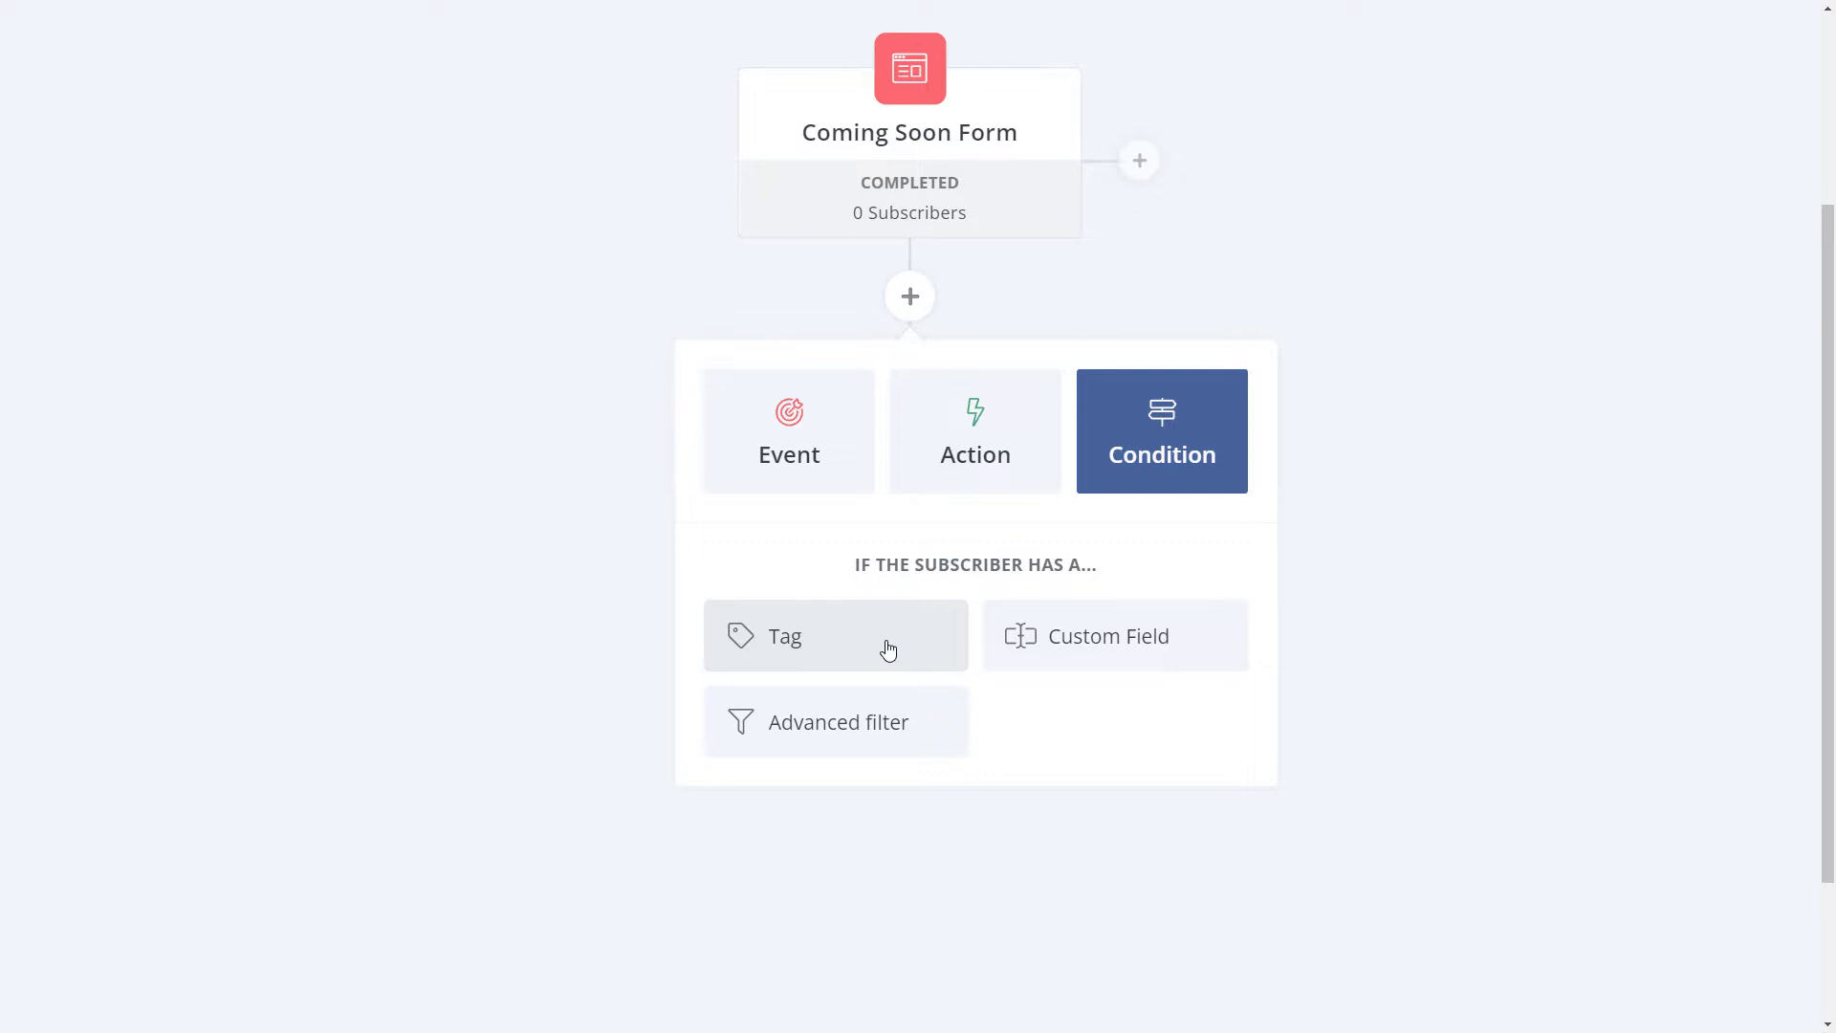
left_click(803, 647)
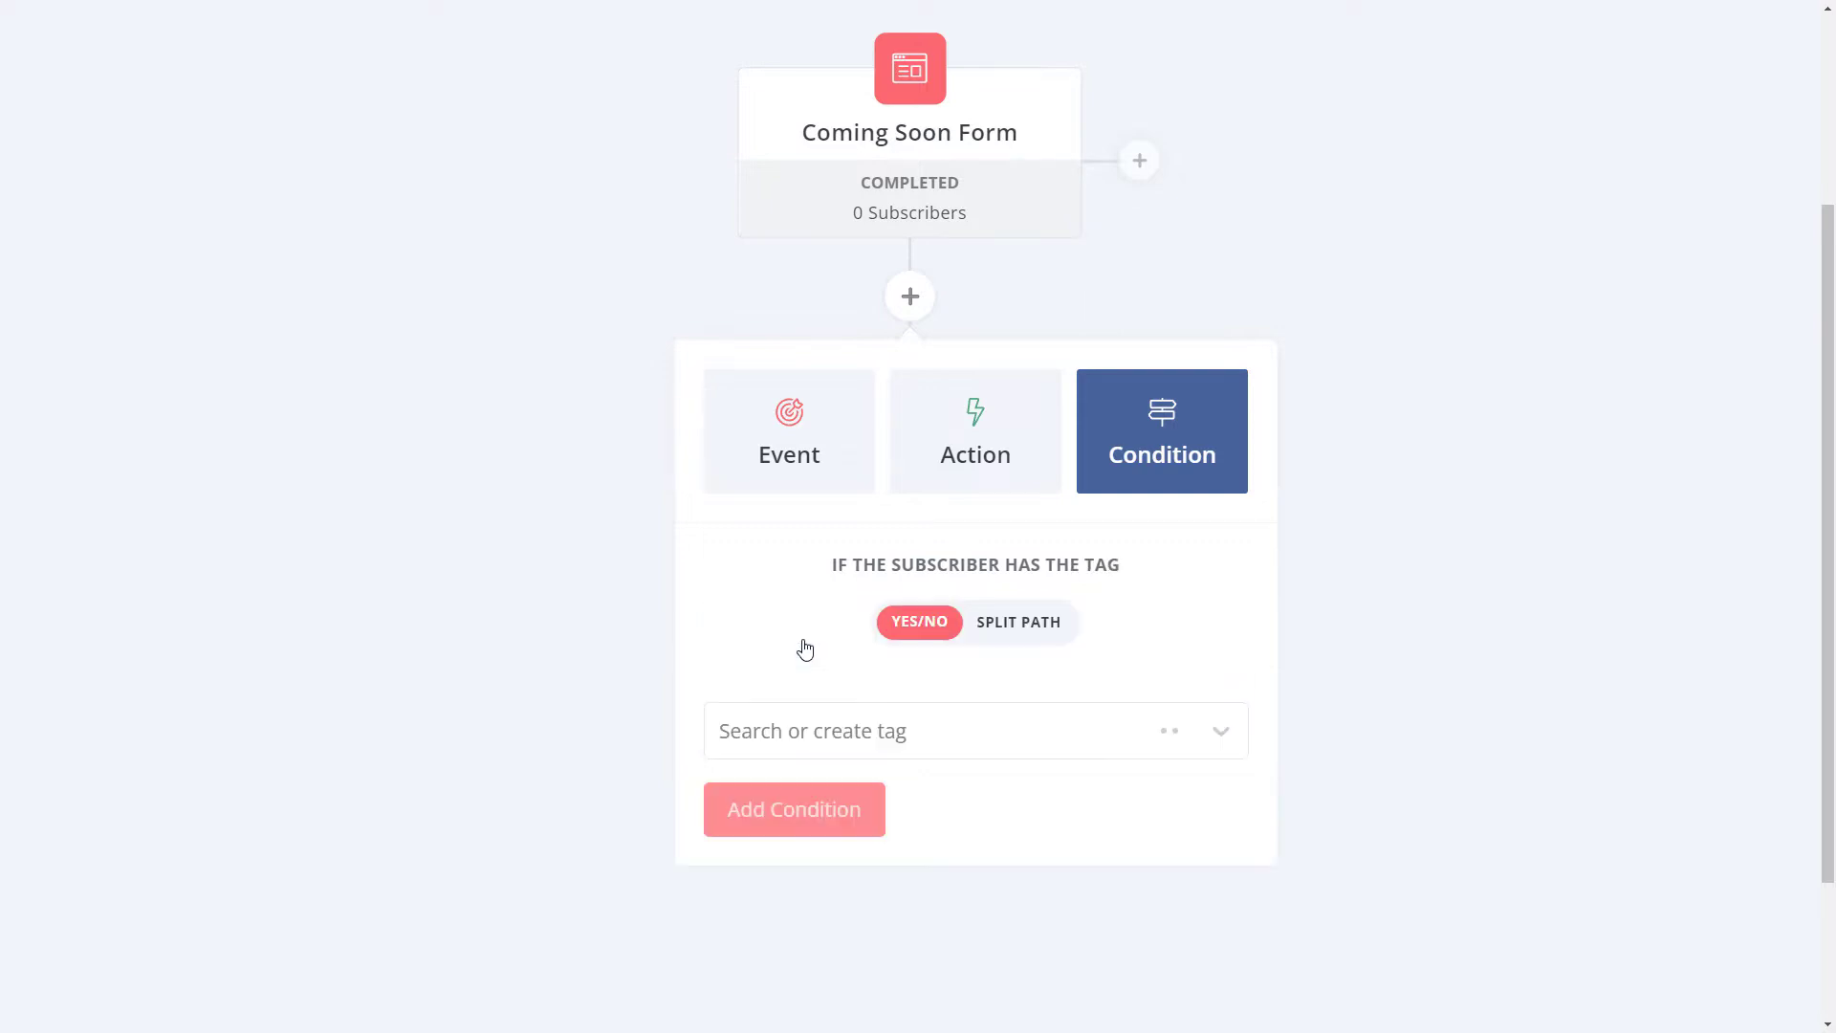
left_click(939, 737)
left_click(926, 560)
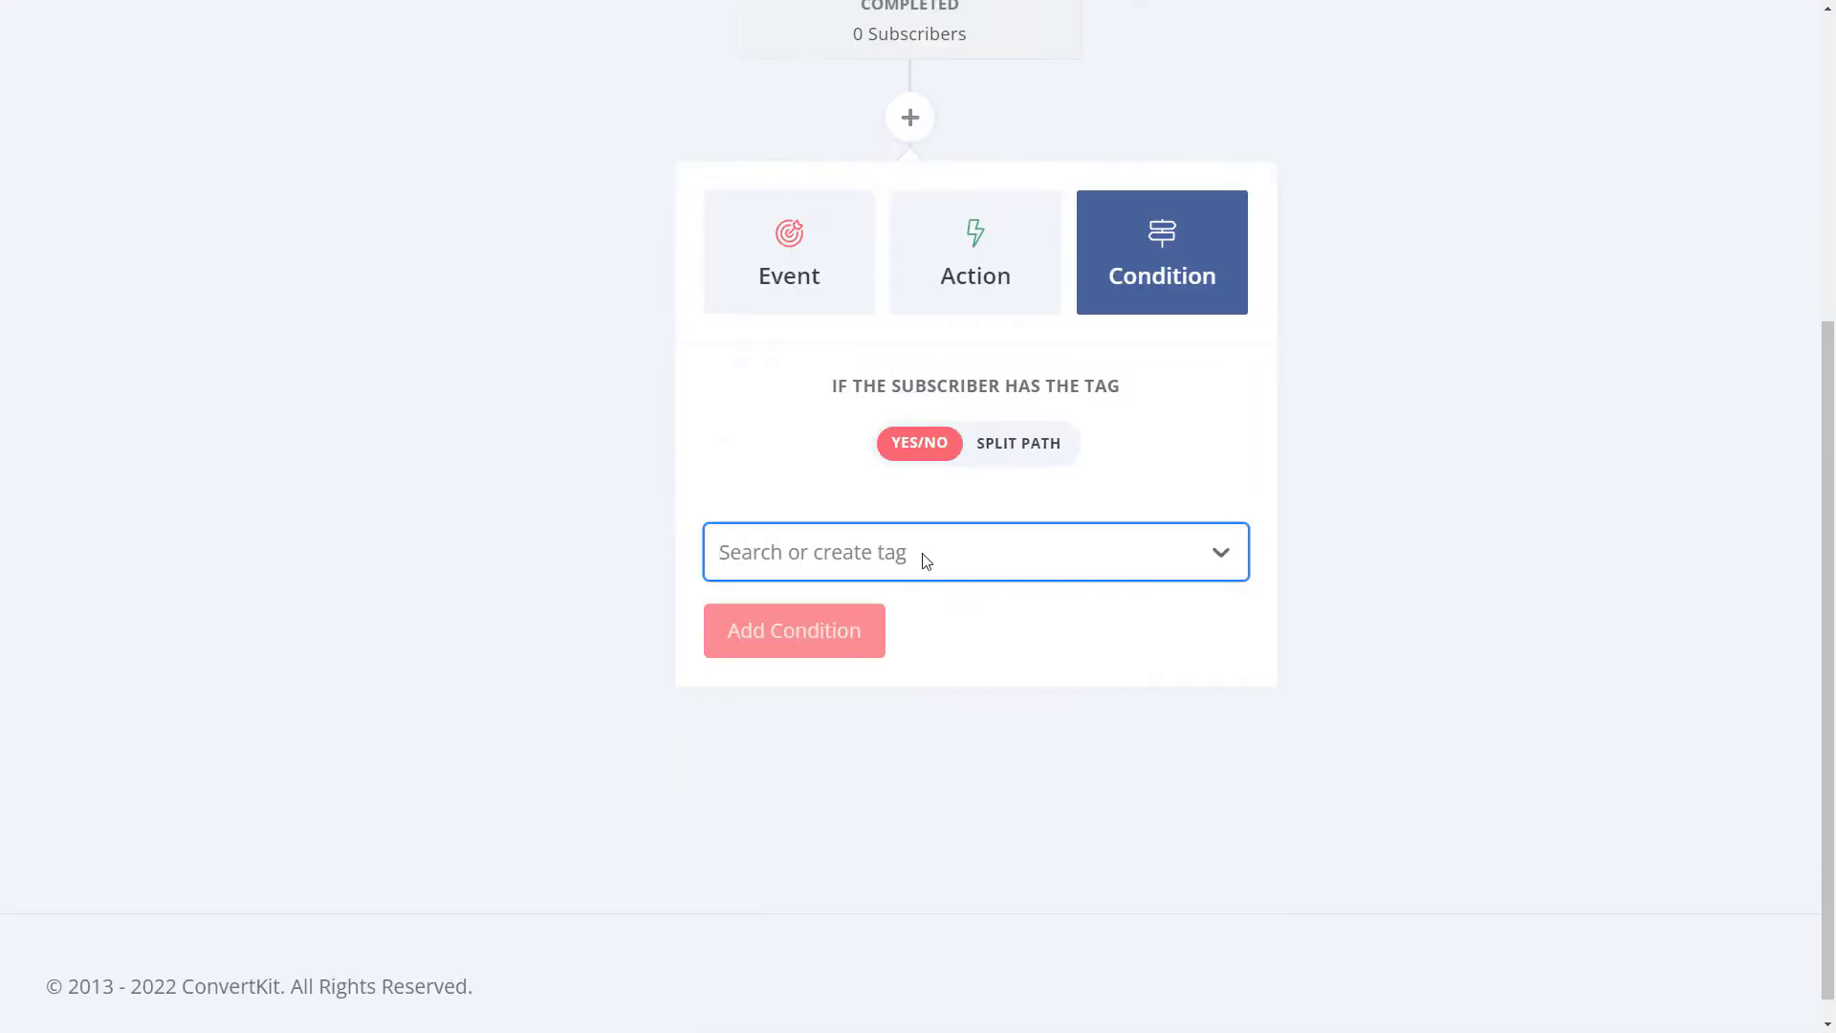
type("hosting")
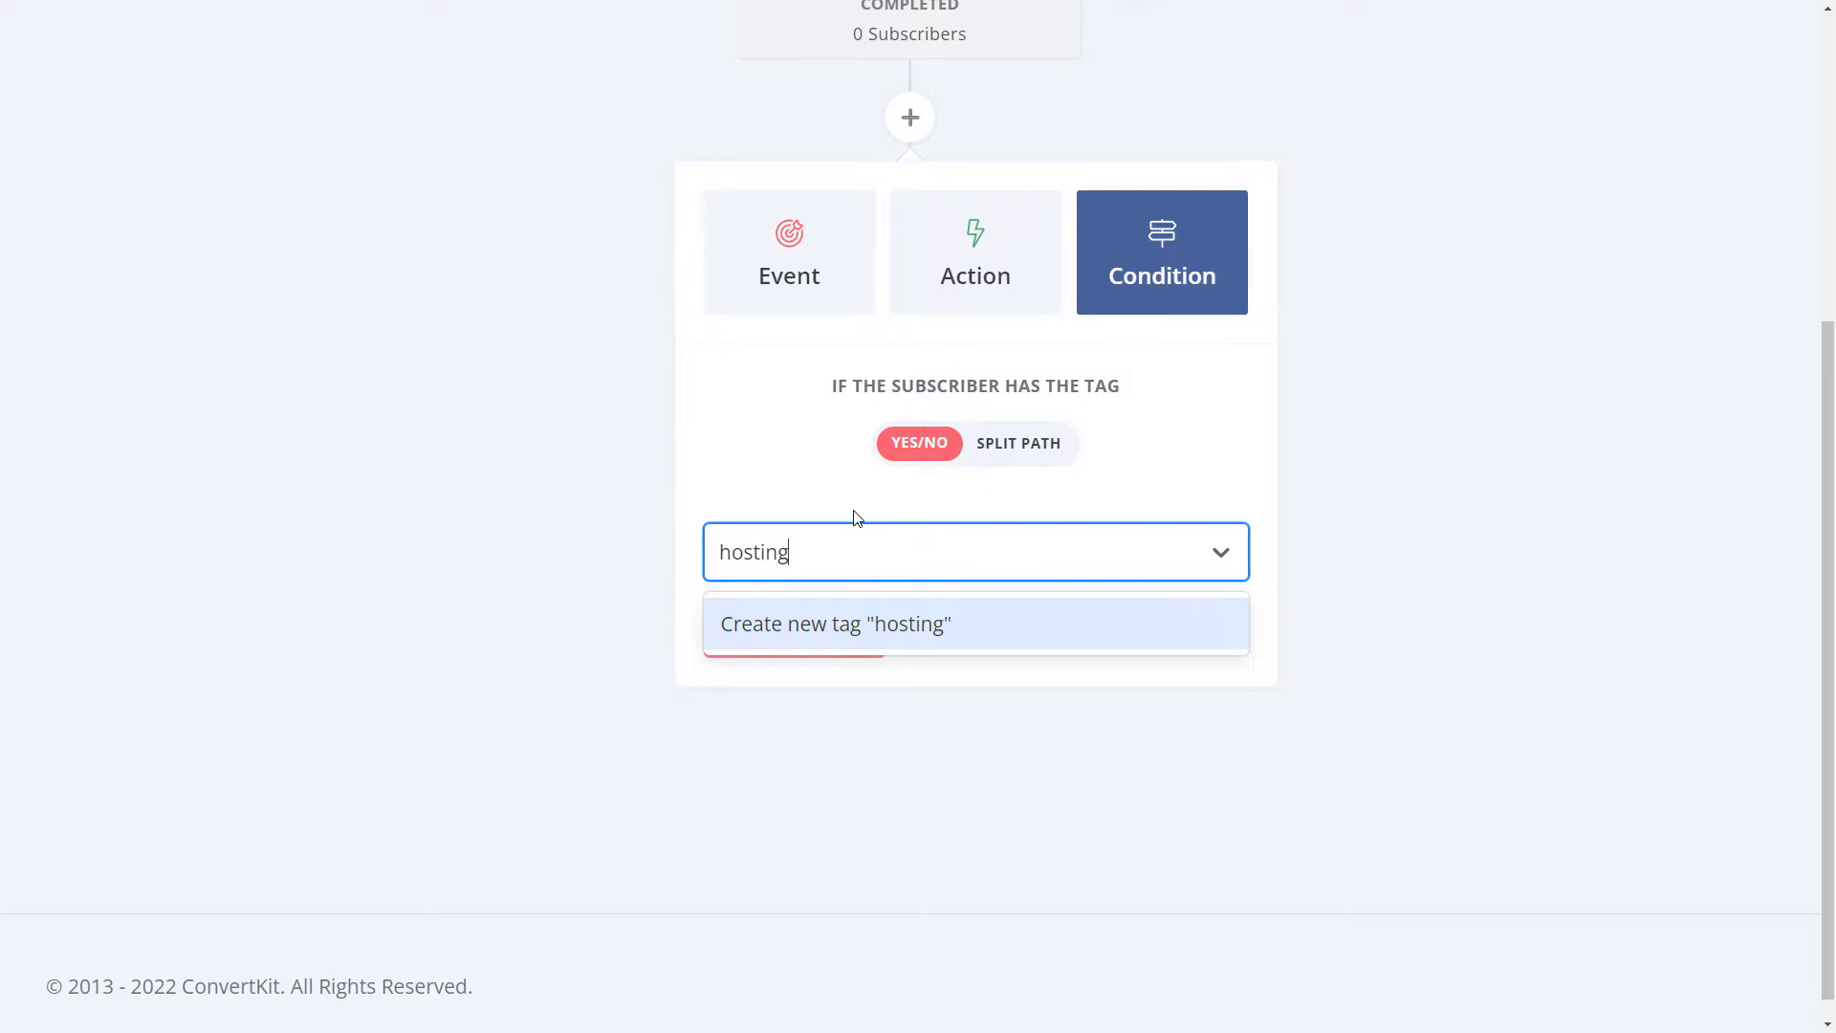
type("has")
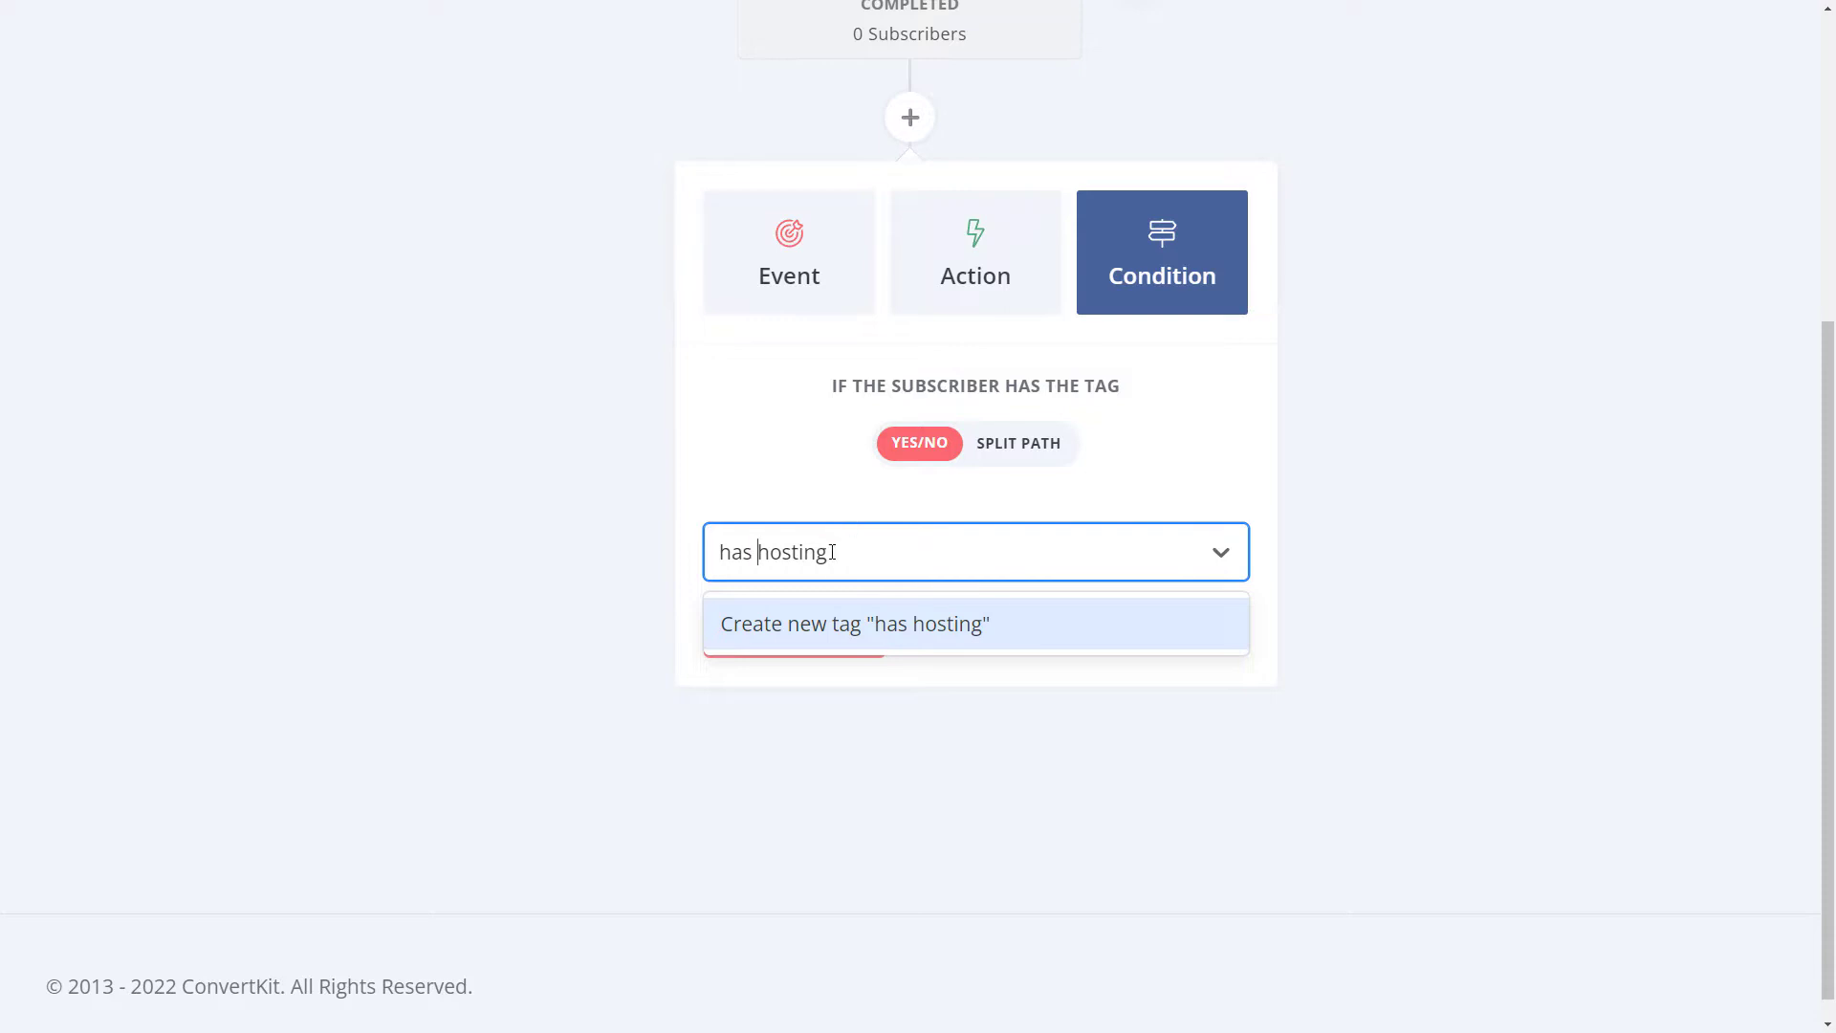
key("Escape")
type("hasha")
key("BackSpace")
type("osting")
left_click(755, 672)
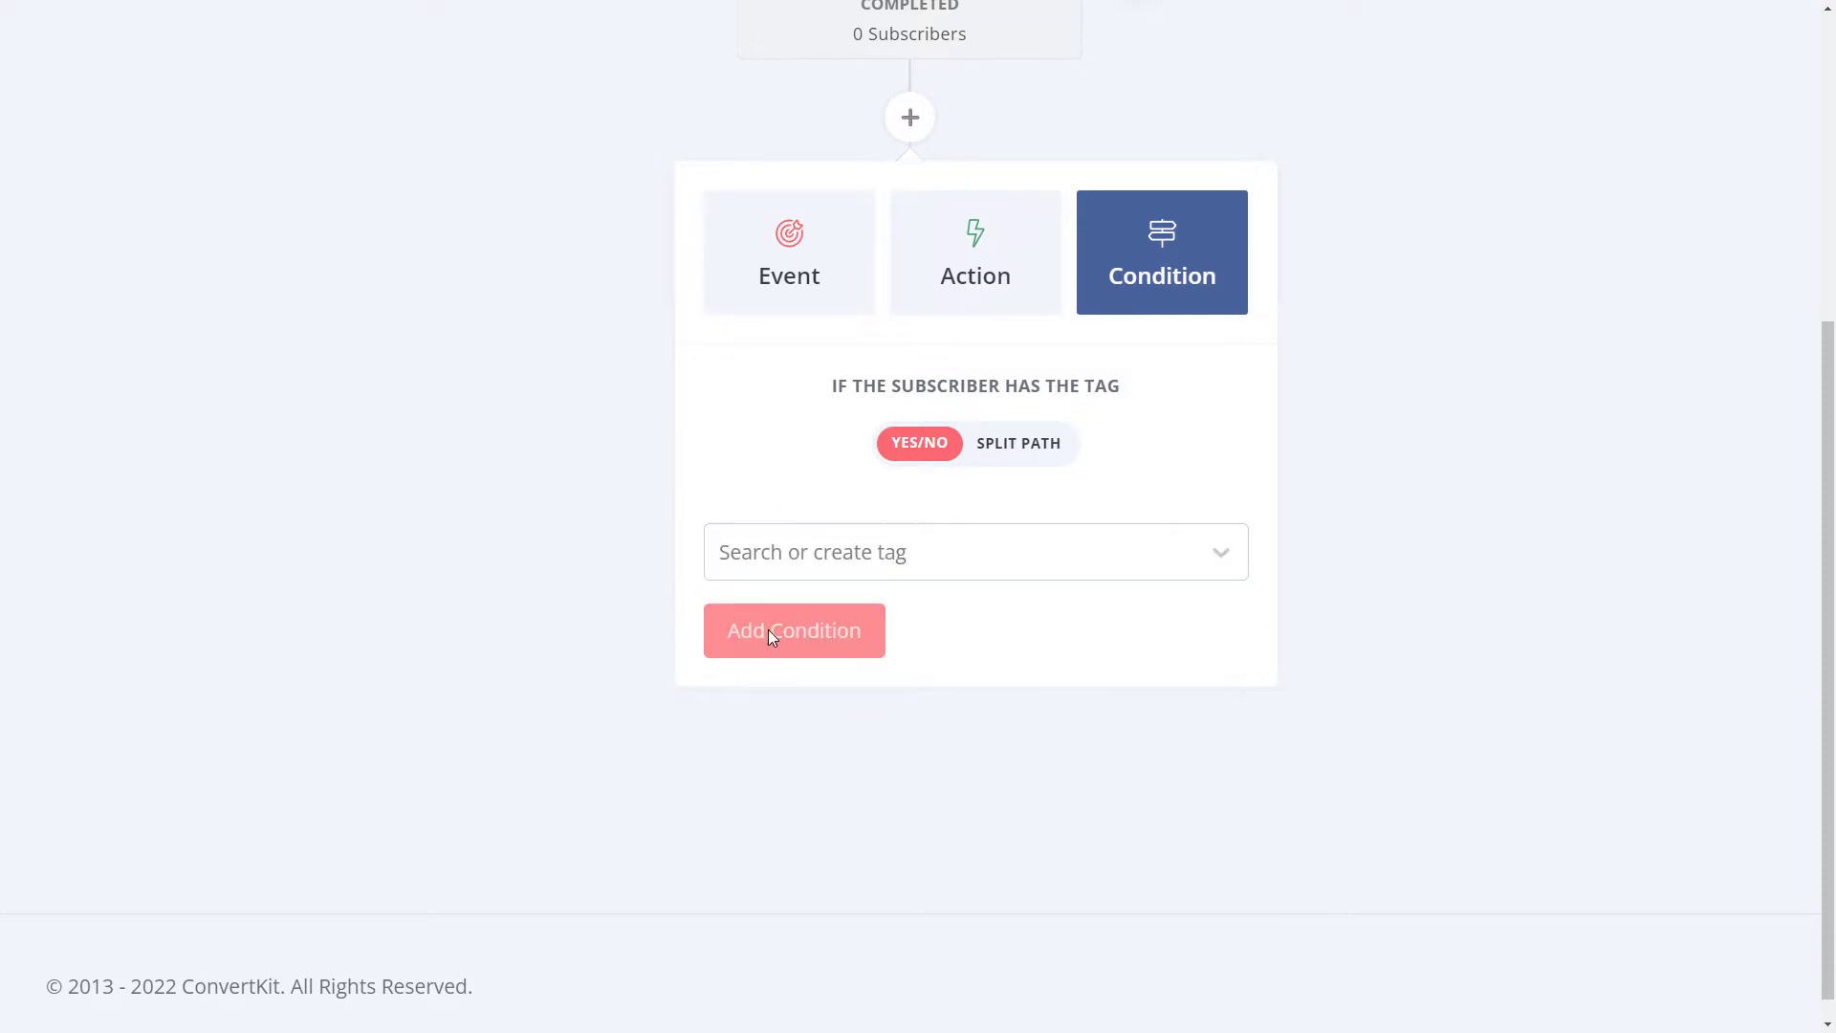
- Create the tag "hashosting" for the yes/no condition and add the condition to the automation
left_click(791, 557)
type("hash")
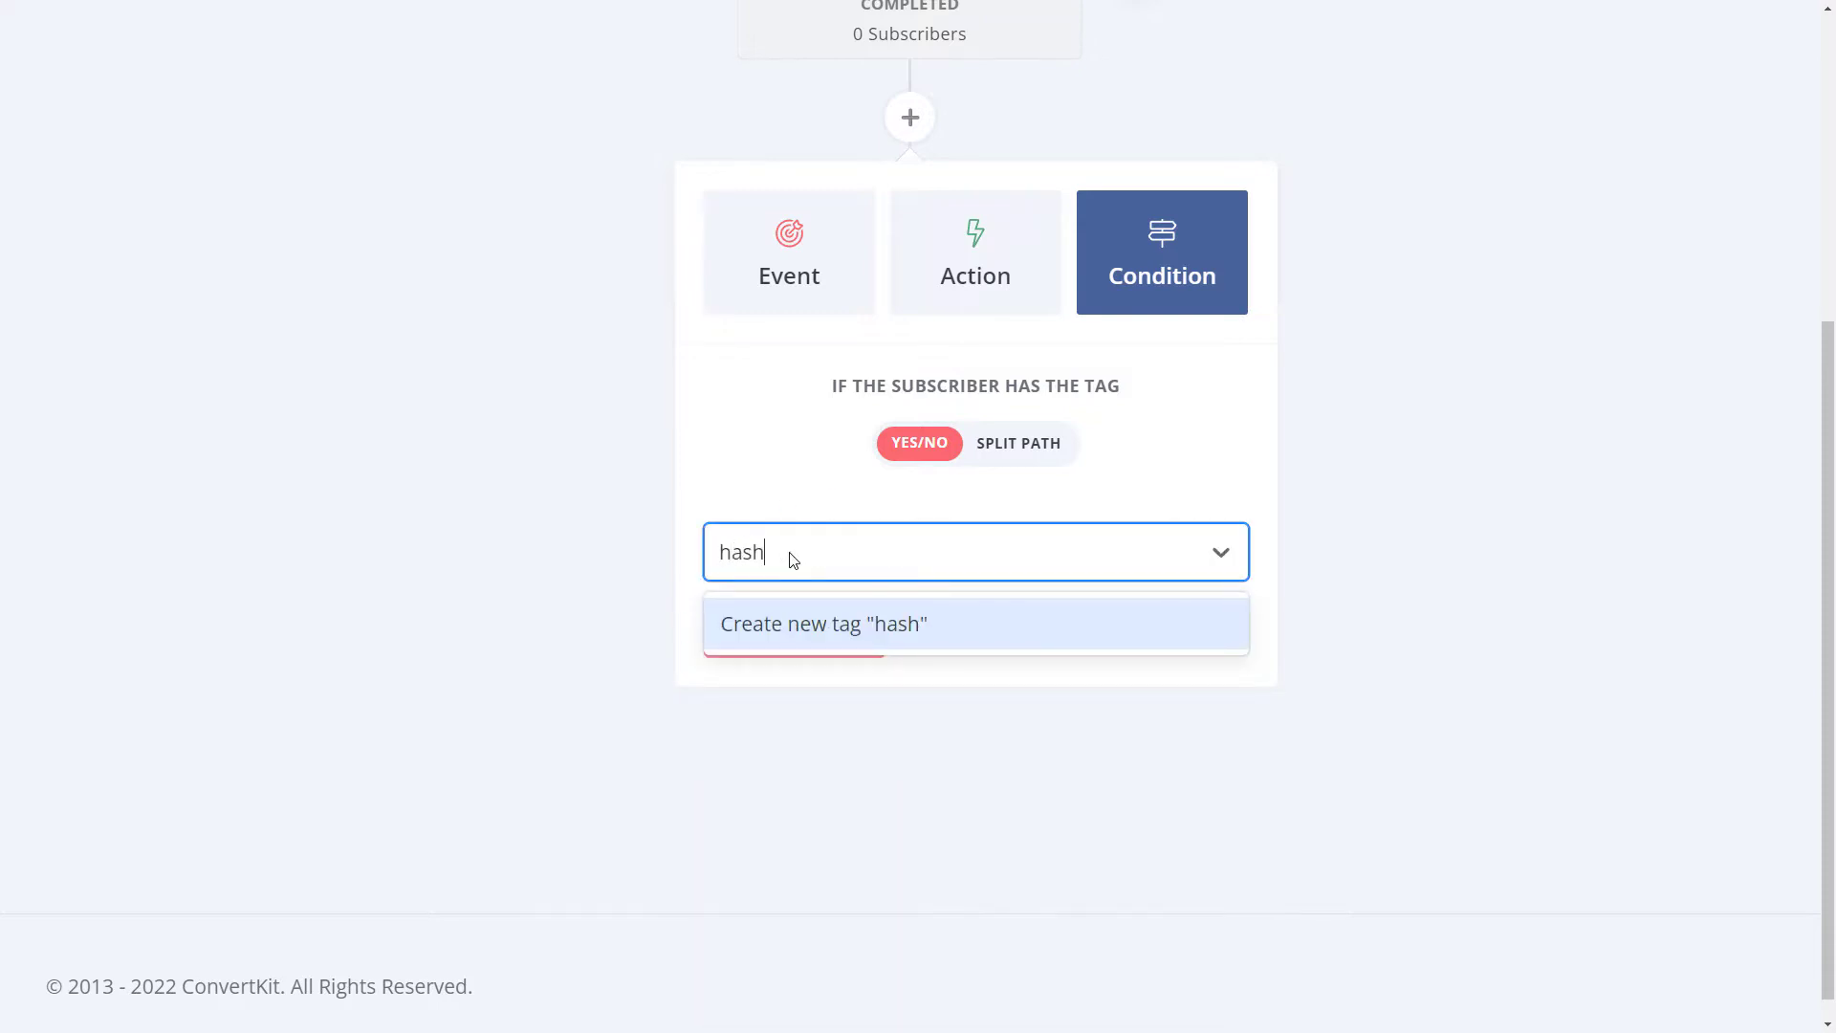
type("osting")
left_click(977, 633)
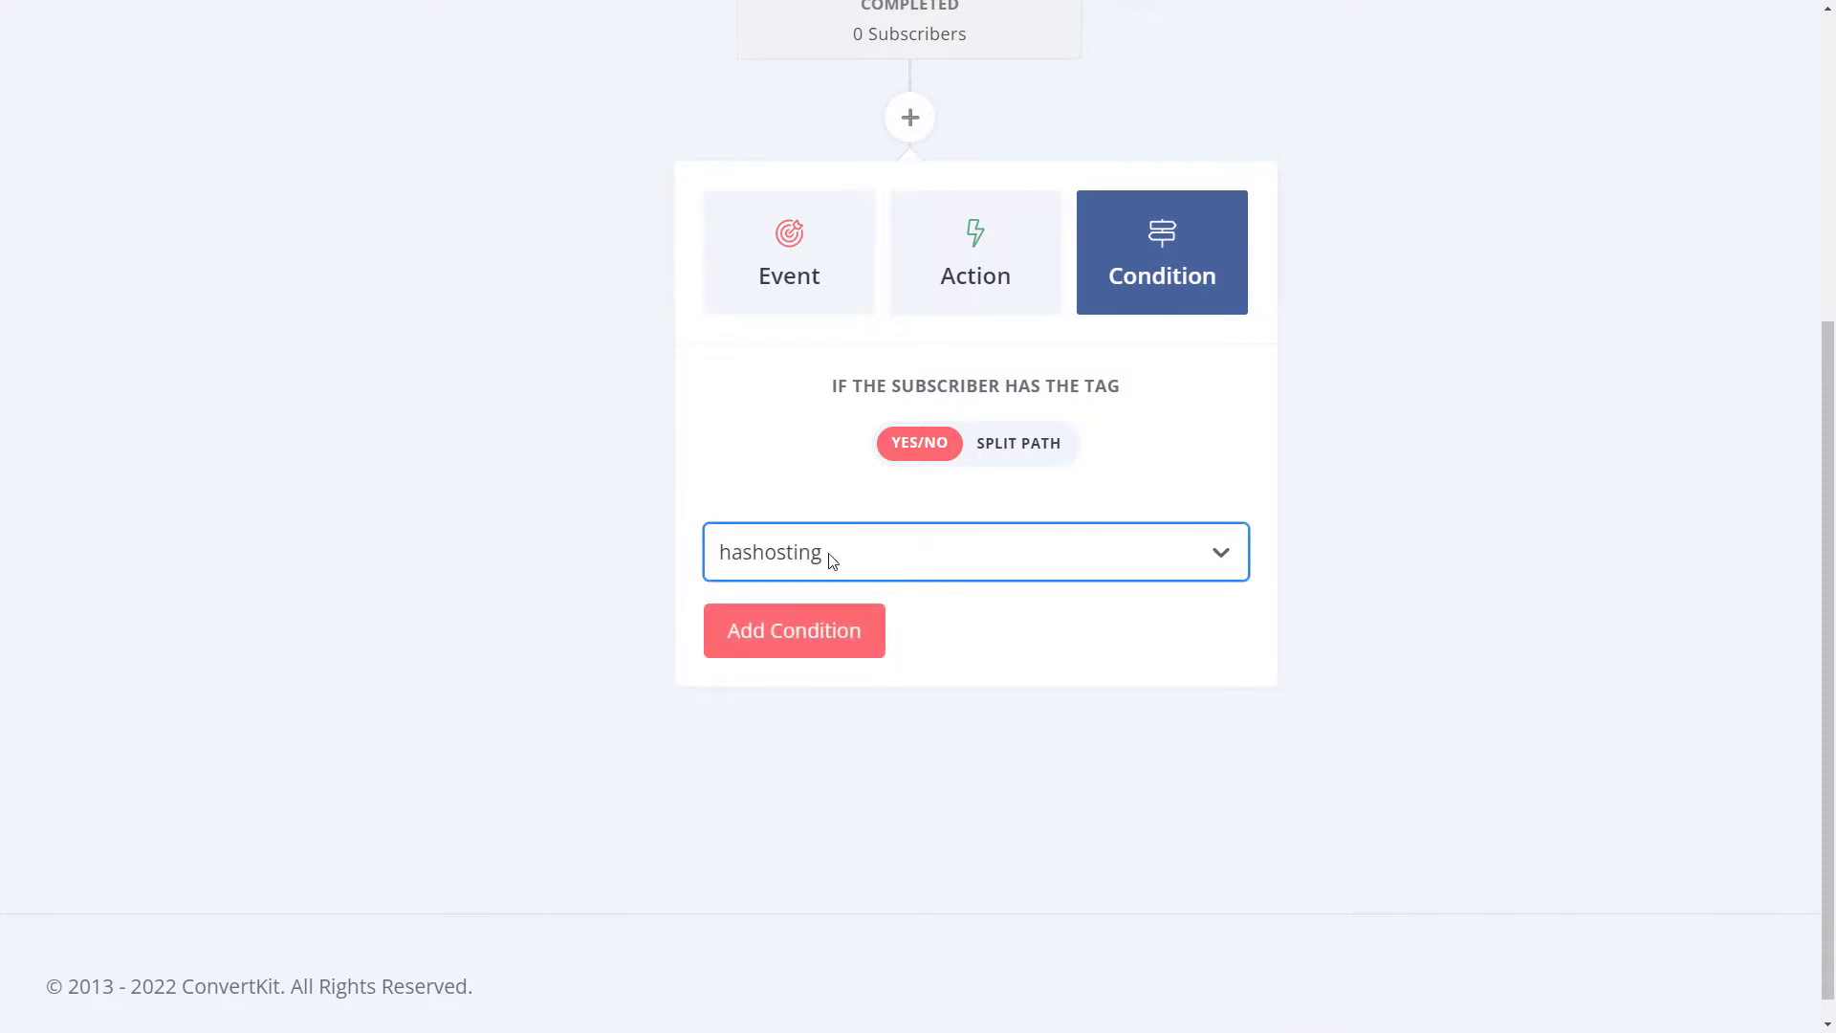
left_click(832, 628)
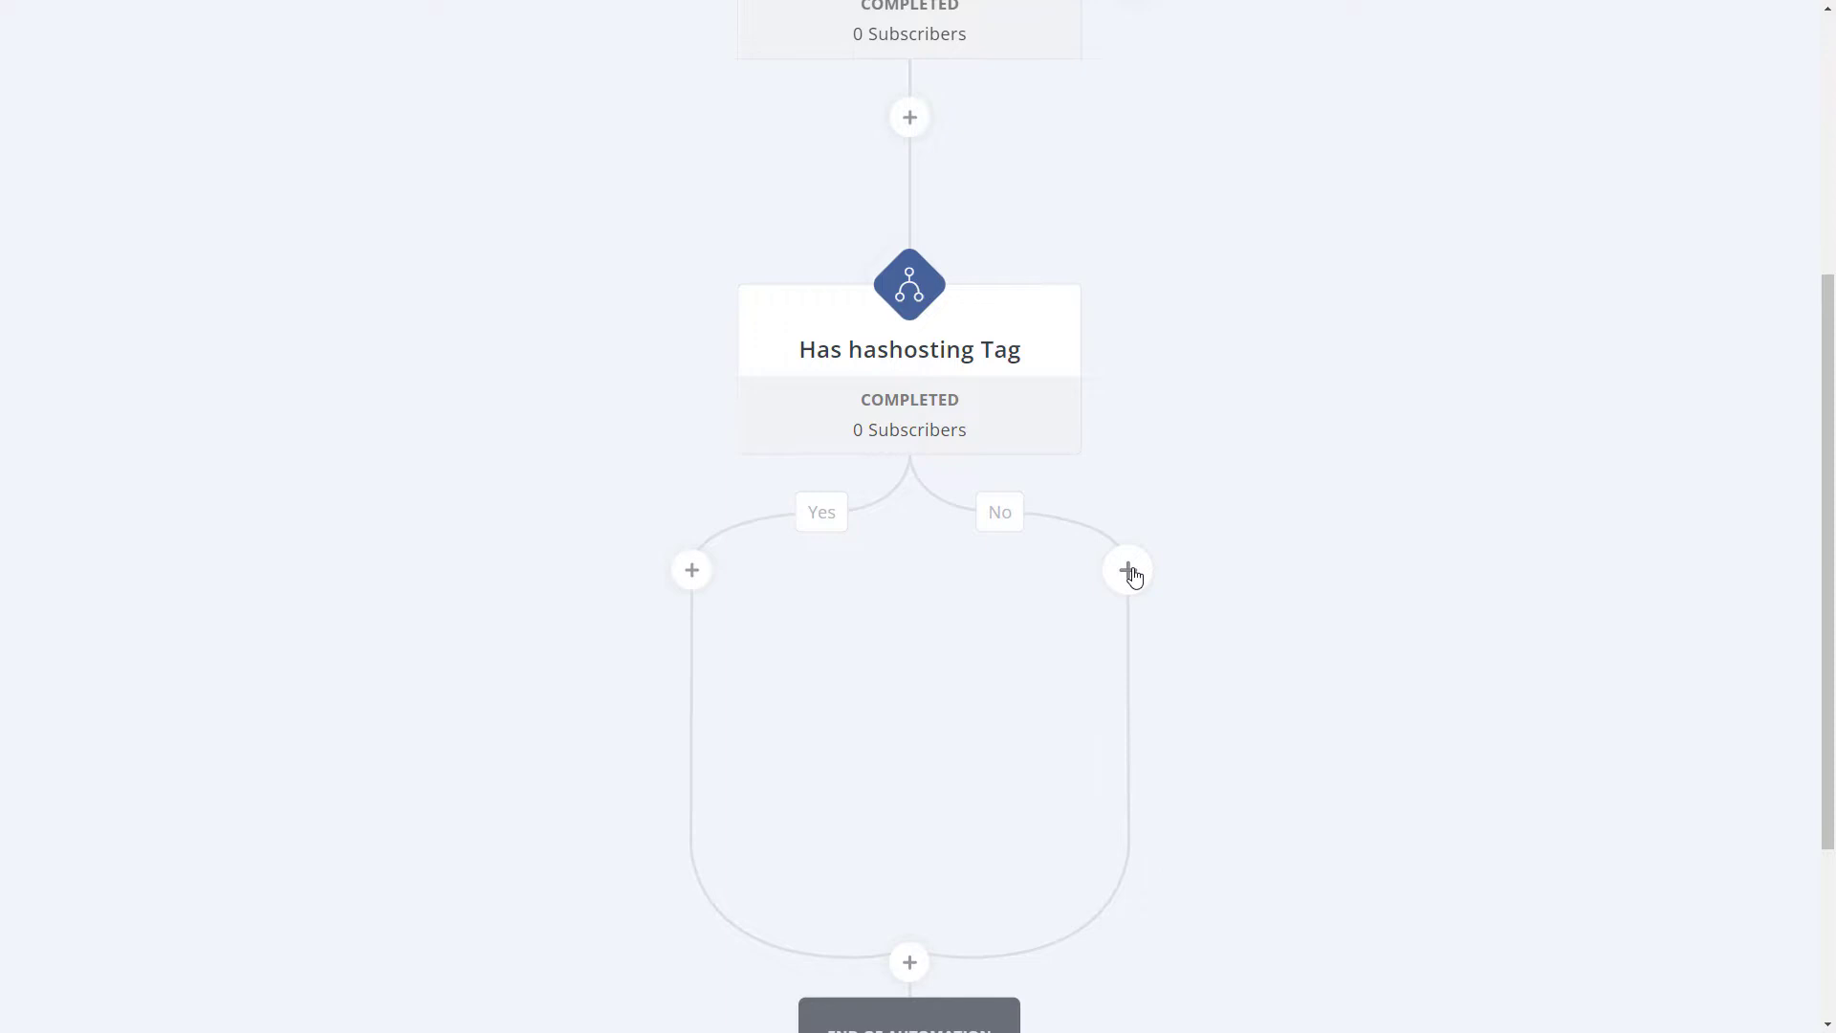
- Add an email sequence action on the No branch of the tag condition, using a new sequence named "hosting"
left_click(1129, 571)
scroll(1134, 575, "down", 3)
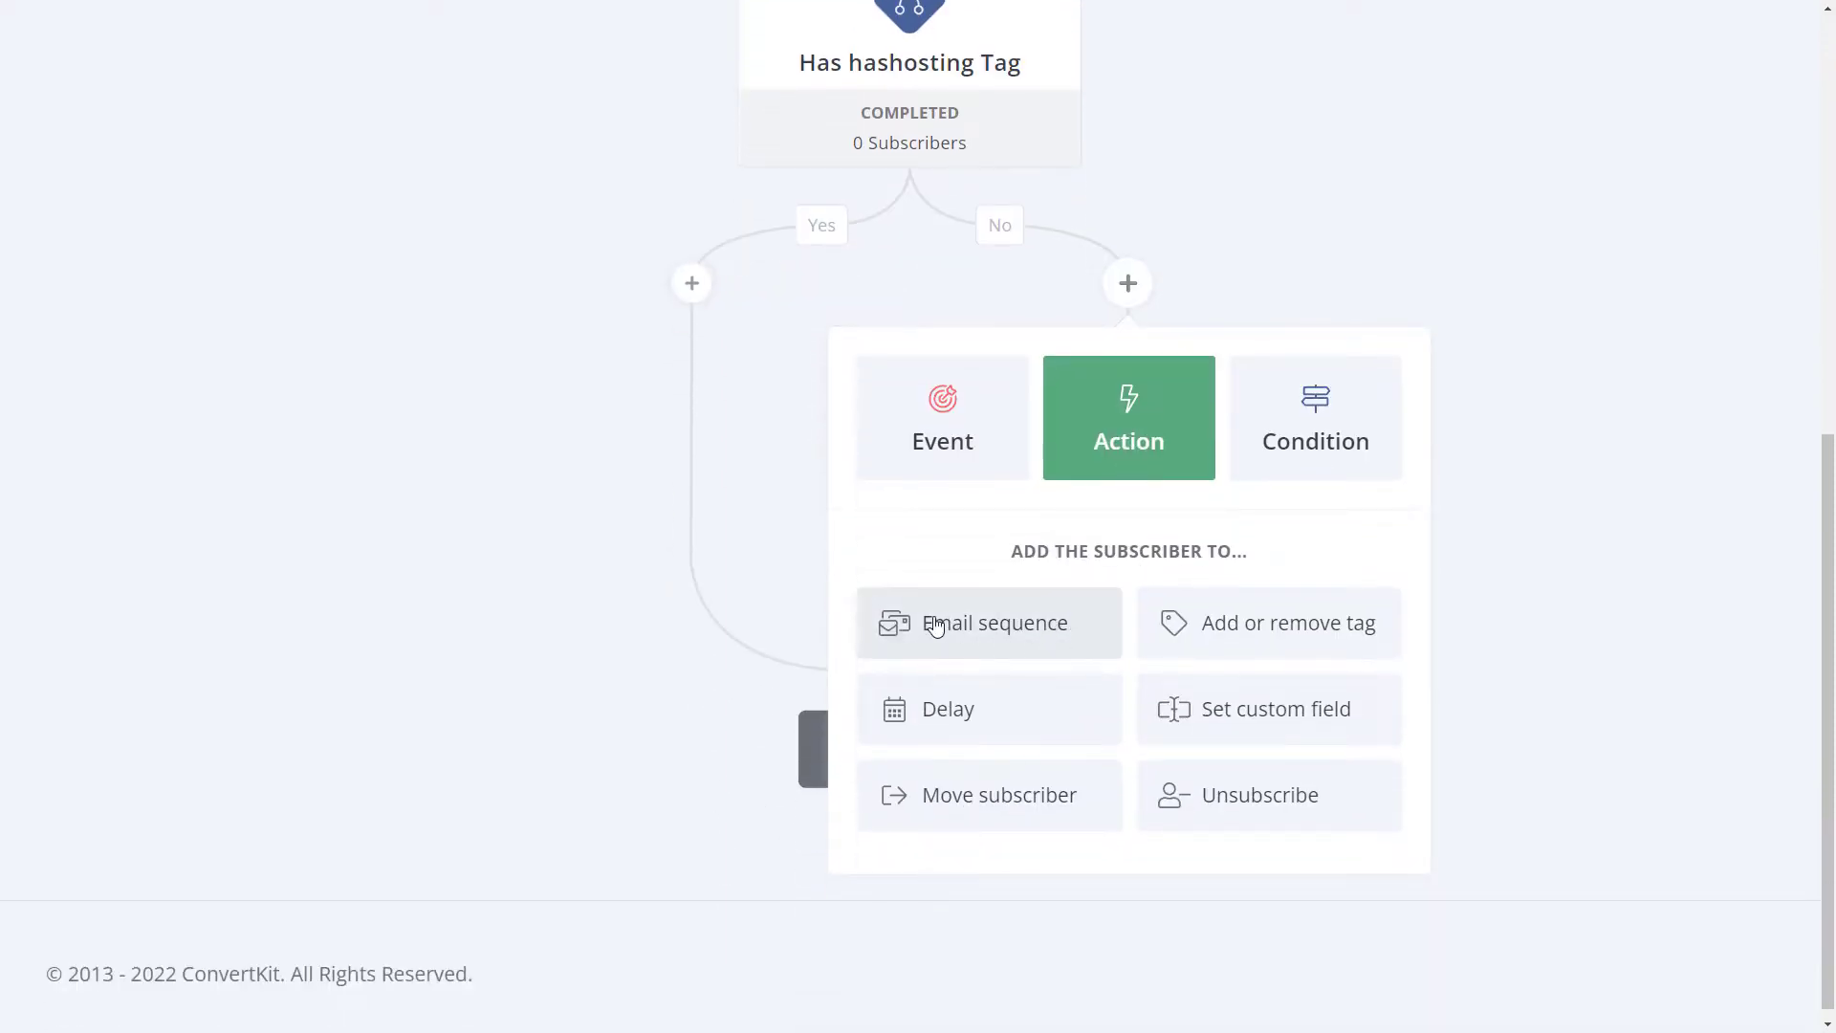
left_click(980, 623)
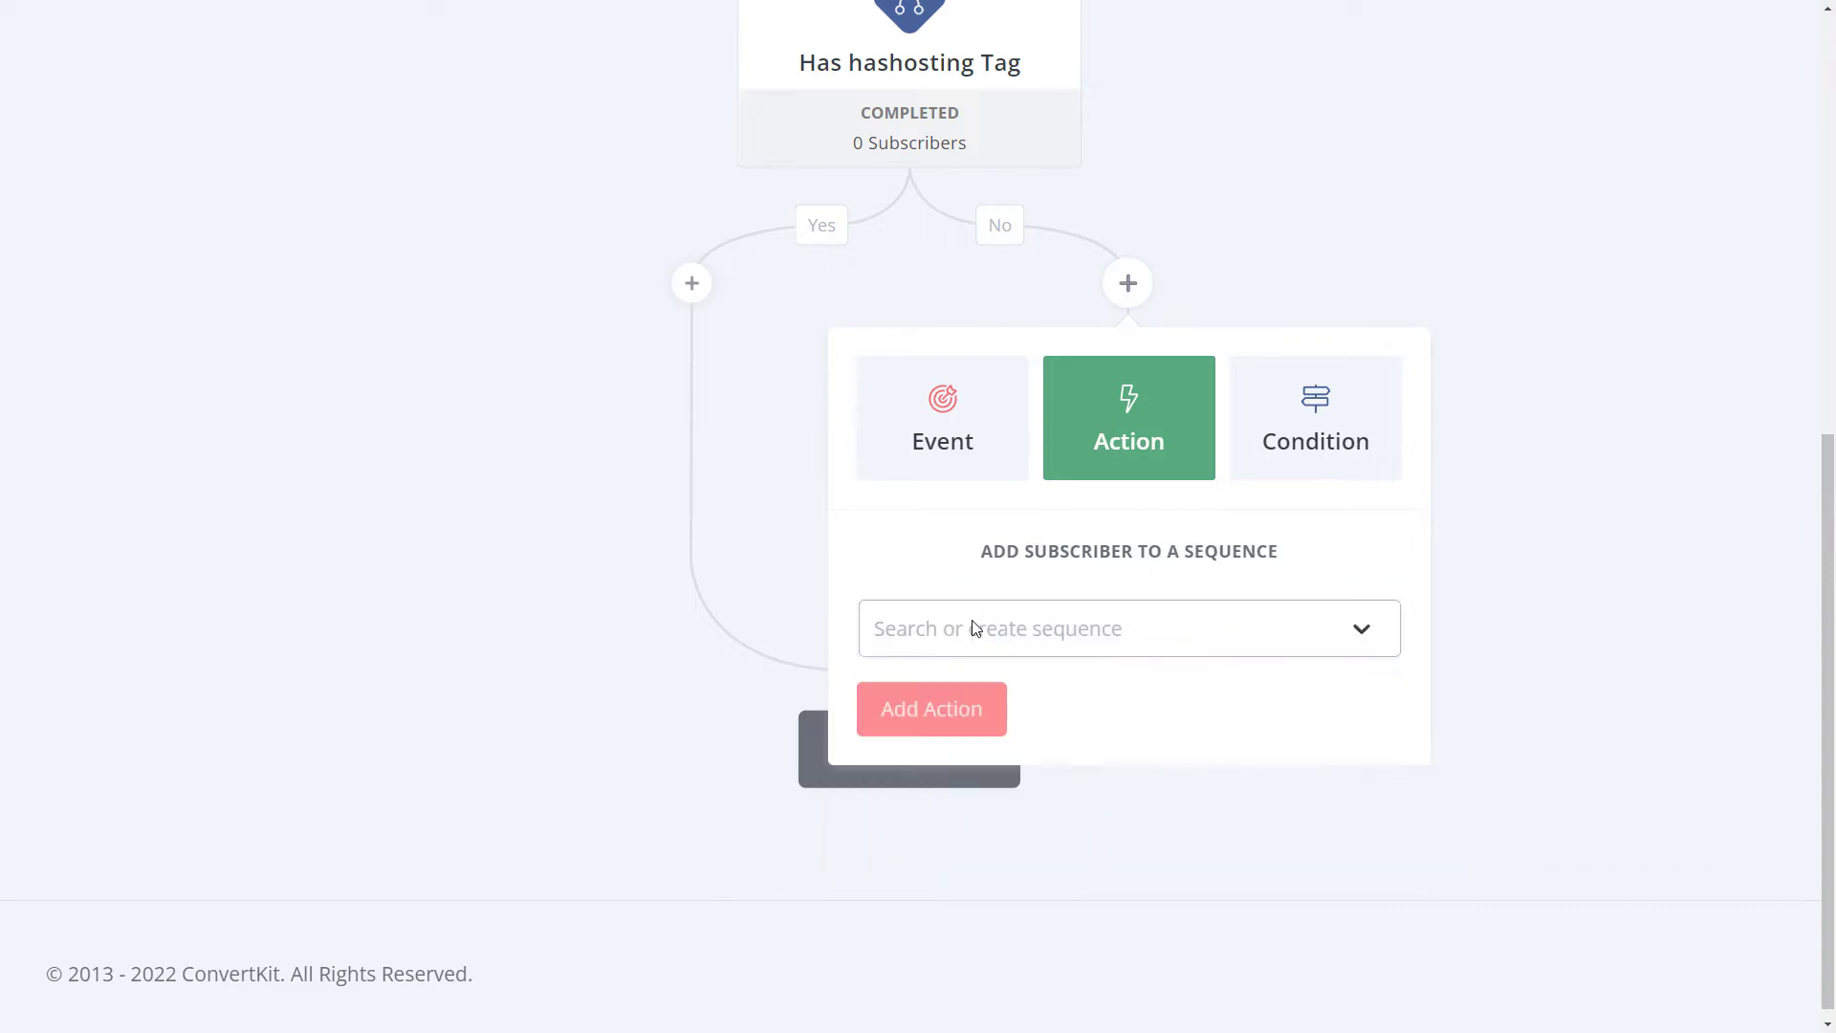
left_click(1135, 626)
left_click(1147, 623)
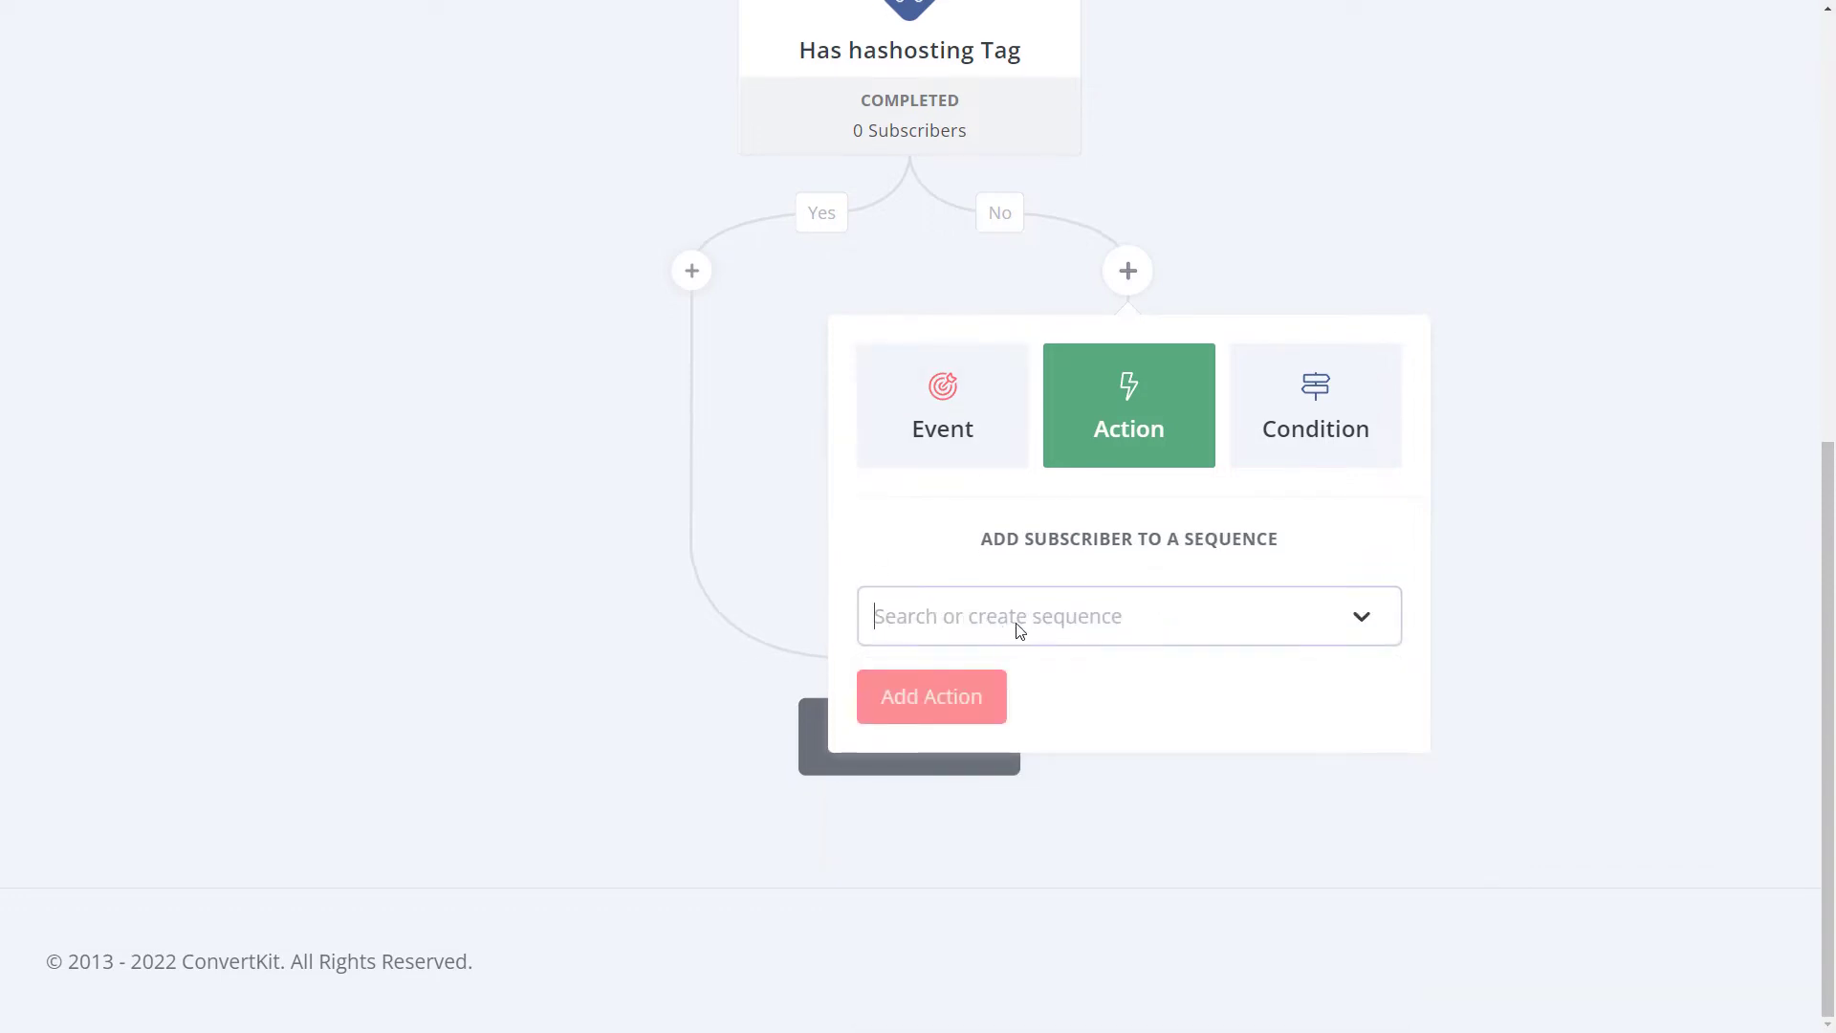
type("Hosting")
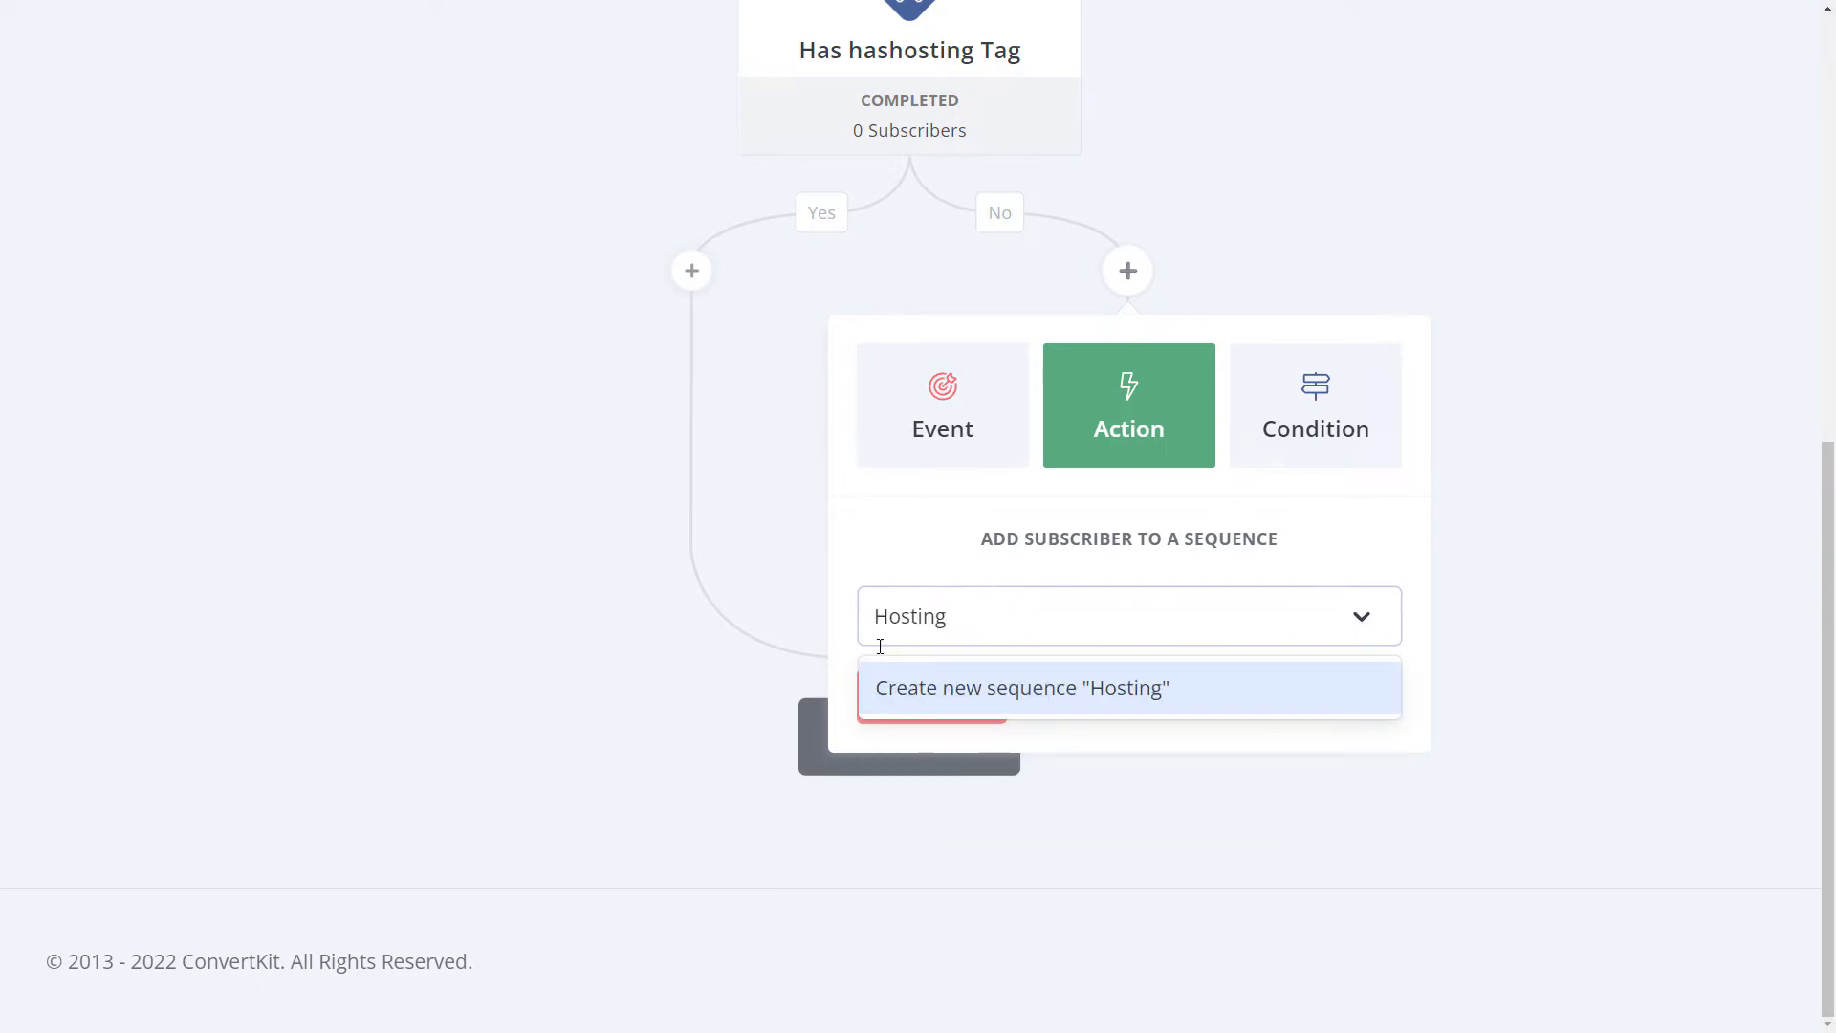
left_click(888, 754)
left_click(1209, 622)
type("h")
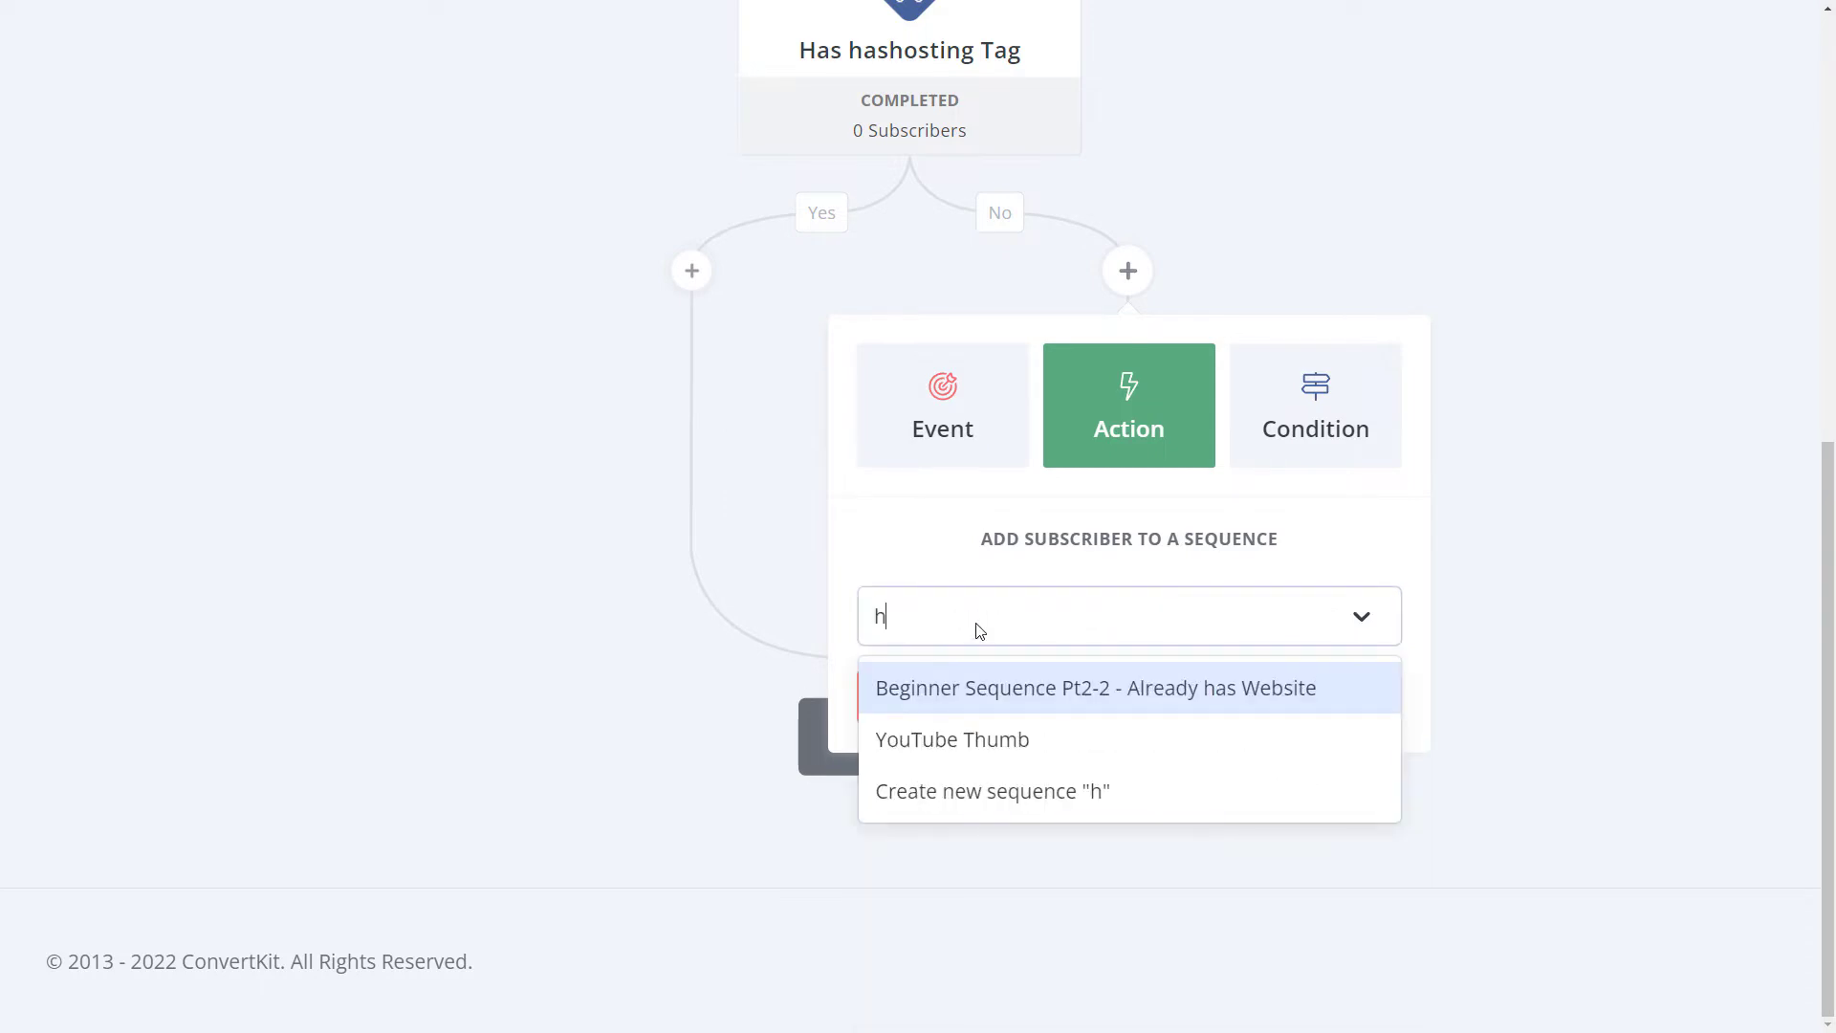
type("osting")
left_click(1099, 690)
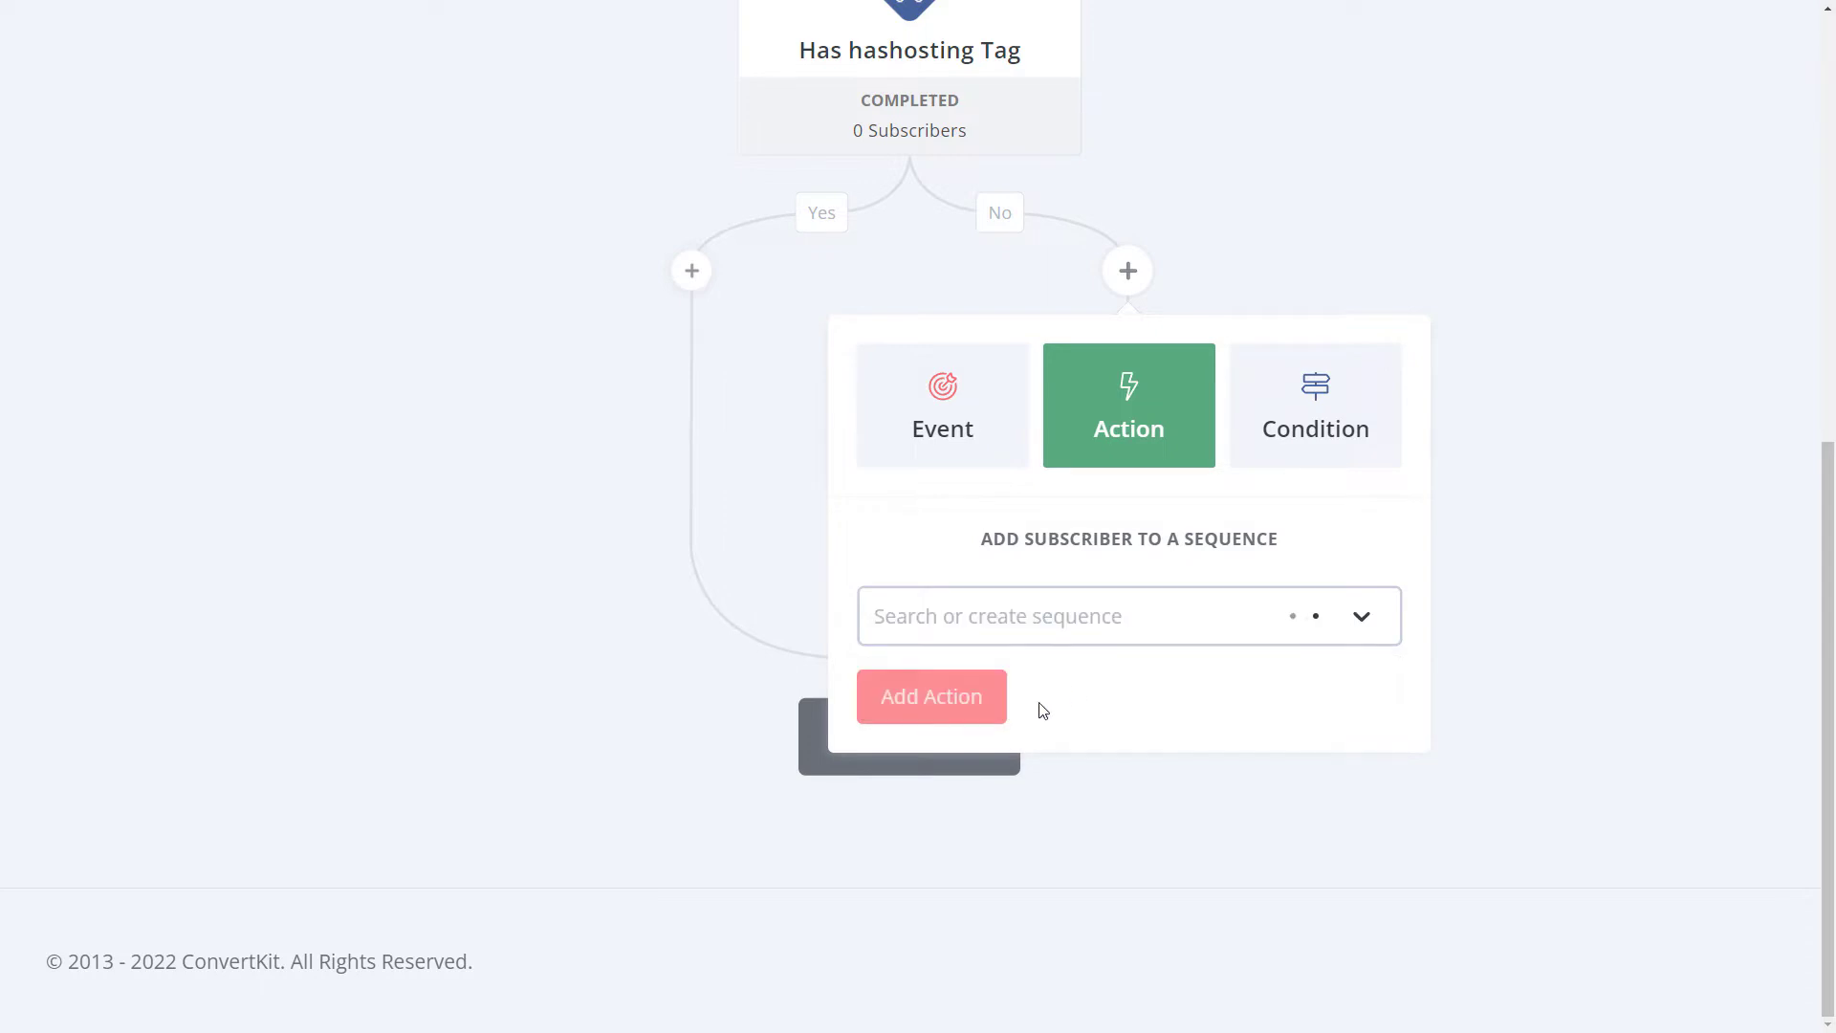
left_click(940, 698)
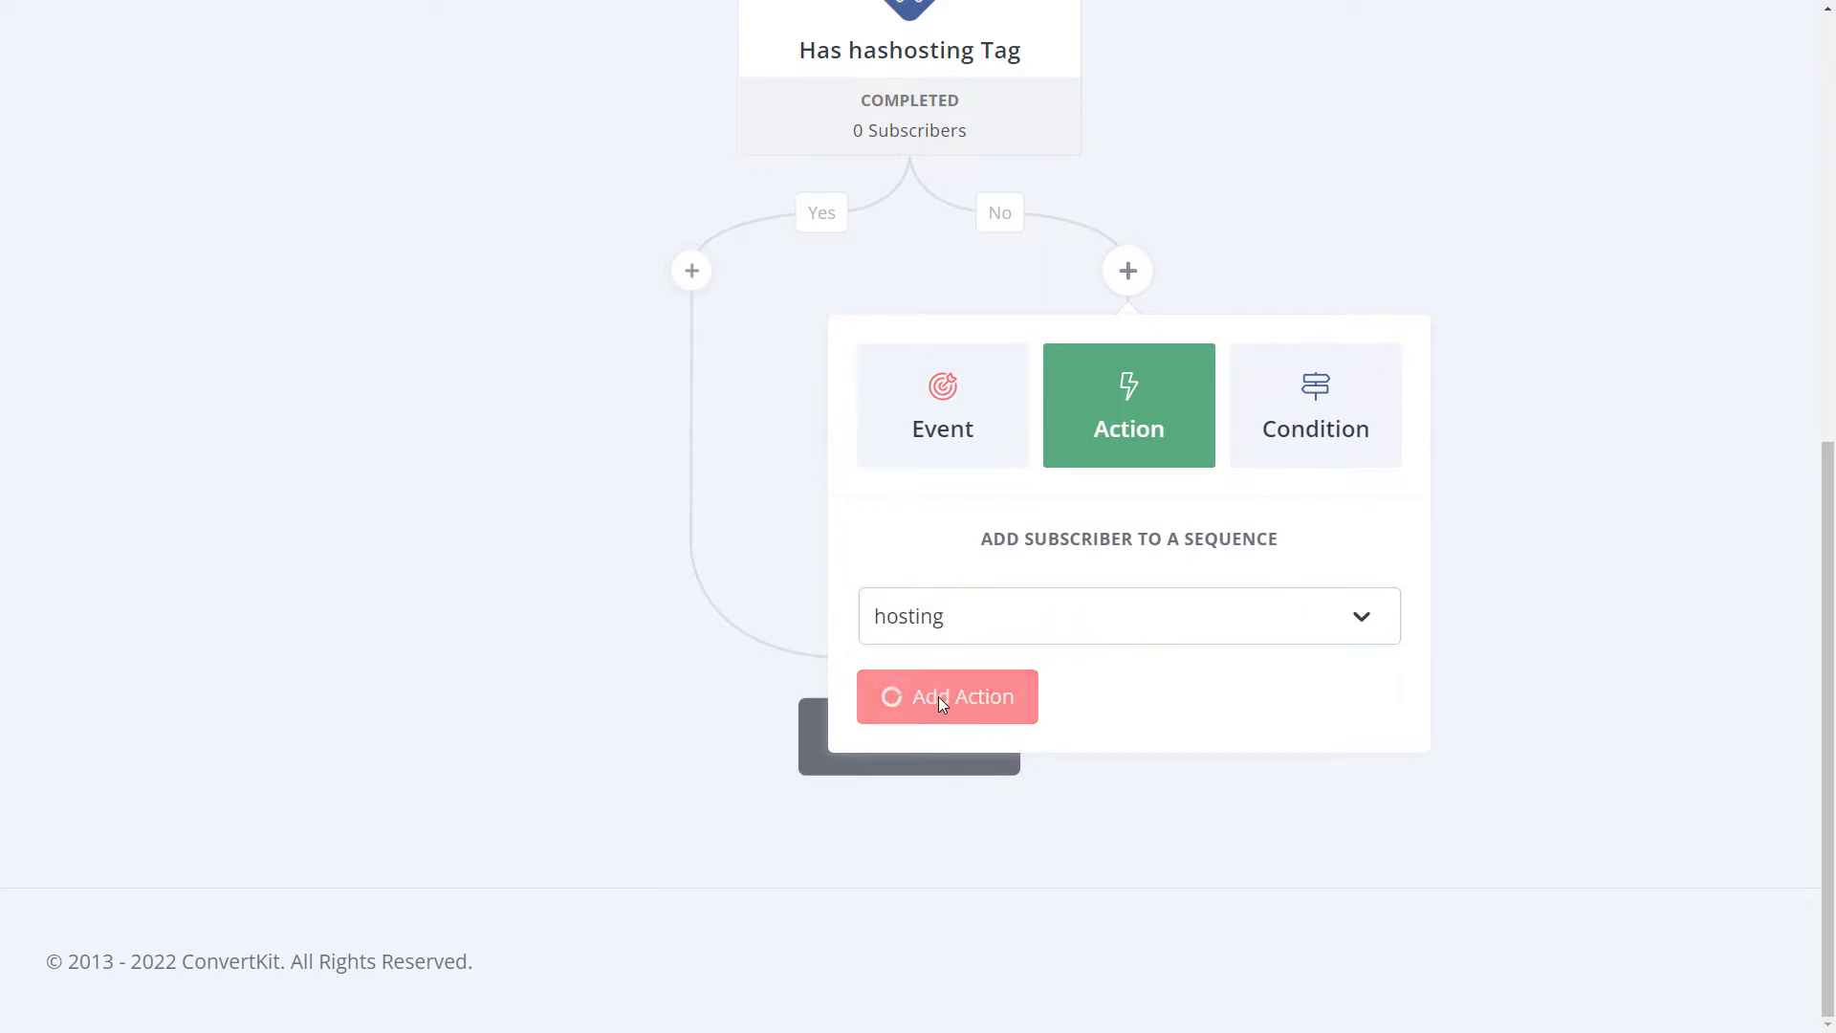
- Add an email sequence action where the Yes and No branches rejoin, using a new sequence named "create a website"
scroll(1434, 507, "down", 2)
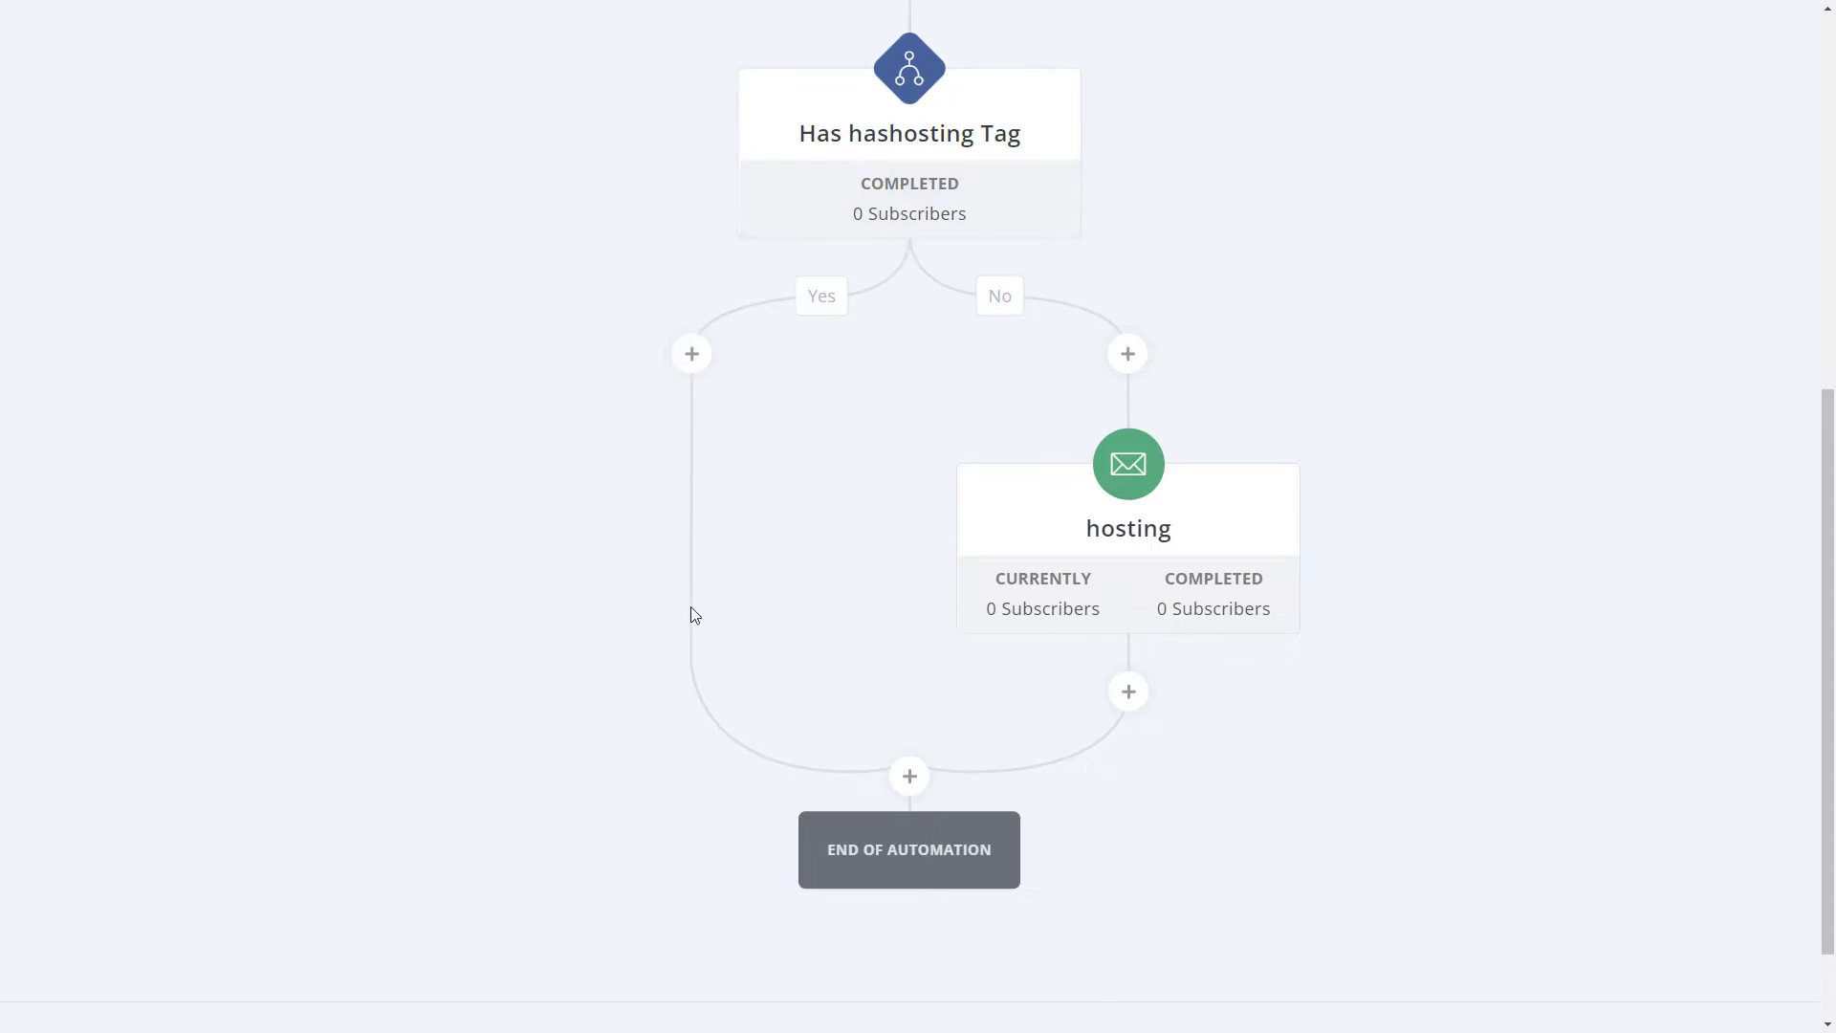
left_click(909, 777)
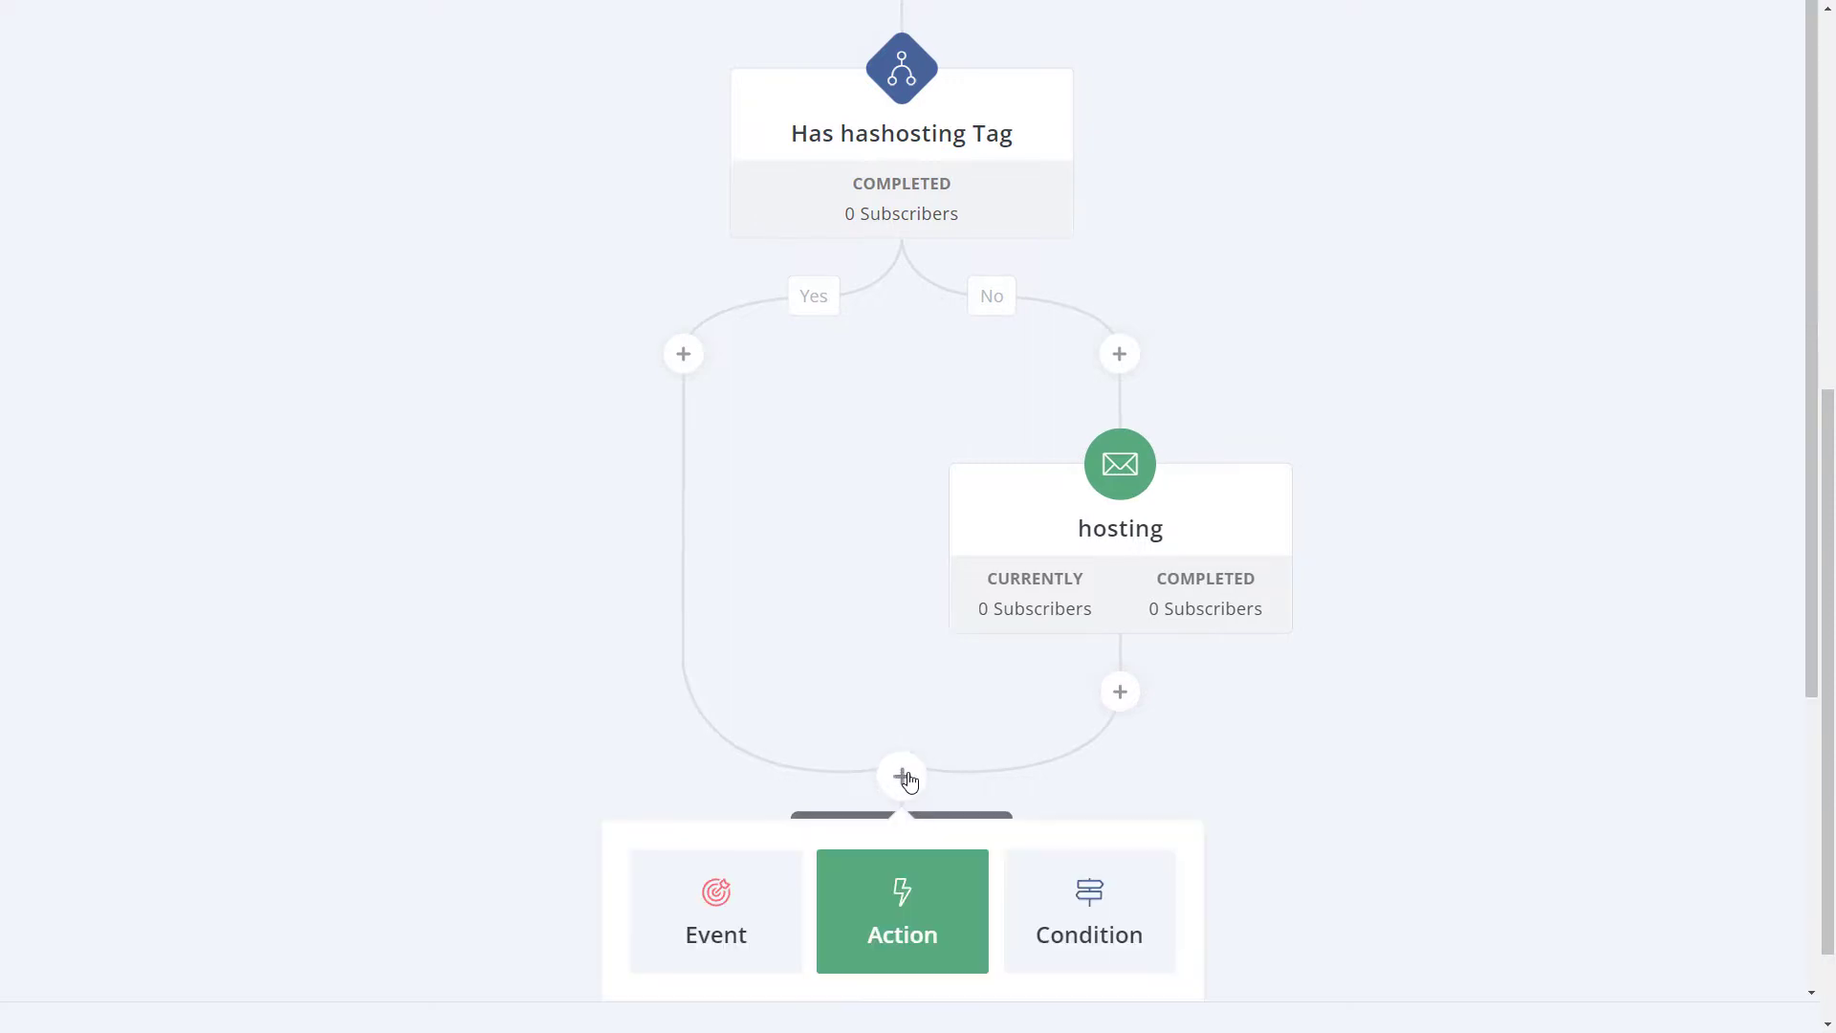
scroll(889, 689, "down", 3)
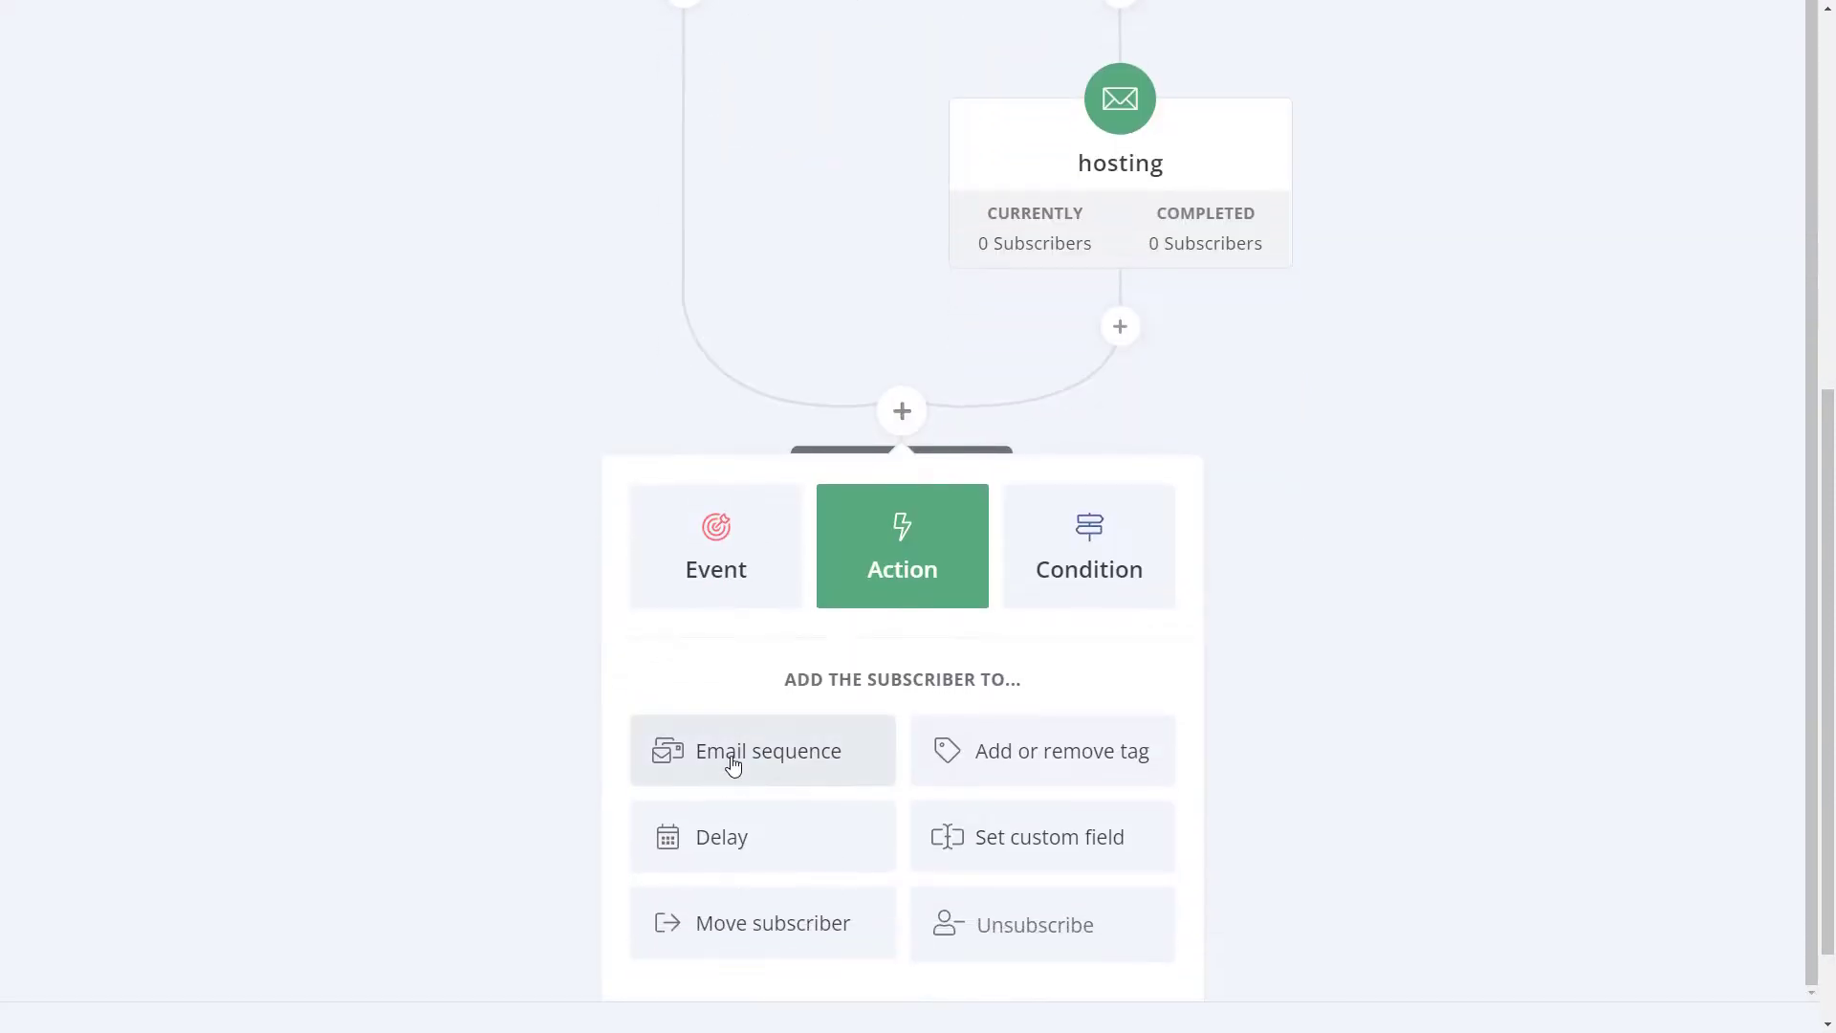
left_click(723, 760)
left_click(860, 756)
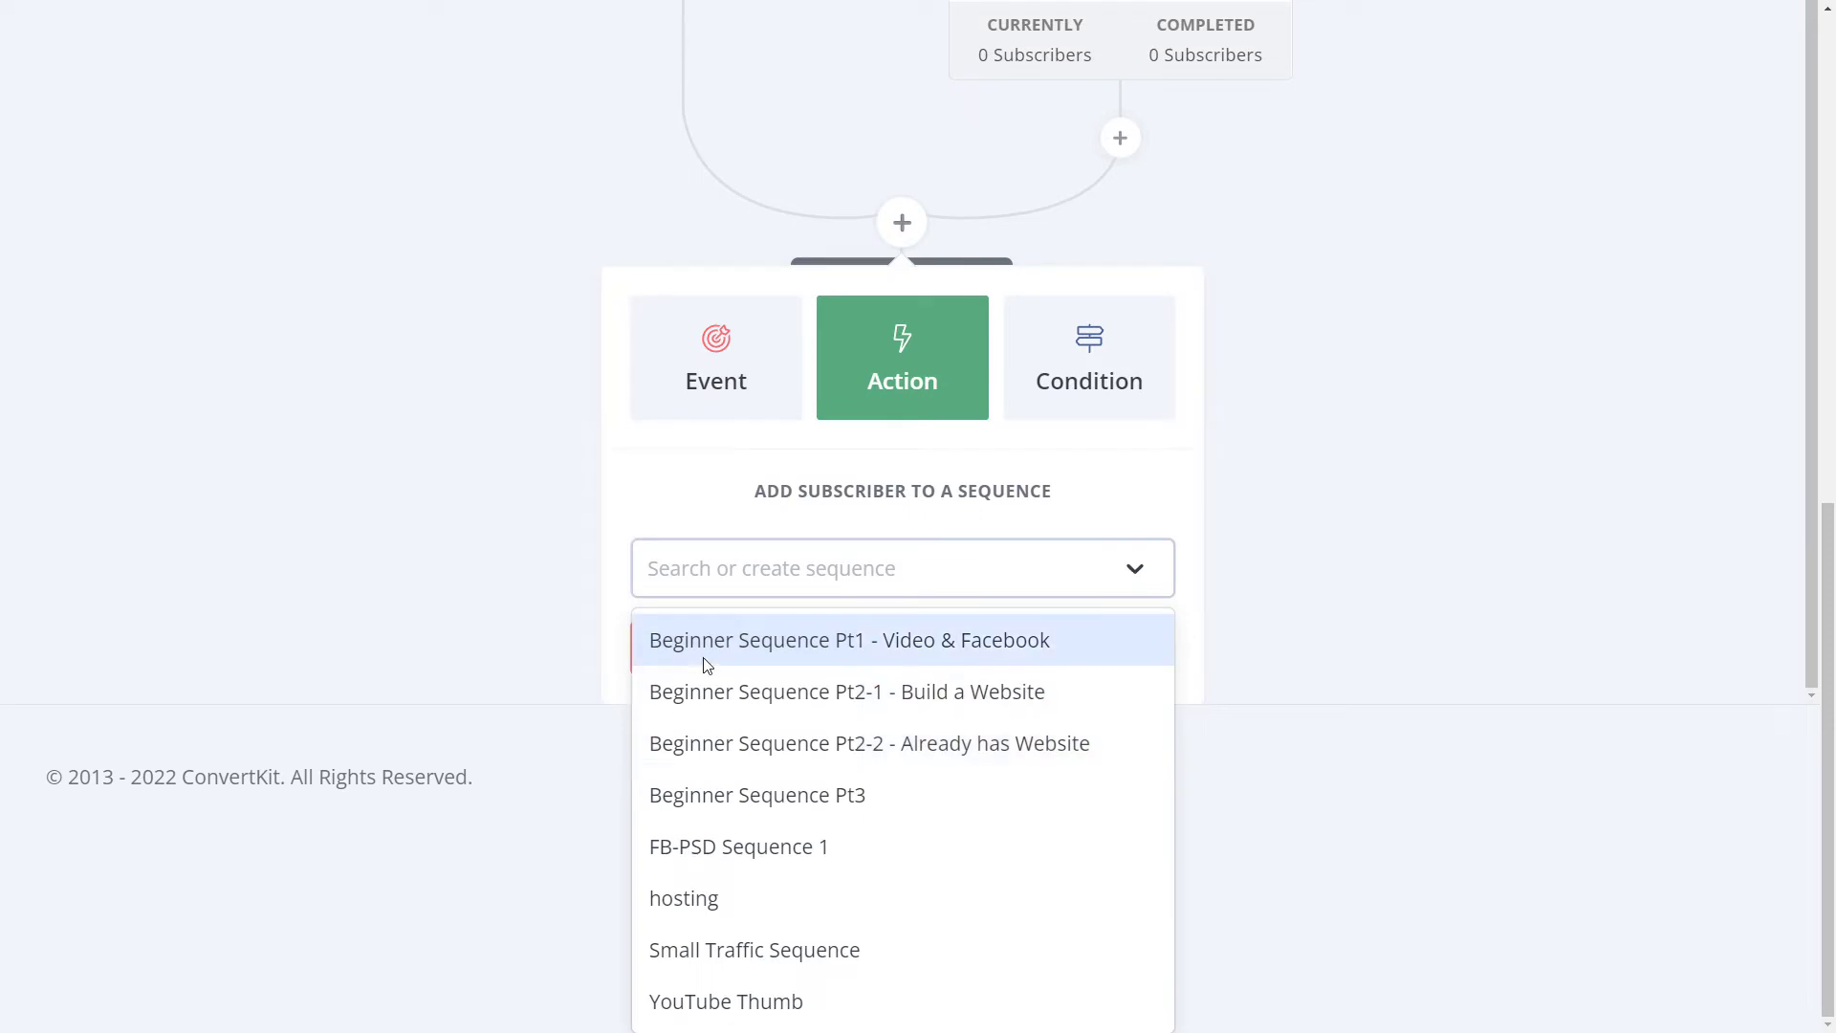
left_click(760, 584)
left_click(750, 755)
type("c")
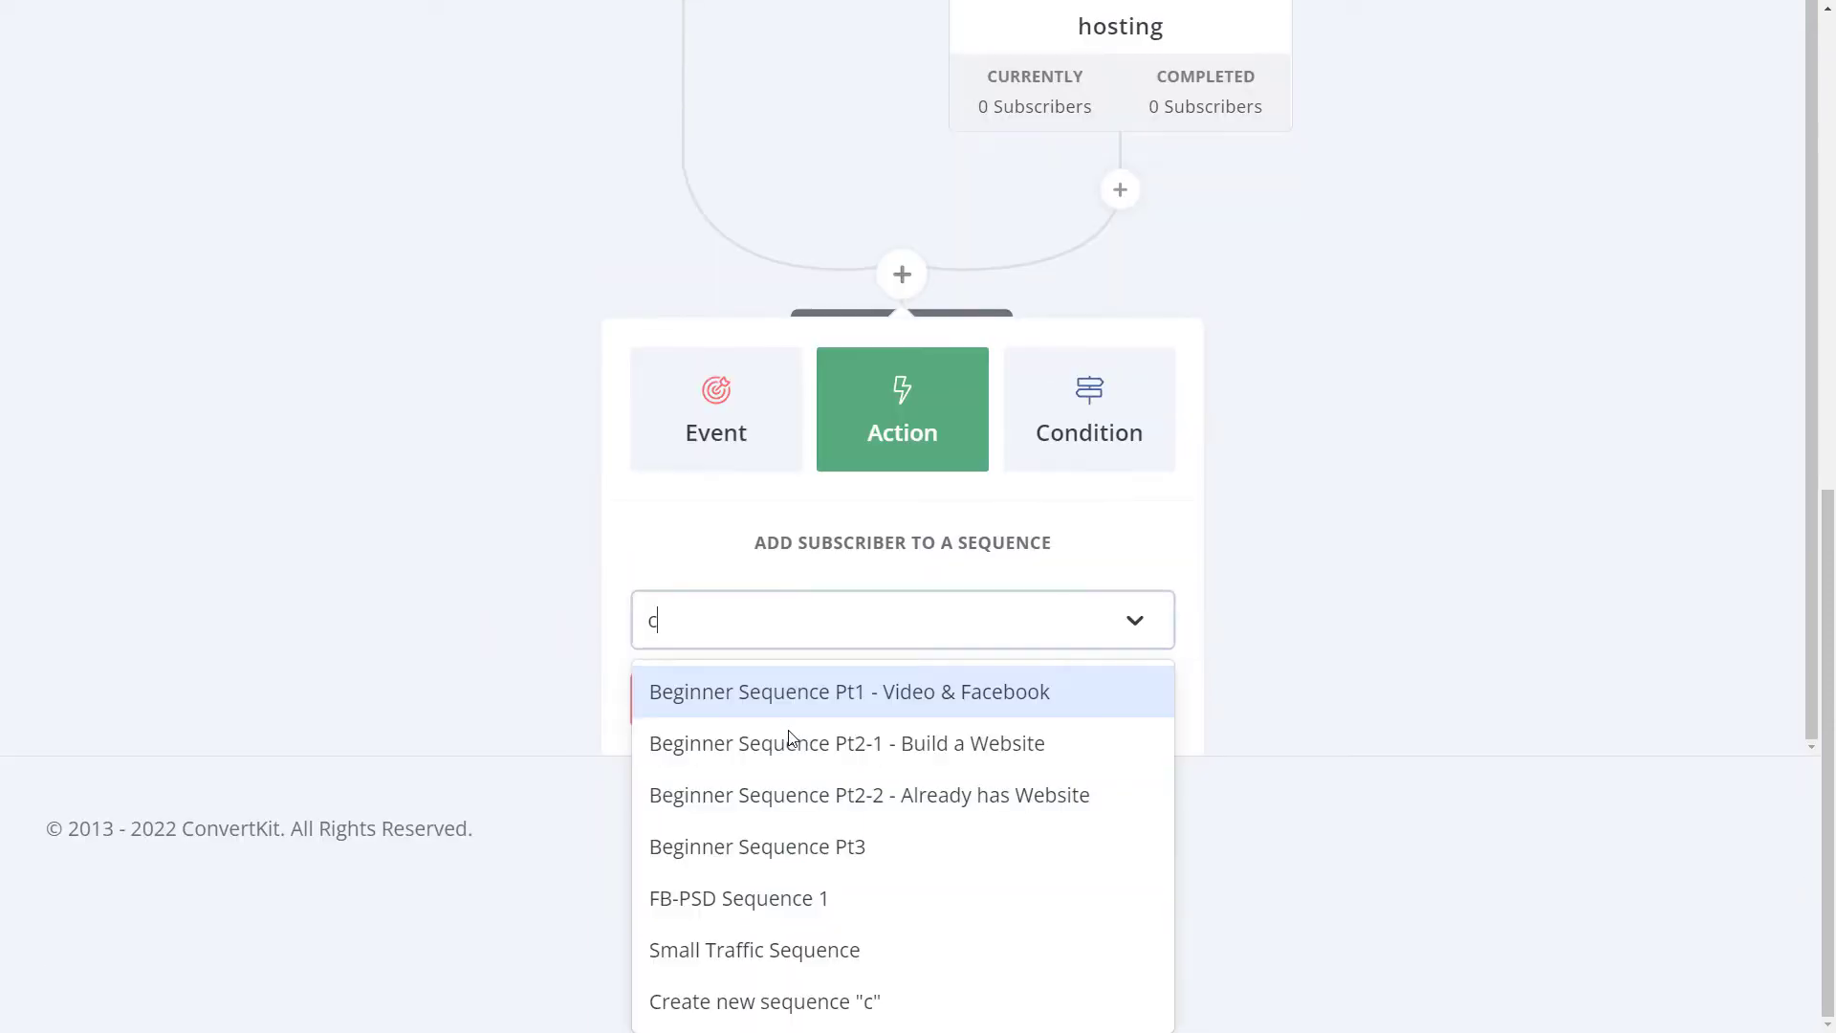
type("reate a website")
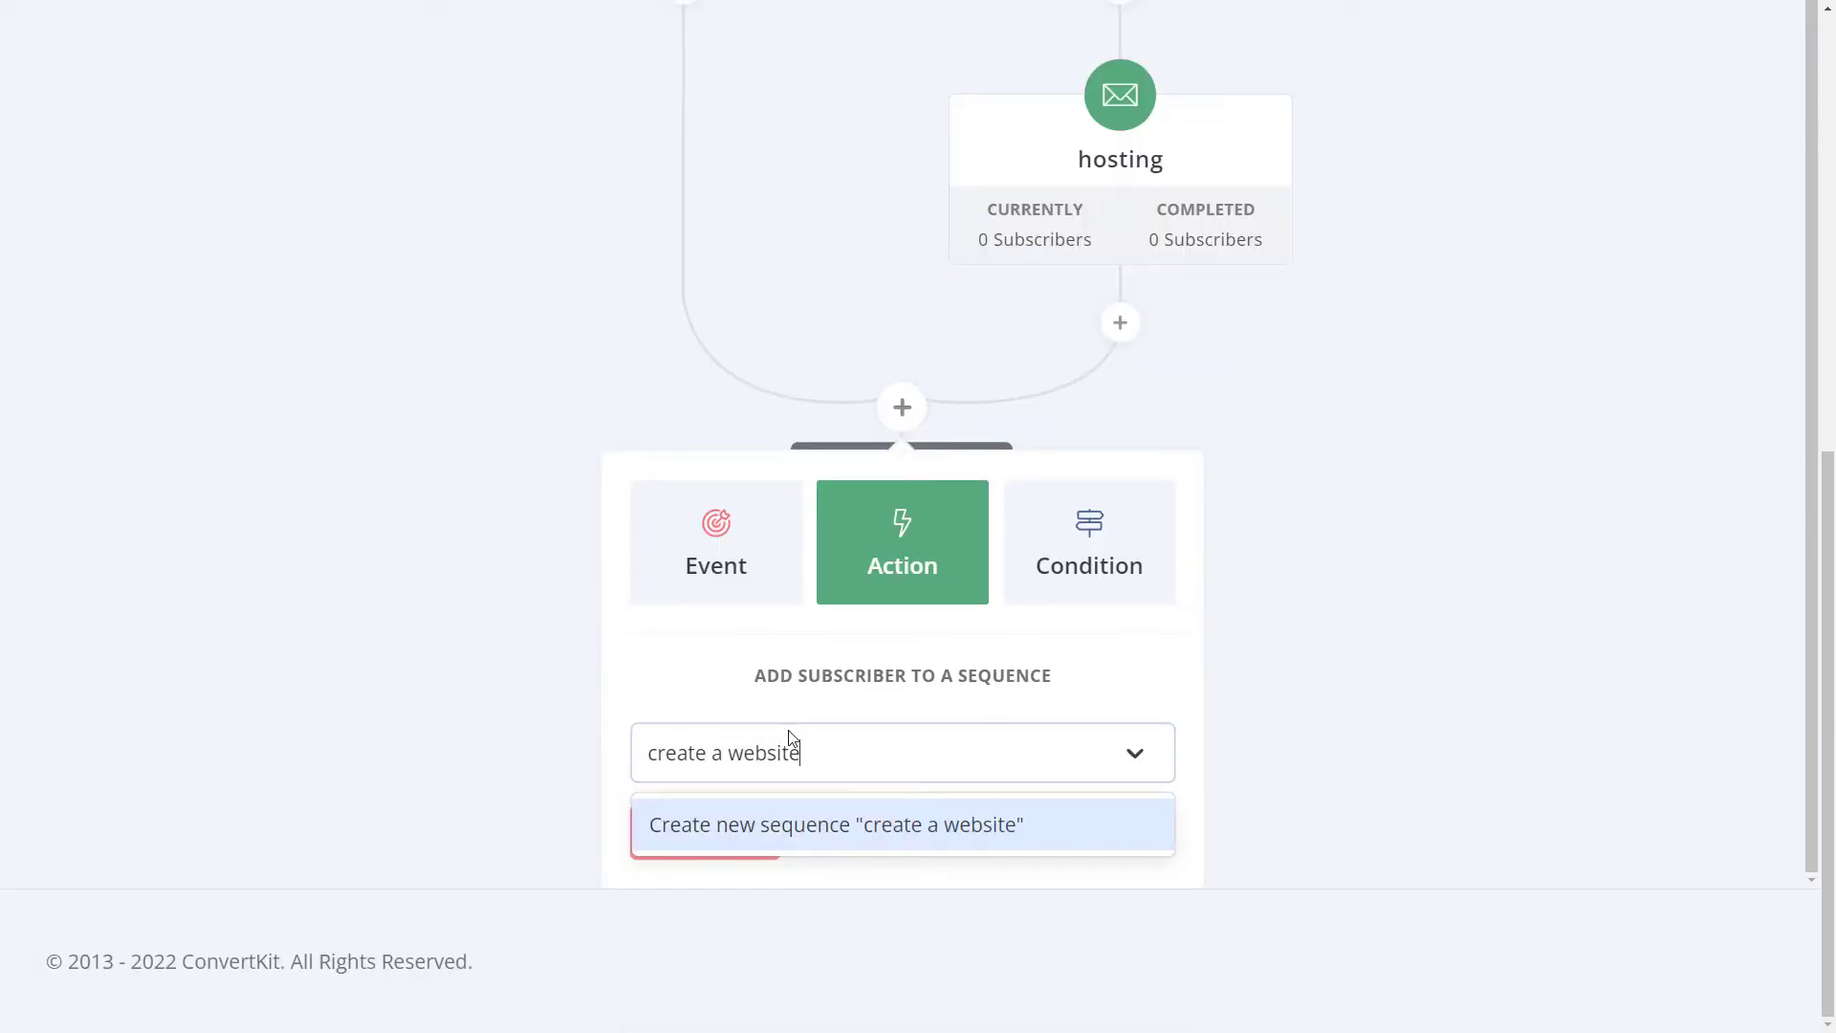
left_click(909, 828)
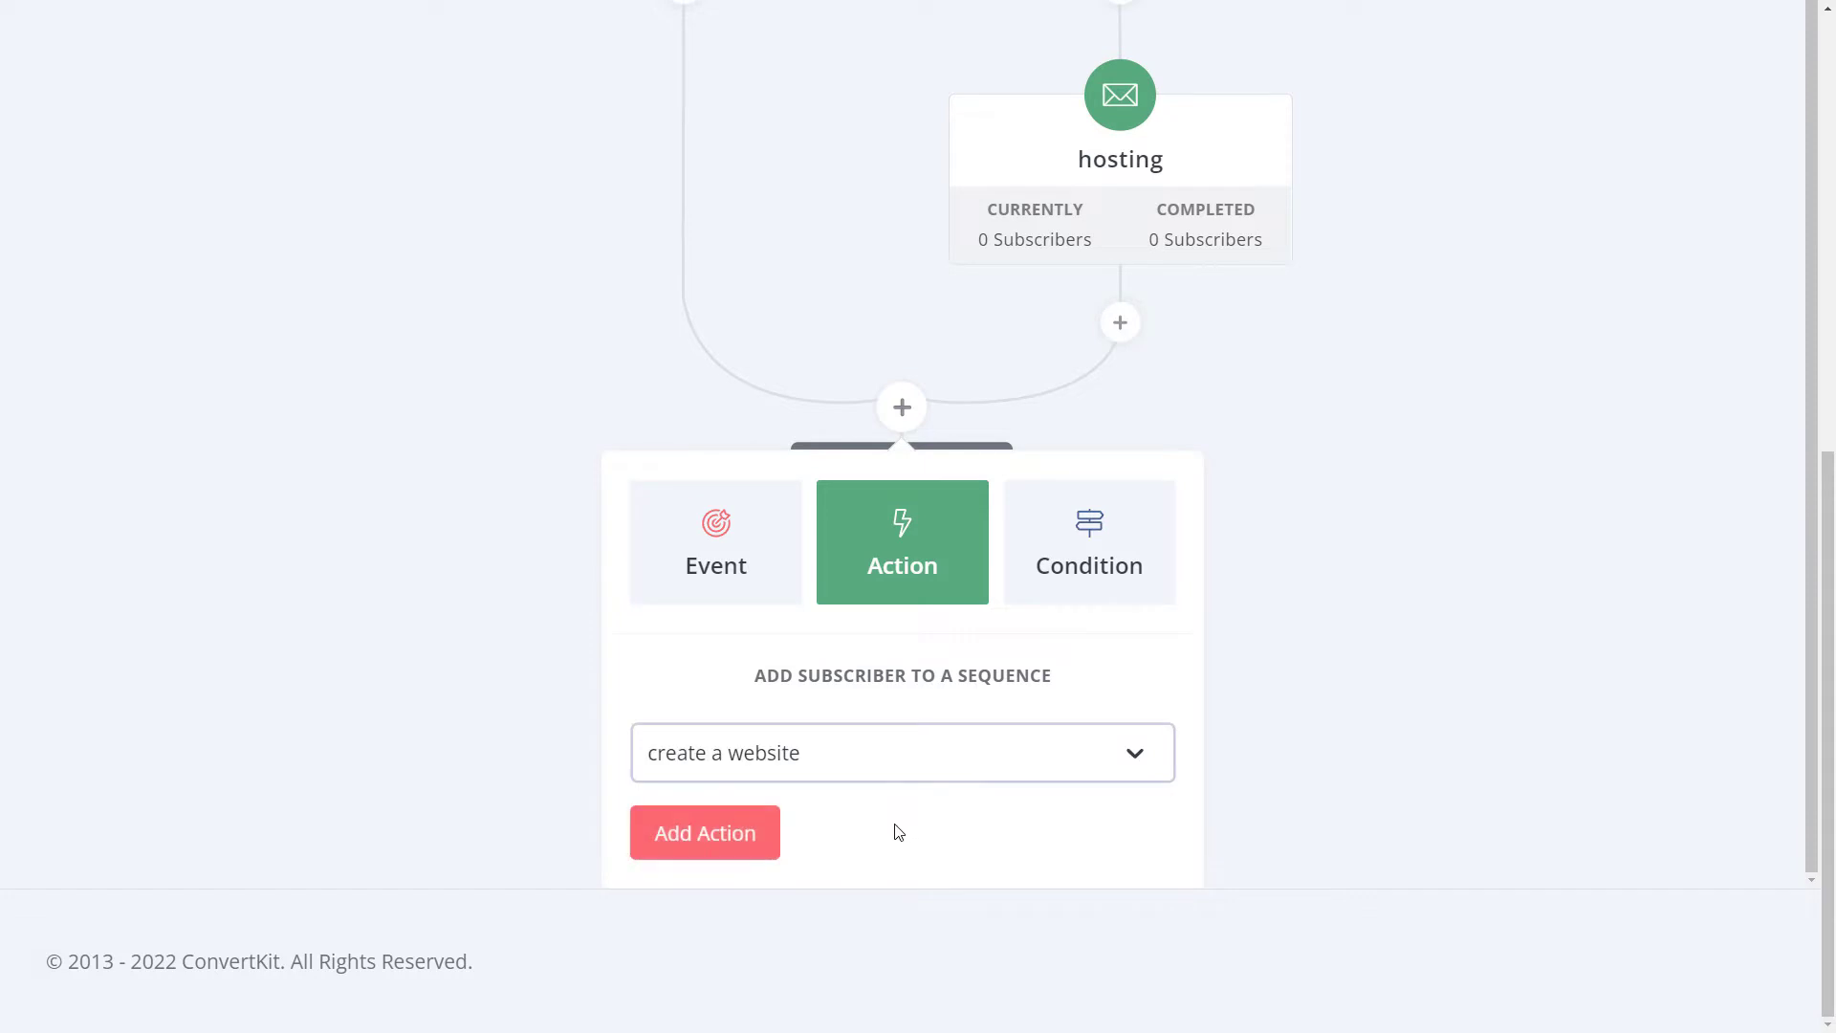
left_click(742, 840)
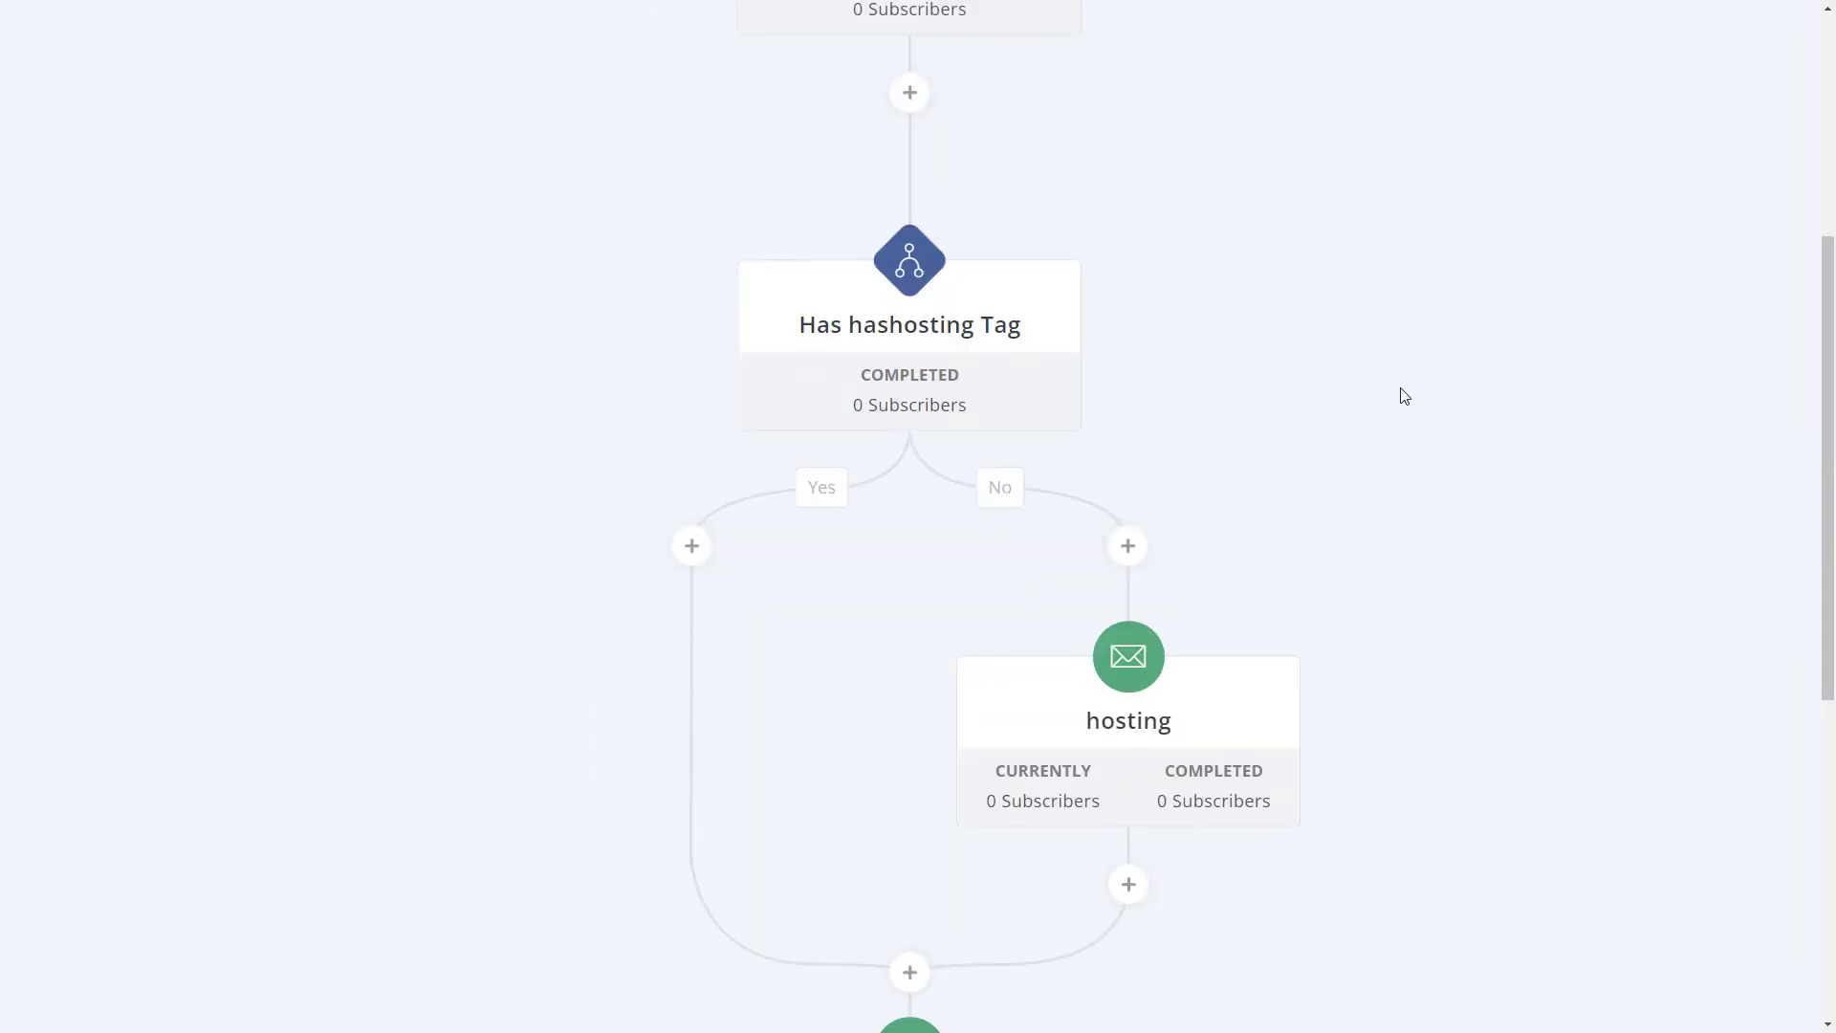
- Open the email content of the hosting sequence on the No branch and fit the whole editor in view
scroll(1395, 393, "down", 2)
mouse_move(894, 143)
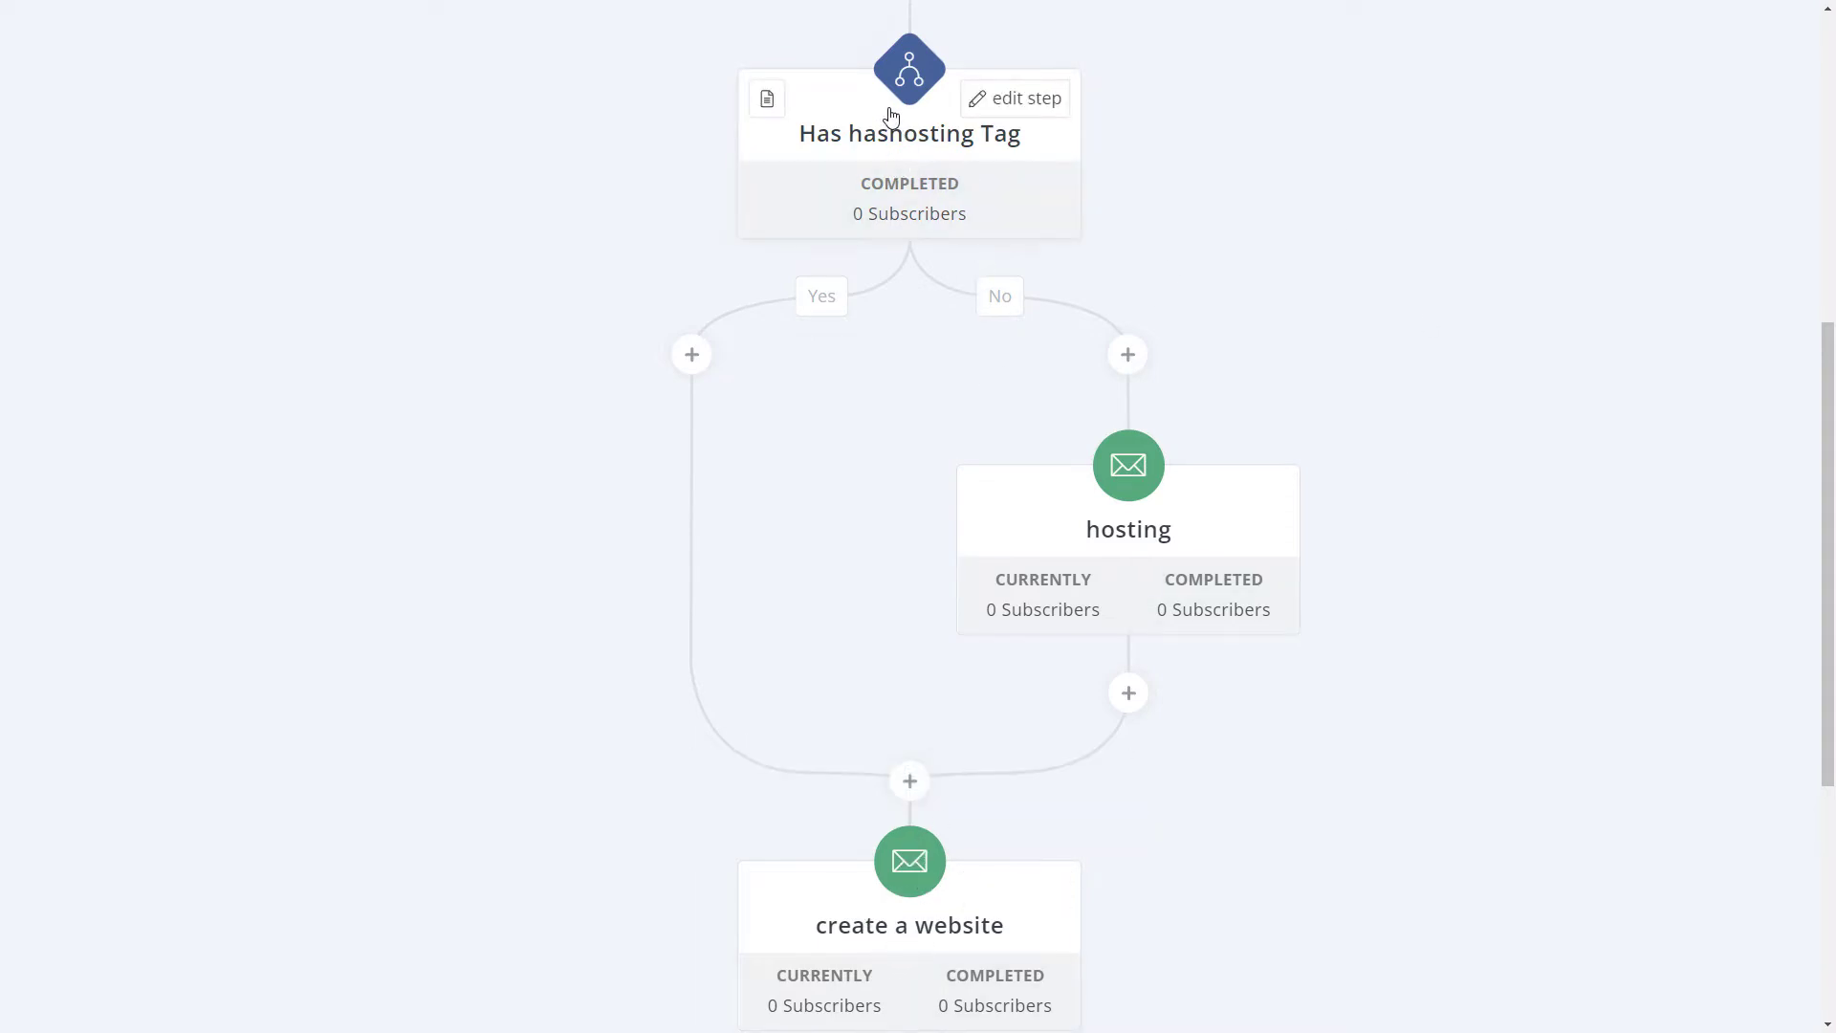
mouse_move(1133, 560)
mouse_move(1066, 538)
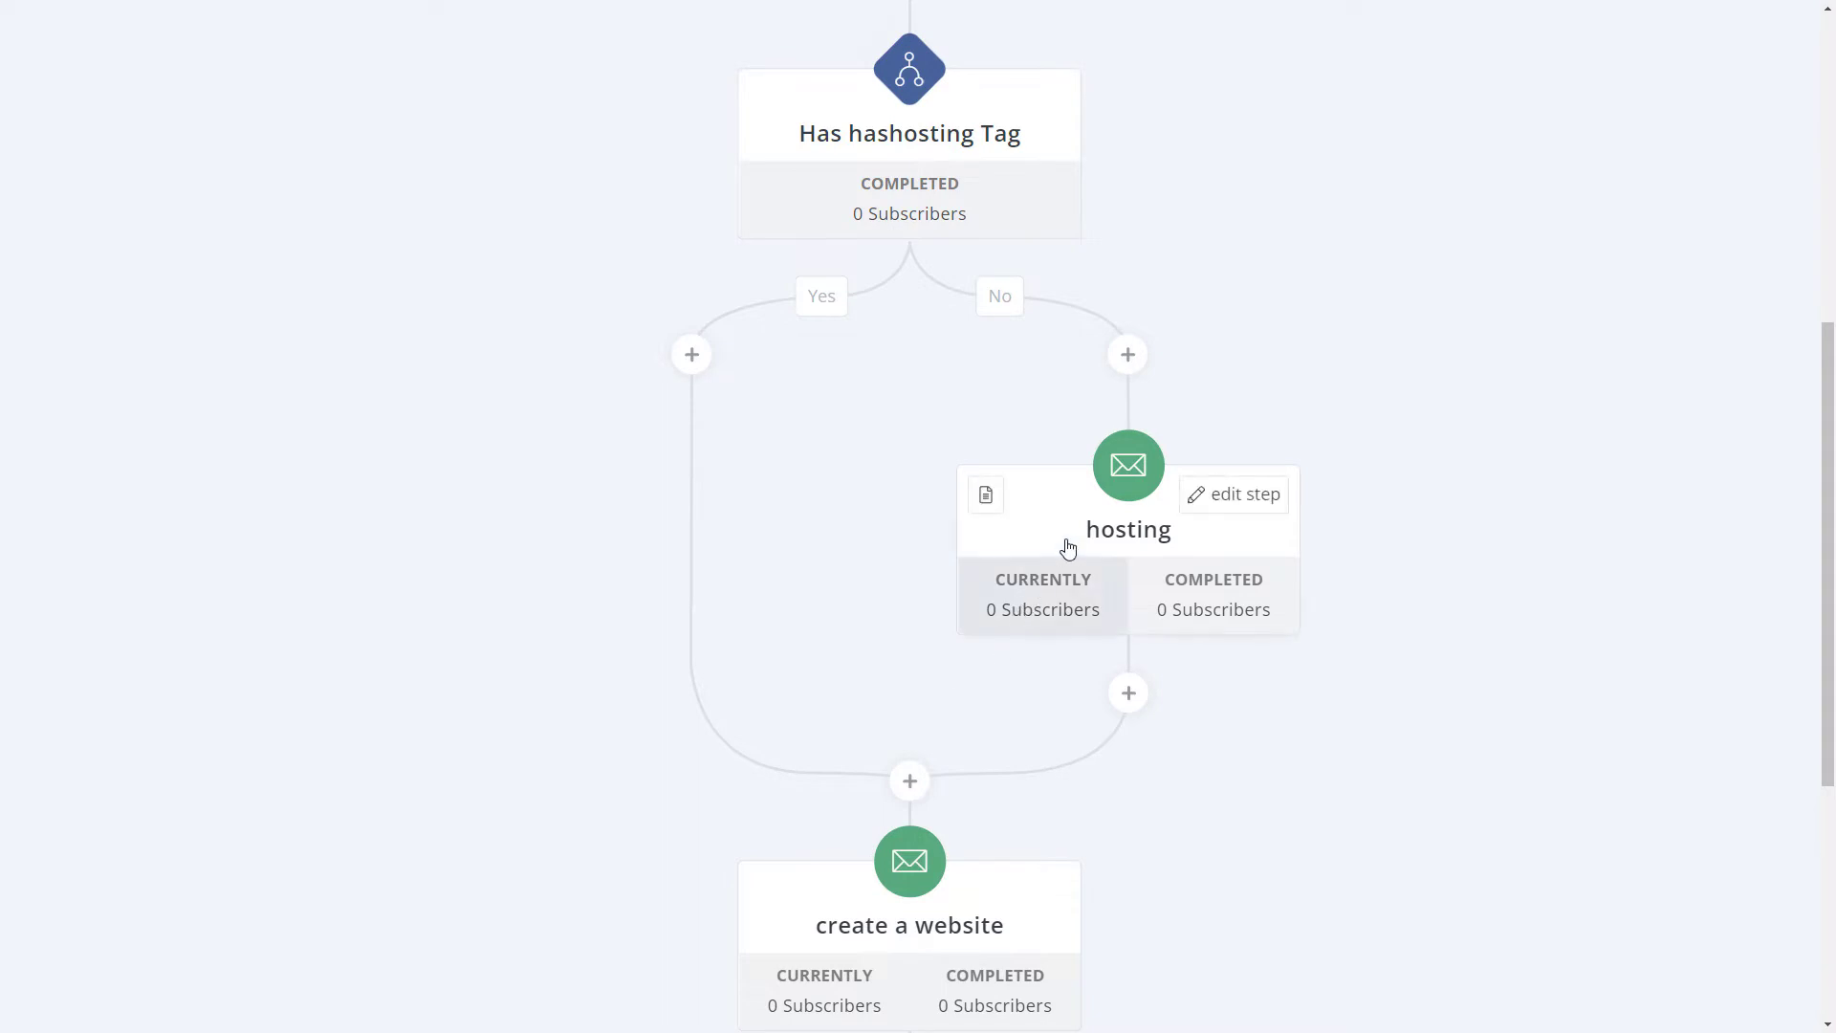
left_click(1131, 538)
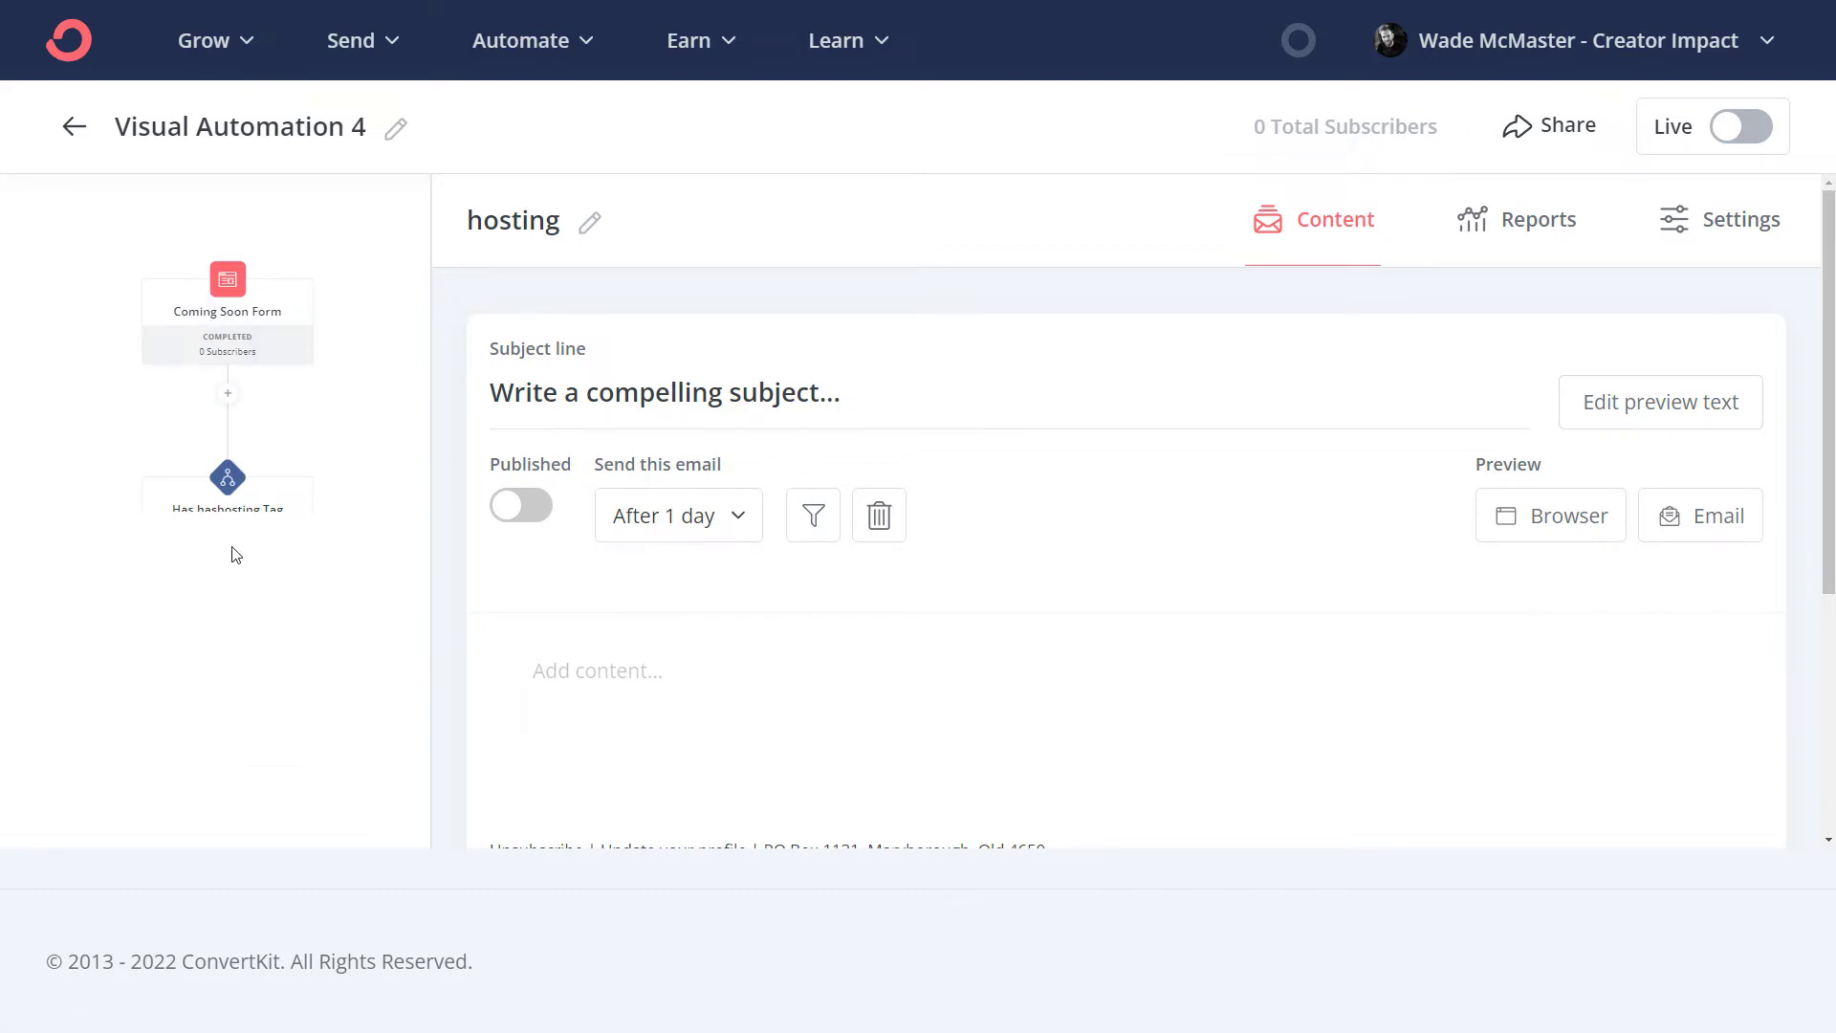
key("ctrl+minus")
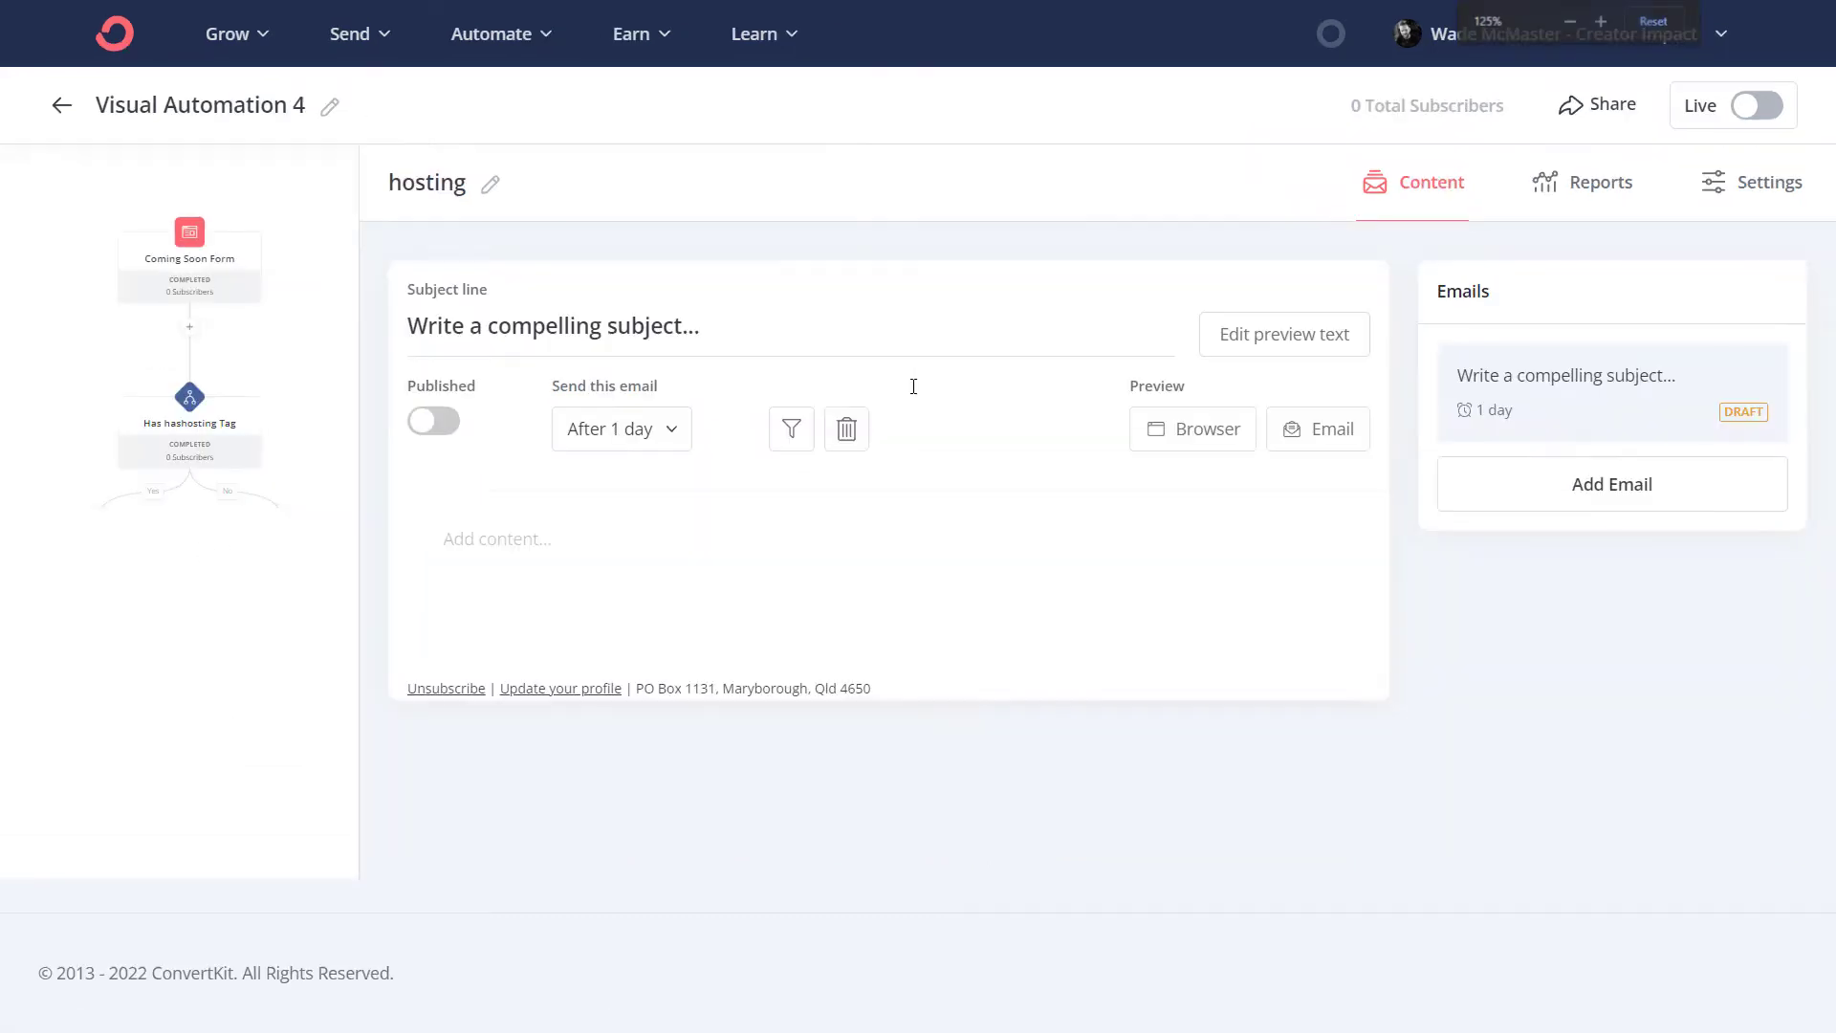
- Set the email's subject line to "So, you need a webhost? here's what I recommend."
left_click(600, 330)
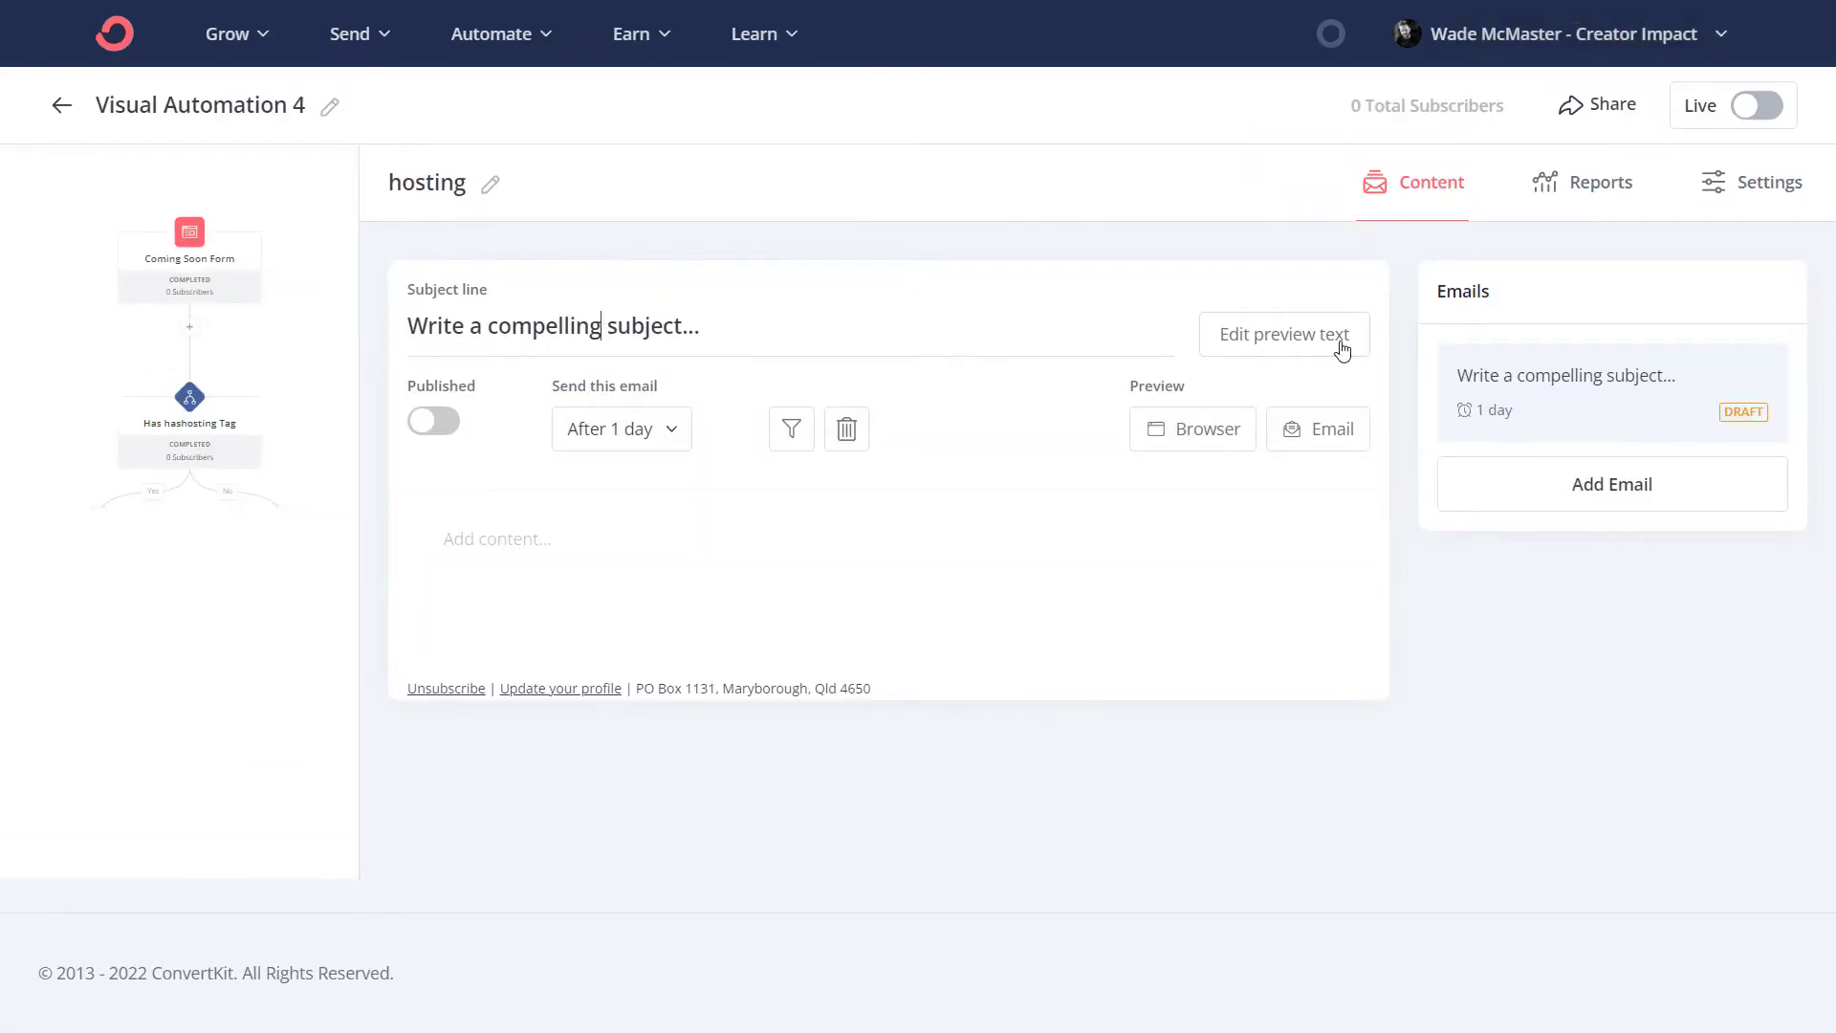
left_click_drag(684, 326, 448, 306)
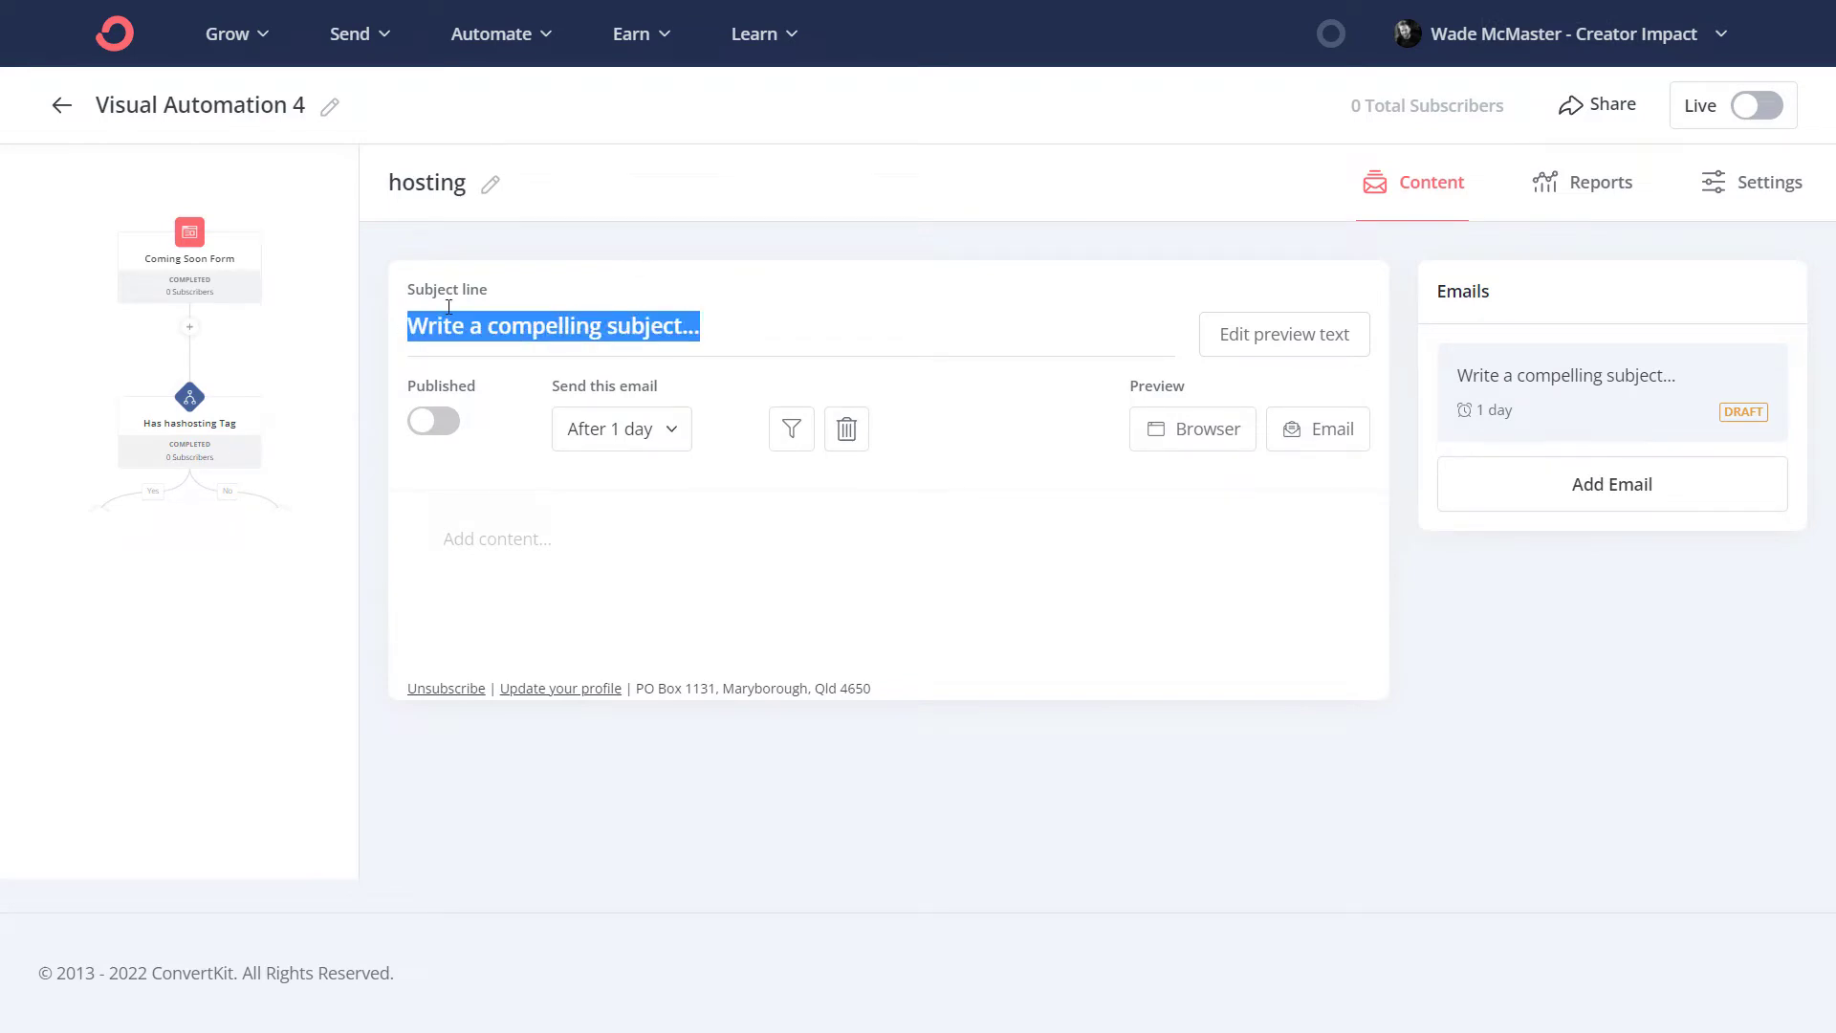
type("So,")
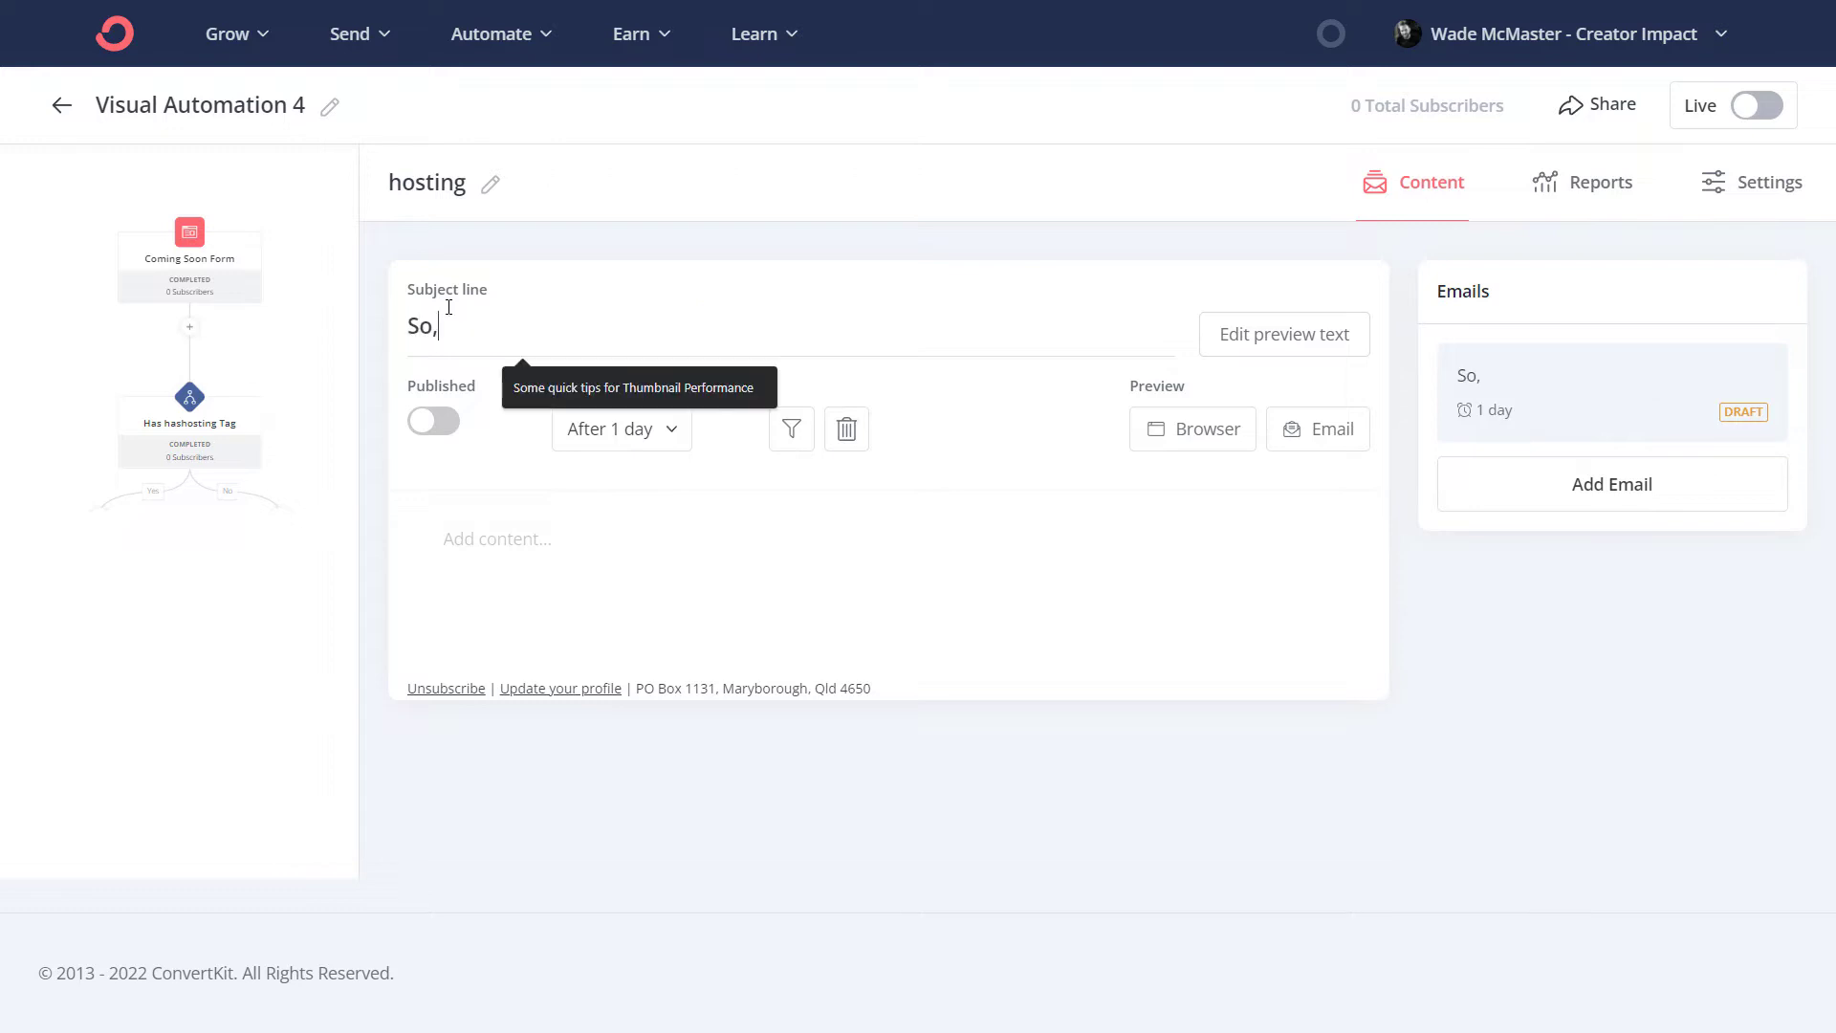
type(" you need a web")
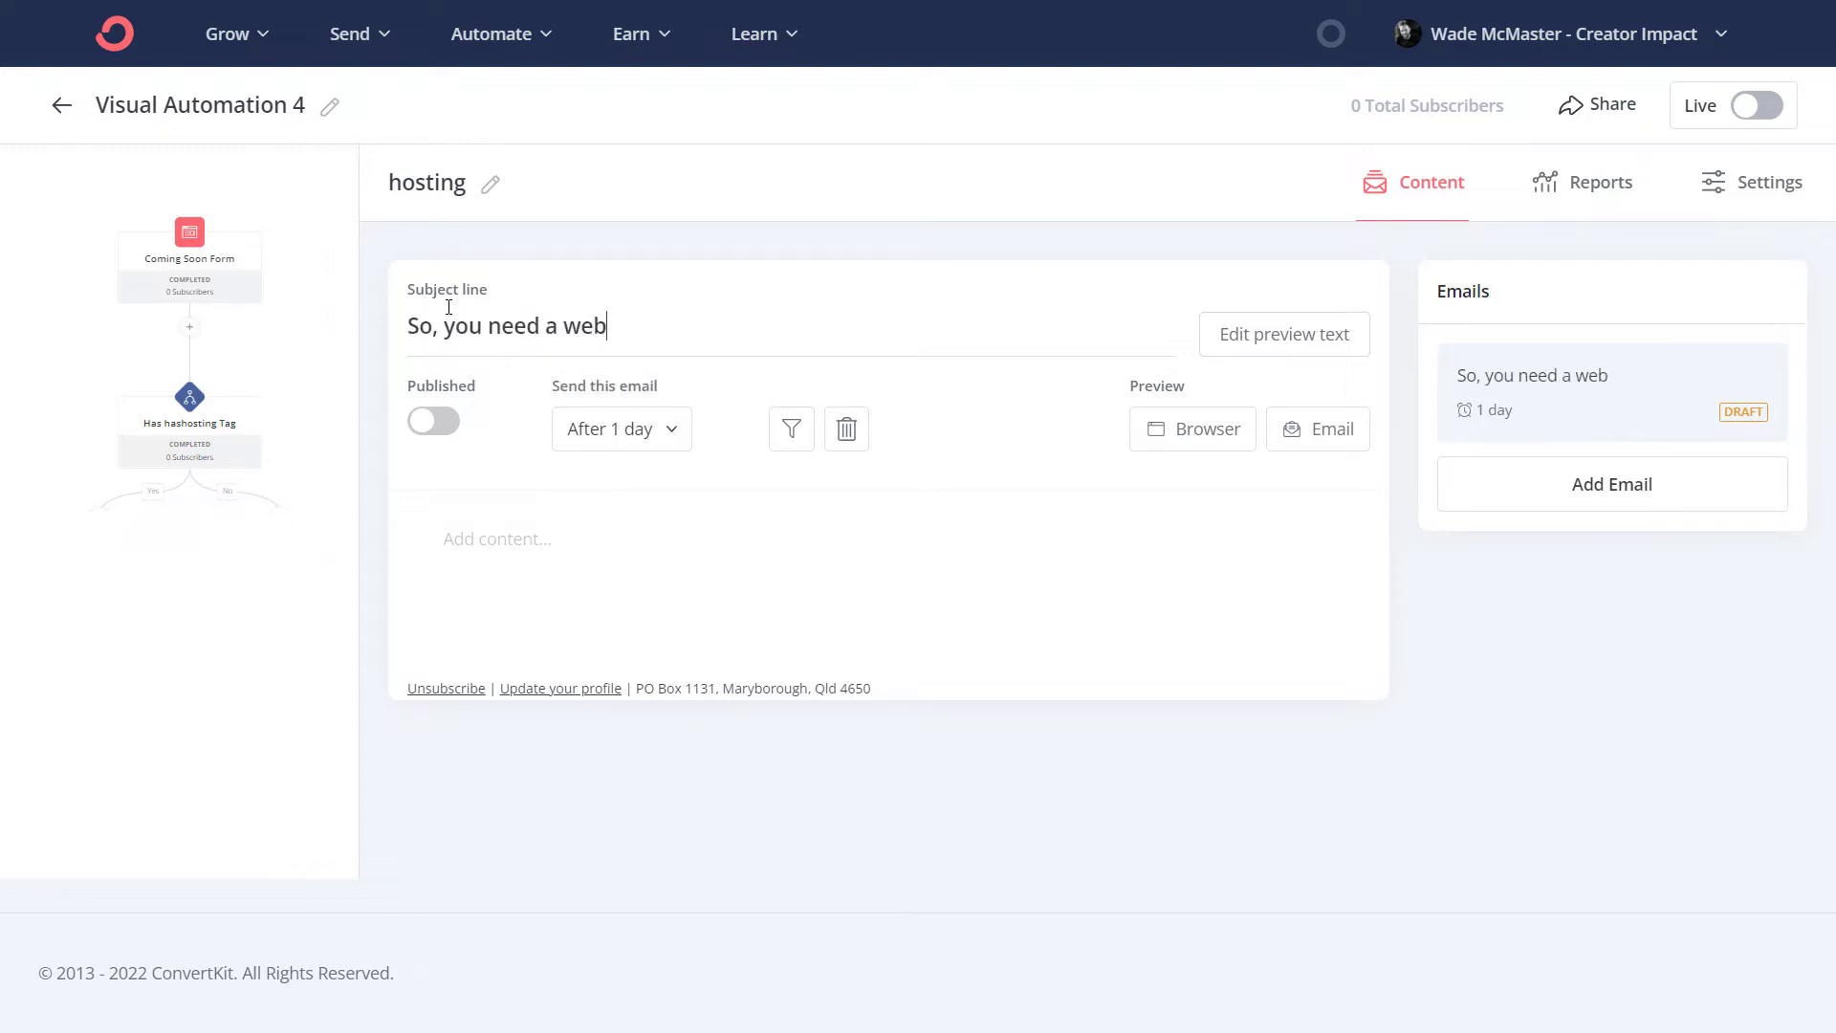
type("hist? here's ")
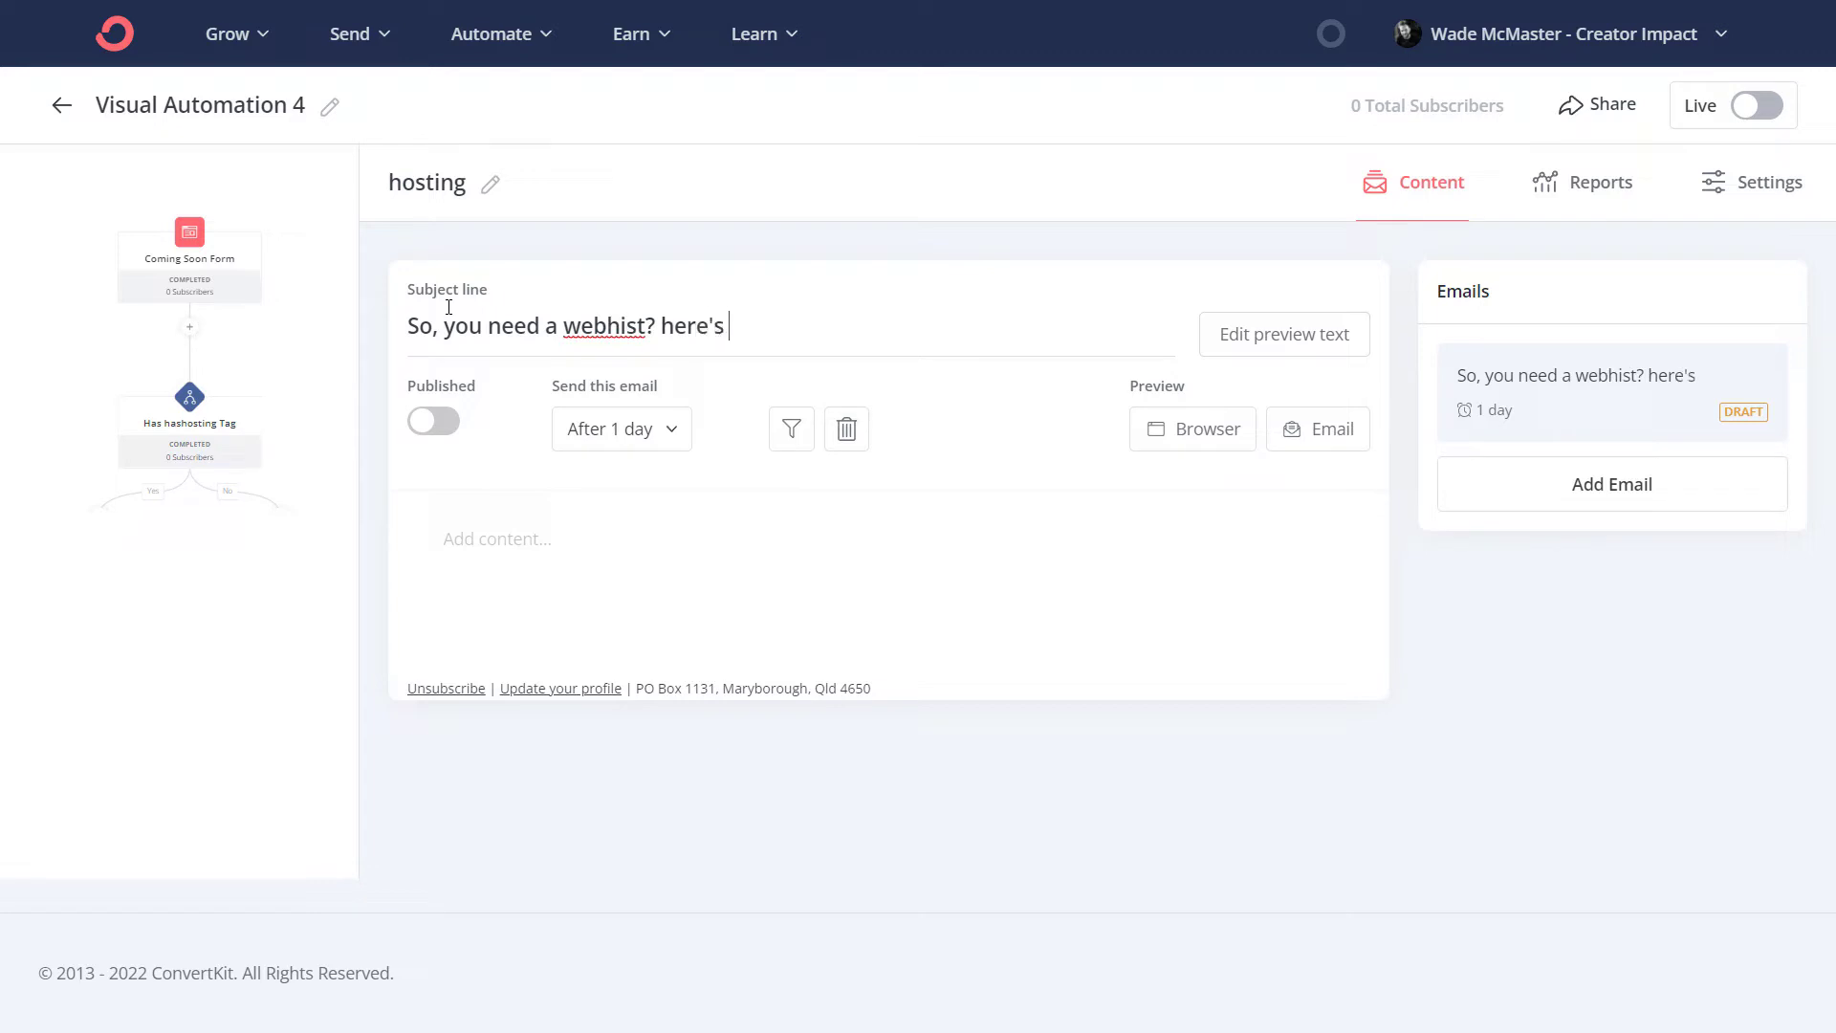
type("what I recommend.")
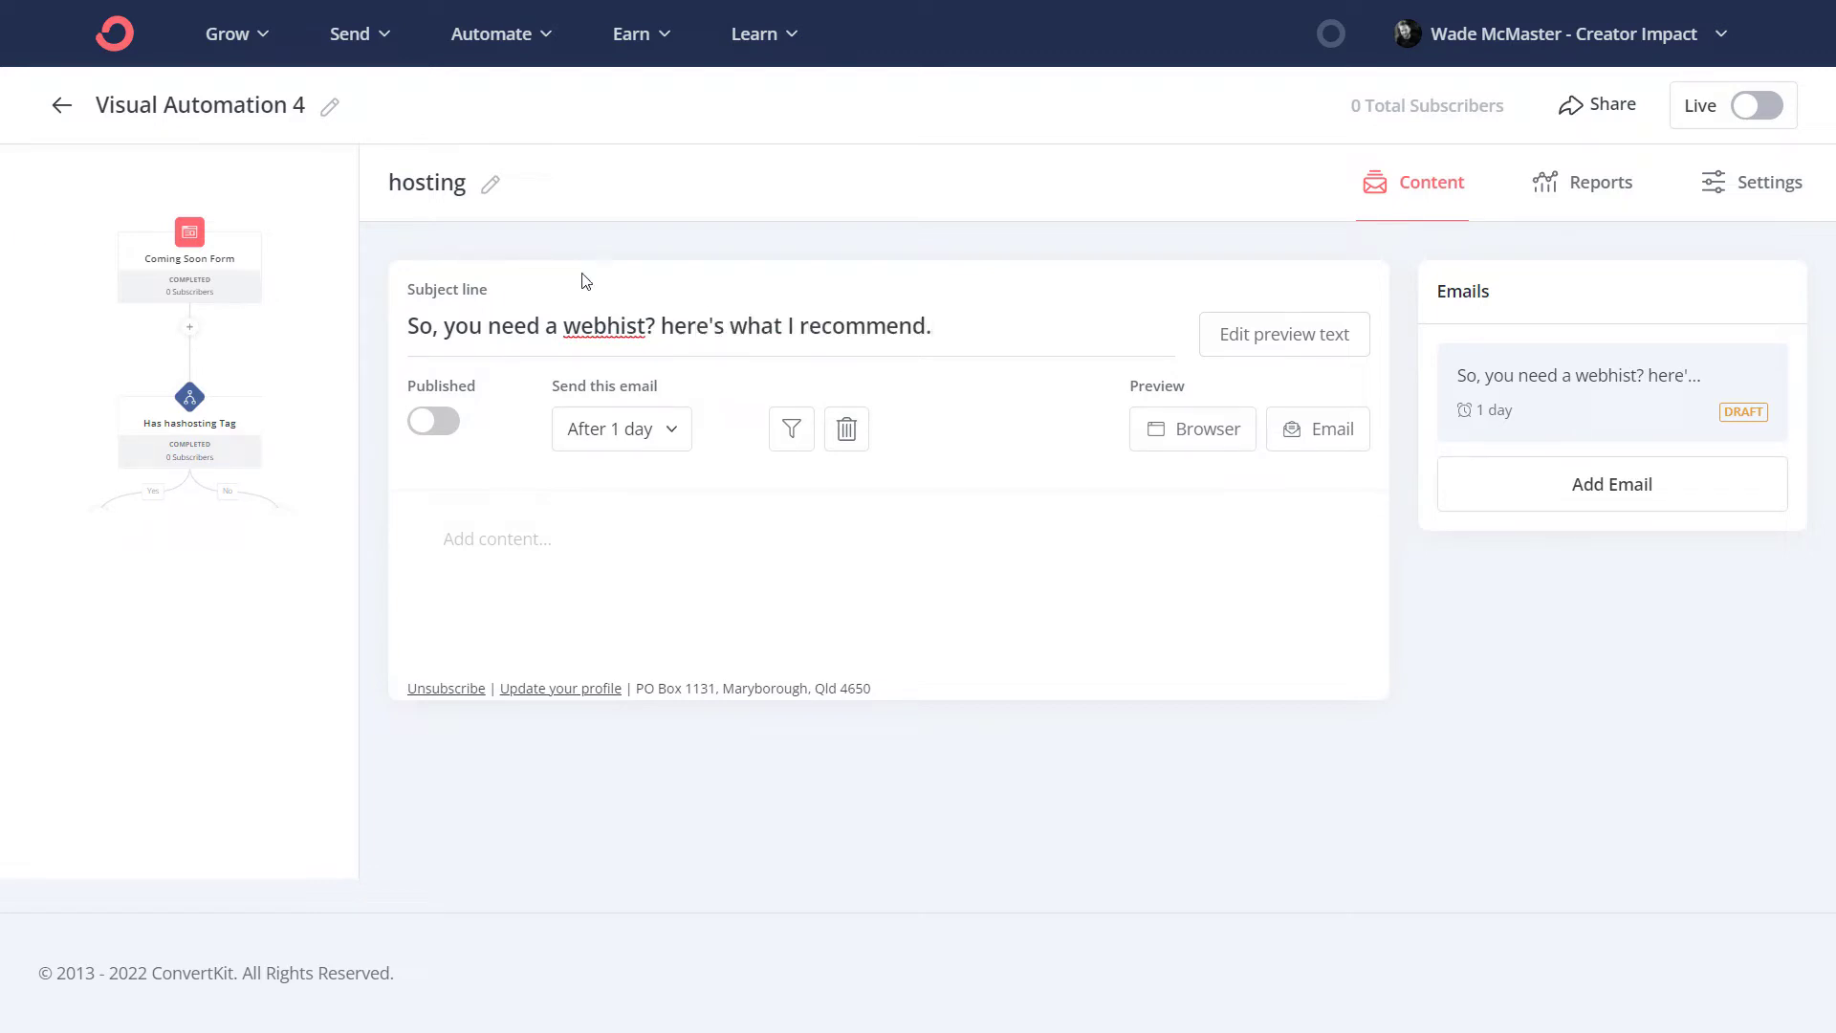
left_click_drag(628, 325, 621, 325)
type("o")
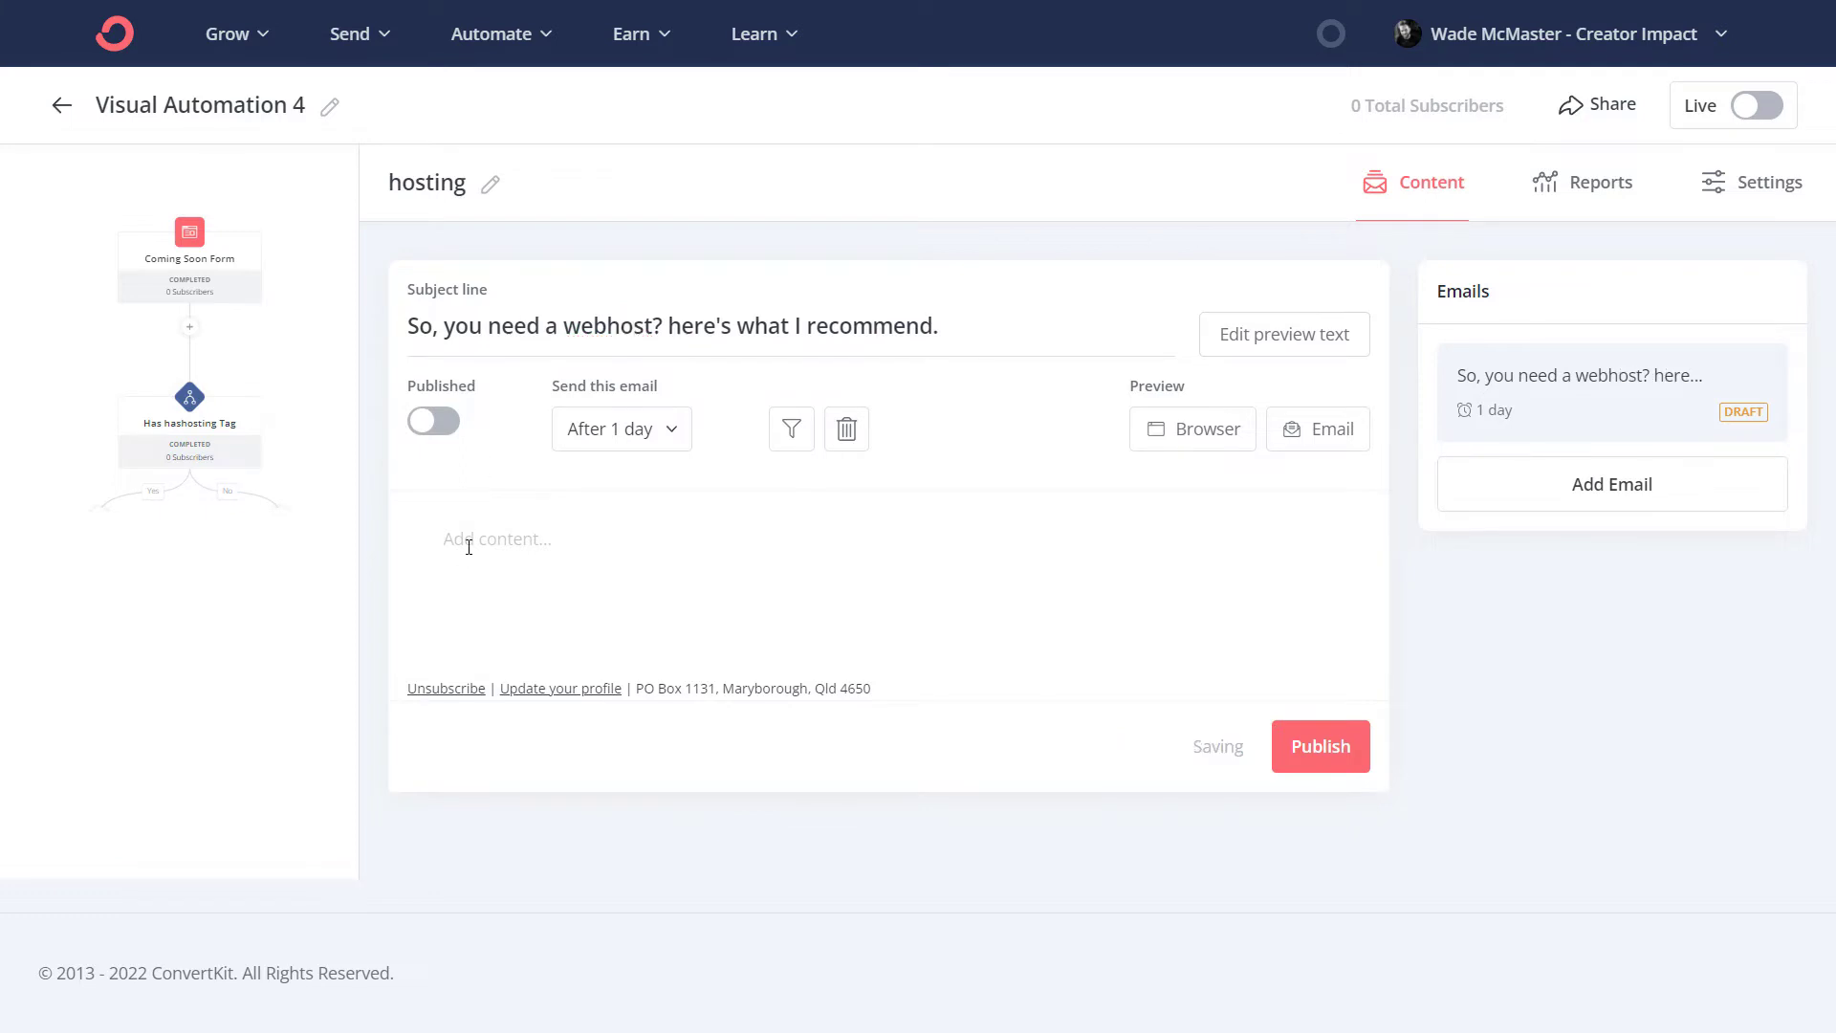
- Insert the Personalized greeting snippet from the personalization options into the email body
left_click(472, 538)
left_click(407, 540)
scroll(539, 600, "down", 4)
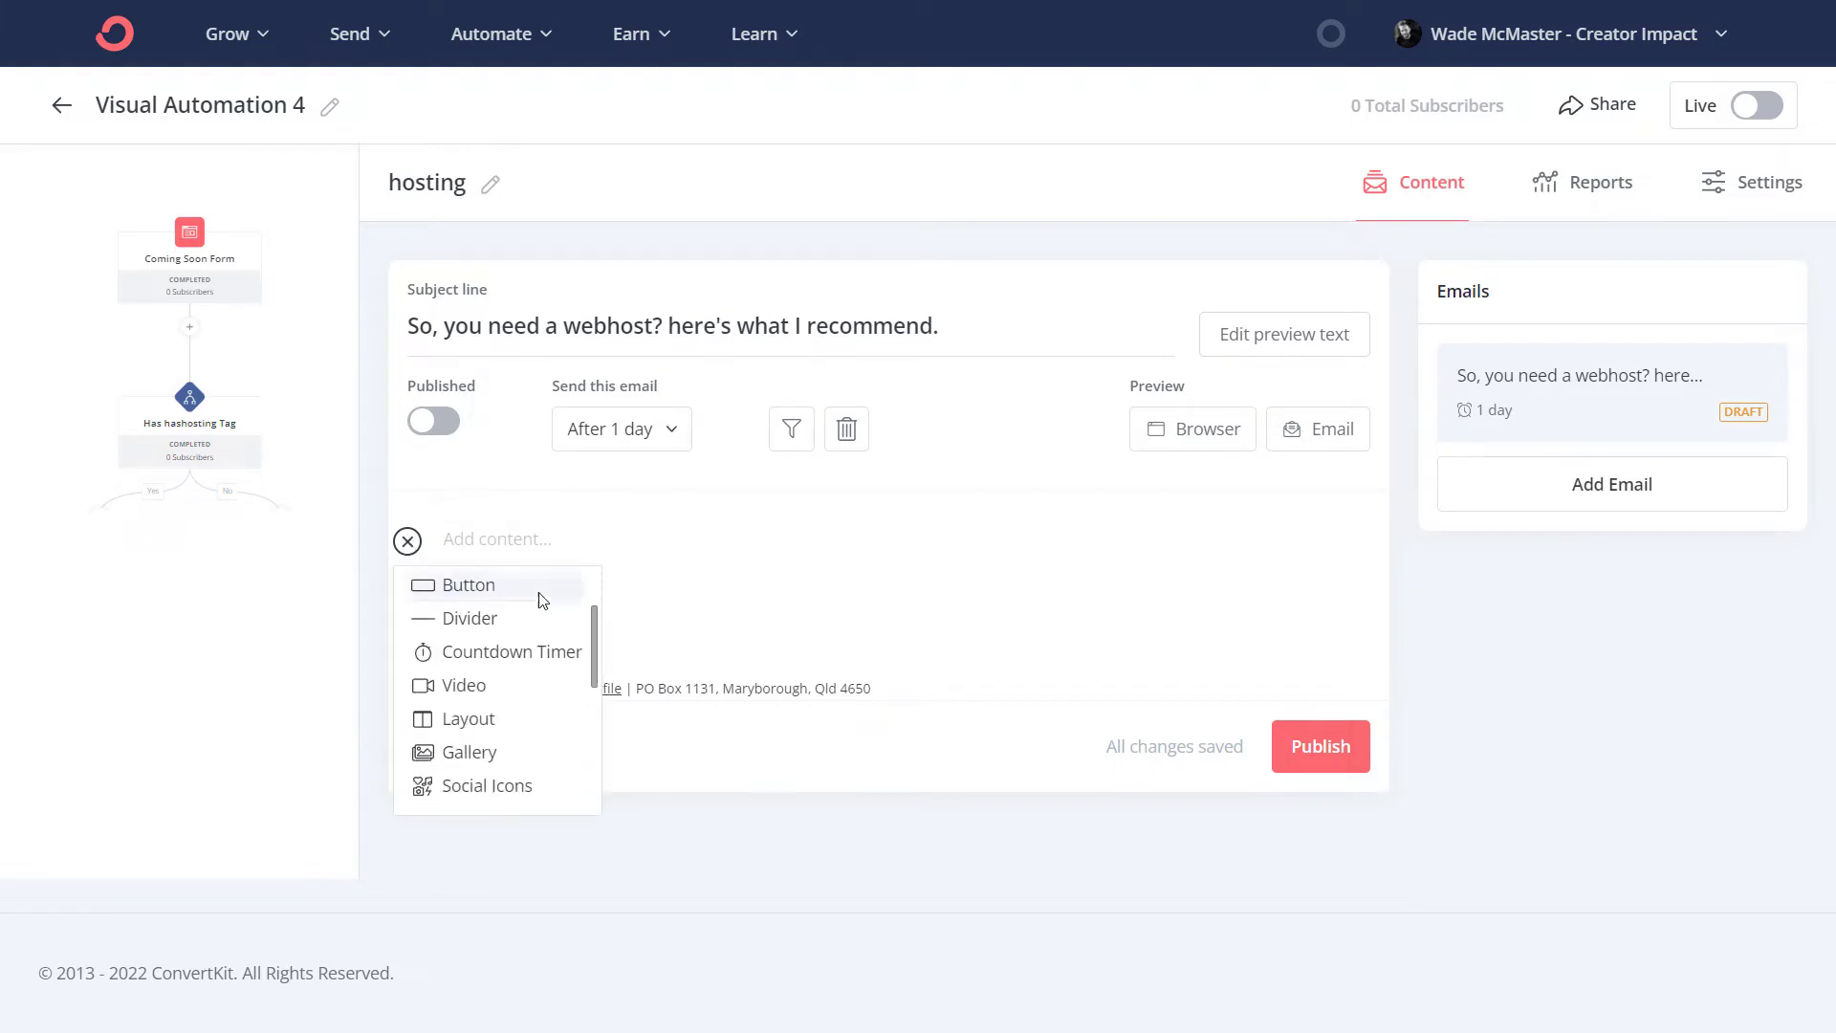
left_click(544, 739)
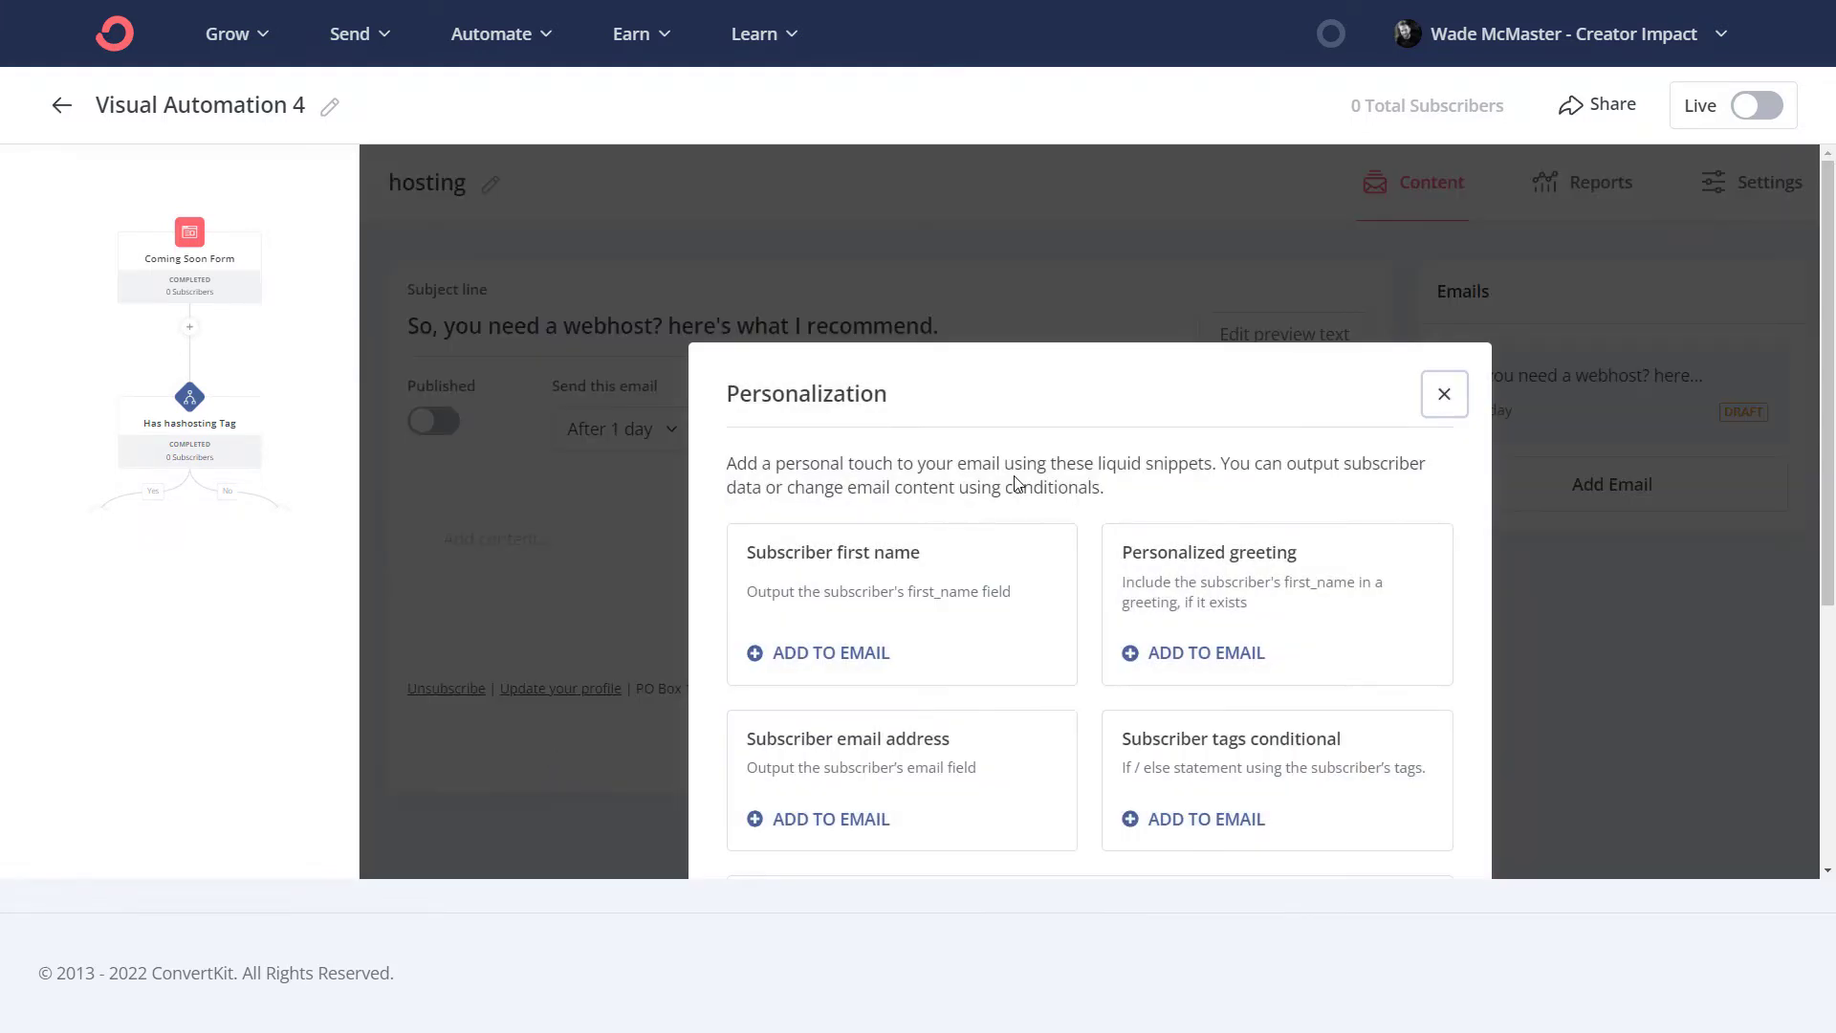
scroll(1176, 430, "down", 1)
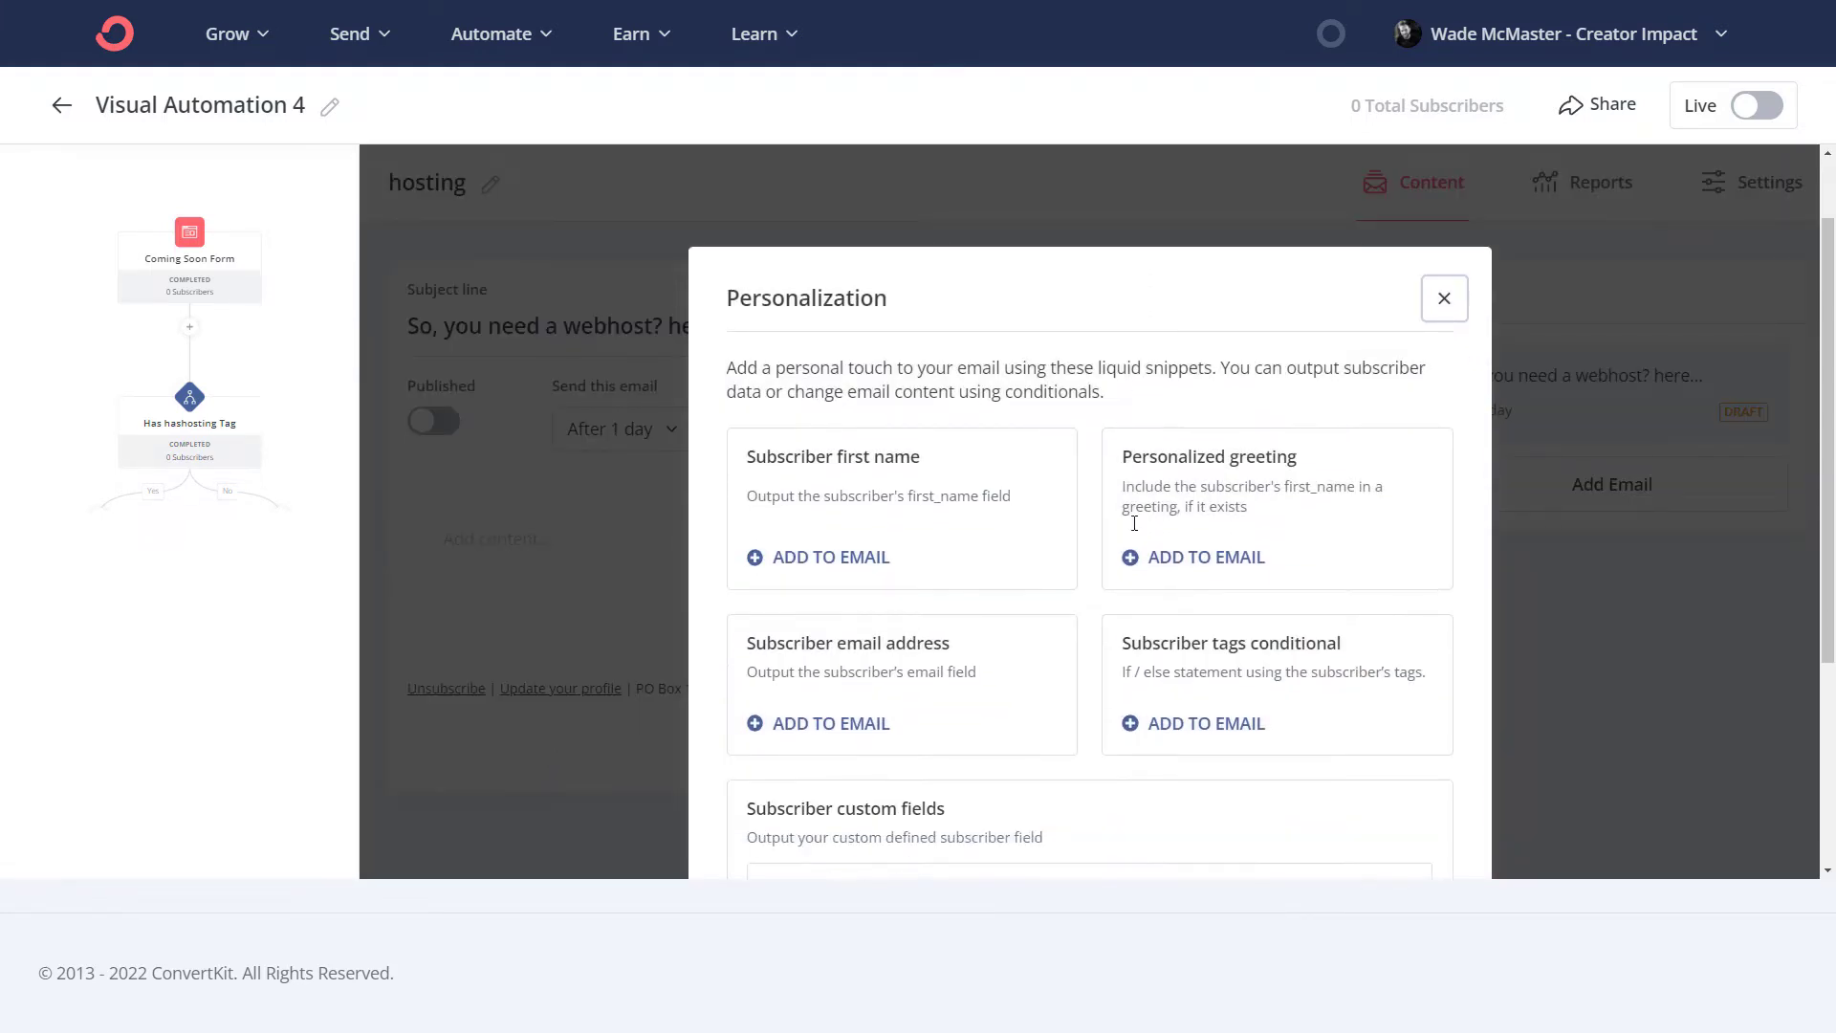
left_click(1194, 572)
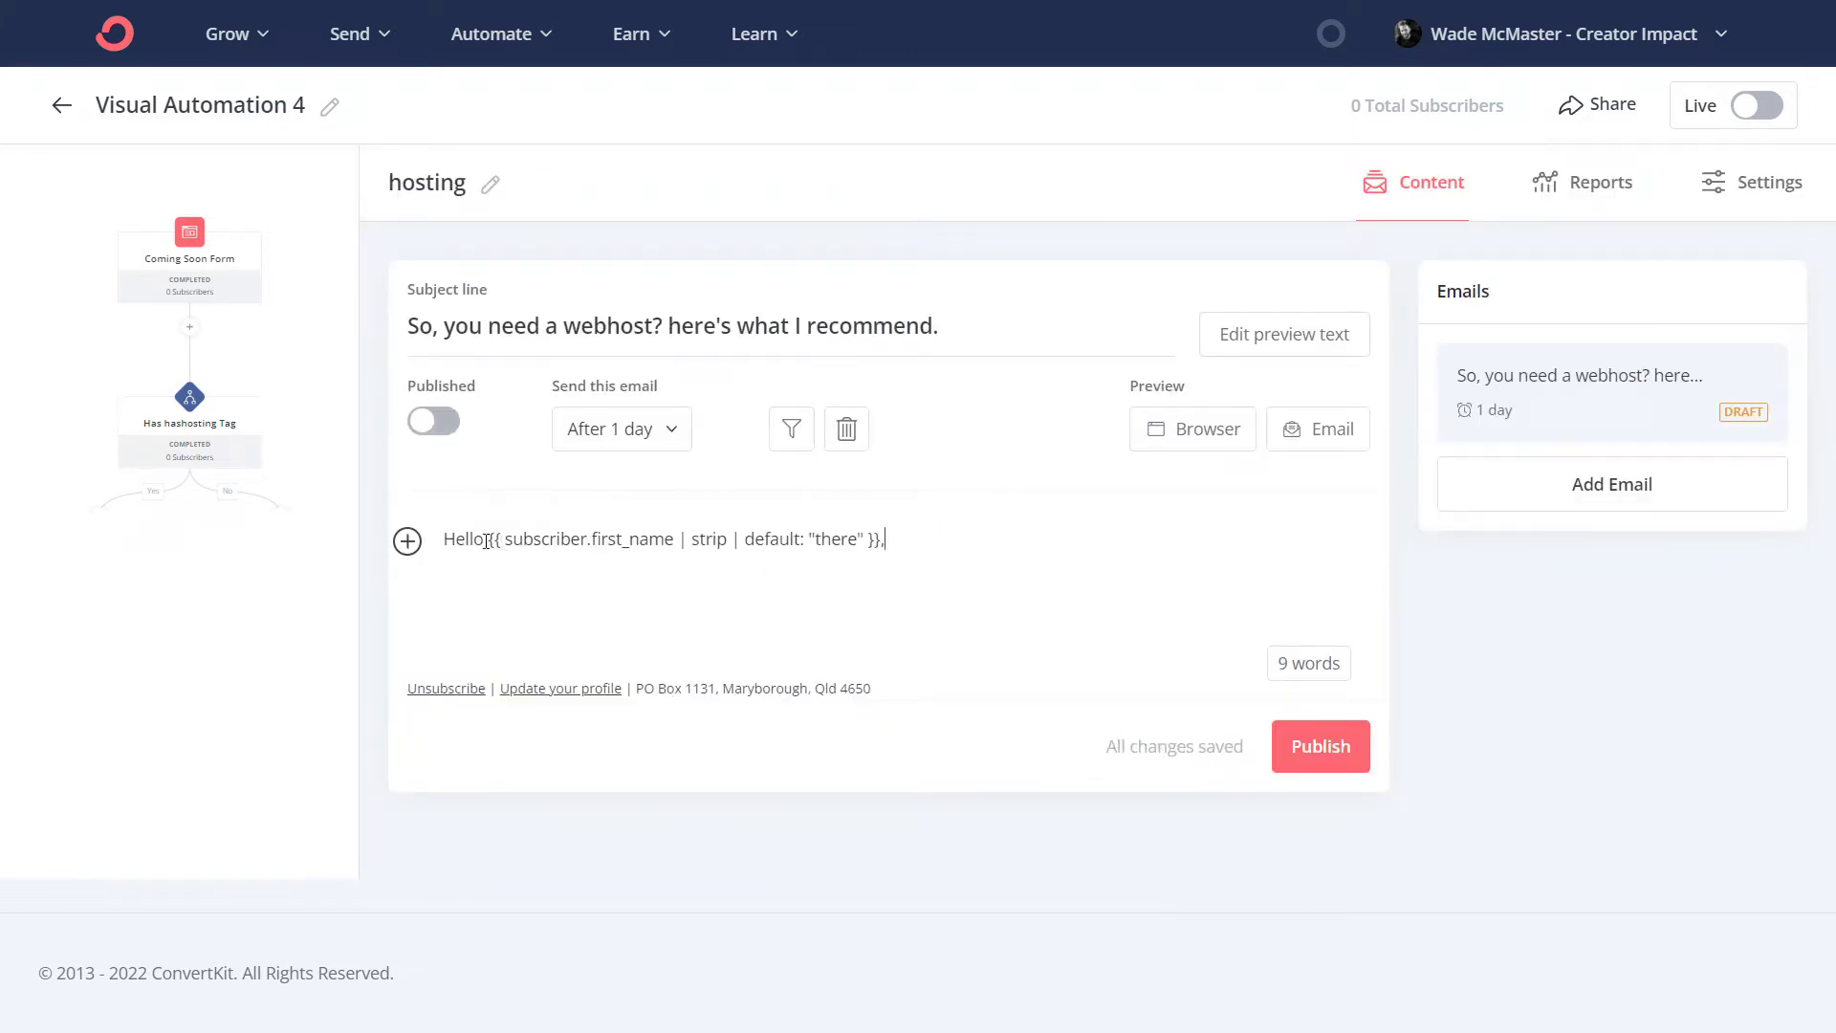
- Add a line beneath the greeting reading "Here is my message!! signup here"
left_click_drag(507, 538, 674, 539)
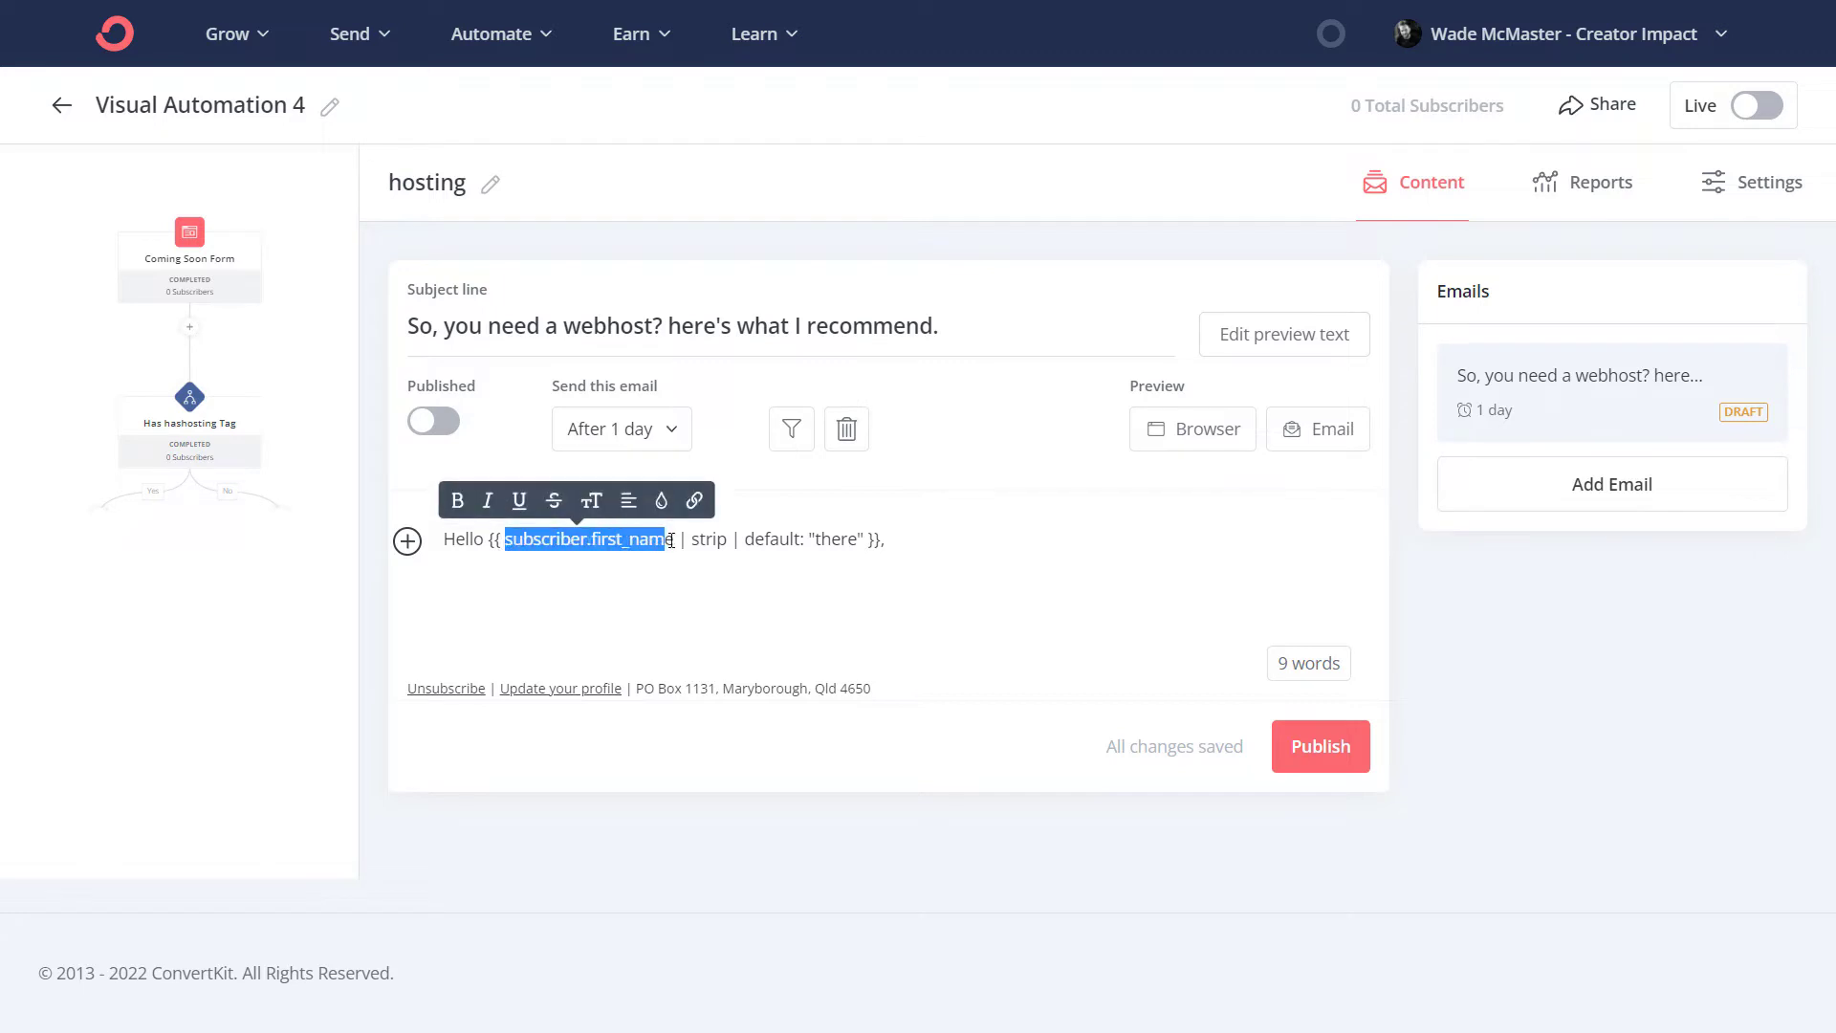
left_click(907, 543)
key("Return")
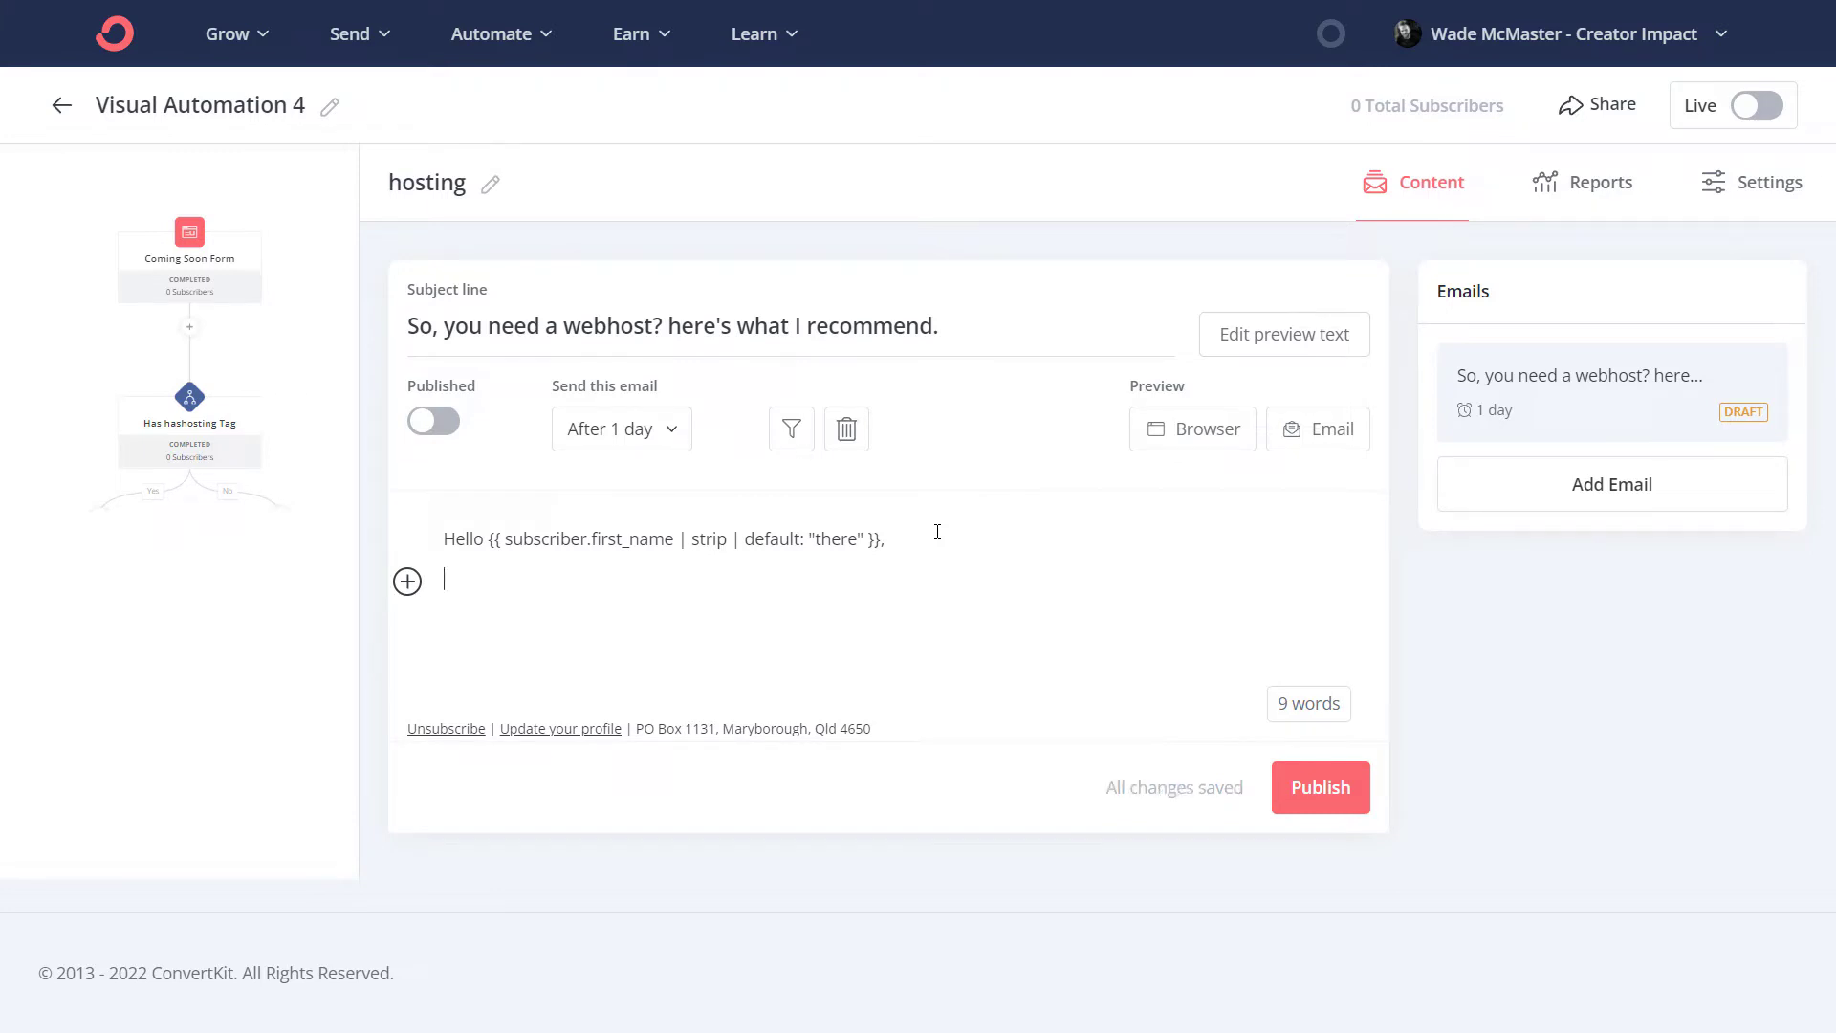
type("Here is my message!!")
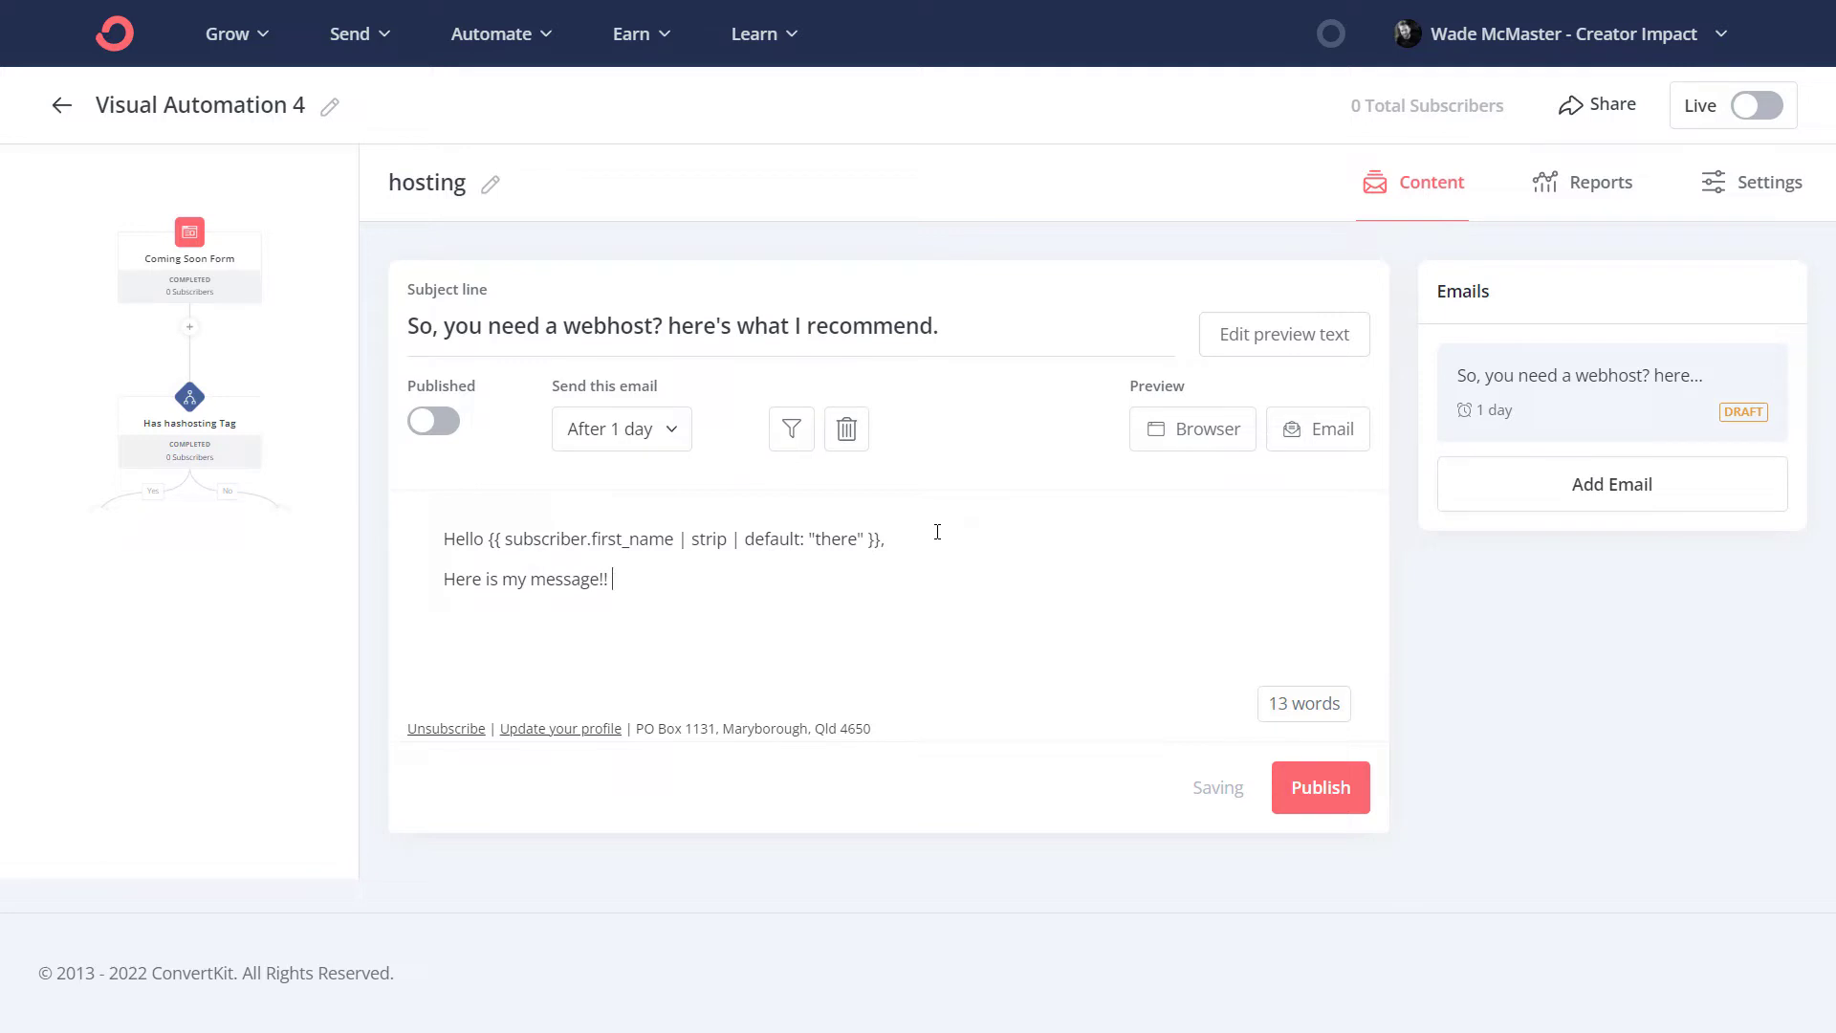
type(" signup here")
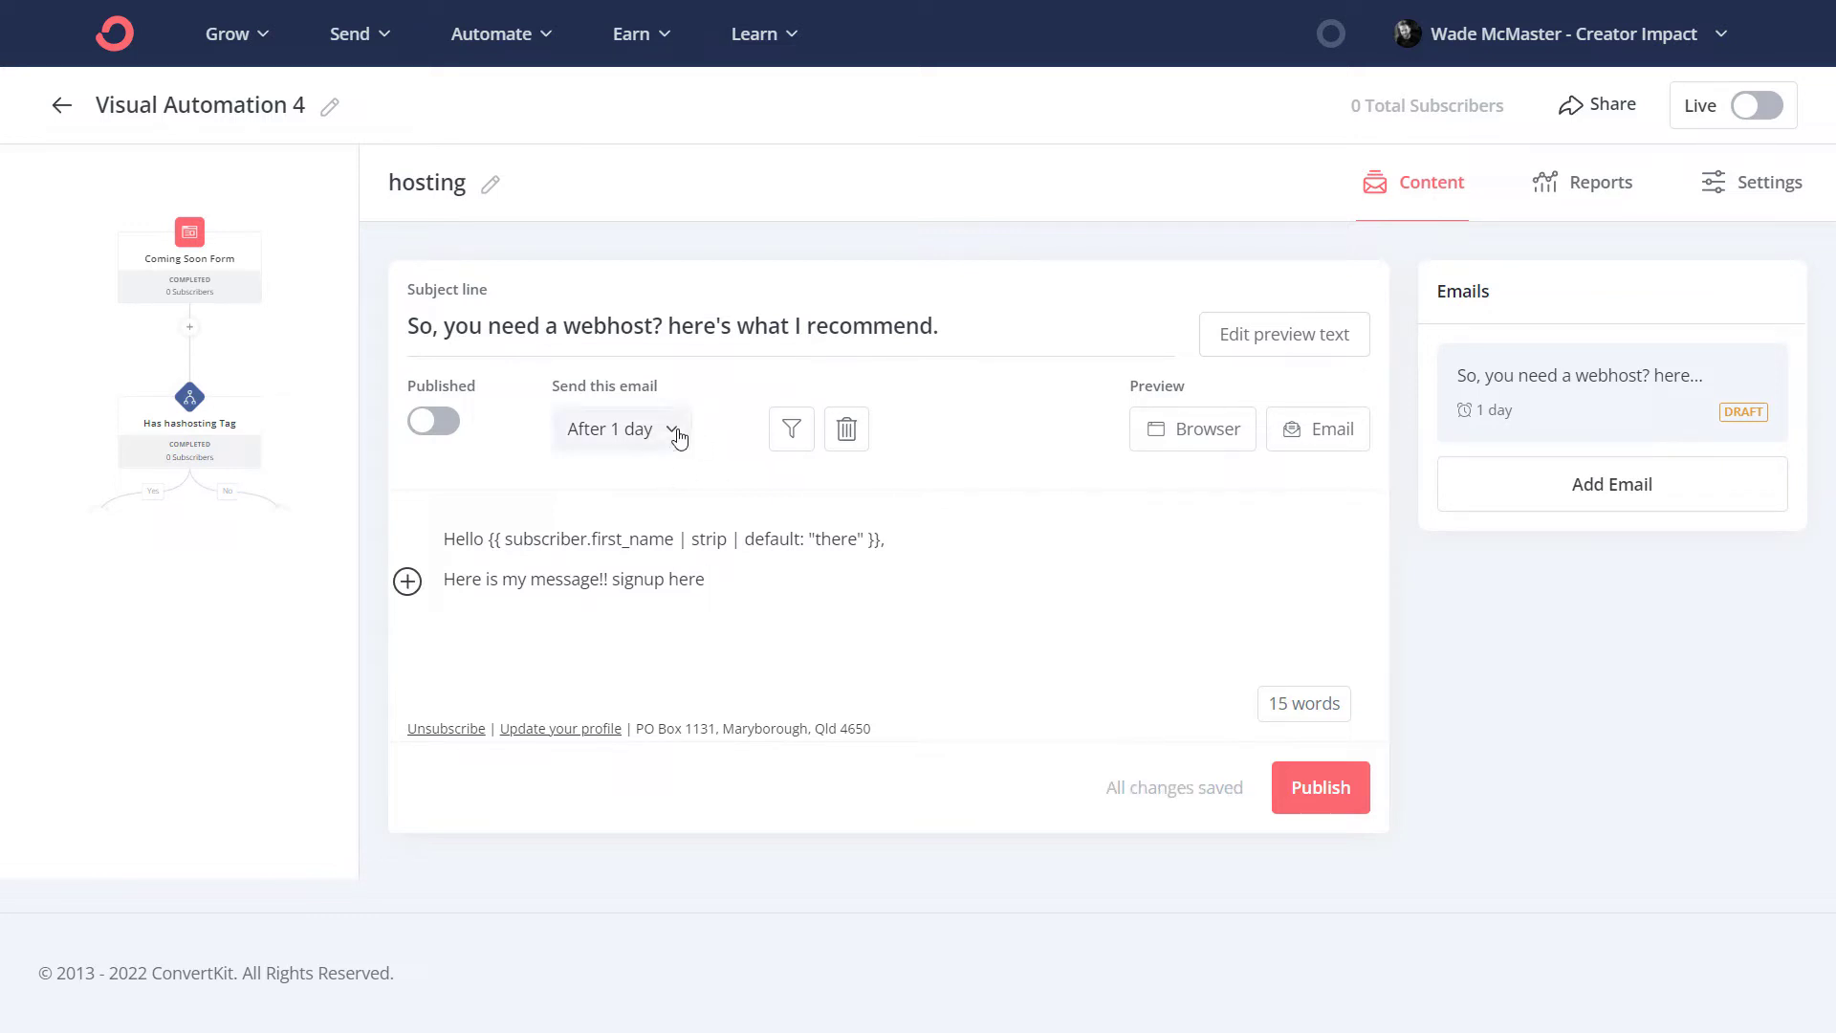
- Start a link on the words "signup here" that tags subscribers who click it with the hashosting tag
left_click_drag(705, 579, 612, 579)
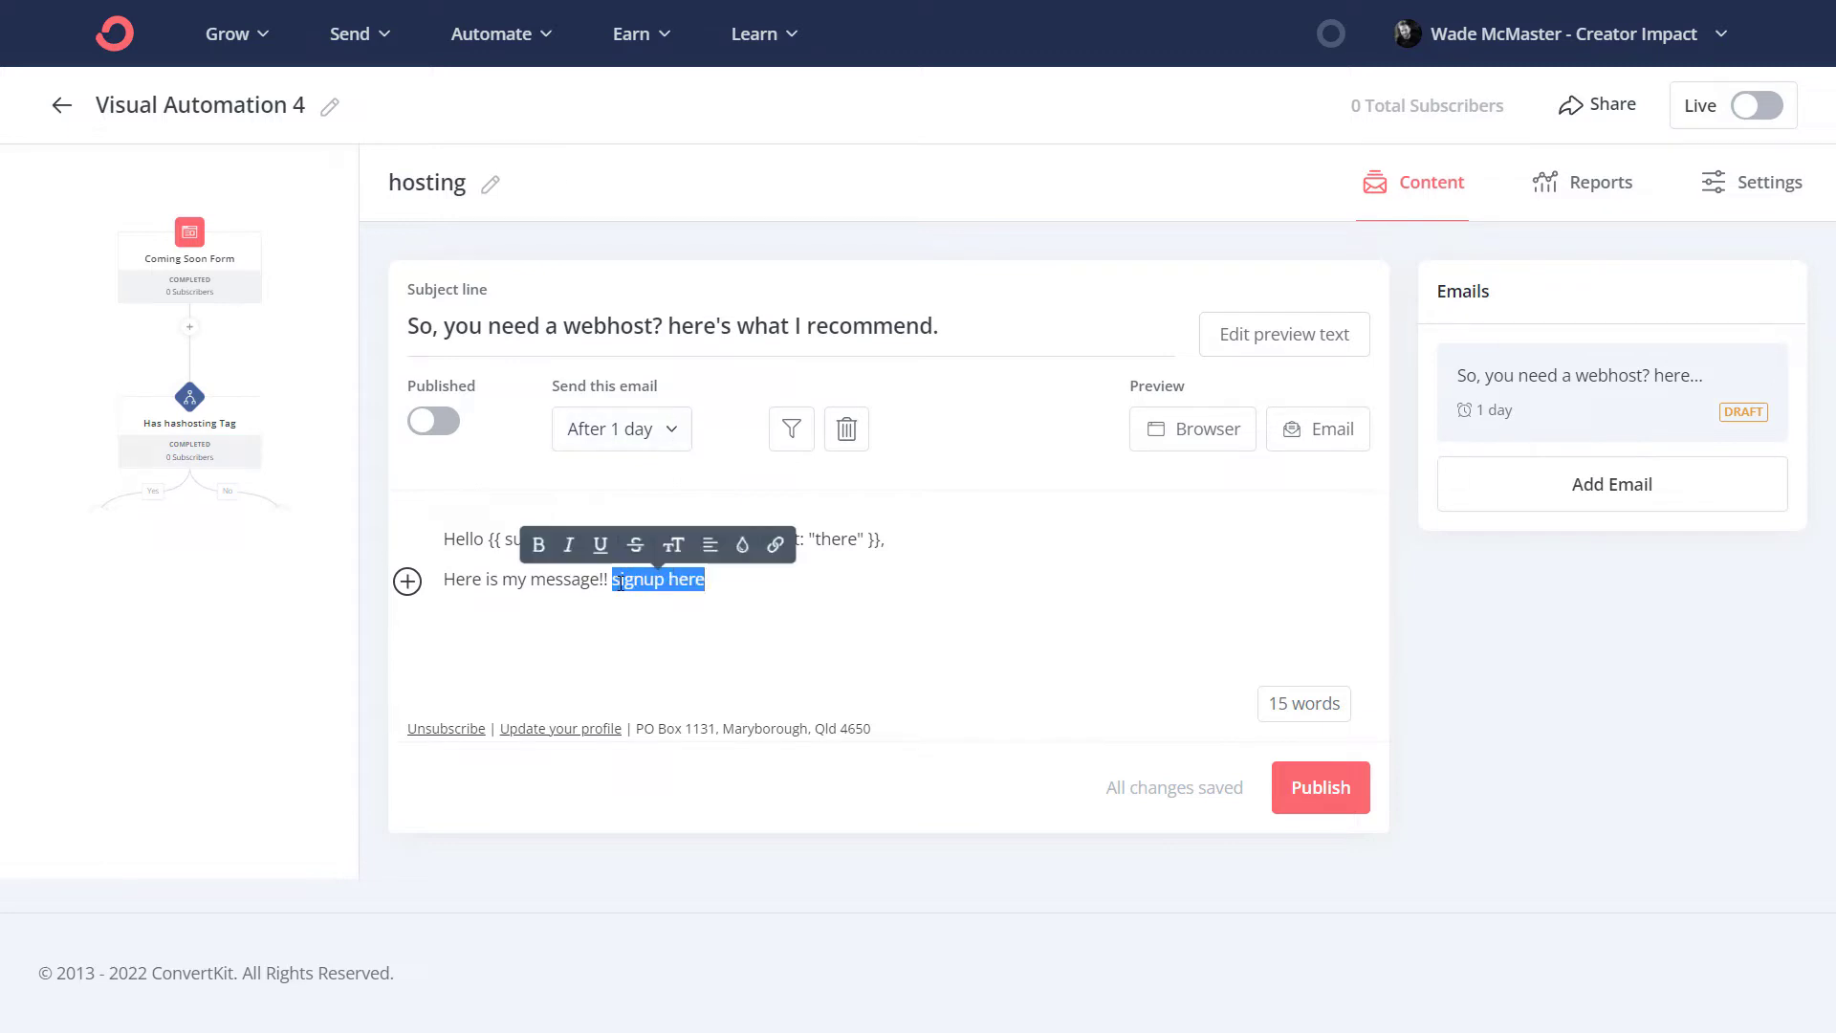
left_click(779, 542)
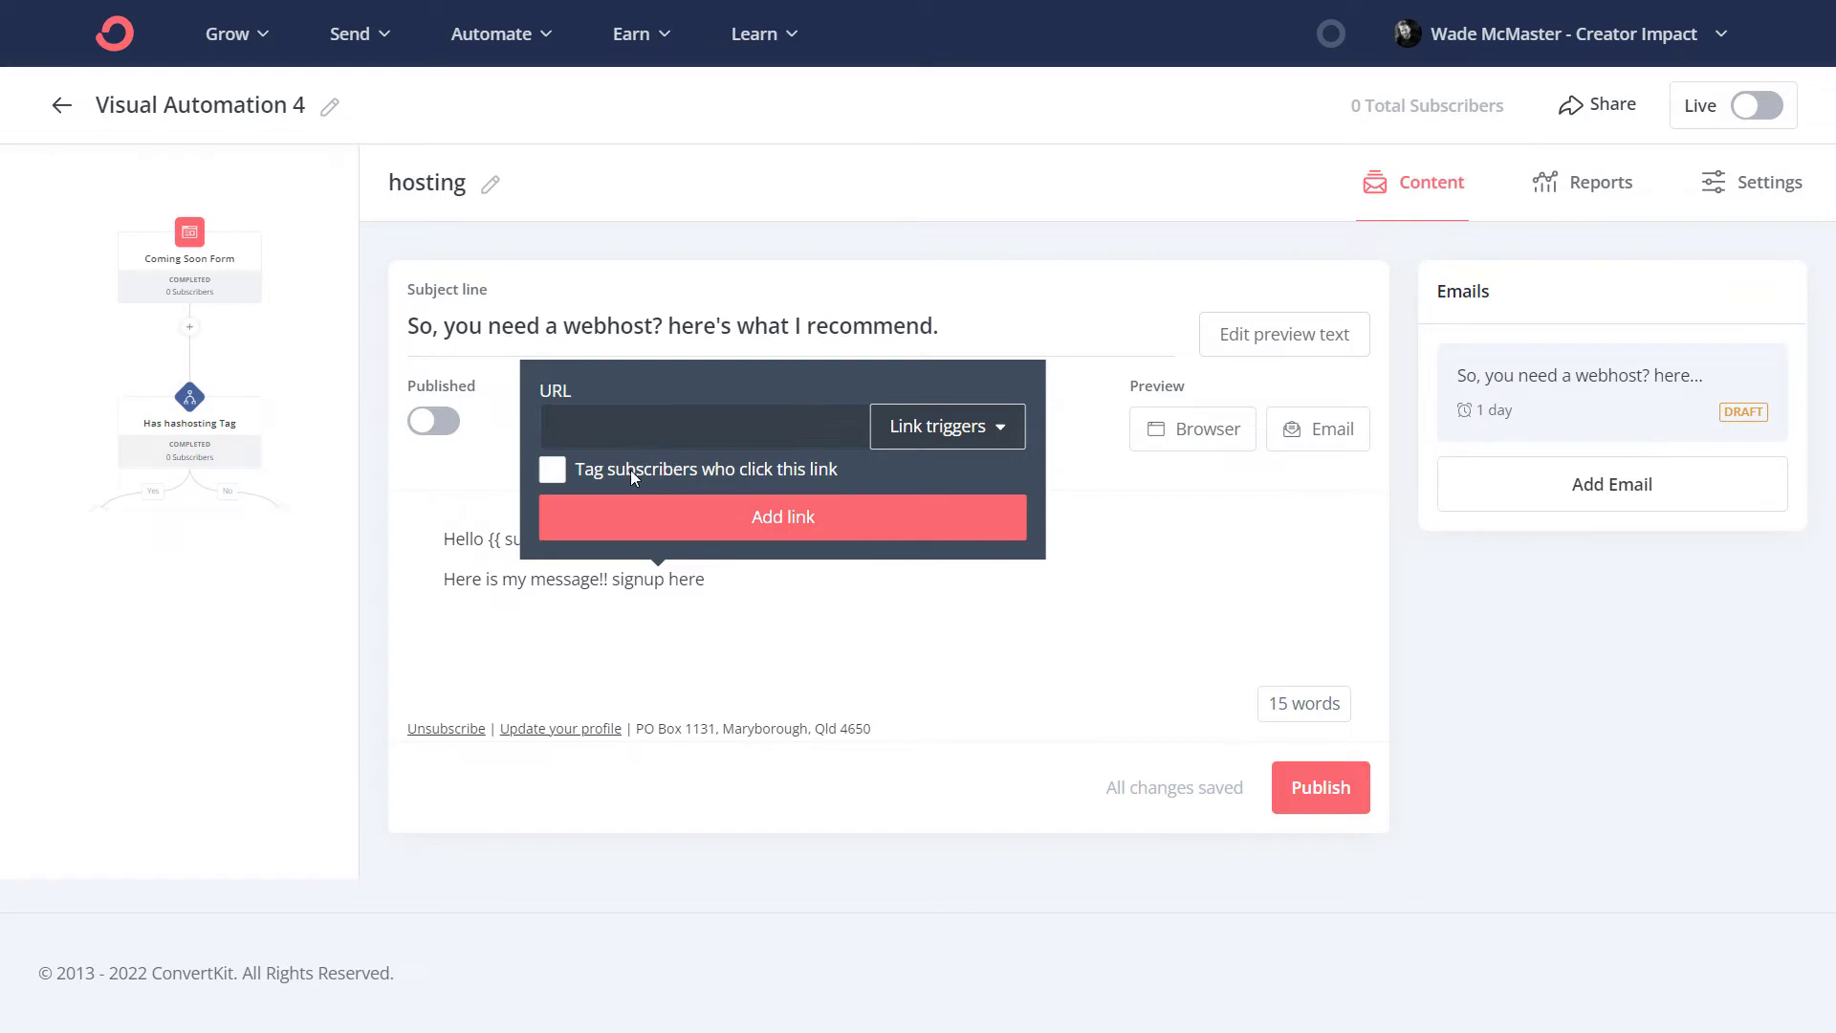
left_click(552, 468)
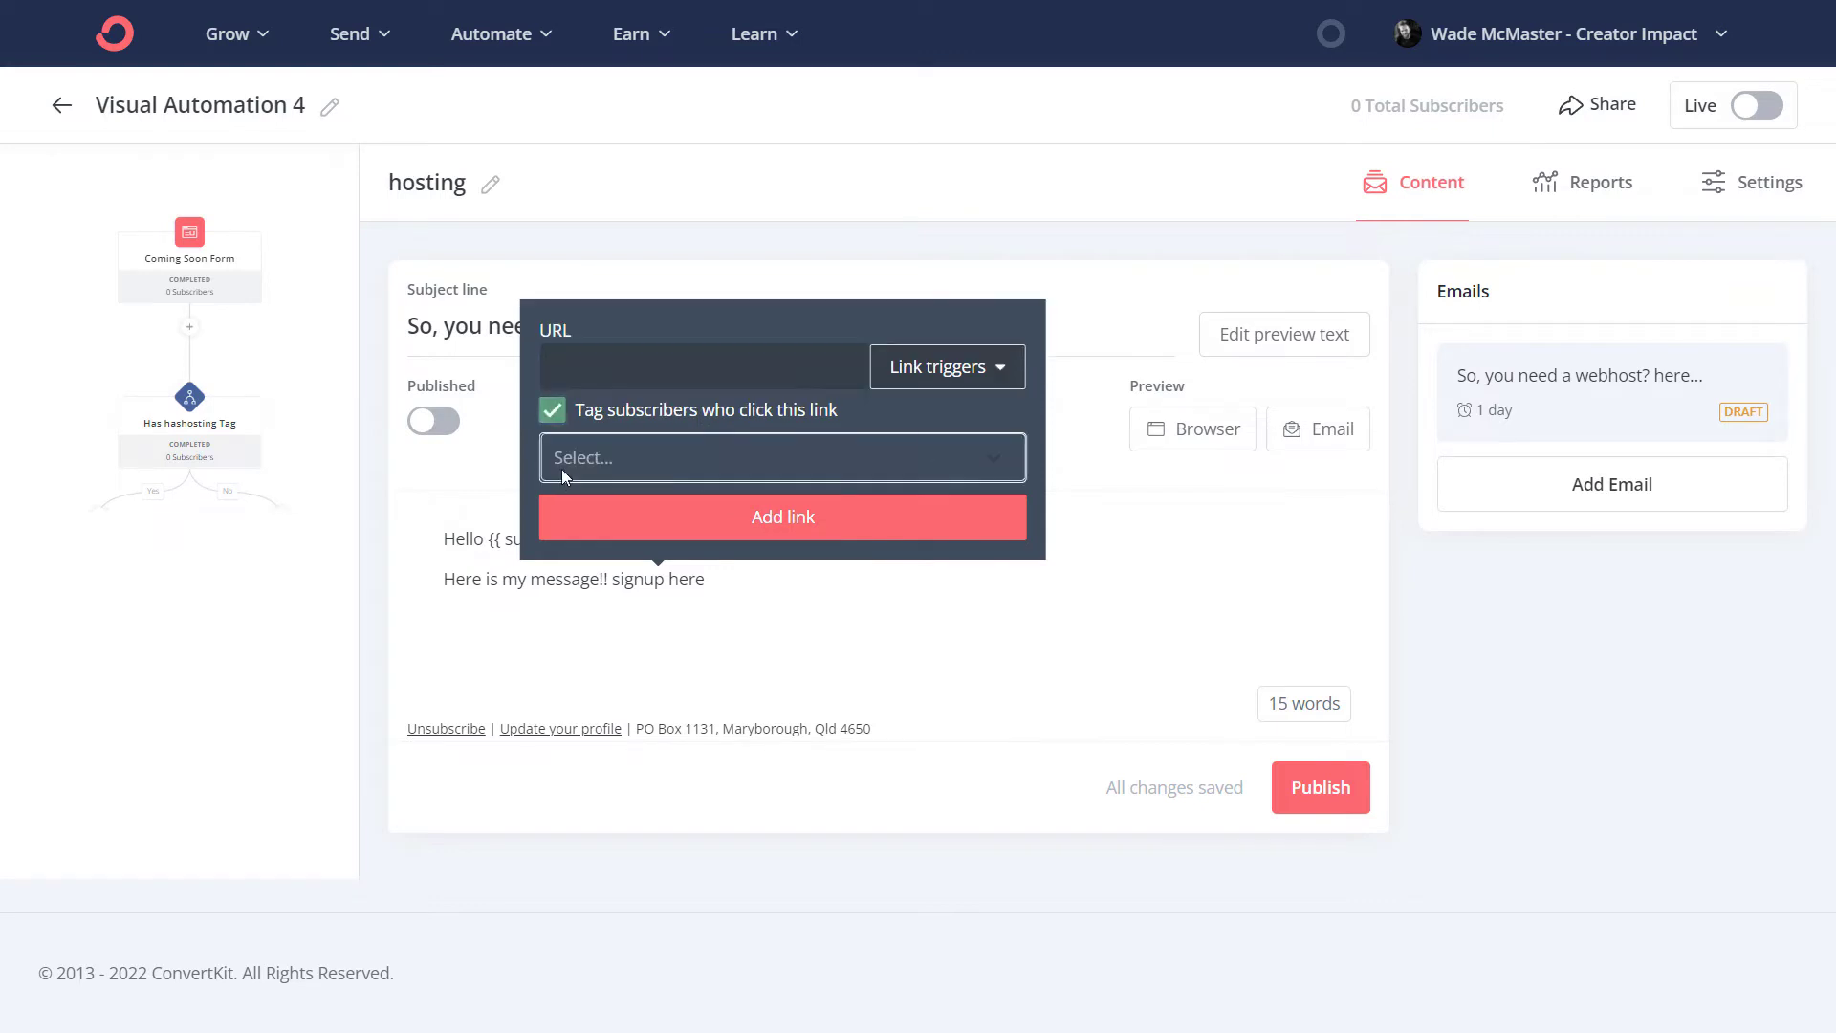
left_click(602, 456)
left_click(612, 444)
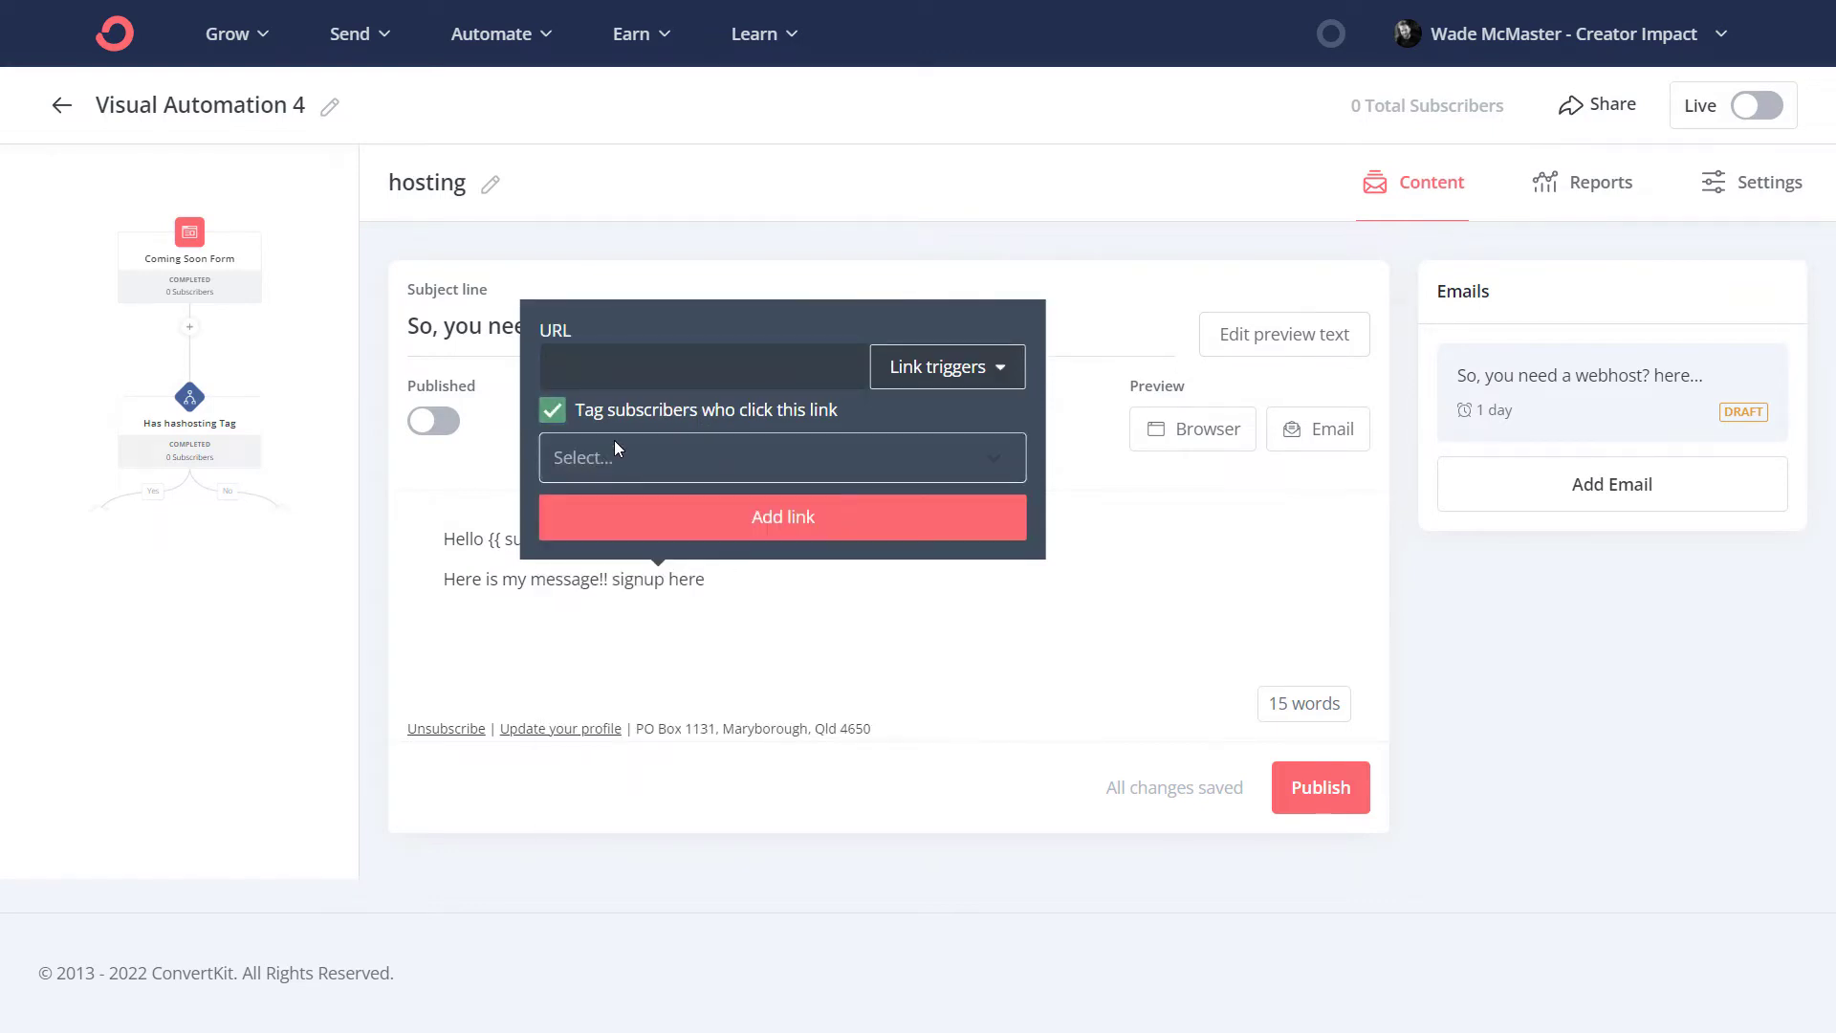
left_click(609, 445)
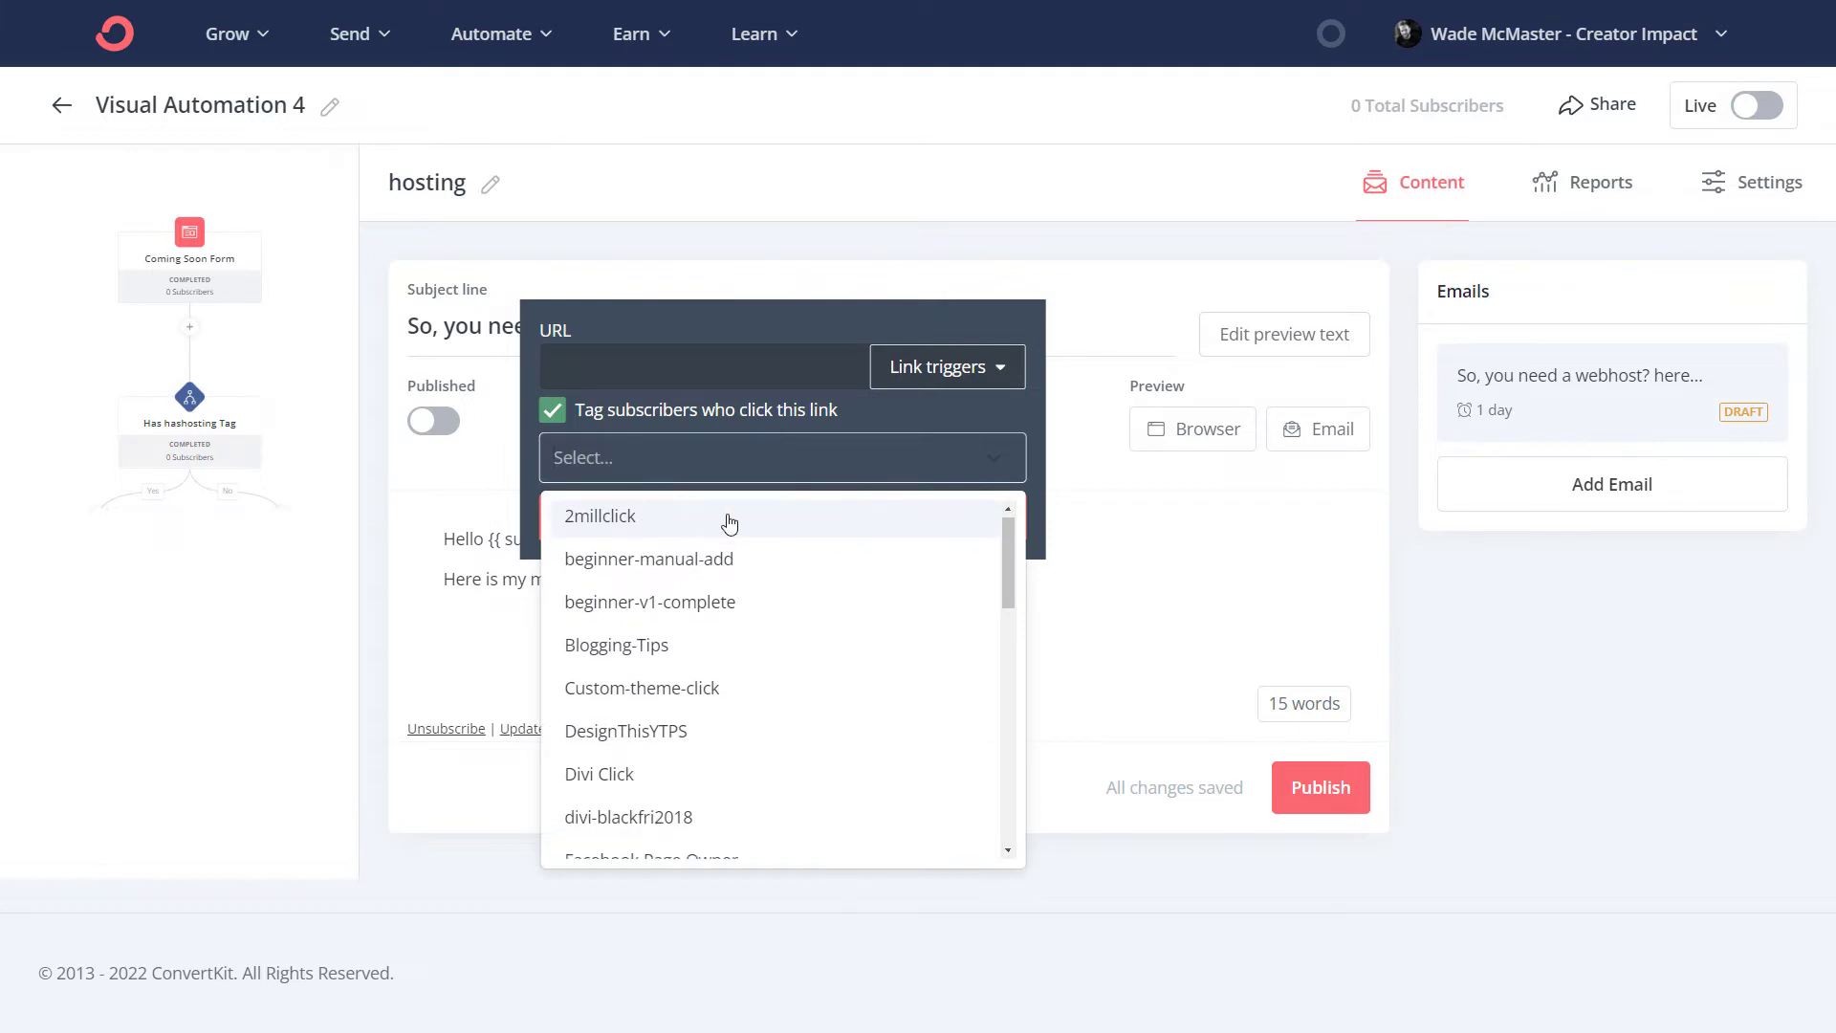
scroll(729, 521, "down", 3)
scroll(663, 669, "down", 2)
left_click(658, 658)
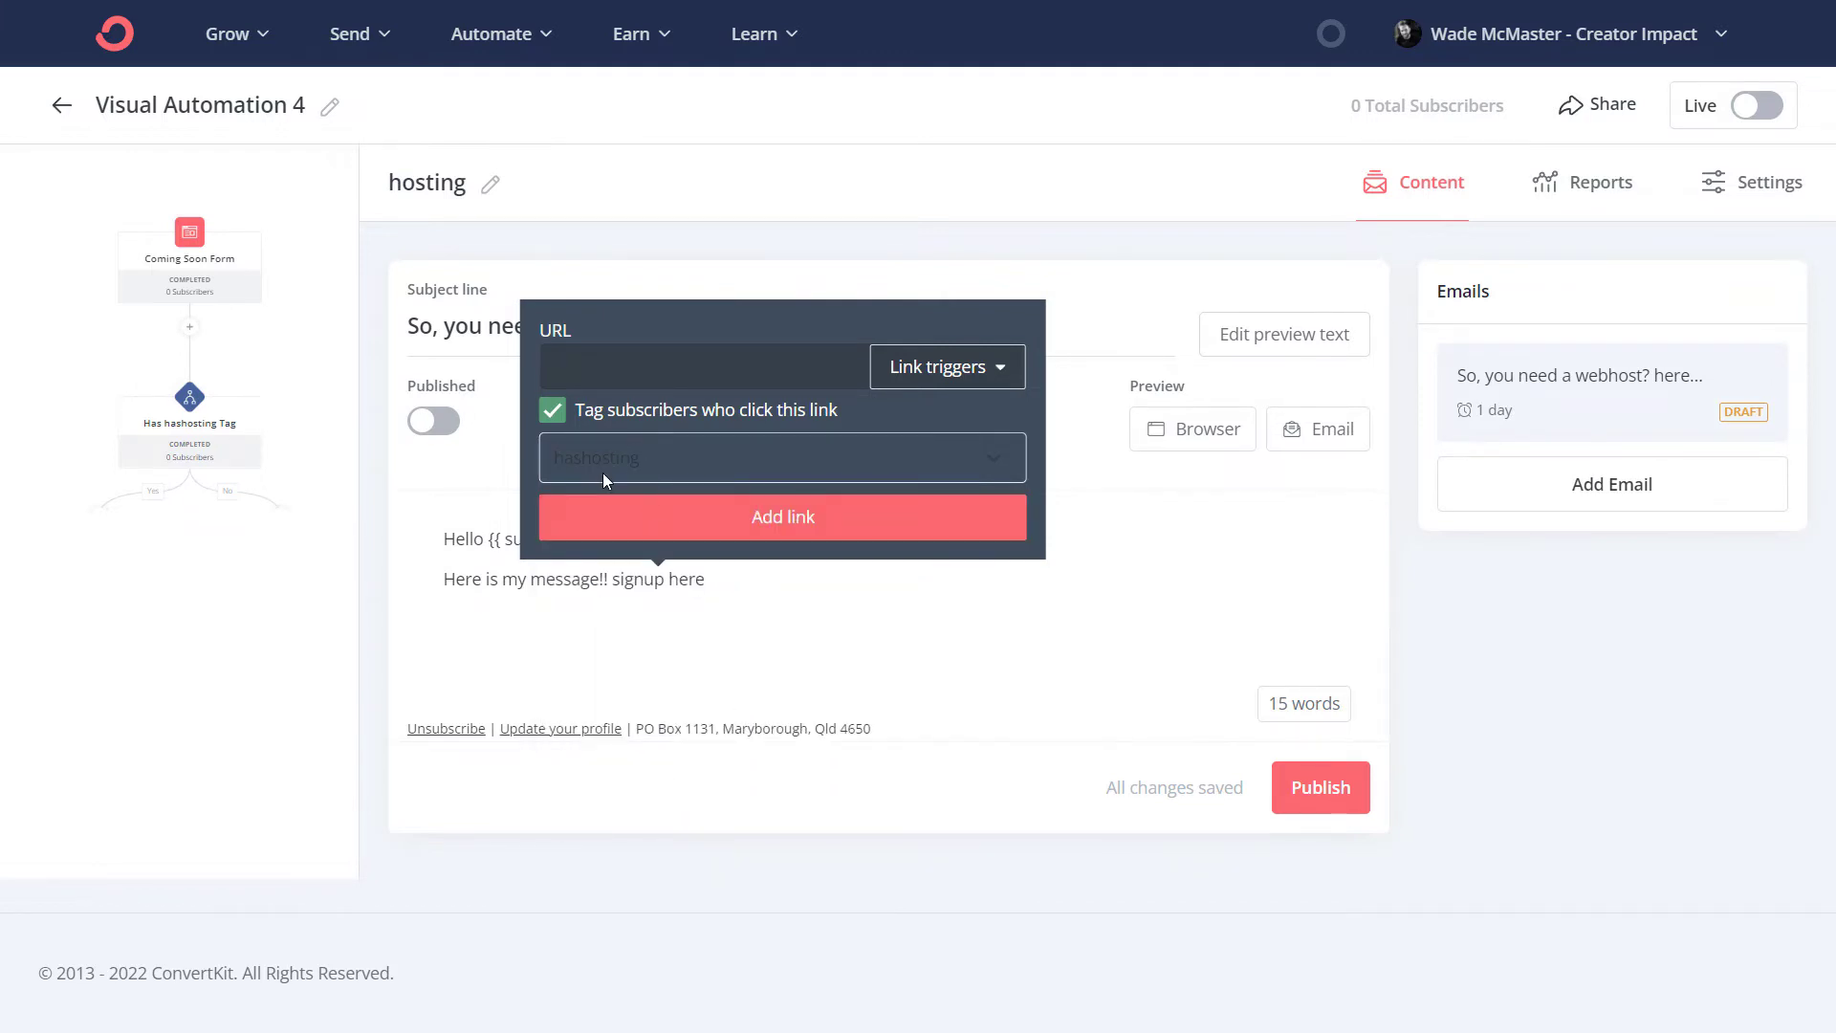
left_click(610, 368)
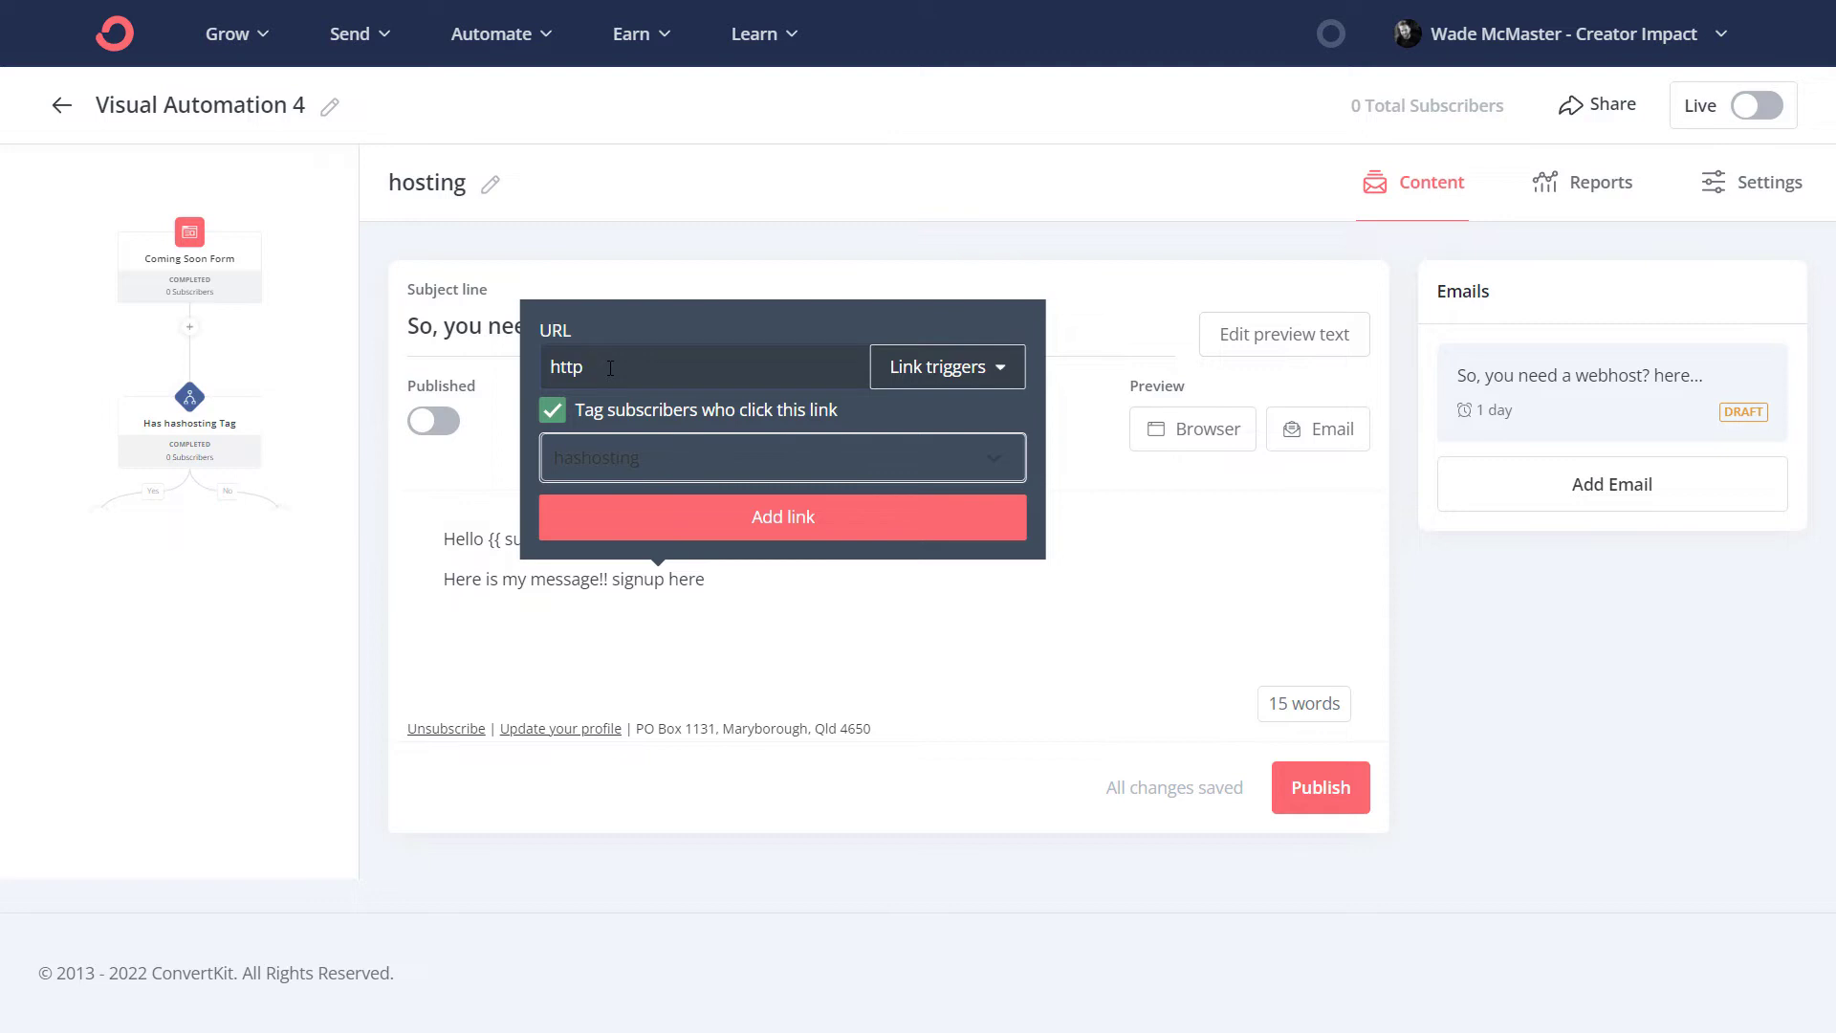
type("https://siteground.com")
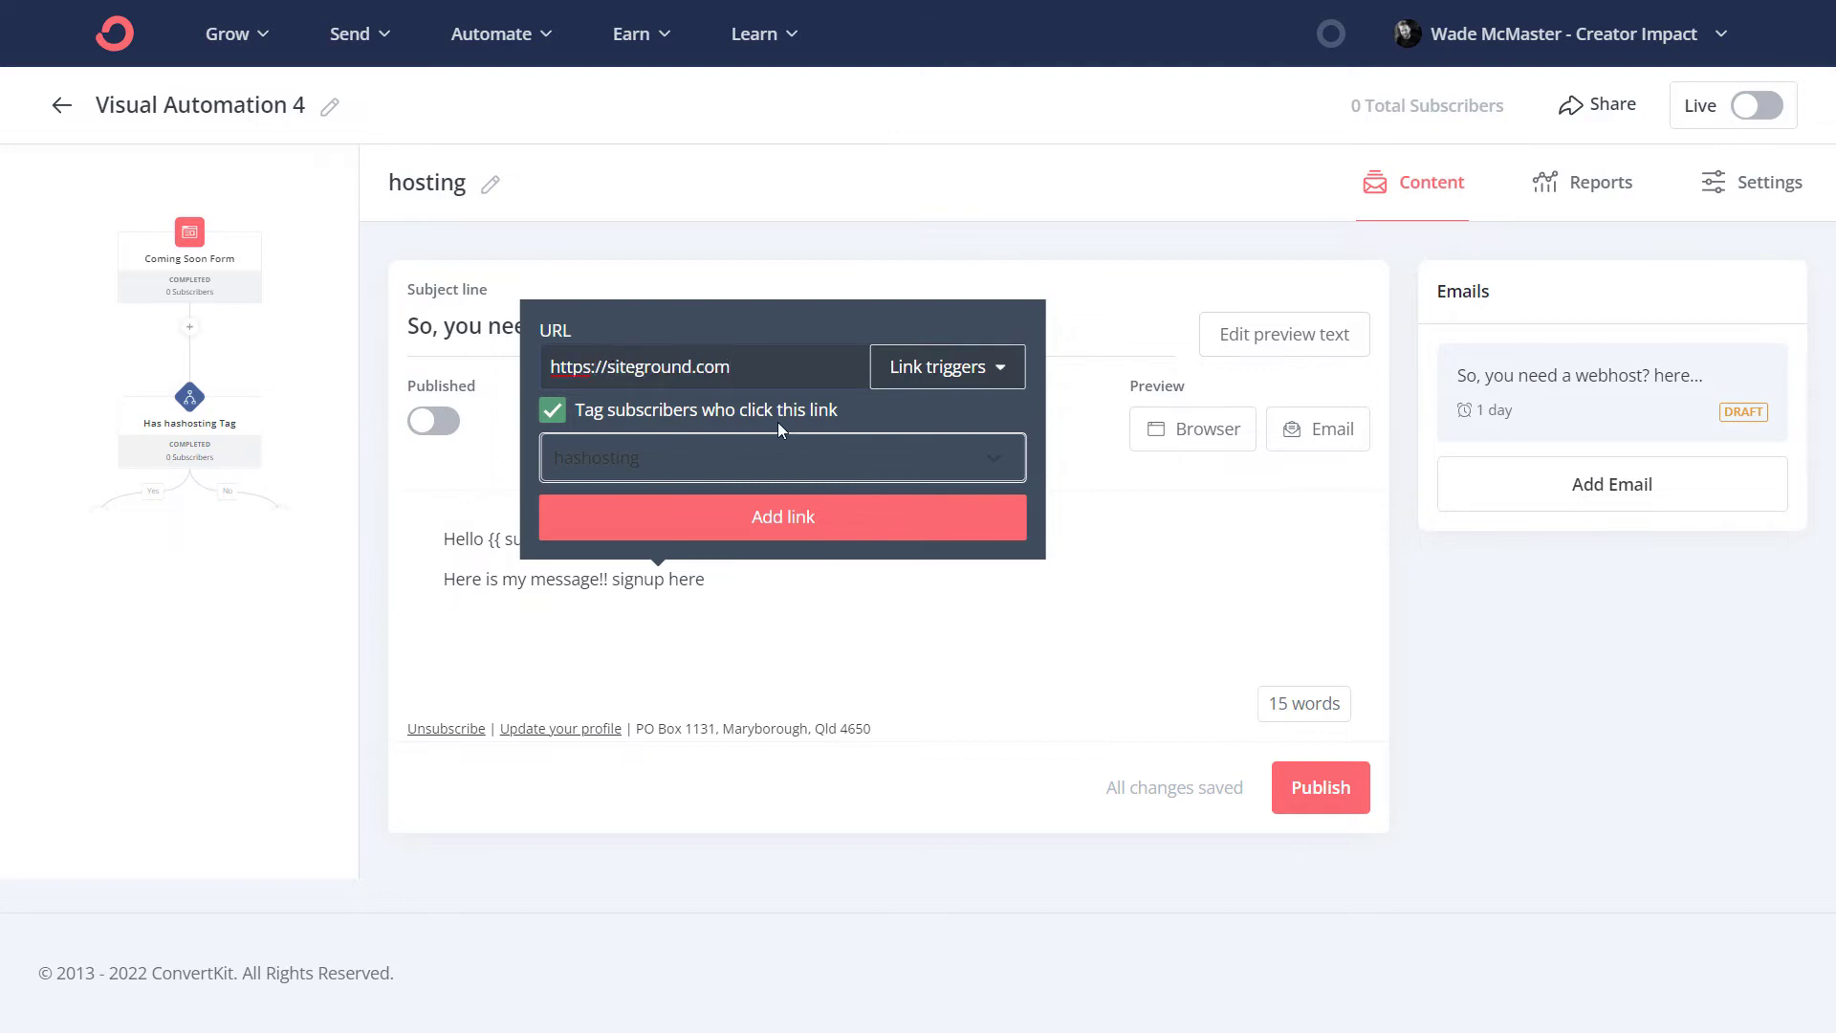
left_click(774, 518)
left_click(814, 592)
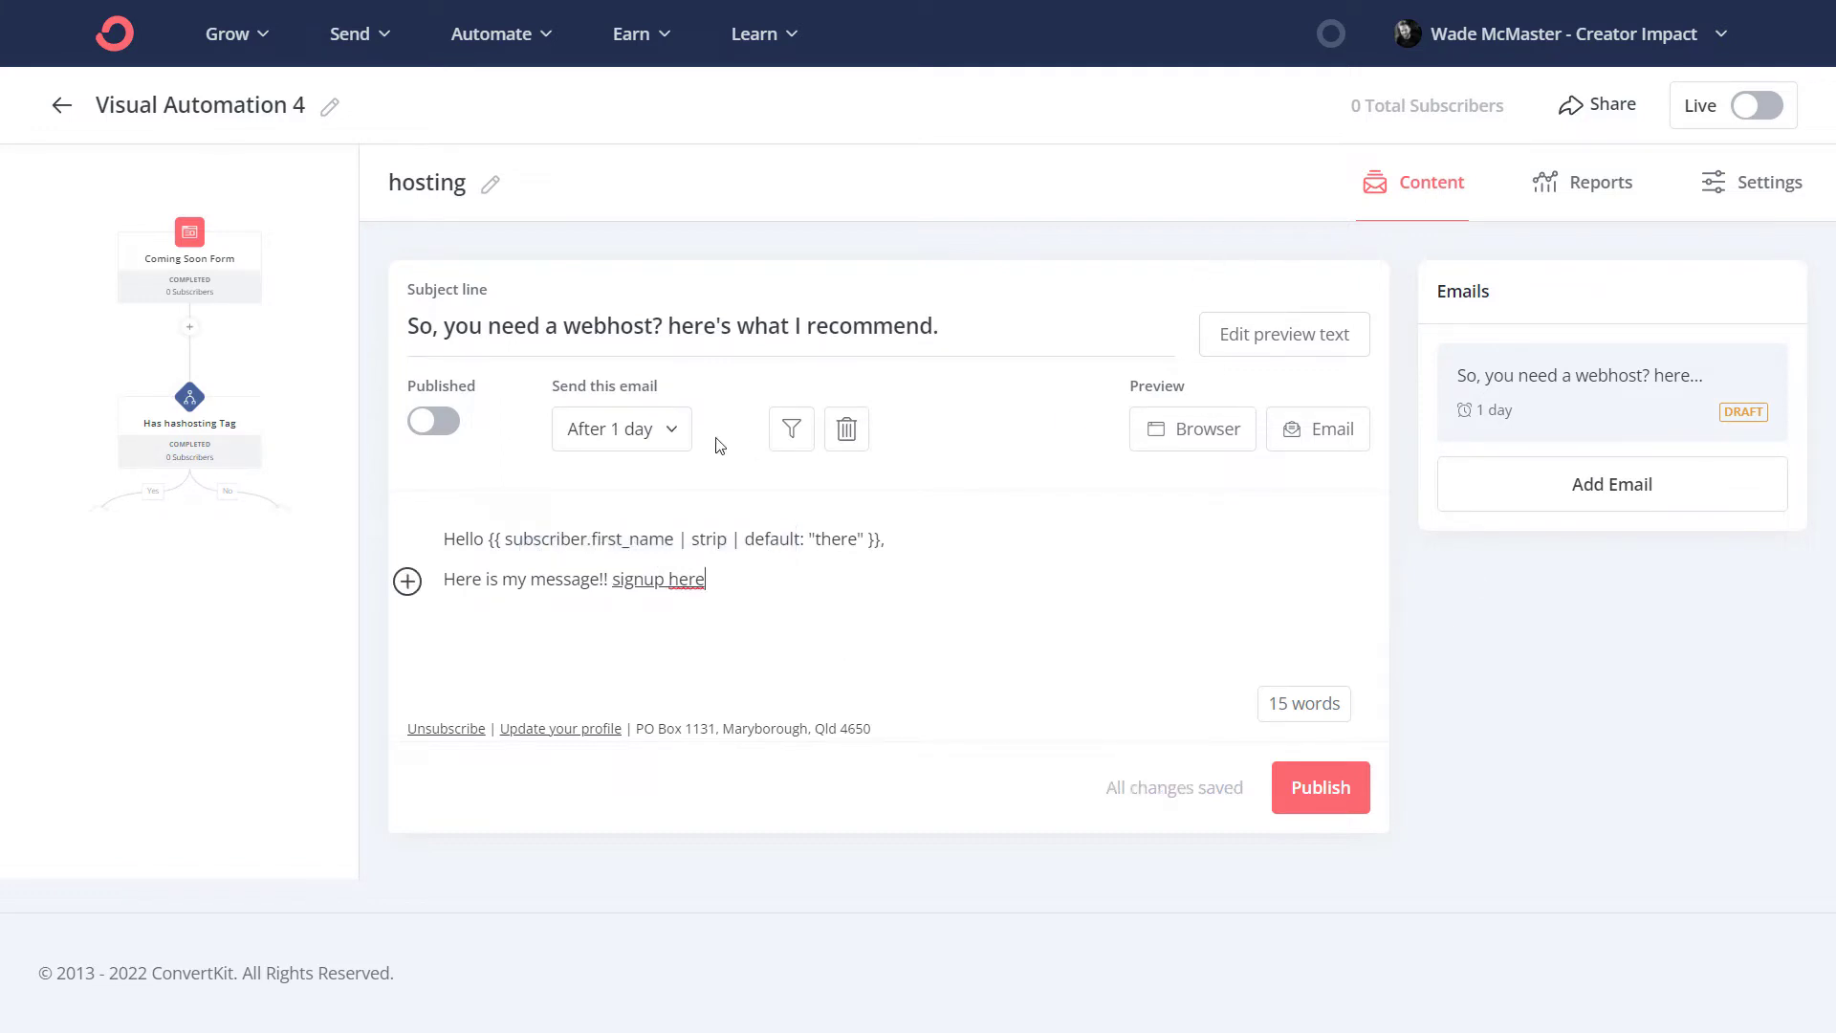
- Set the webhost email to send immediately by changing its delay to 0 days, and publish it
left_click(666, 445)
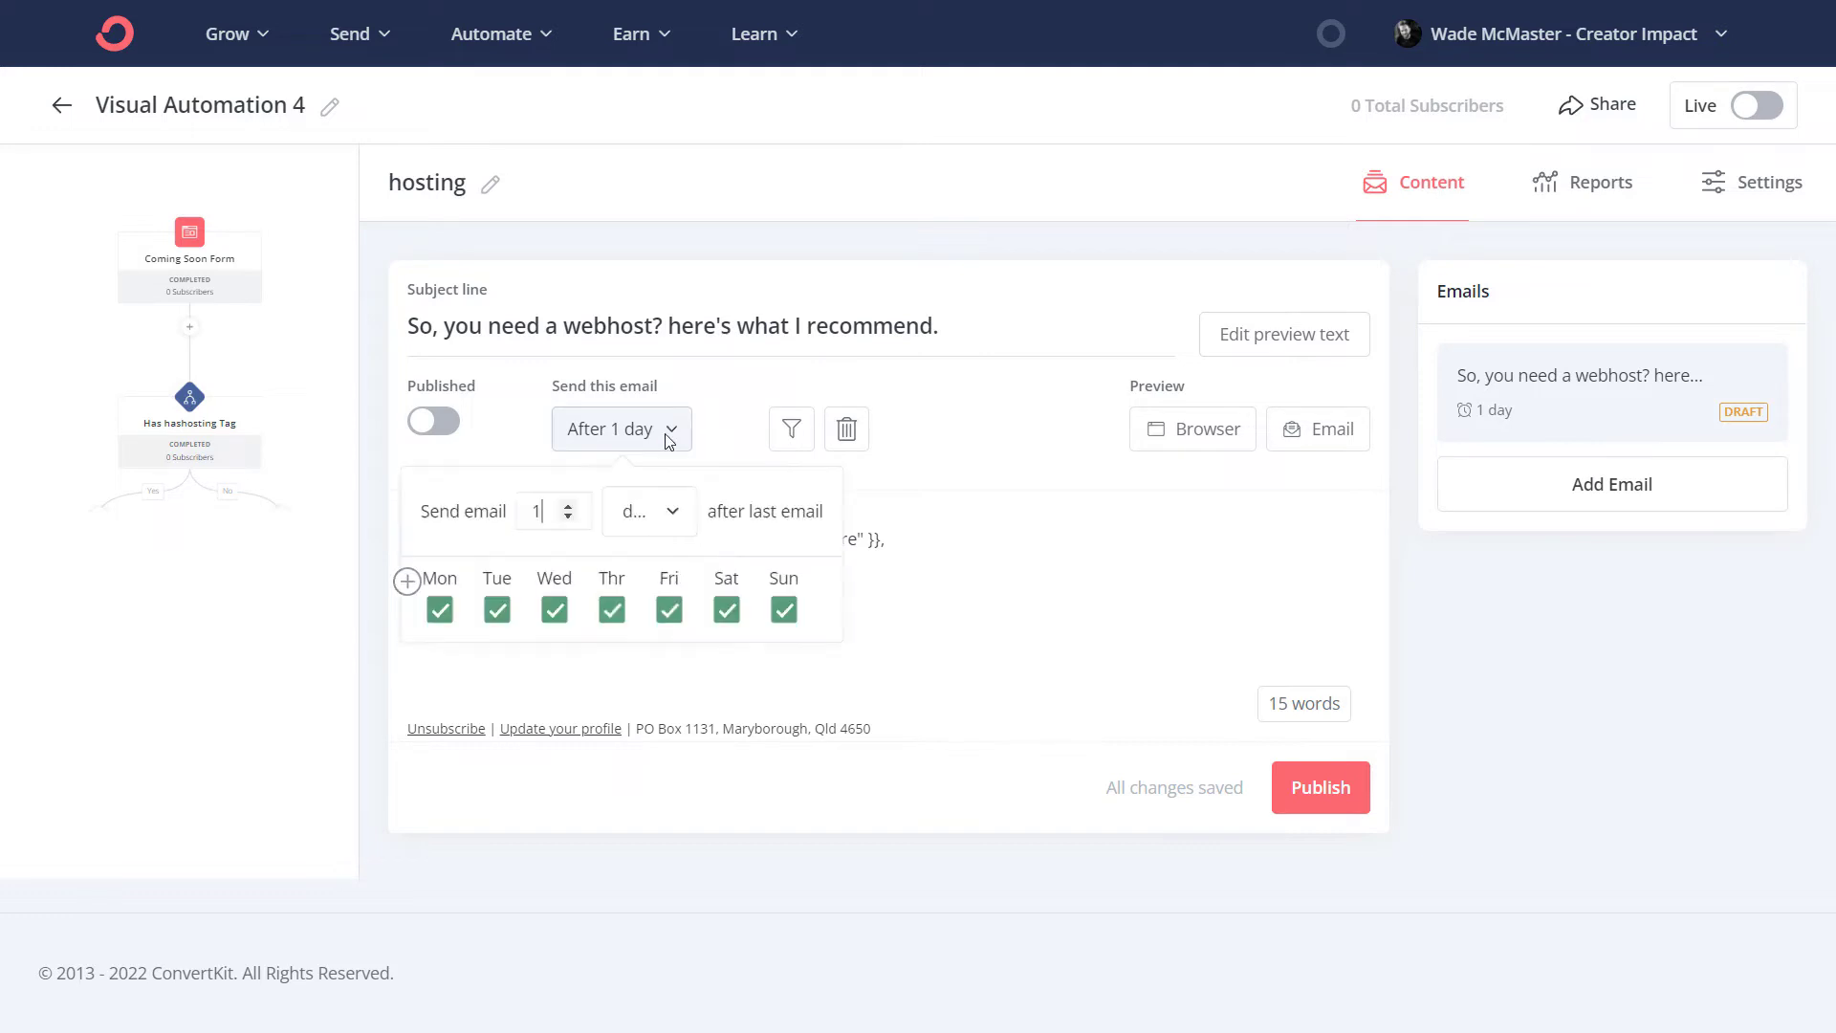
left_click(568, 517)
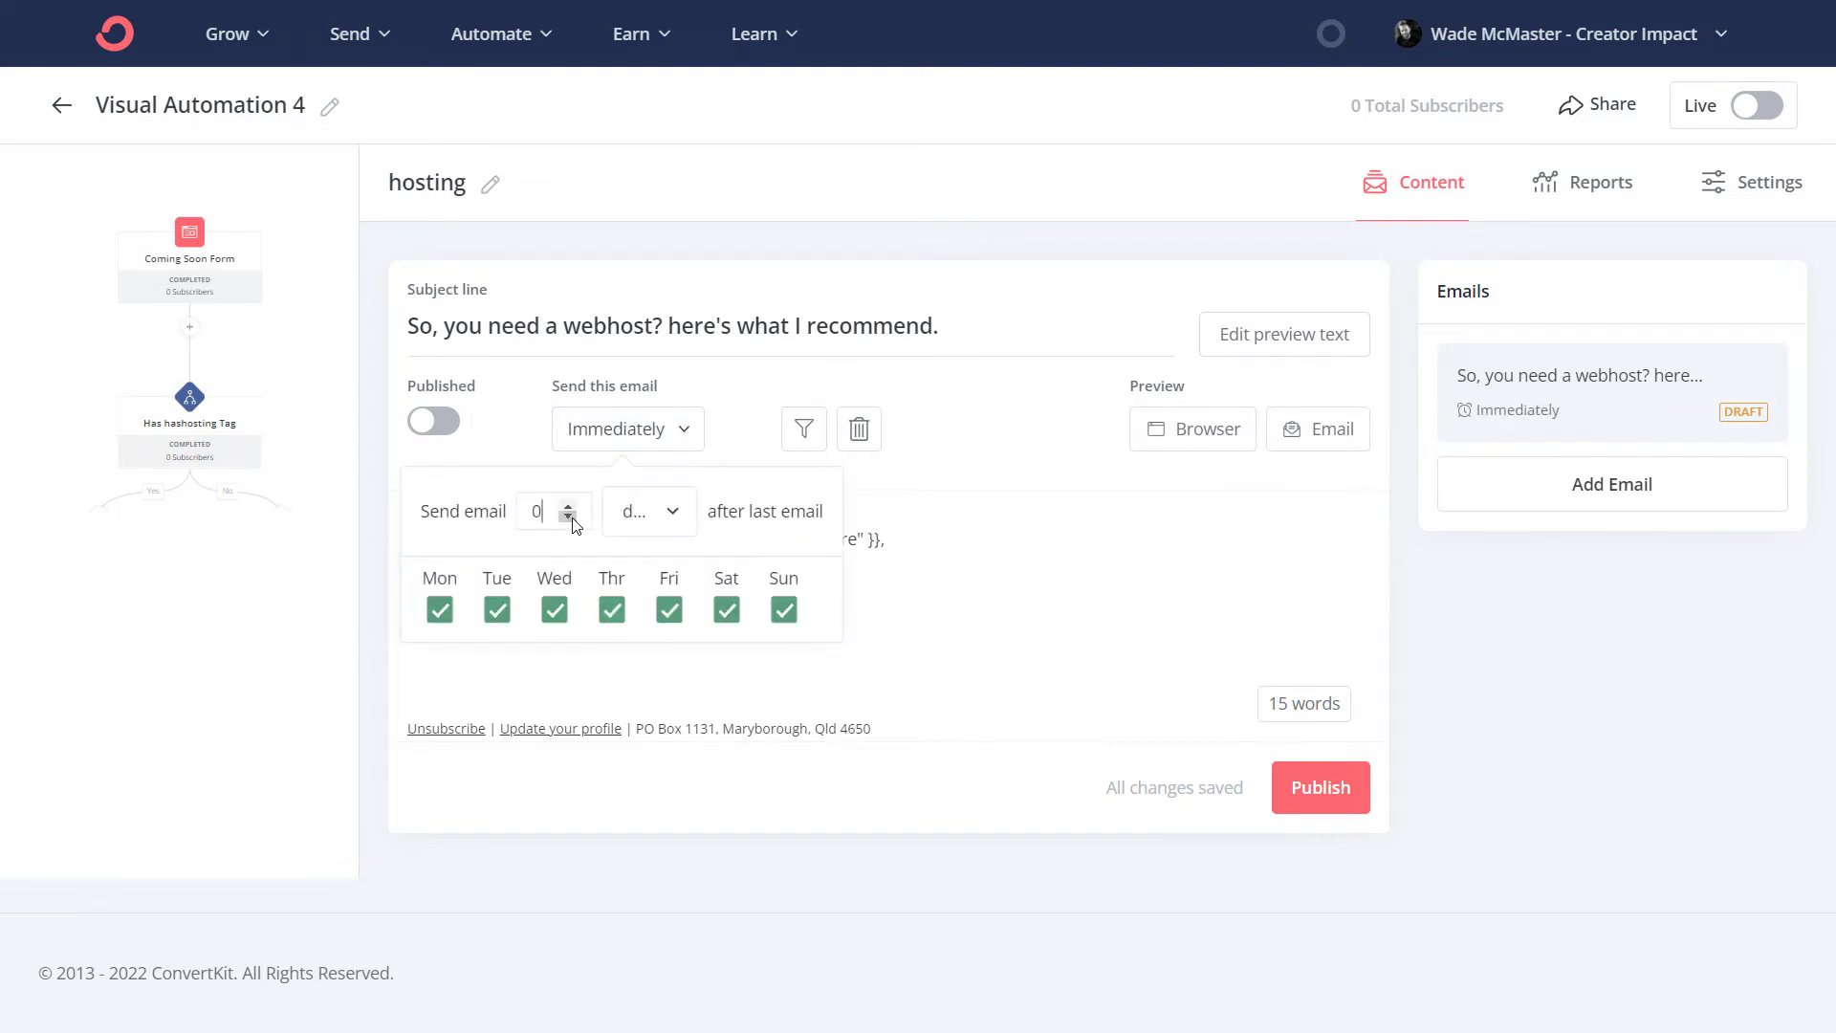
left_click(1047, 452)
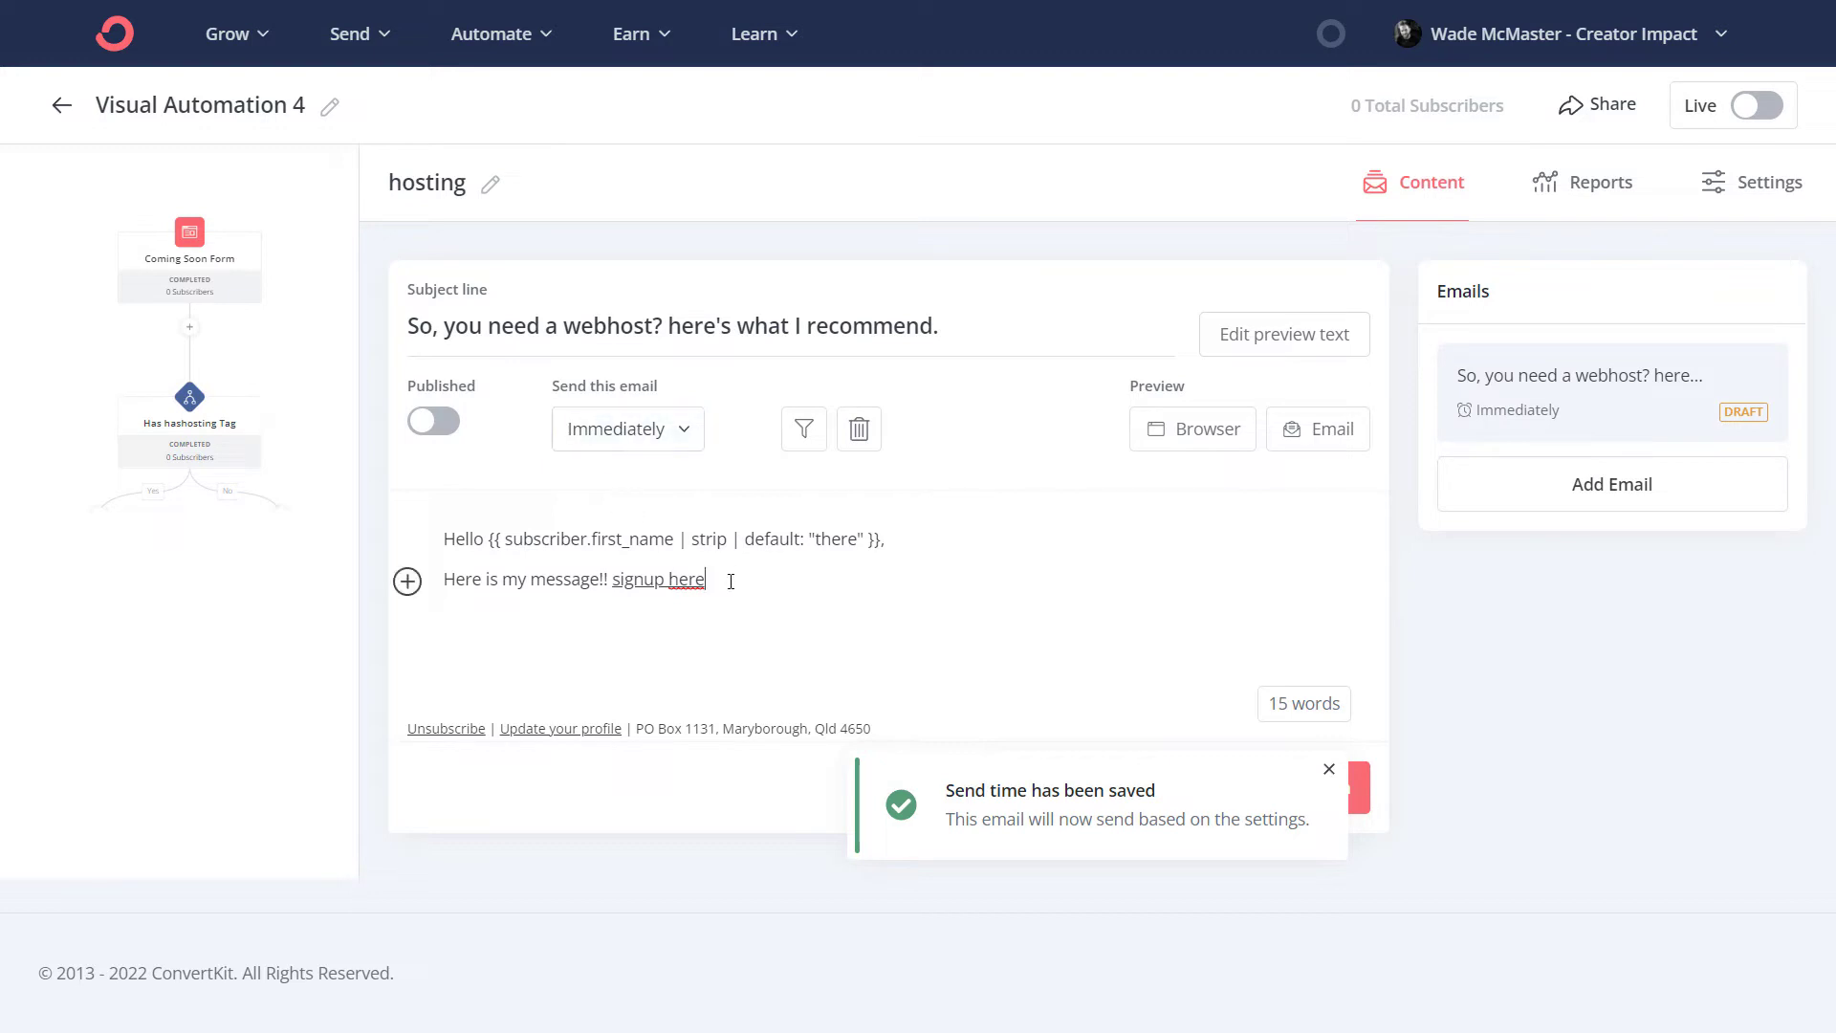
left_click(437, 423)
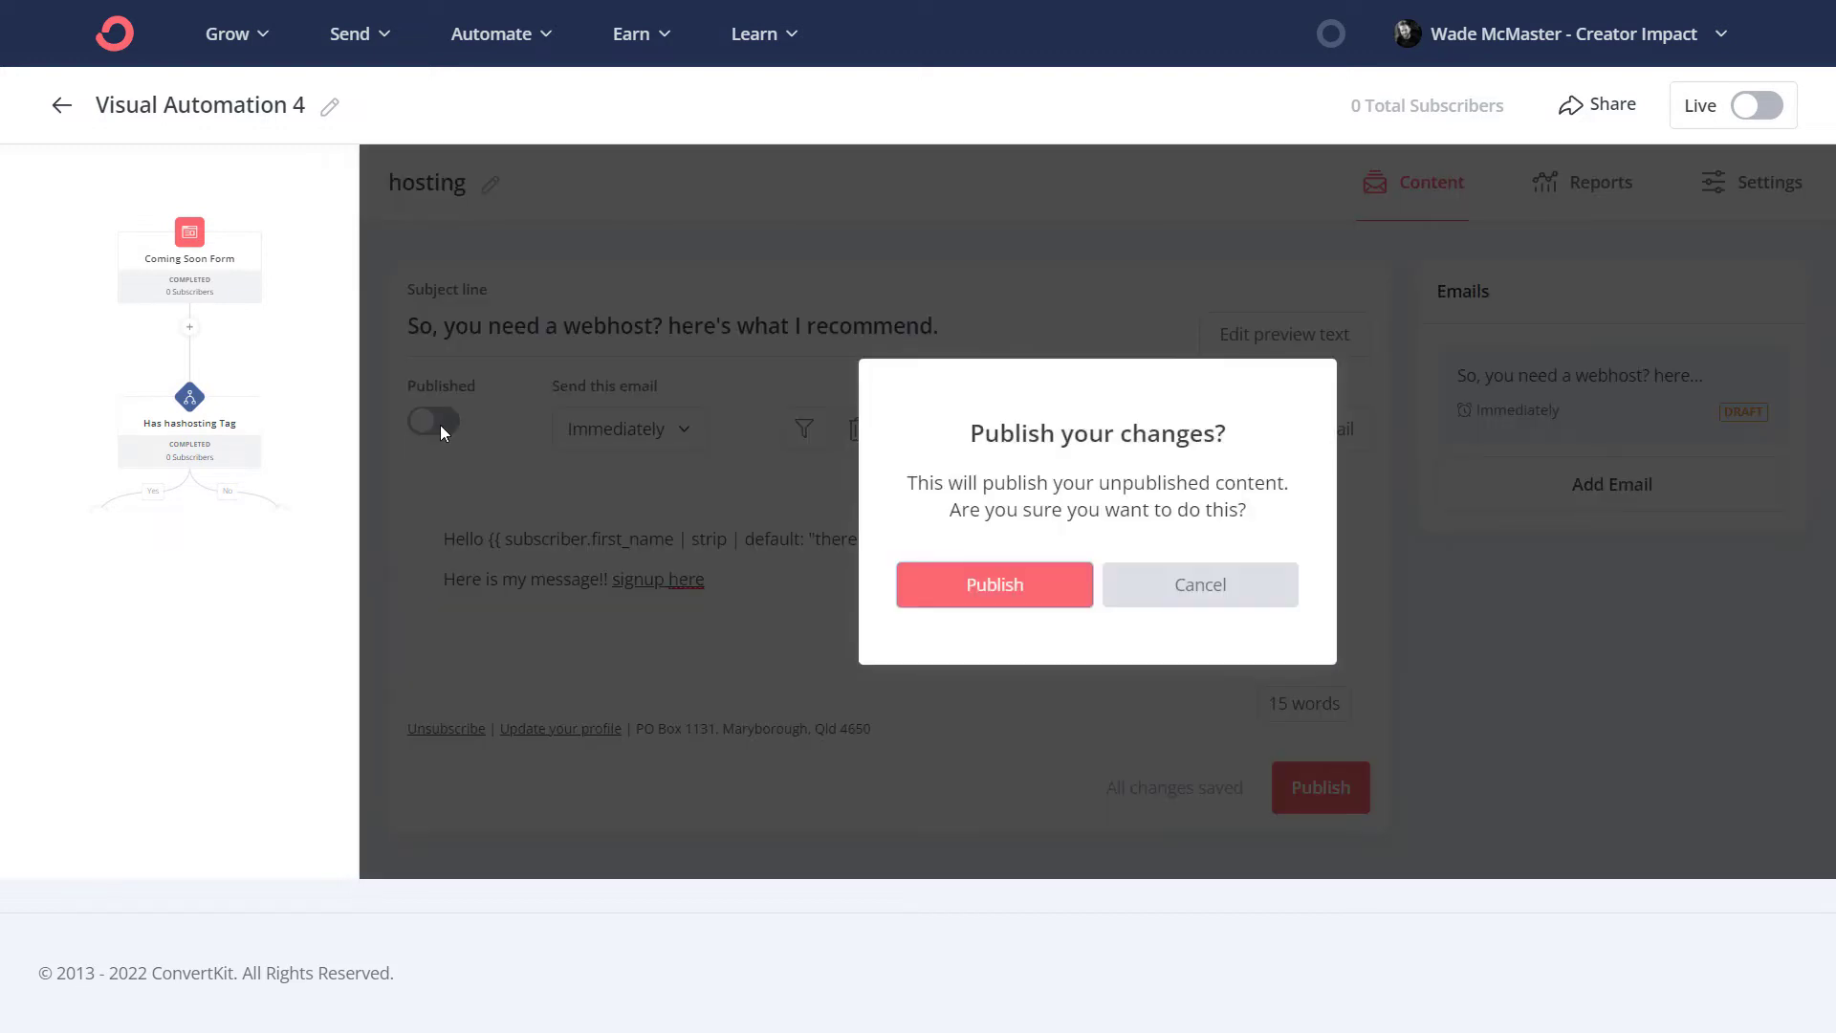
left_click(999, 590)
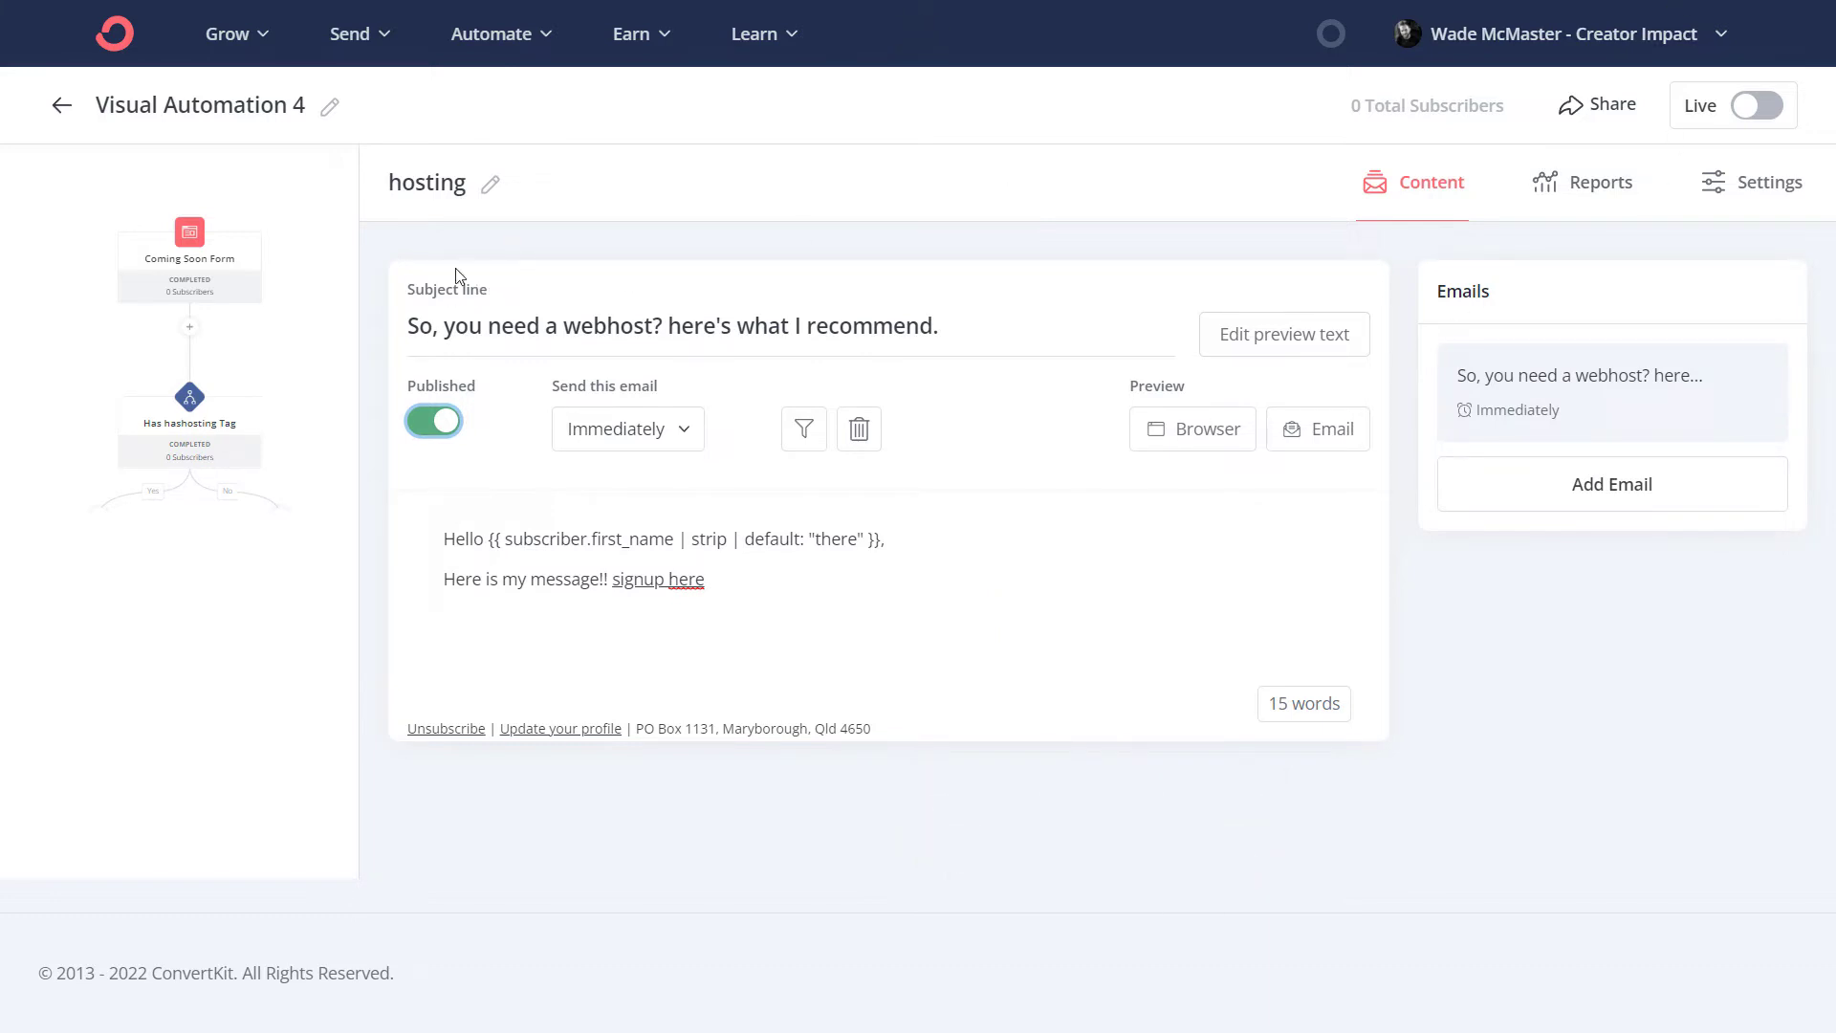
- Add a second email to the hosting sequence with the subject line "Have you connected your domain"
left_click(1612, 484)
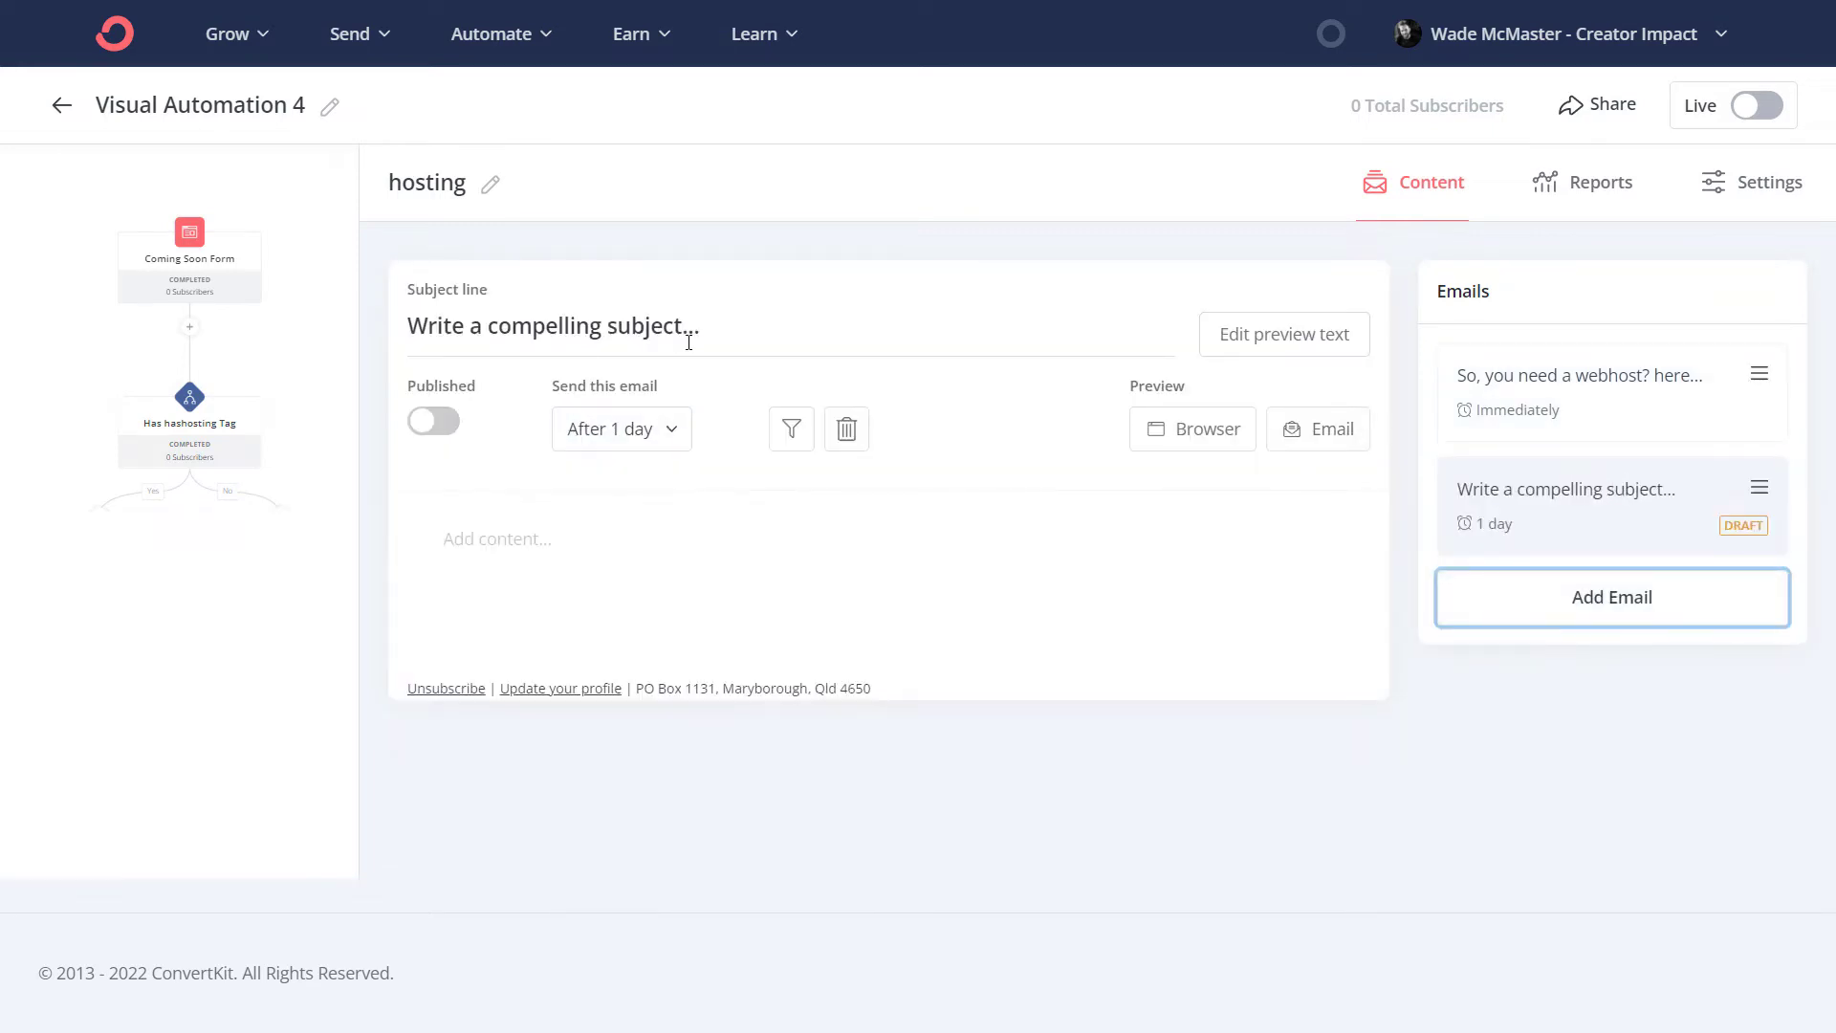
left_click(701, 327)
key("ctrl+a")
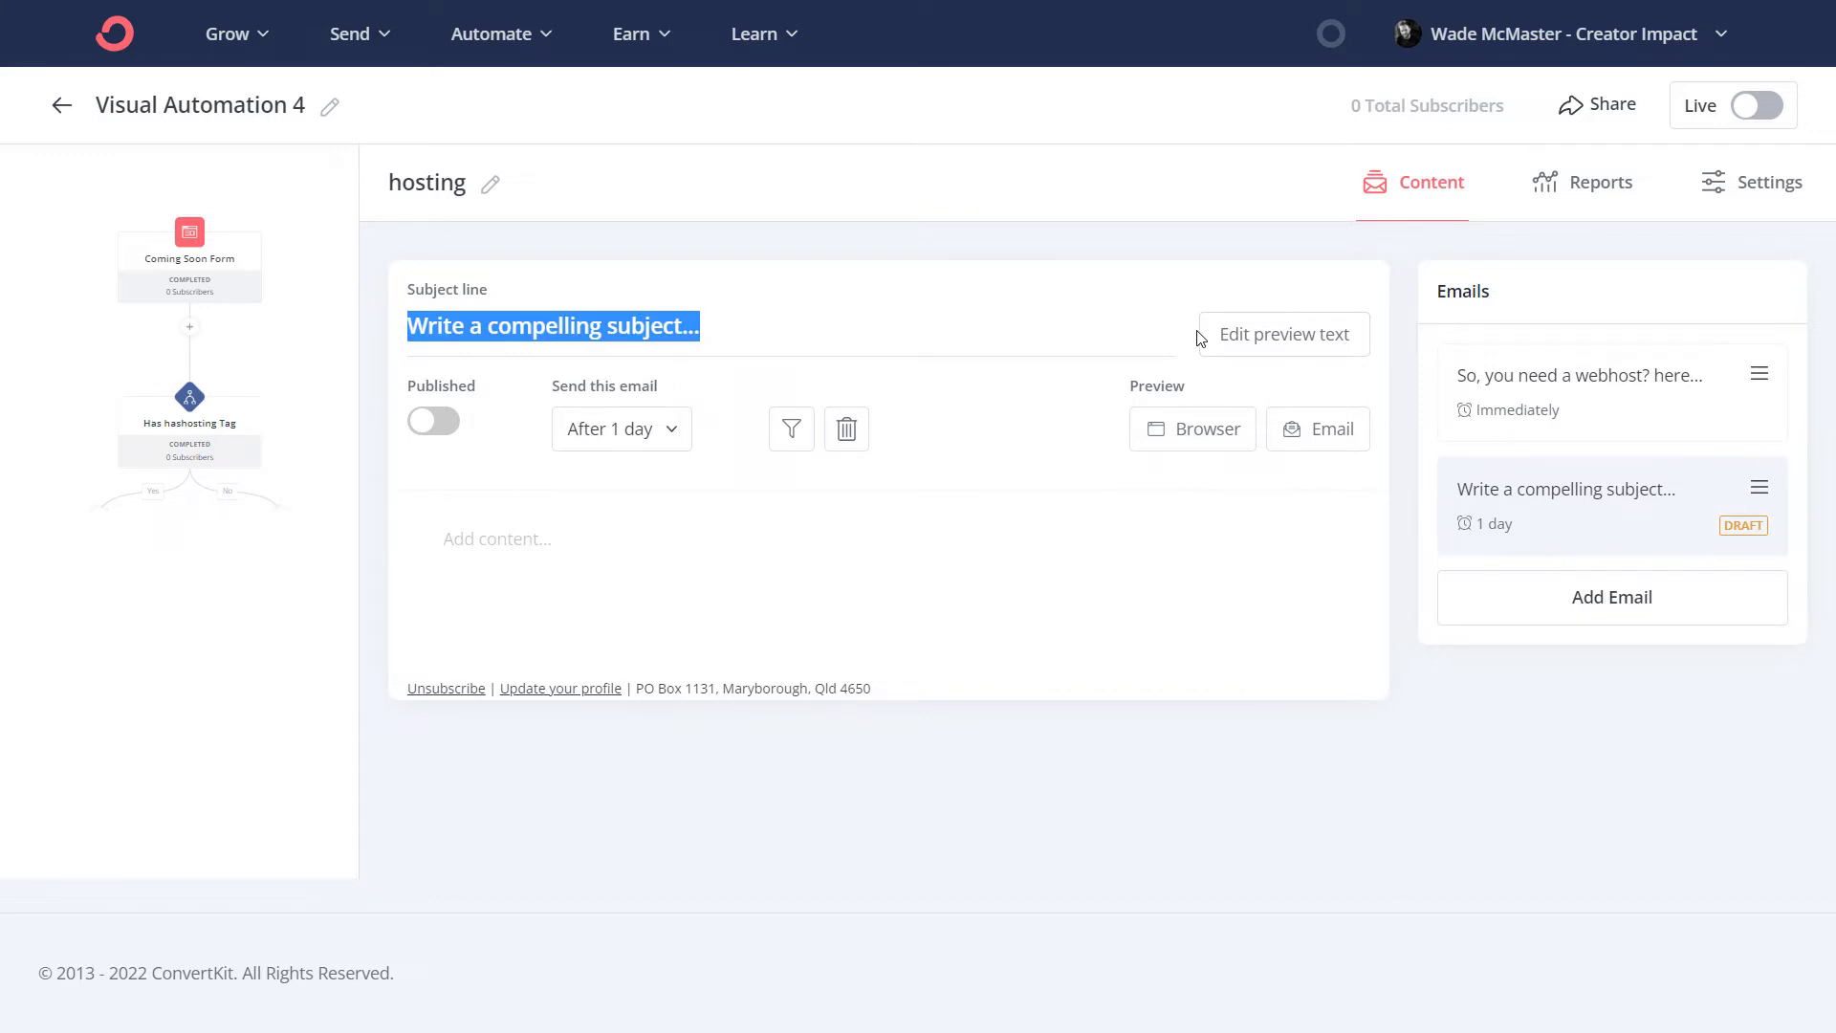
type("Have you")
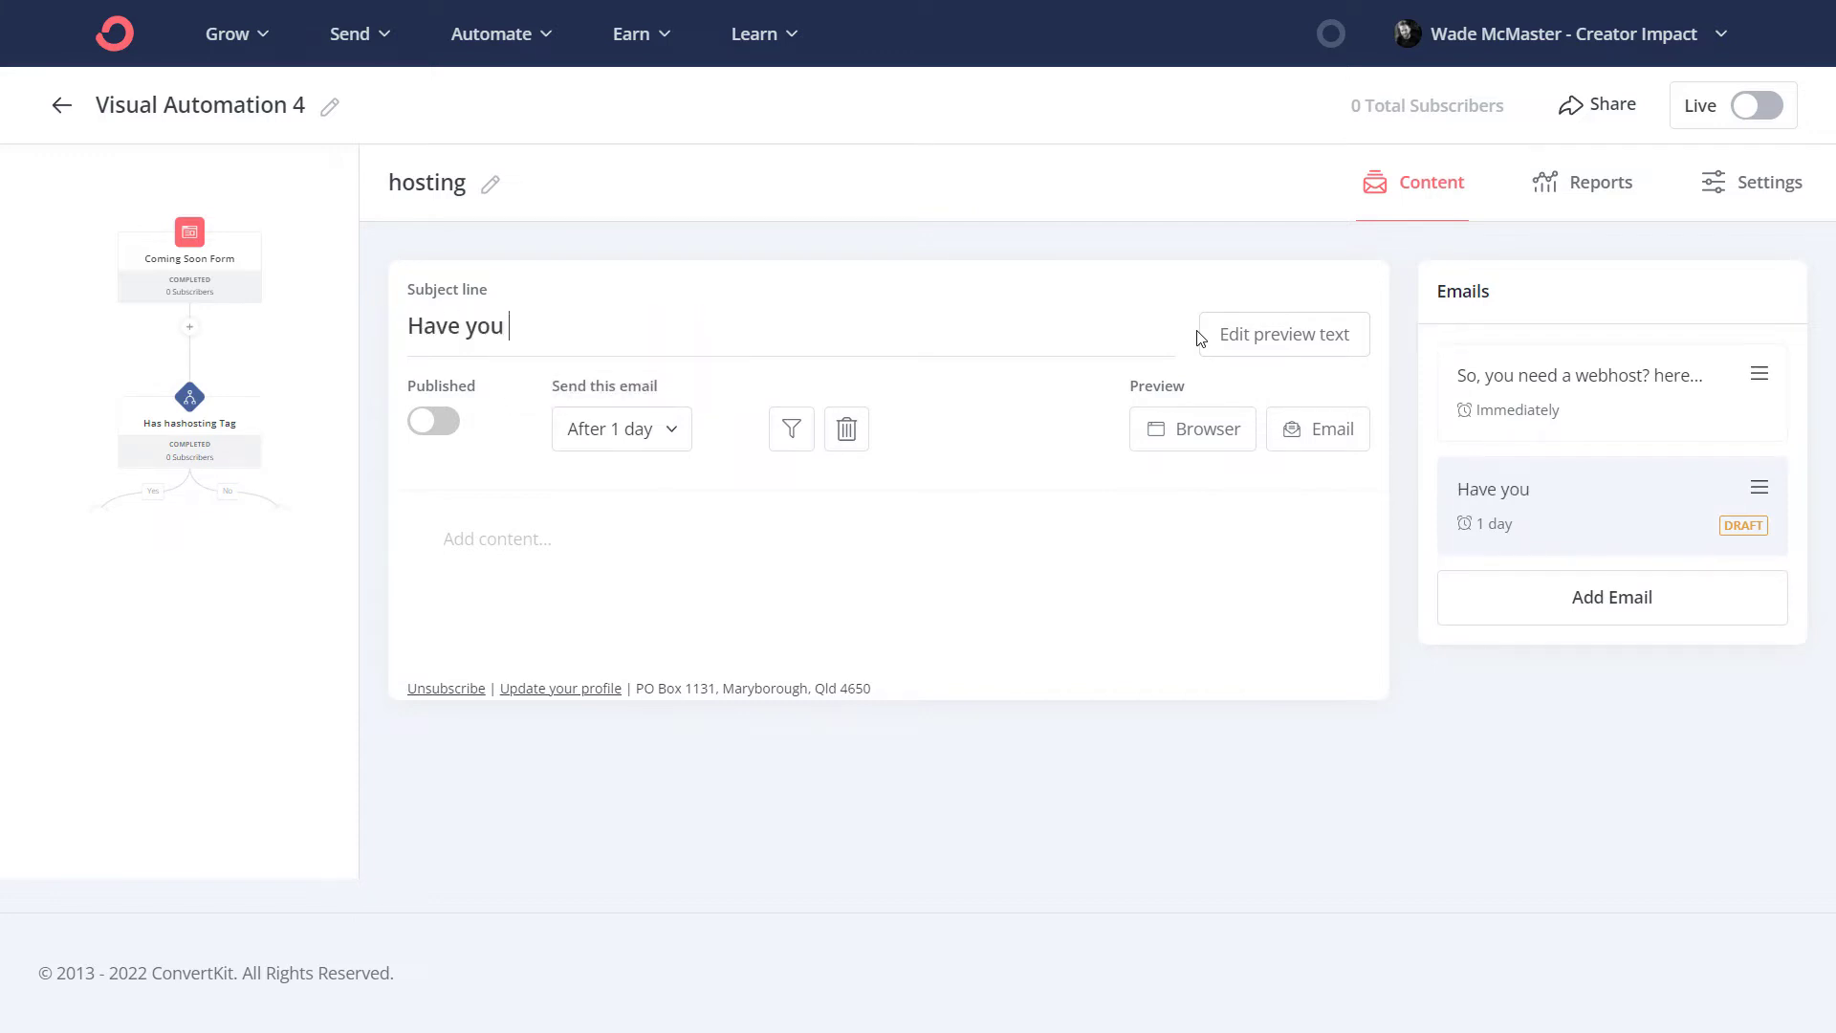
type(" connected y")
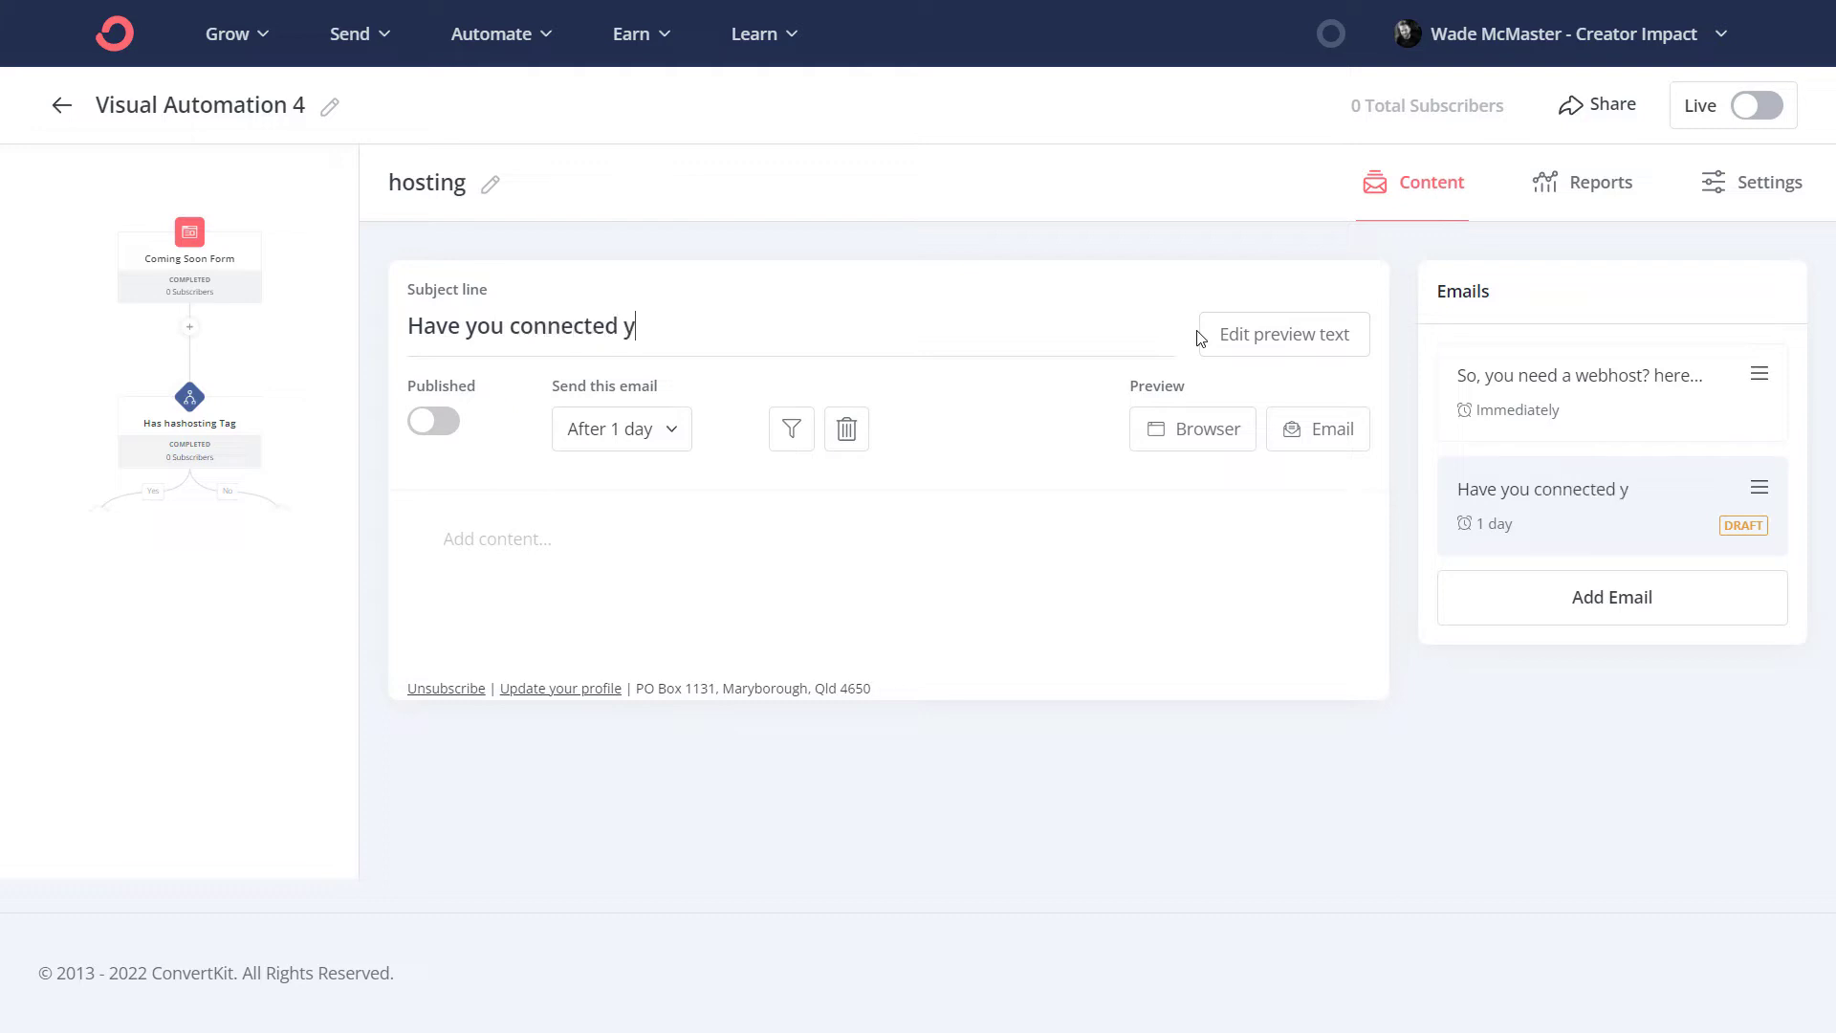
type("our domain")
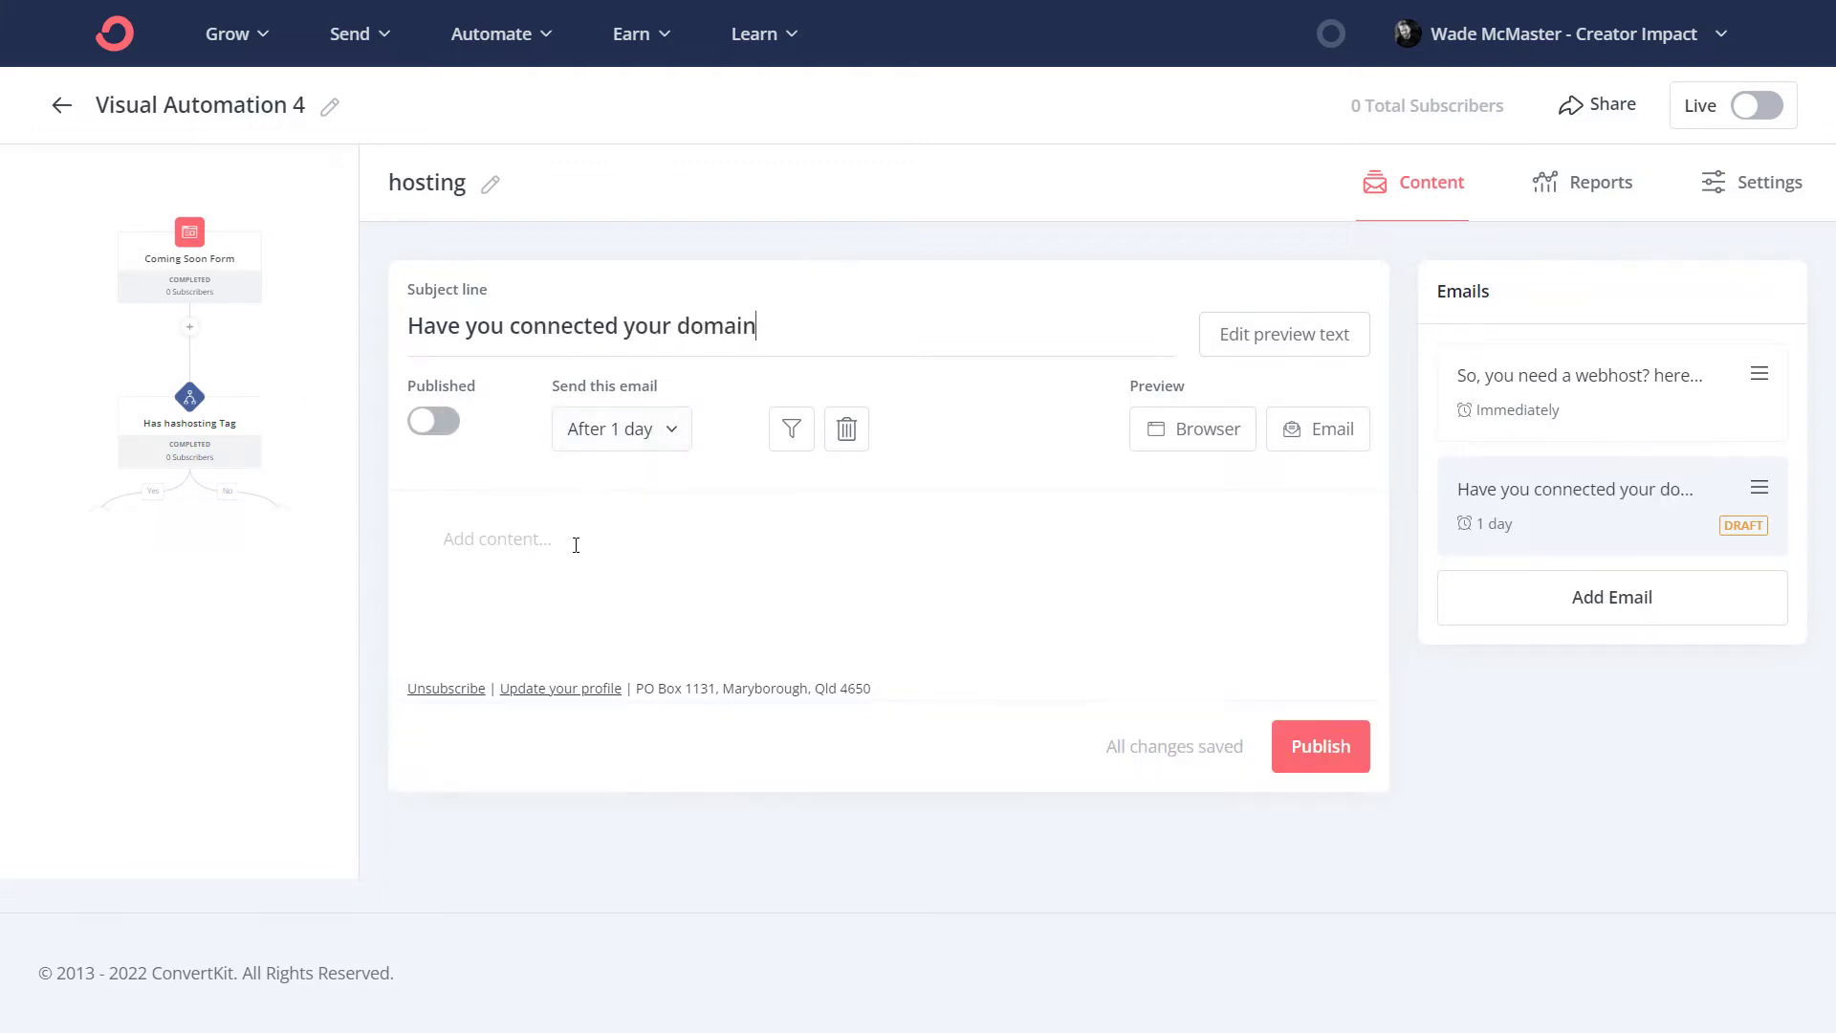
- Set the second email to send 1 hour after the last email and begin its body with "Hi there,"
left_click(635, 428)
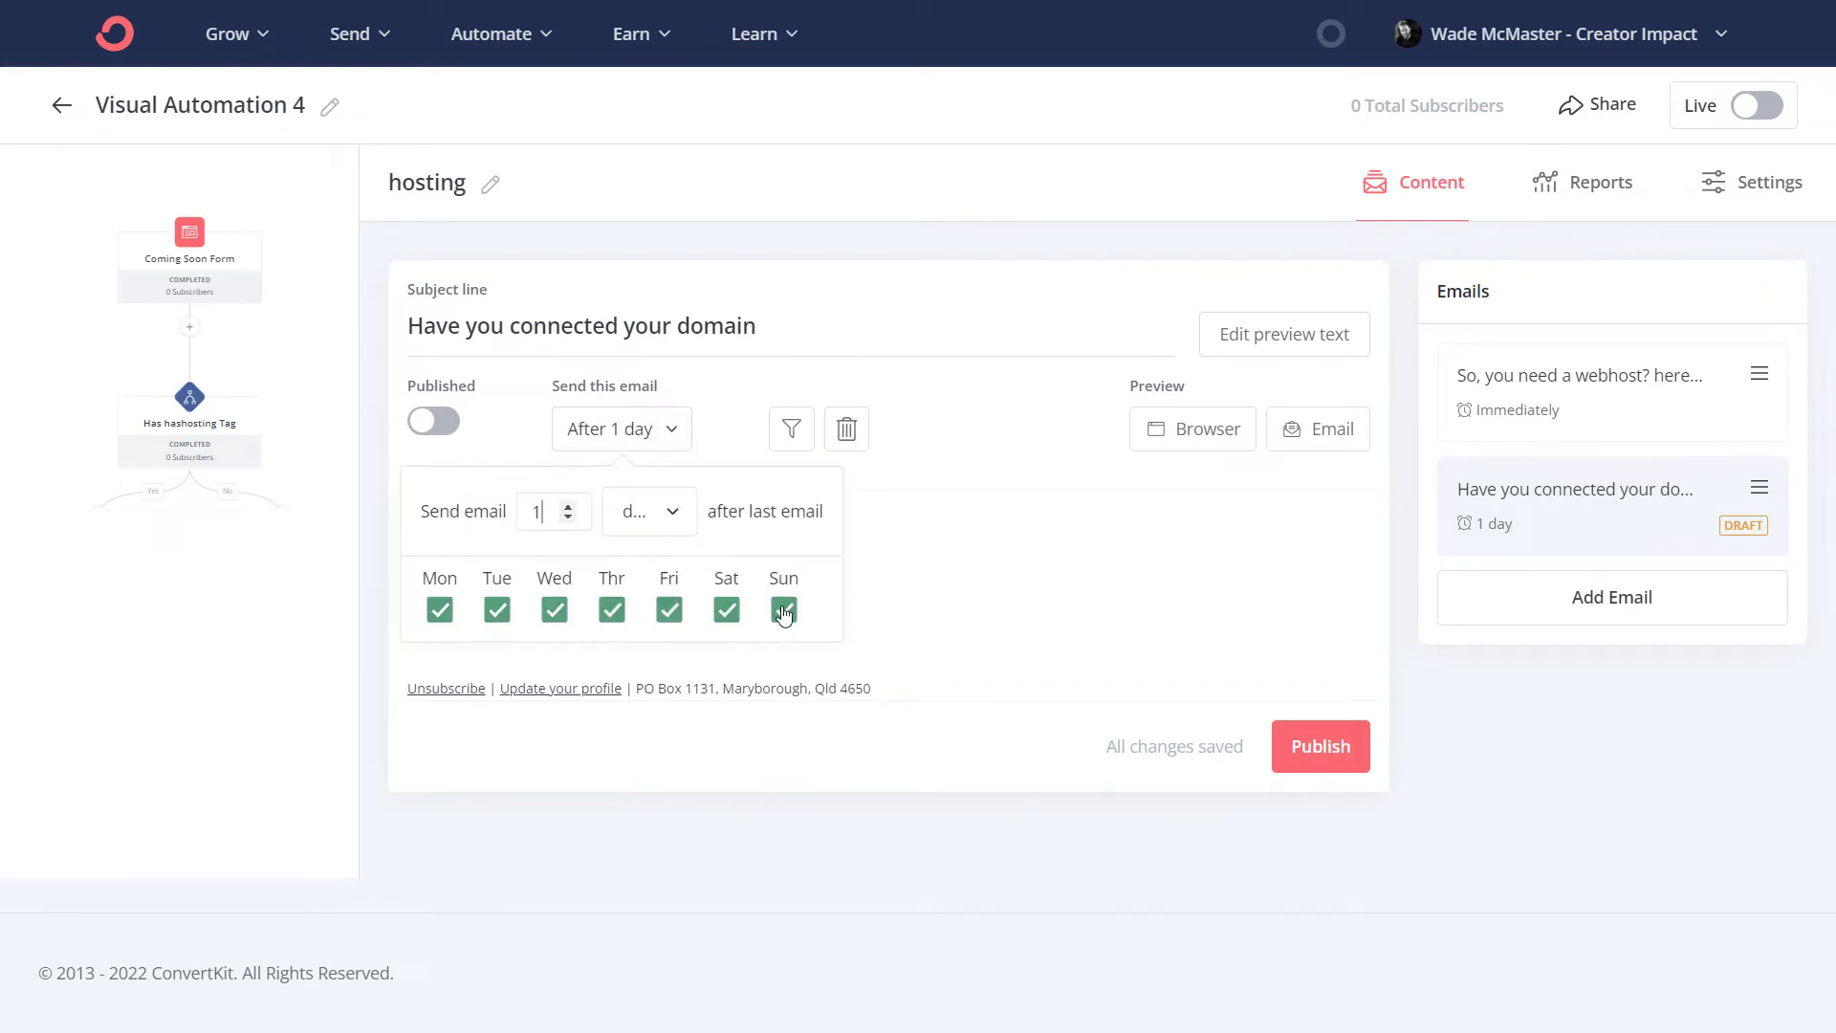
left_click(676, 512)
left_click(675, 622)
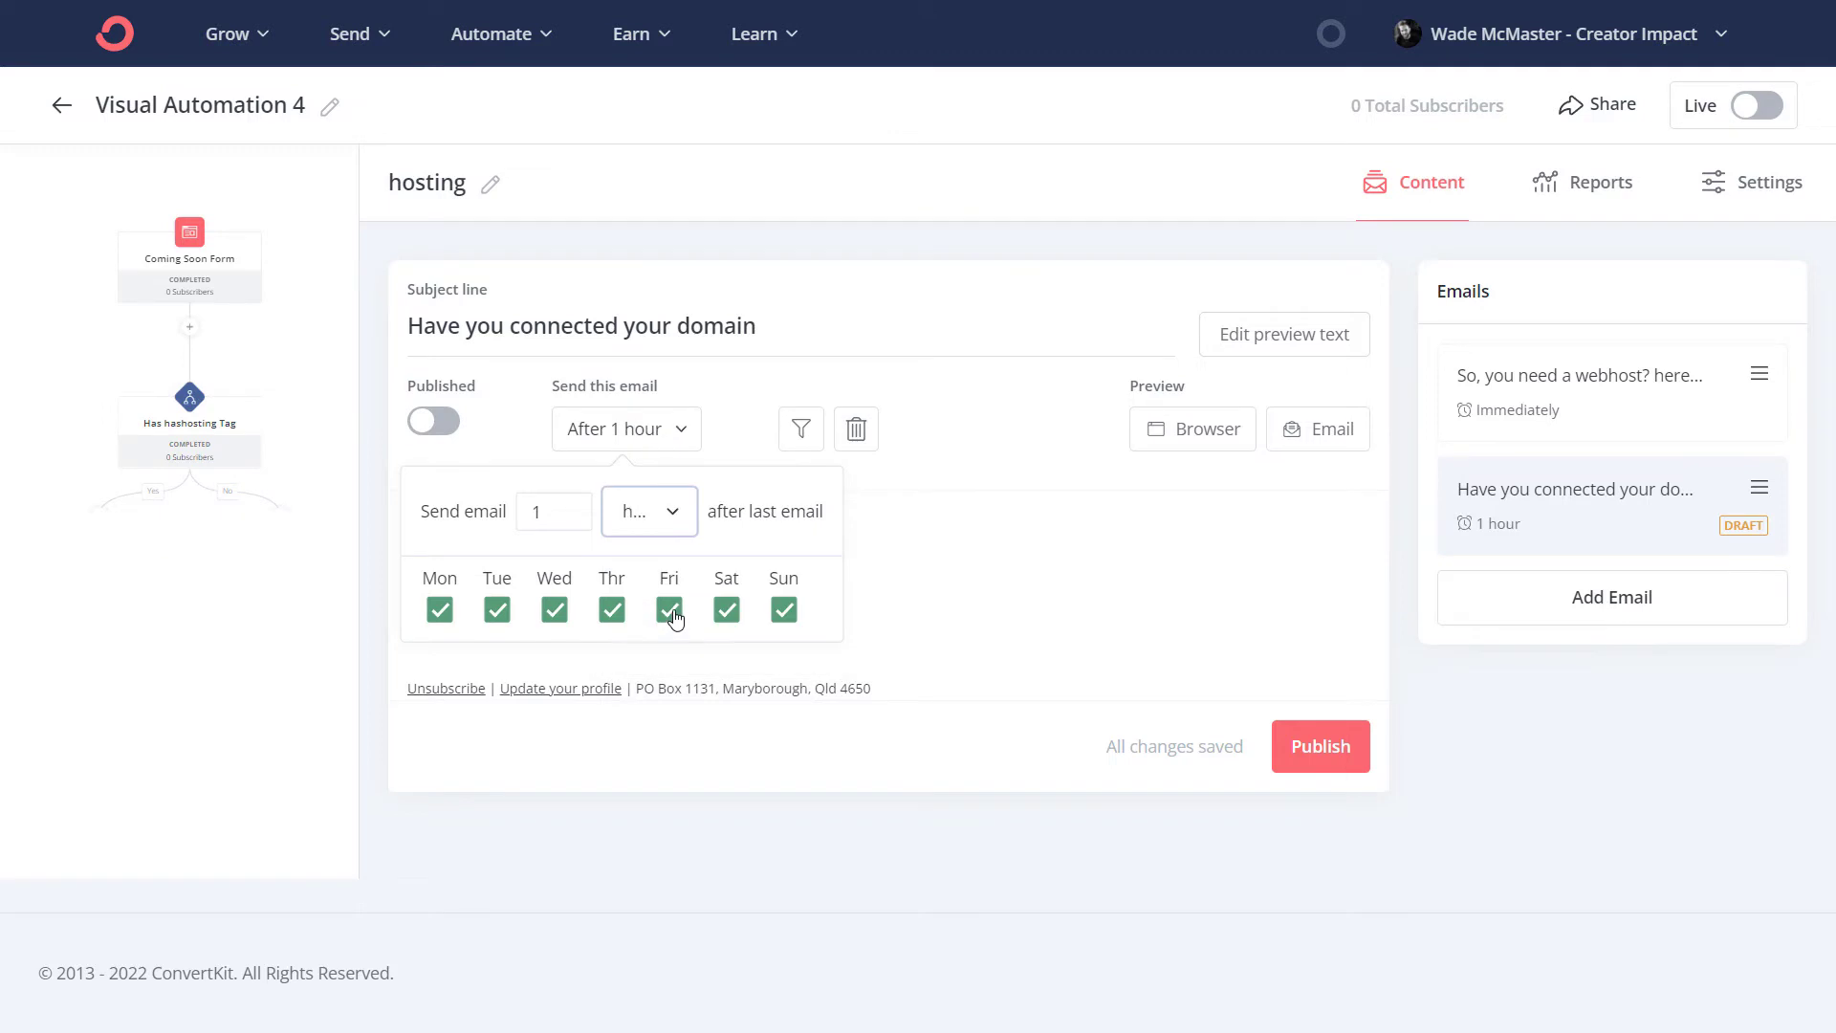
left_click(679, 520)
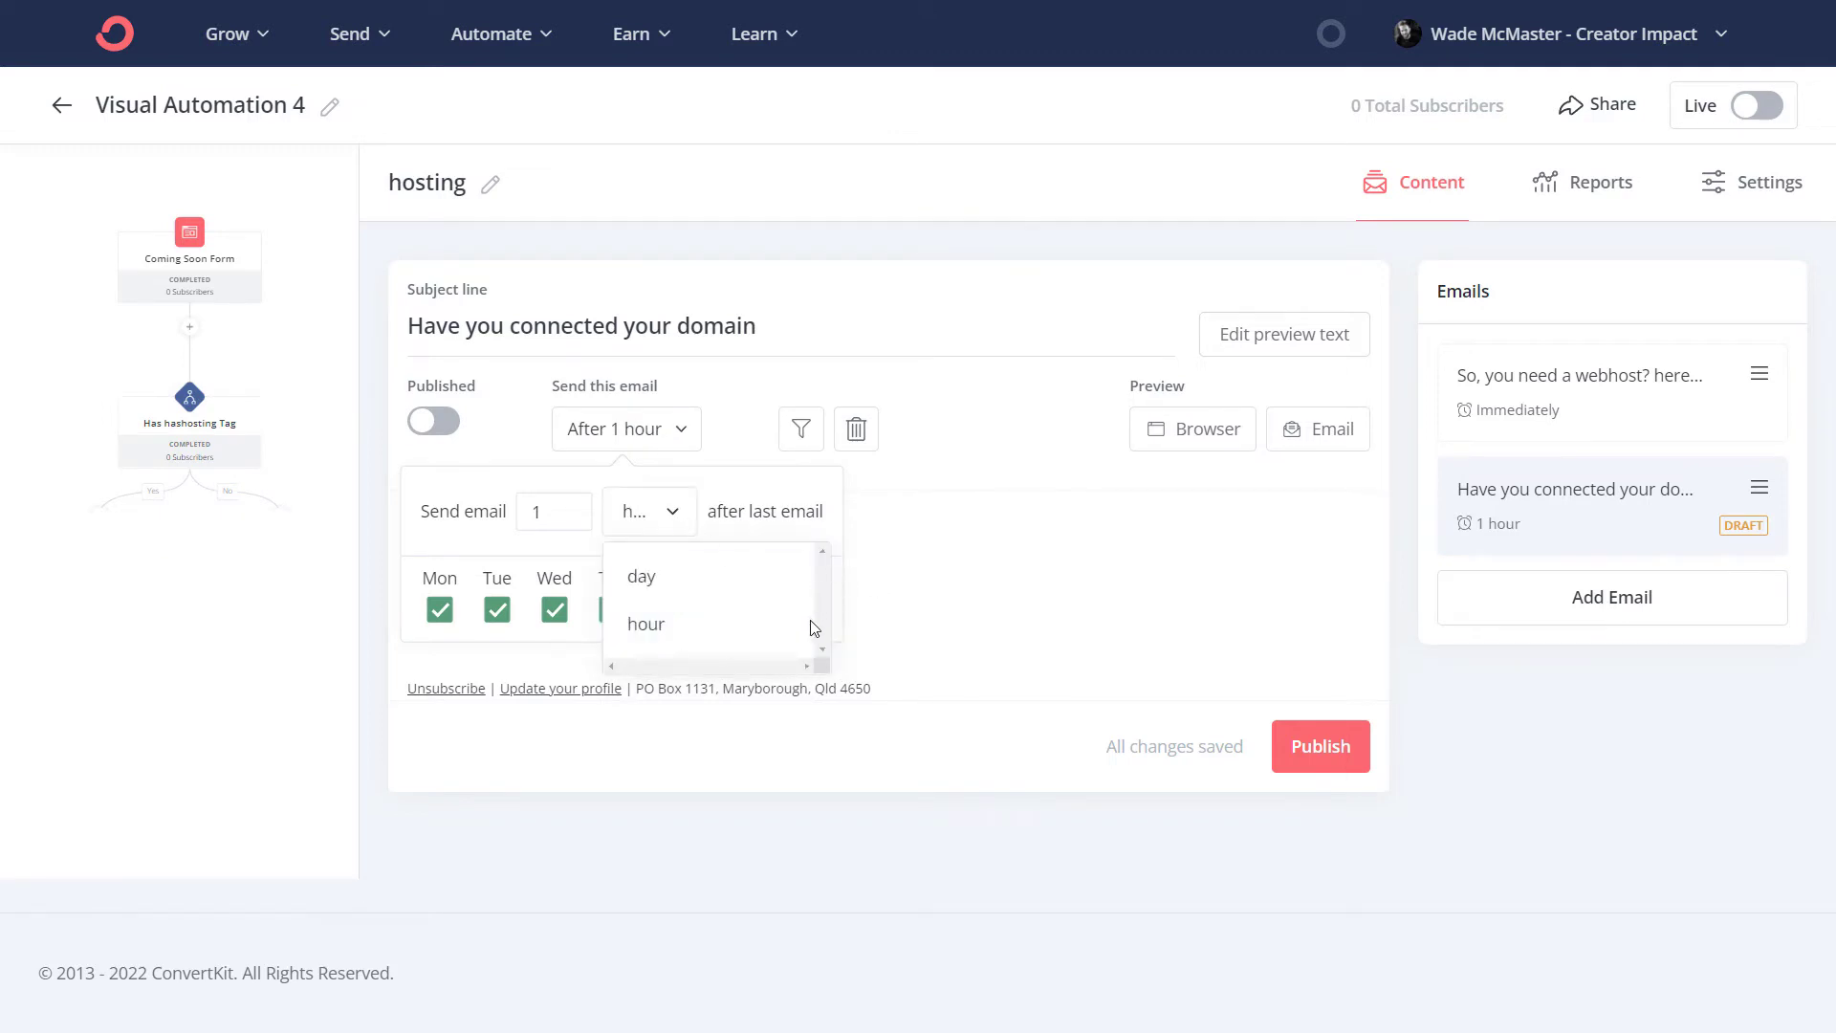
left_click(956, 692)
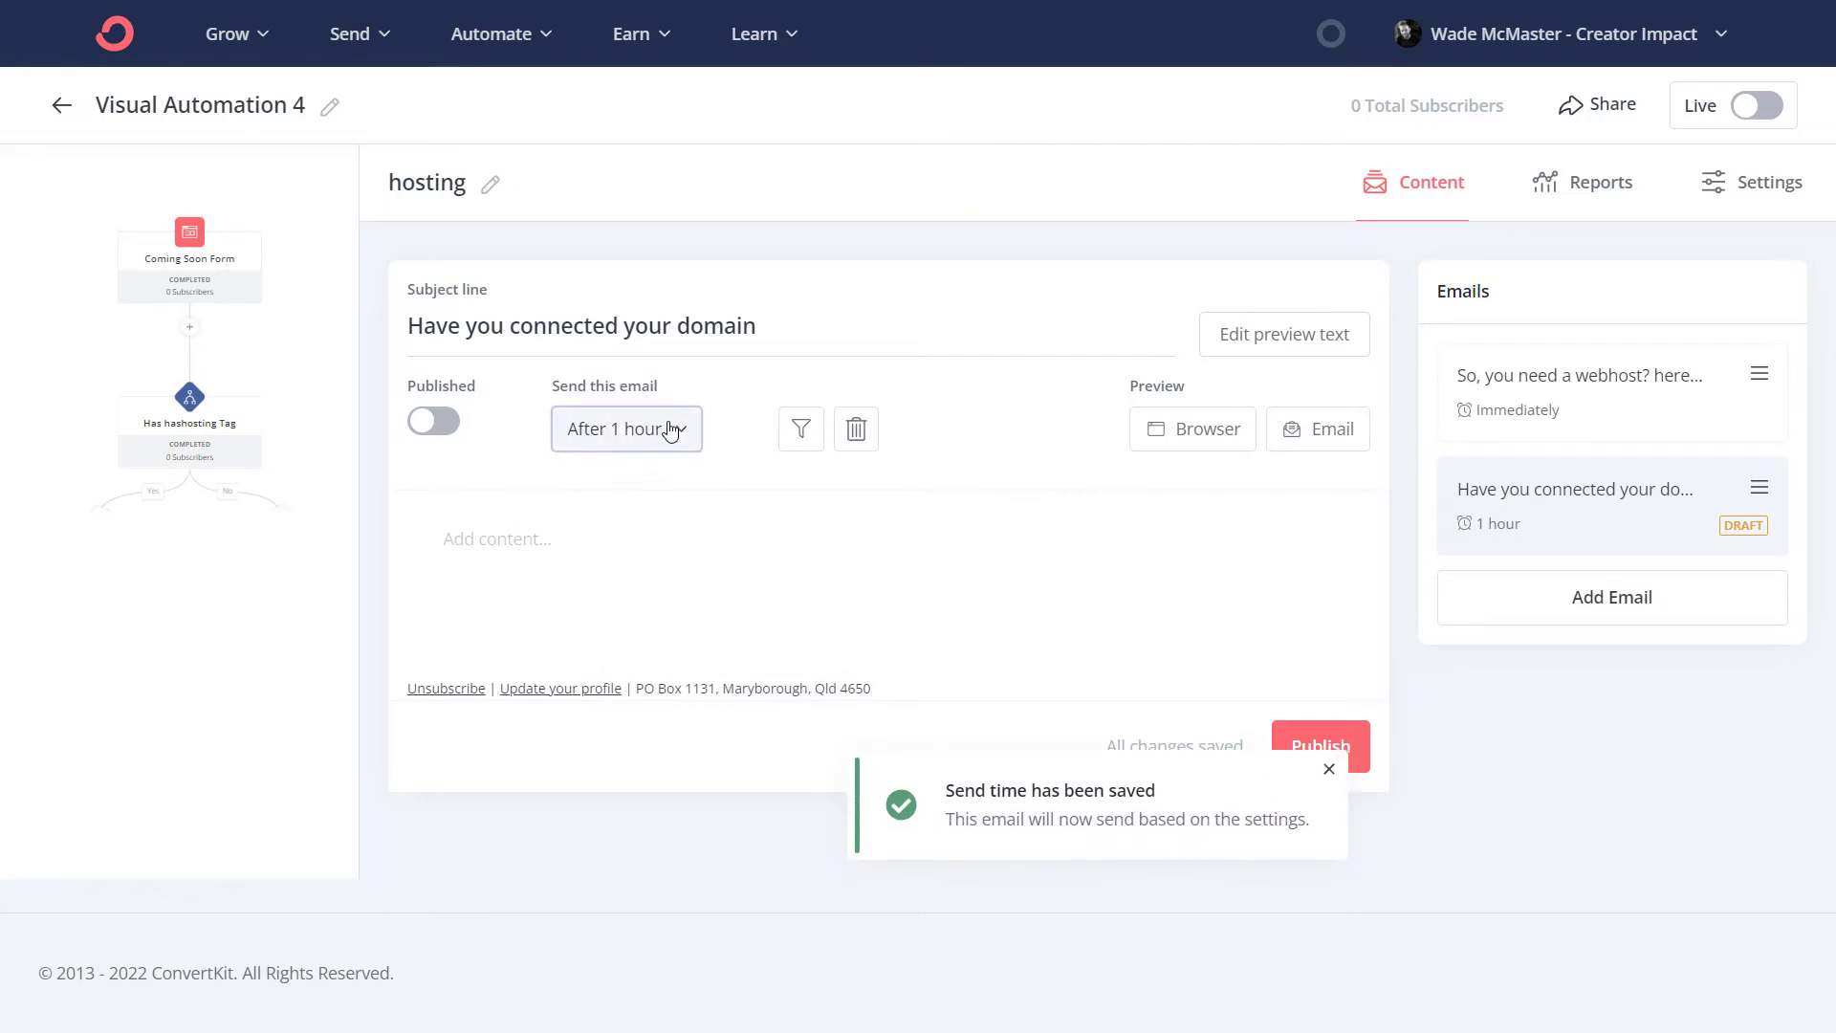
left_click(638, 537)
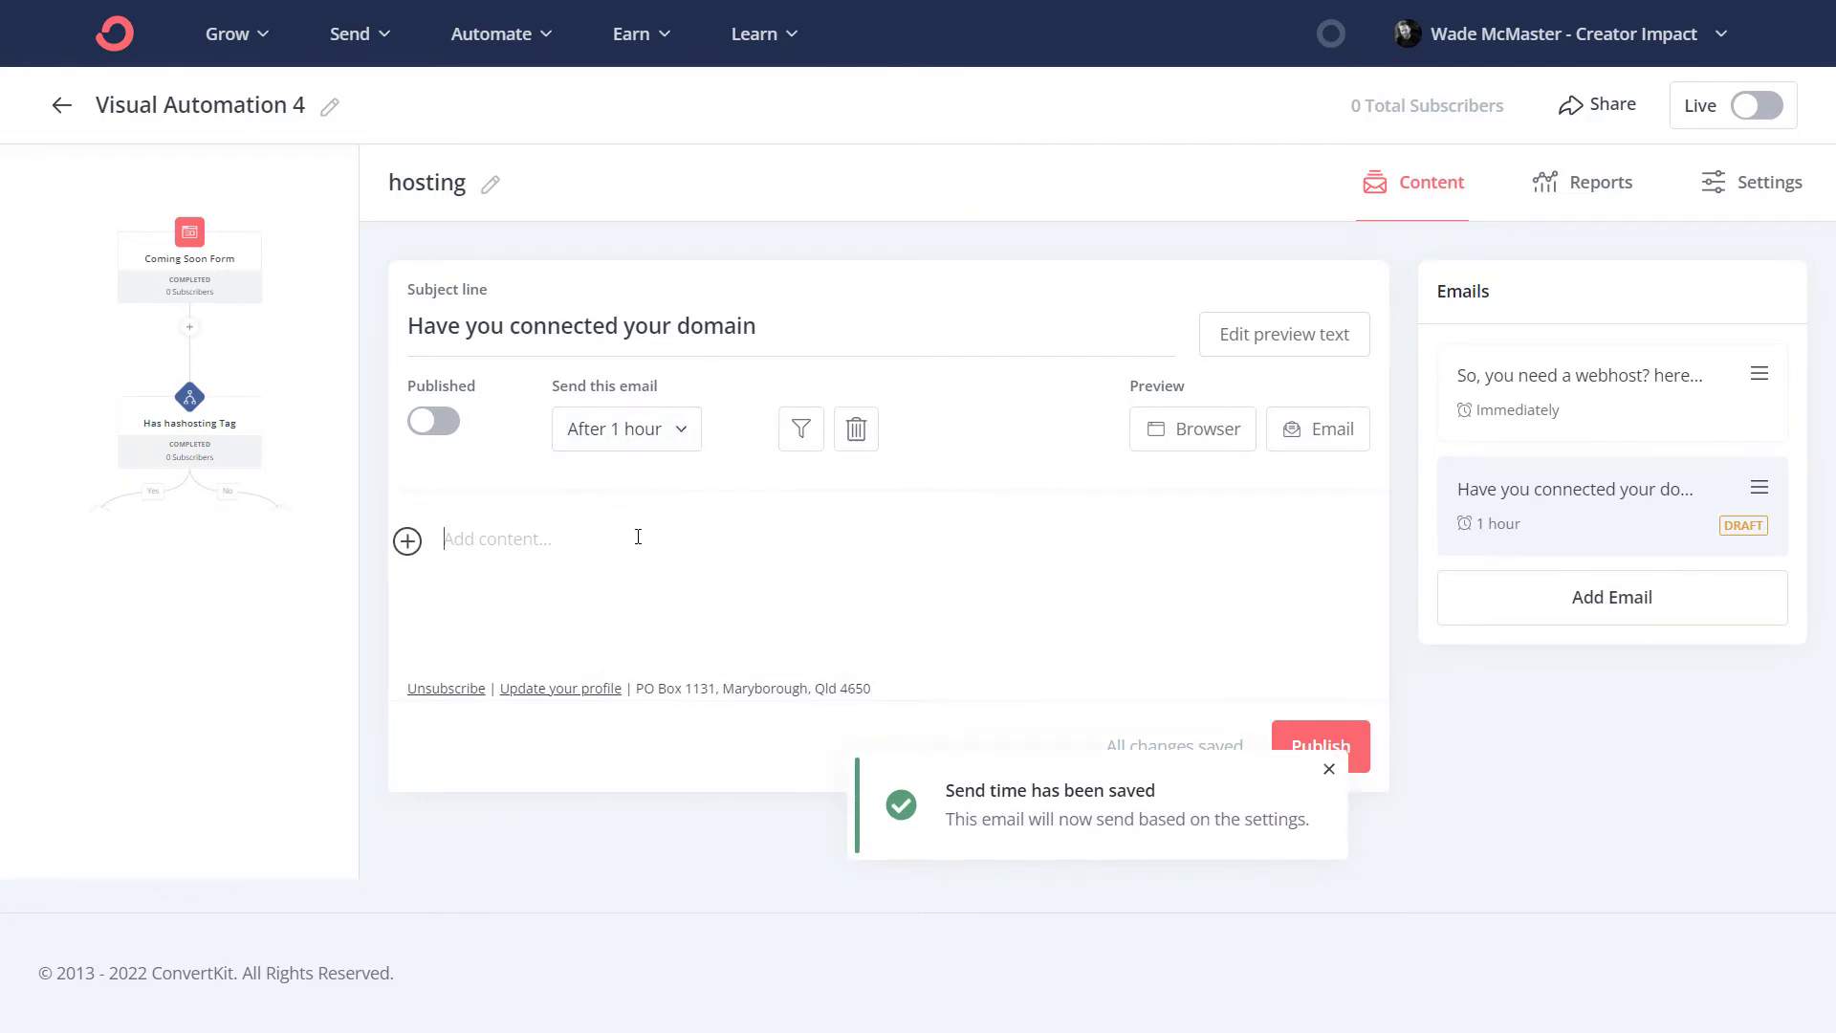
type("Hi there,")
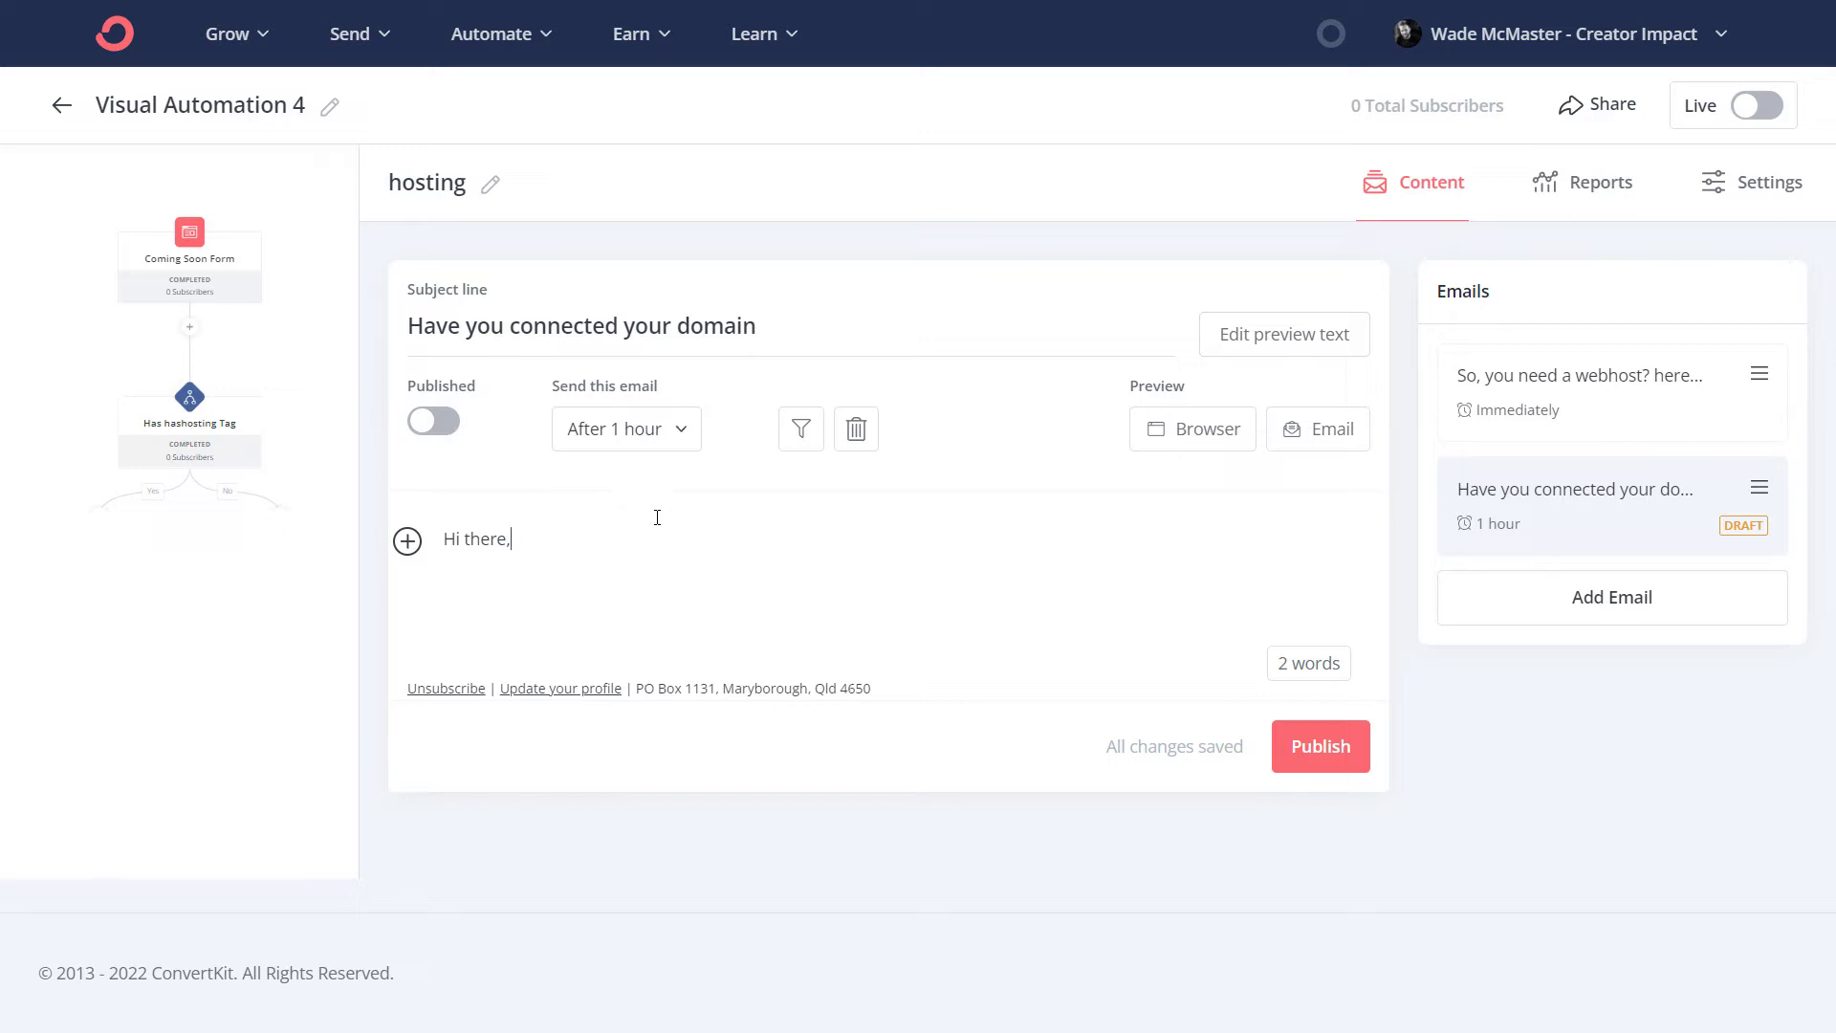
- Start a filter excluding subscribers from the second email, matching any condition, with the condition Subscribed to tags
left_click(806, 435)
left_click(777, 571)
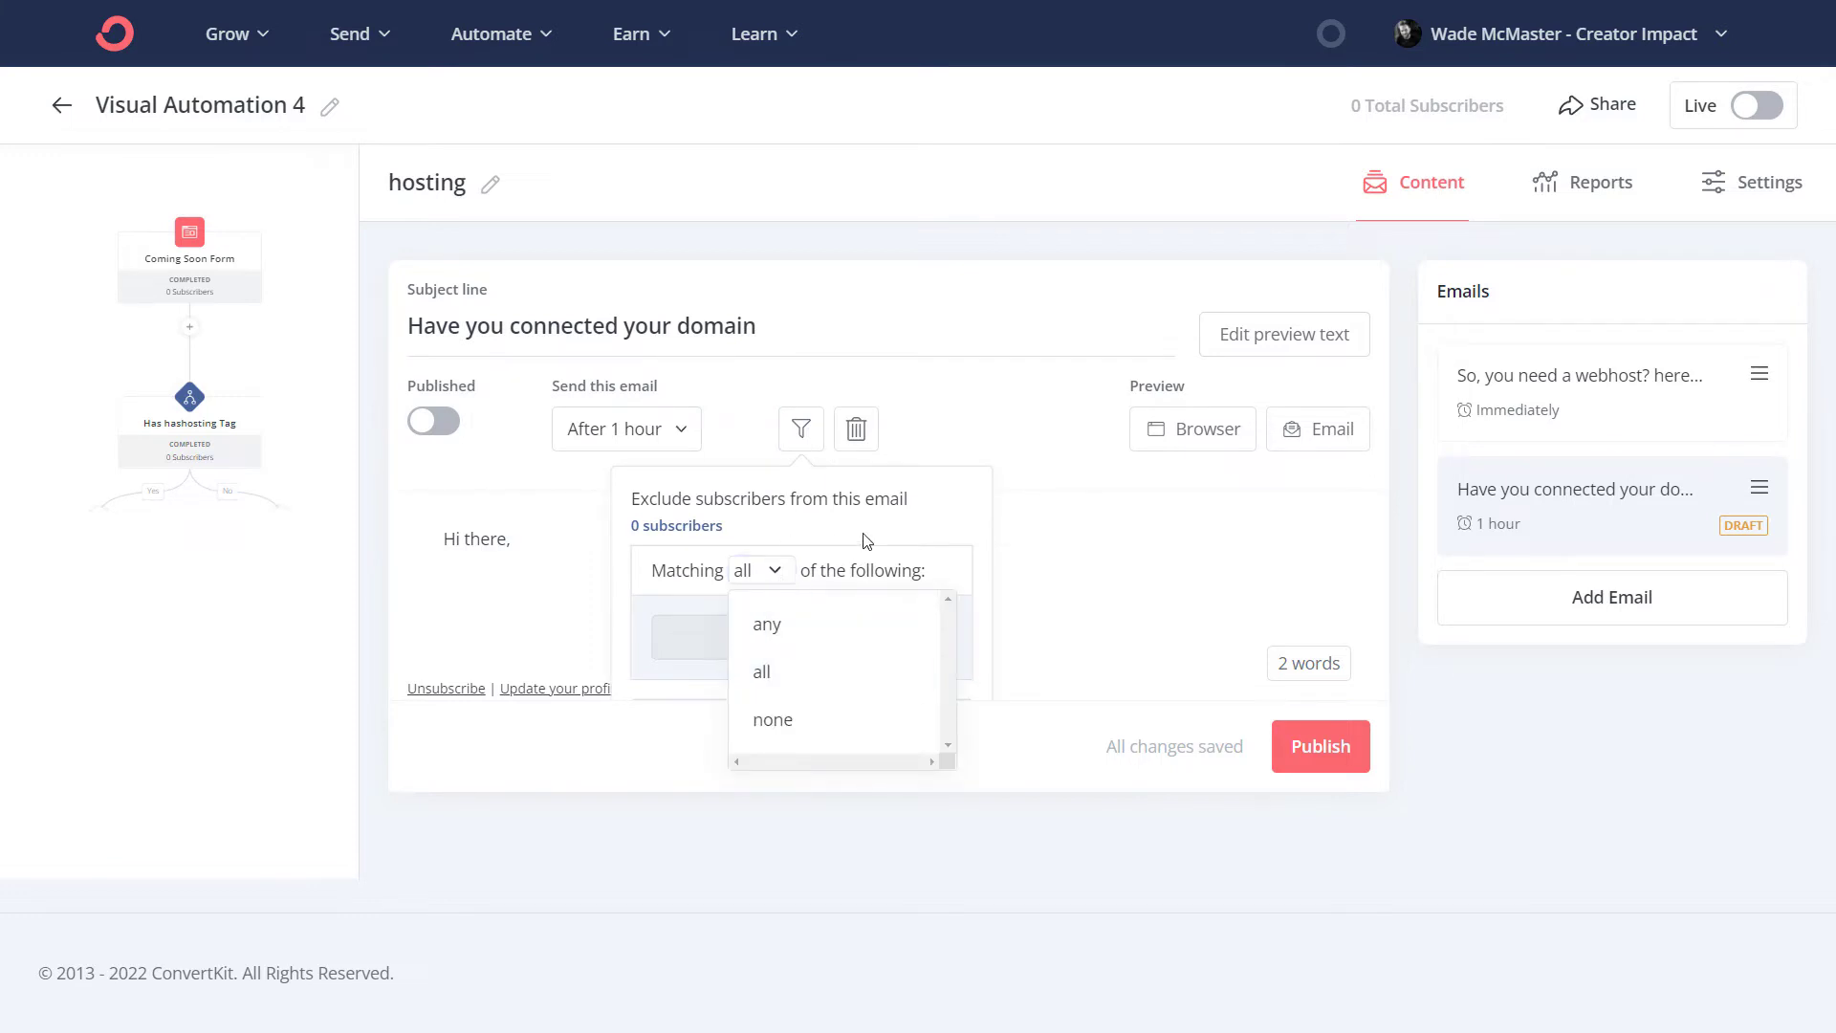
left_click(839, 638)
left_click(824, 635)
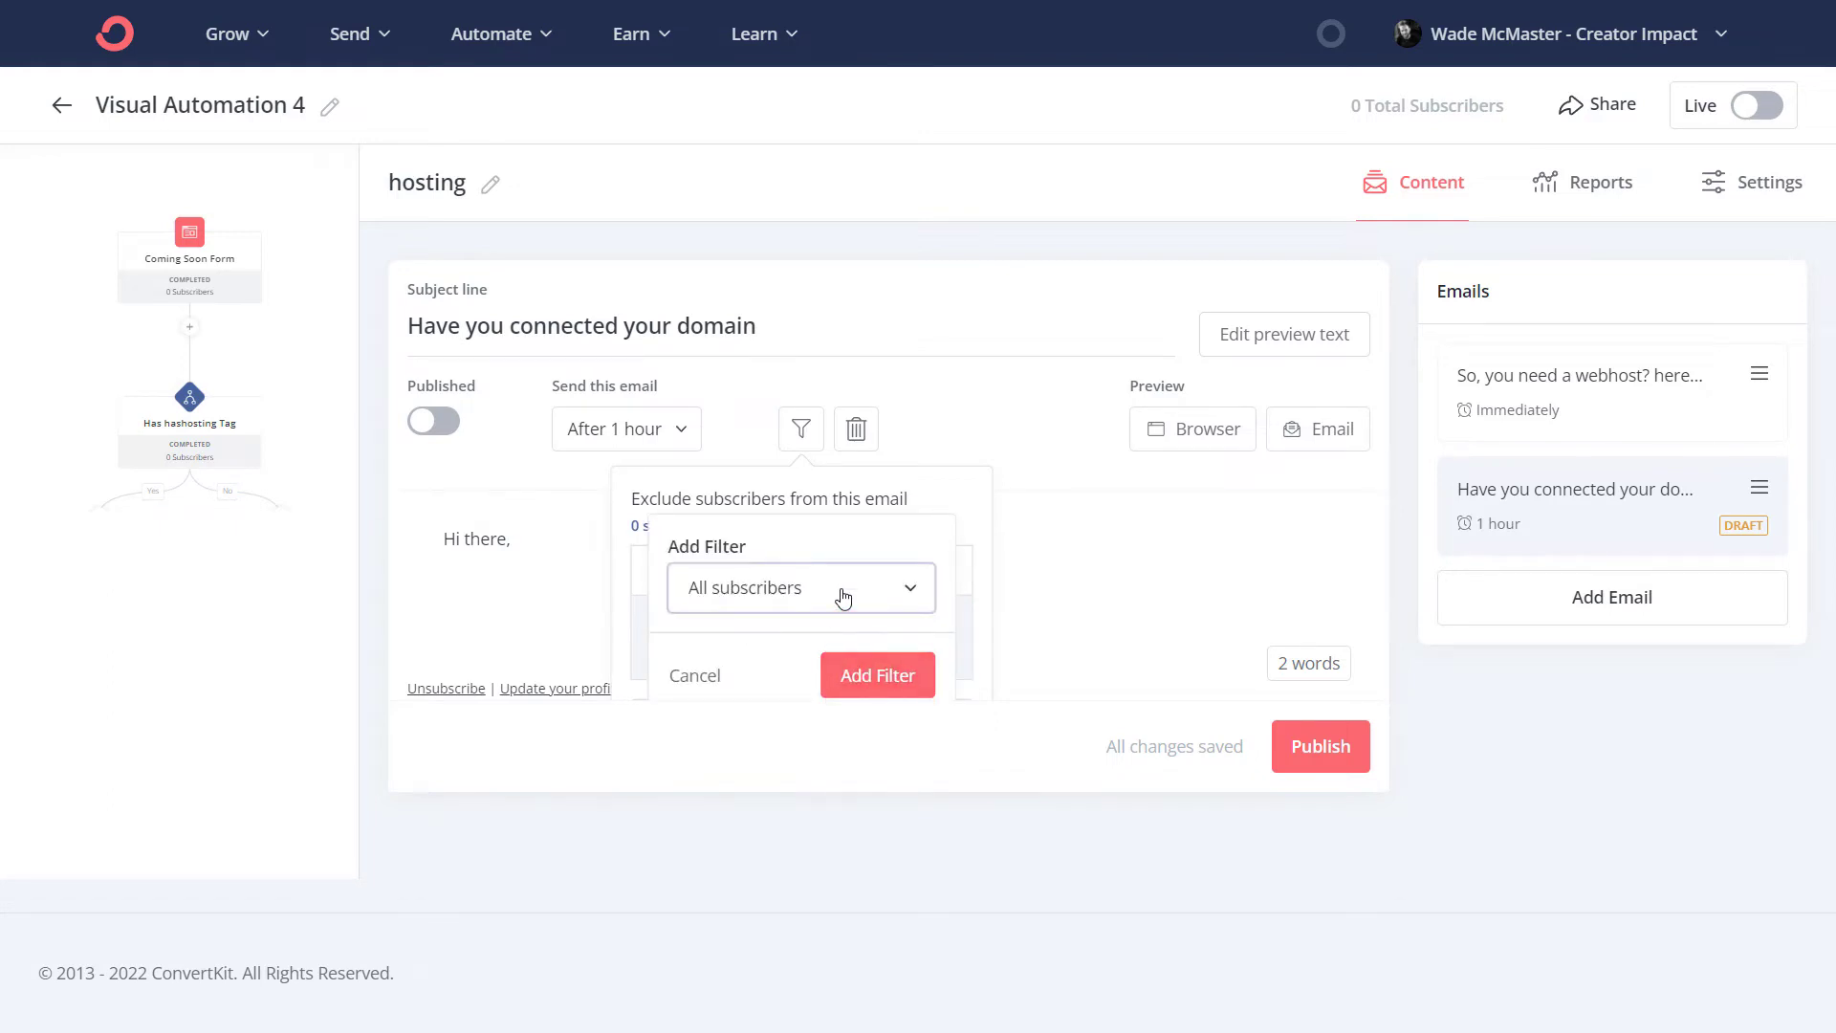
left_click(843, 597)
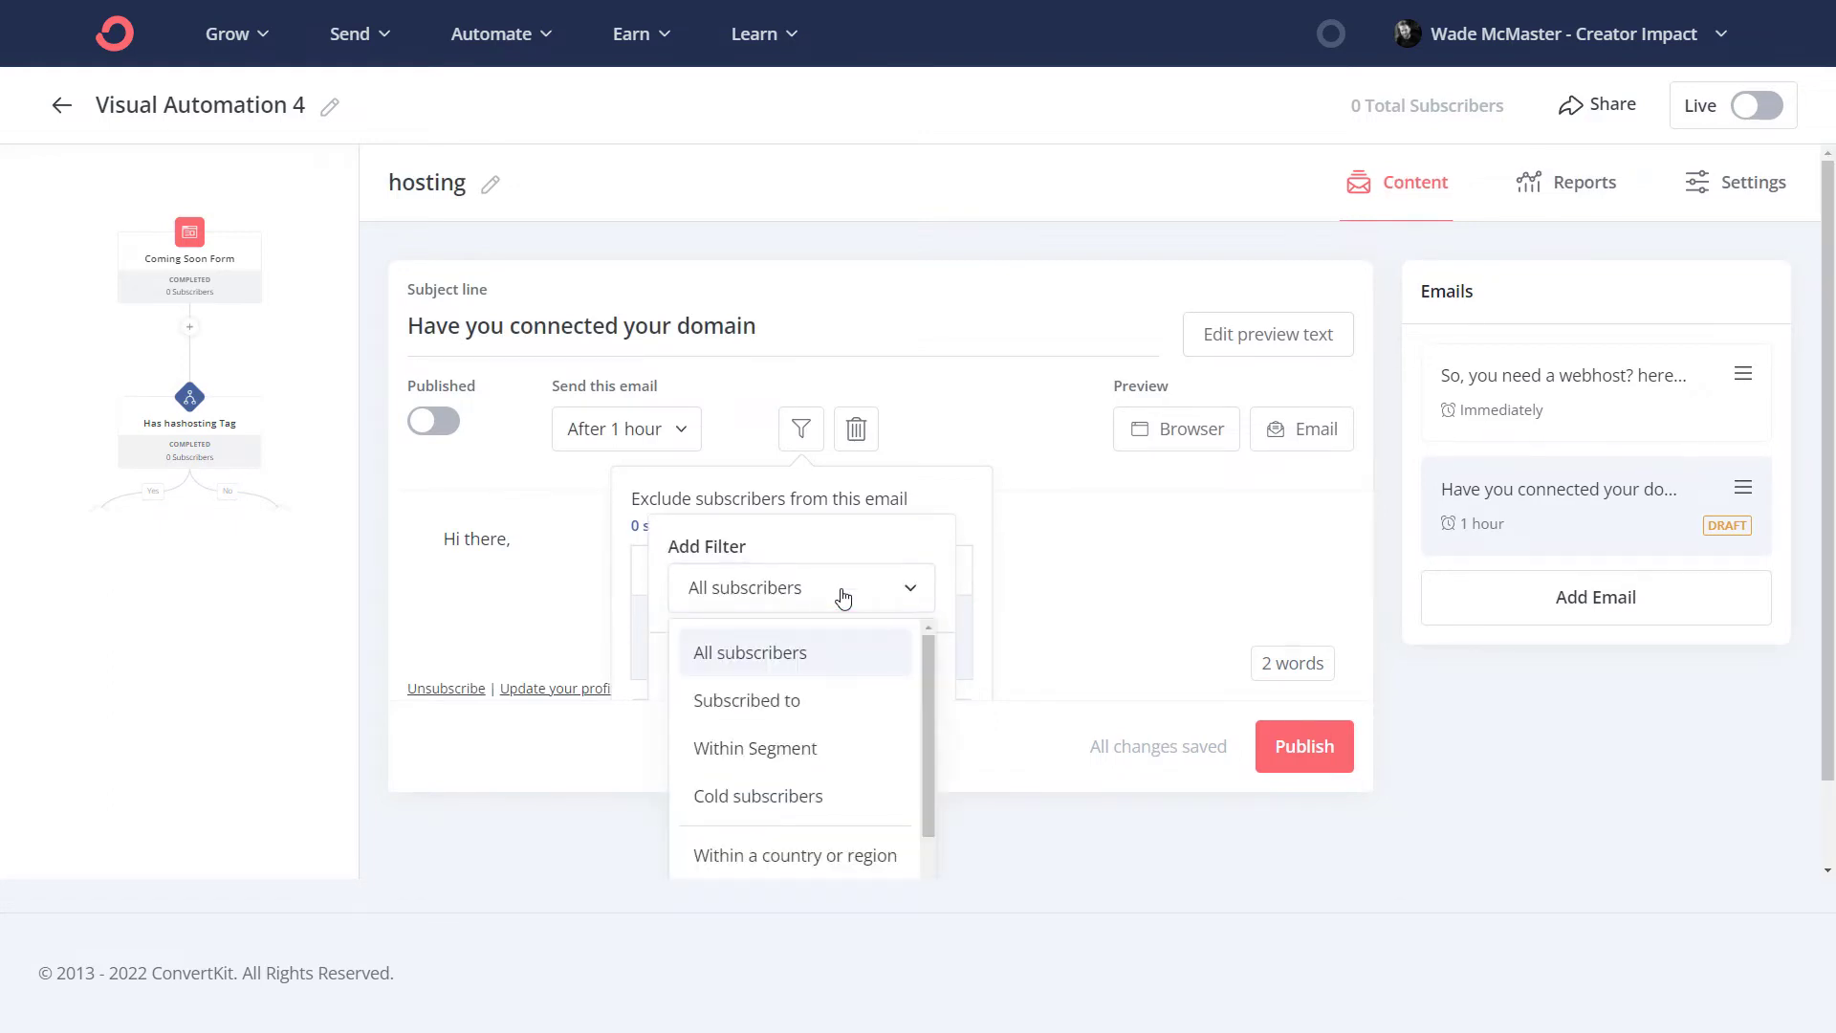
left_click(846, 717)
left_click(762, 651)
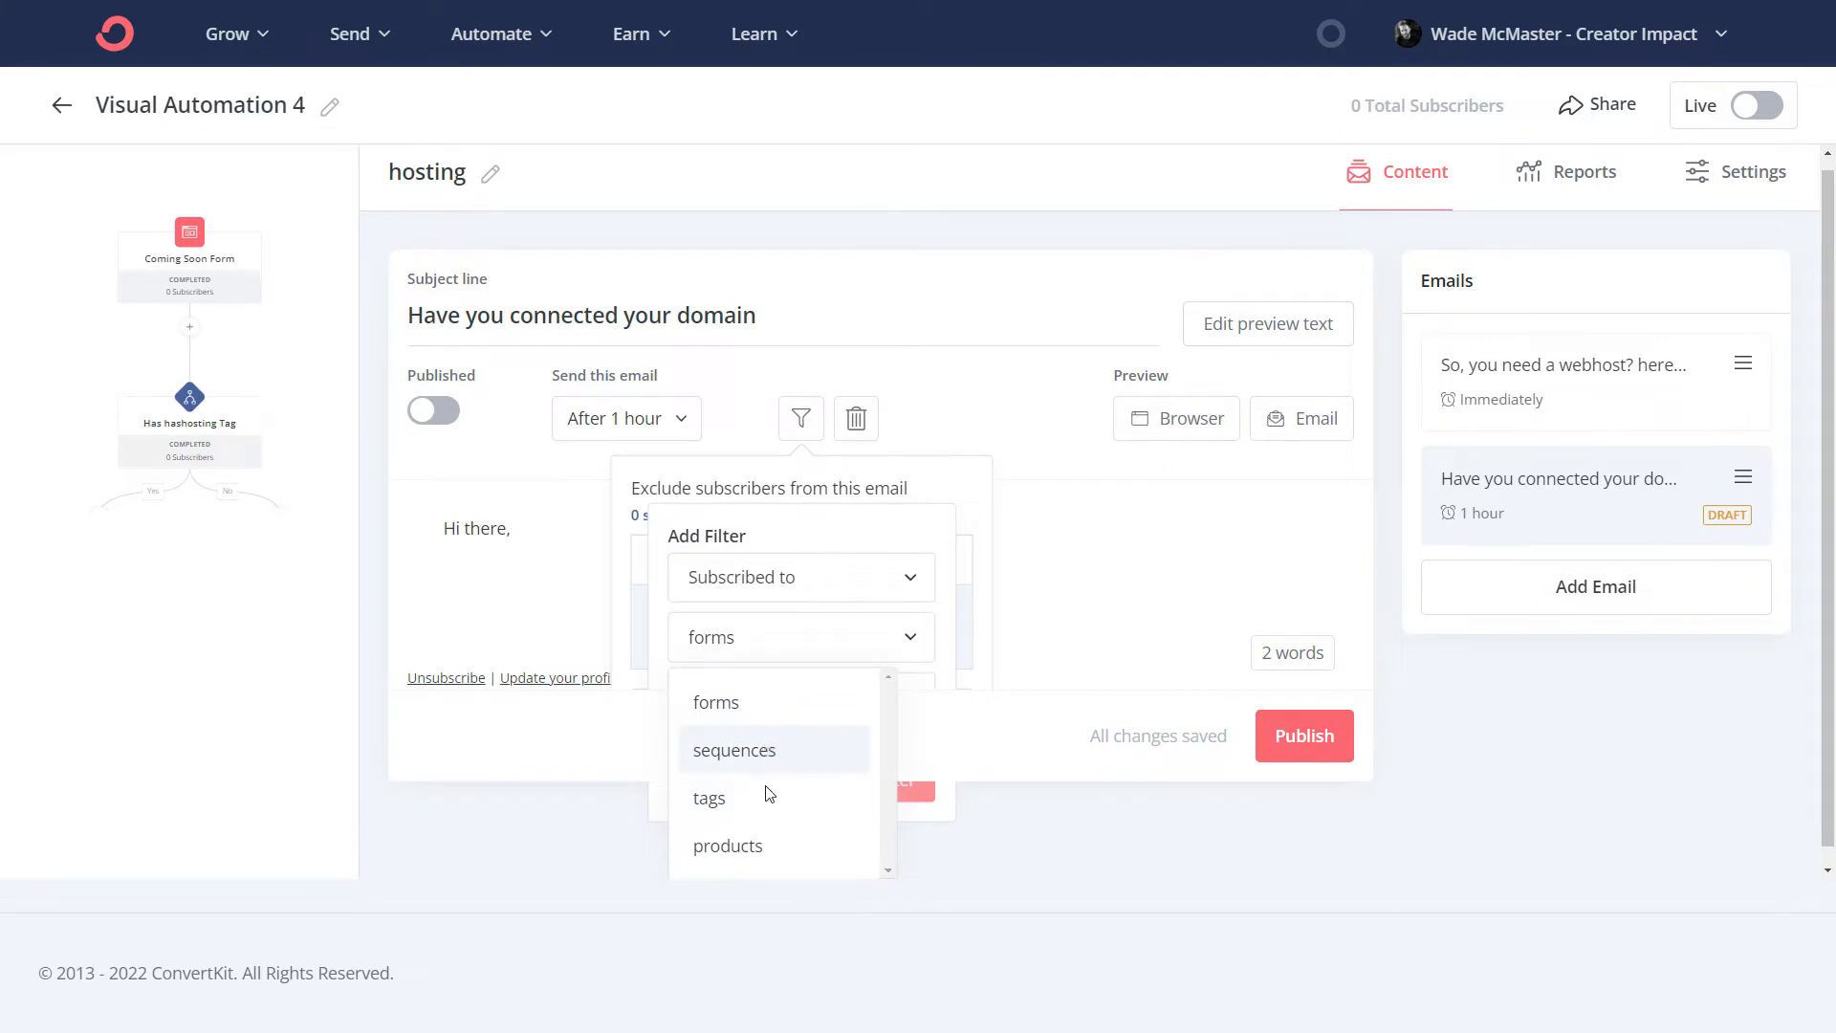
left_click(768, 796)
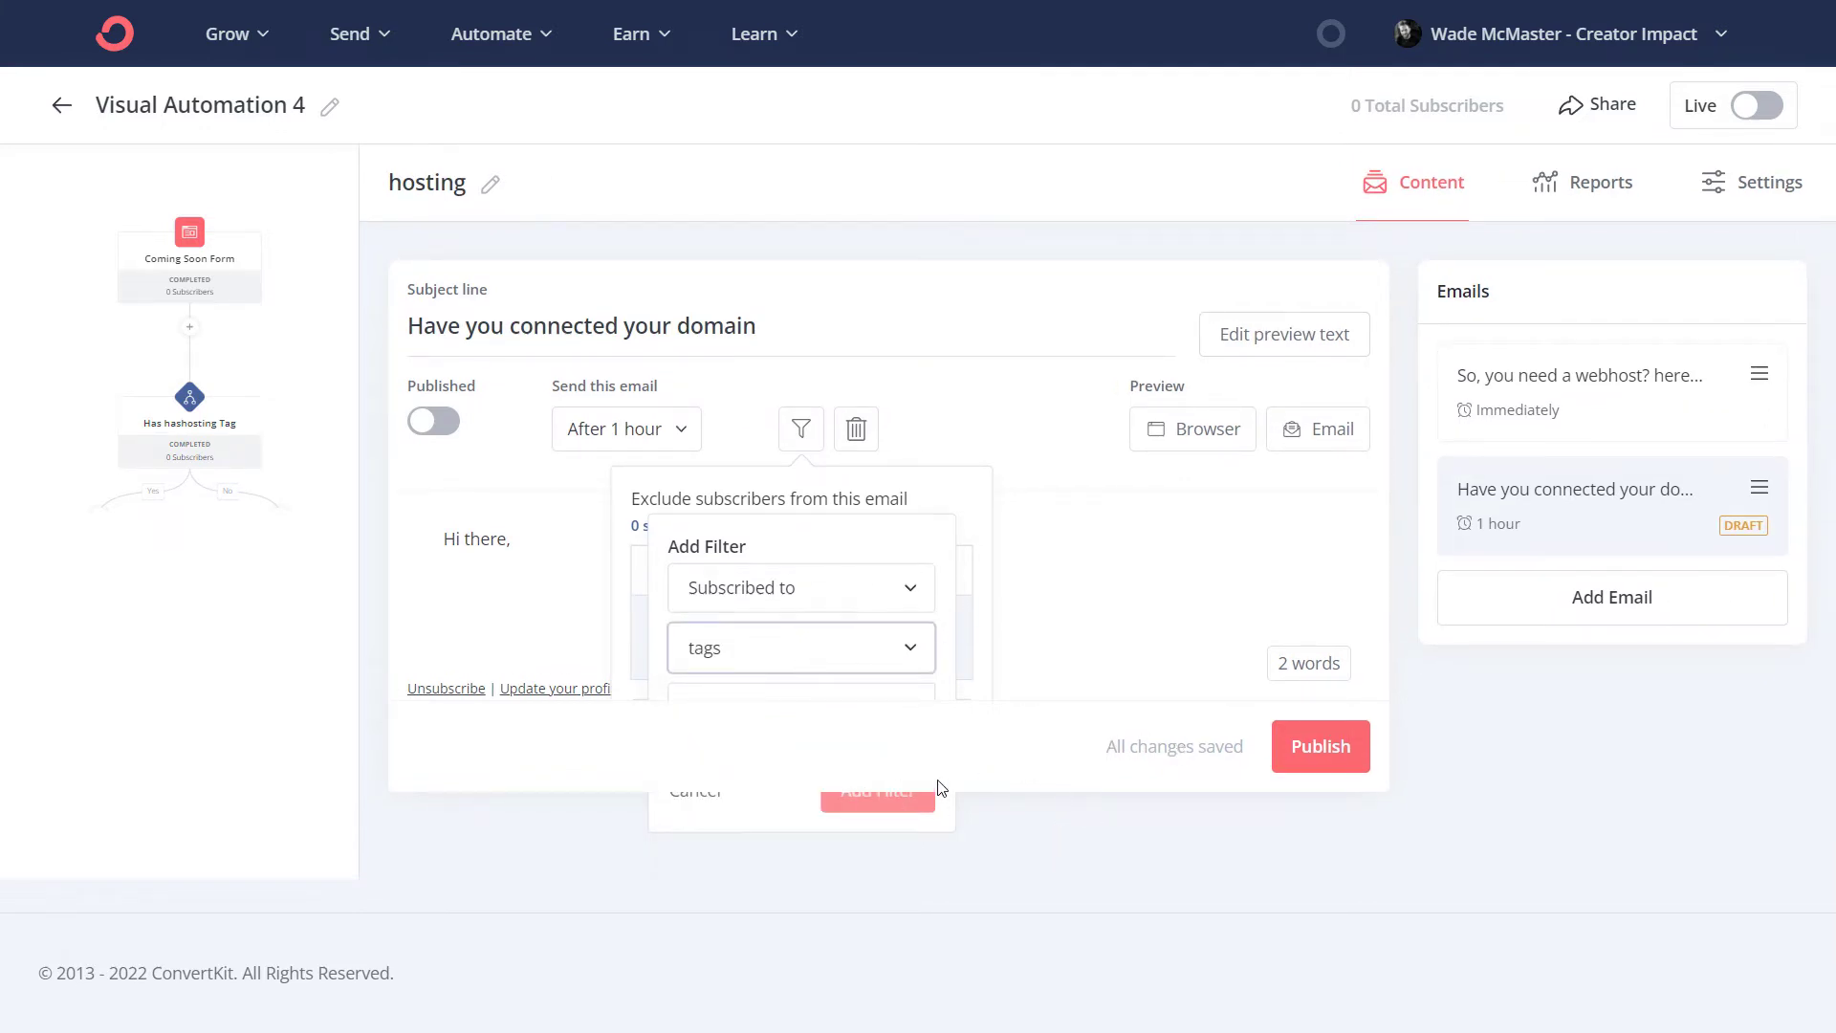
- Examine the matching options and condition types available for the second email's subscriber exclusion filter, leaving it without conditions
key("ctrl+minus")
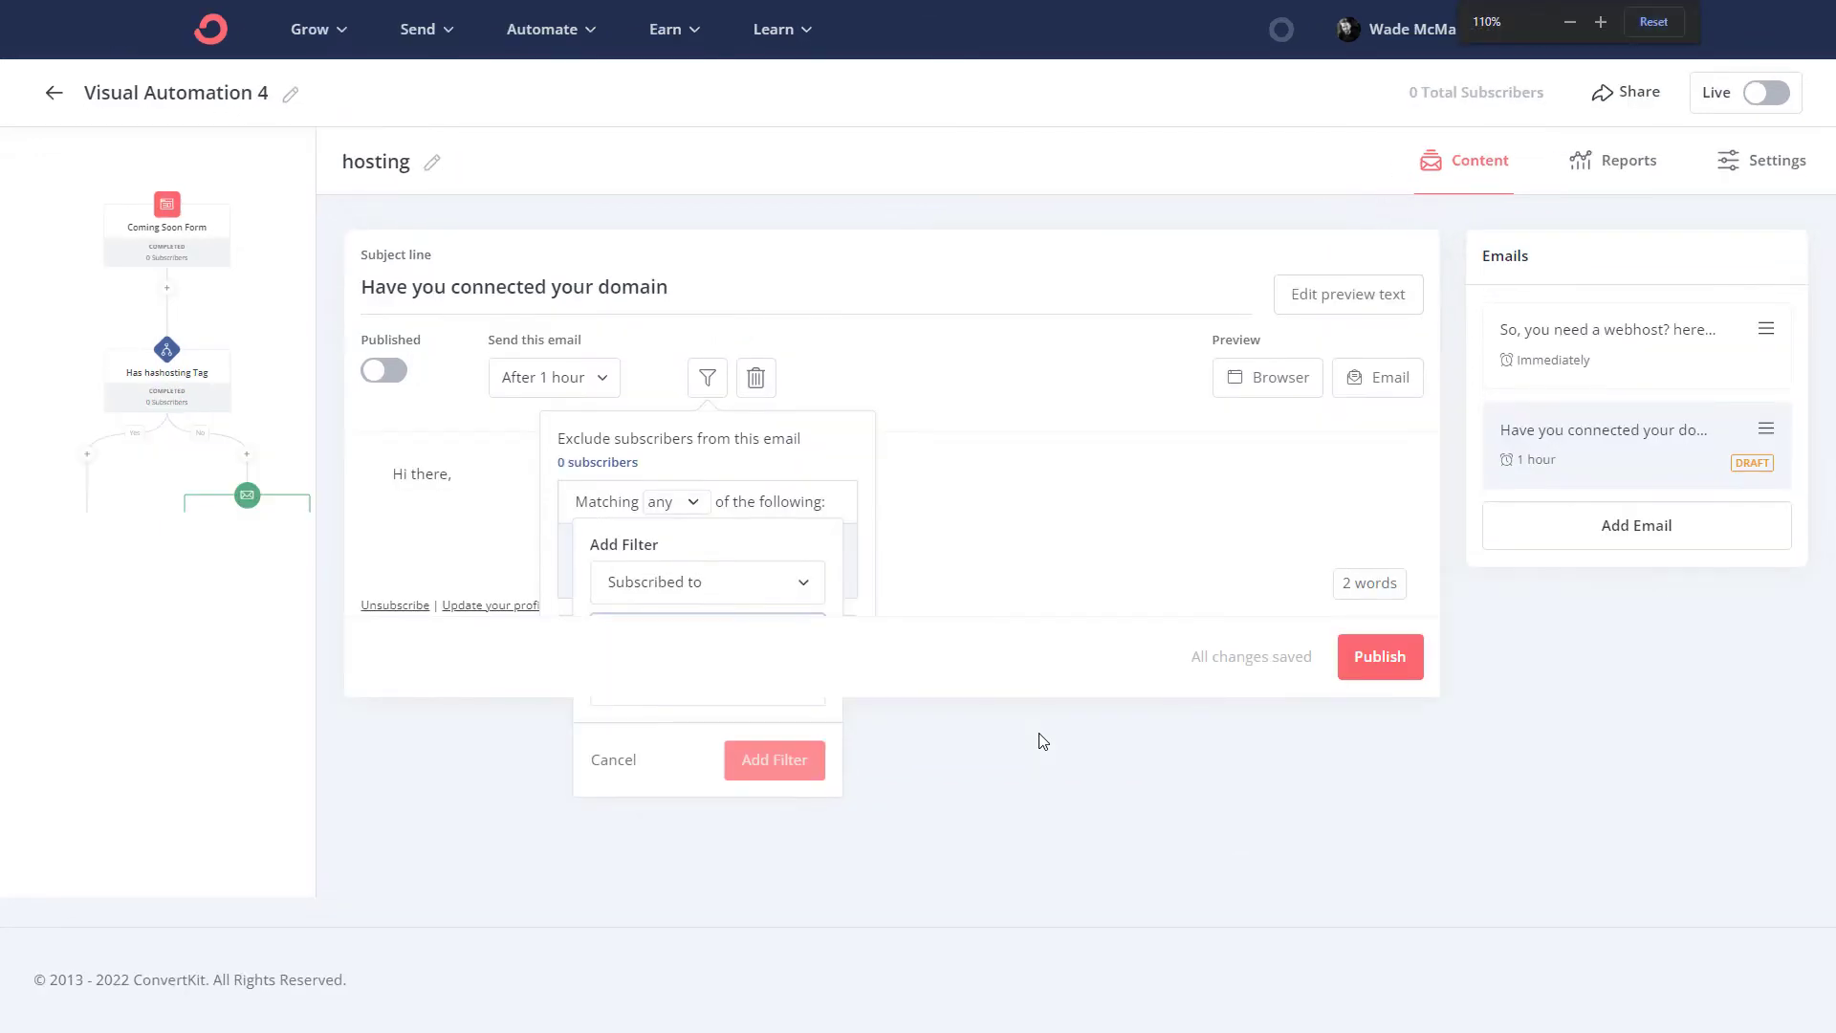
left_click(687, 501)
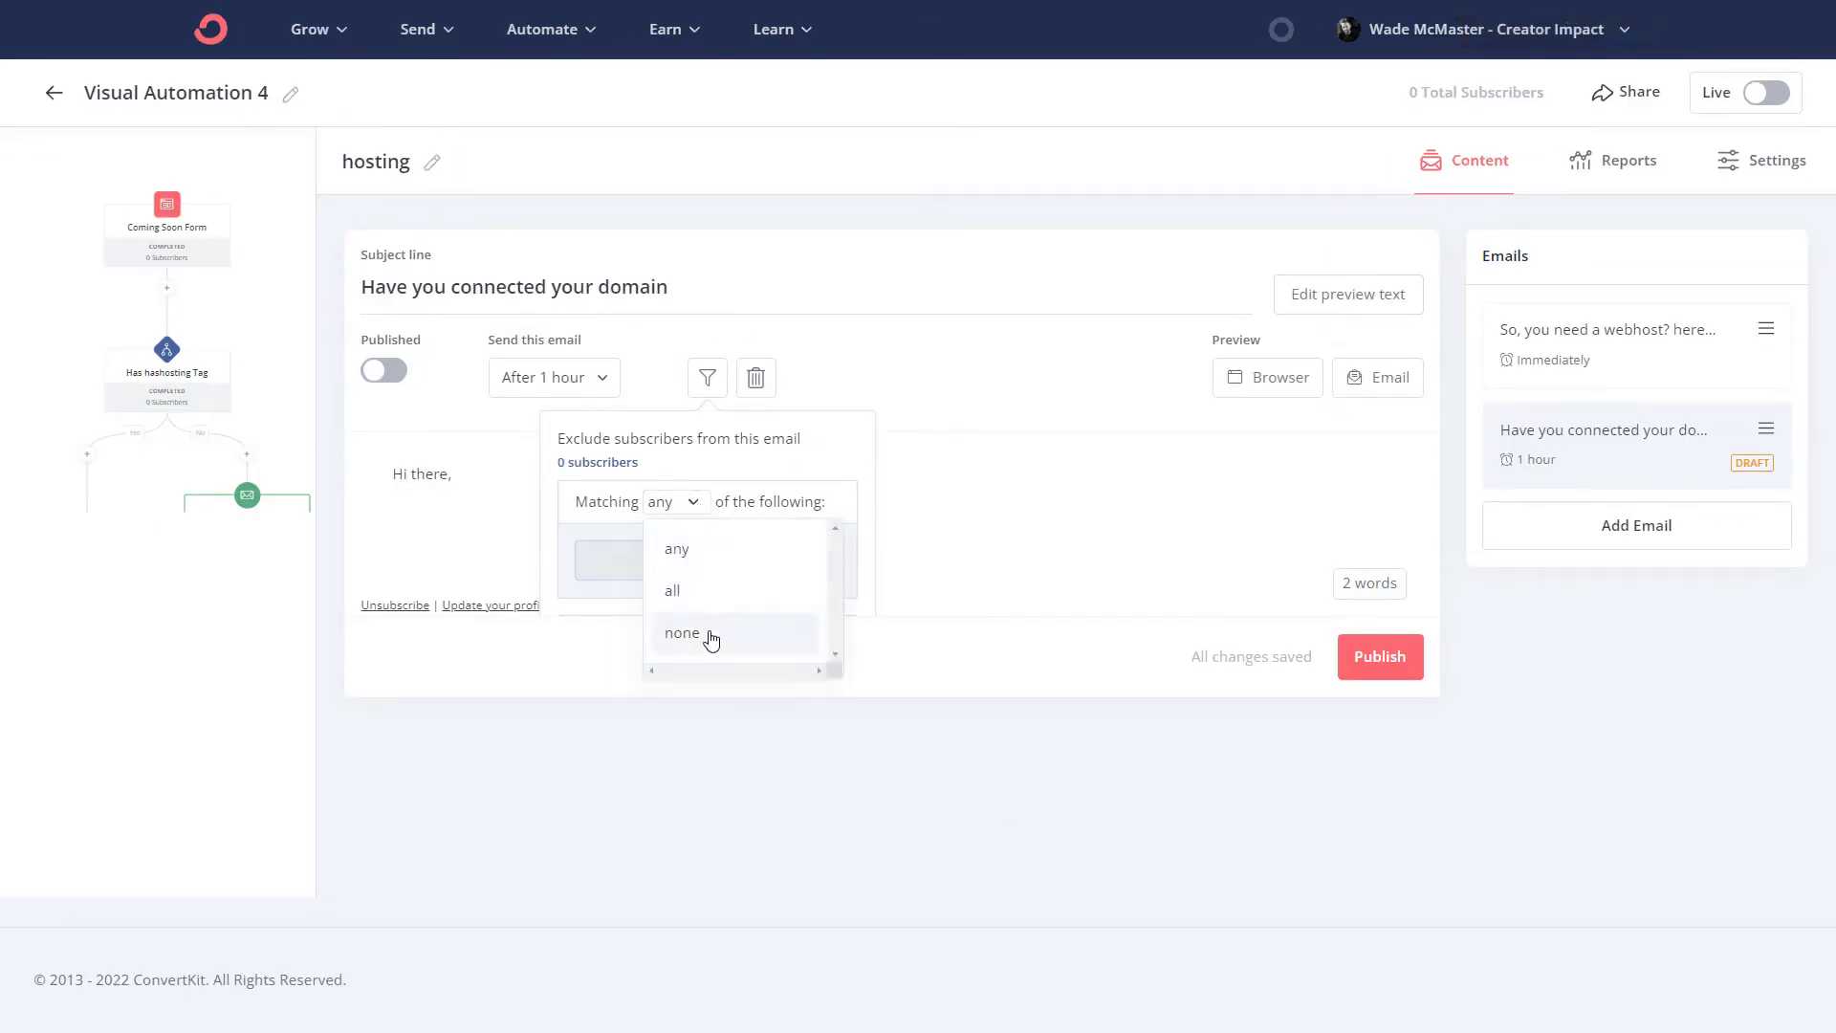
left_click(715, 551)
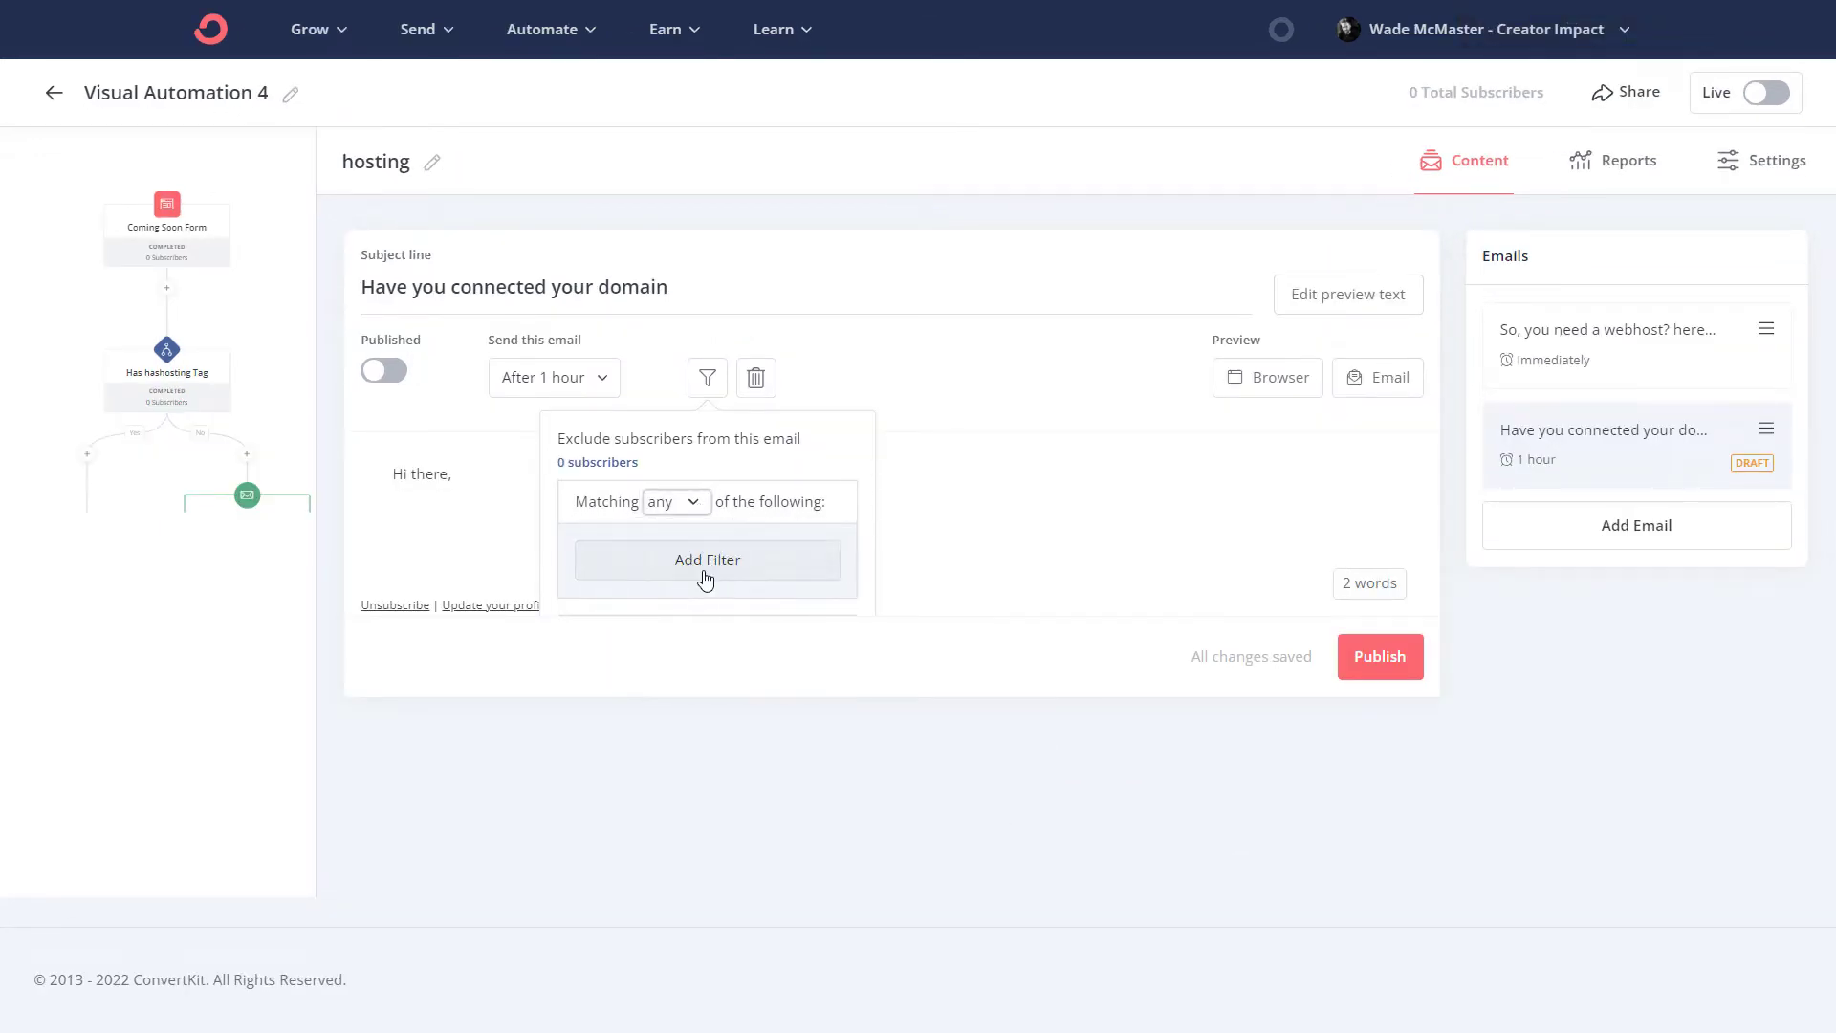
left_click(704, 579)
left_click(715, 593)
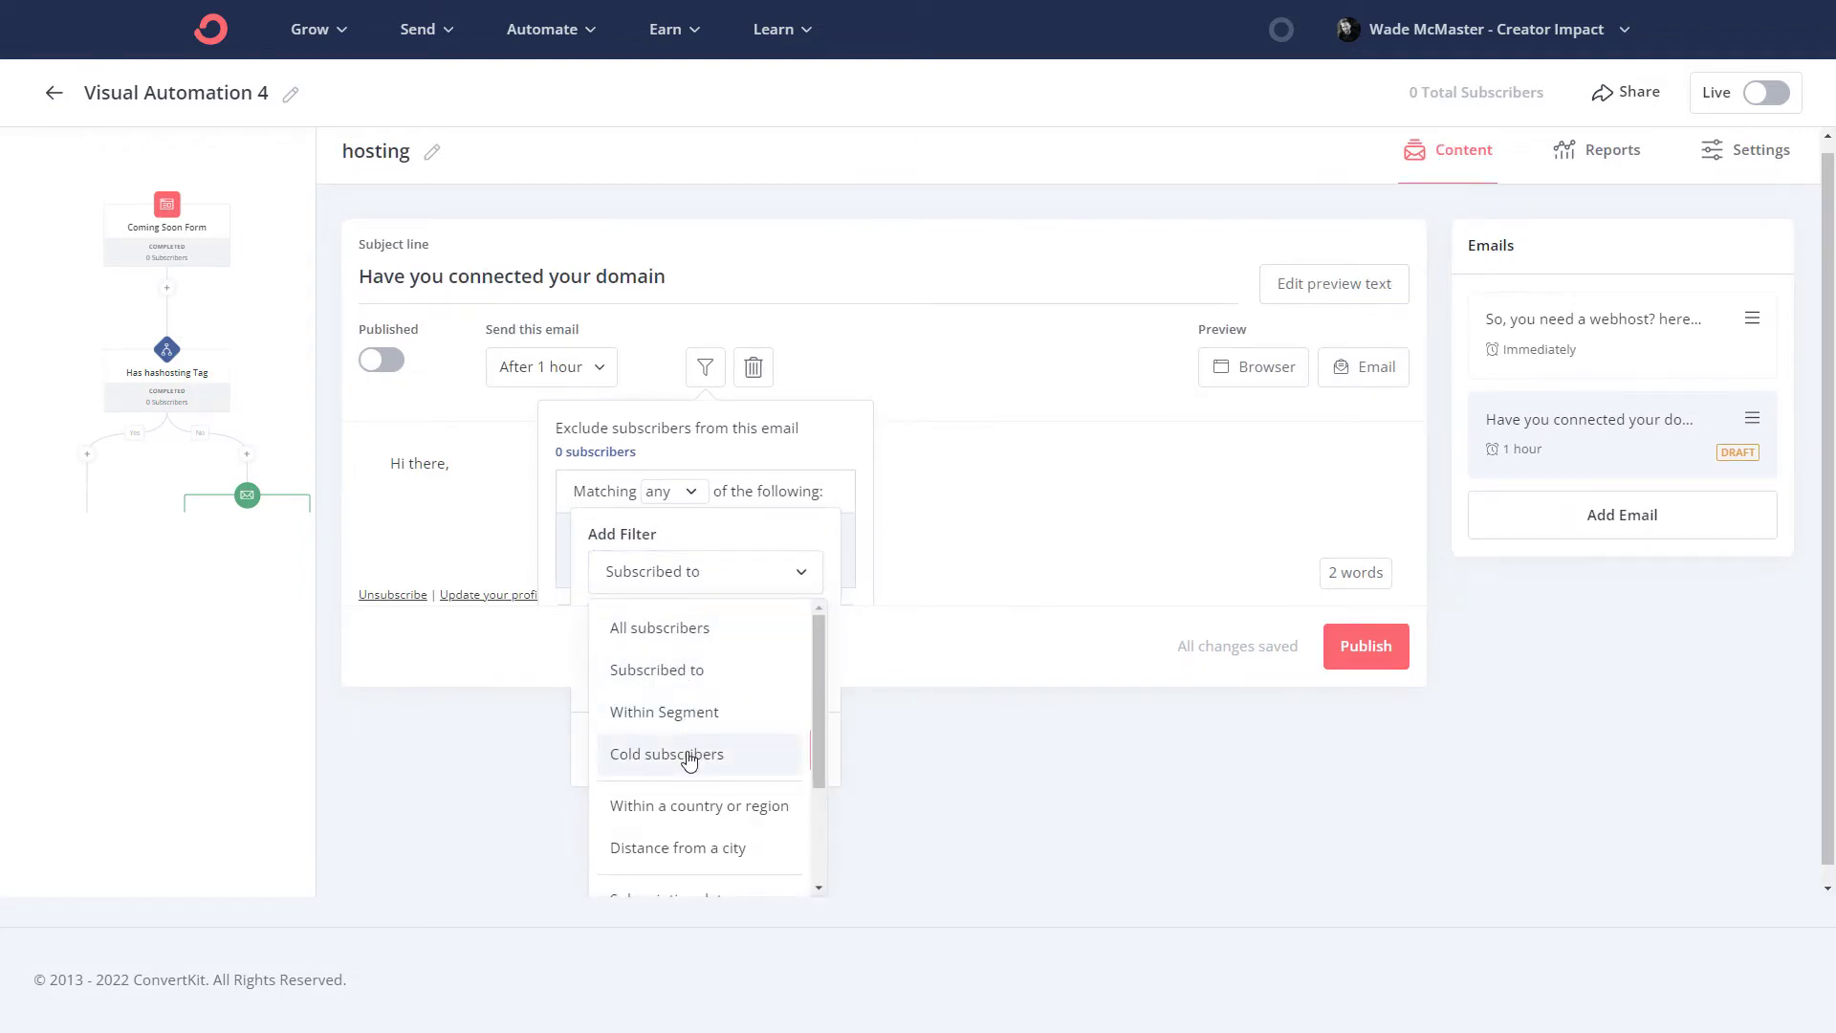
scroll(681, 755, "down", 2)
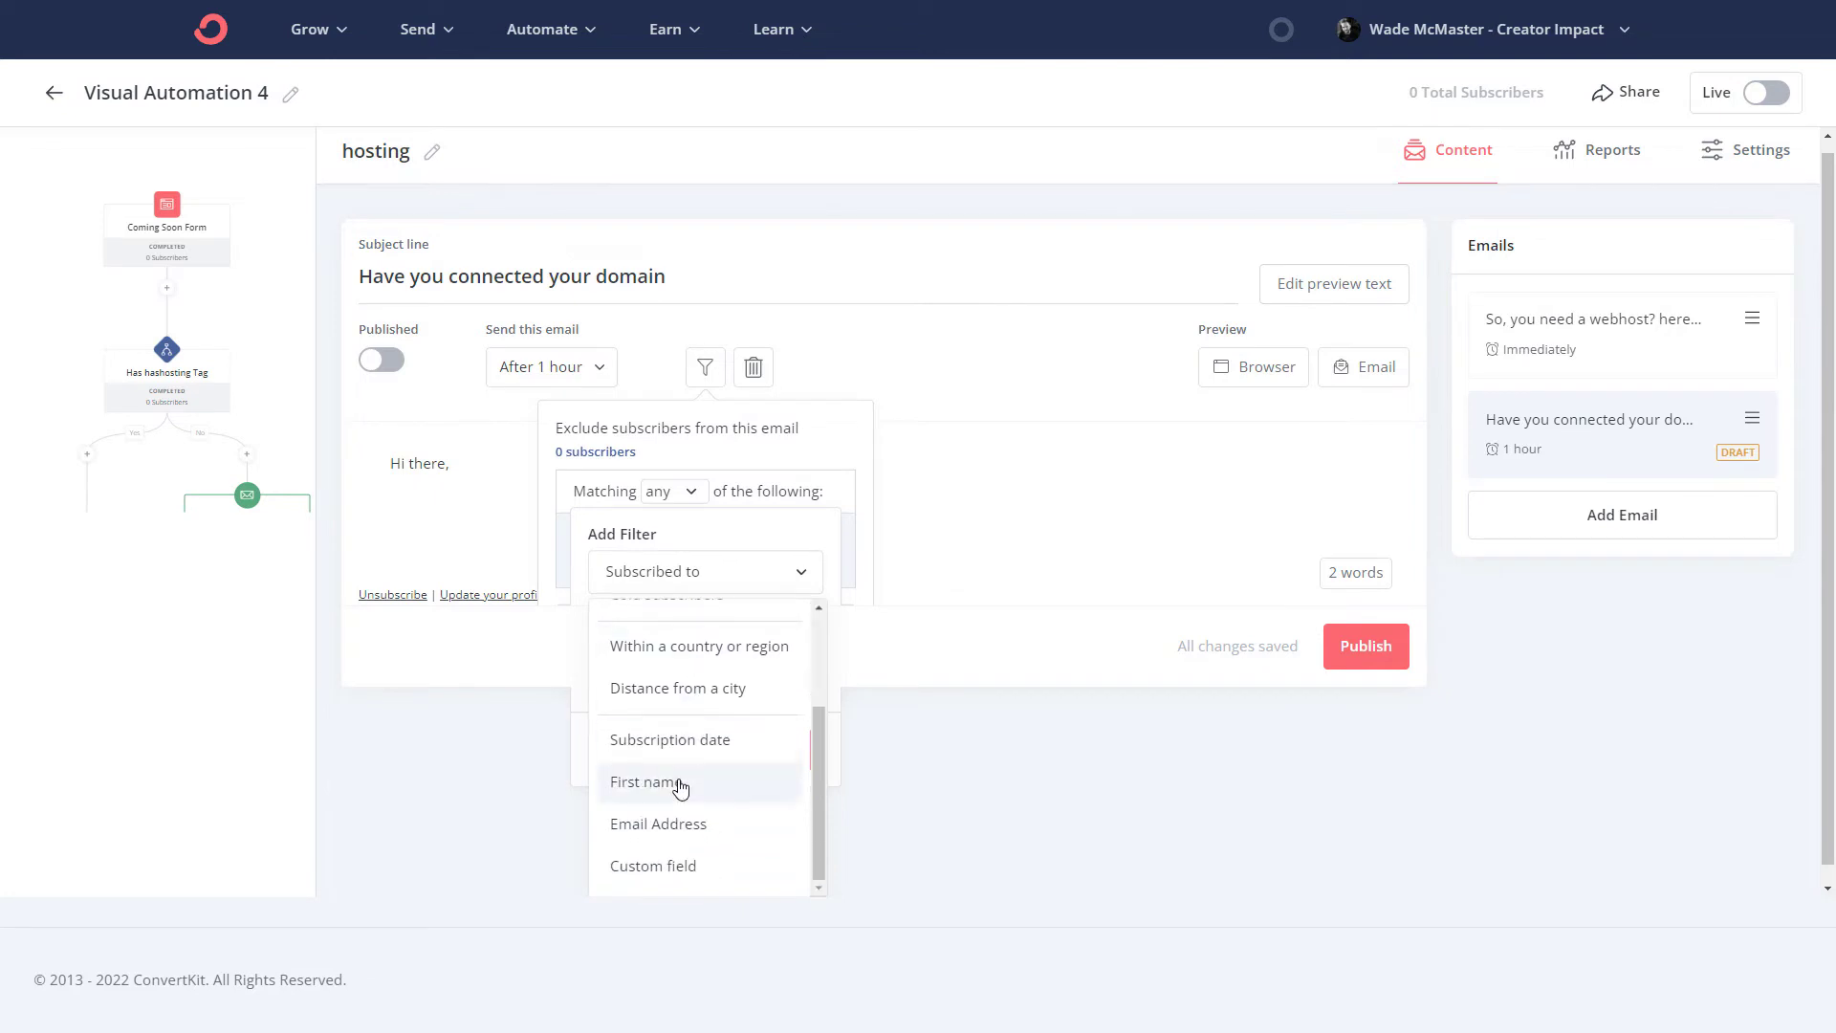
scroll(681, 736, "down", 1)
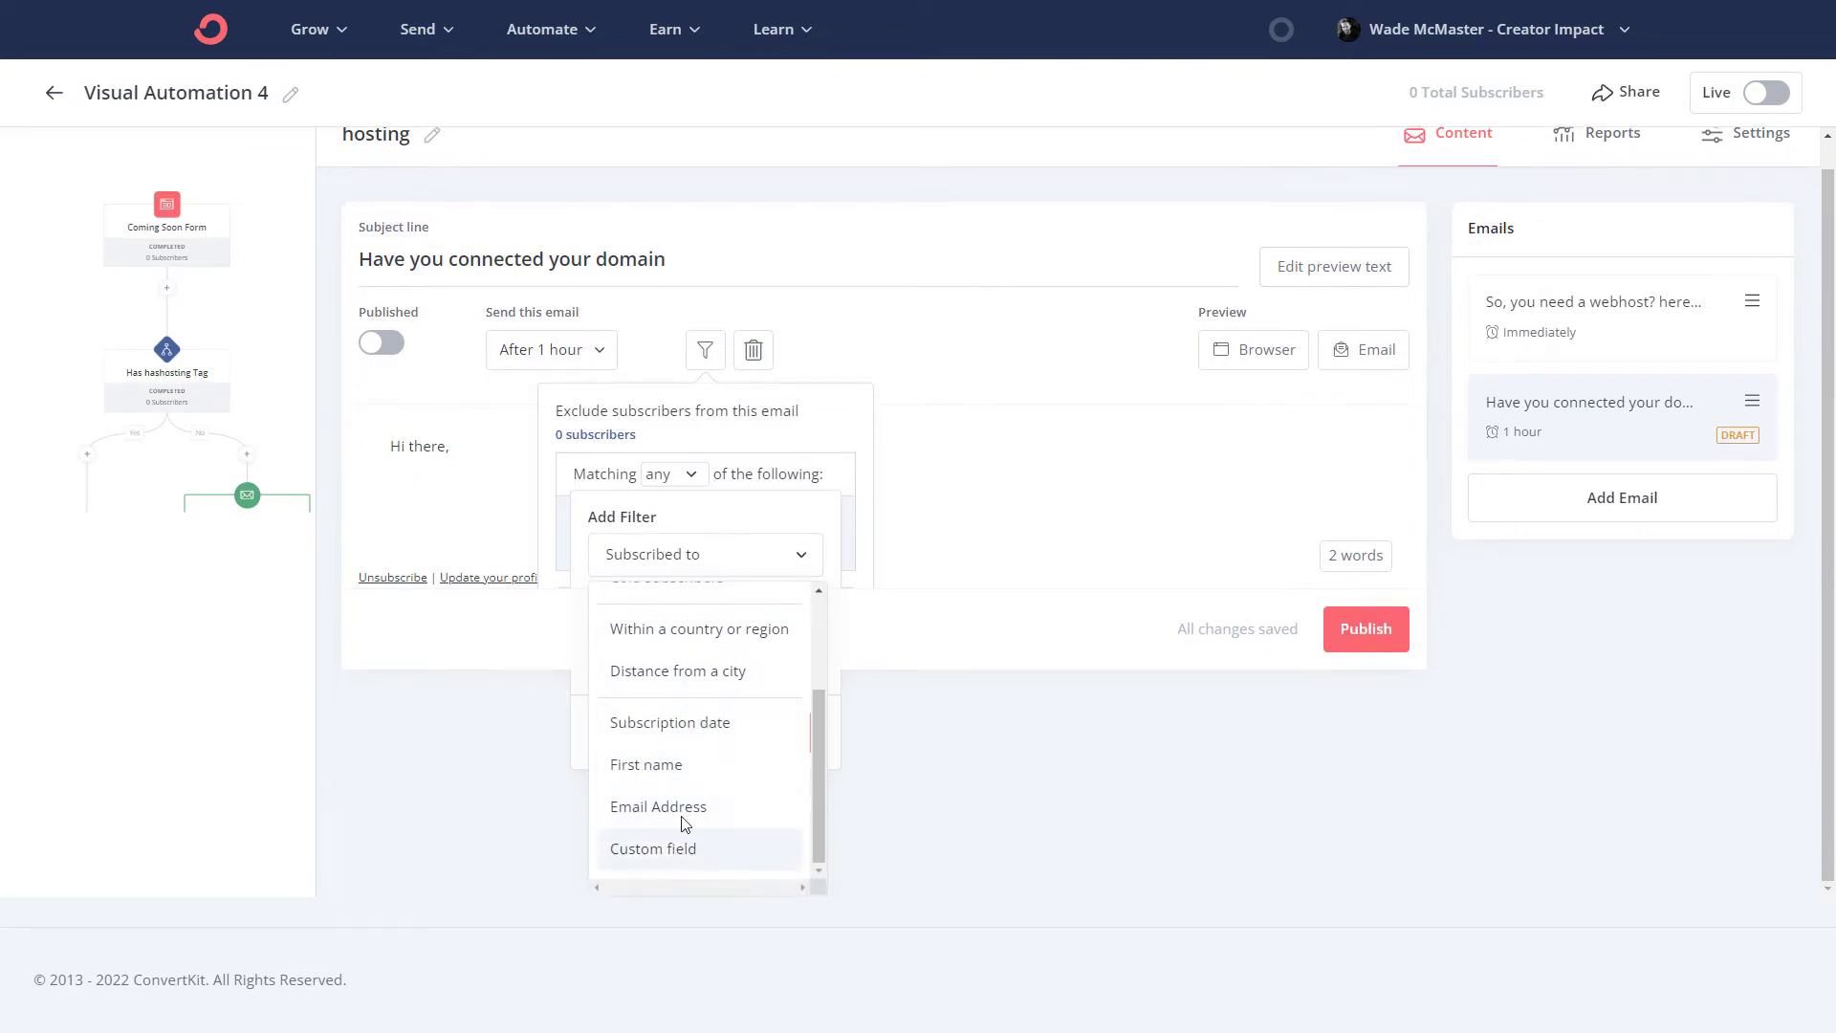
left_click(1053, 729)
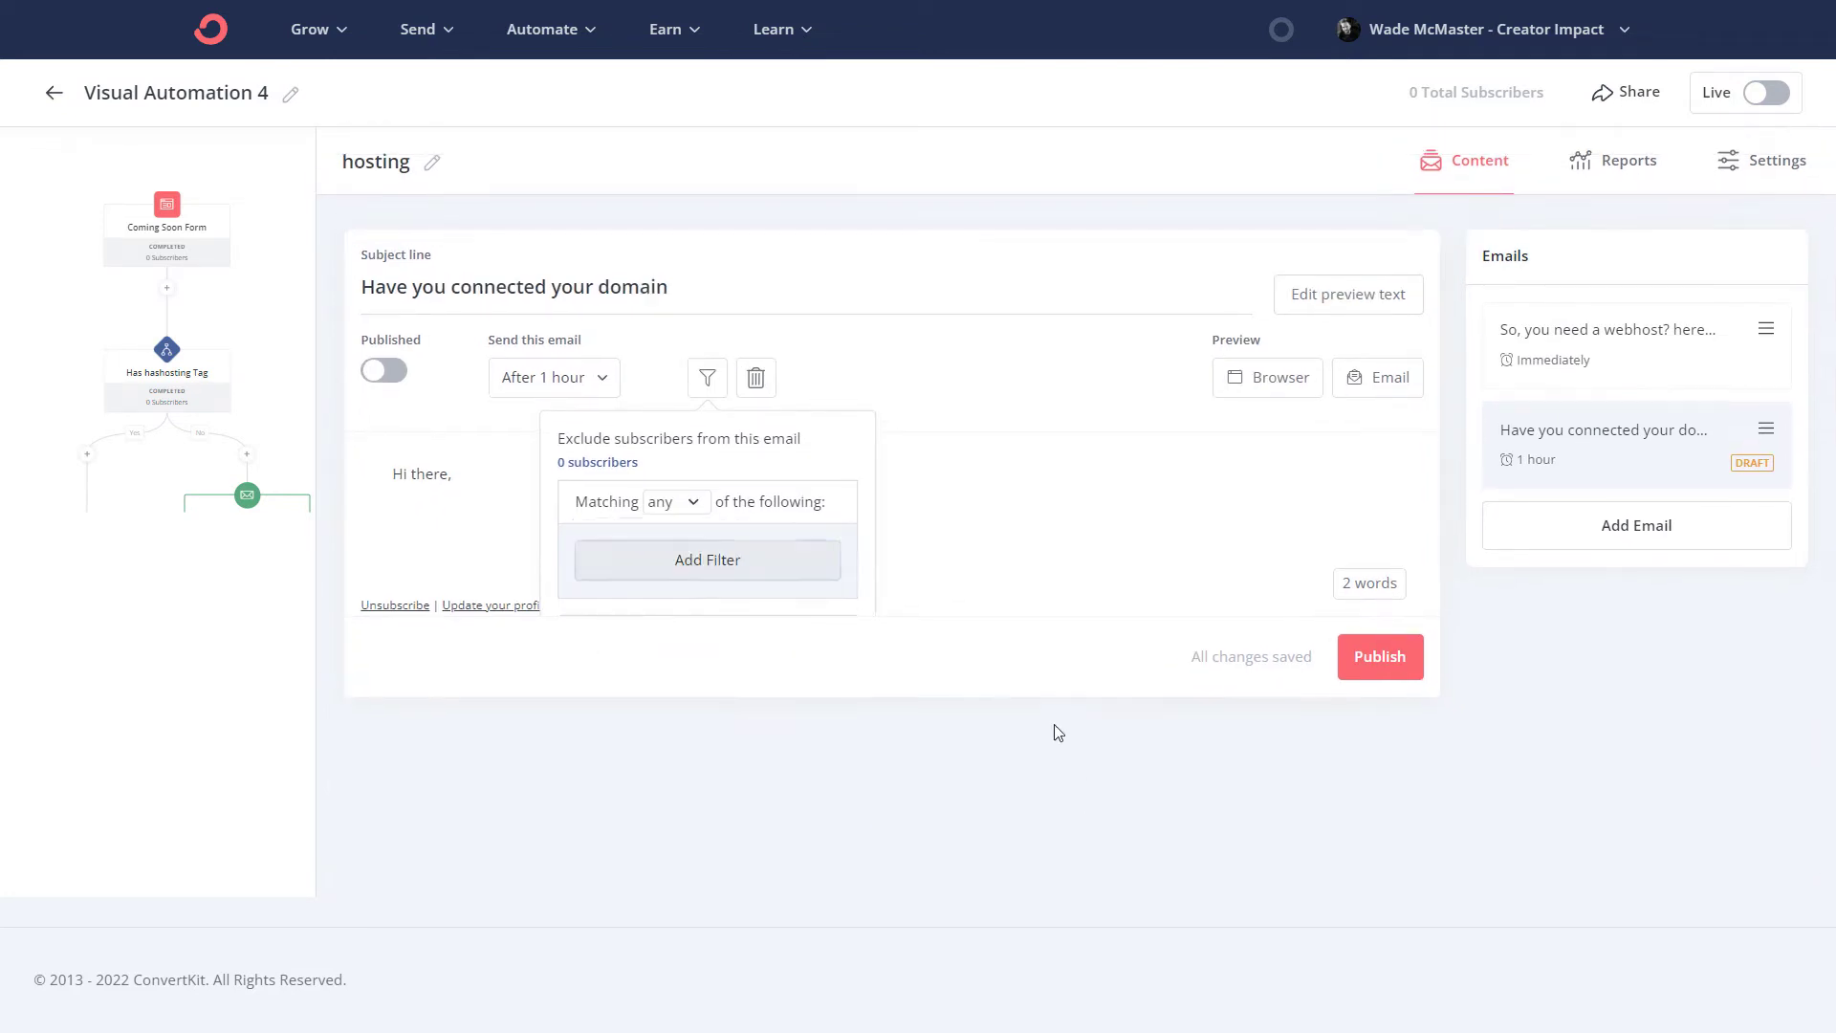
left_click(965, 402)
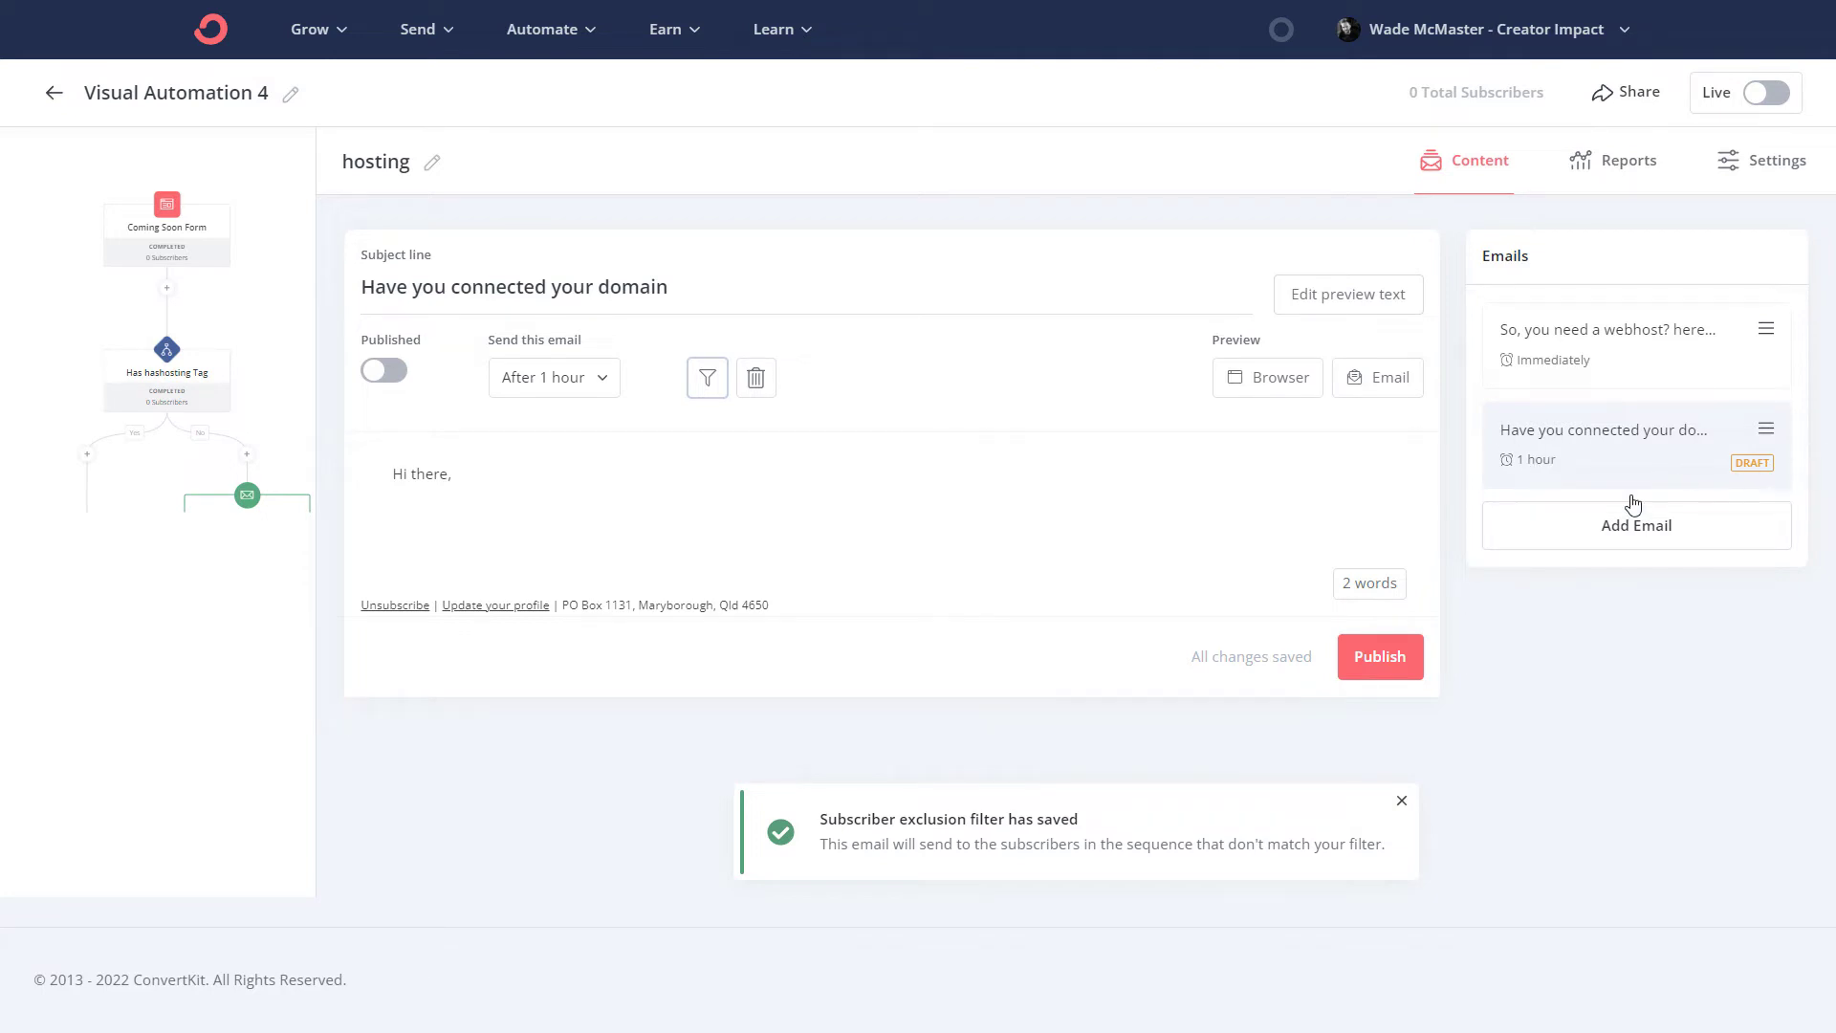
- Reopen the second email's exclusion filter and review its any, all and none matching options, keeping any
left_click(708, 379)
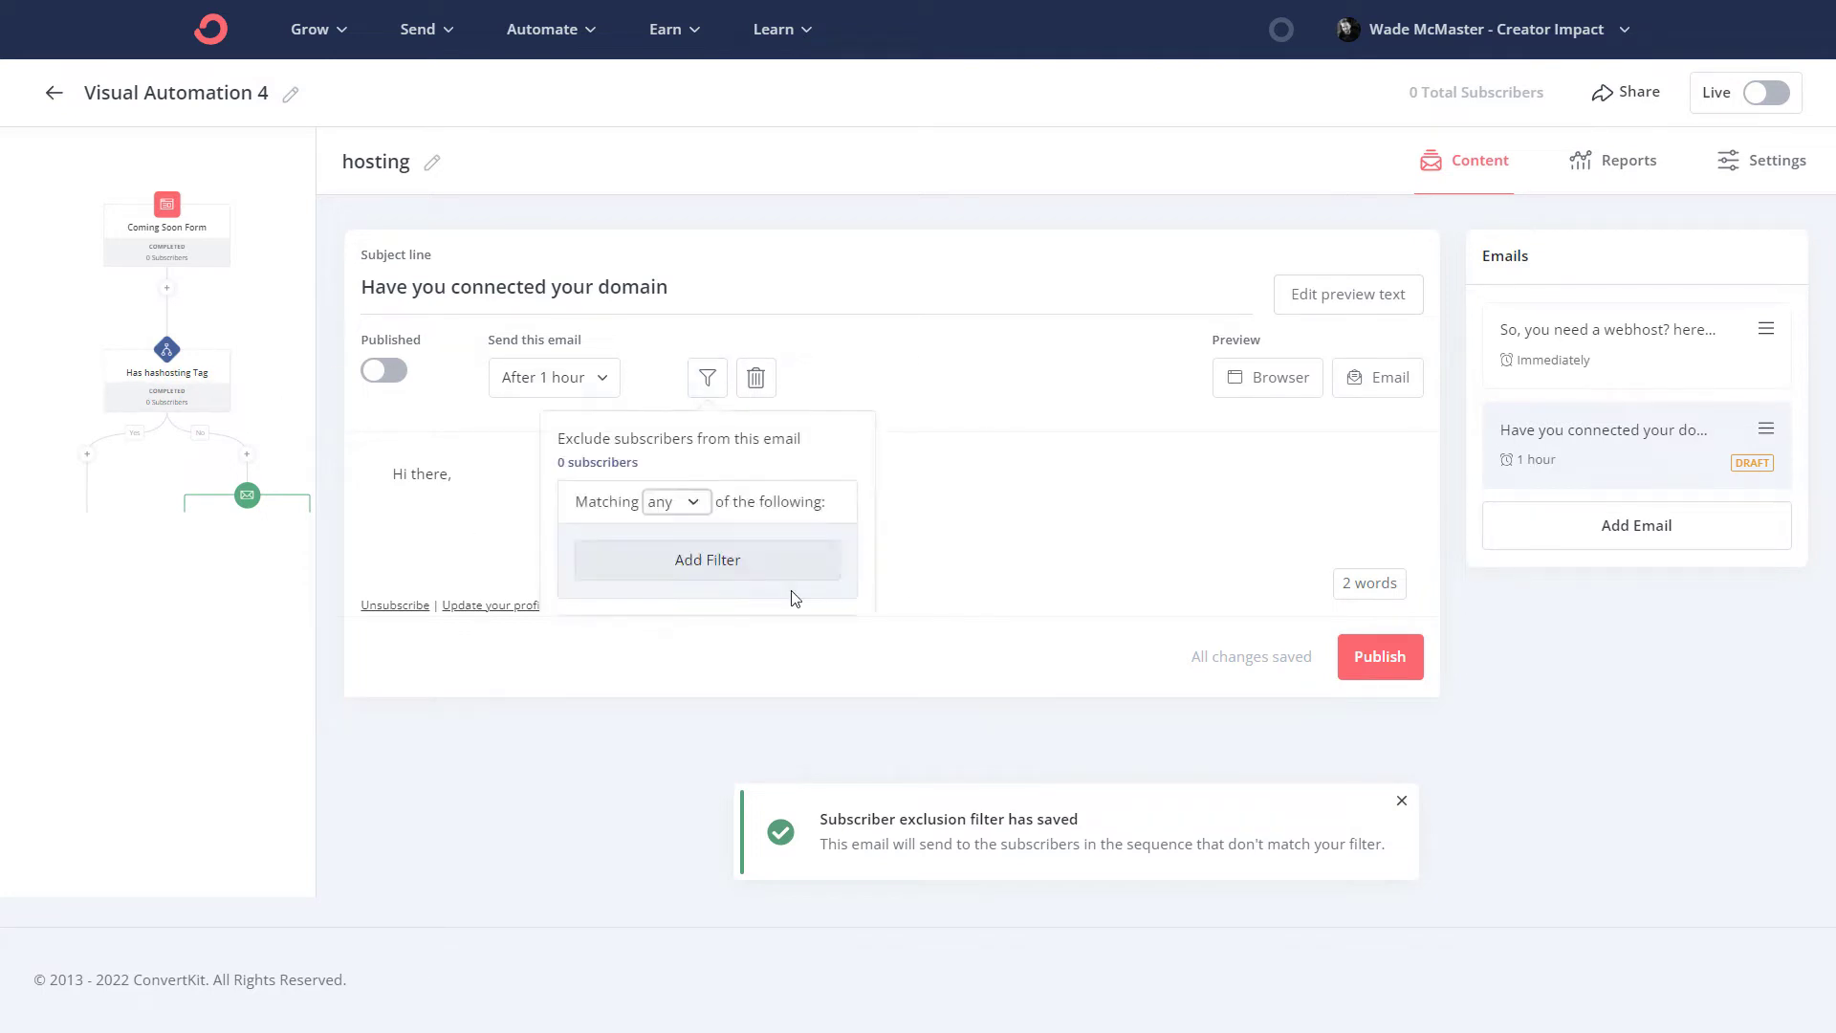
left_click(696, 507)
left_click(712, 555)
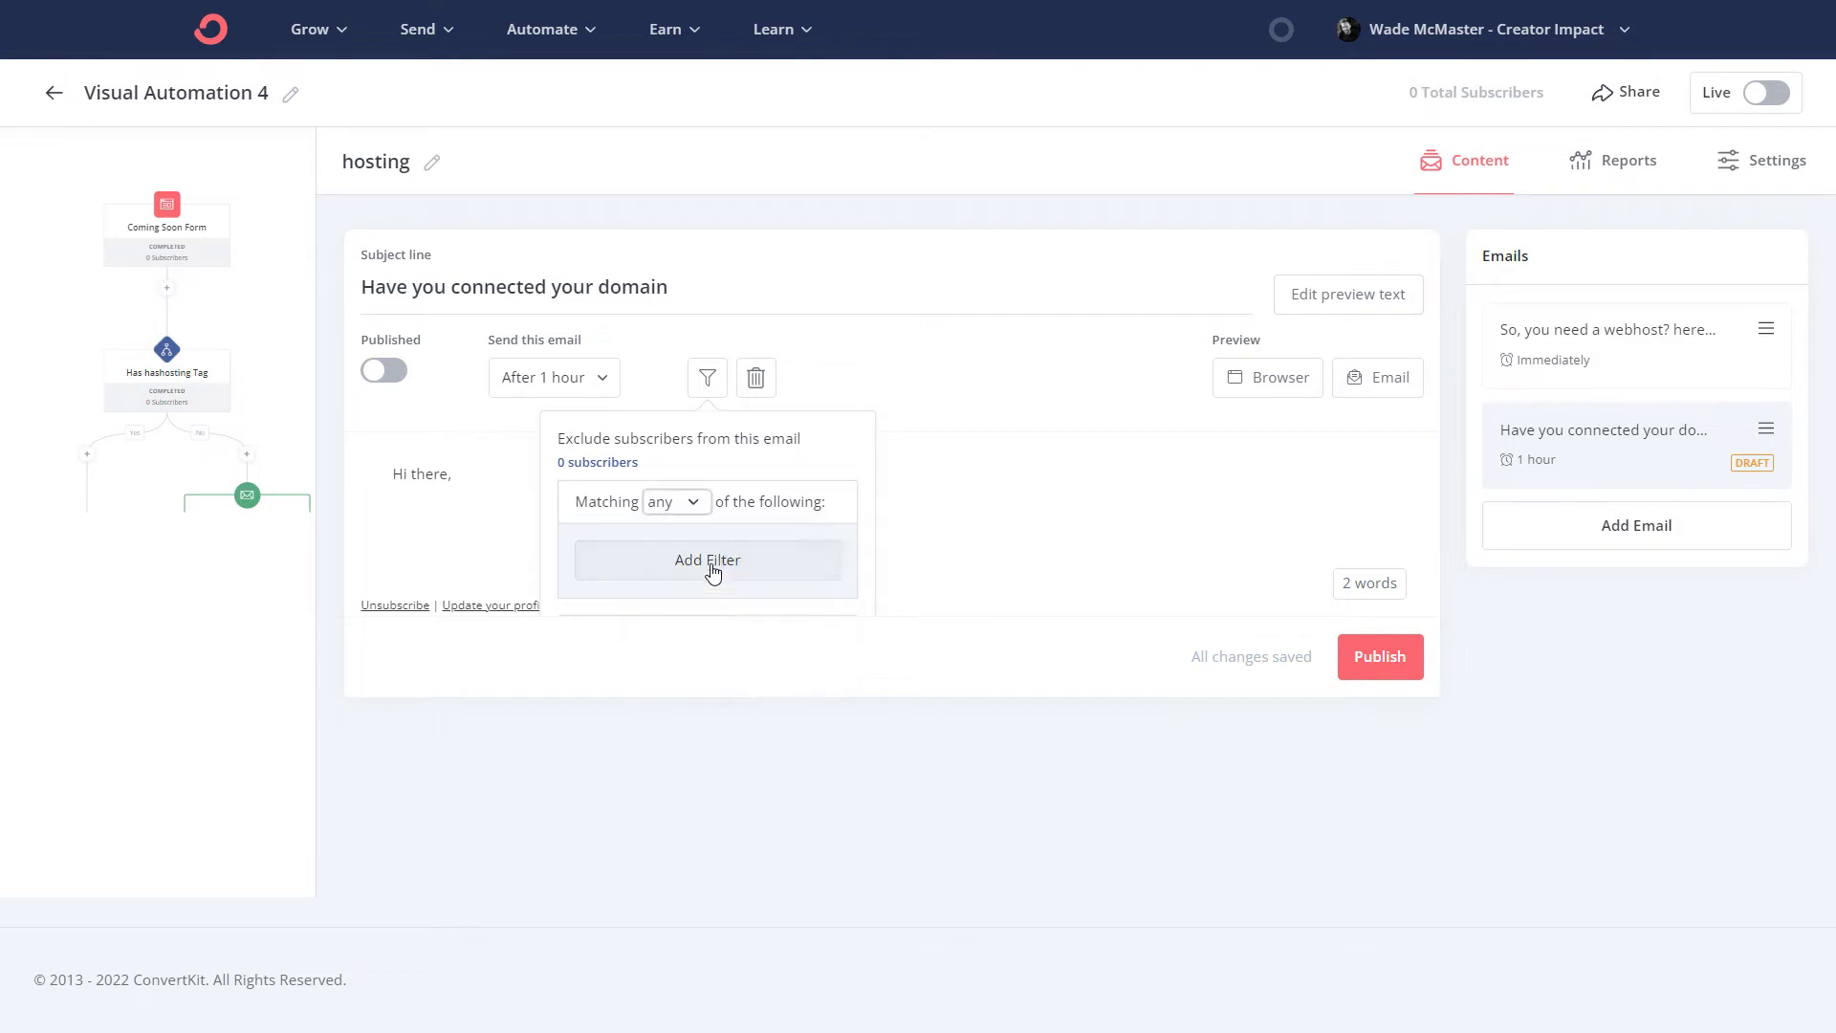
left_click(705, 507)
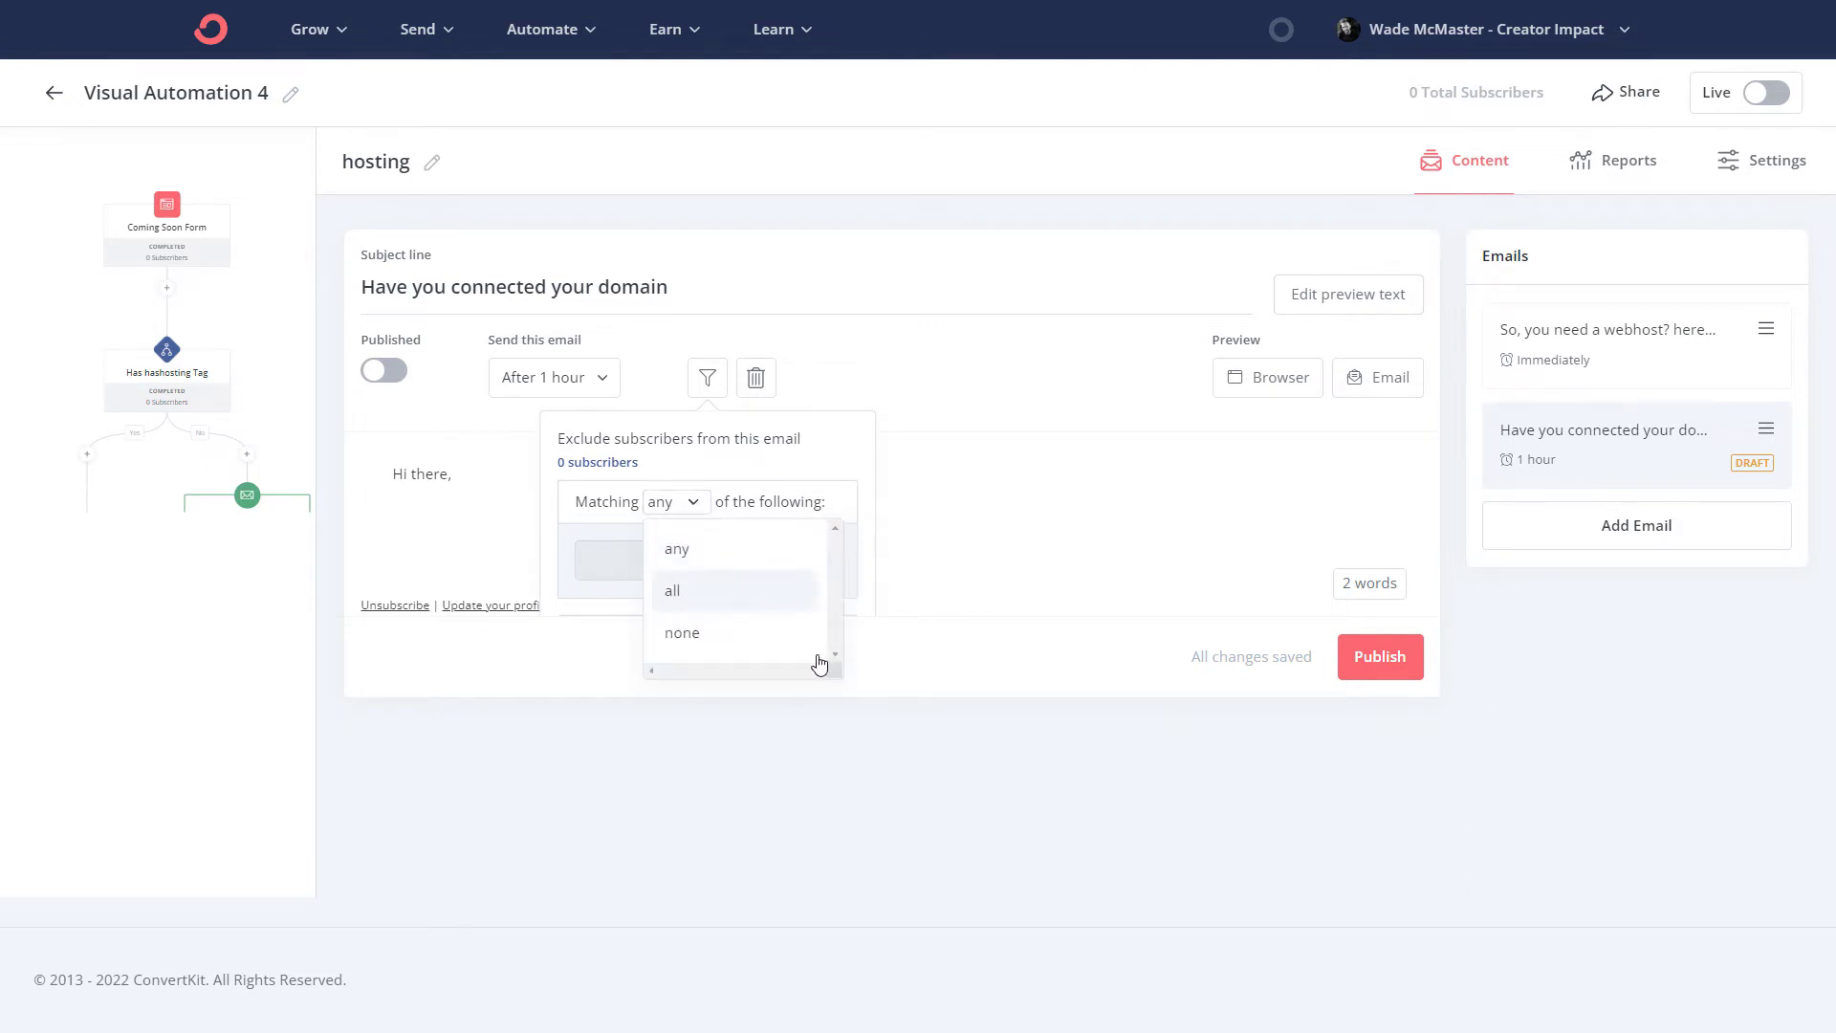
left_click(1011, 480)
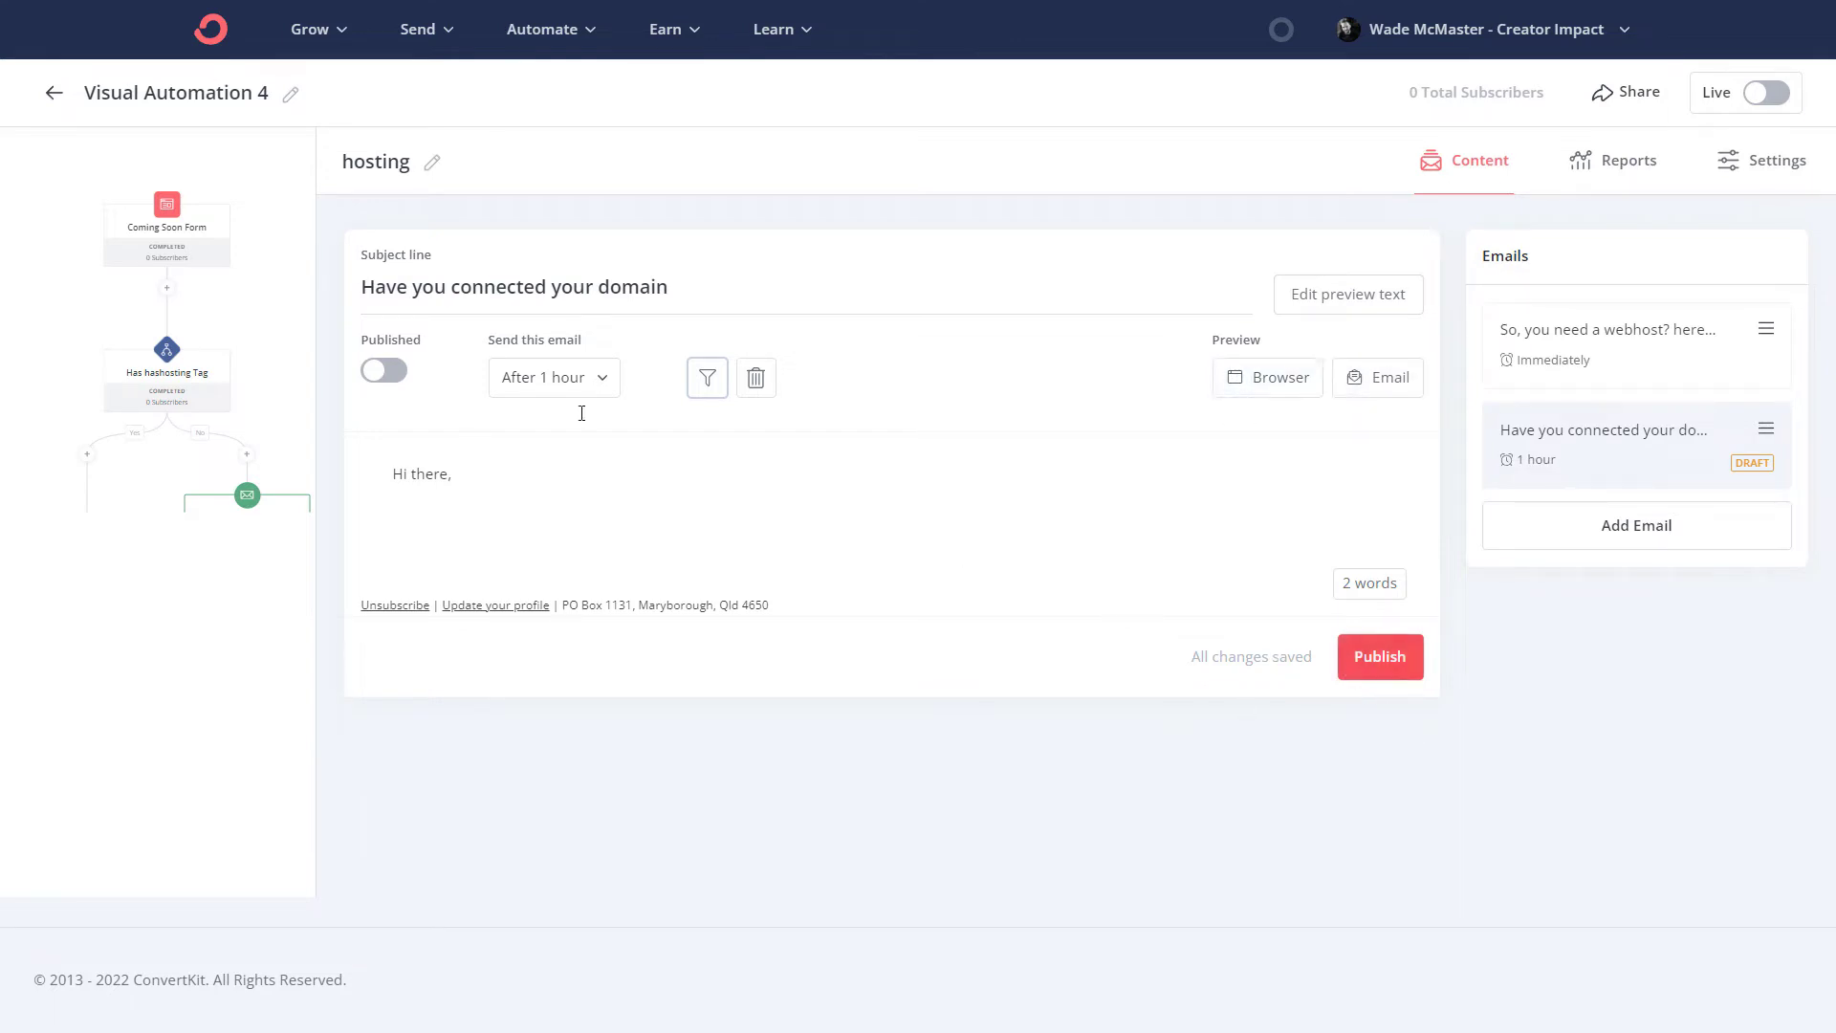
- Publish the second email and add a third one with the subject line "Final hosting email.."
left_click(1380, 667)
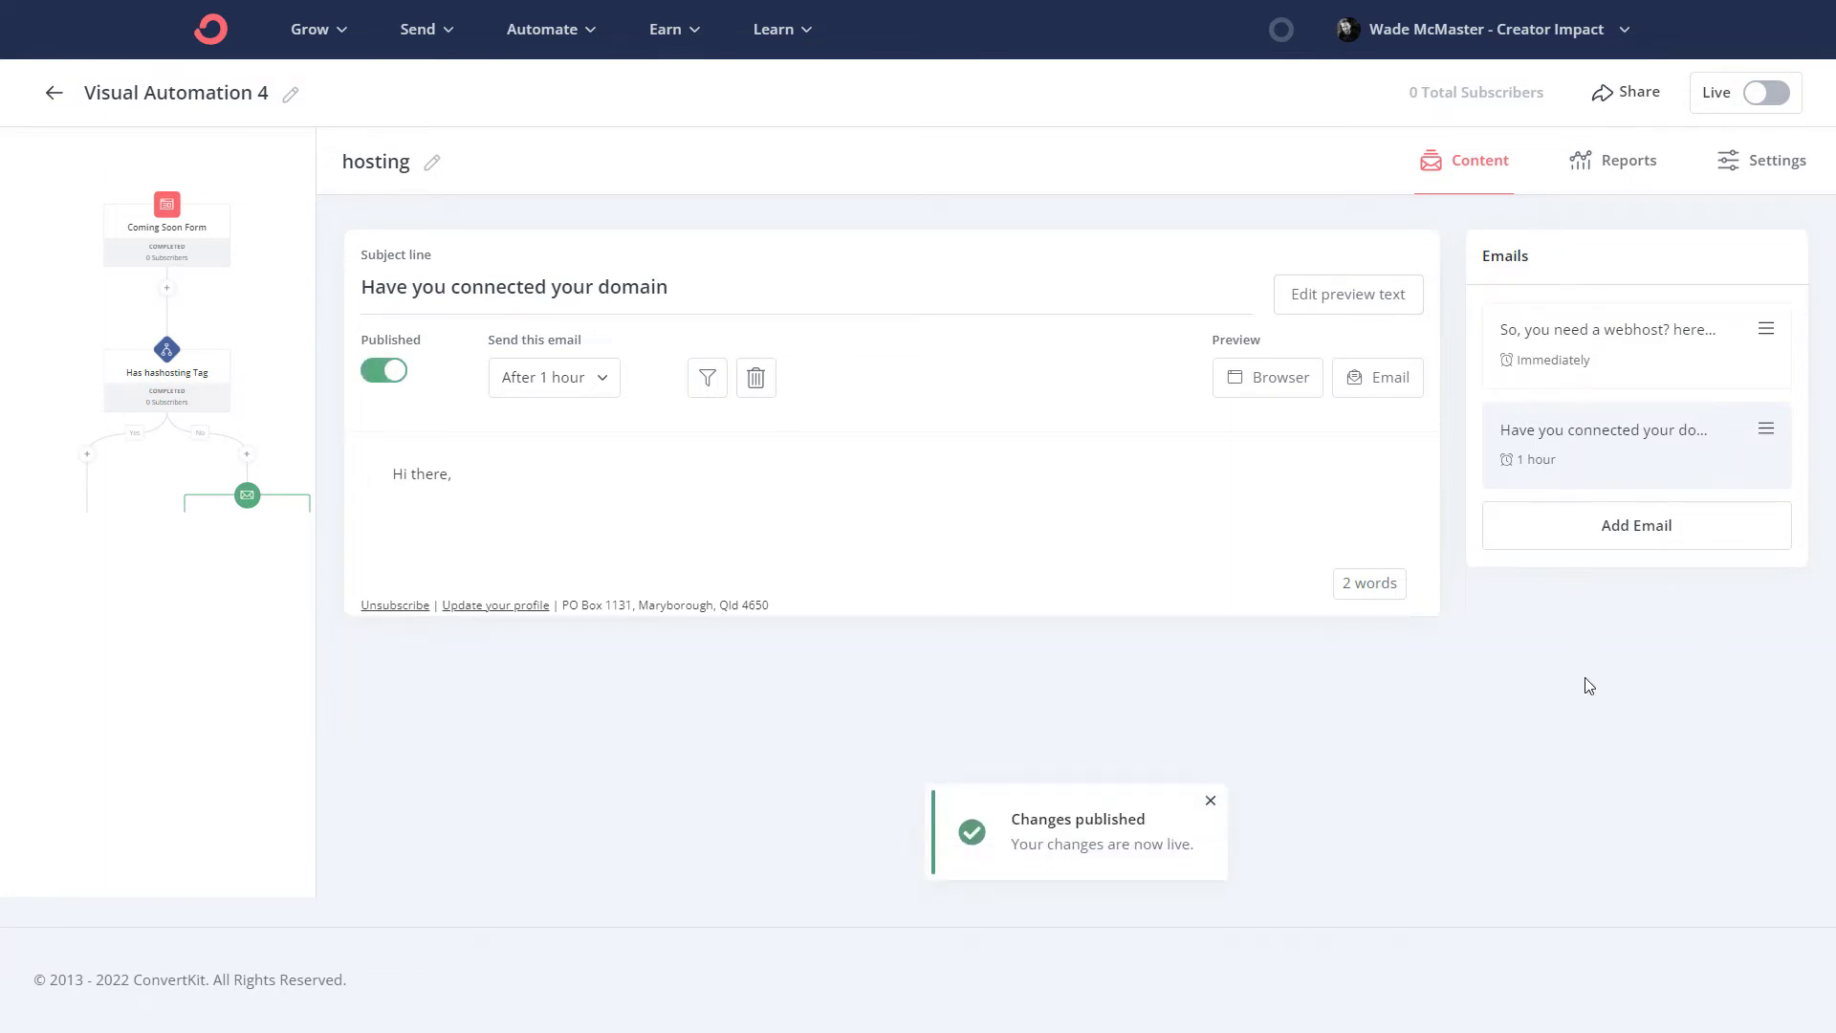
left_click(1607, 529)
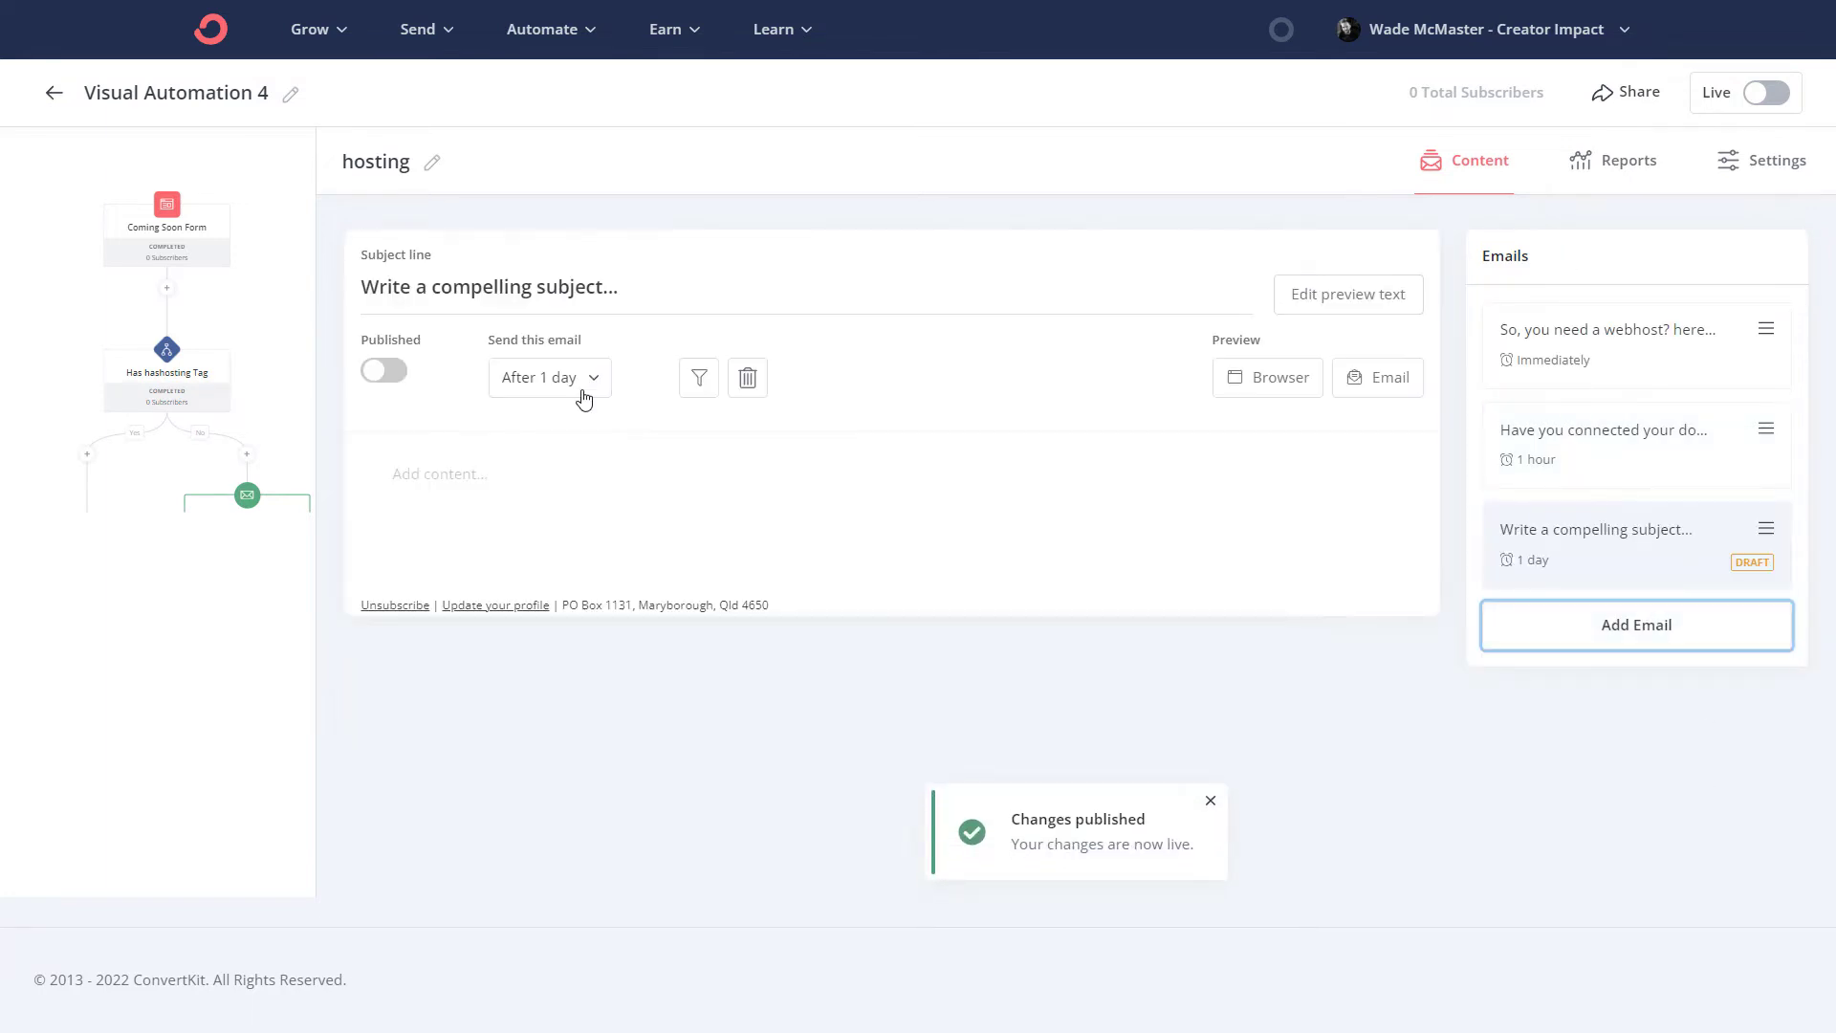
type("Final hosting email..")
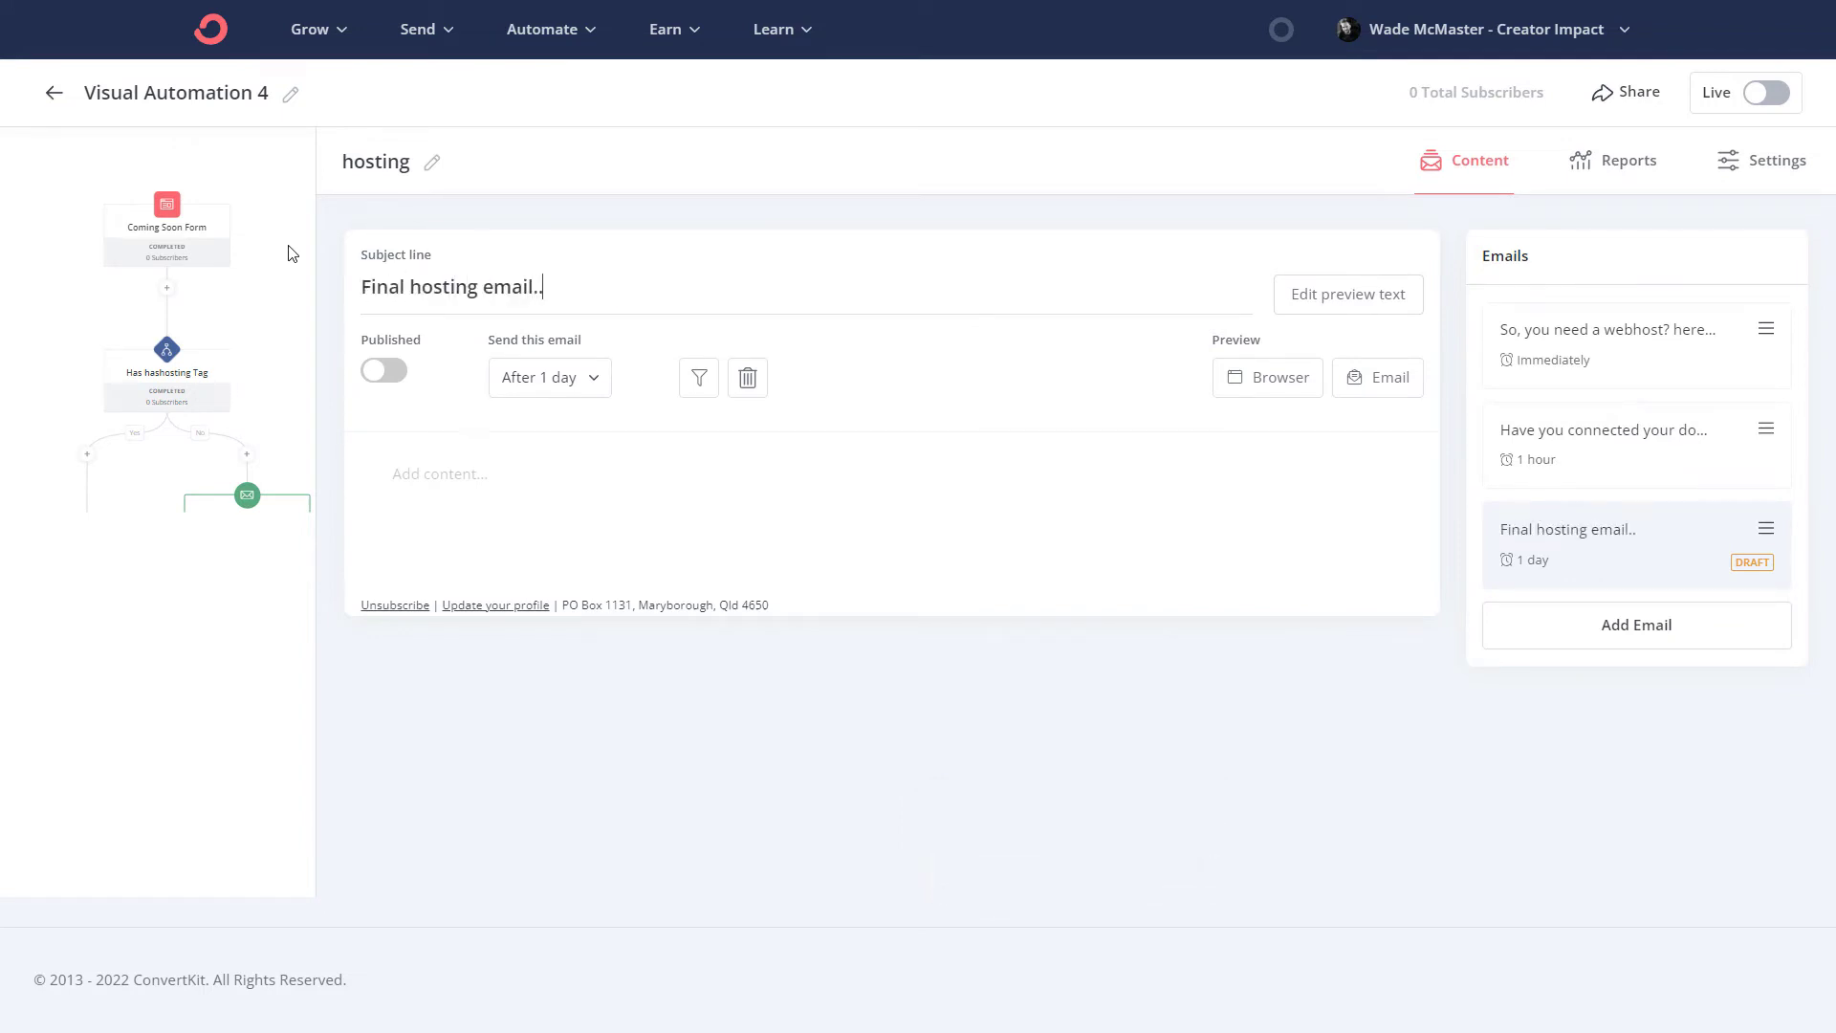
- Set the final hosting email to send 2 days after the last email and publish it
left_click(576, 379)
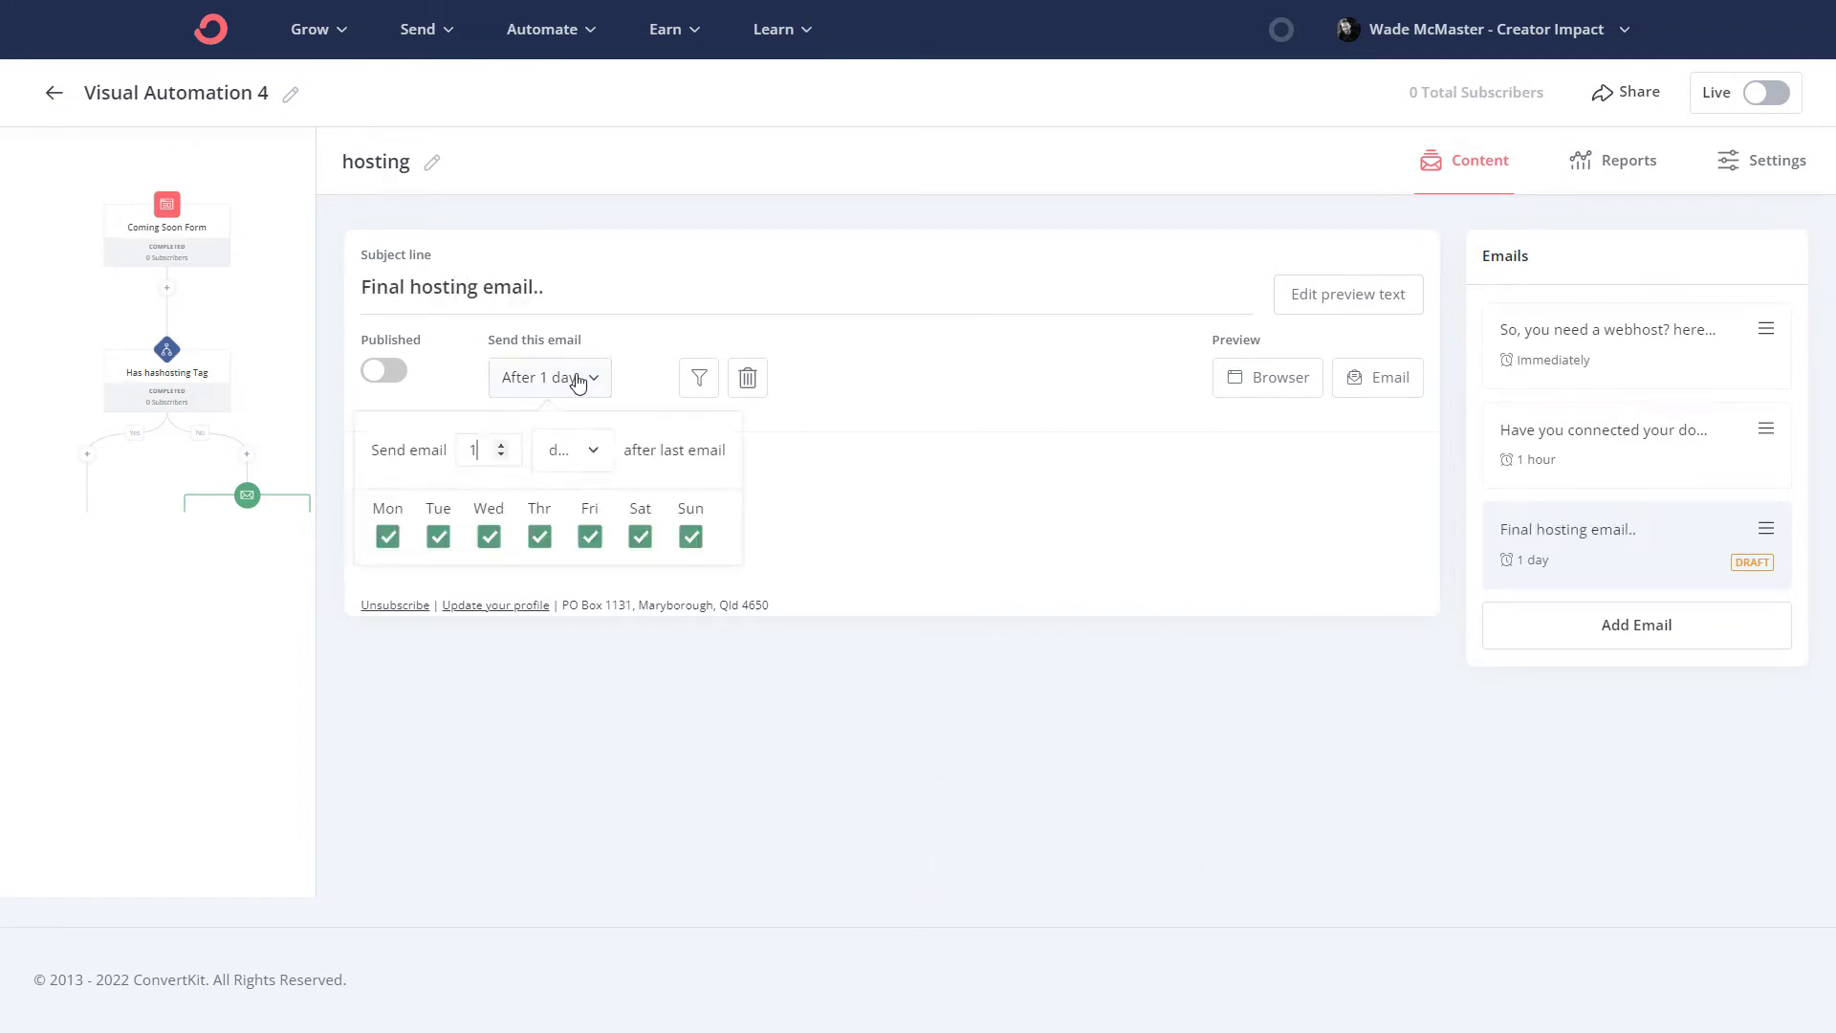
left_click(501, 444)
left_click(1086, 569)
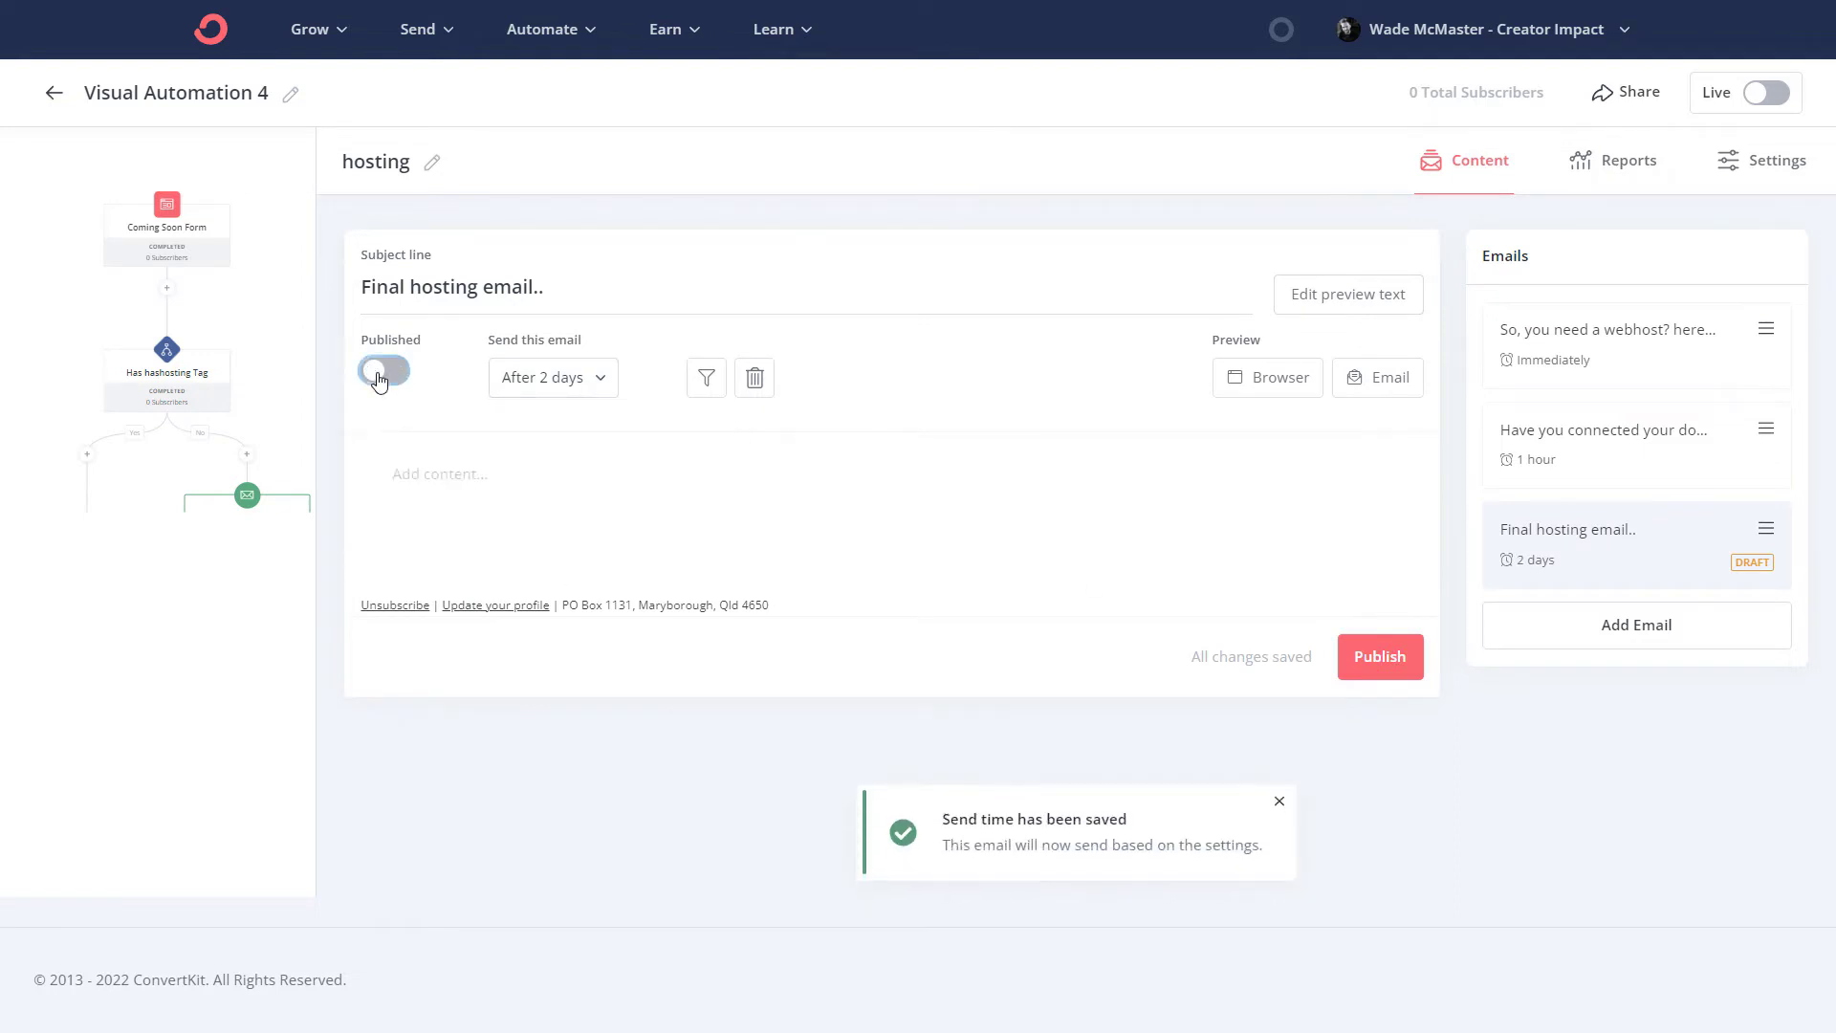
left_click(383, 370)
left_click(1019, 593)
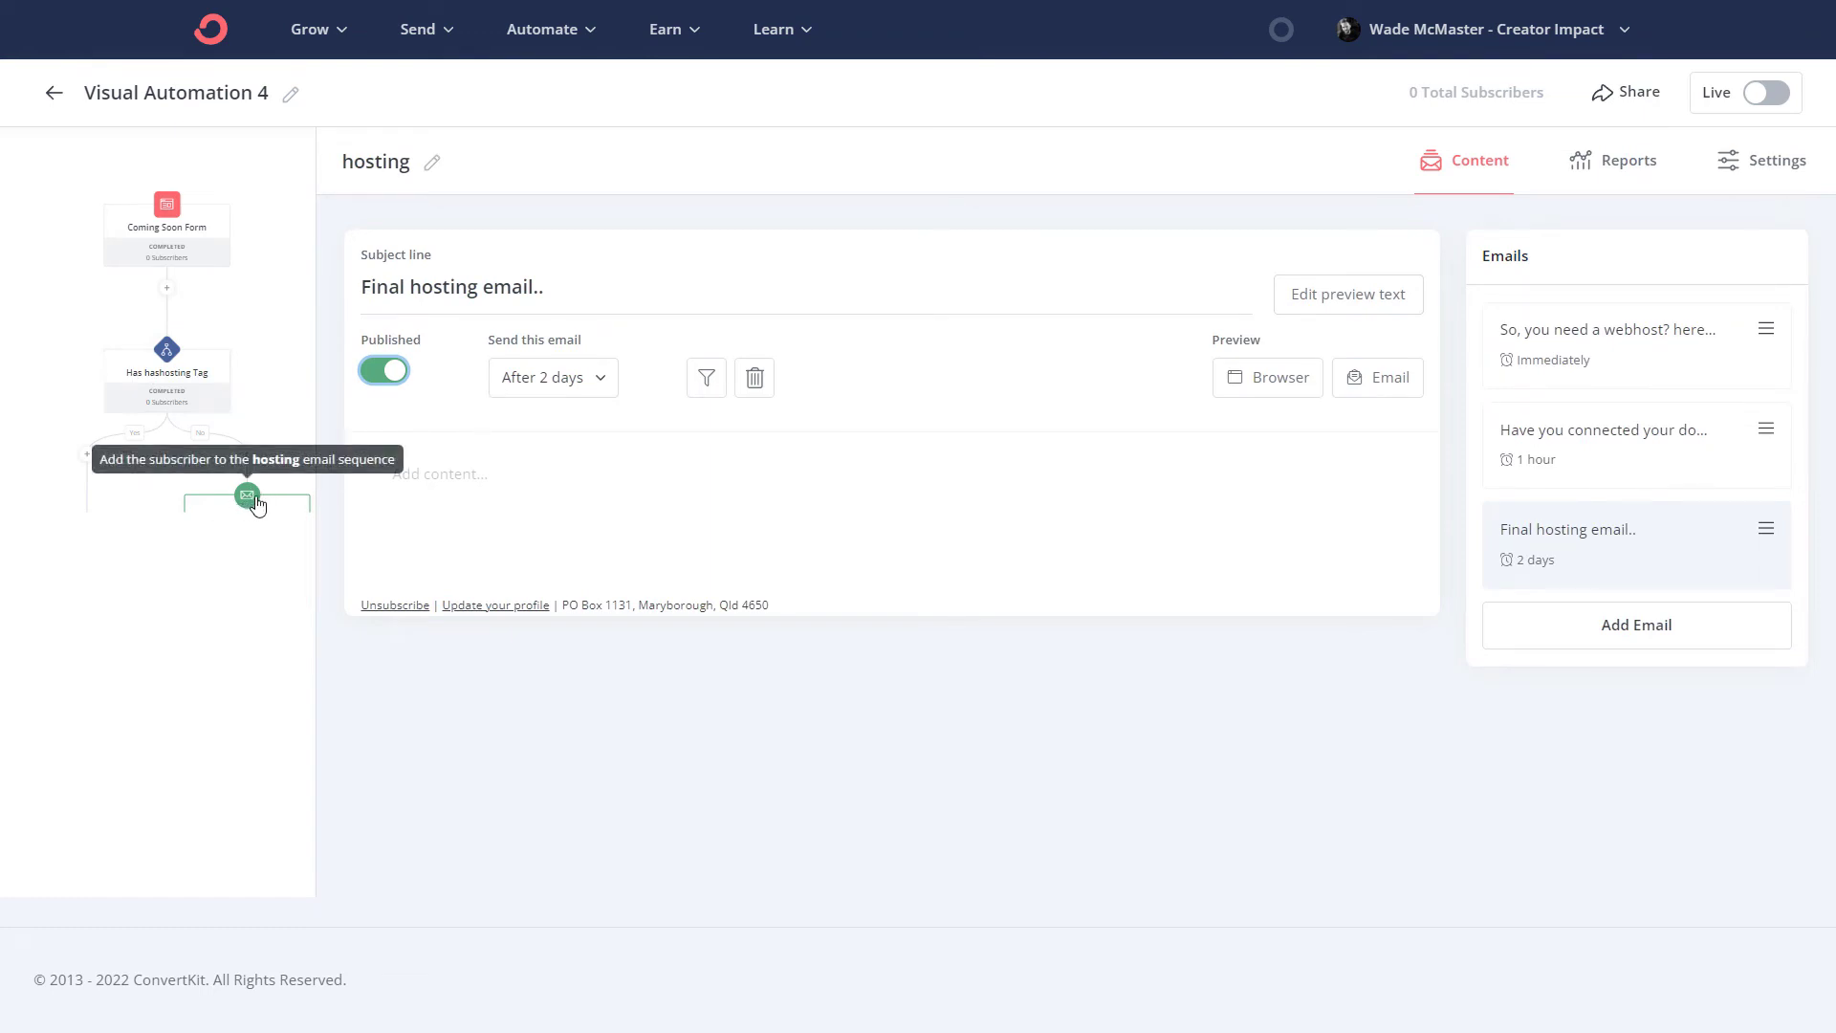
- Open each of the three hosting emails and try out reordering them within the sequence
left_click(1671, 569)
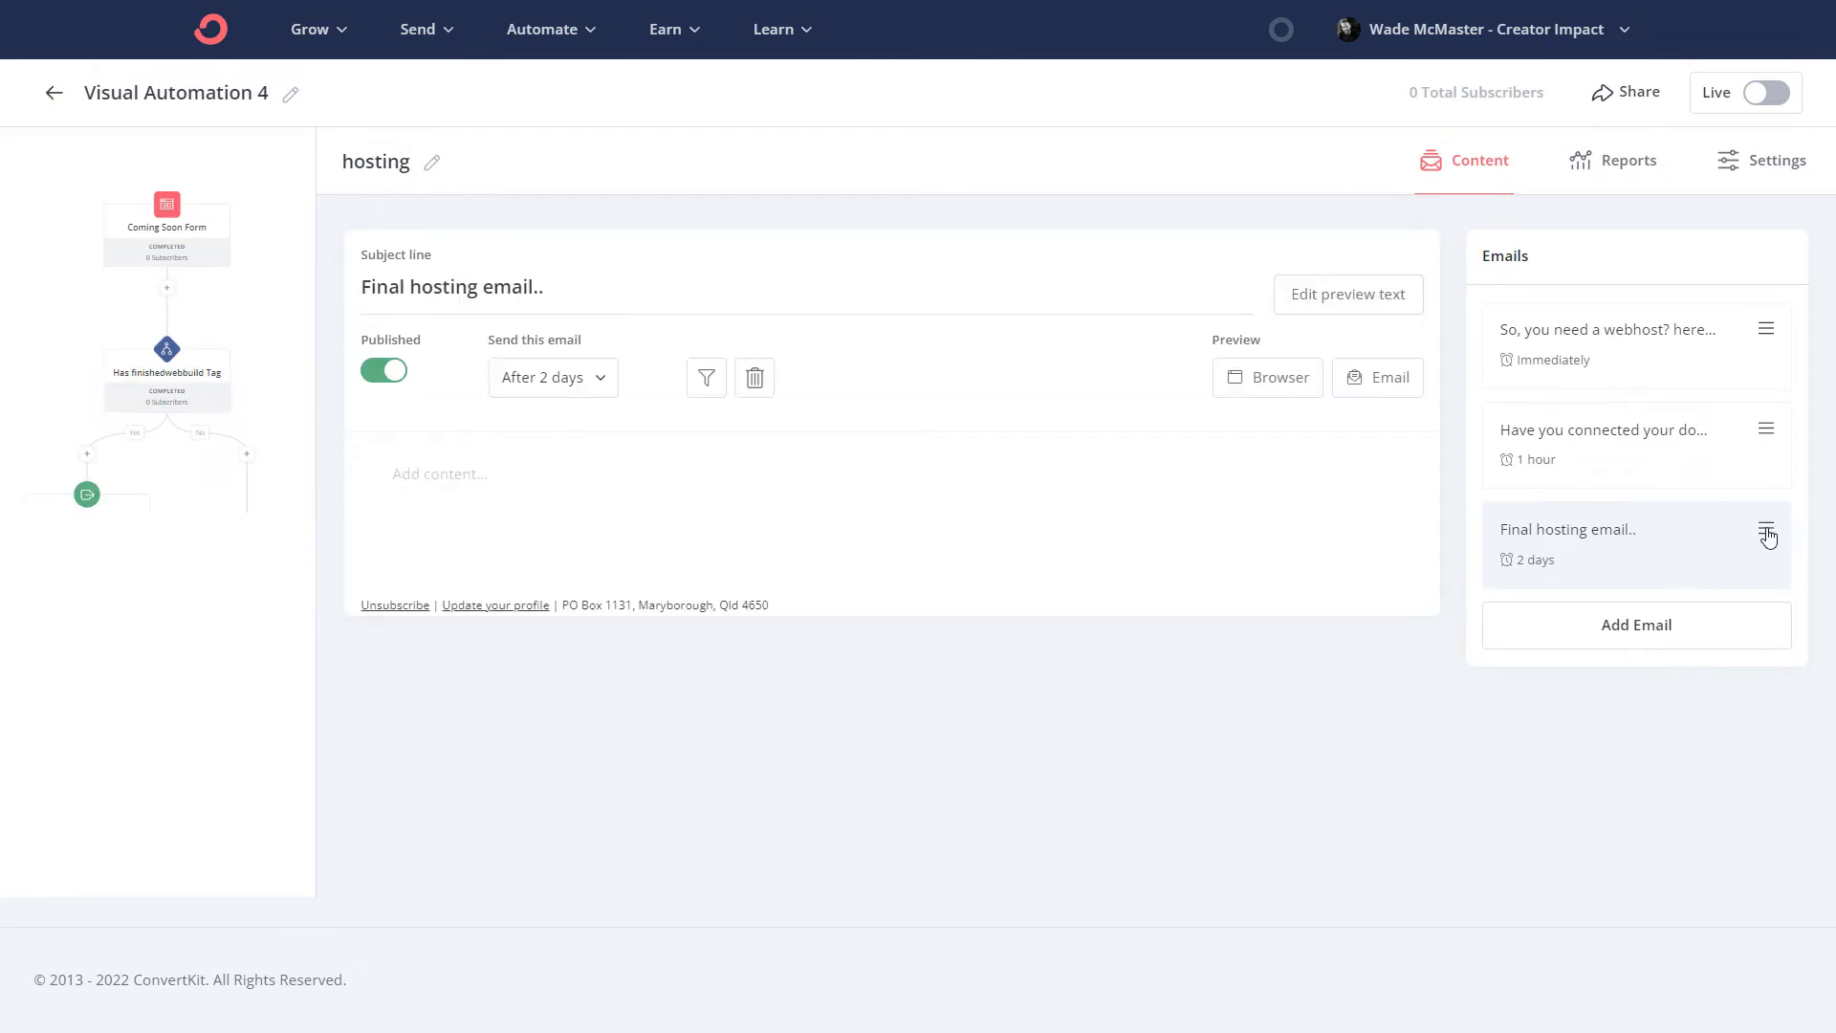
mouse_move(1765, 519)
left_mouse_down()
mouse_move(1762, 418)
mouse_move(1764, 521)
left_mouse_up()
left_click(1630, 438)
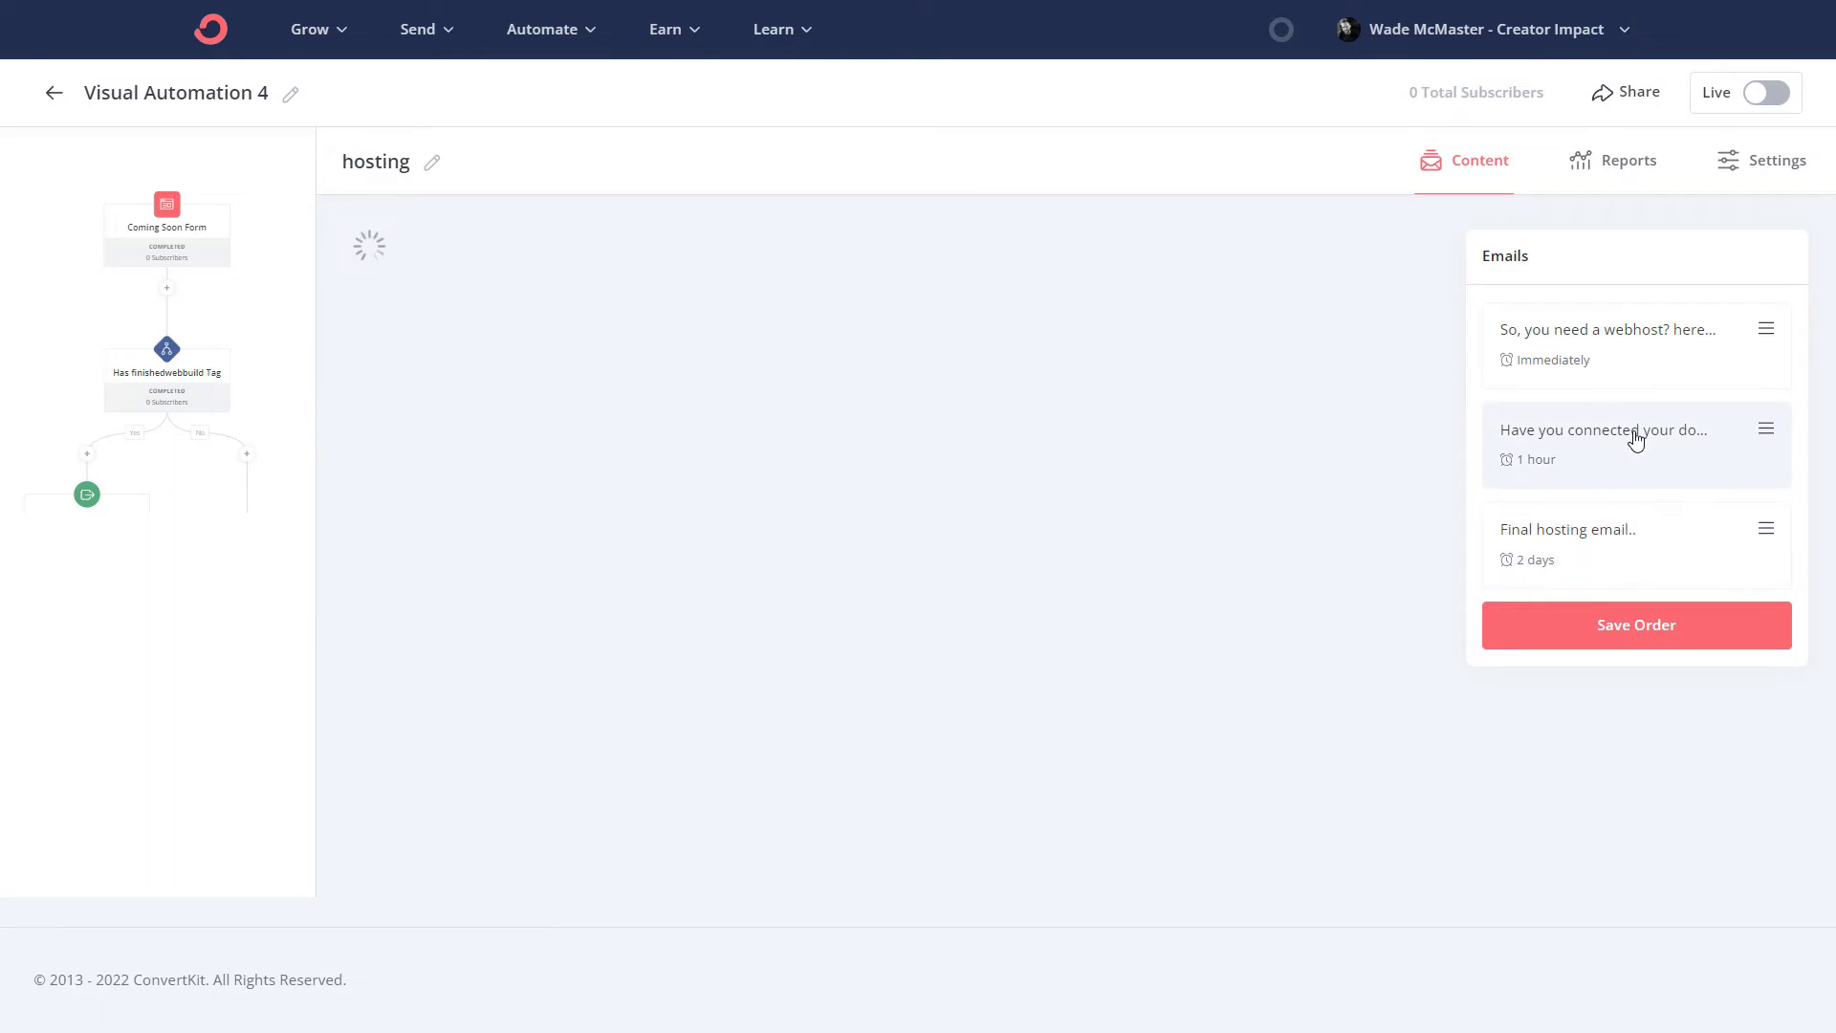
left_click(1625, 352)
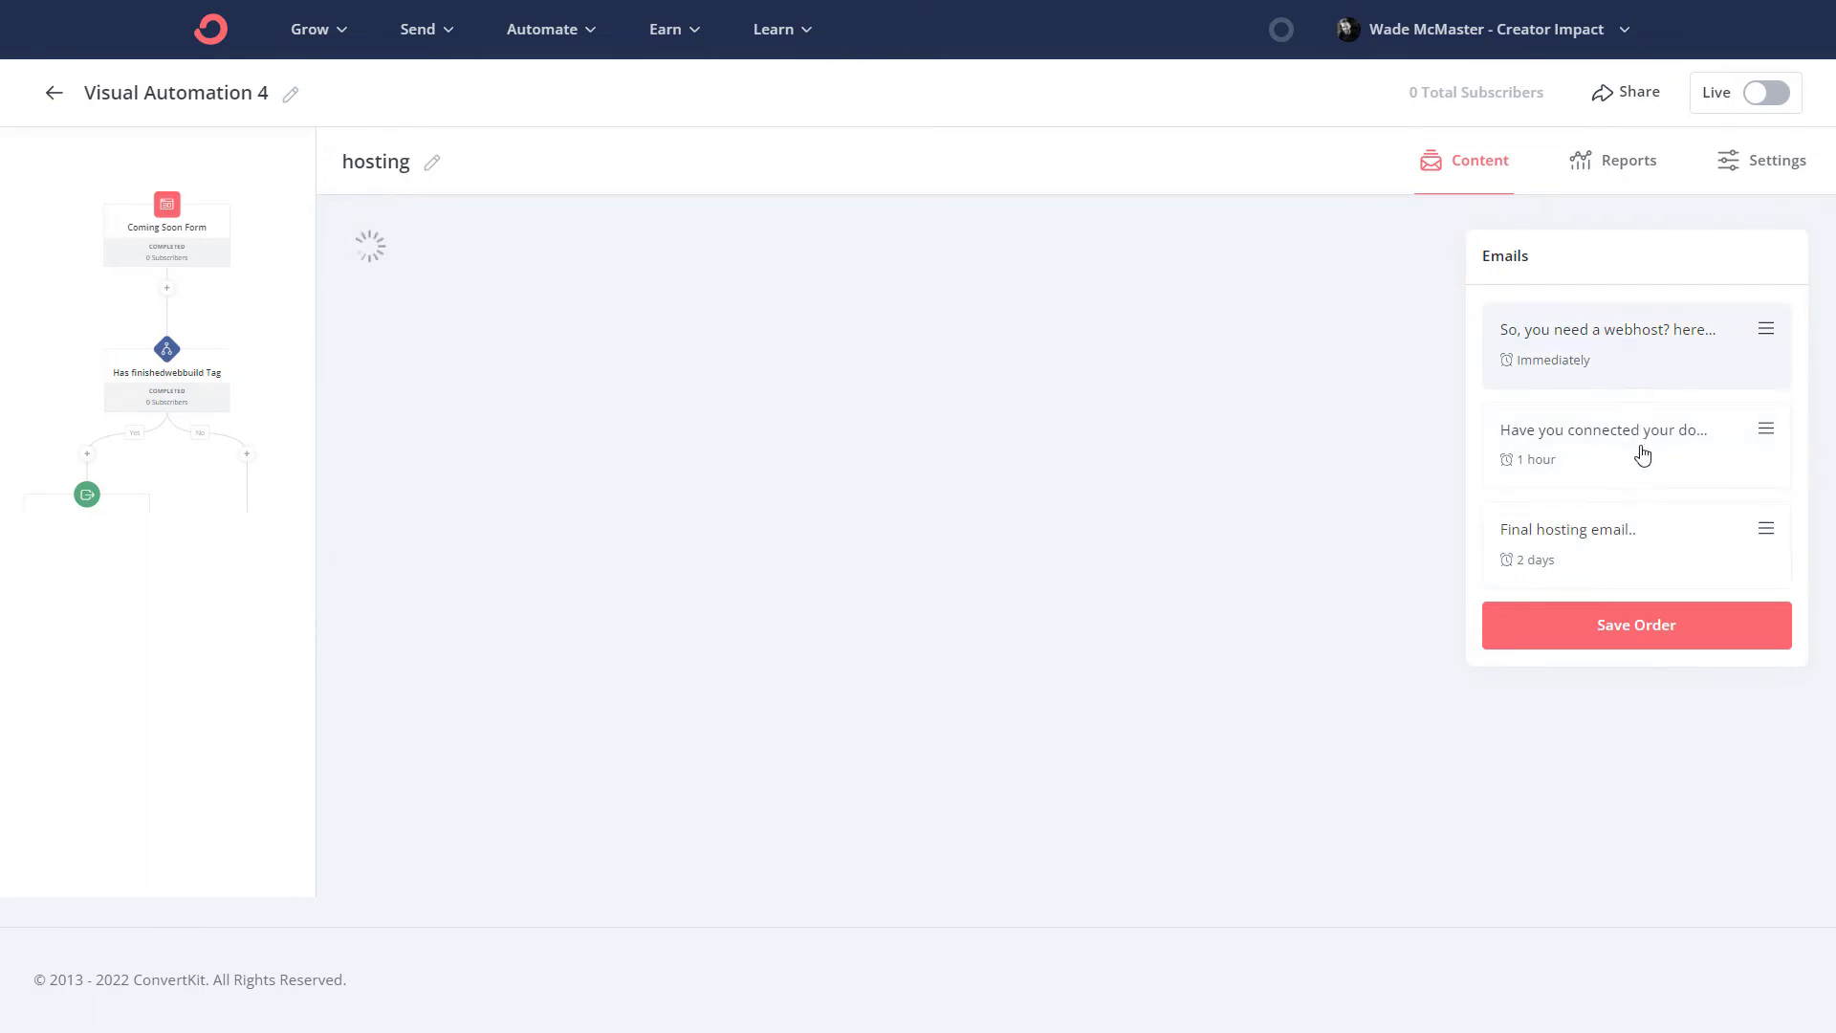
left_click(1641, 452)
left_click(1652, 548)
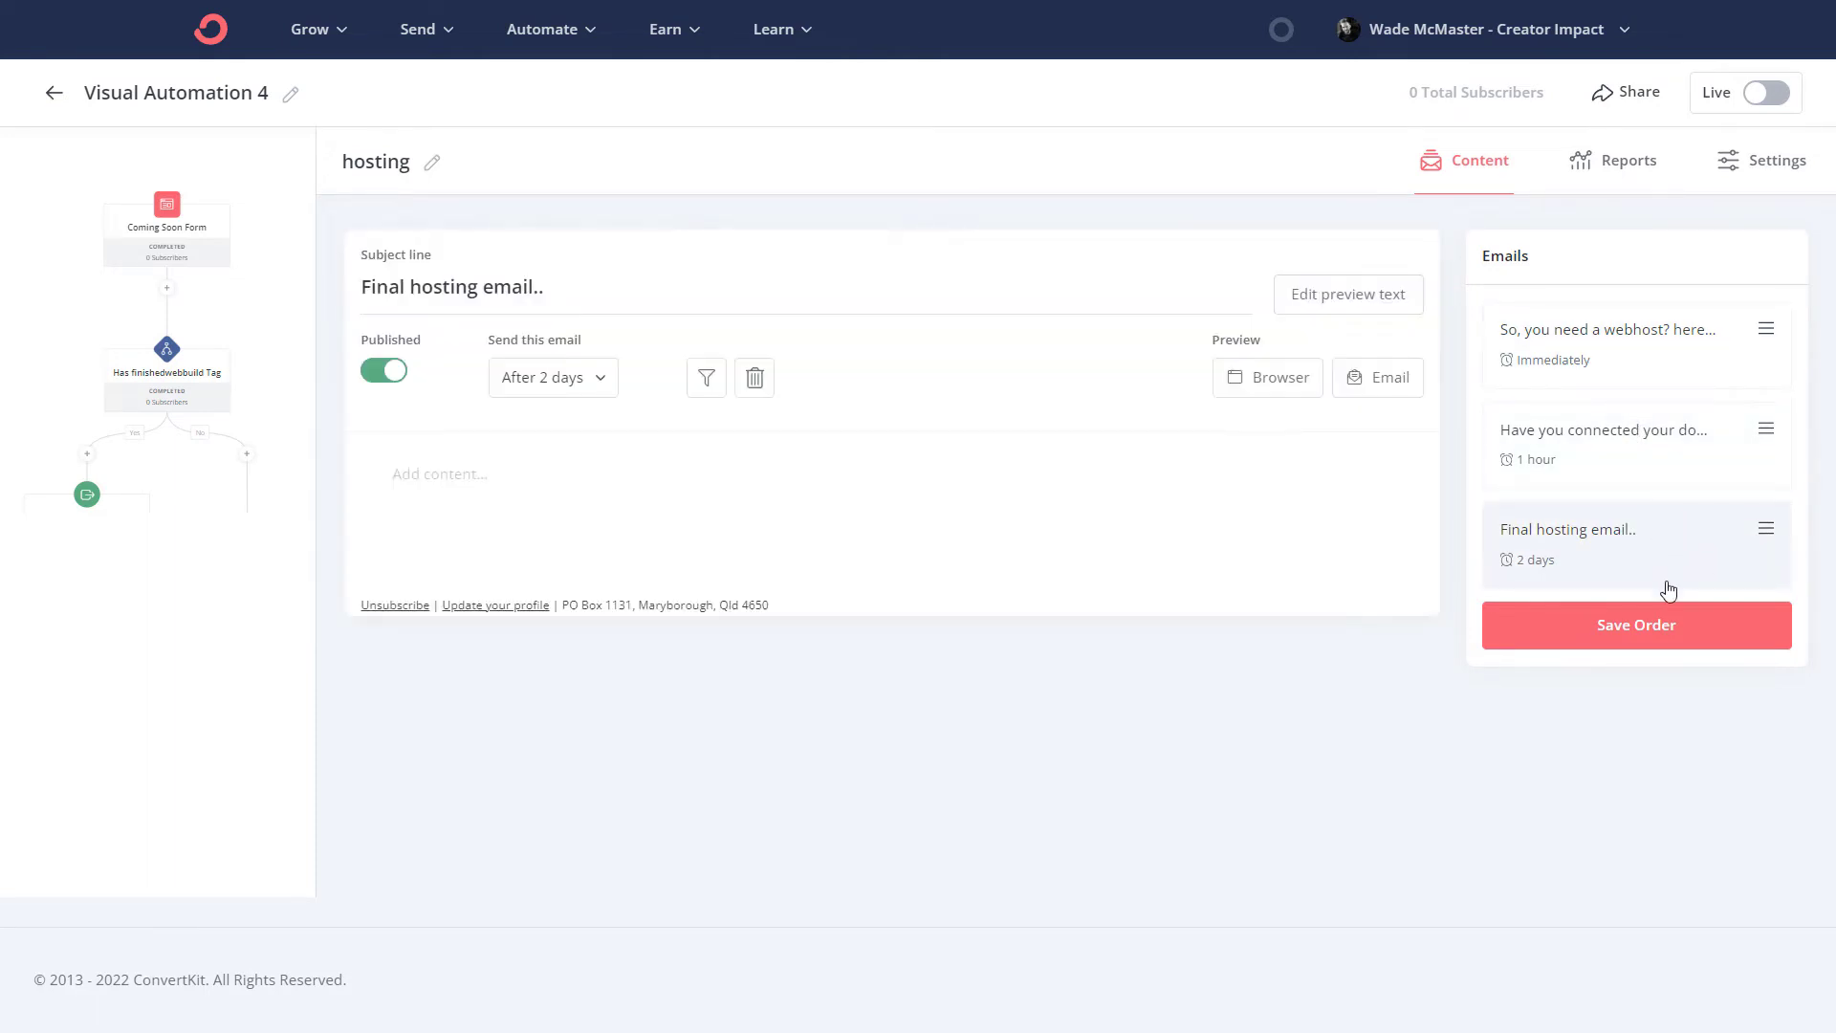
mouse_move(1765, 429)
left_mouse_down()
mouse_move(1762, 349)
mouse_move(1762, 427)
left_mouse_up()
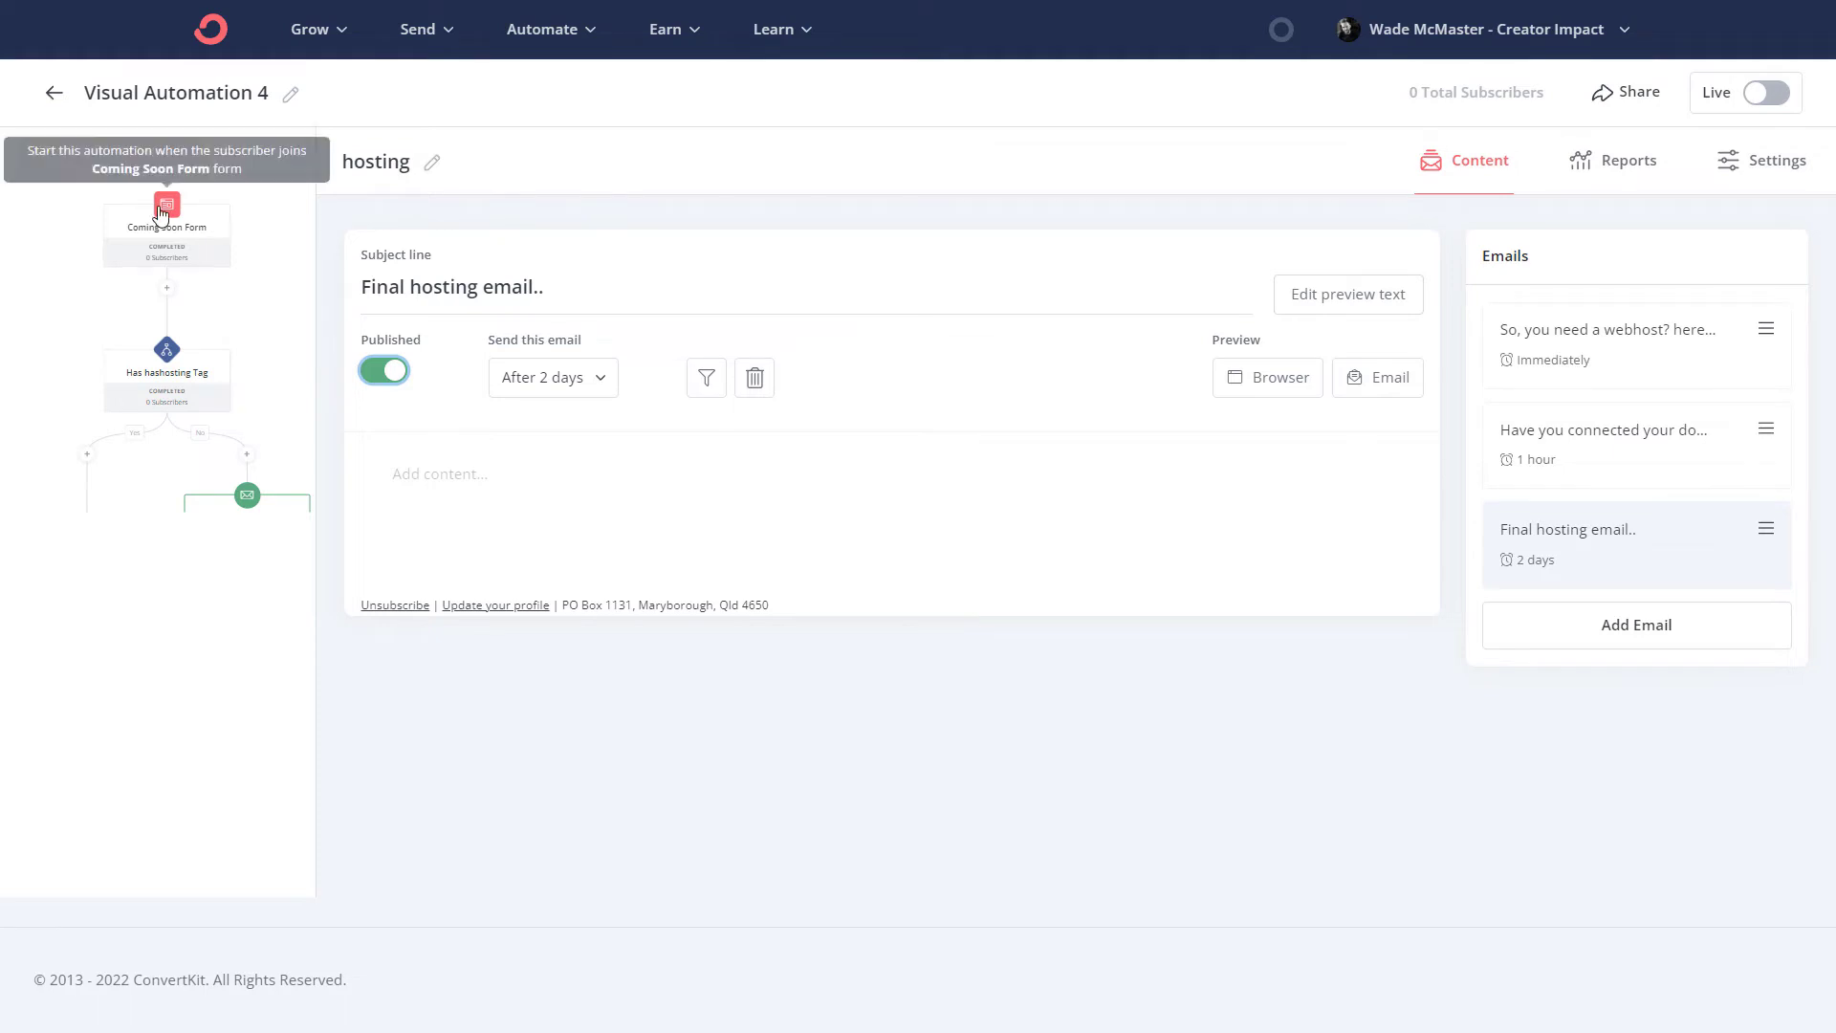
- Return to the automation map and open the "create a website" email sequence
left_click(82, 212)
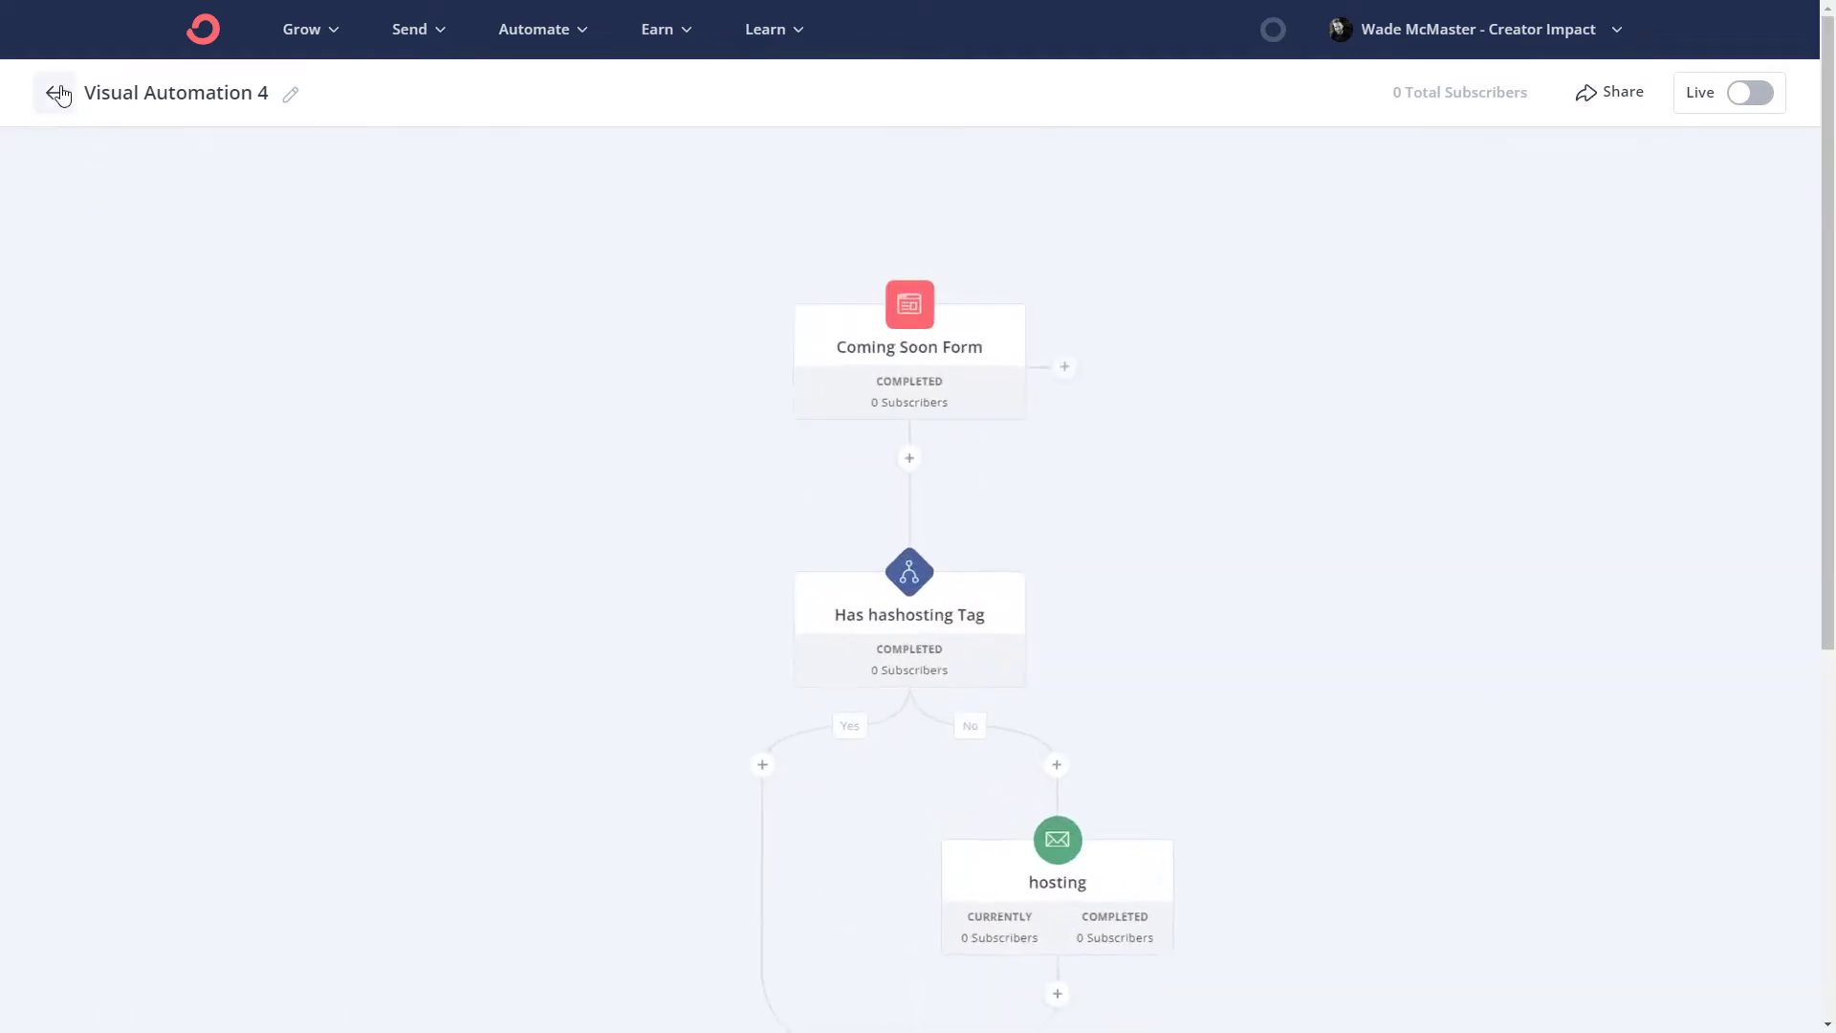
scroll(903, 487, "down", 3)
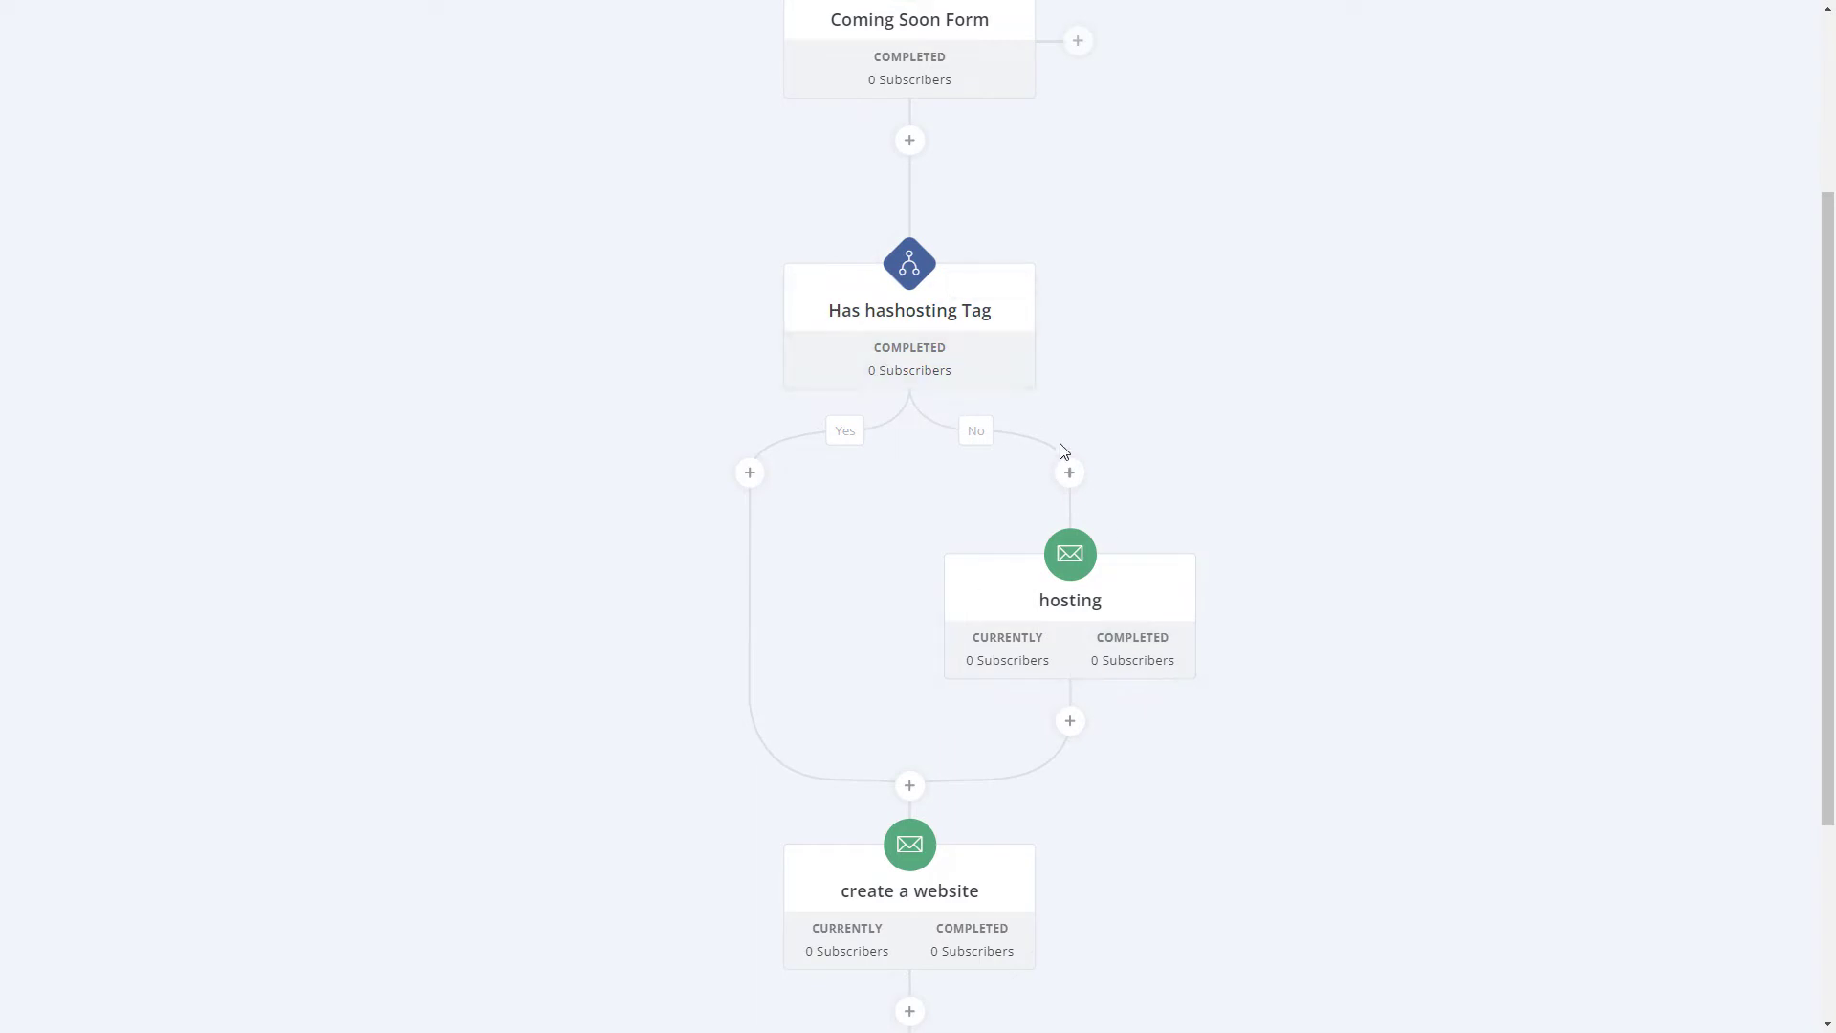
left_click(921, 913)
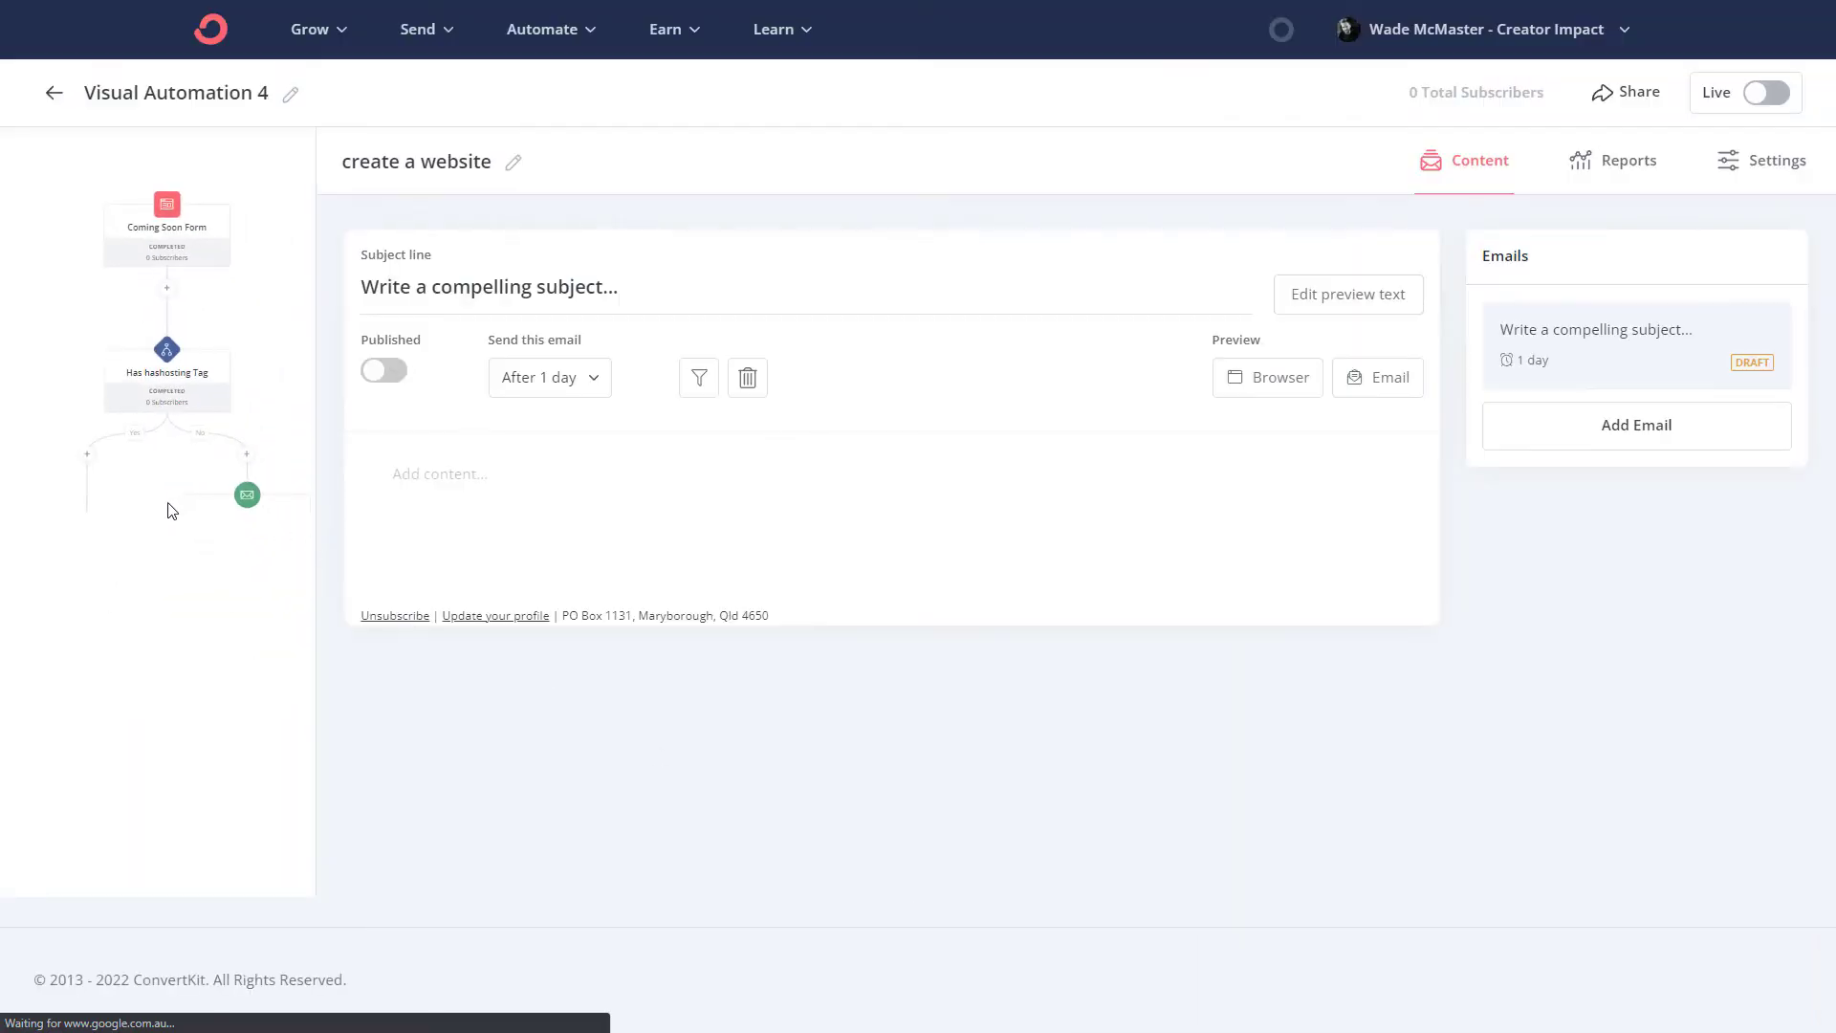
- Add three more blank emails to the "create a website" sequence
left_click(1598, 427)
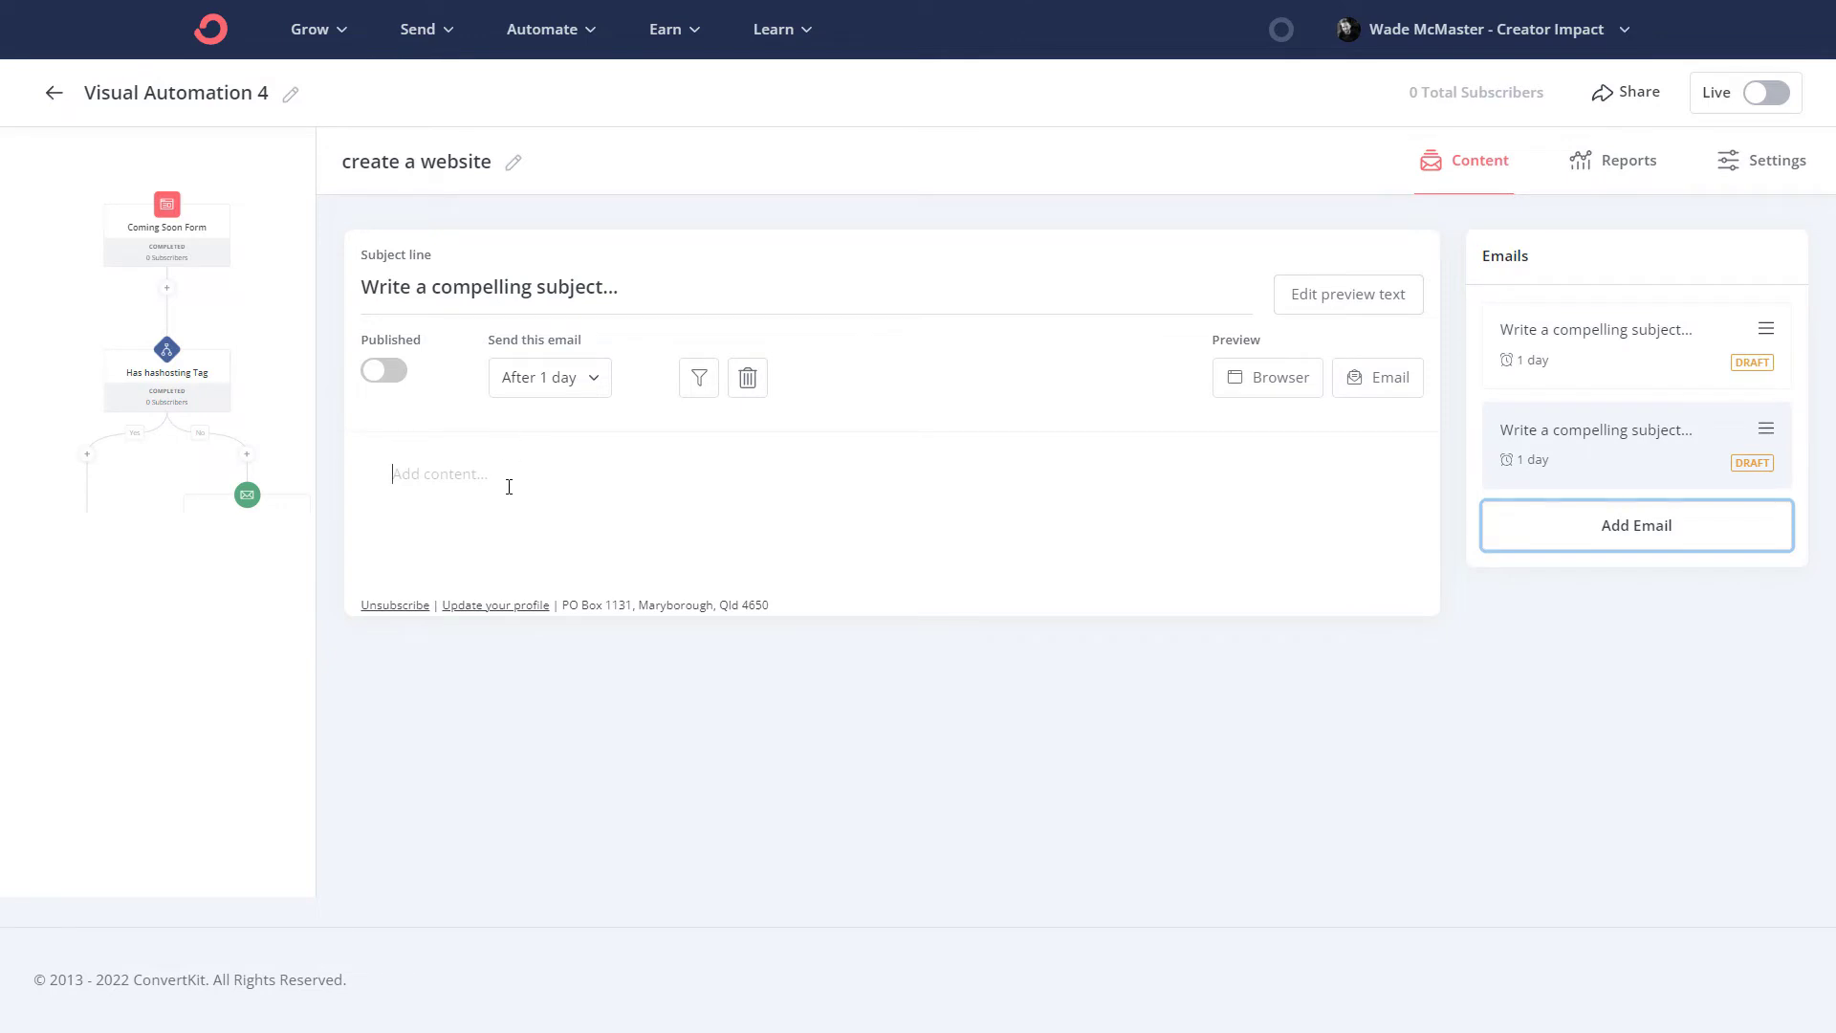
left_click(509, 487)
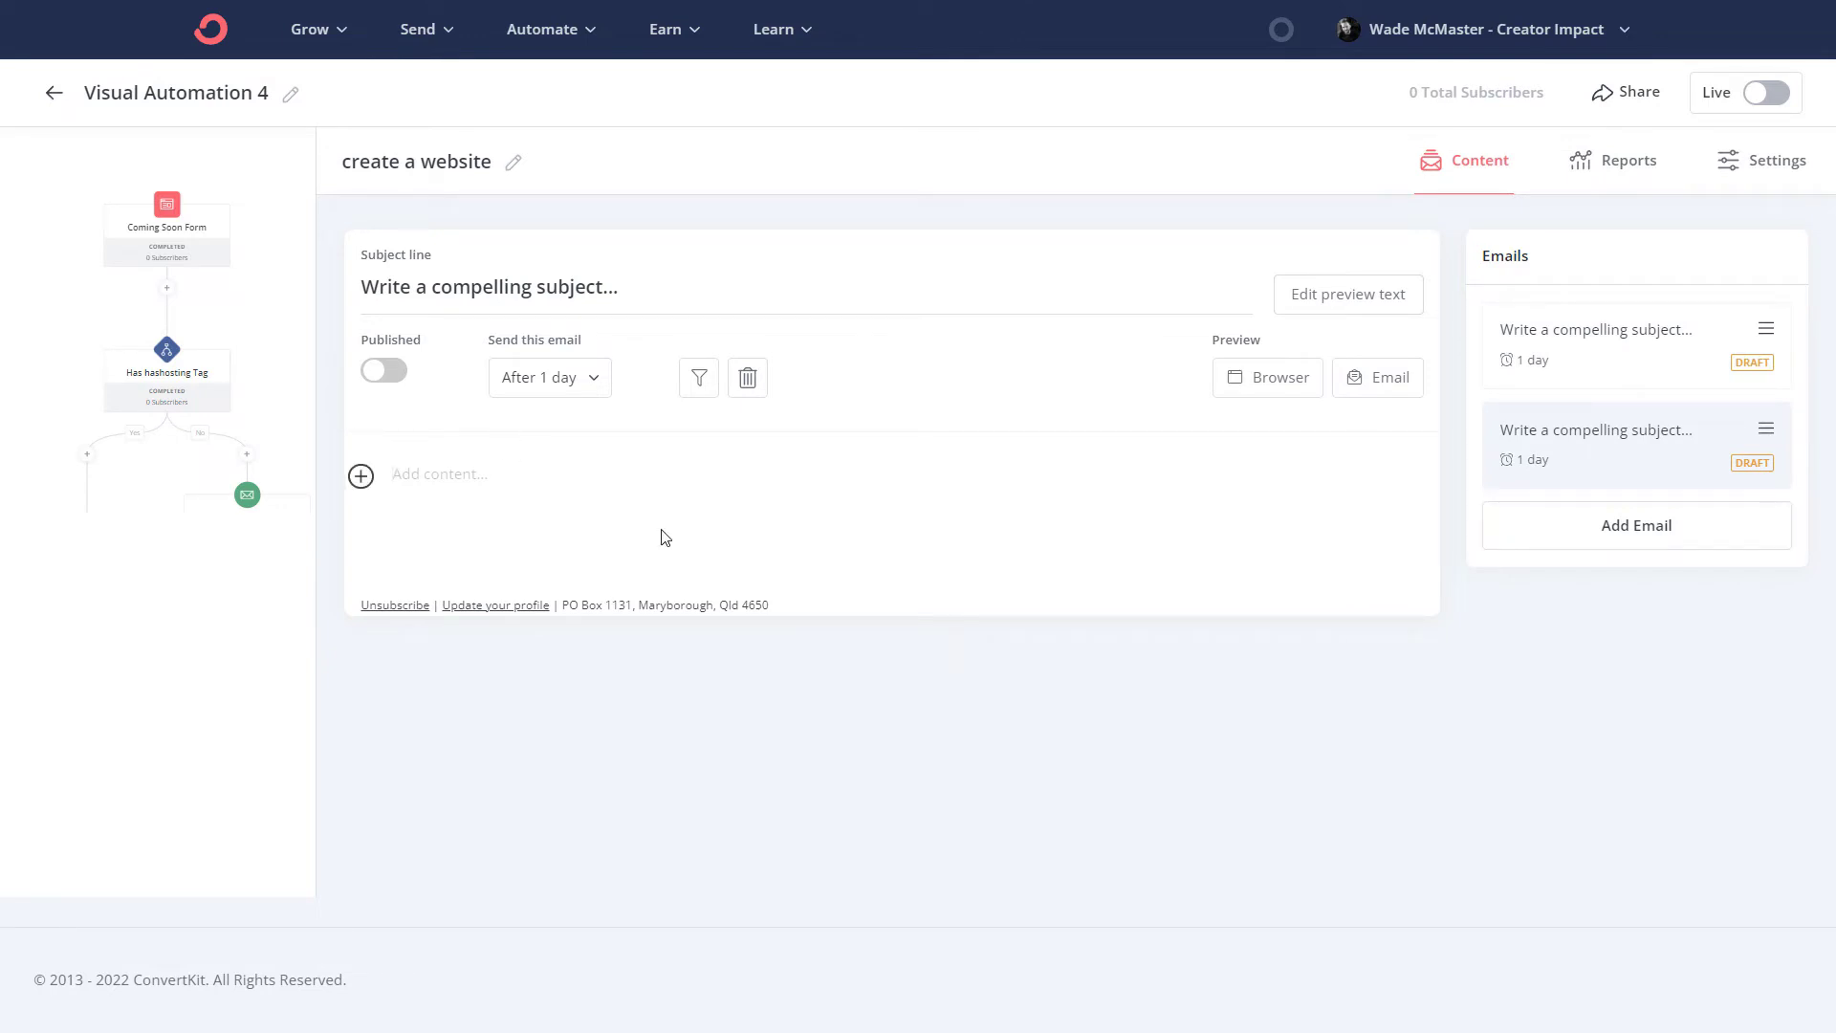
left_click(1635, 537)
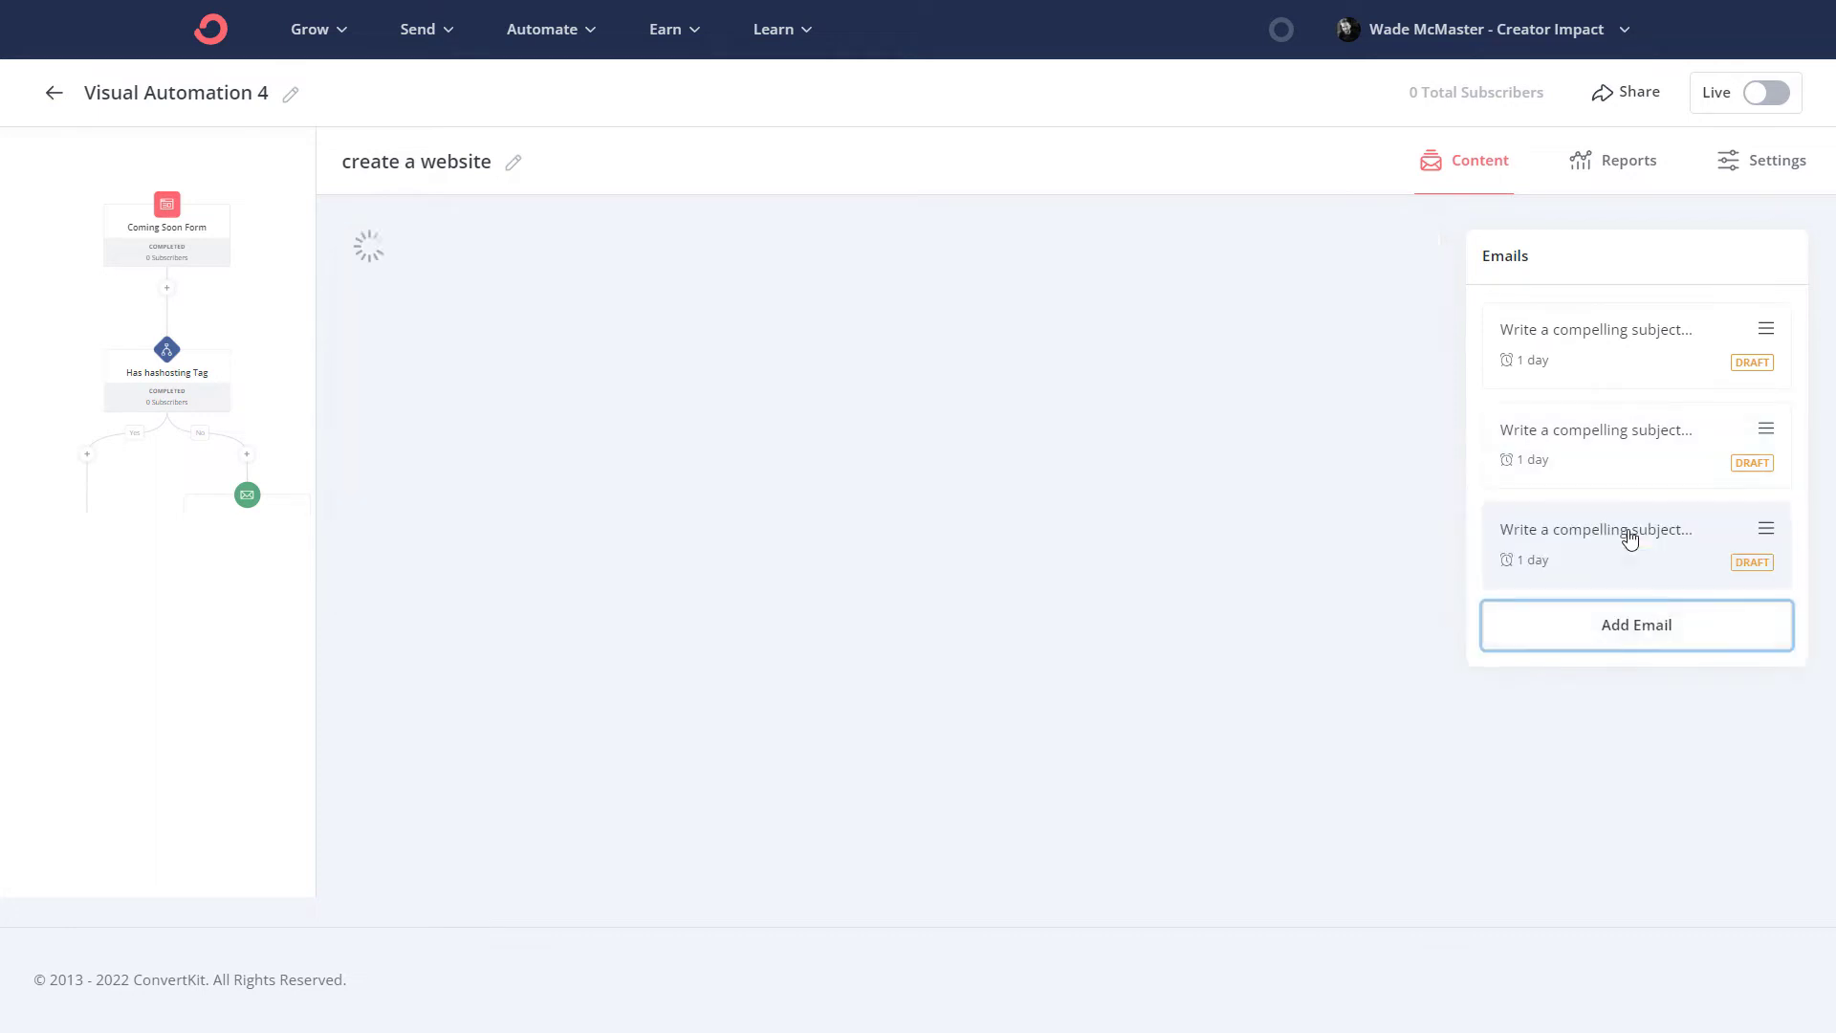
left_click(1640, 623)
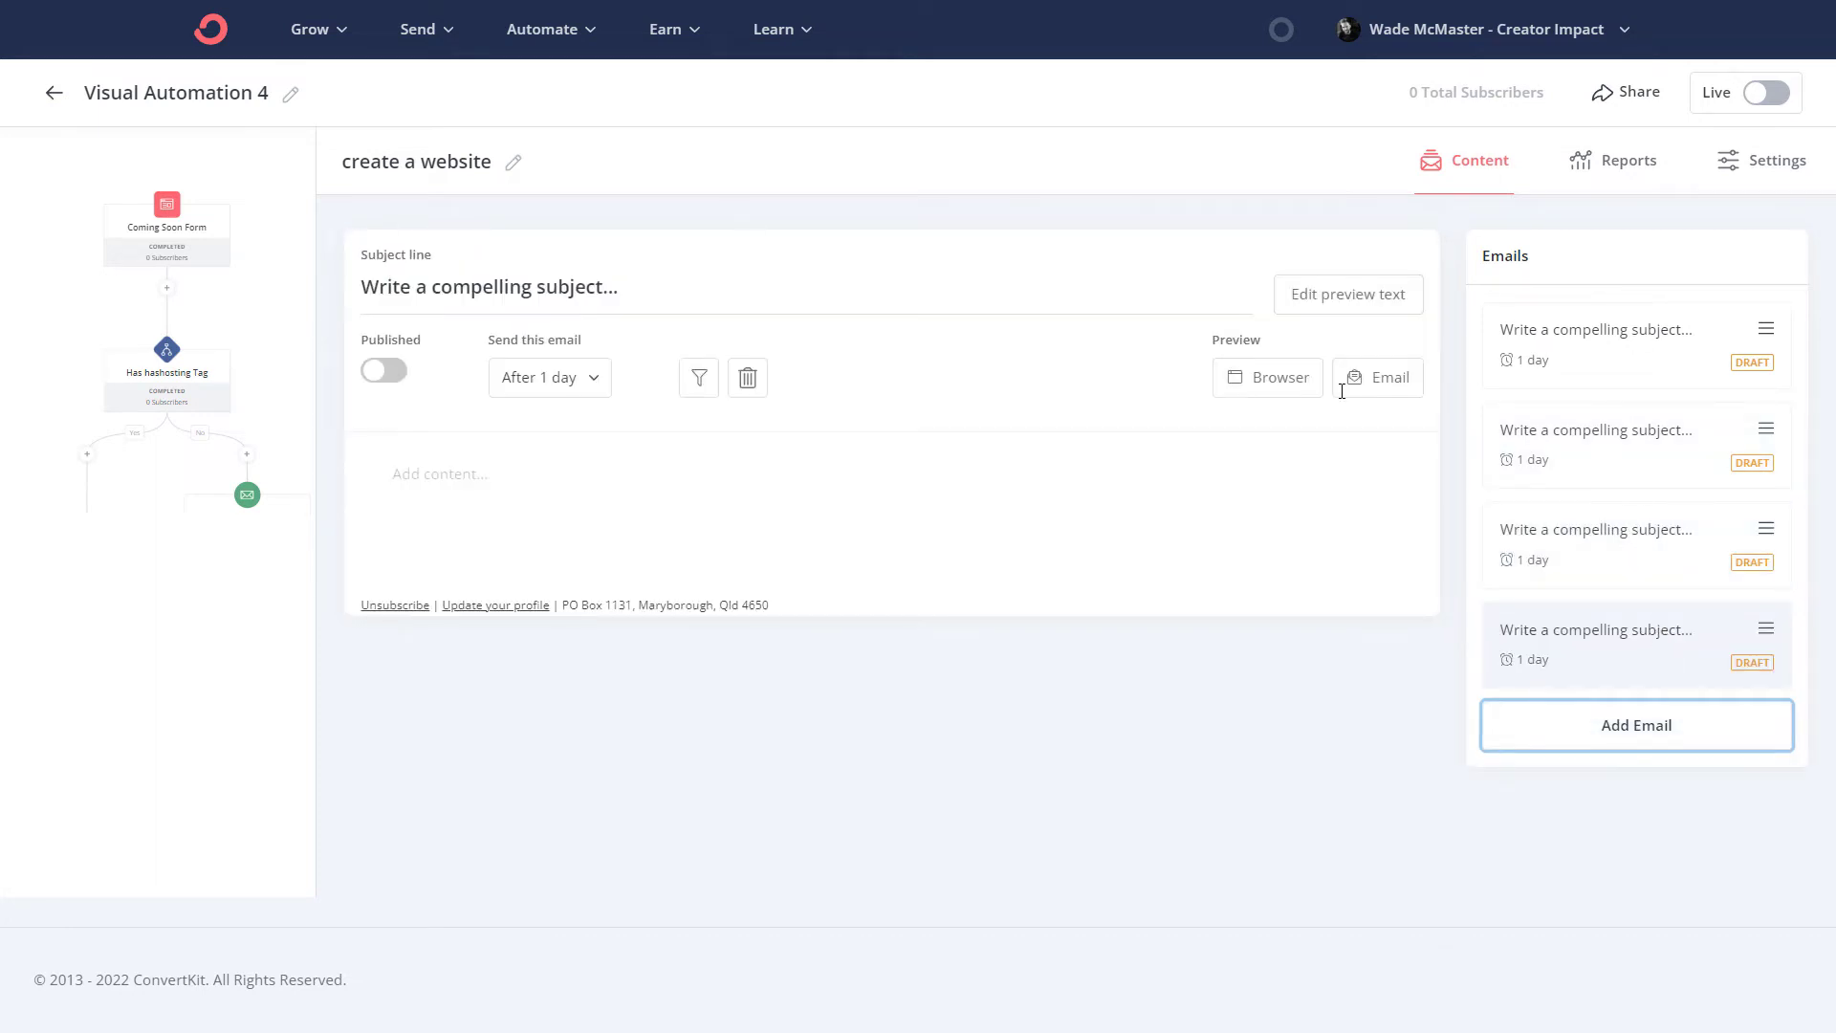
- Write "Dont forget to check out our web design service." as the fourth email's body and select "web design service." in it
left_click(534, 464)
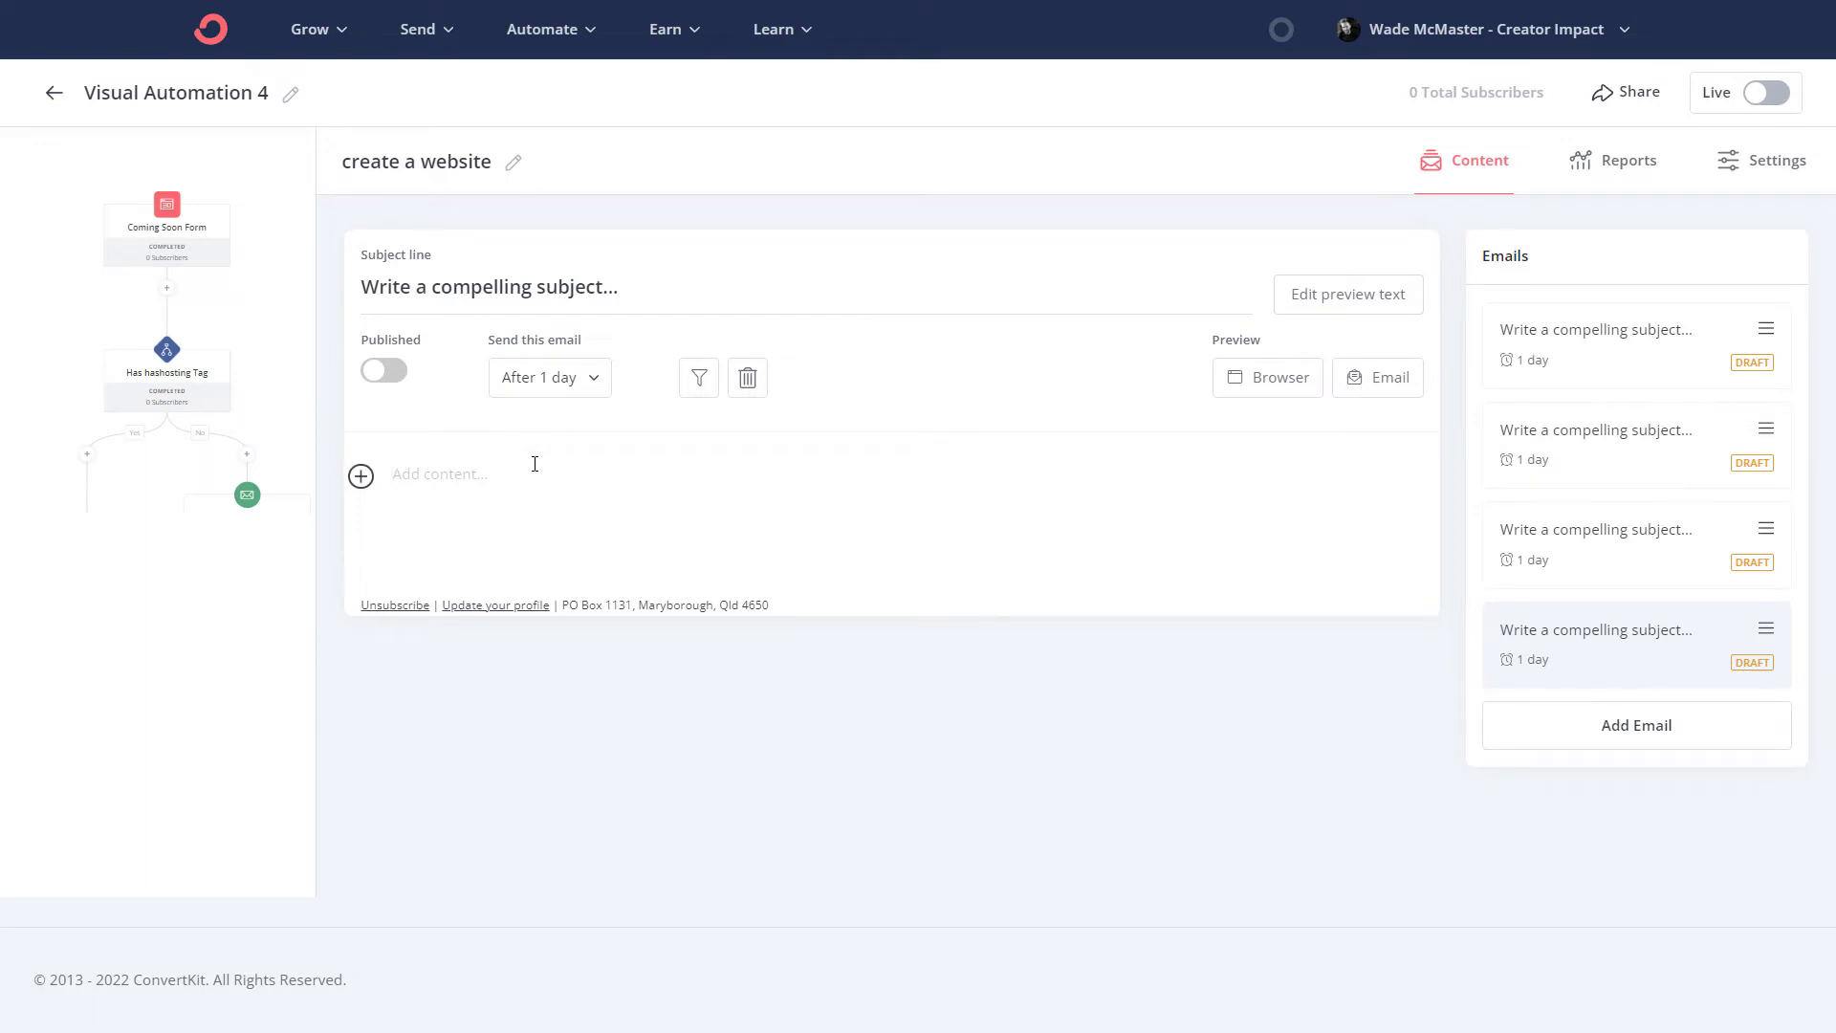
type("Dont forget to chec")
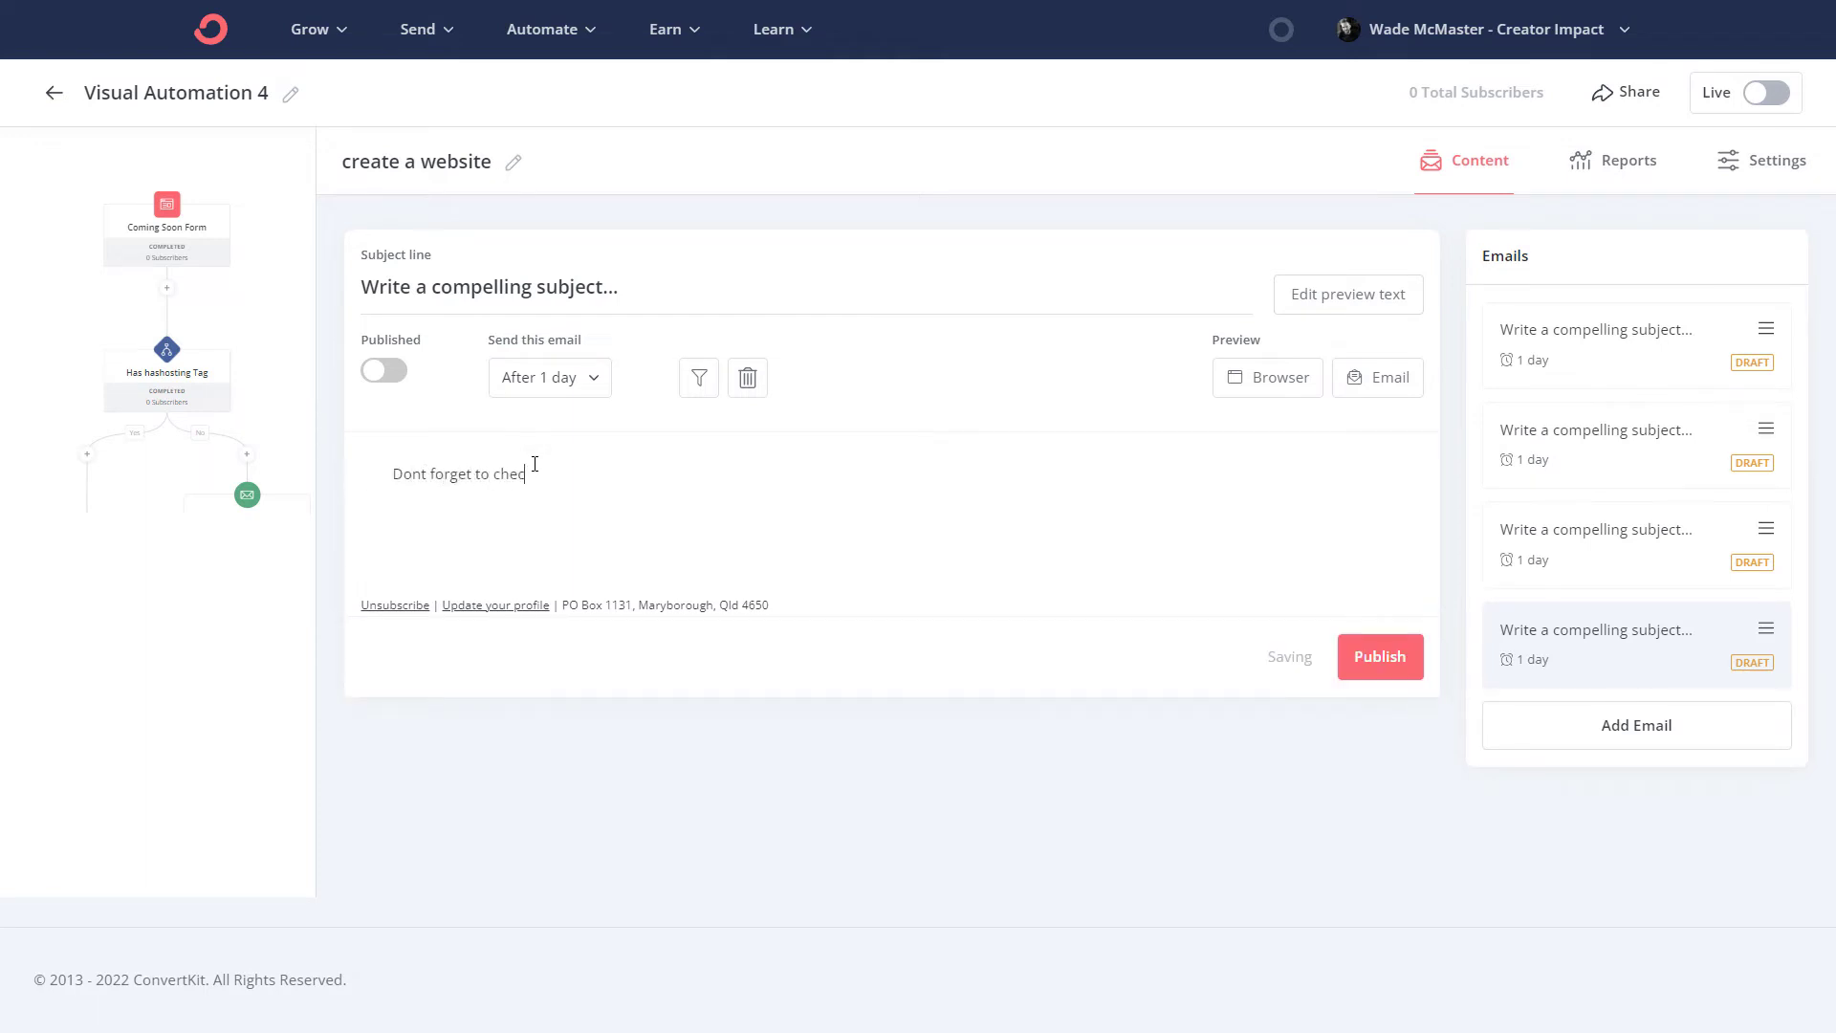
type("k out our websit")
key("BackSpace")
type("design s")
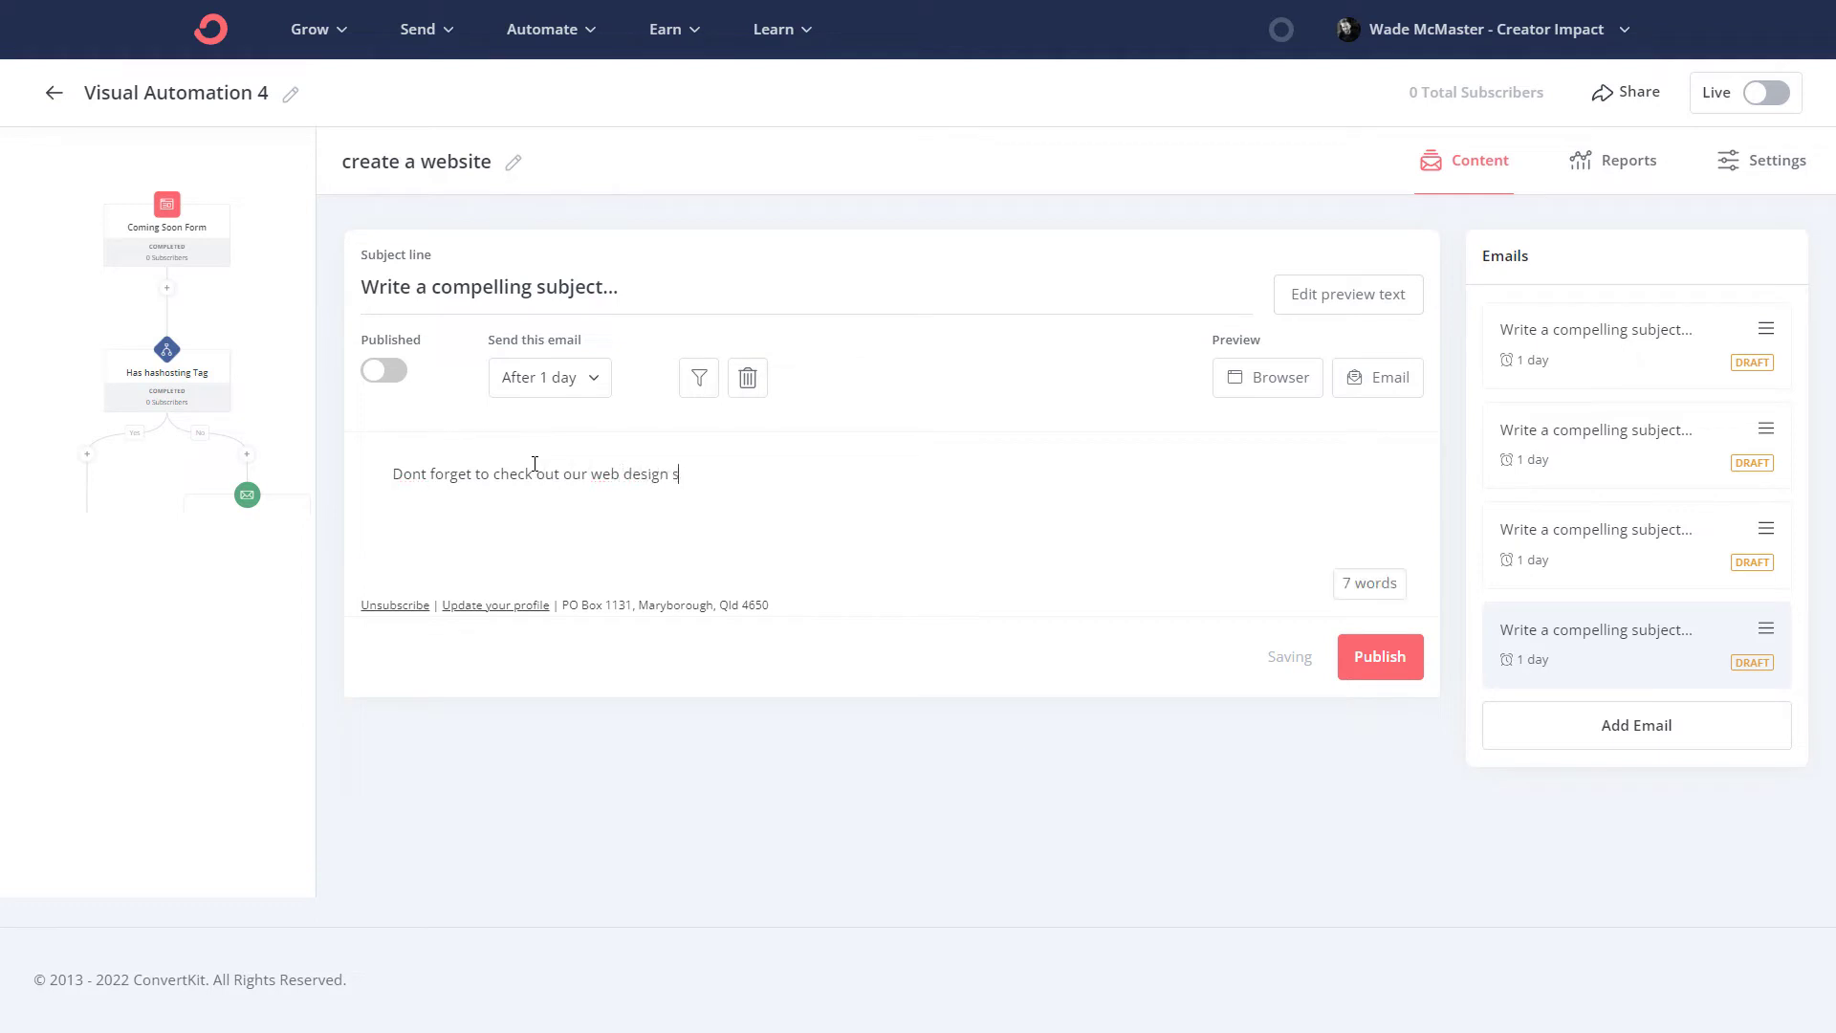
type("ervice.")
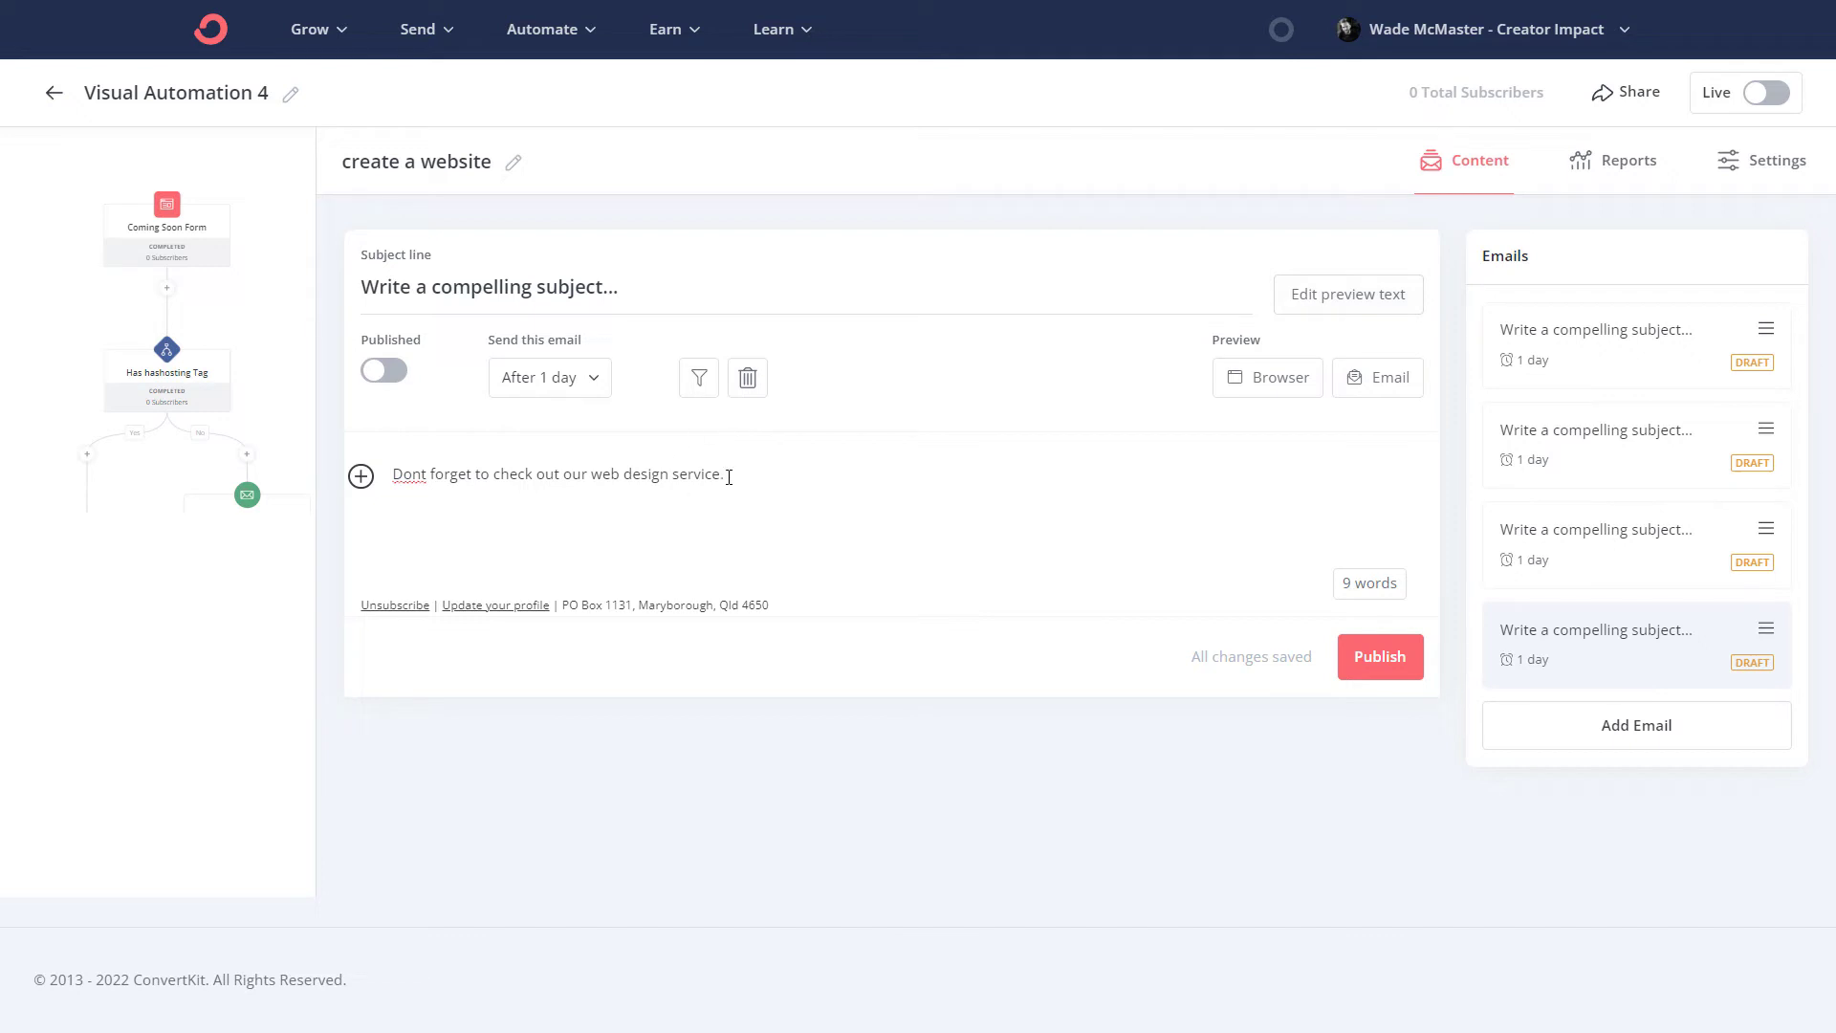
left_click_drag(726, 475, 591, 475)
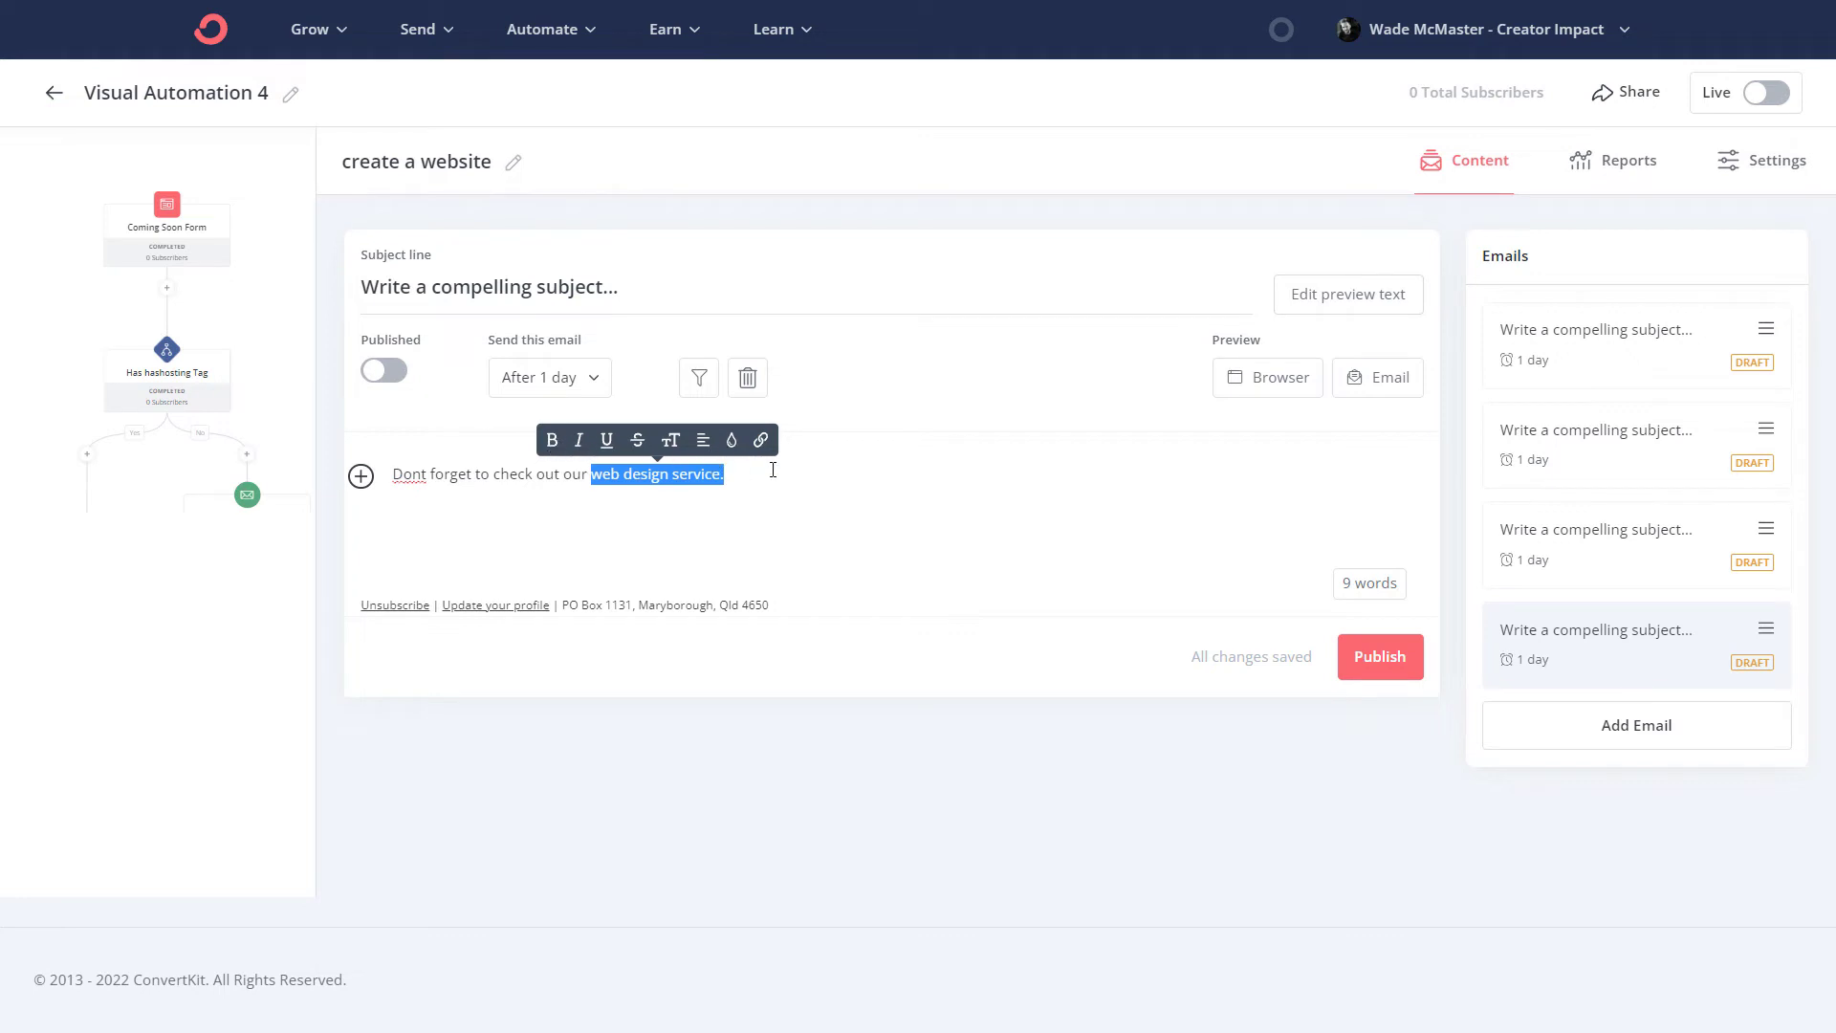
- Make "web design service." in the fourth email's body bold, italic and underlined
left_click(553, 443)
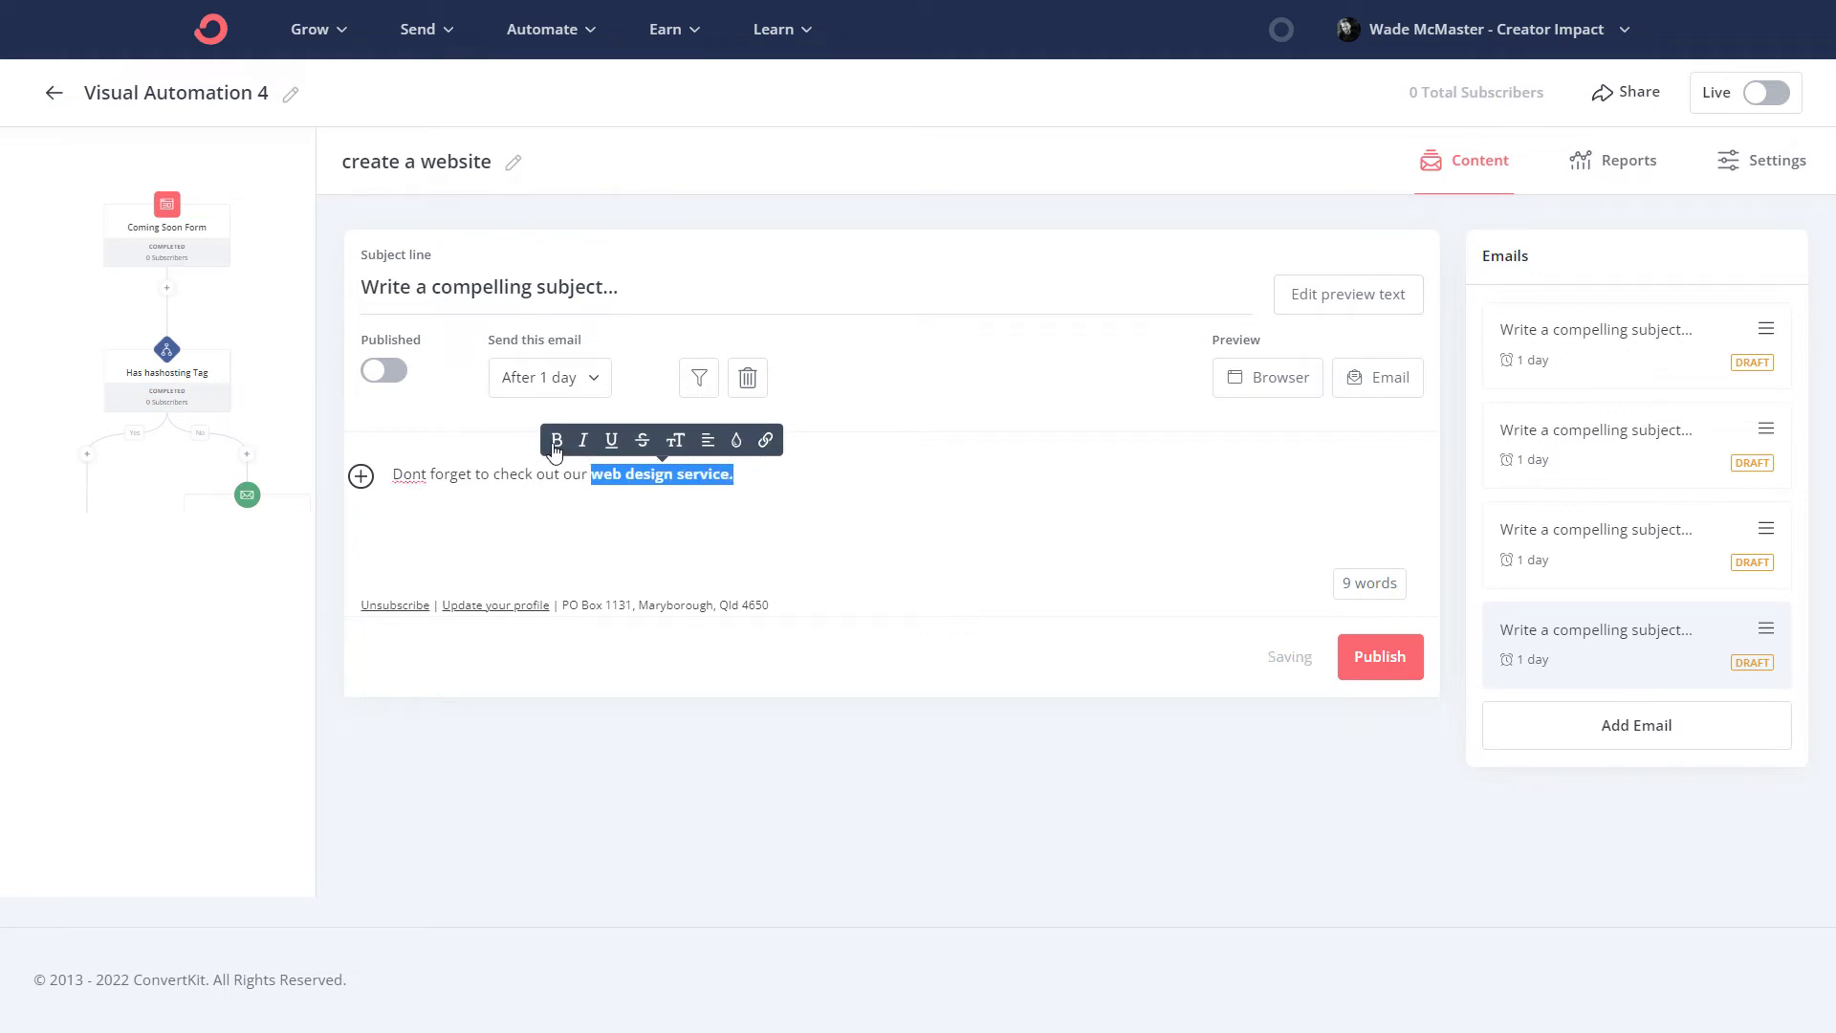
left_click(588, 447)
left_click(602, 440)
left_click(760, 482)
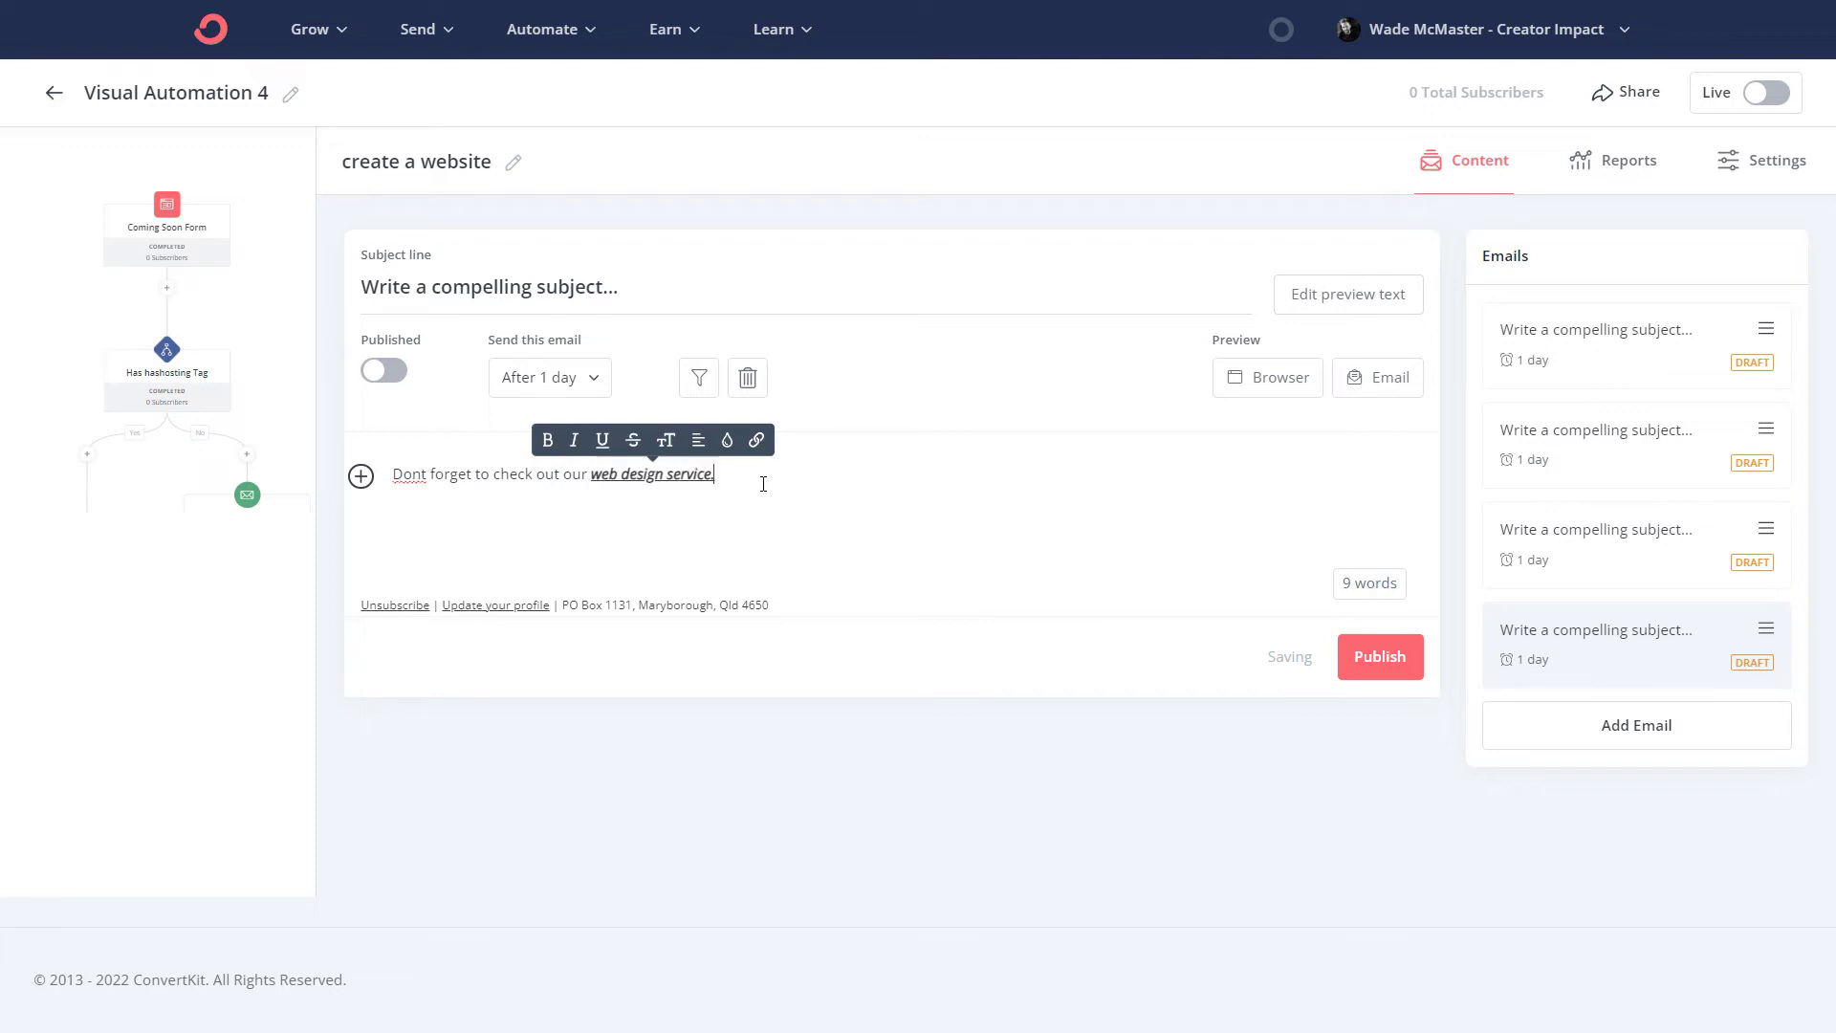
- Insert a button on a new line below the email text and set its URL to "Ourservices"
key("Return")
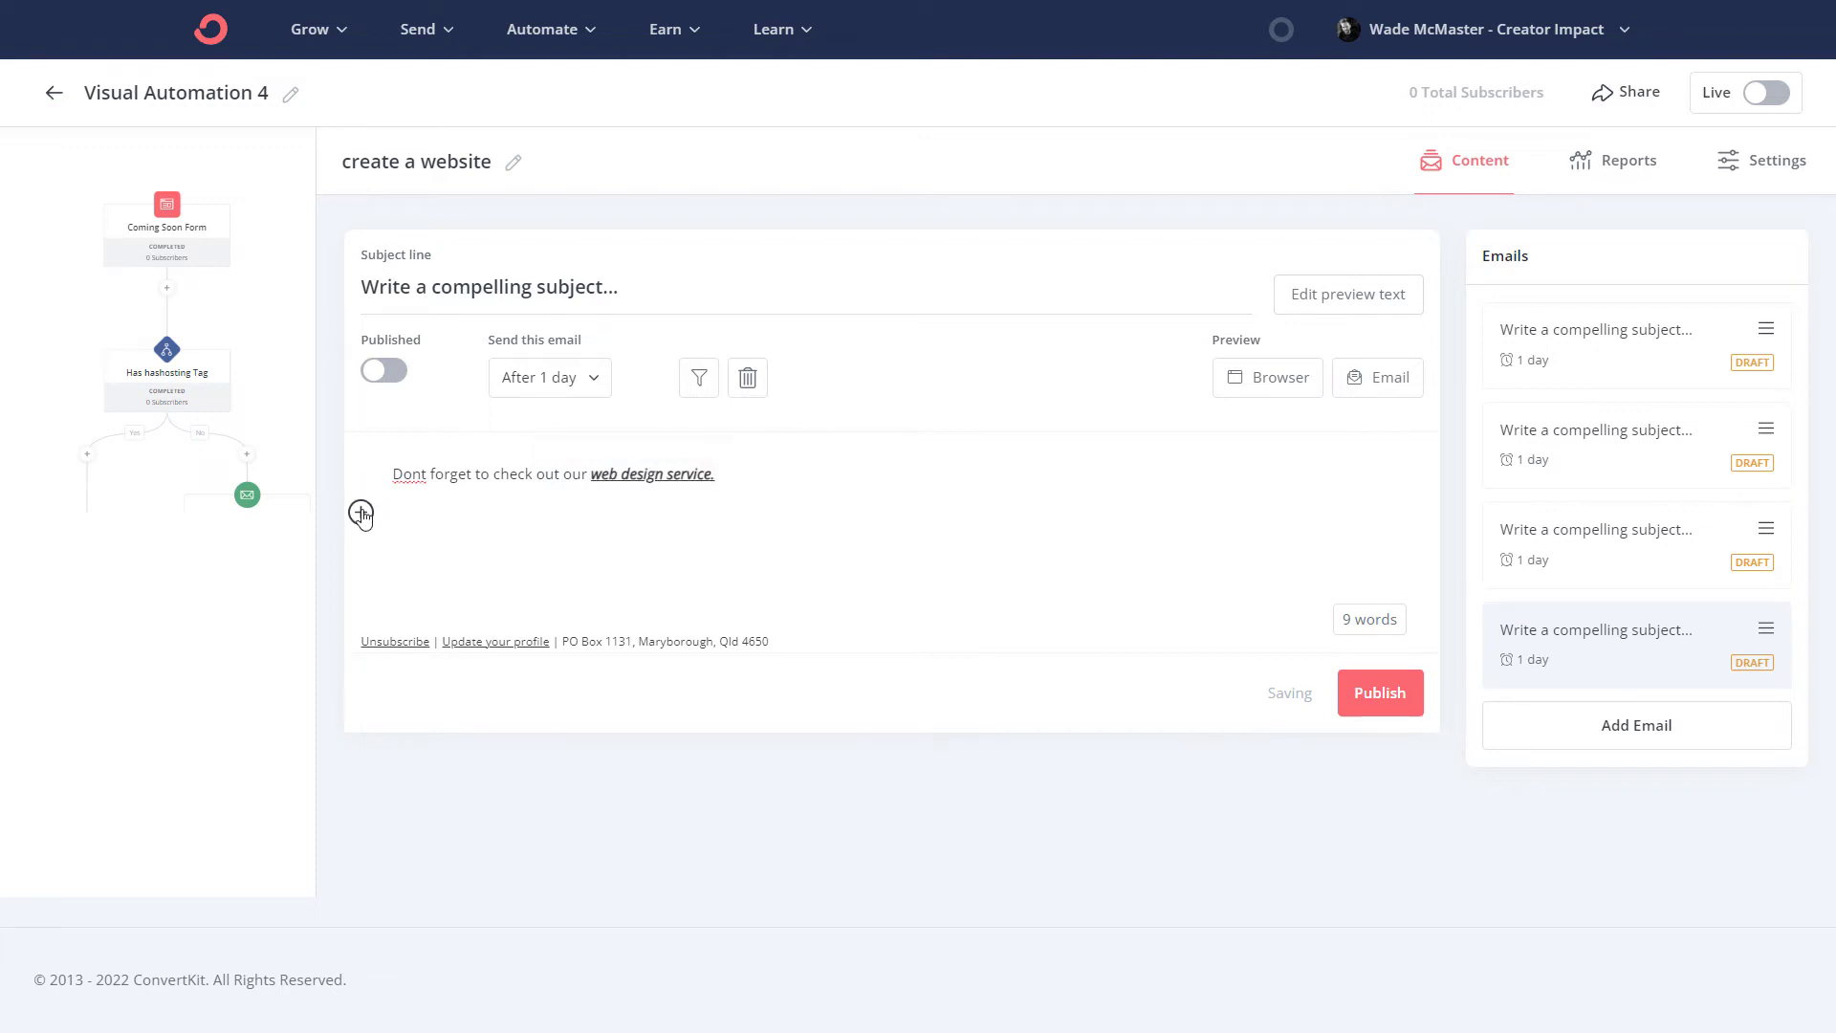
left_click(362, 513)
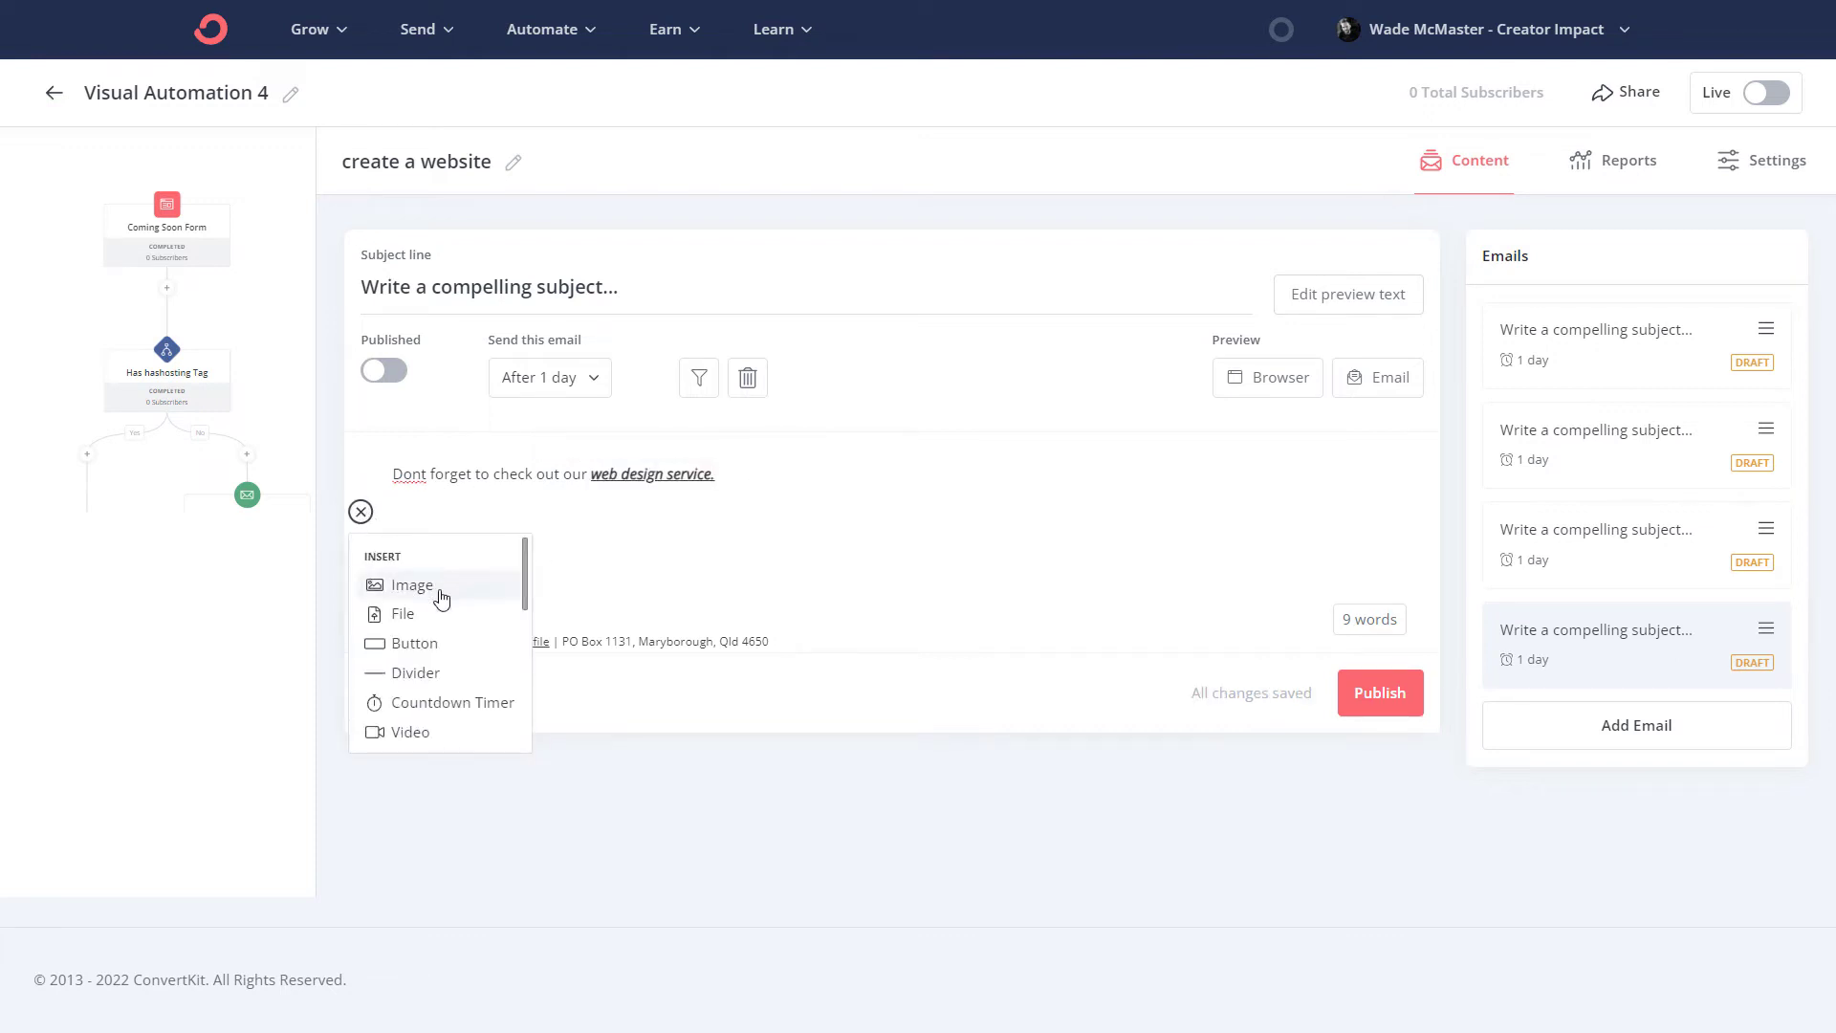
scroll(438, 631, "down", 3)
scroll(432, 617, "up", 3)
left_click(436, 643)
left_click(706, 533)
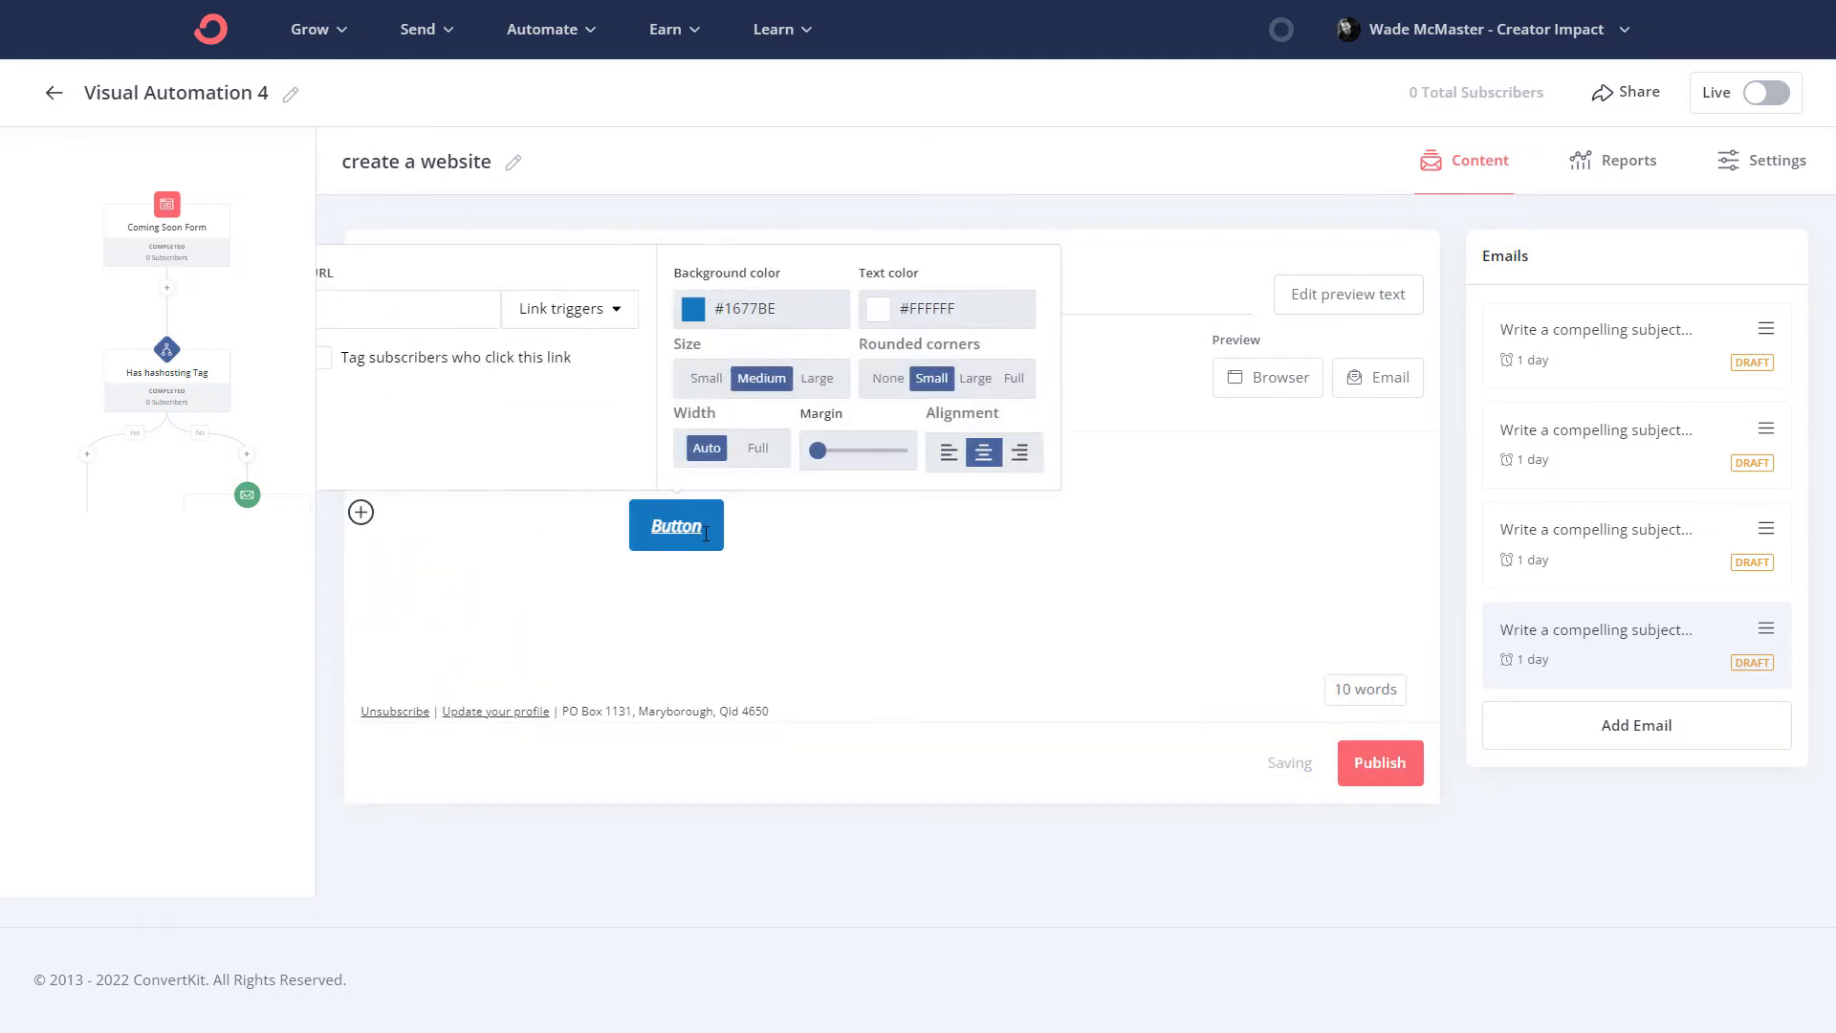
left_click(409, 308)
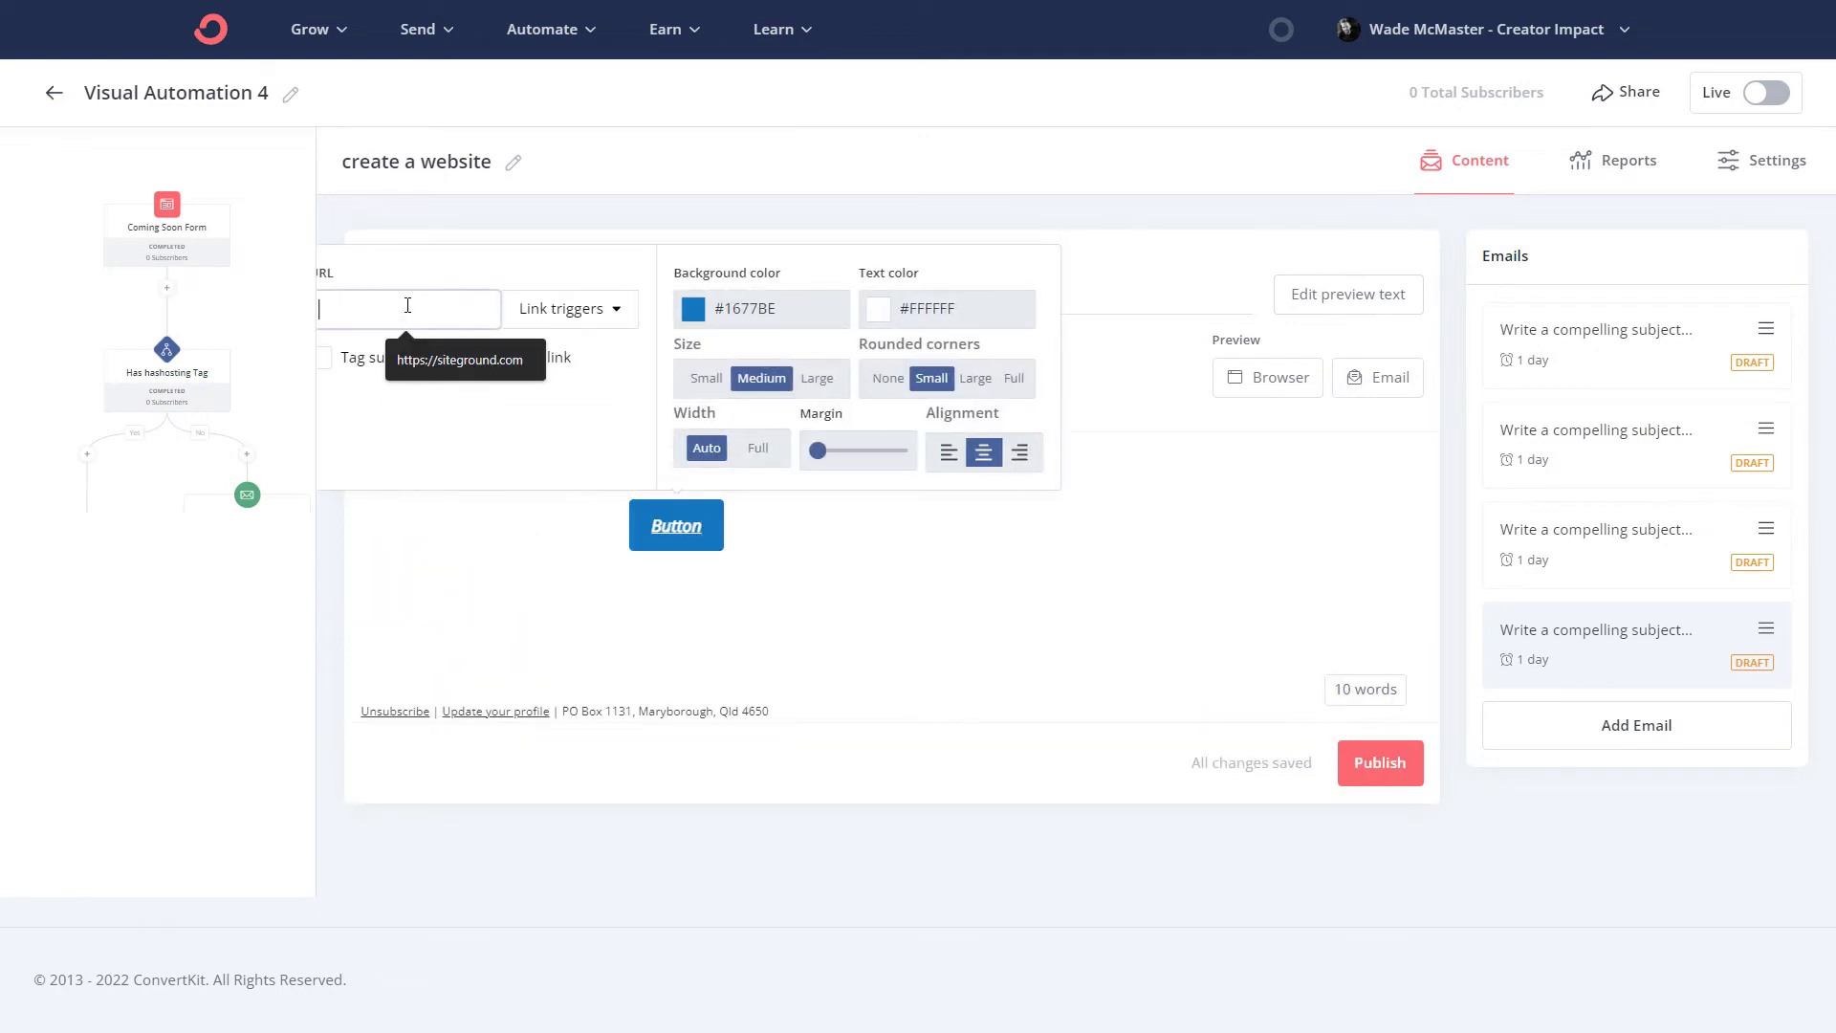
type("Ourservices")
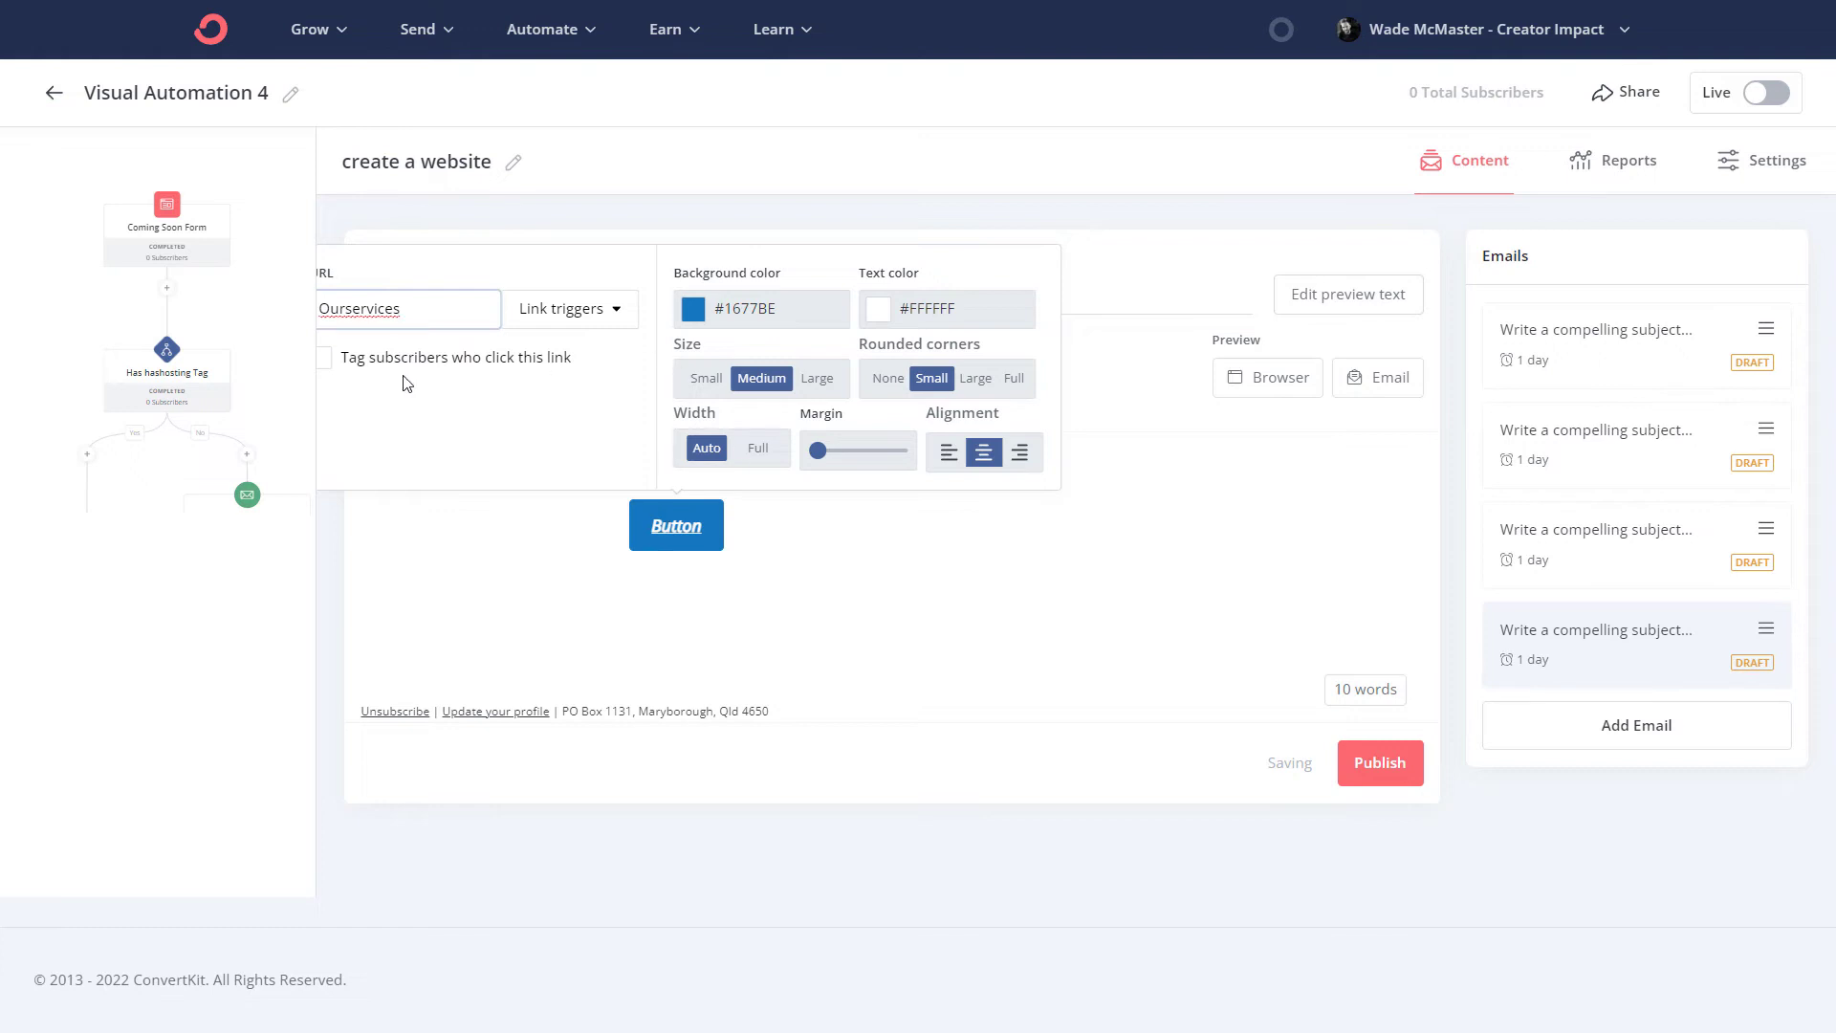
- Turn on tagging for subscribers who follow the button's link, using a new tag named "web design intere"
left_click(326, 360)
left_click(381, 429)
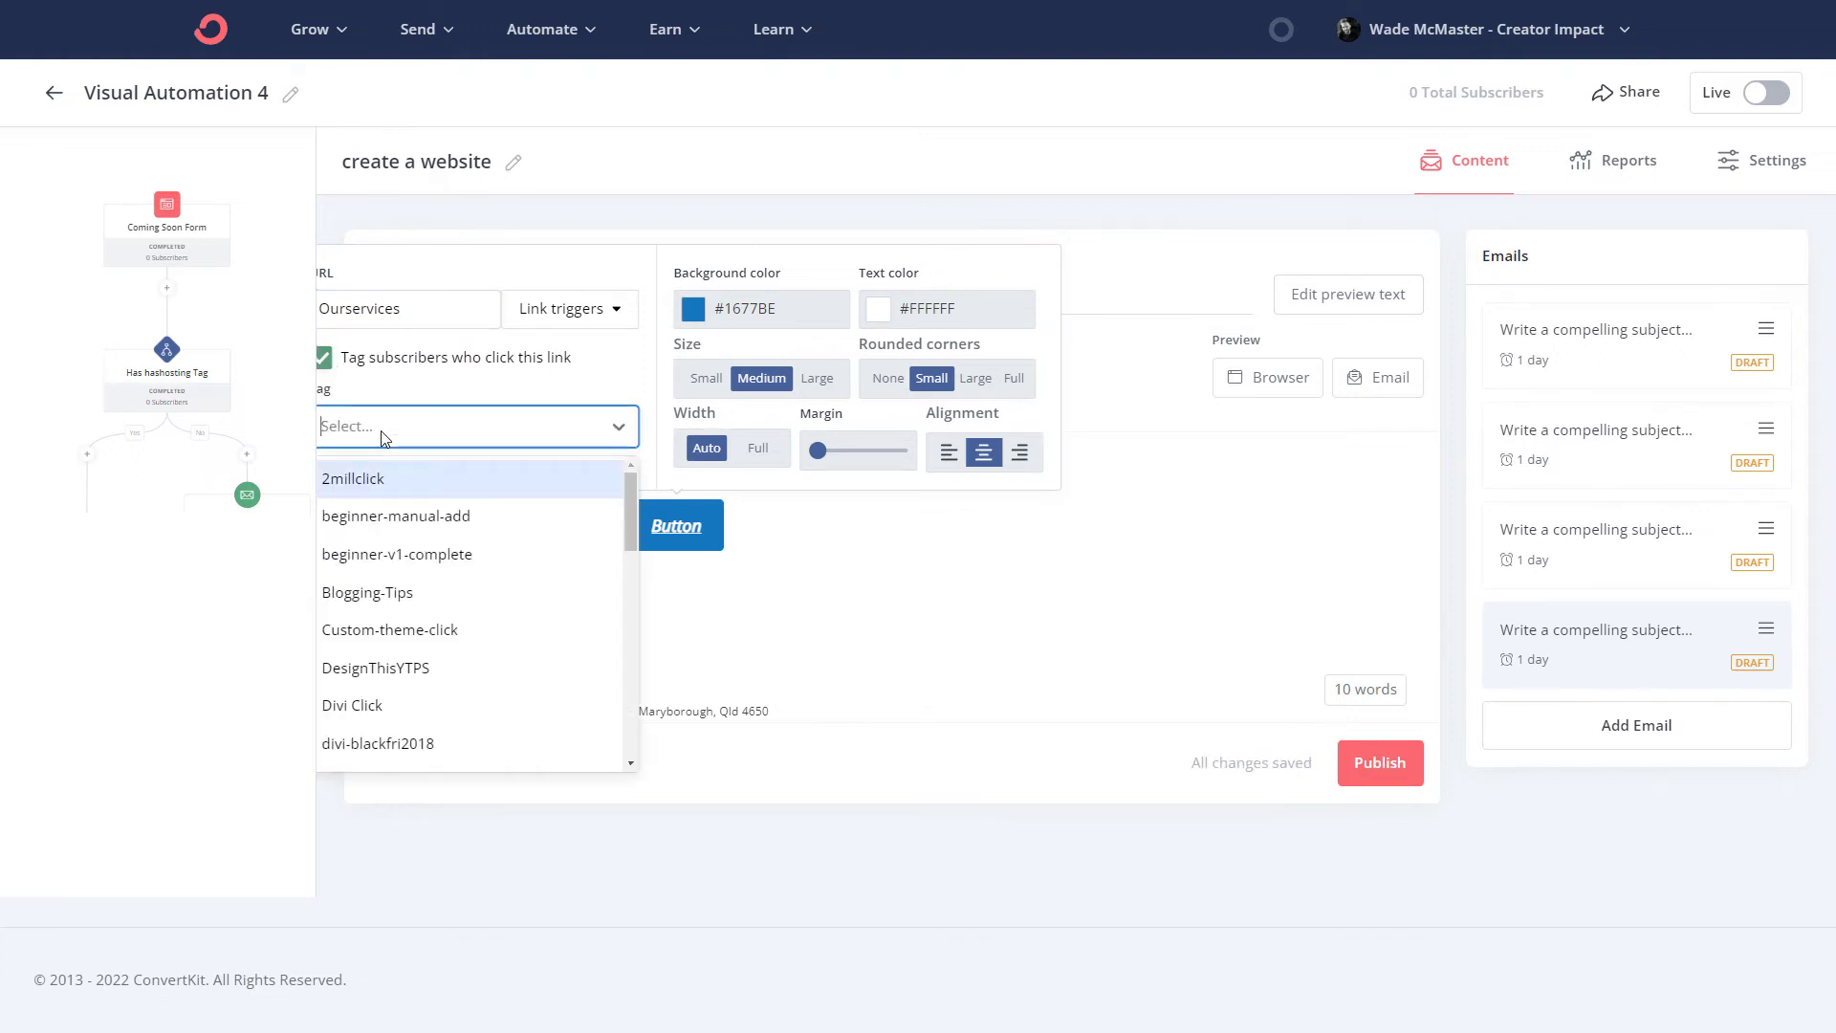
left_click(400, 432)
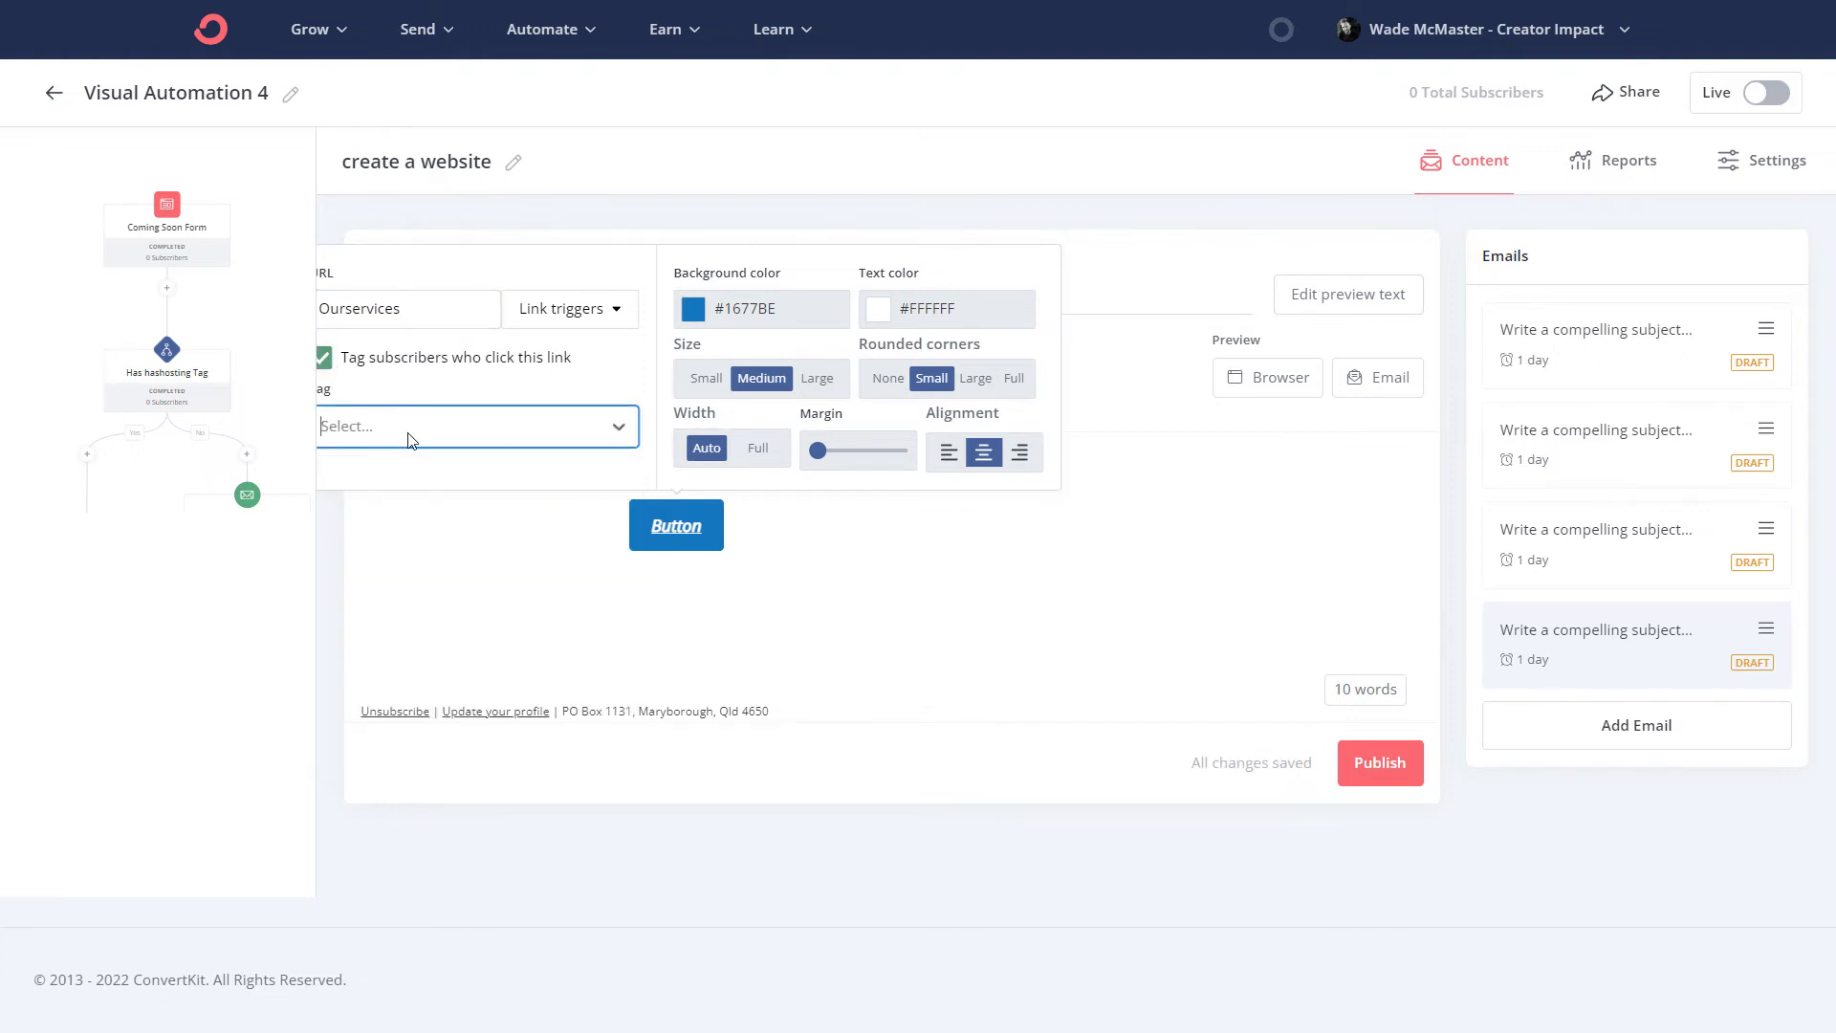
type("web design intere")
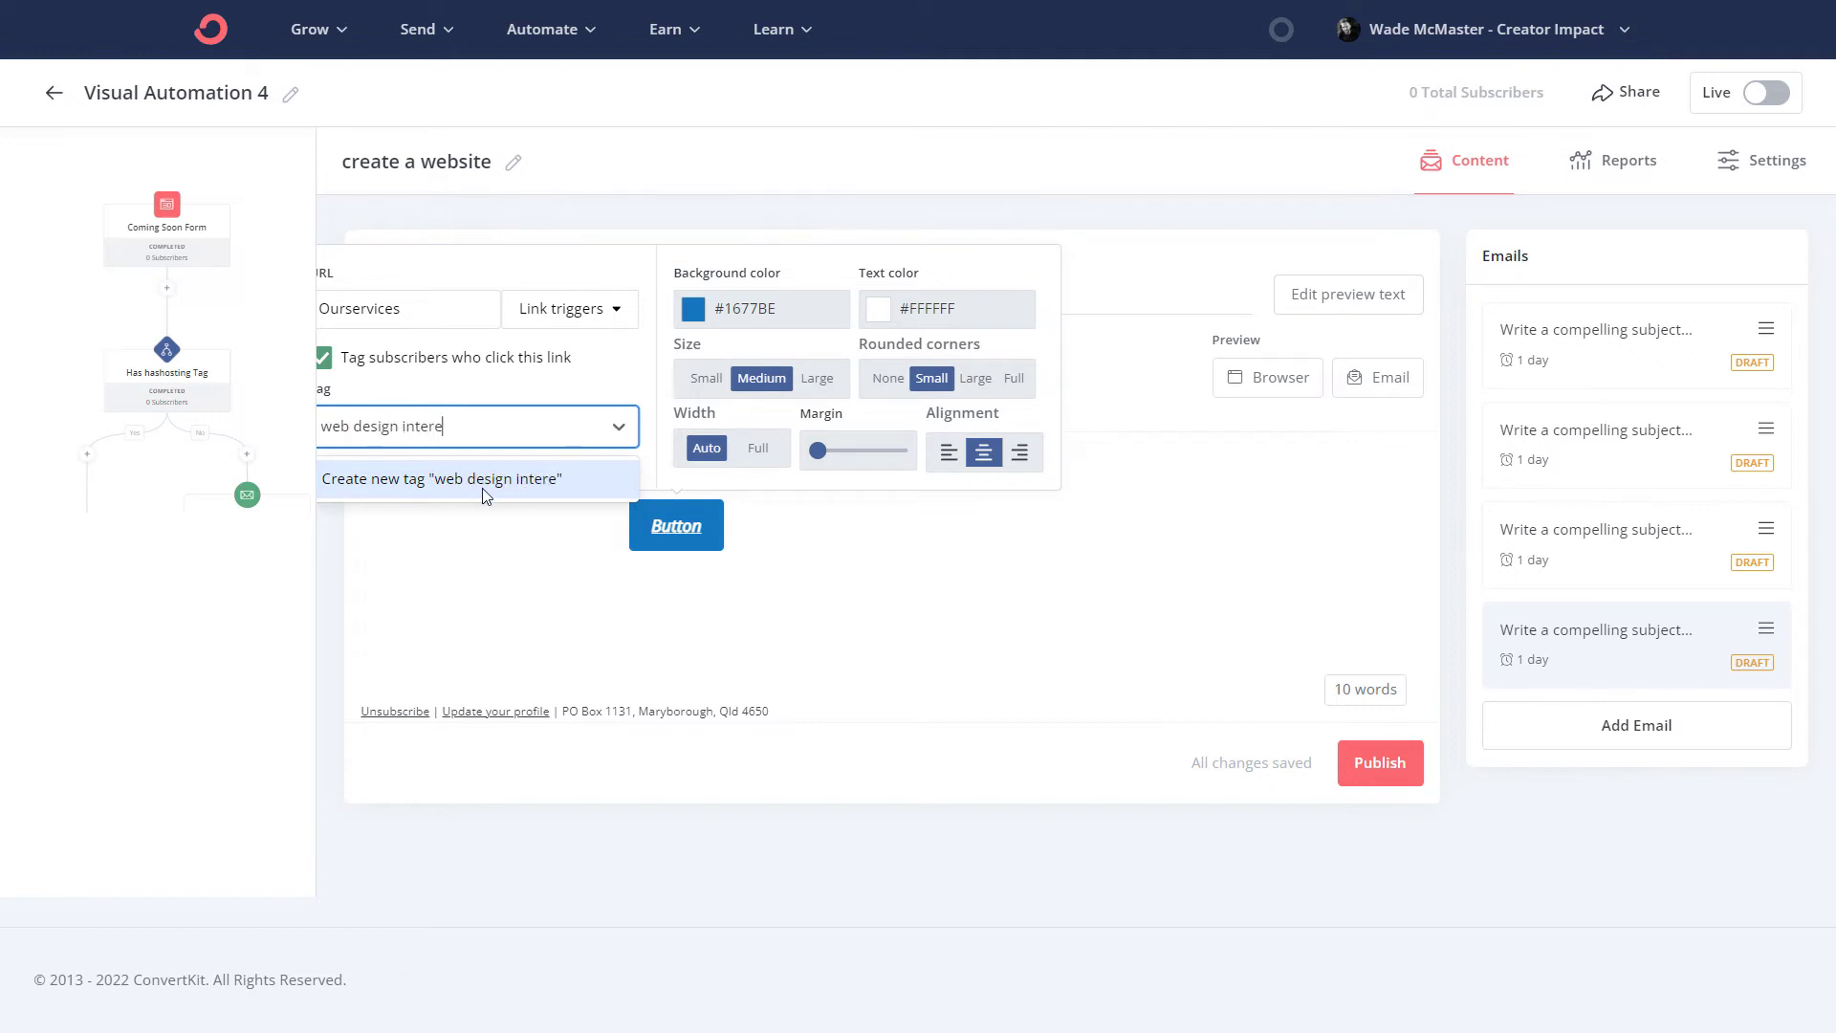
left_click(485, 495)
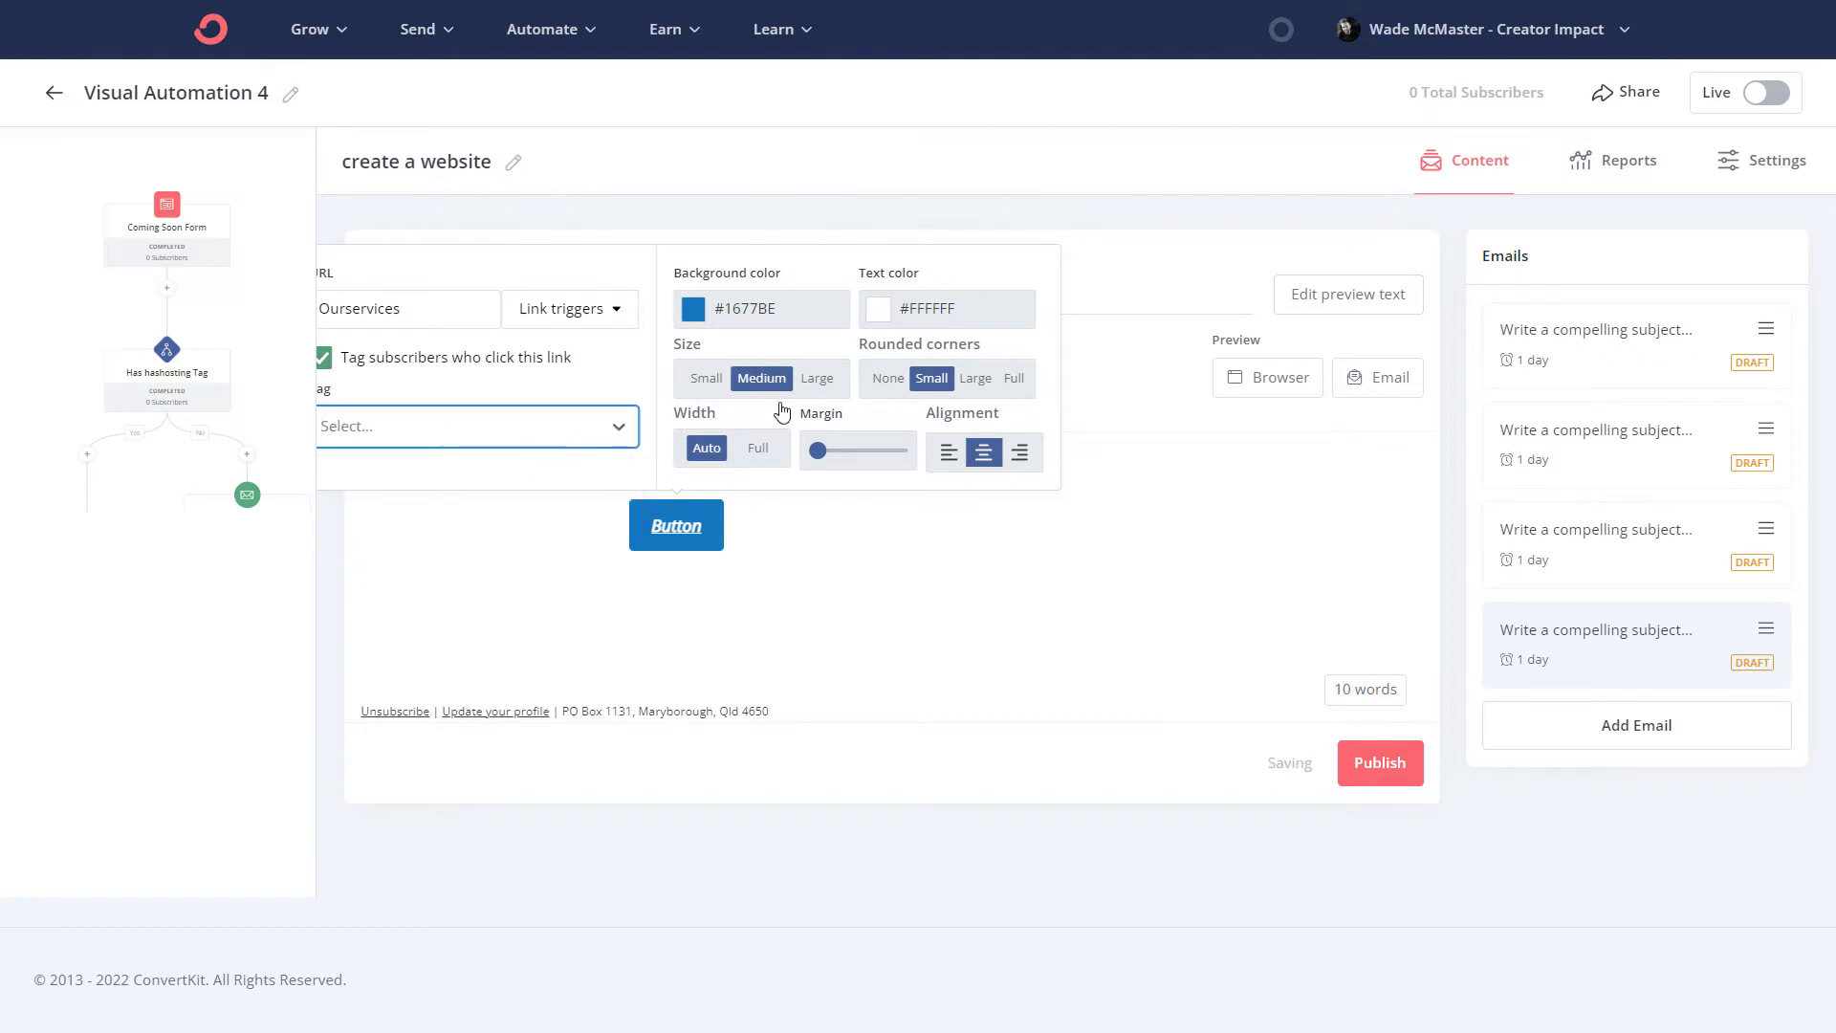
- Style the email button with Large size, left alignment and Auto width
left_click(816, 379)
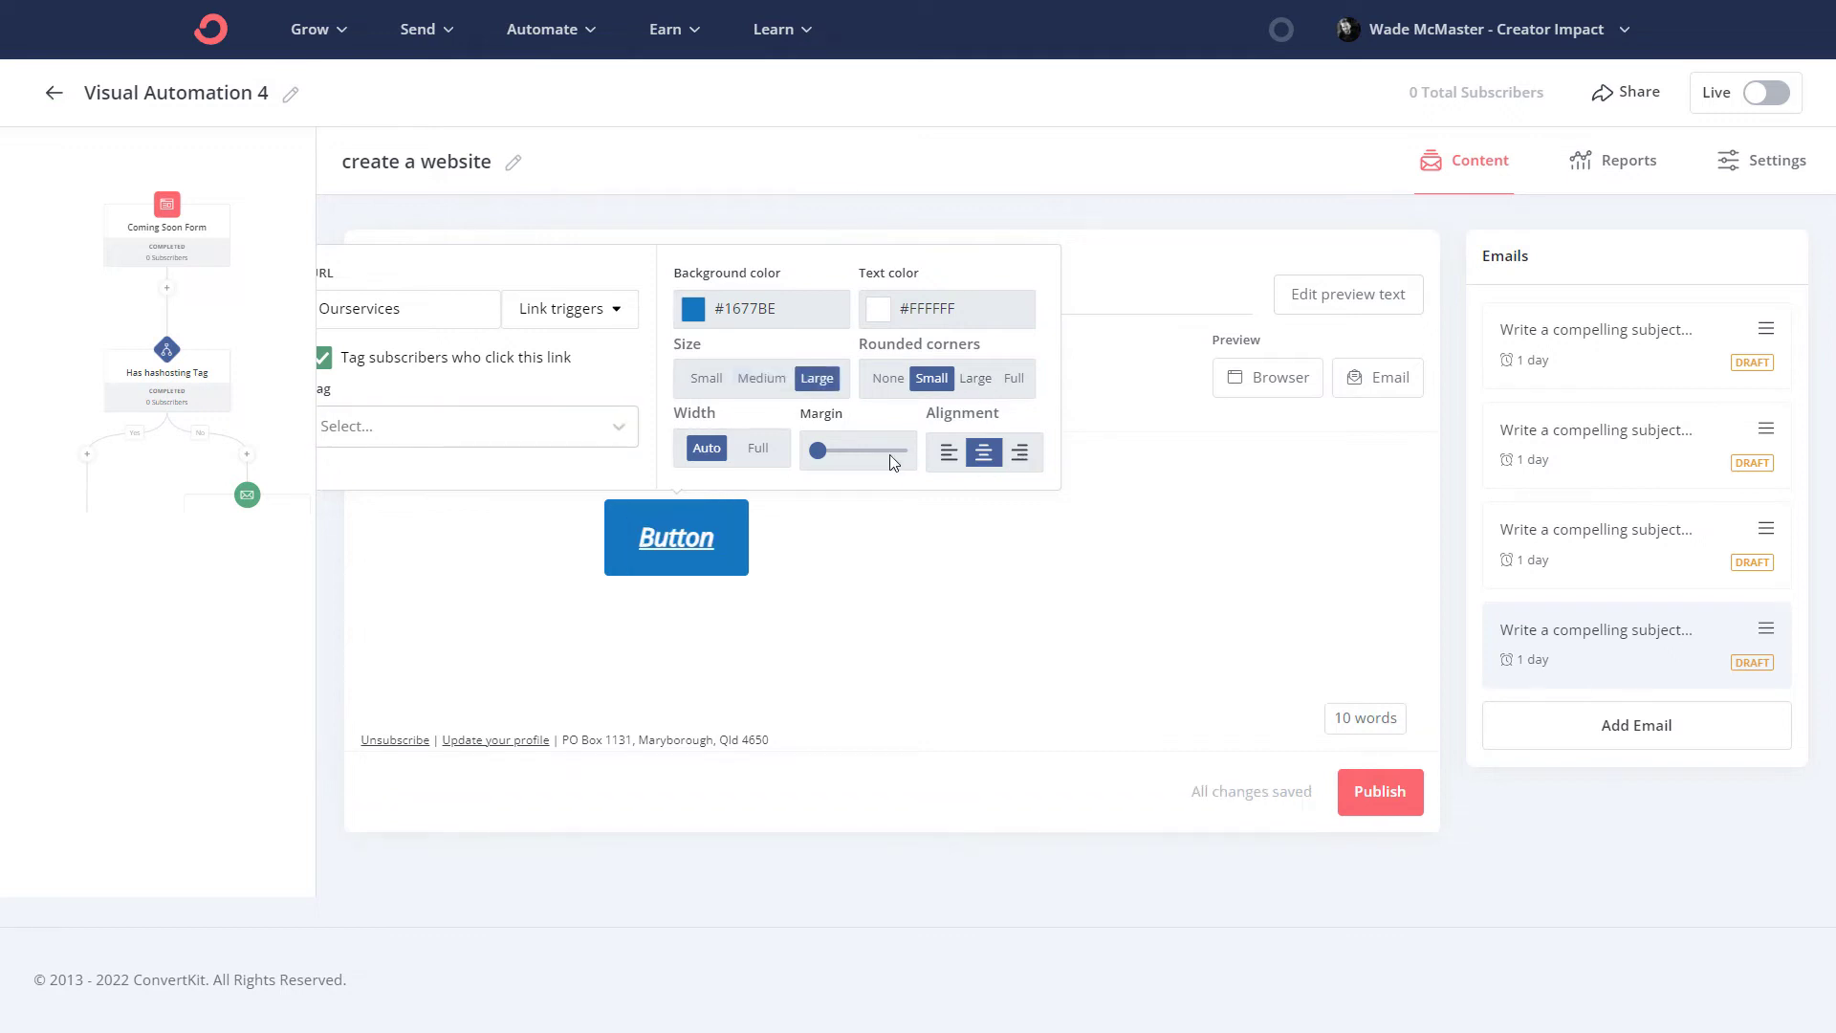
left_click(948, 455)
left_click(756, 450)
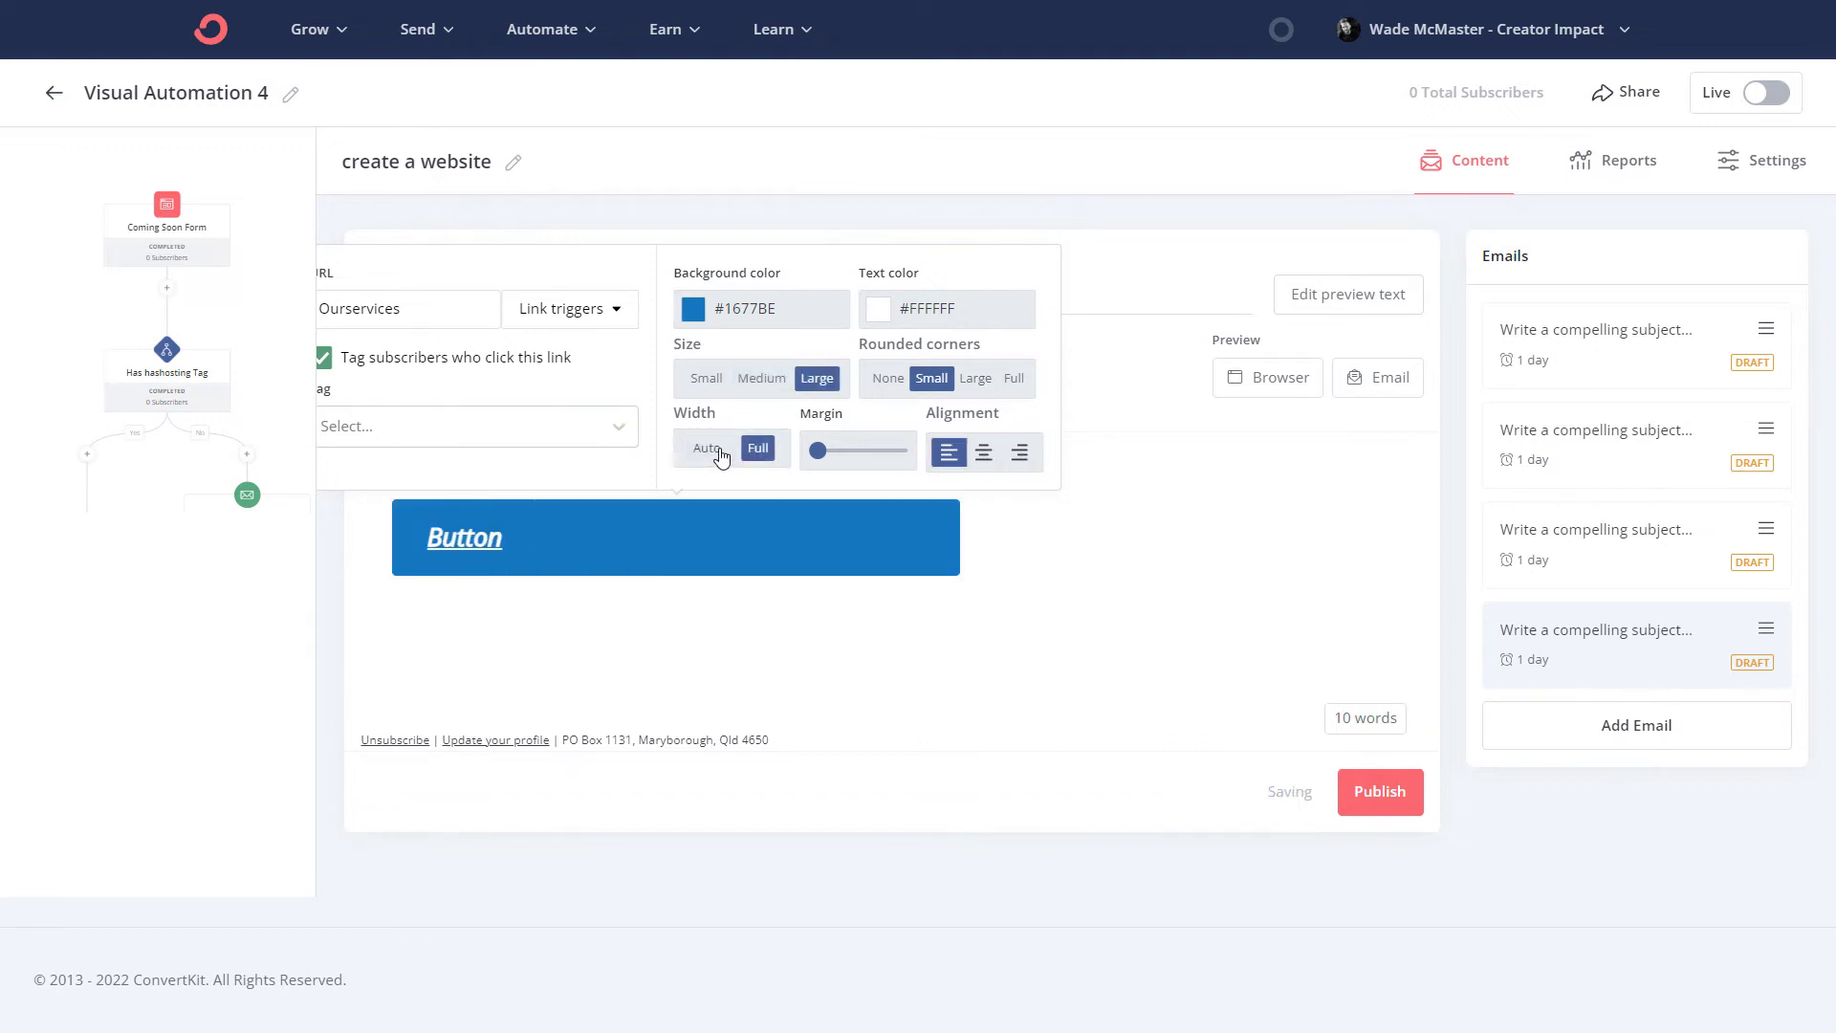
left_click(719, 450)
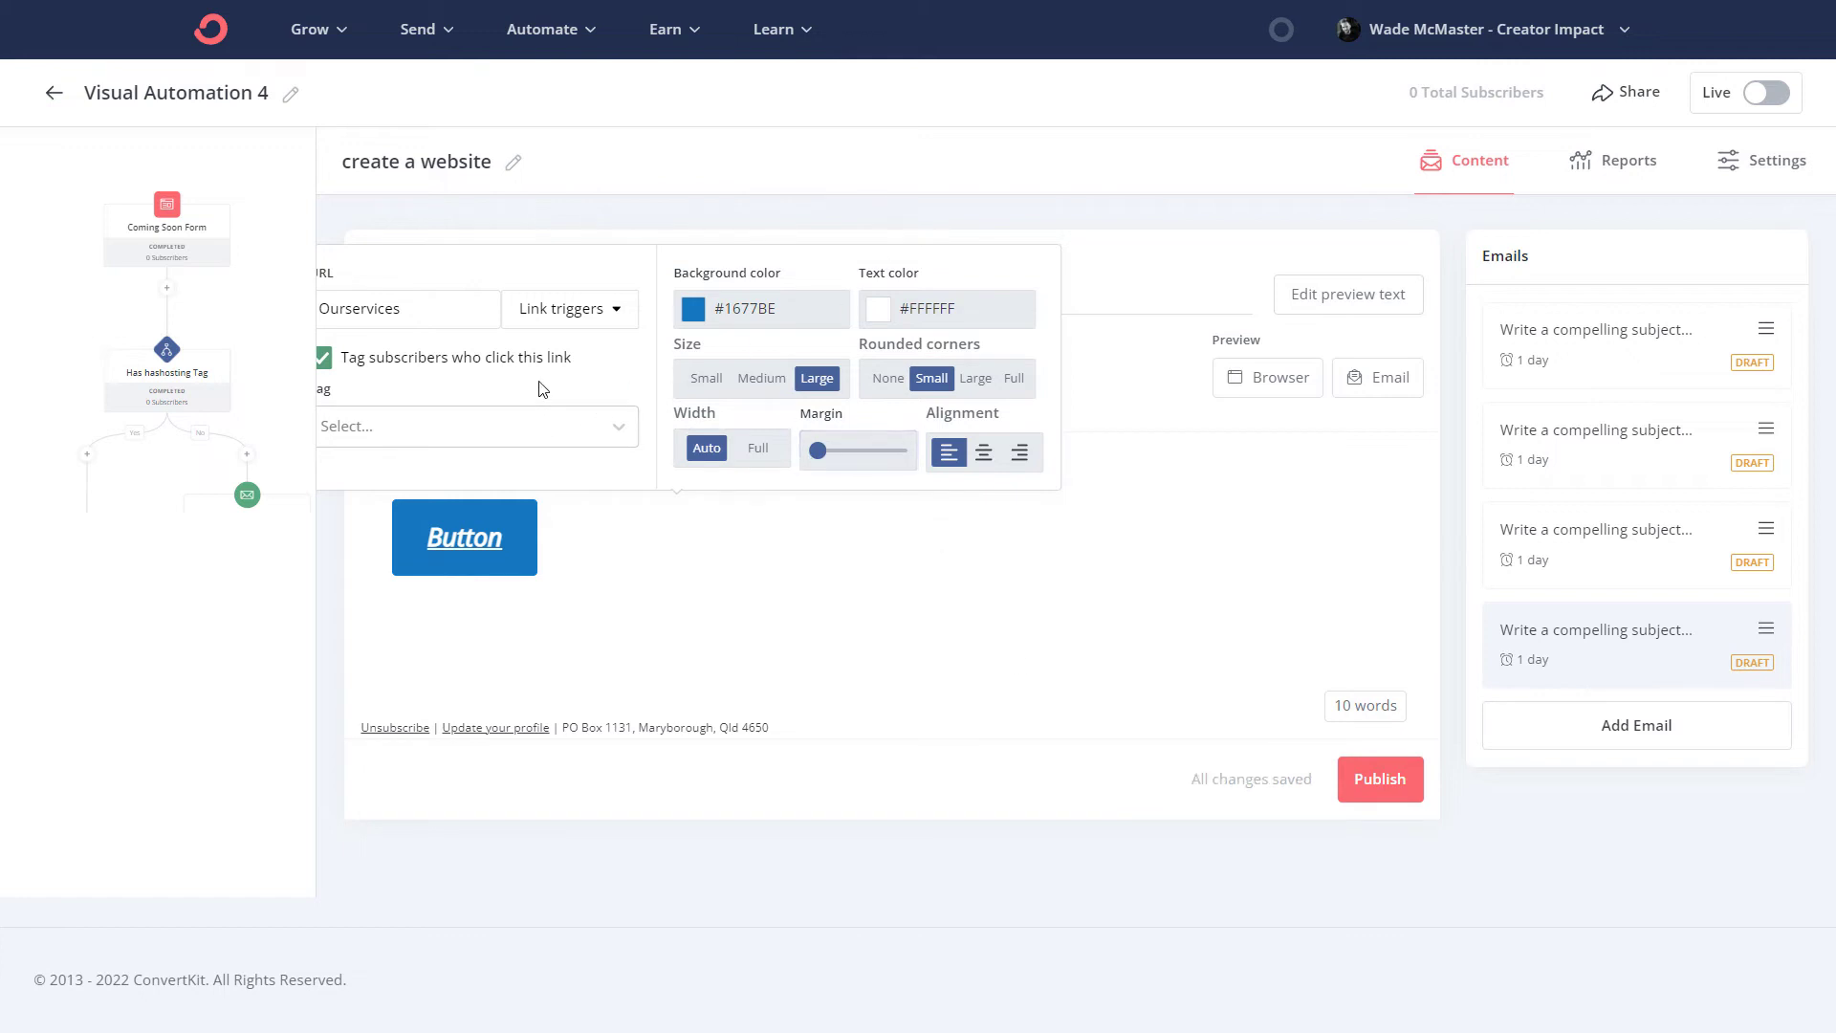
left_click(1022, 529)
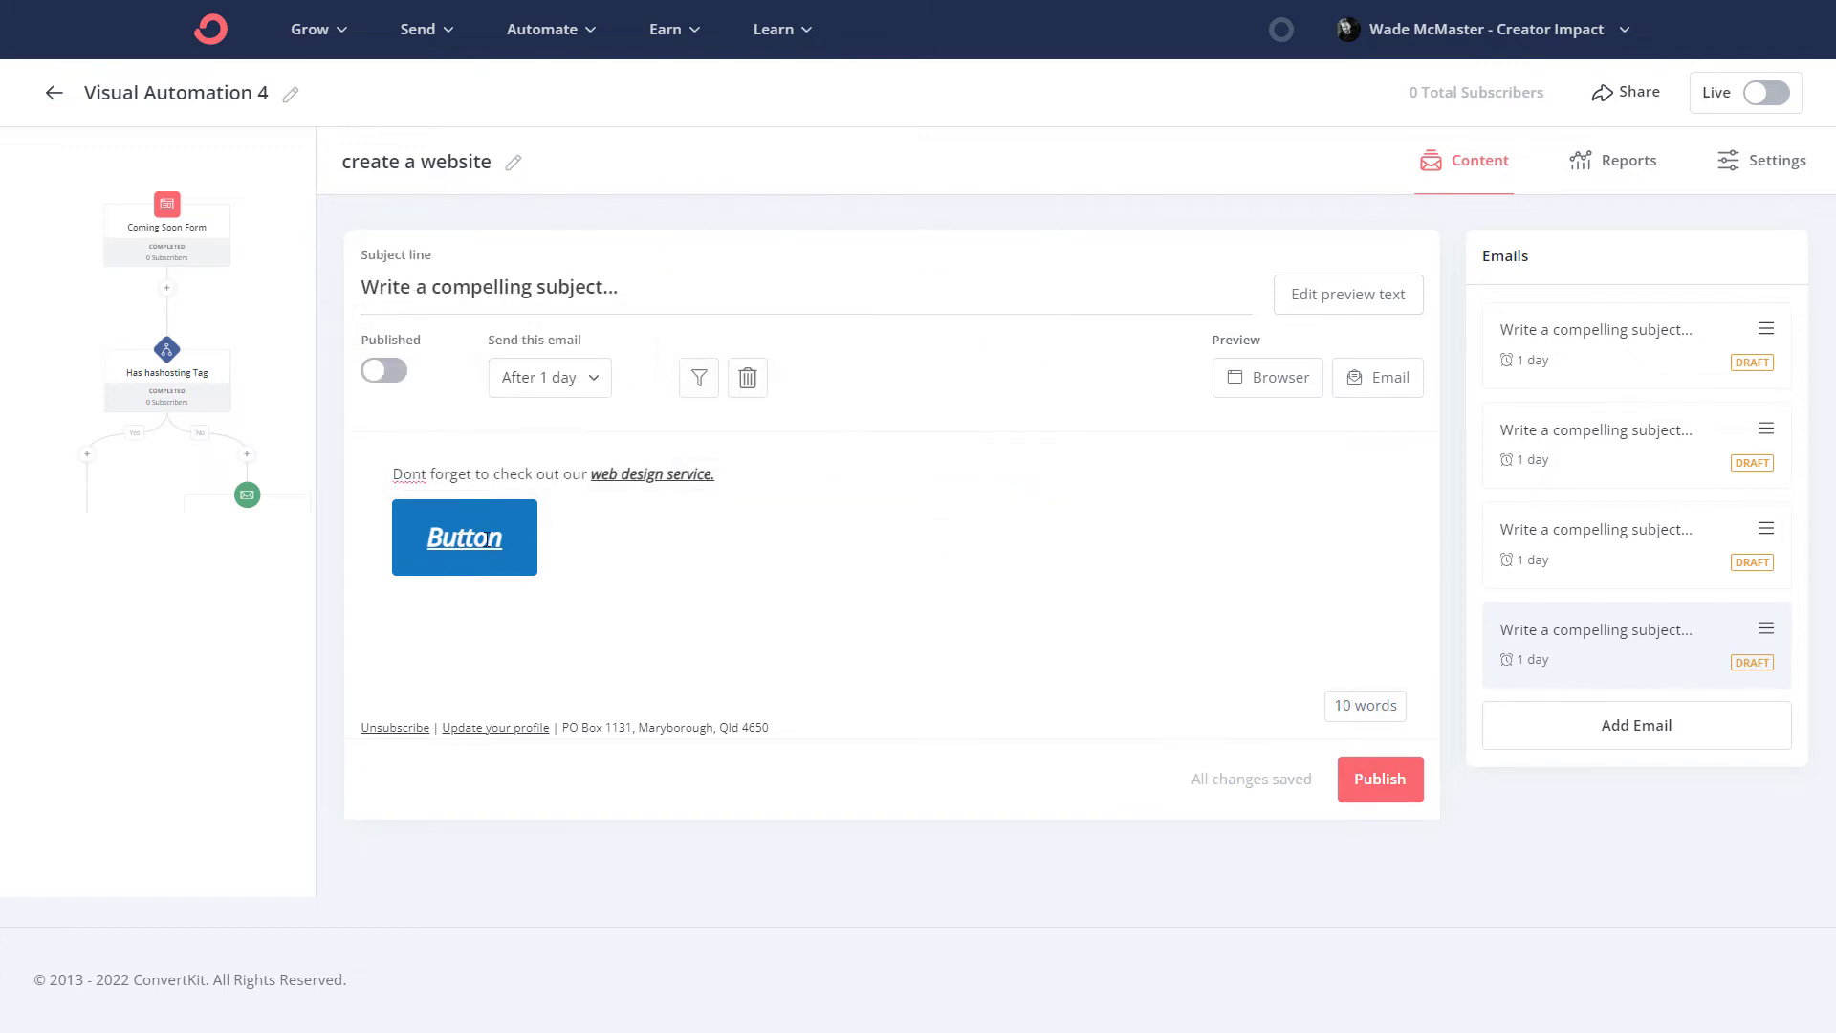
- Reopen the button's settings and check which tag is assigned to subscribers who follow its link
left_click(488, 538)
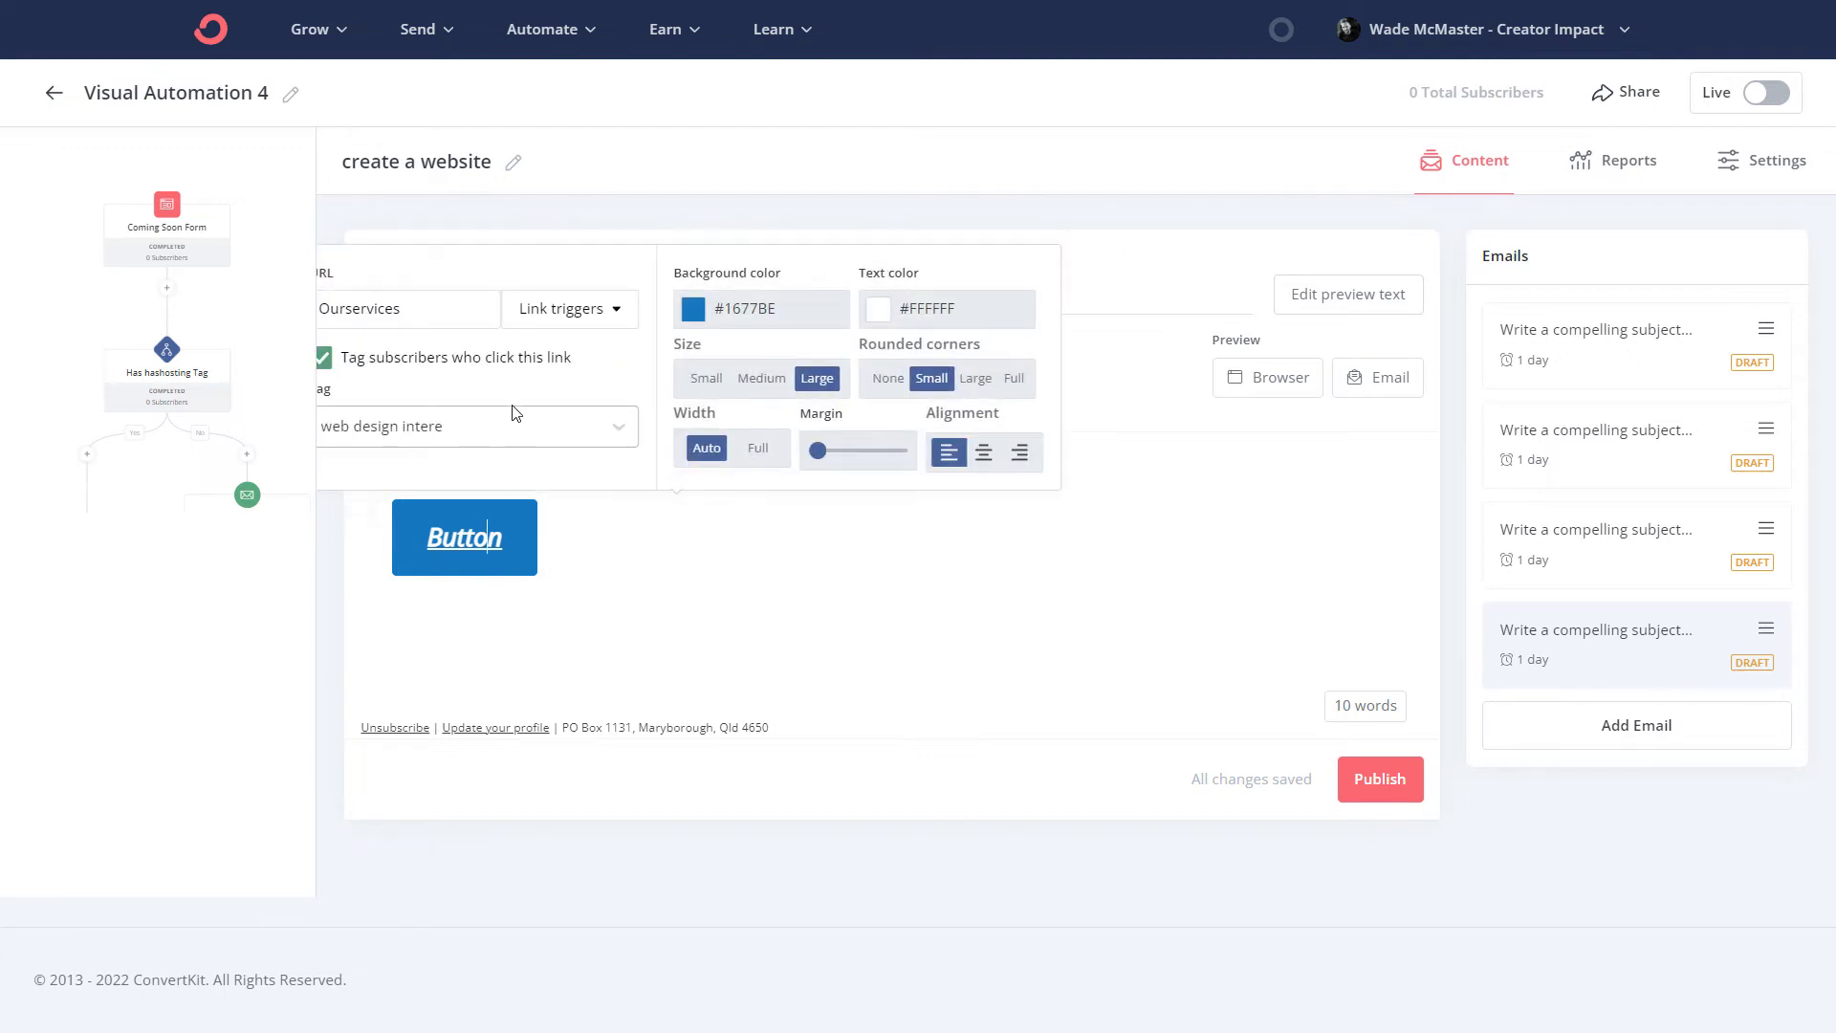
key("ctrl+minus")
key("ctrl+minus")
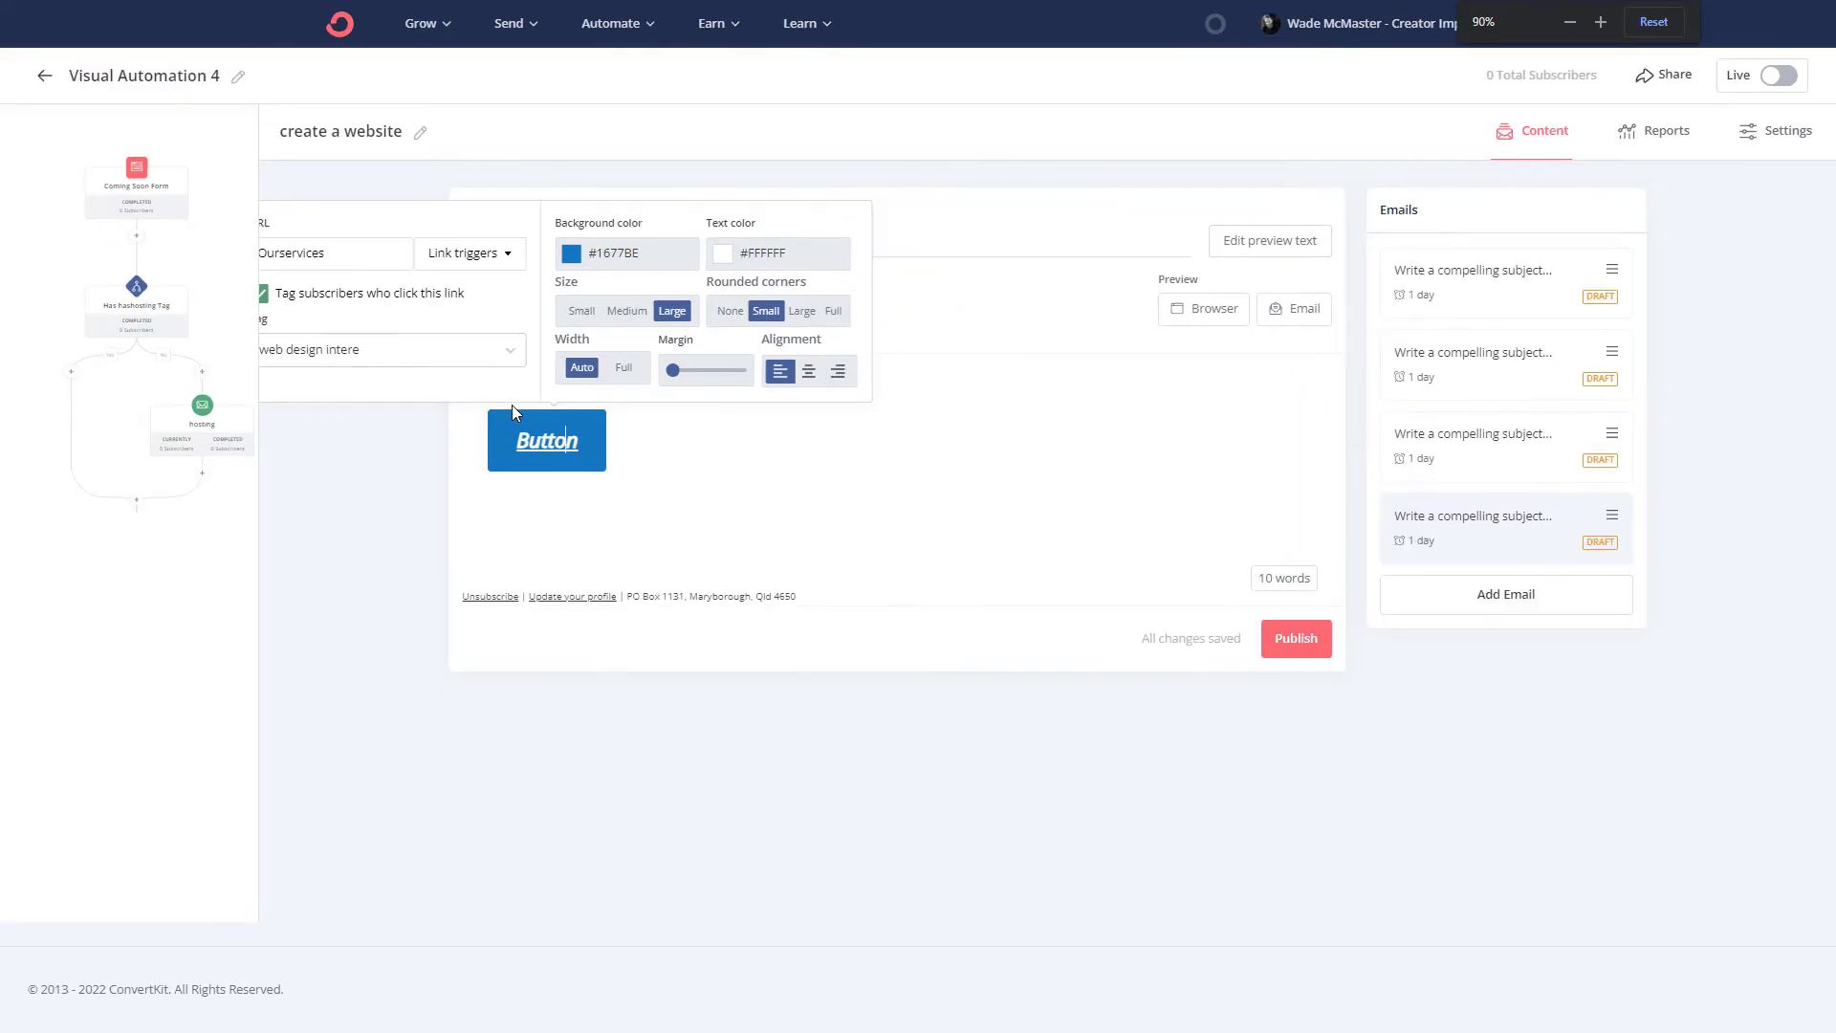
key("ctrl+plus")
key("ctrl+plus")
key("ctrl+plus")
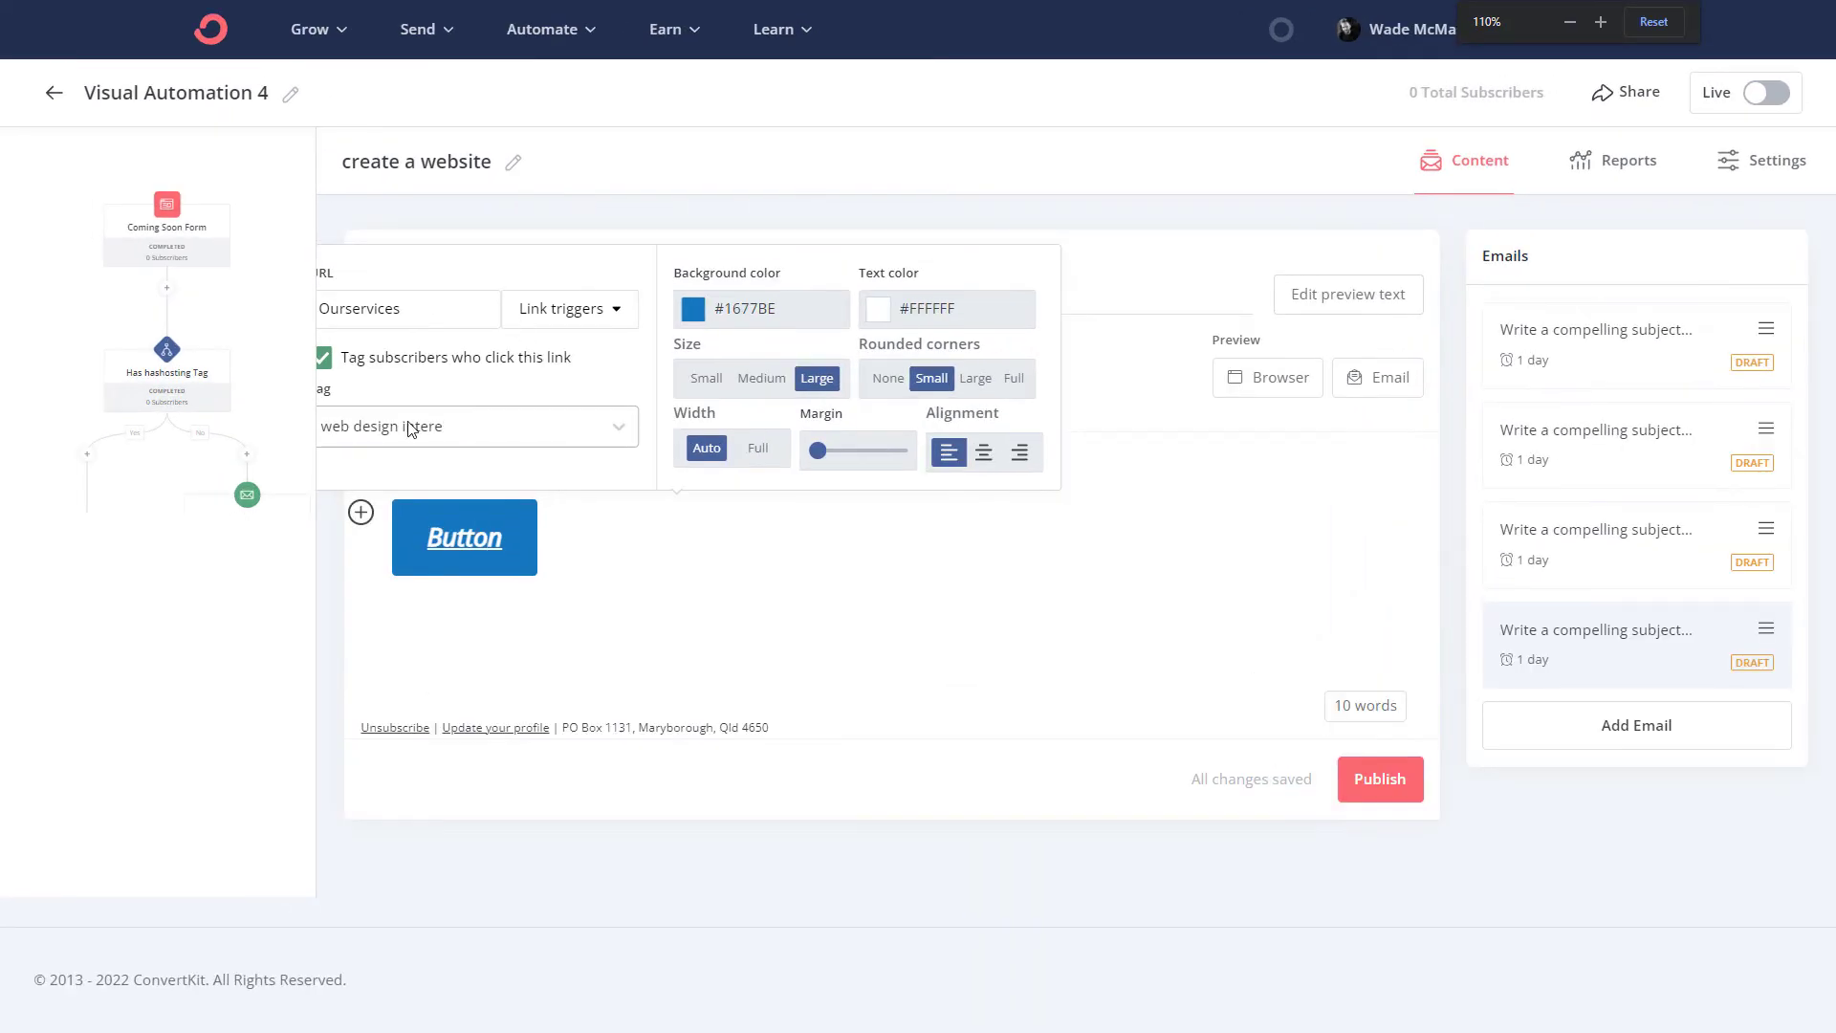
left_click(410, 430)
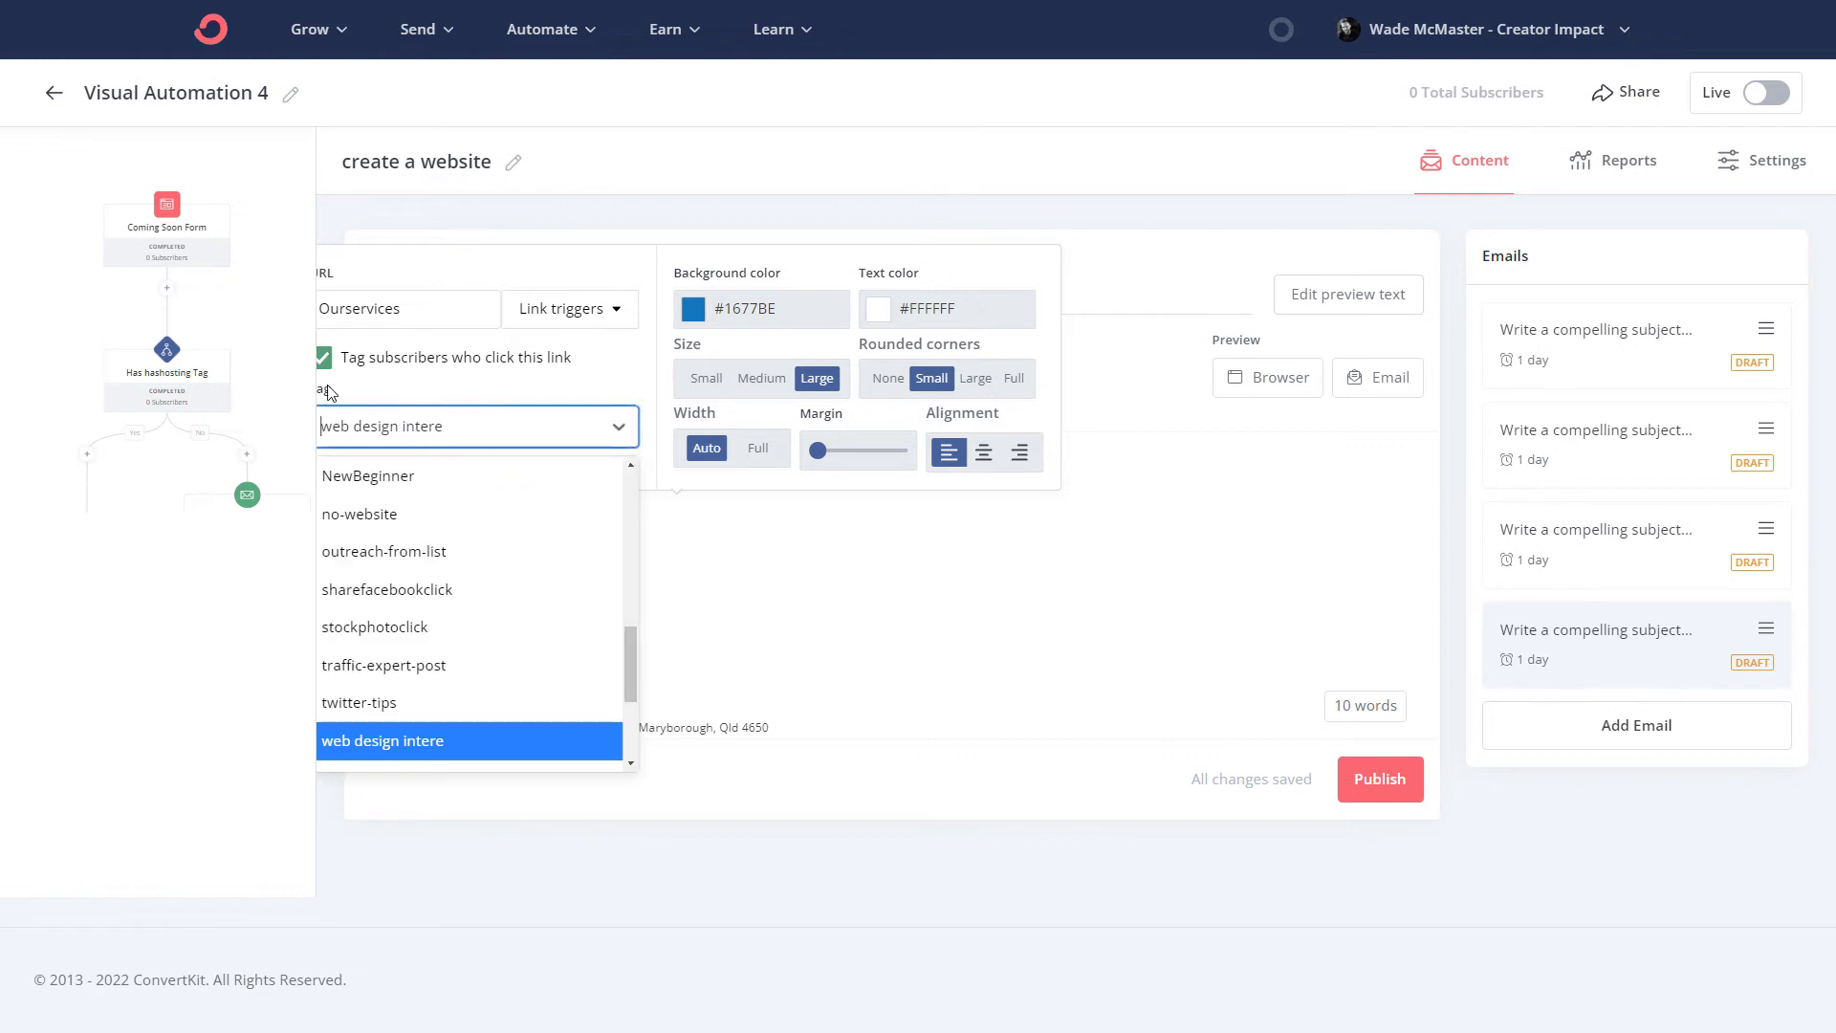
left_click(337, 395)
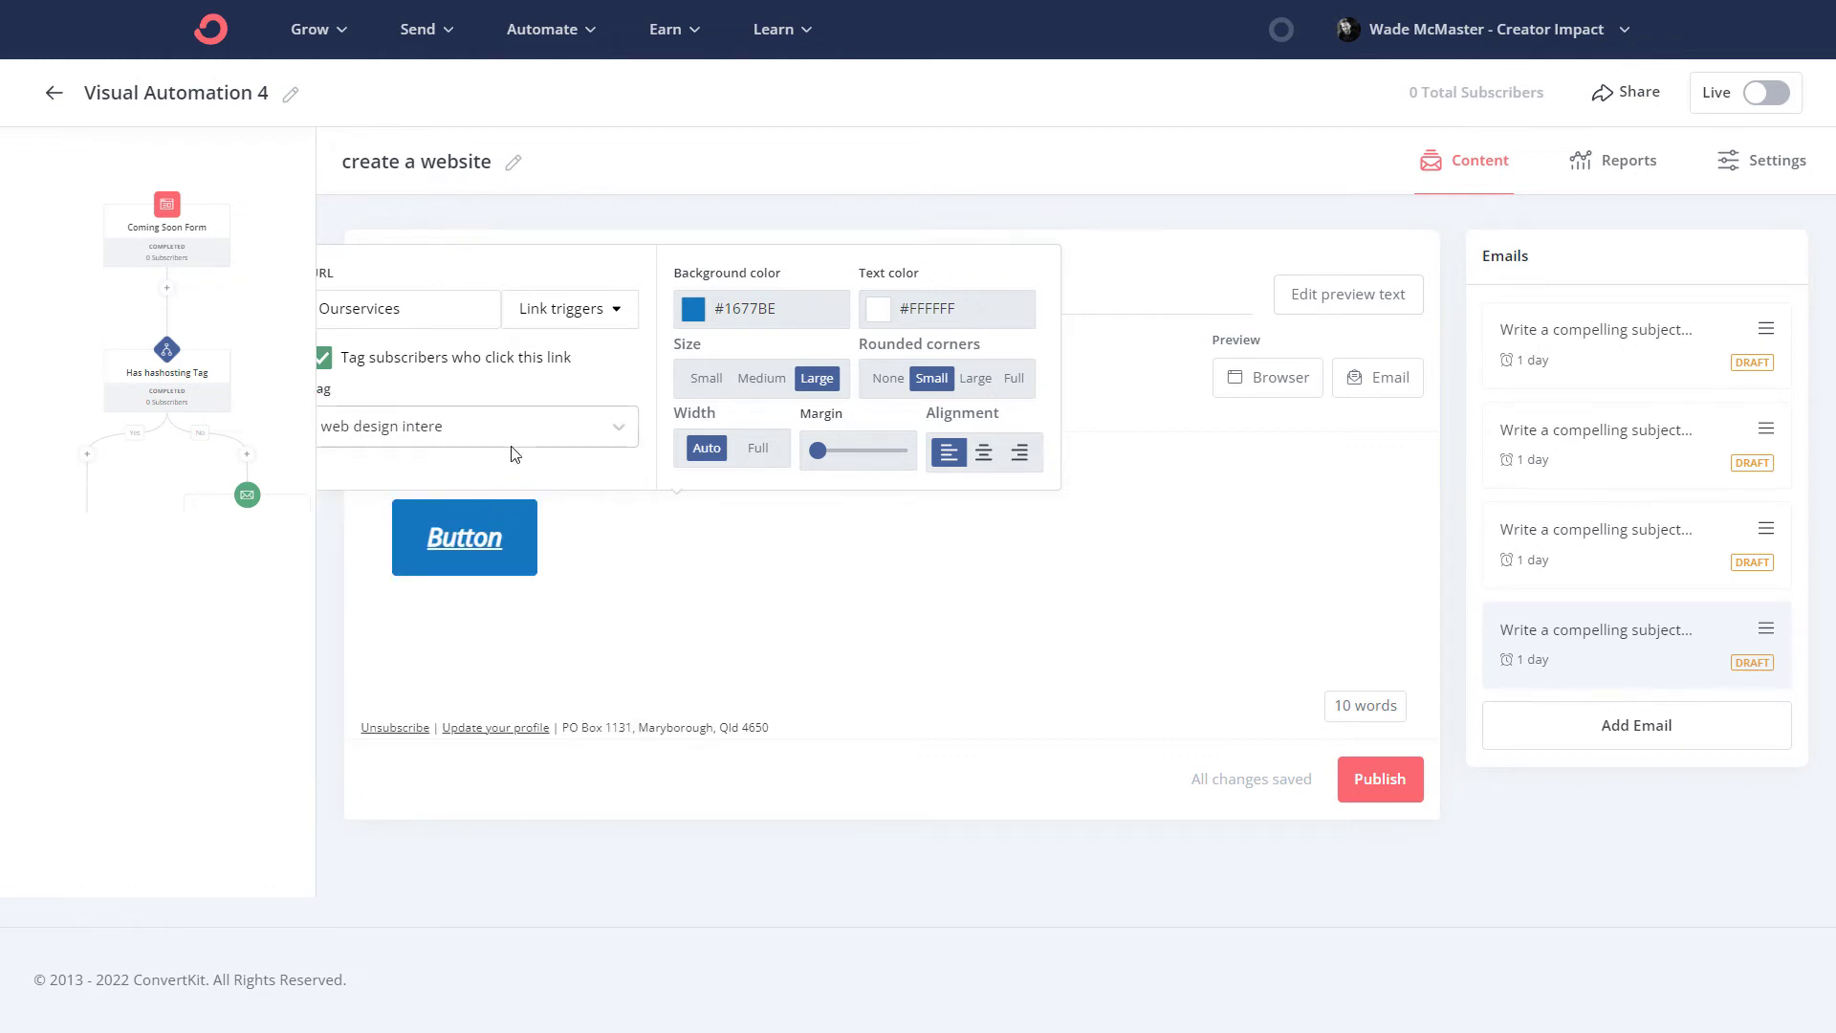
left_click(443, 436)
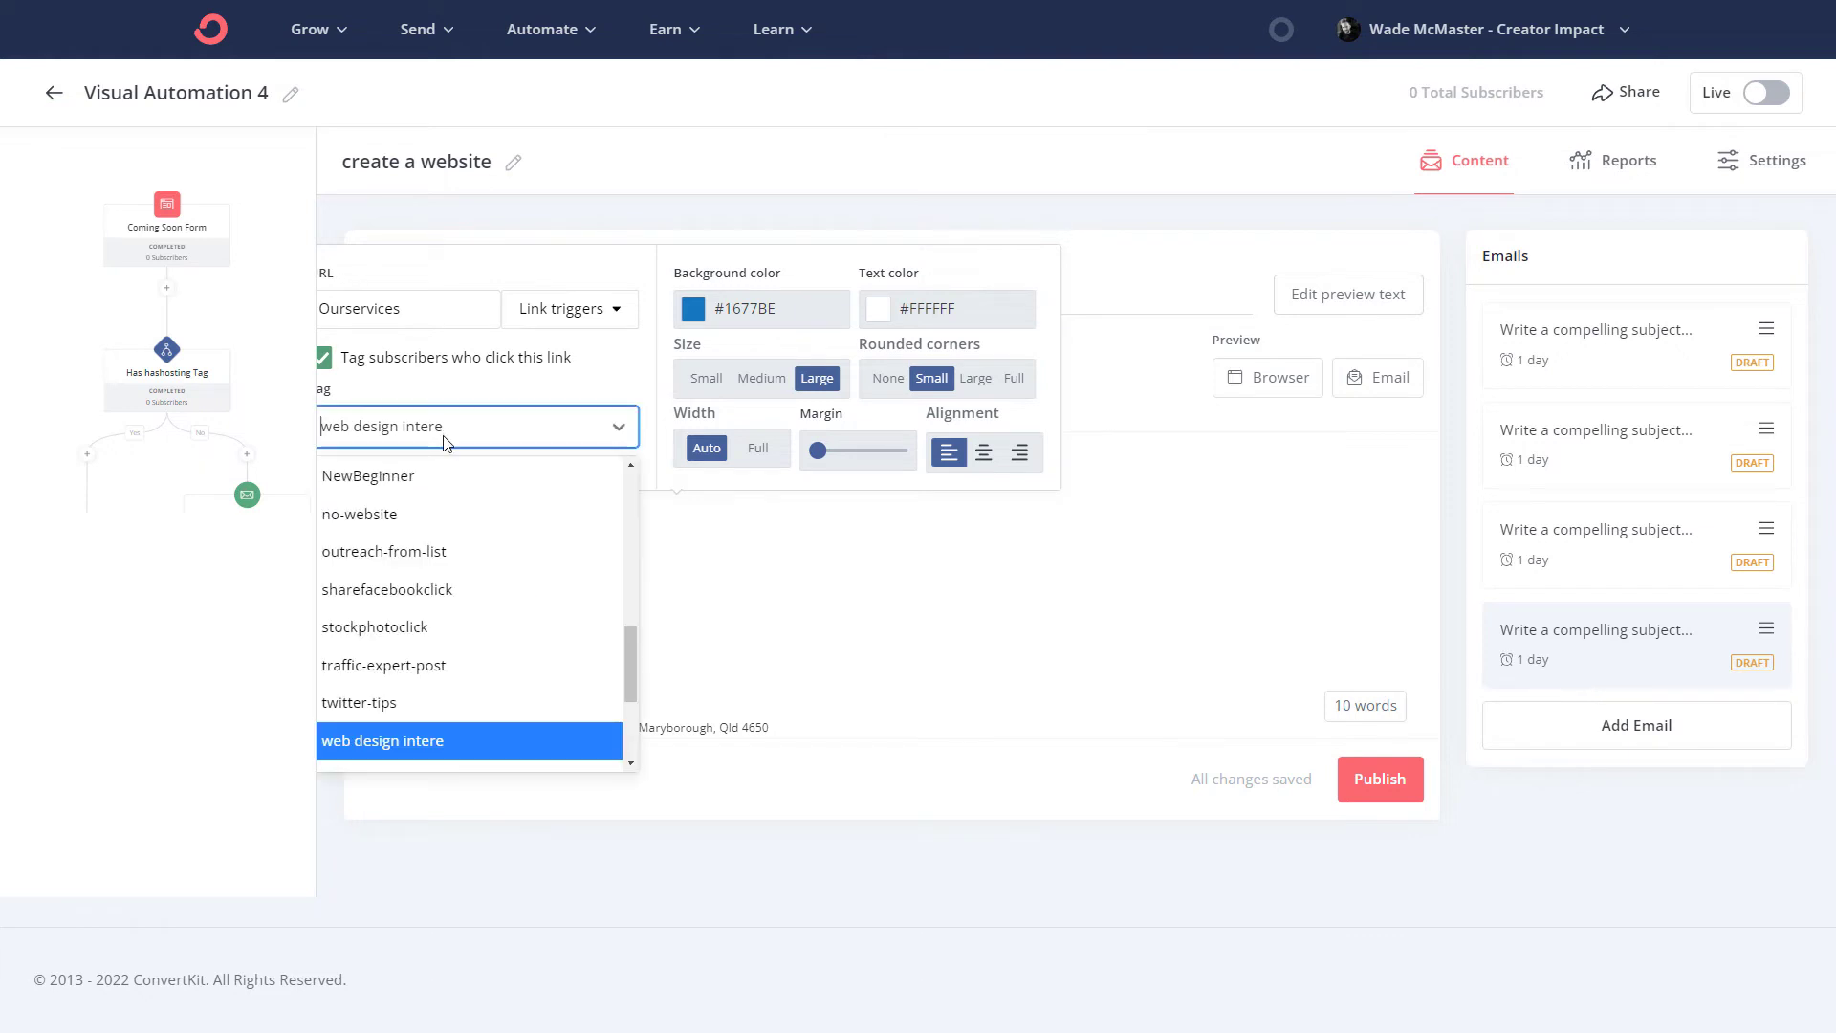
left_click(455, 426)
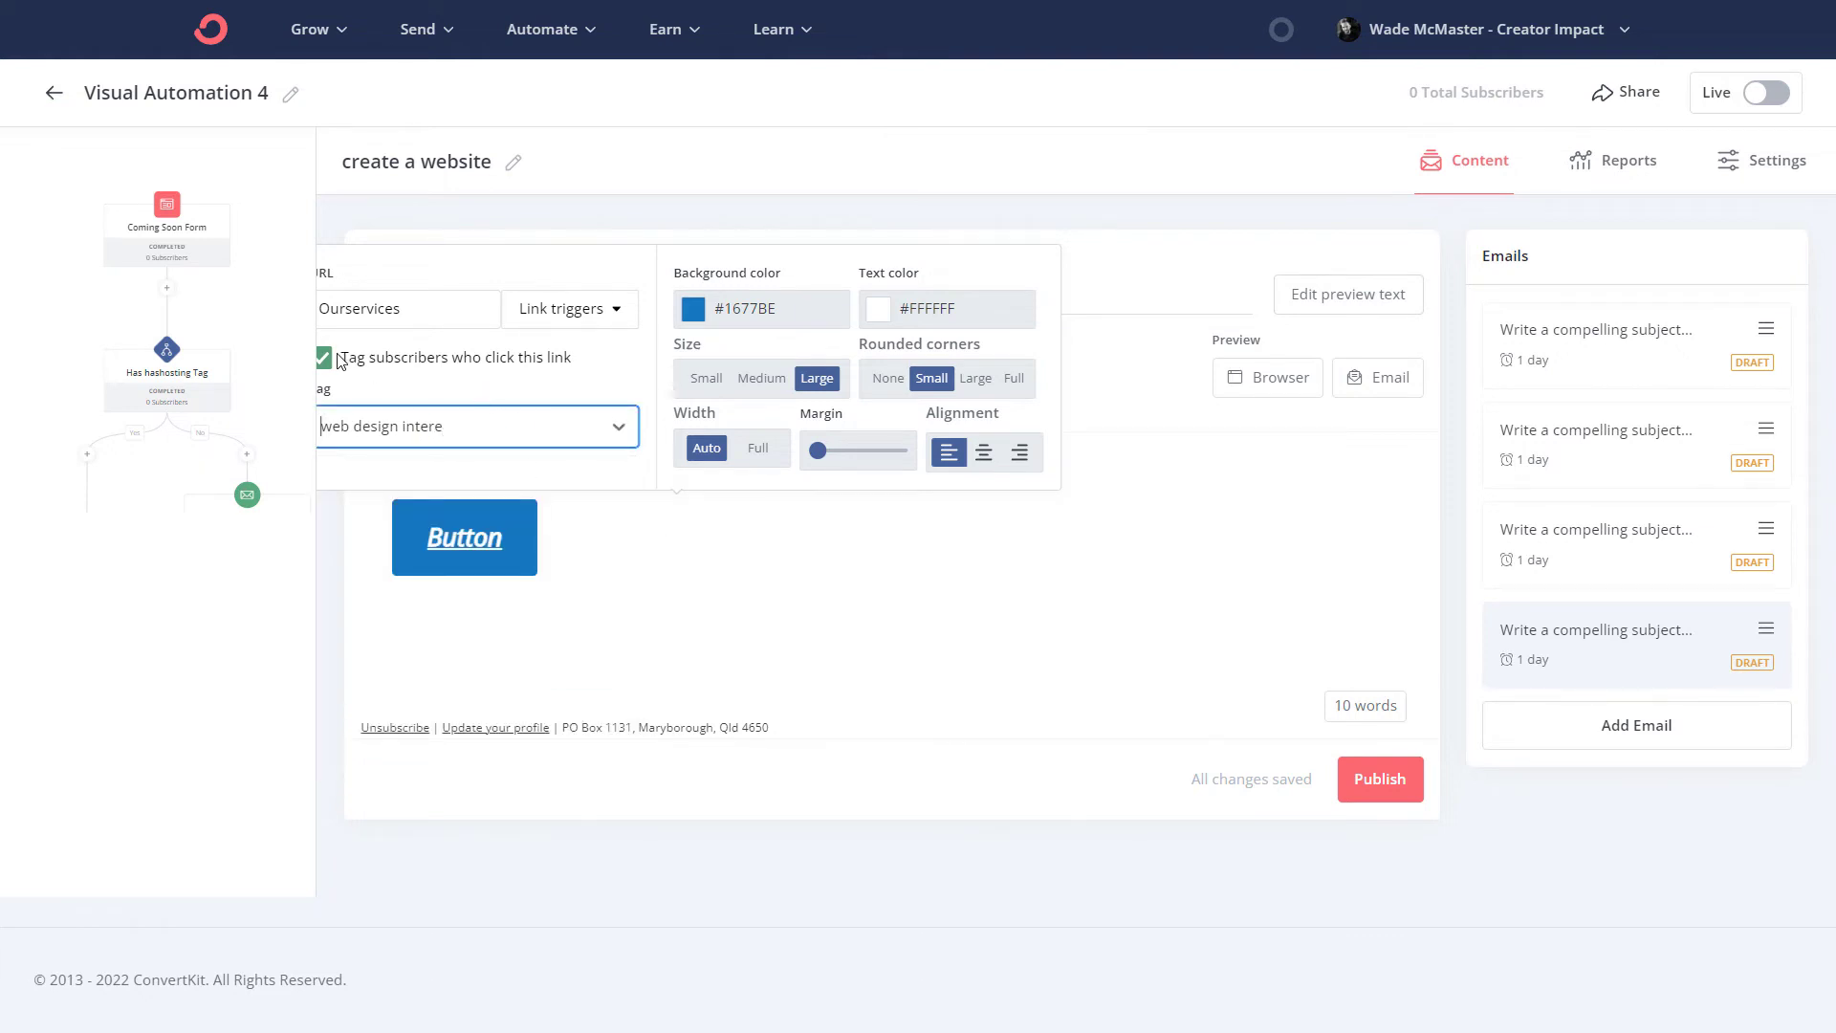
left_click(865, 599)
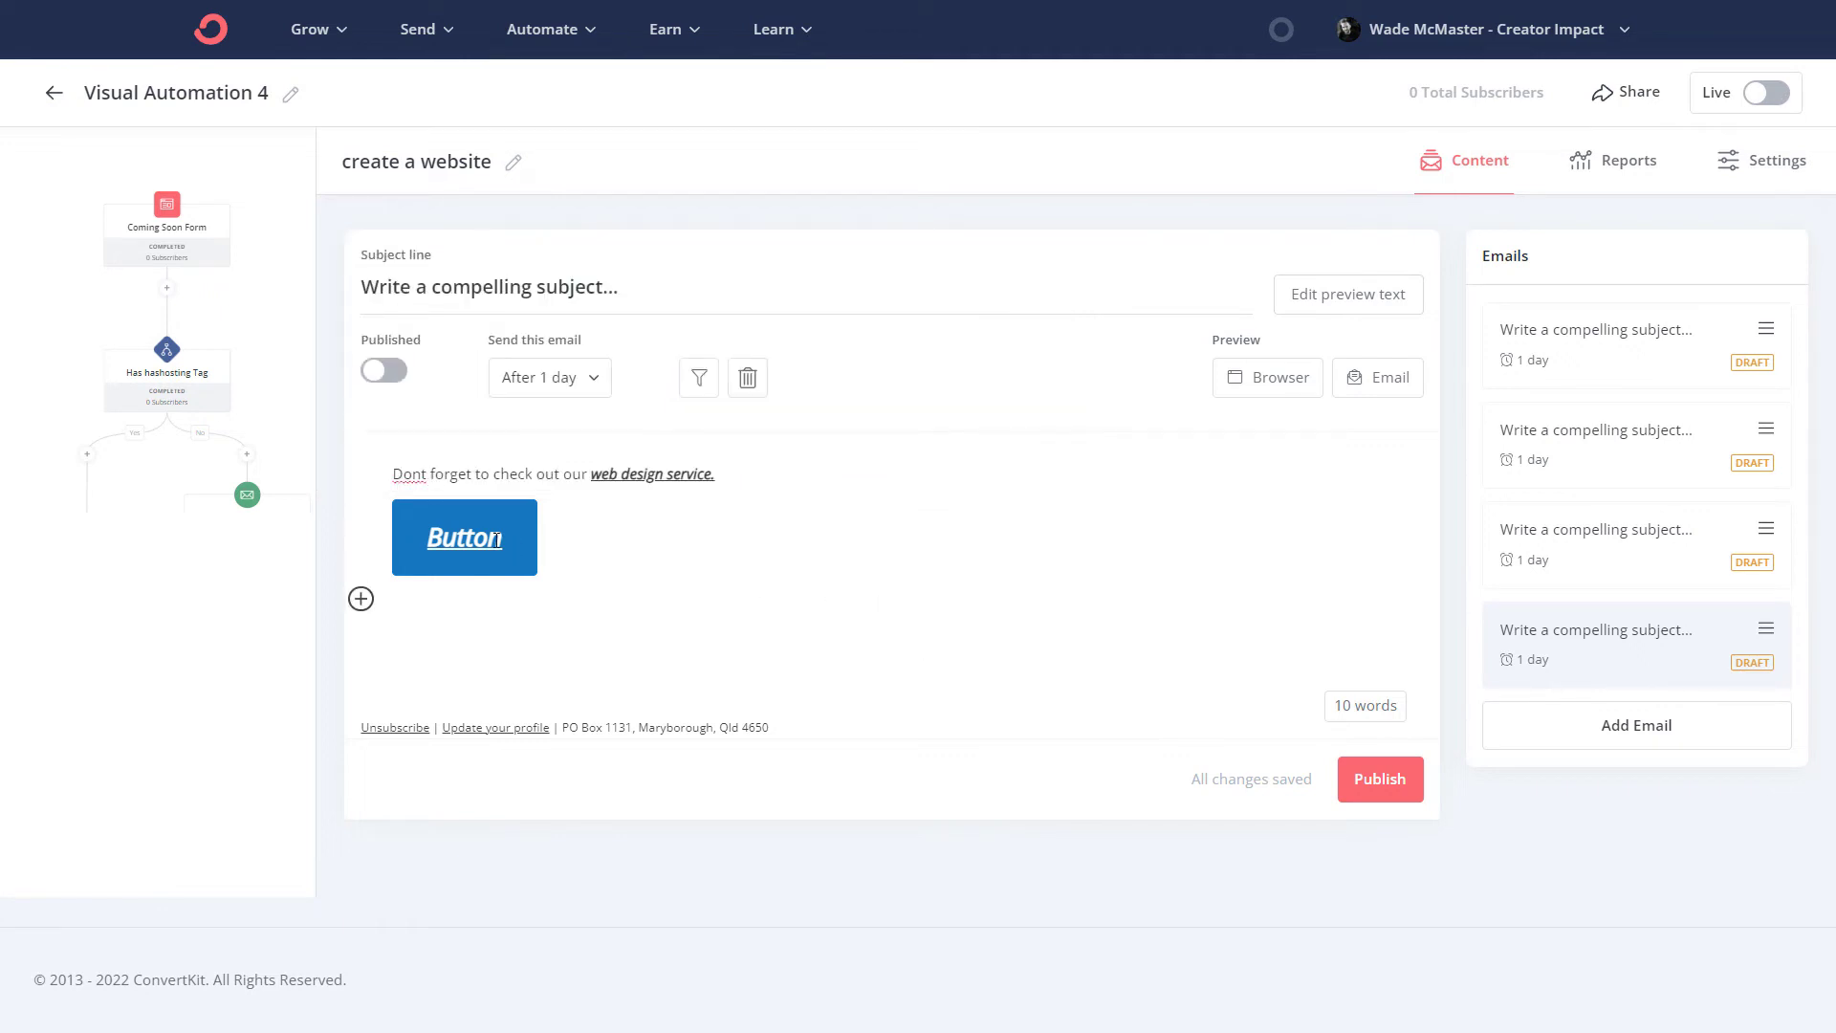
- Publish the fourth "create a website" email and return to the automation map
left_click(1414, 781)
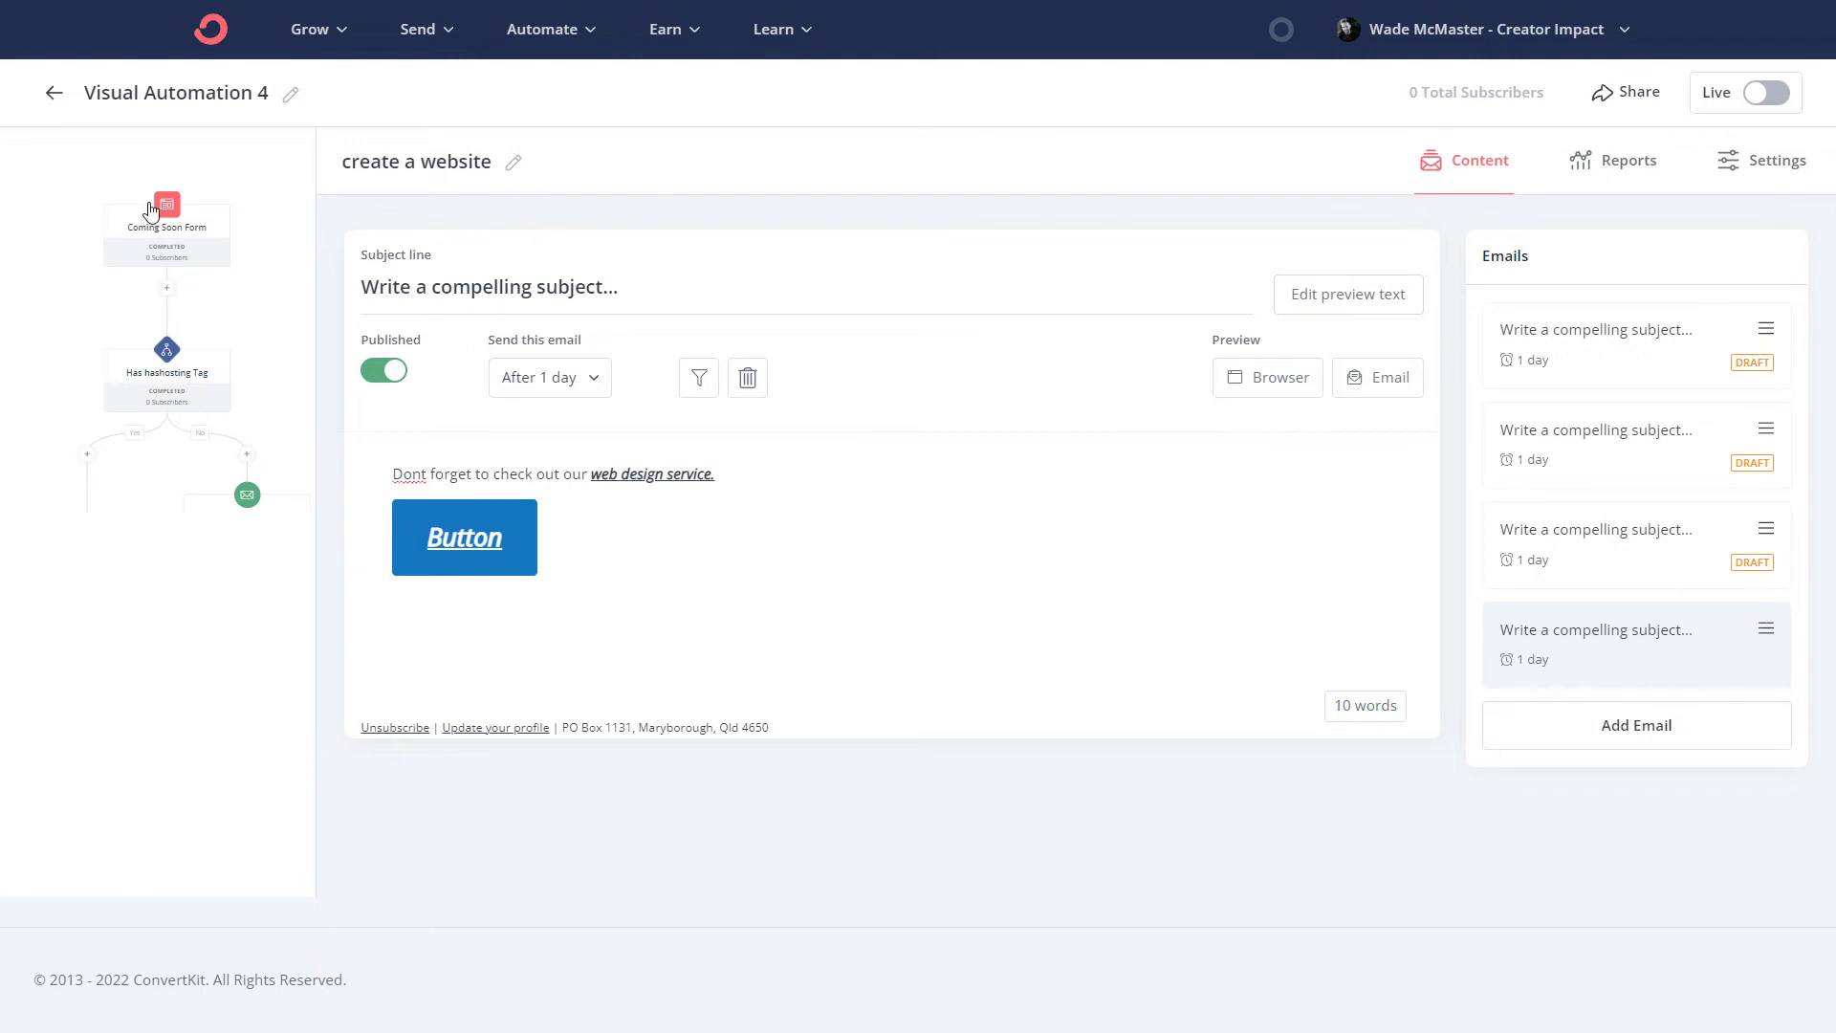
left_click(93, 158)
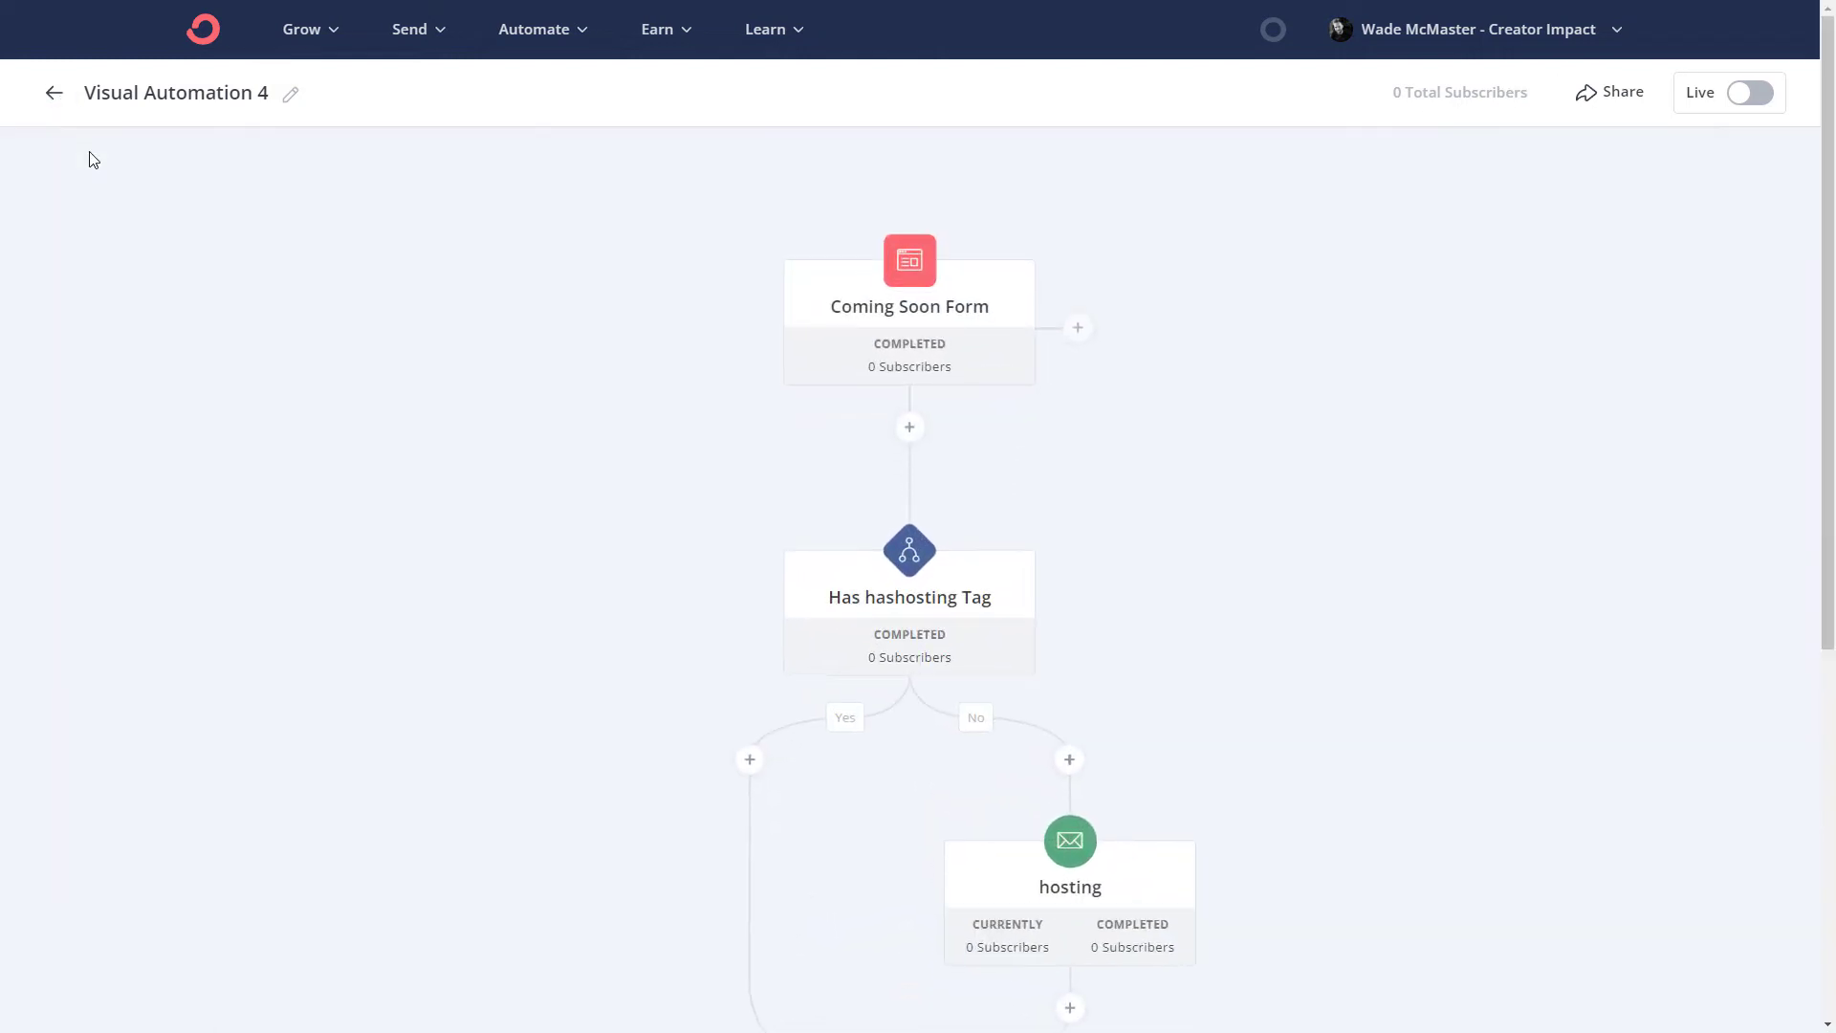
- Add a yes/no condition for the "web design intere" tag after the "create a website" sequence
scroll(920, 518, "down", 6)
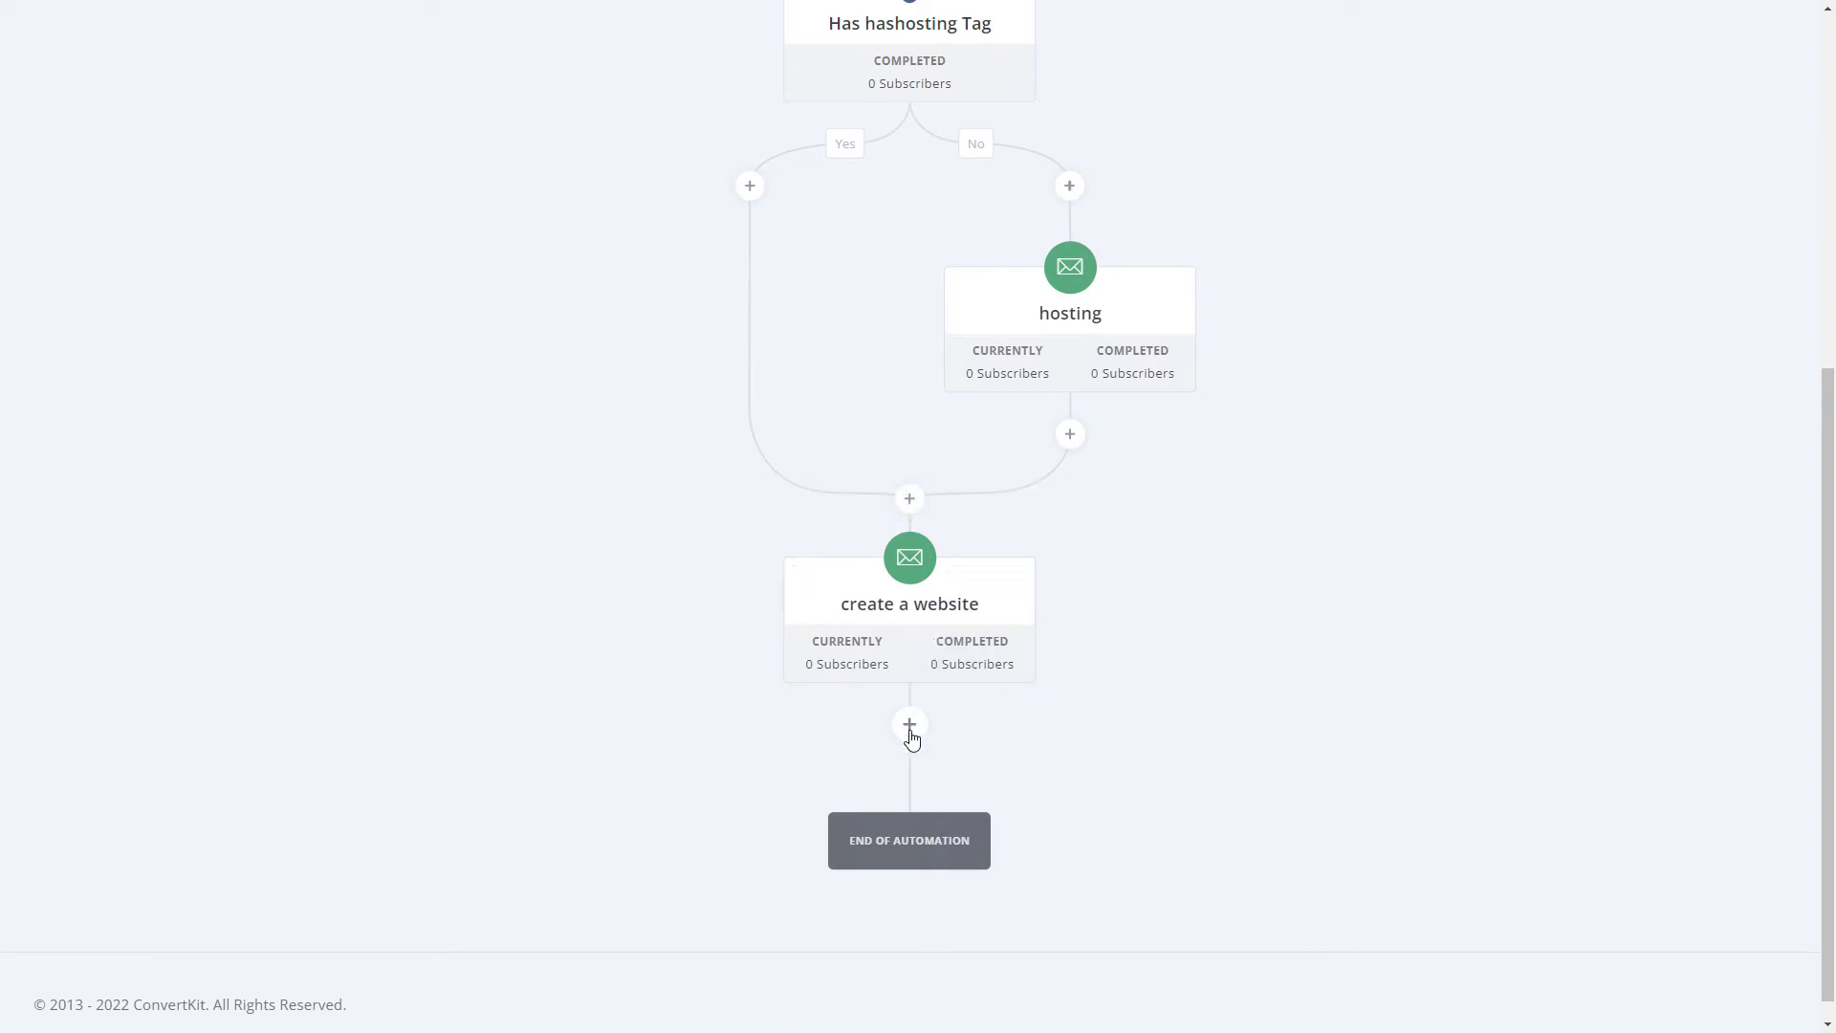
left_click(909, 724)
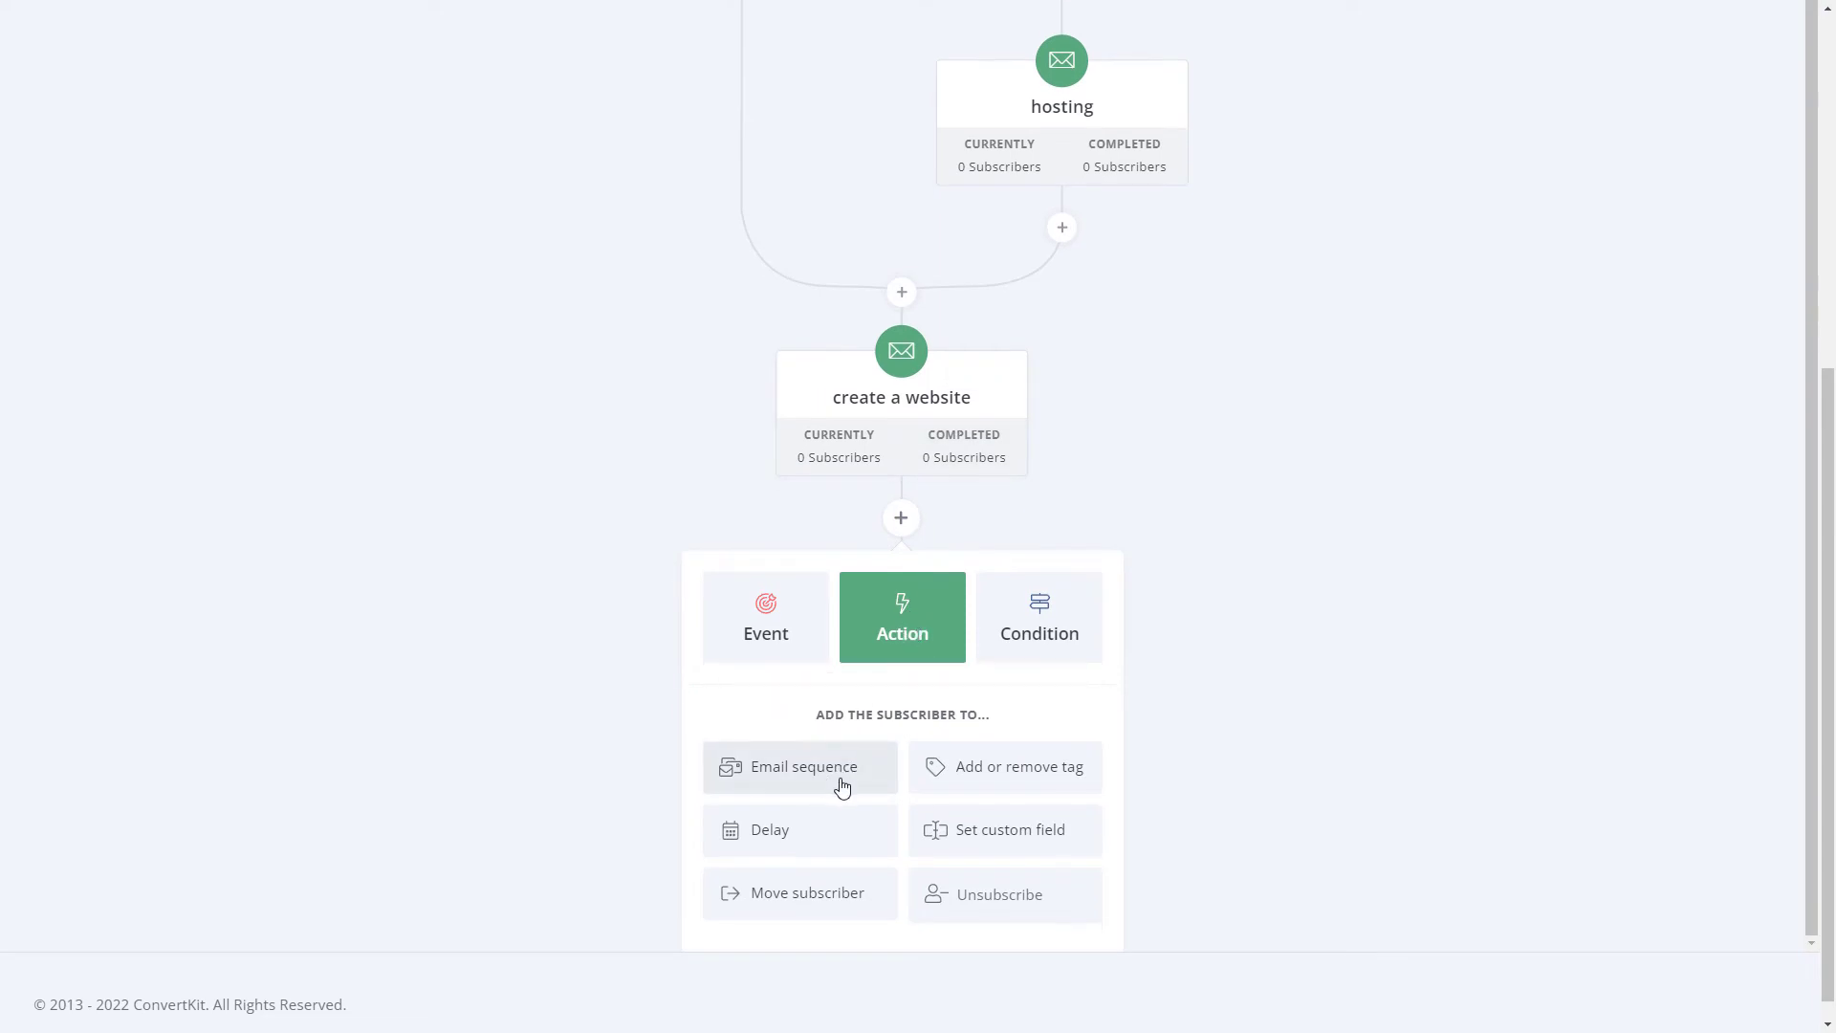
left_click(1035, 641)
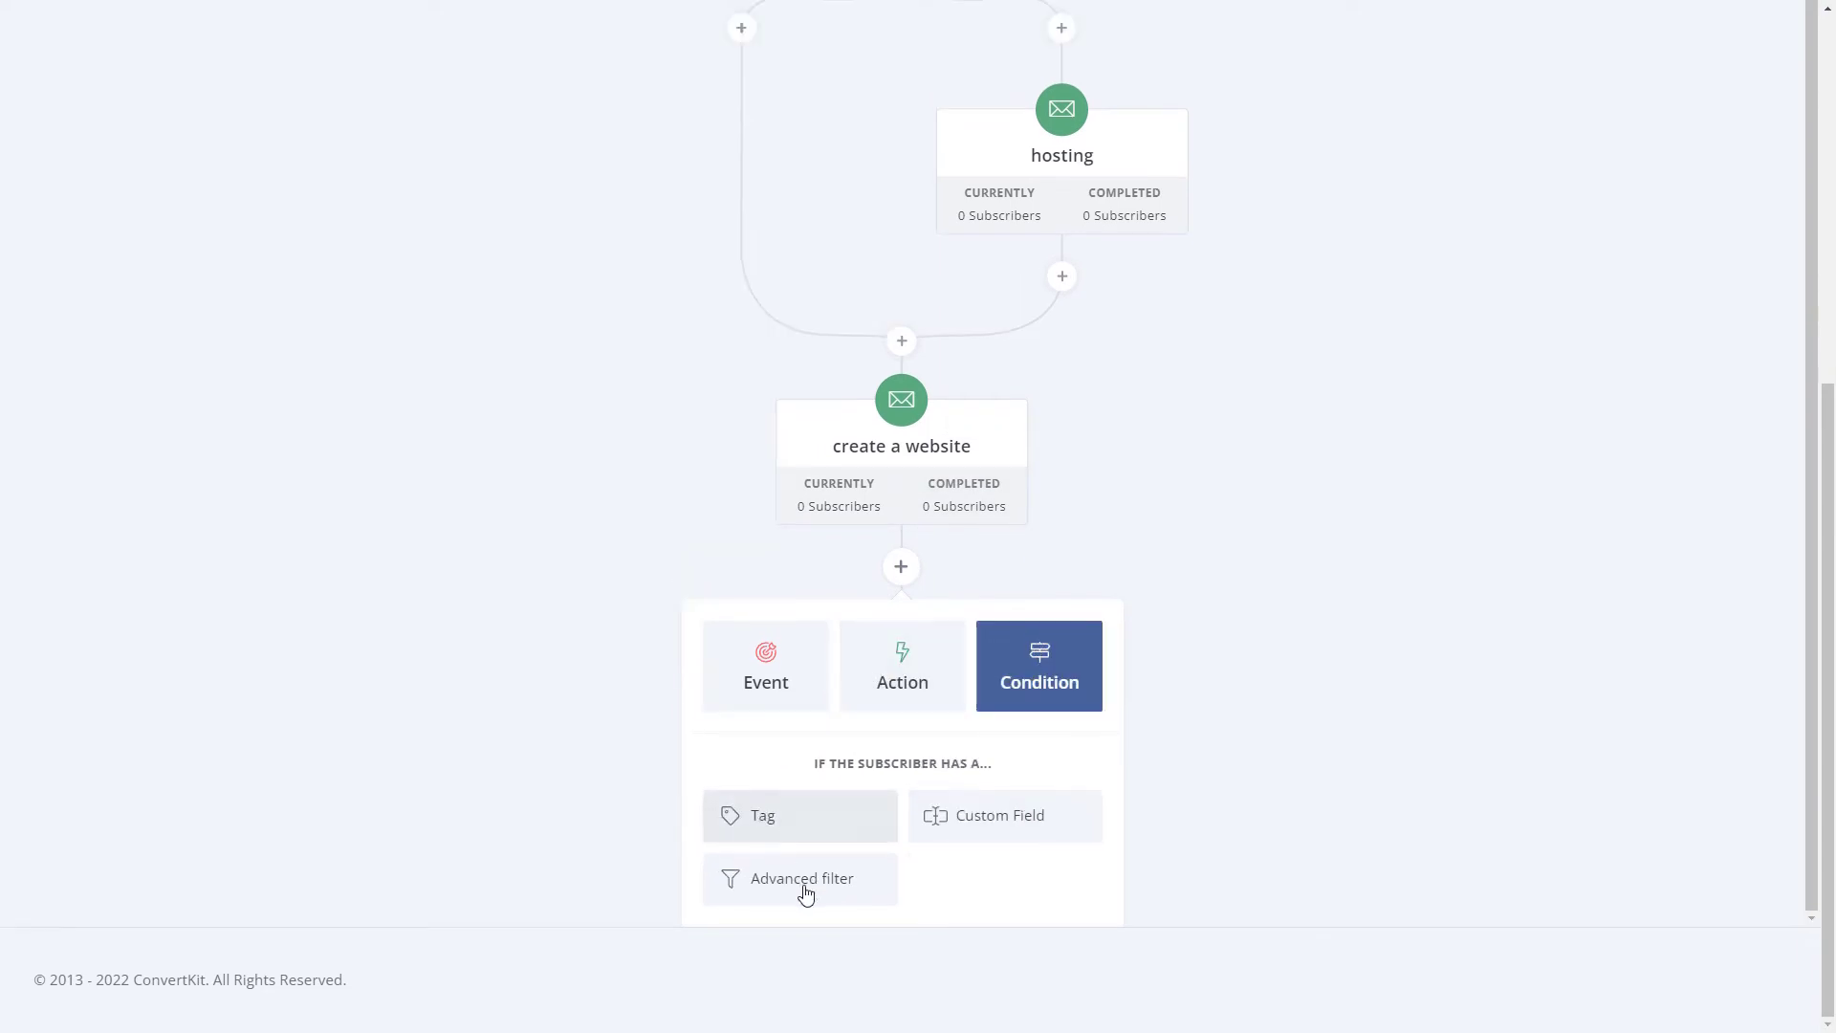
left_click(789, 820)
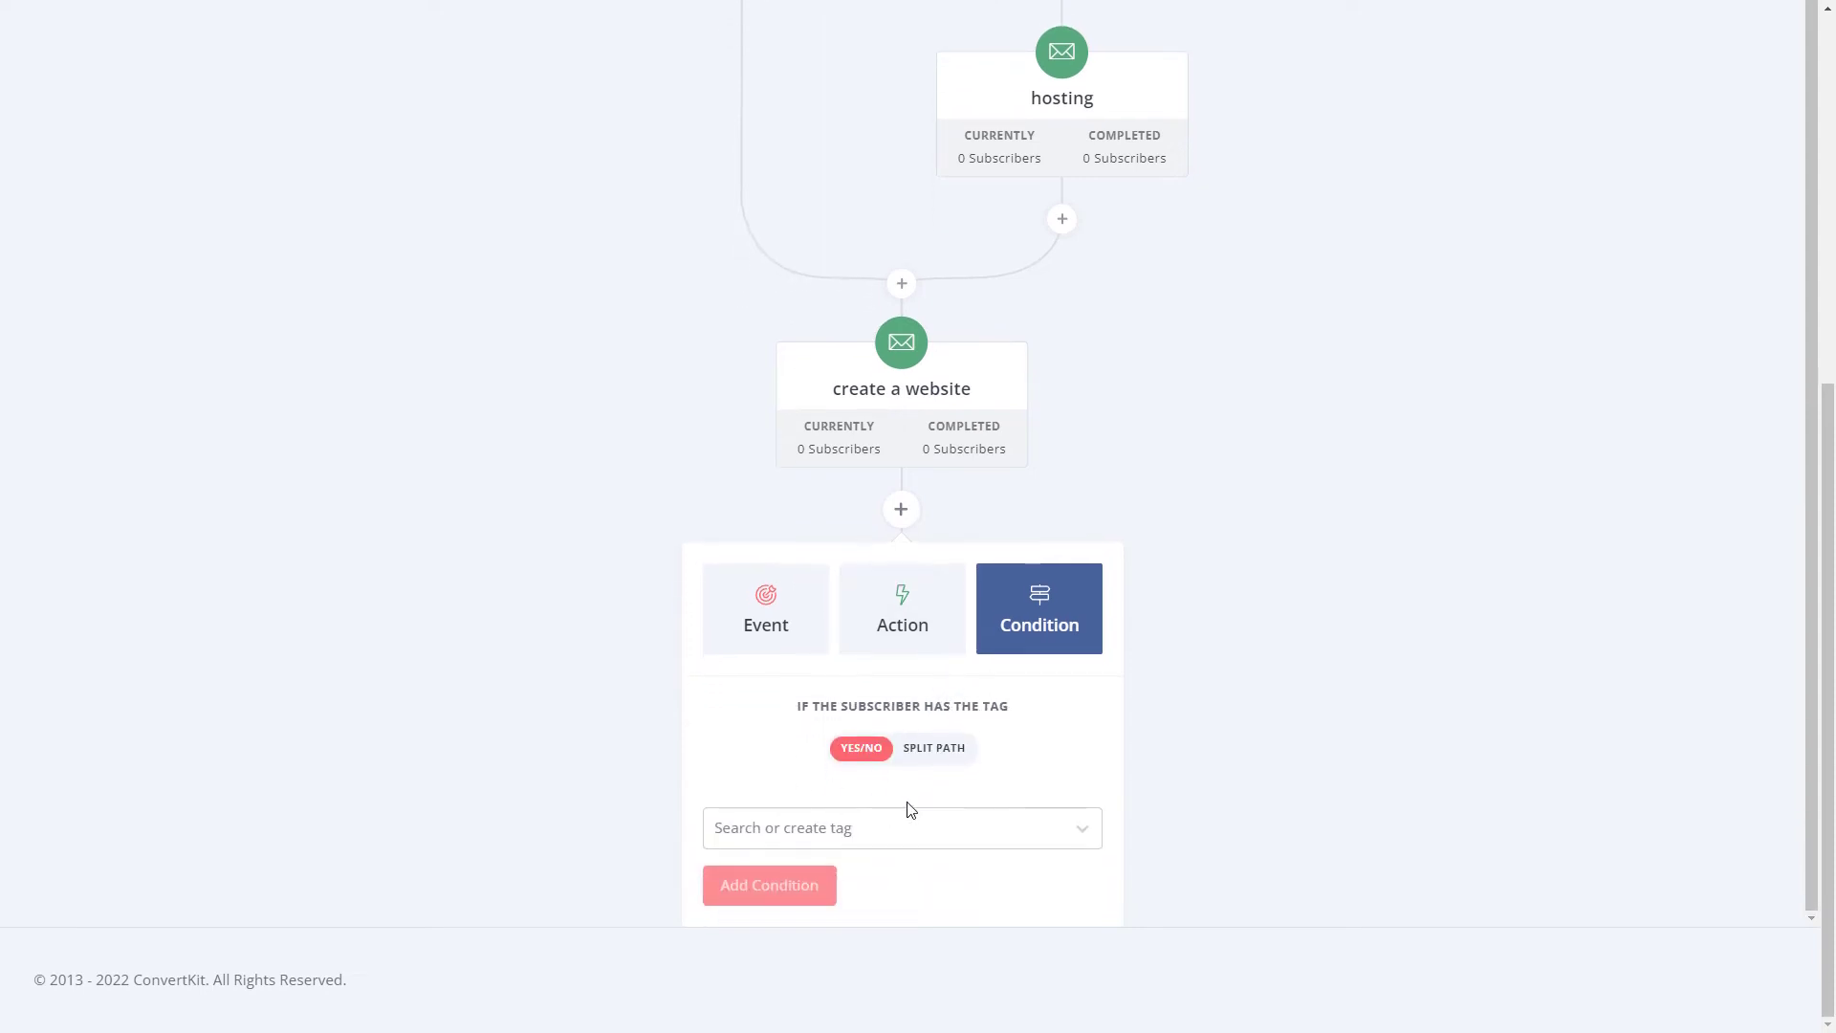
left_click(869, 830)
scroll(864, 799, "down", 15)
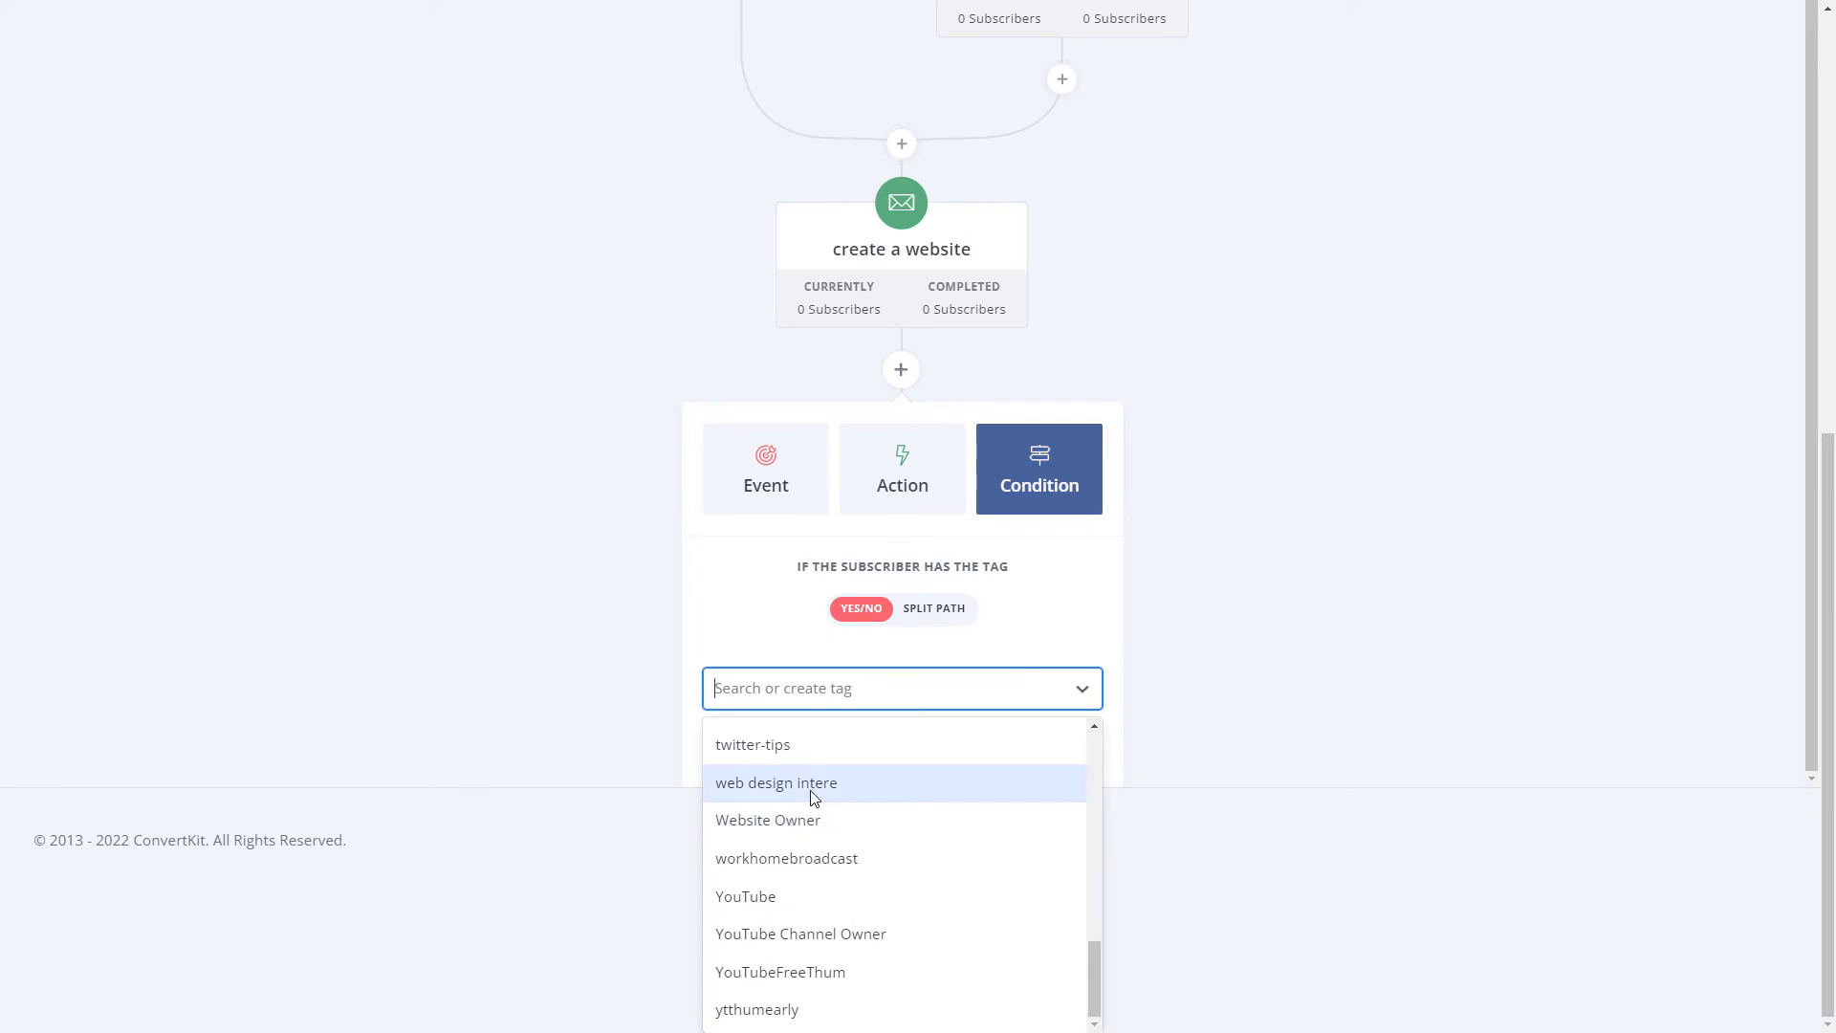
left_click(809, 784)
left_click(818, 885)
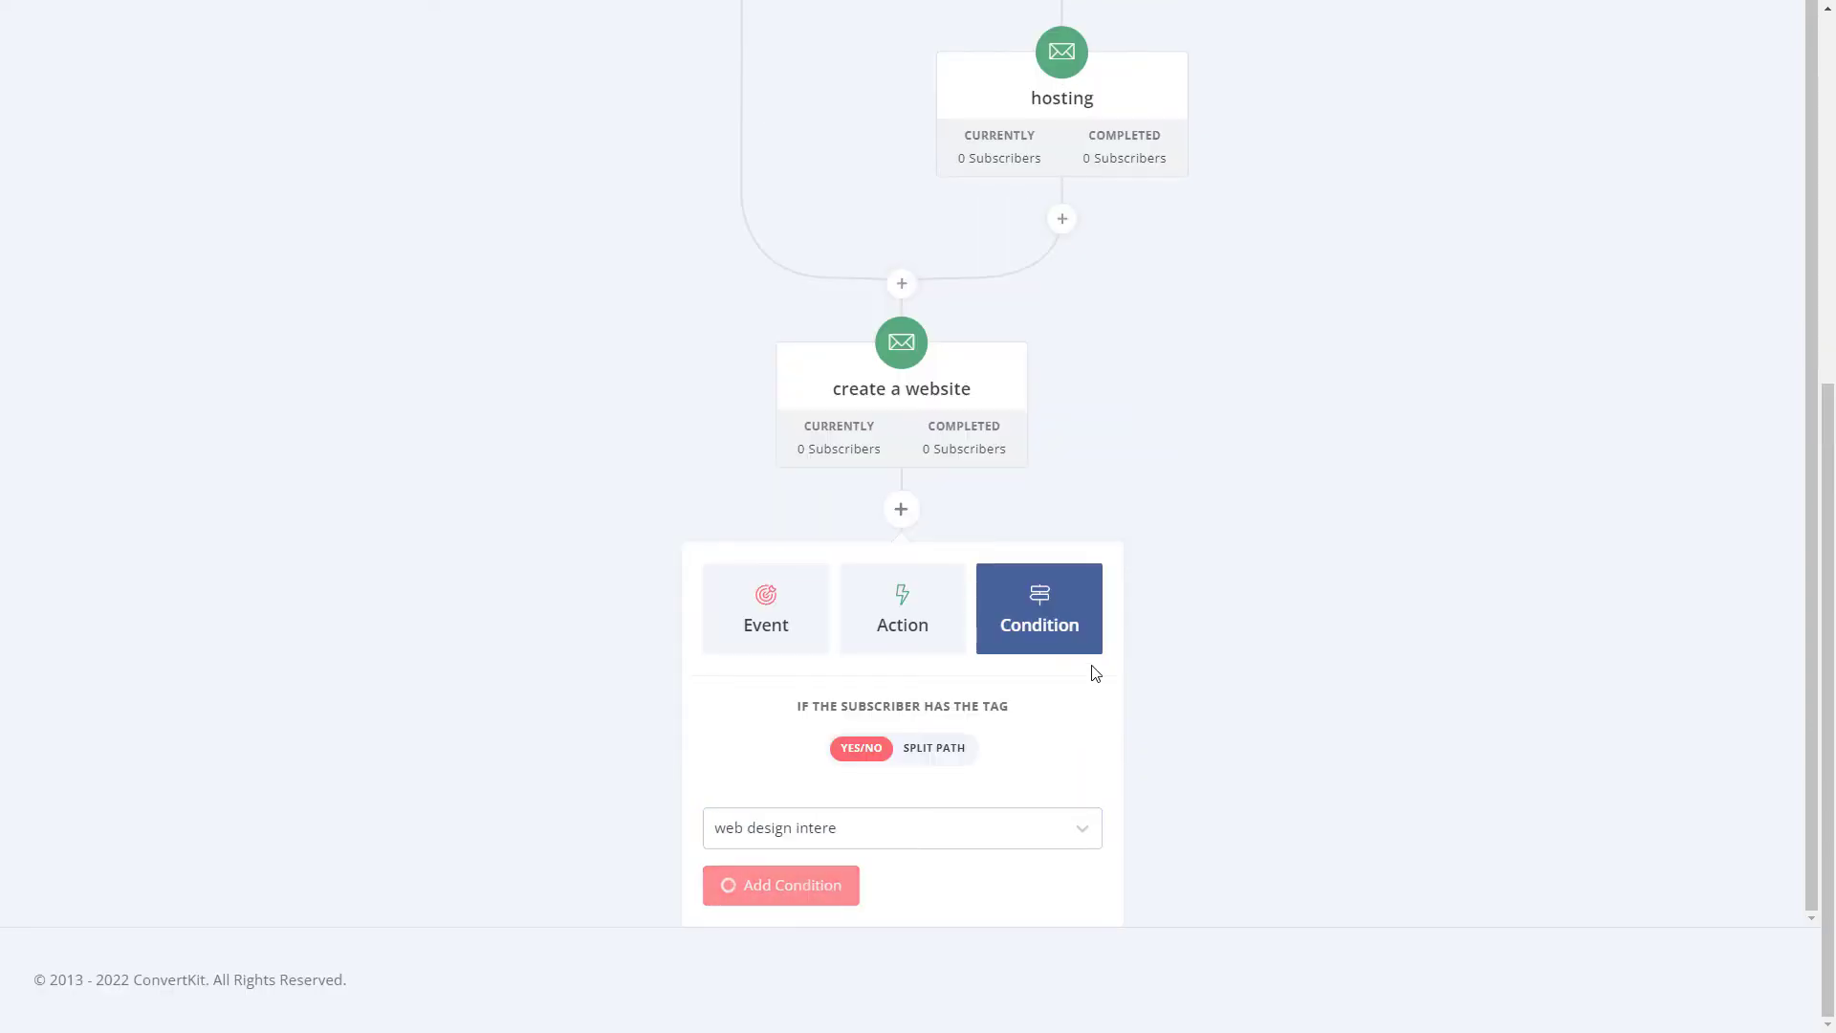
- Add the Small Traffic Sequence email sequence to the Yes branch of the "web design intere" tag condition
scroll(1246, 664, "down", 6)
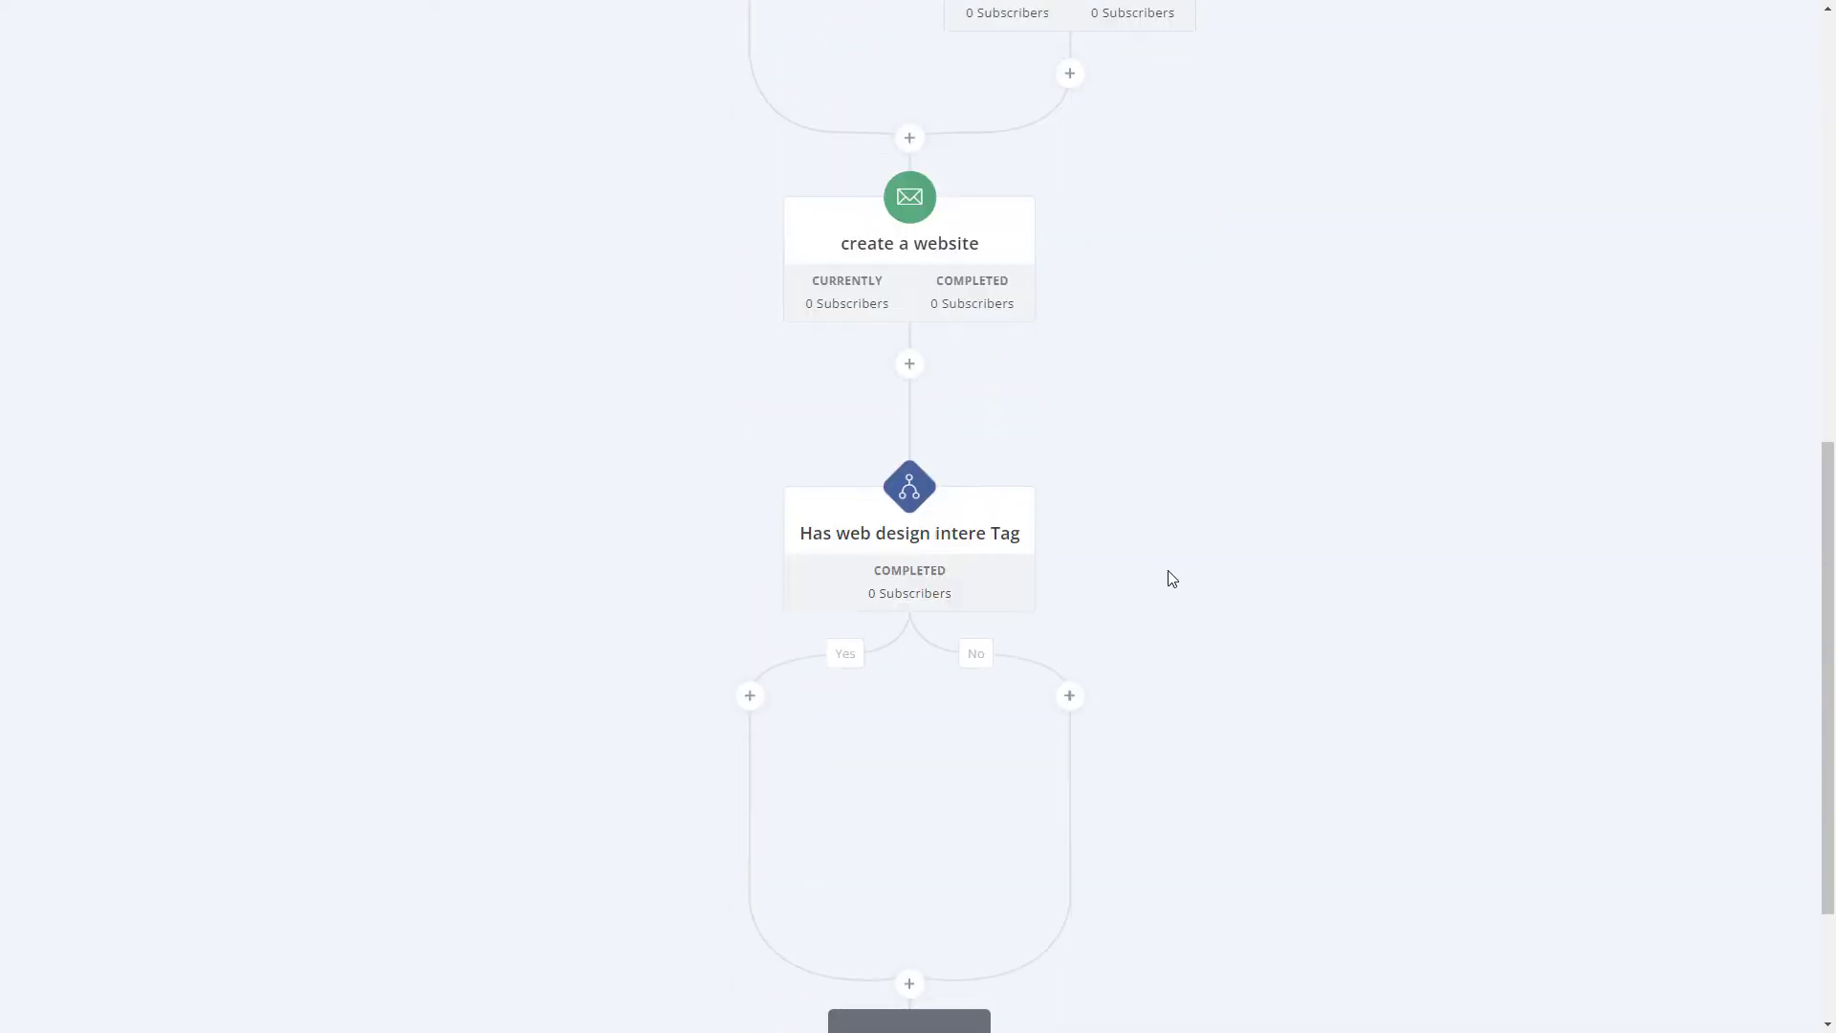
scroll(1157, 588, "down", 3)
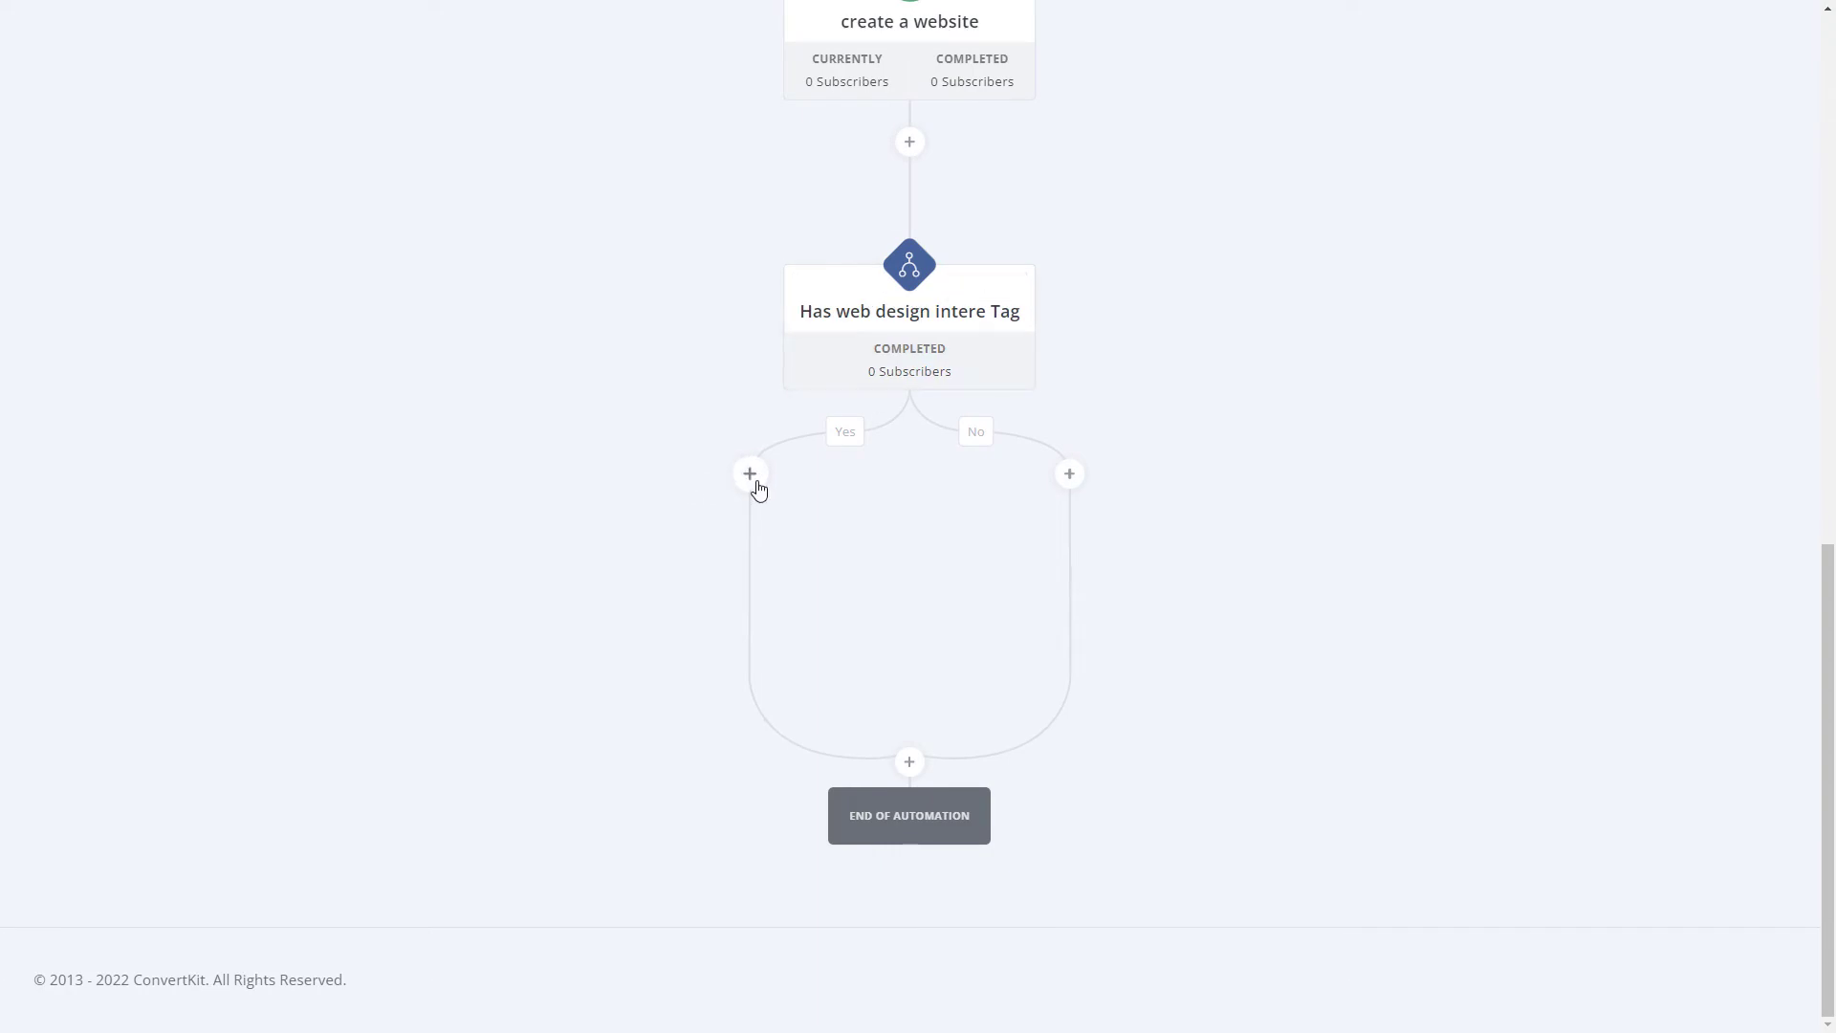
left_click(755, 485)
left_click(720, 718)
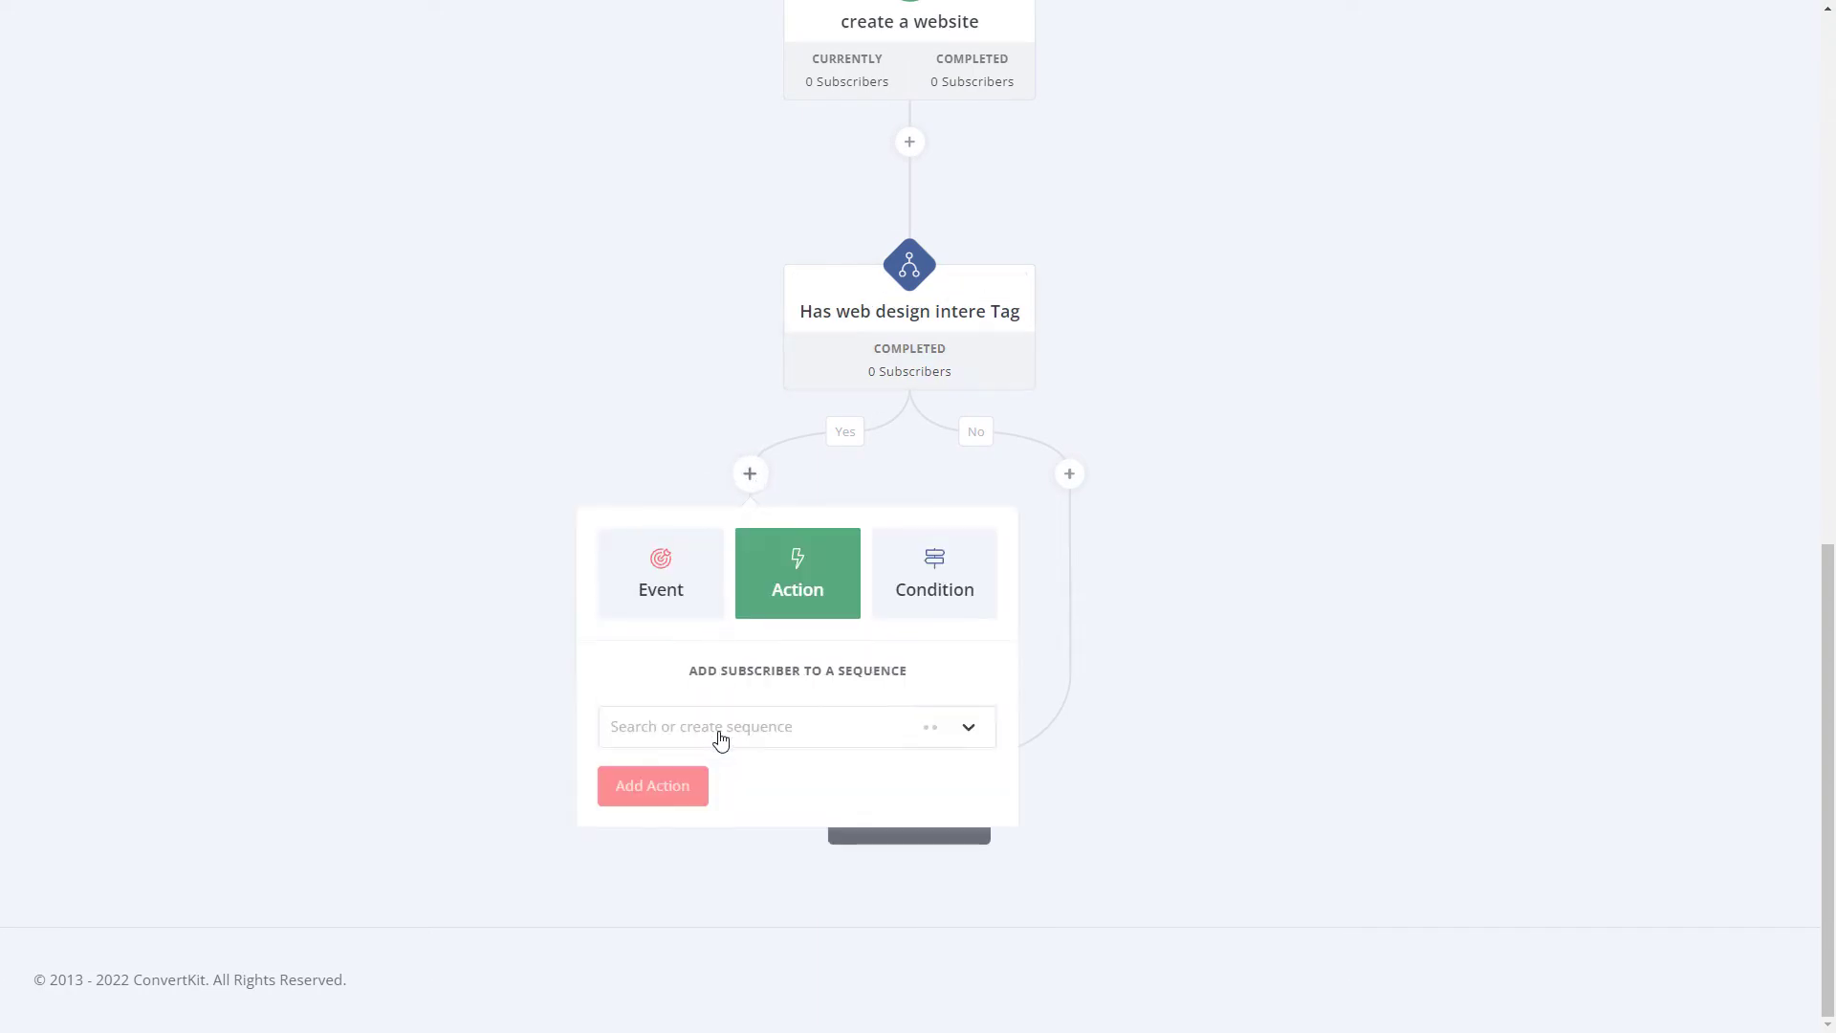
left_click(749, 728)
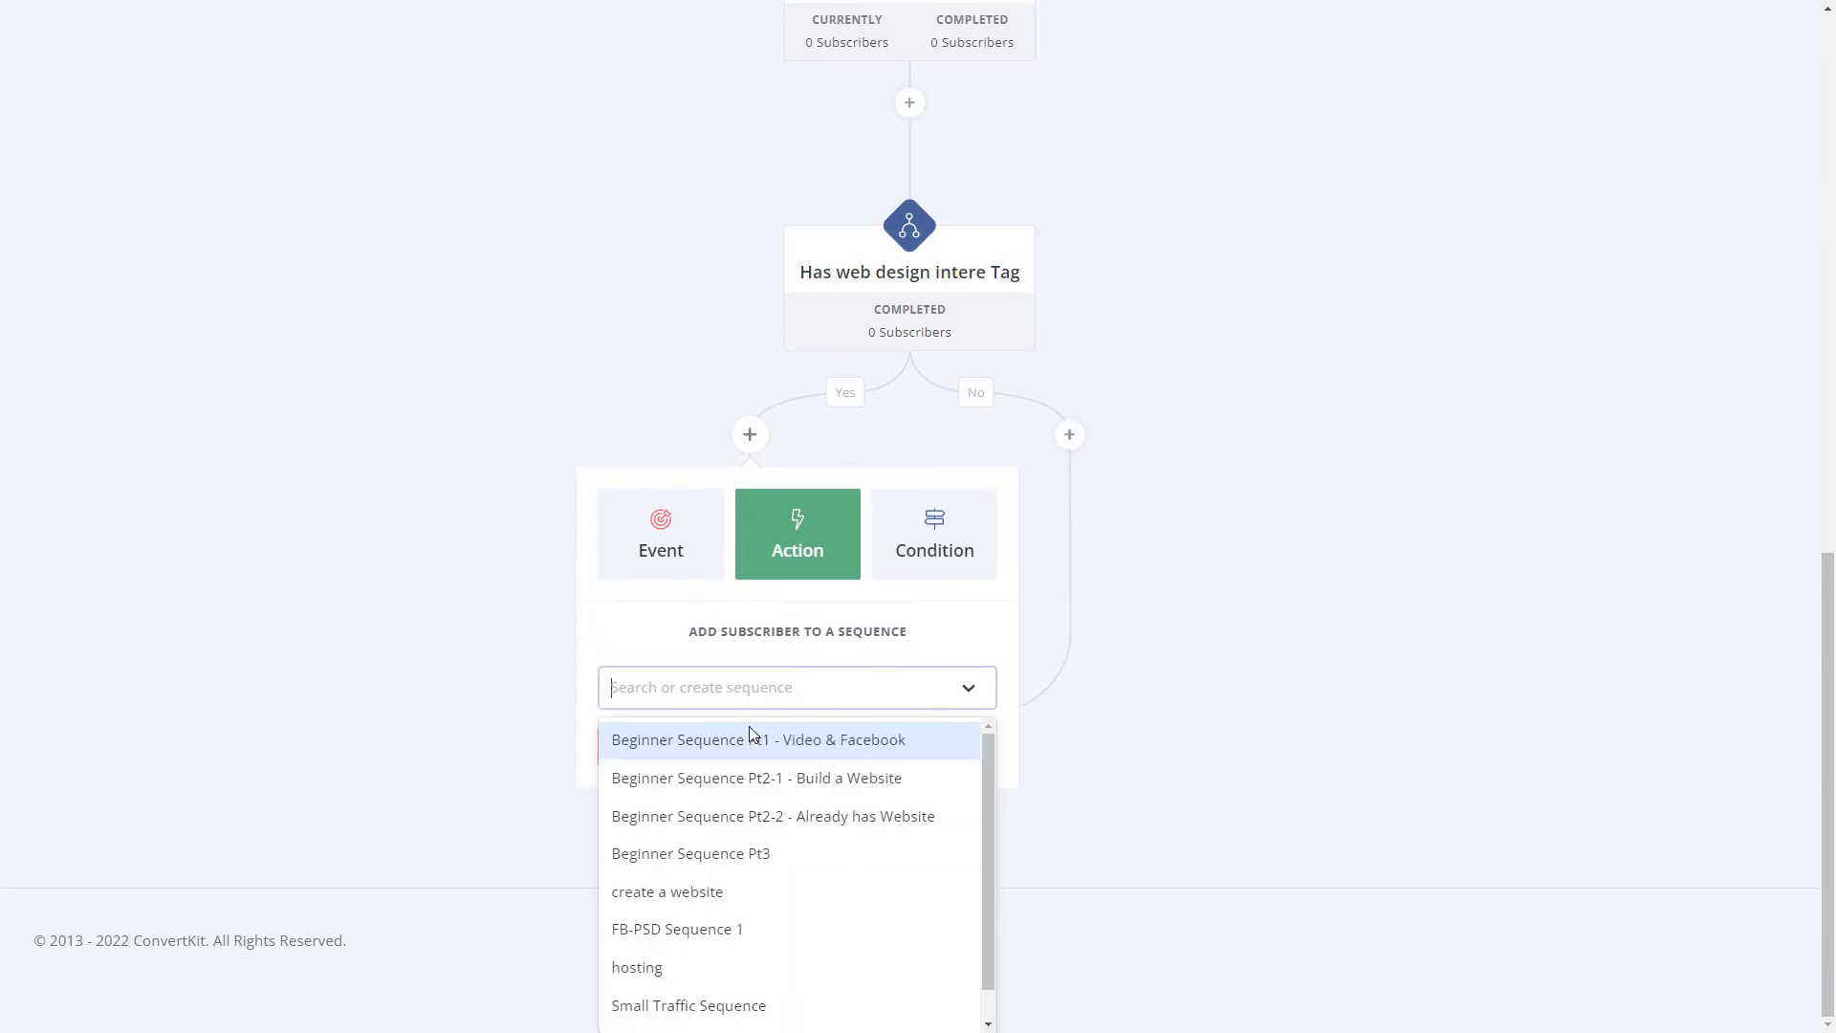
left_click(696, 892)
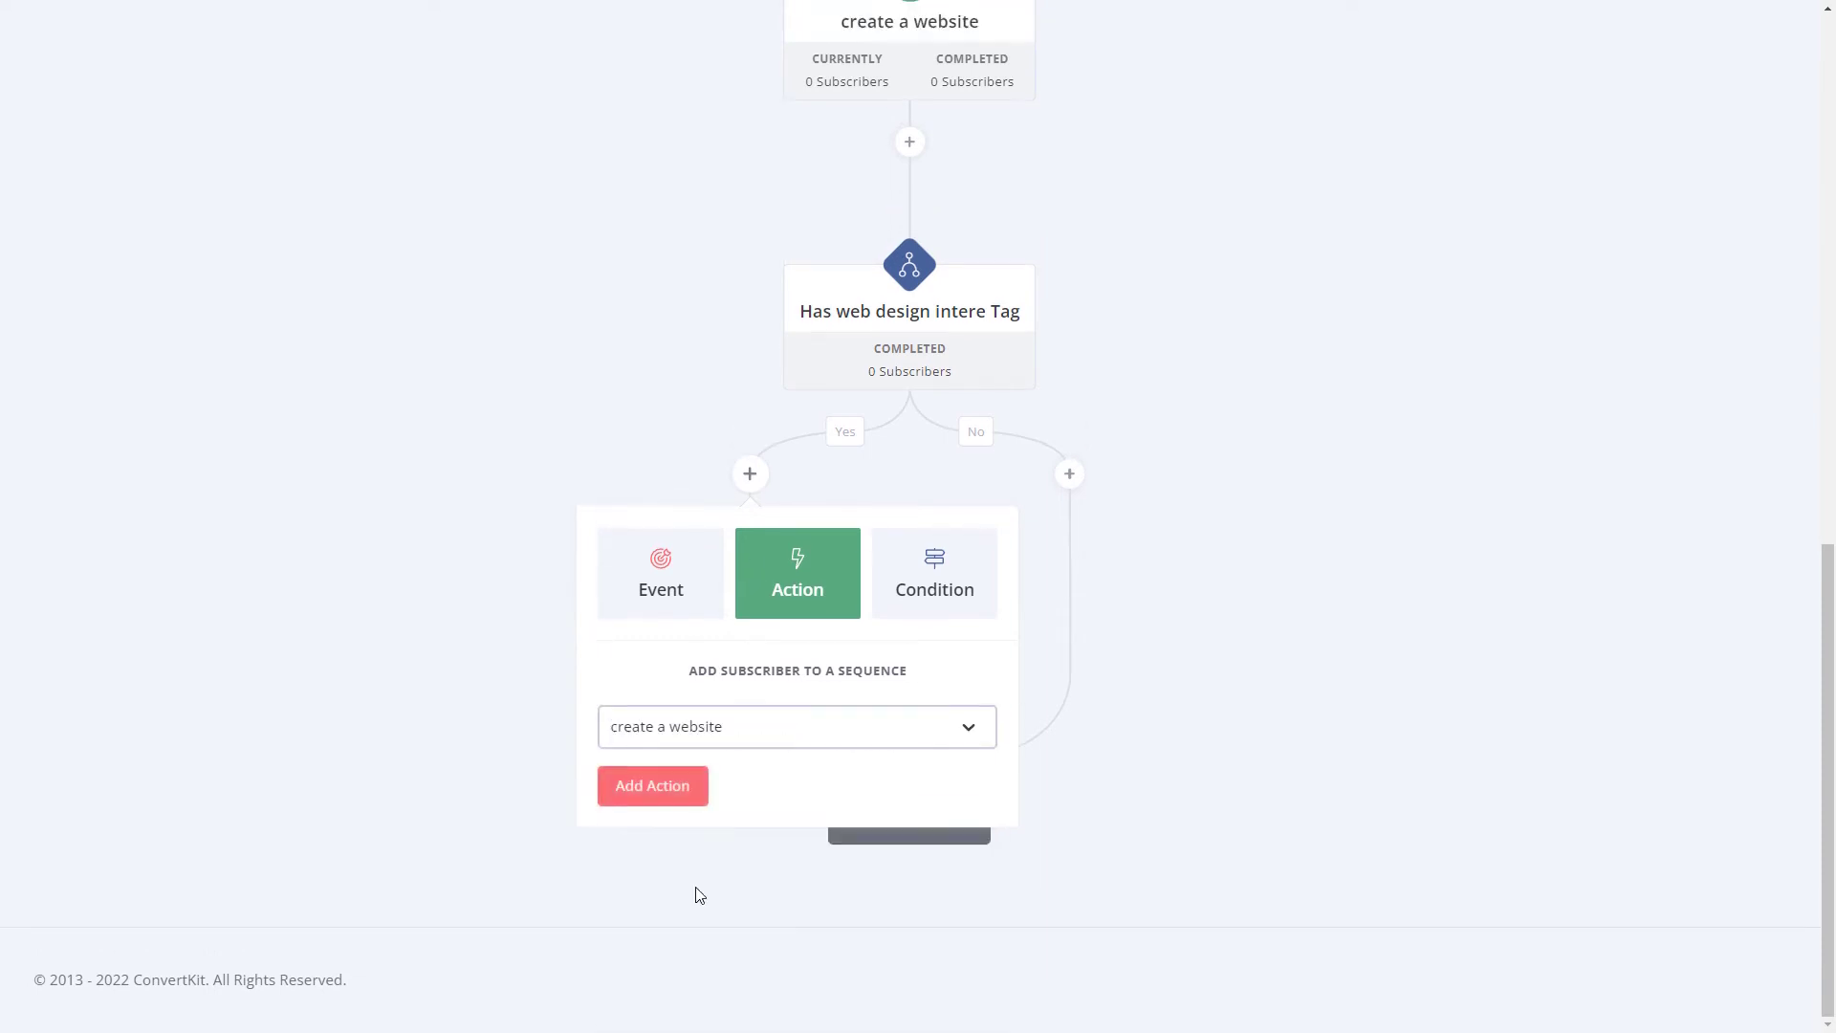
left_click(701, 737)
left_click(686, 1005)
left_click(662, 788)
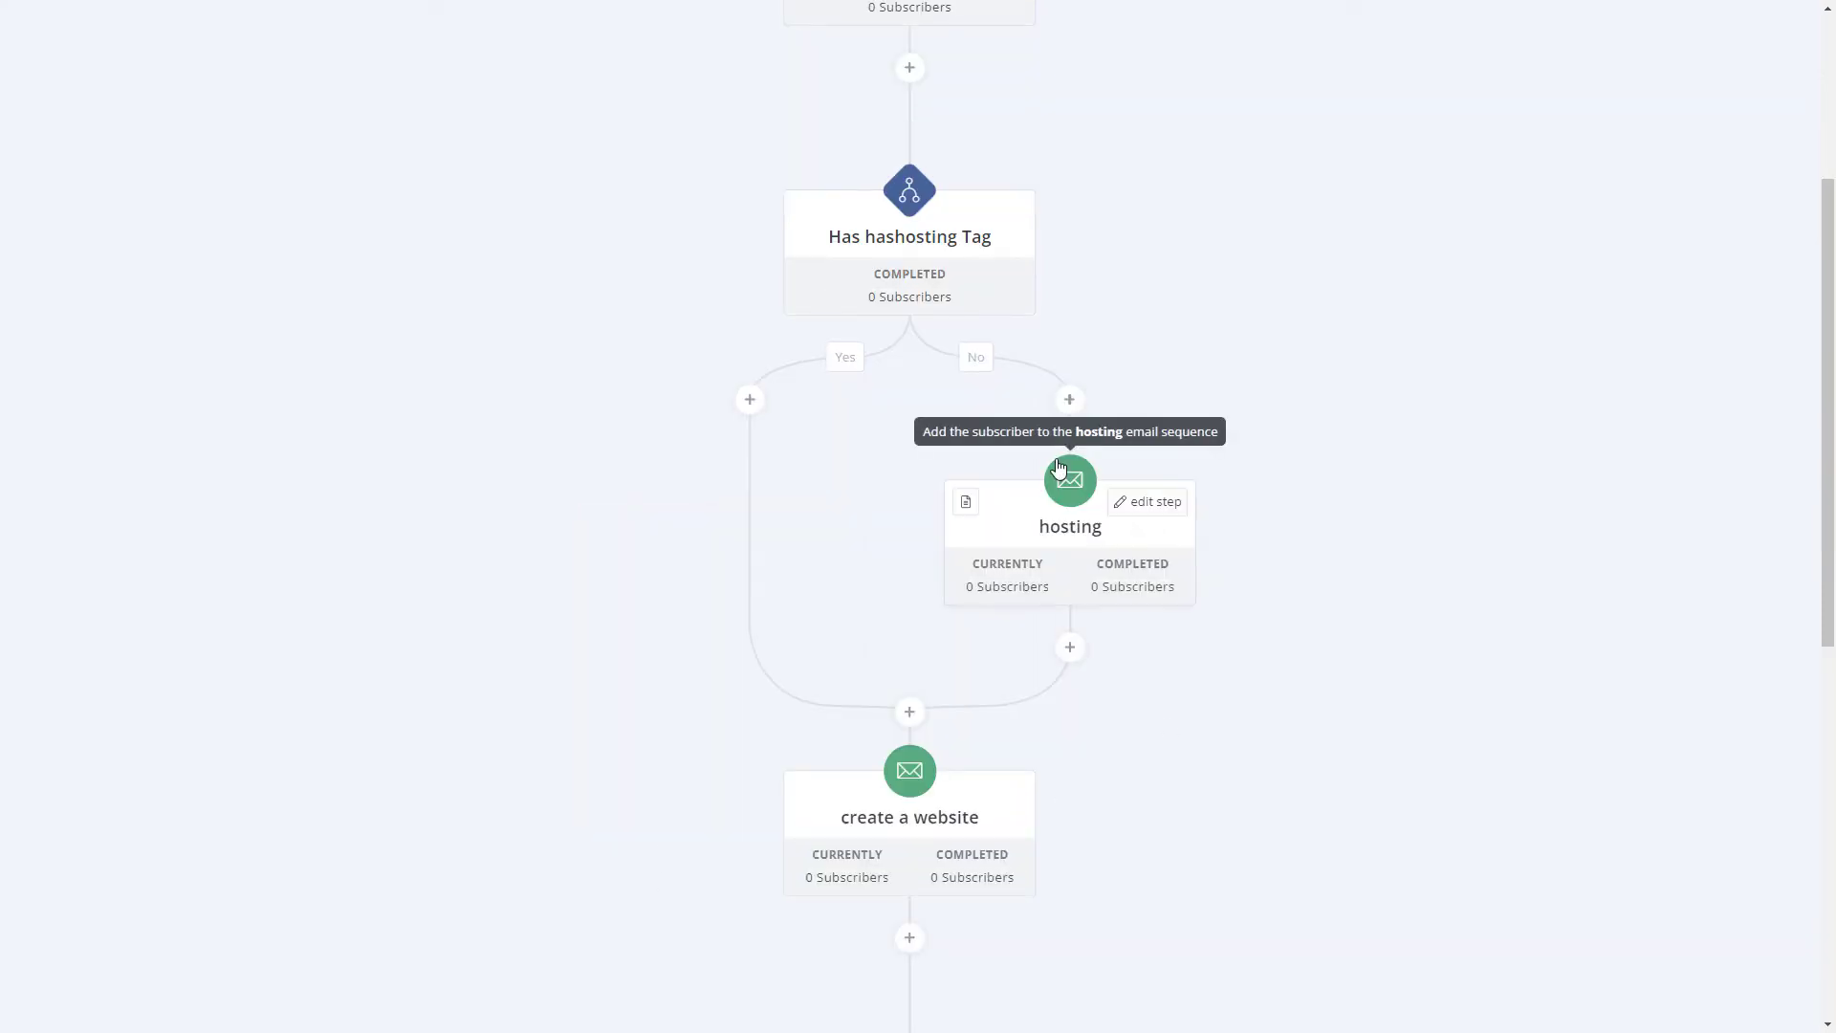
- Add the "Beginner Sequence Pt2-1 - Build a Website" email sequence to the No branch of the "web design intere" condition
scroll(942, 561, "down", 7)
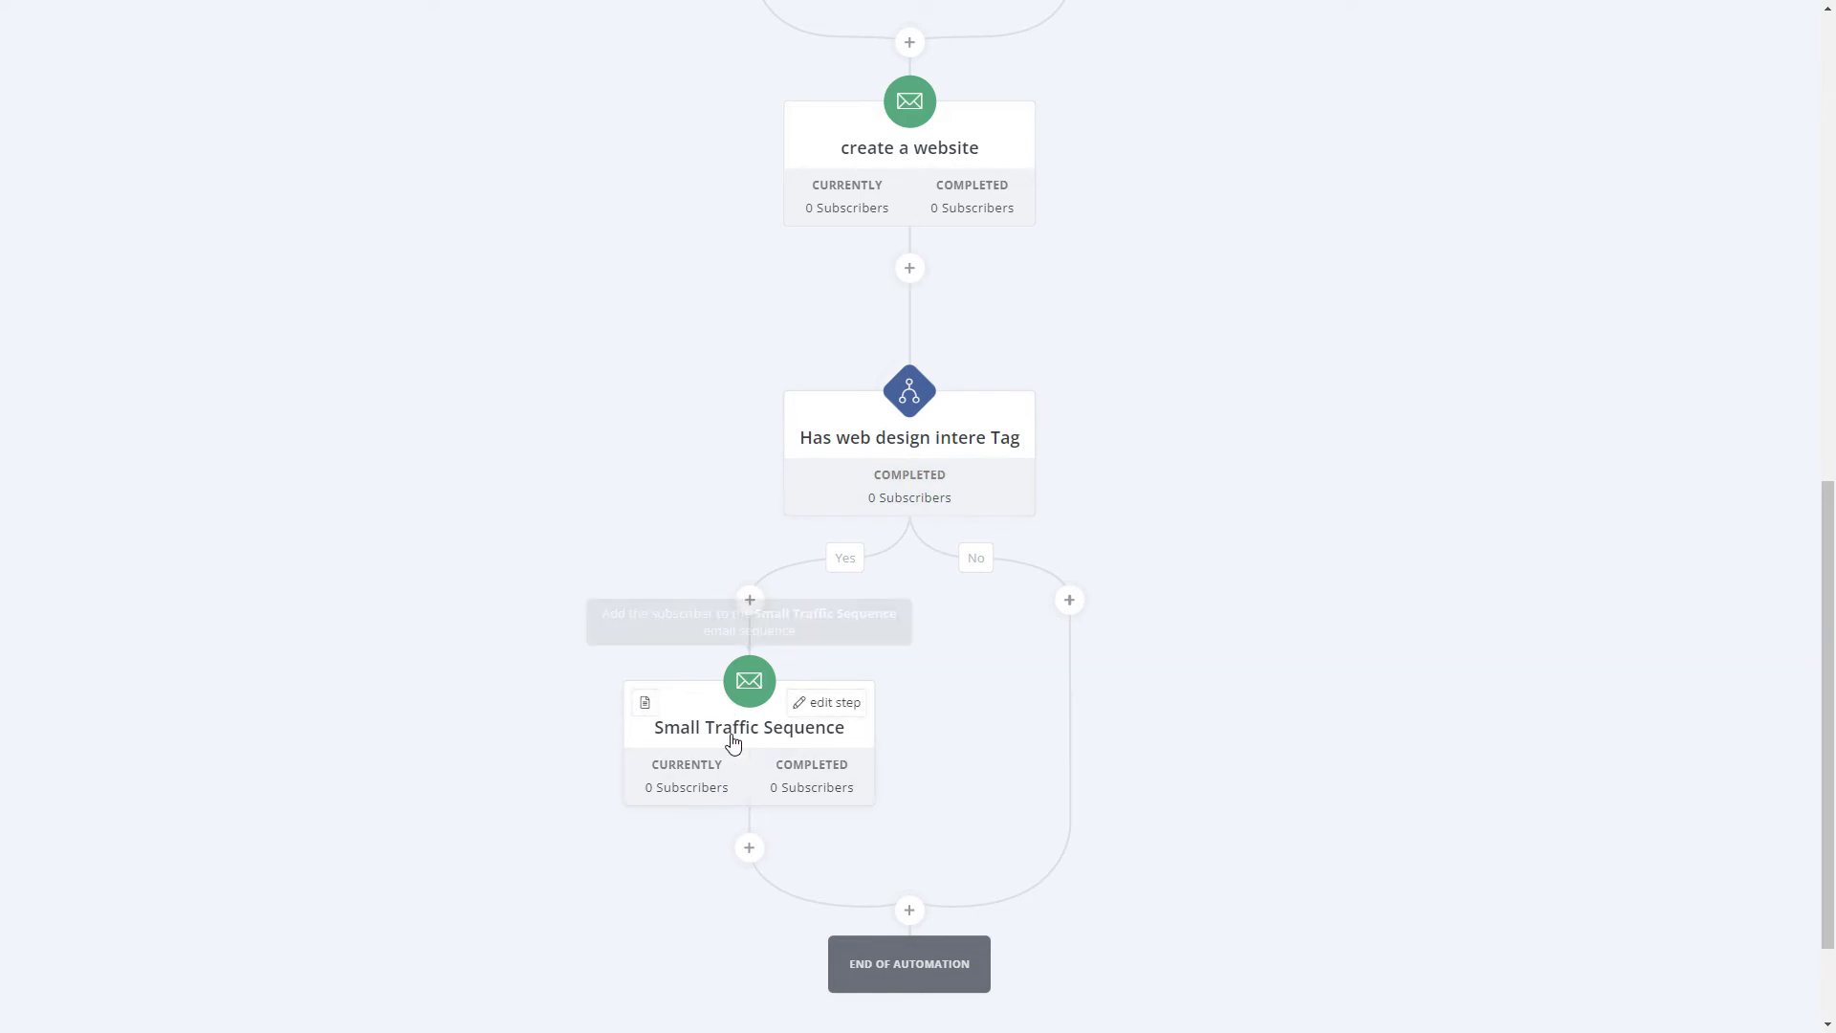
left_click(1070, 600)
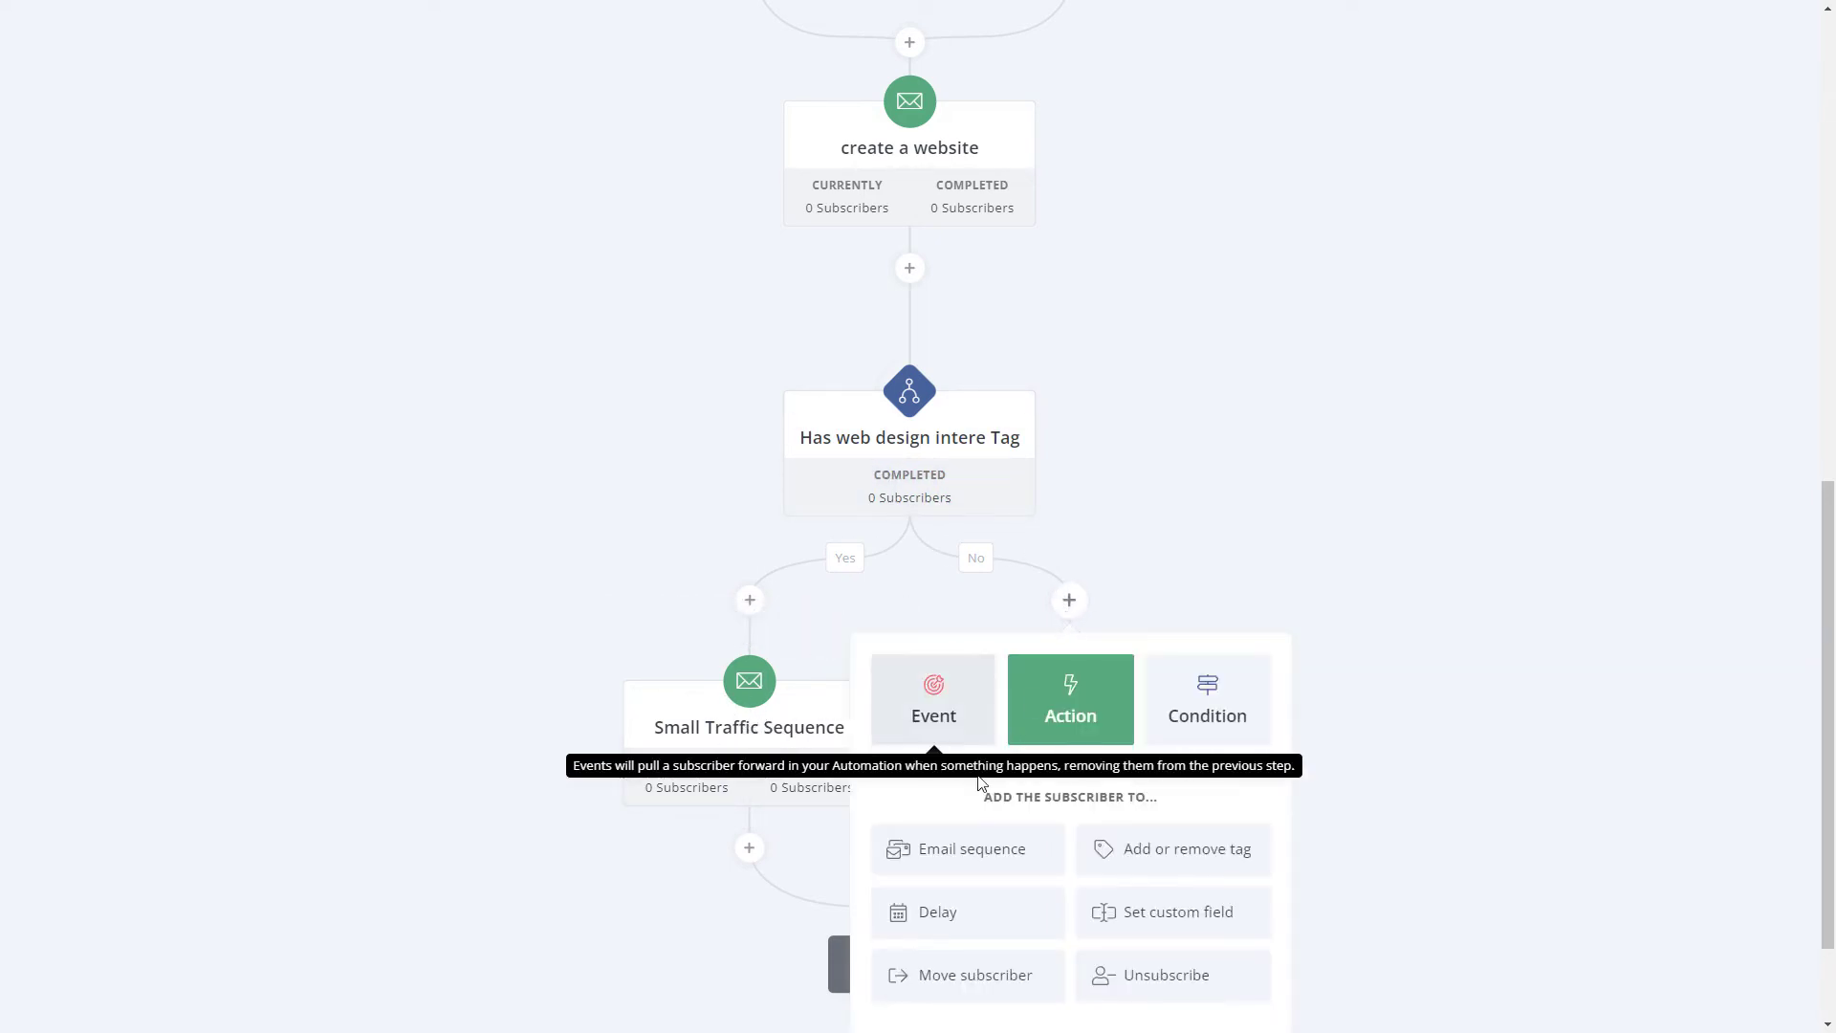
left_click(995, 856)
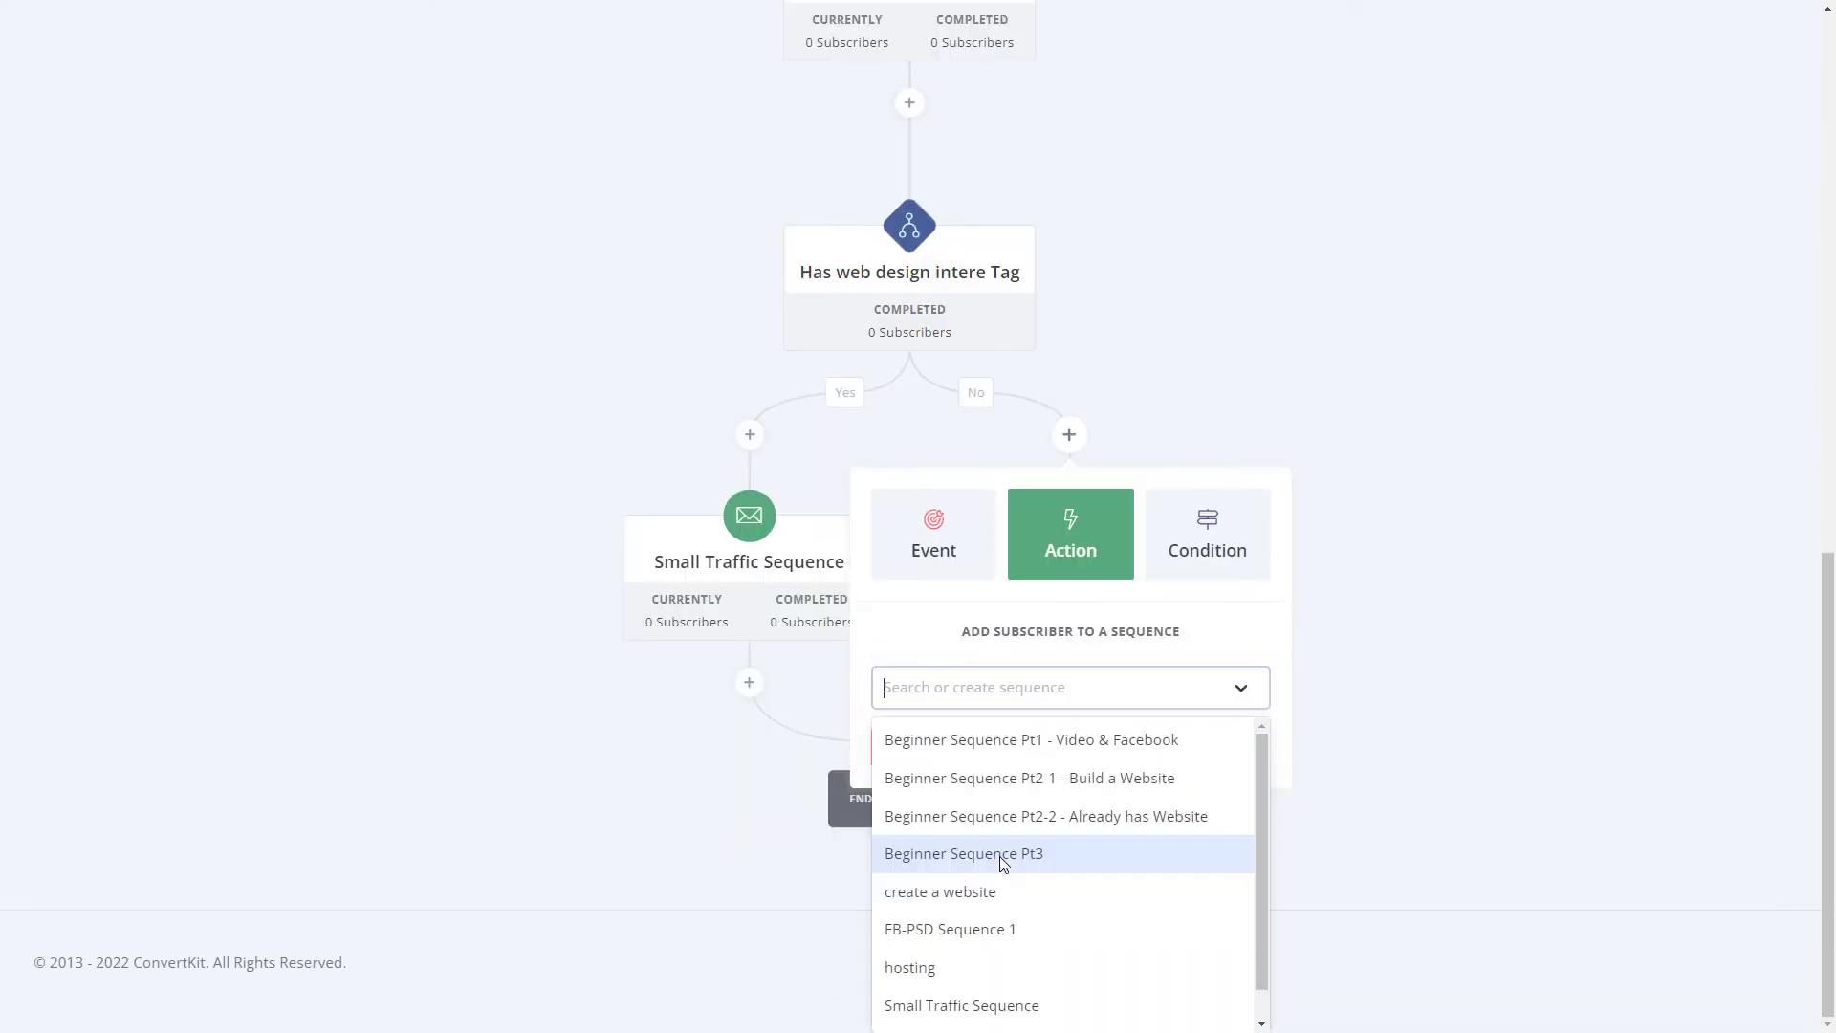
scroll(996, 860, "down", 1)
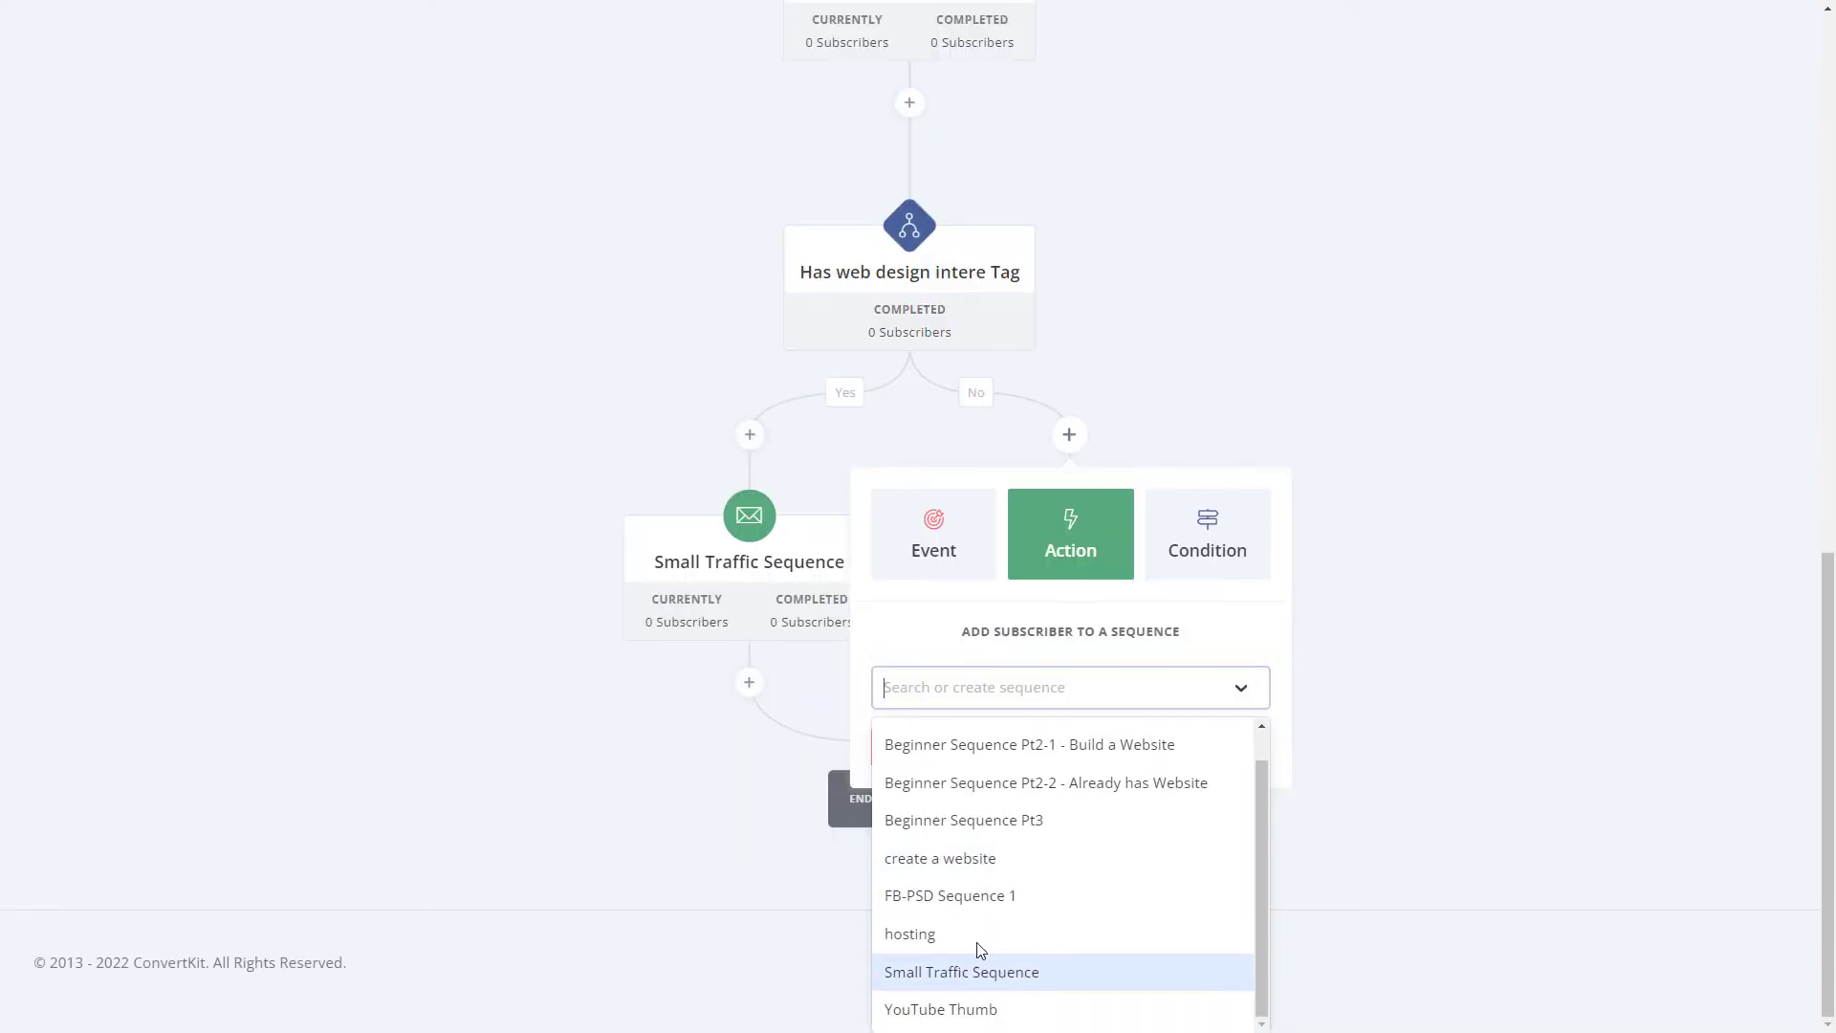
left_click(983, 753)
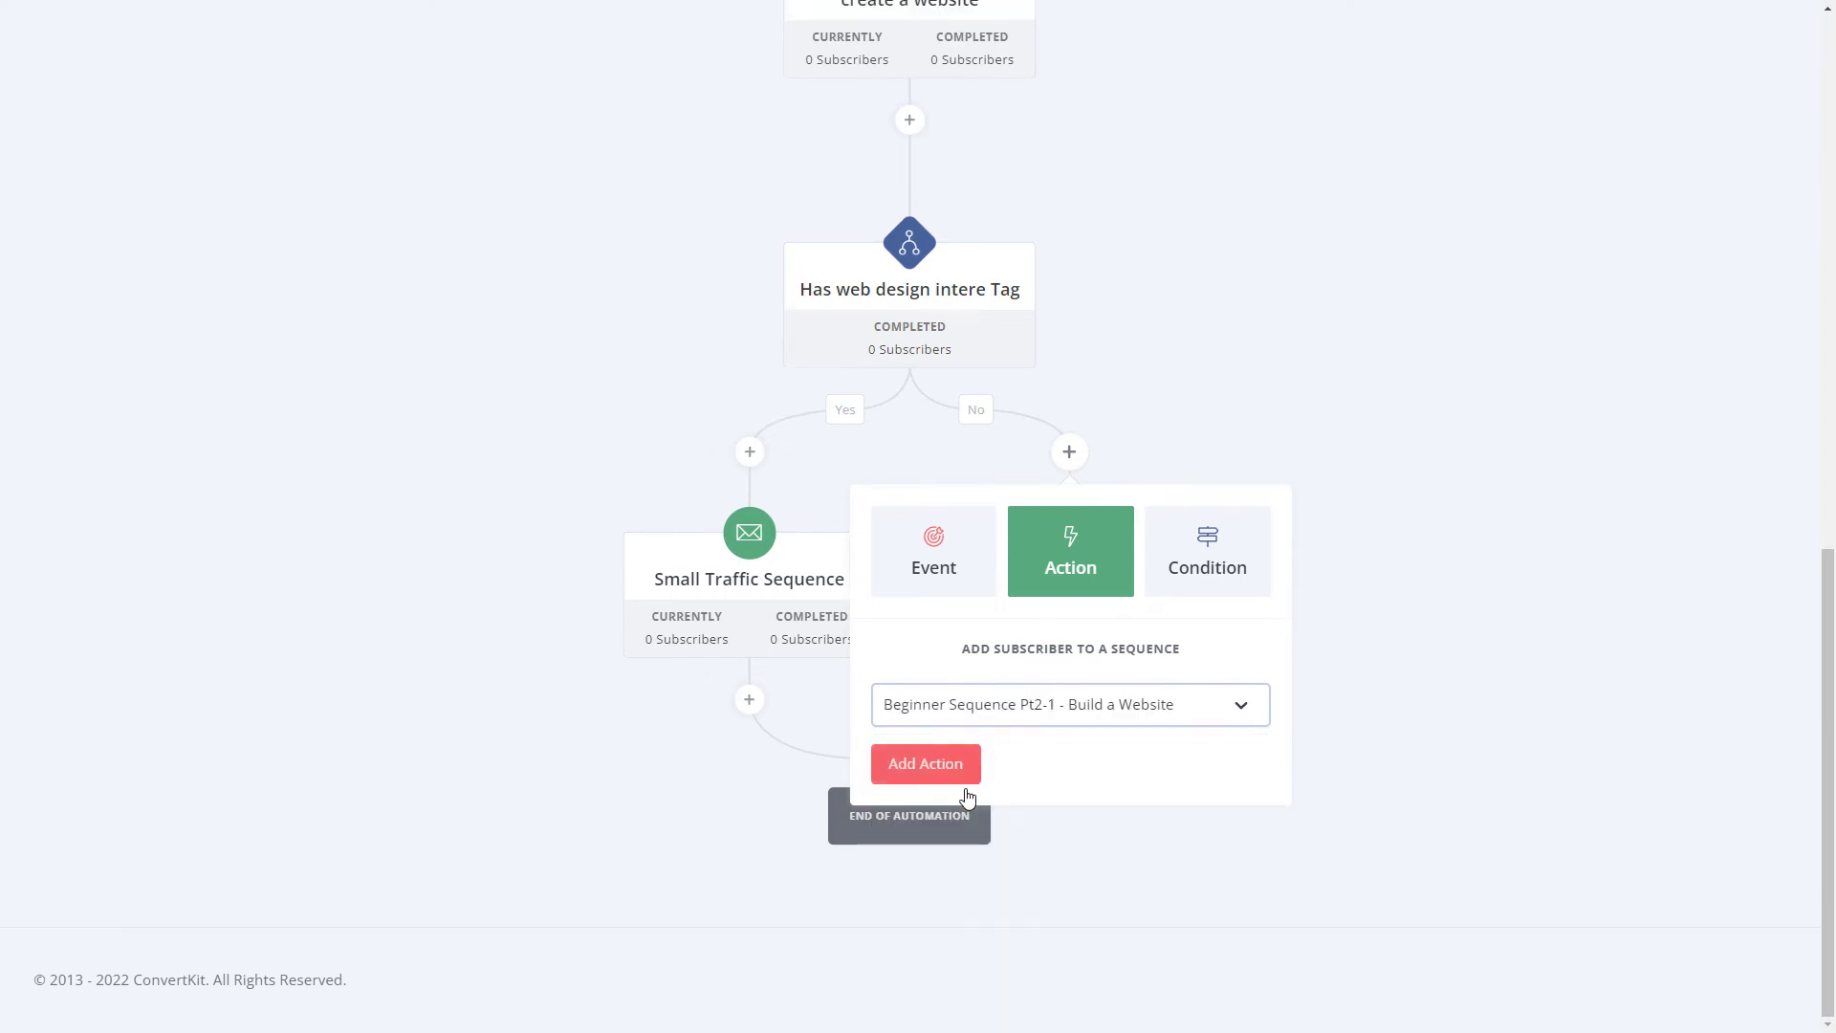
left_click(950, 762)
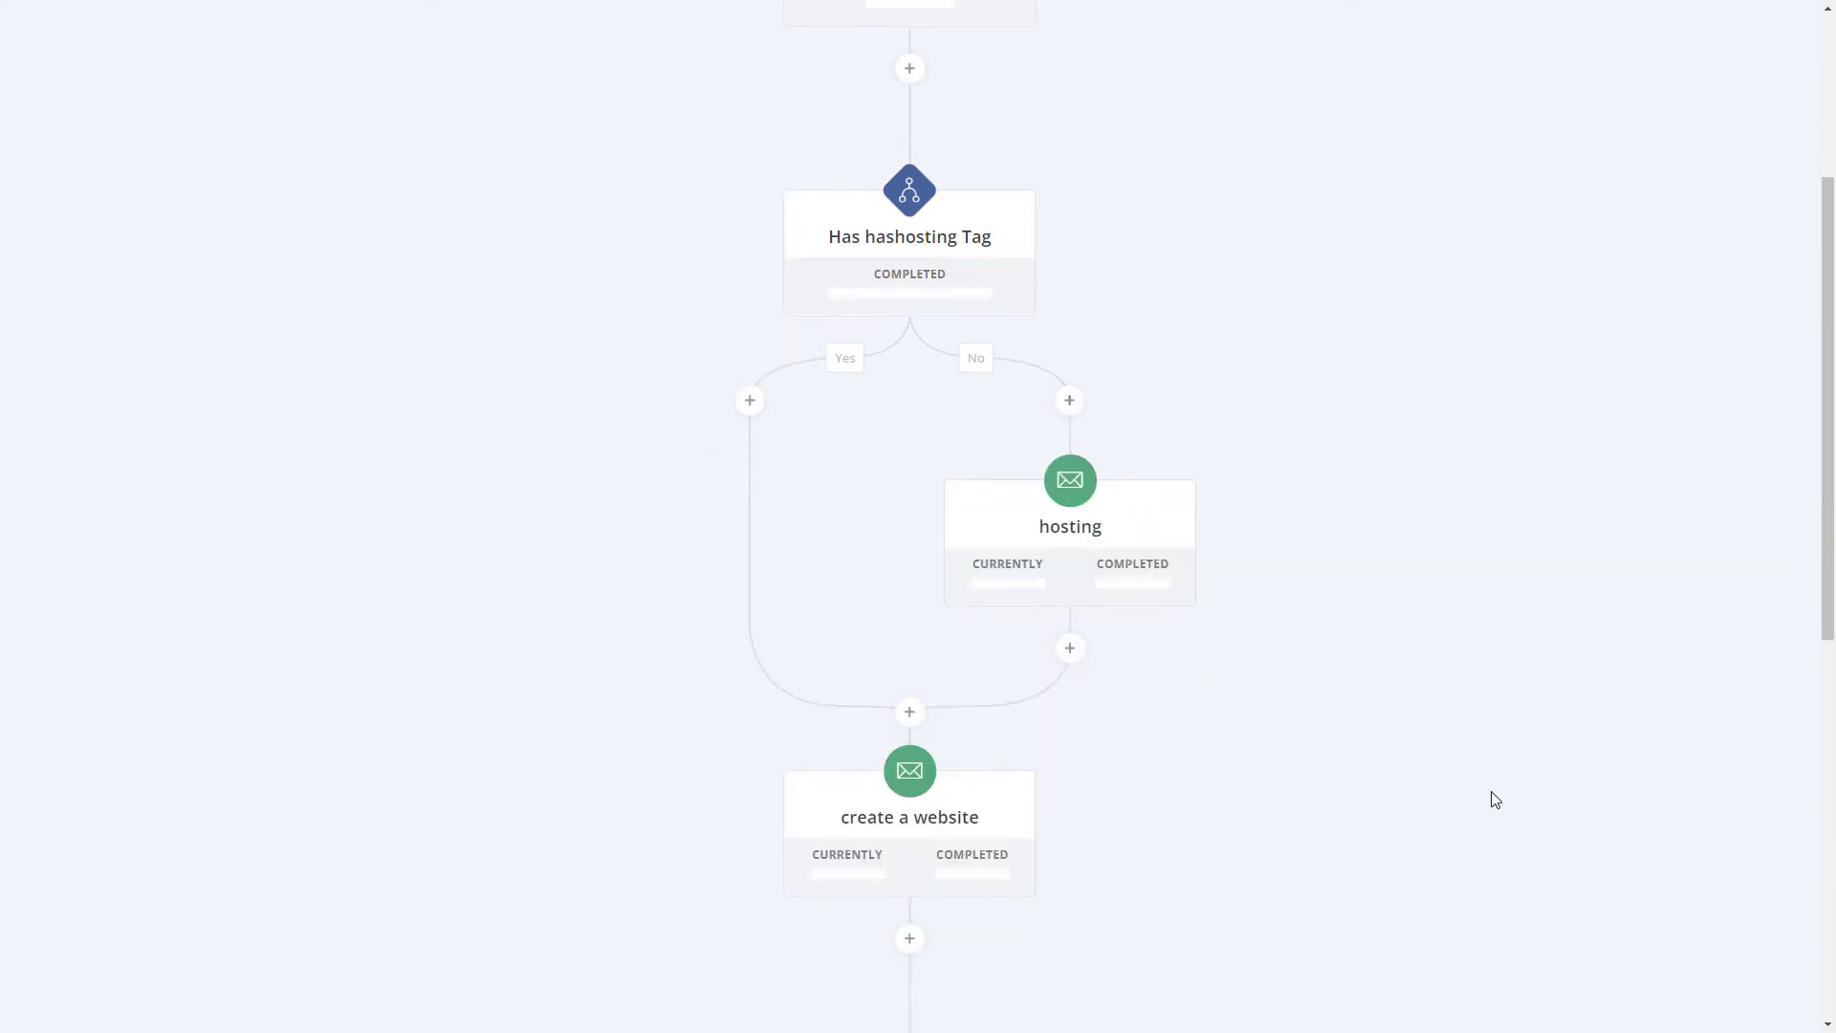
- Add an action where the two branches merge before the end of the automation, applying a new tag named "finishedwebbuild"
scroll(1090, 660, "down", 7)
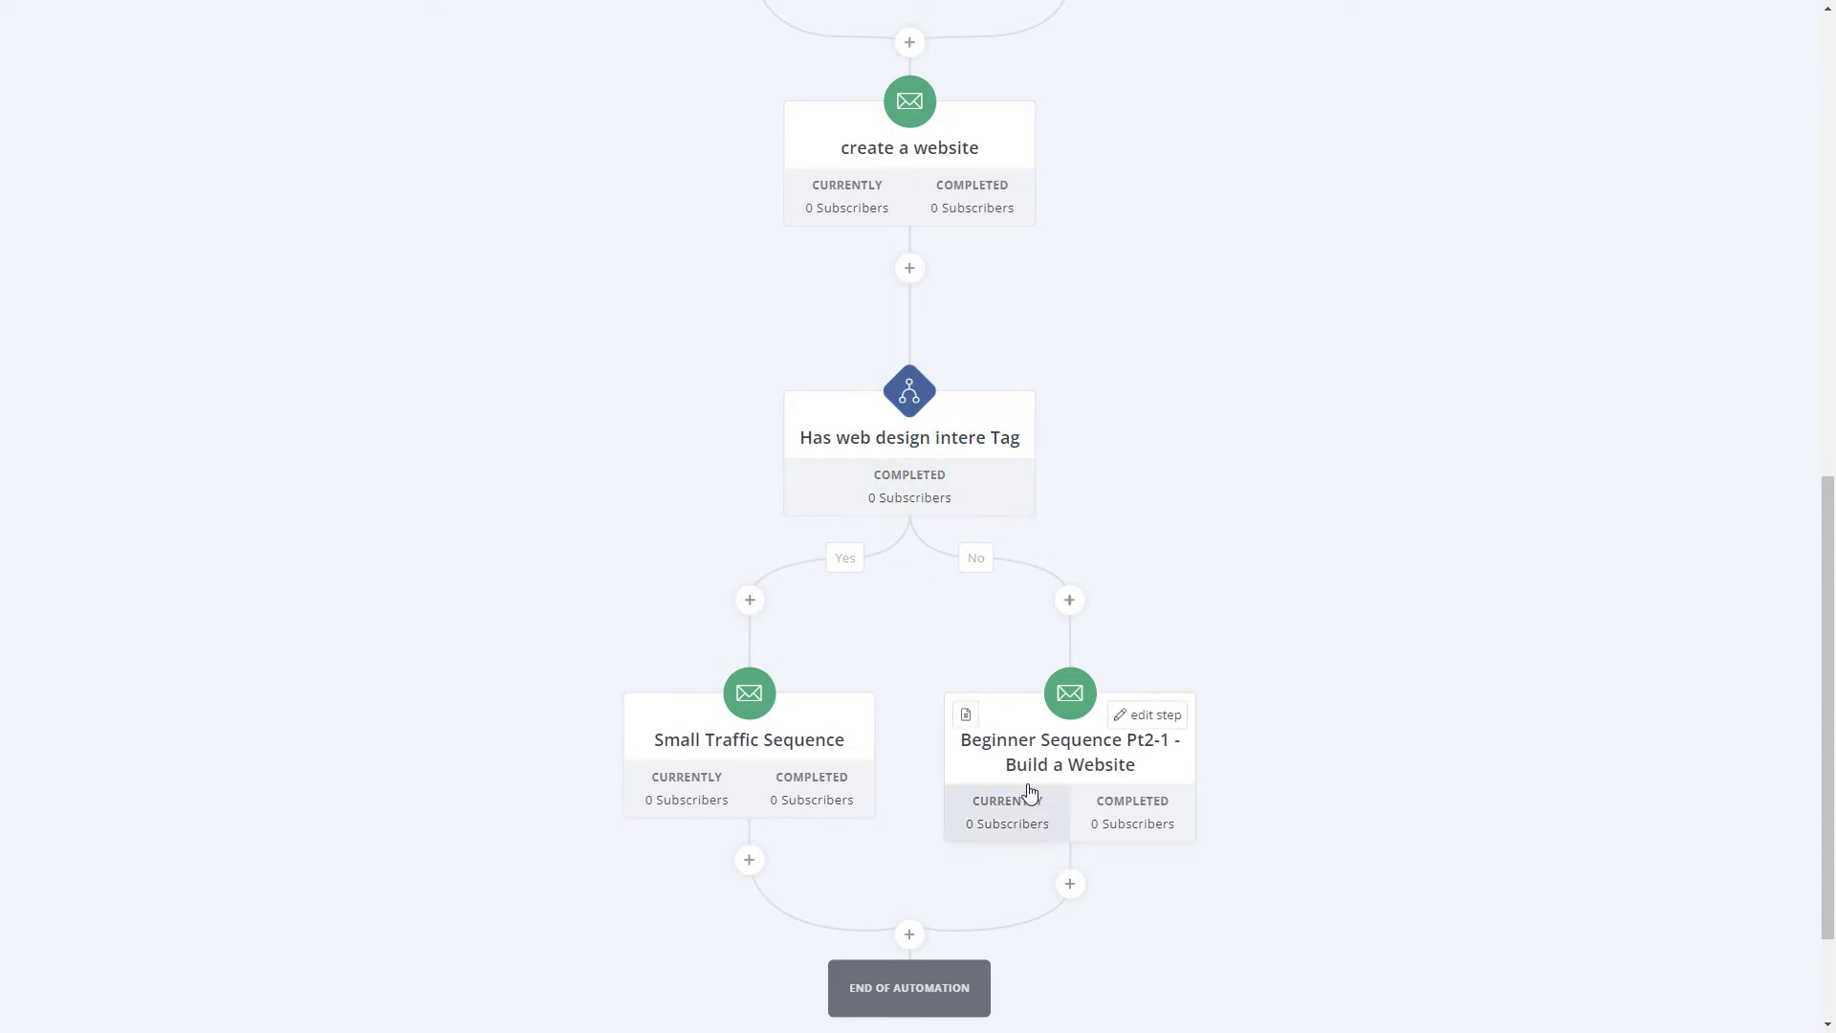
scroll(1208, 459, "down", 2)
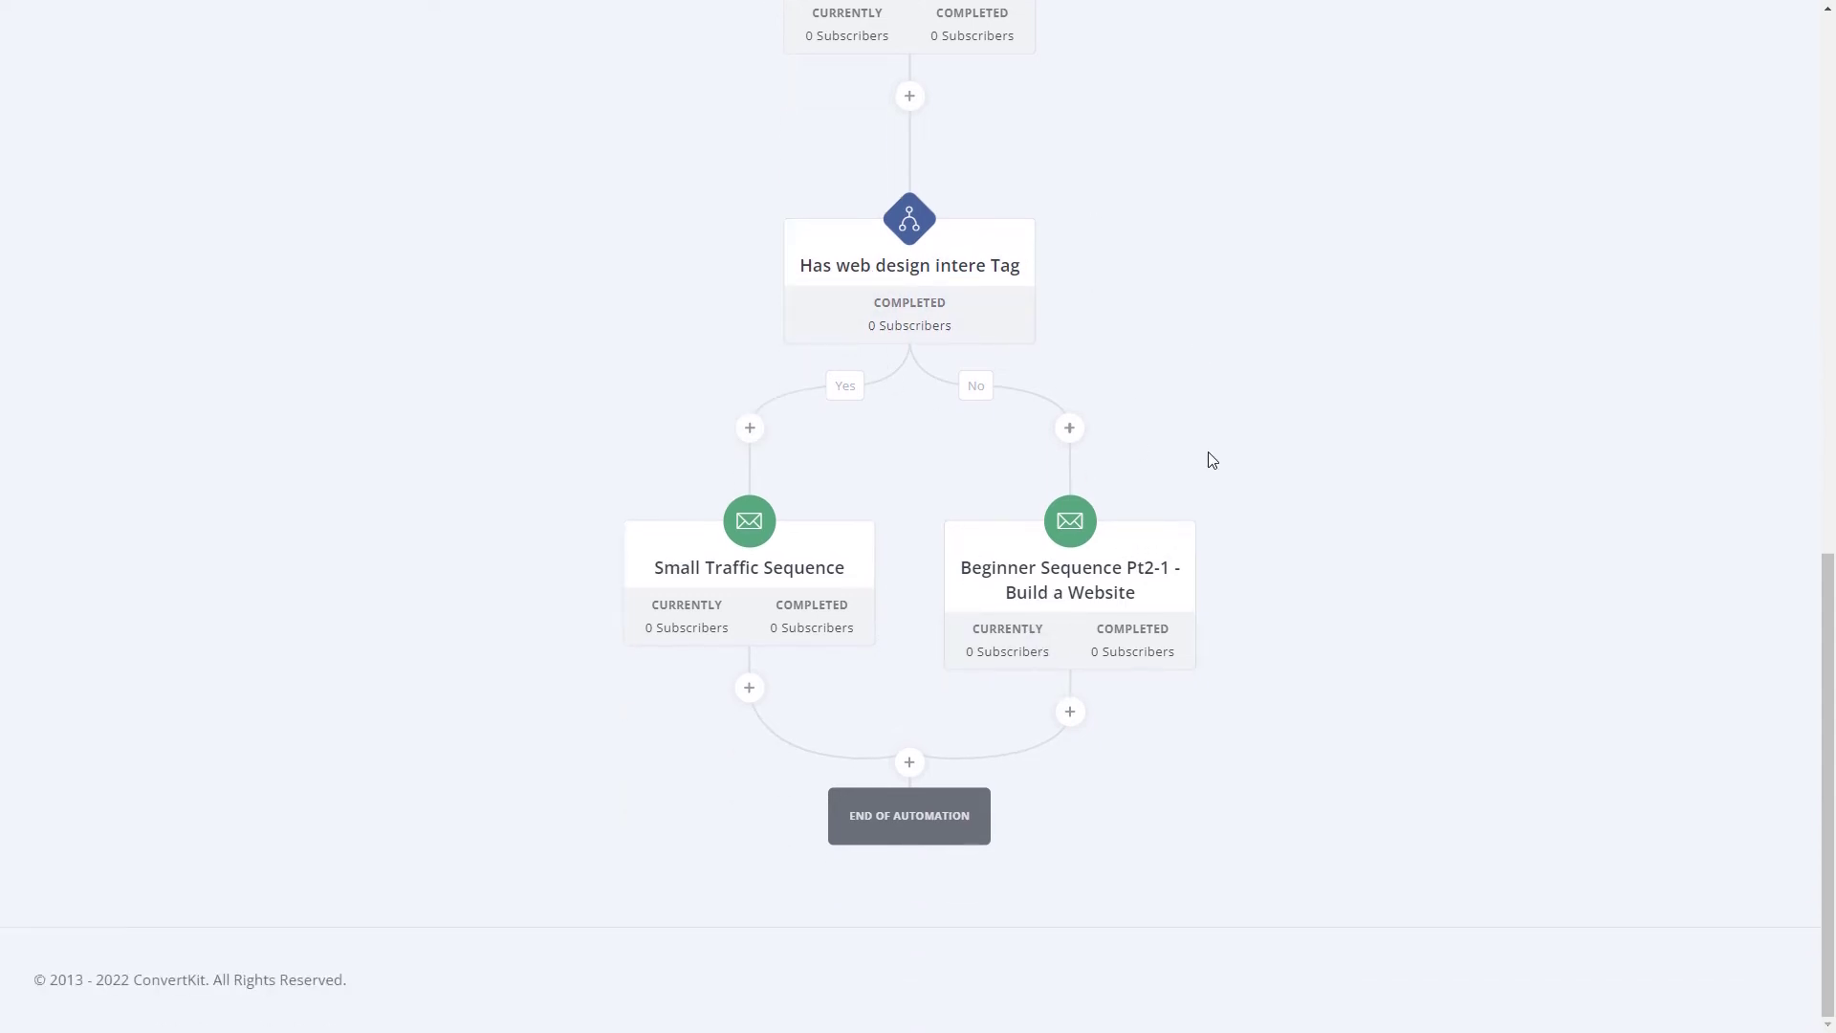
left_click(908, 767)
scroll(1056, 851, "down", 3)
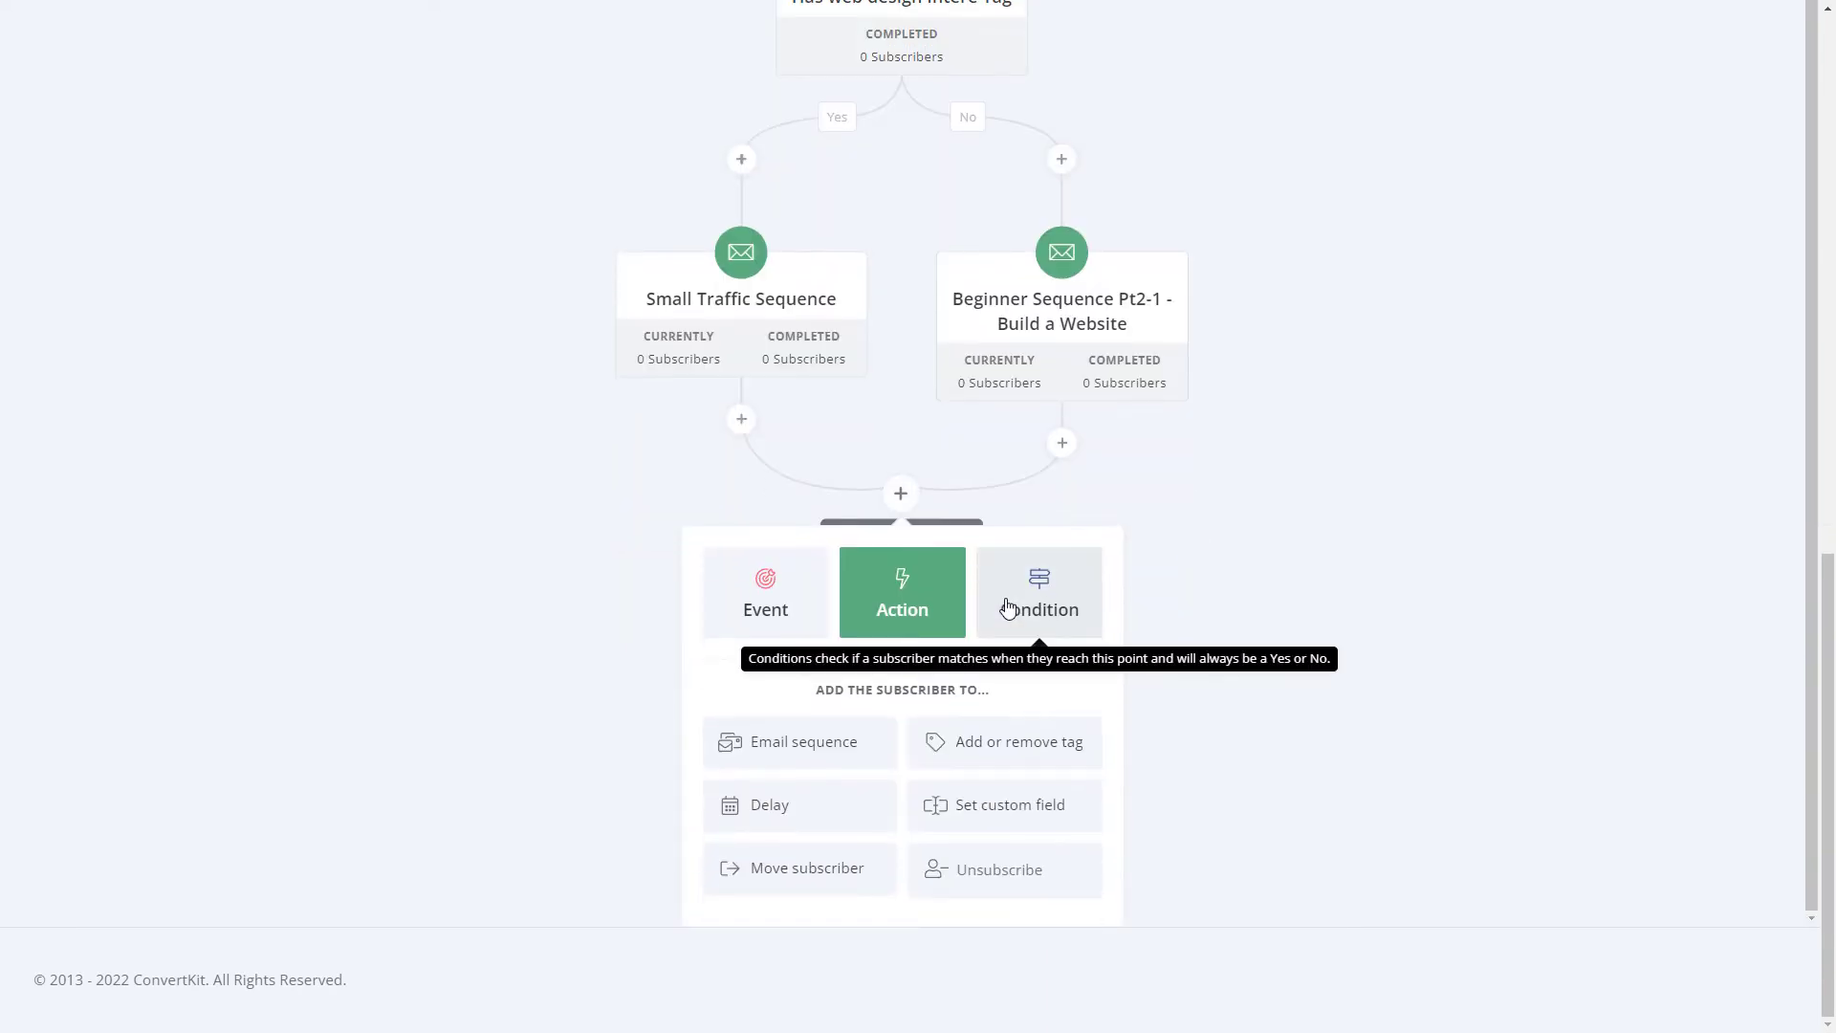
left_click(1025, 755)
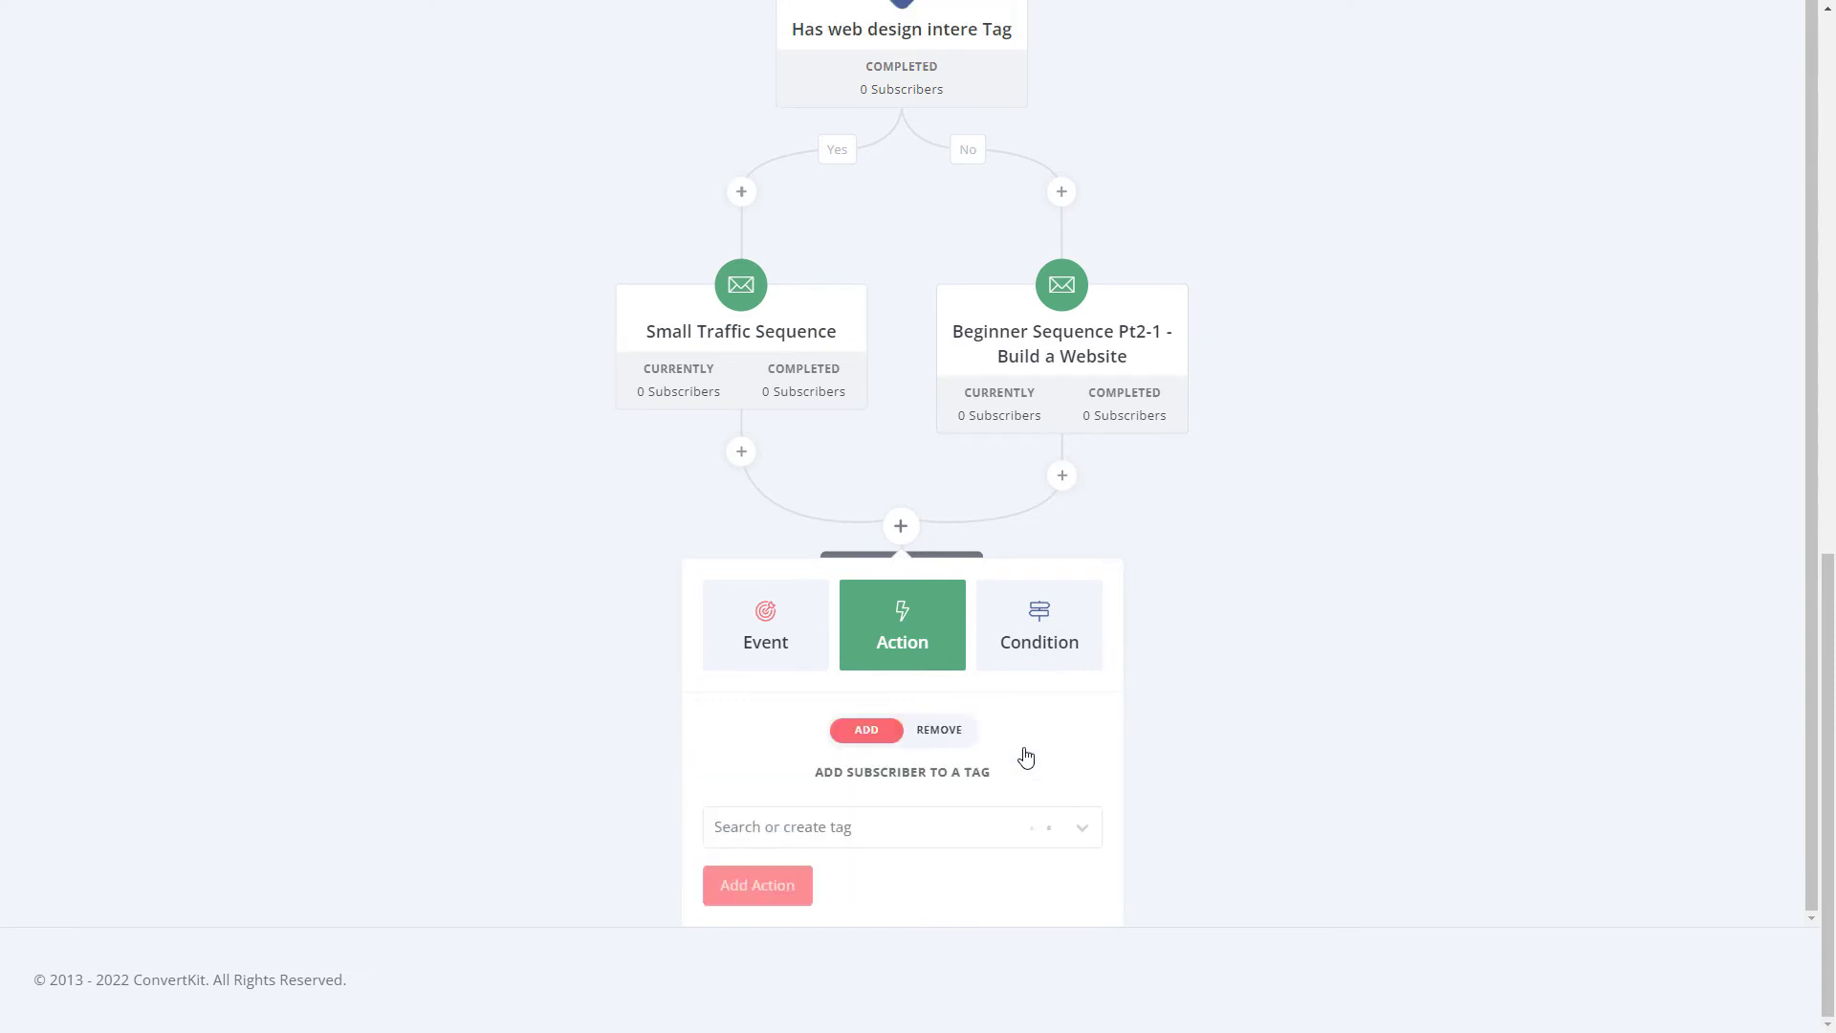
left_click(879, 840)
type("finished")
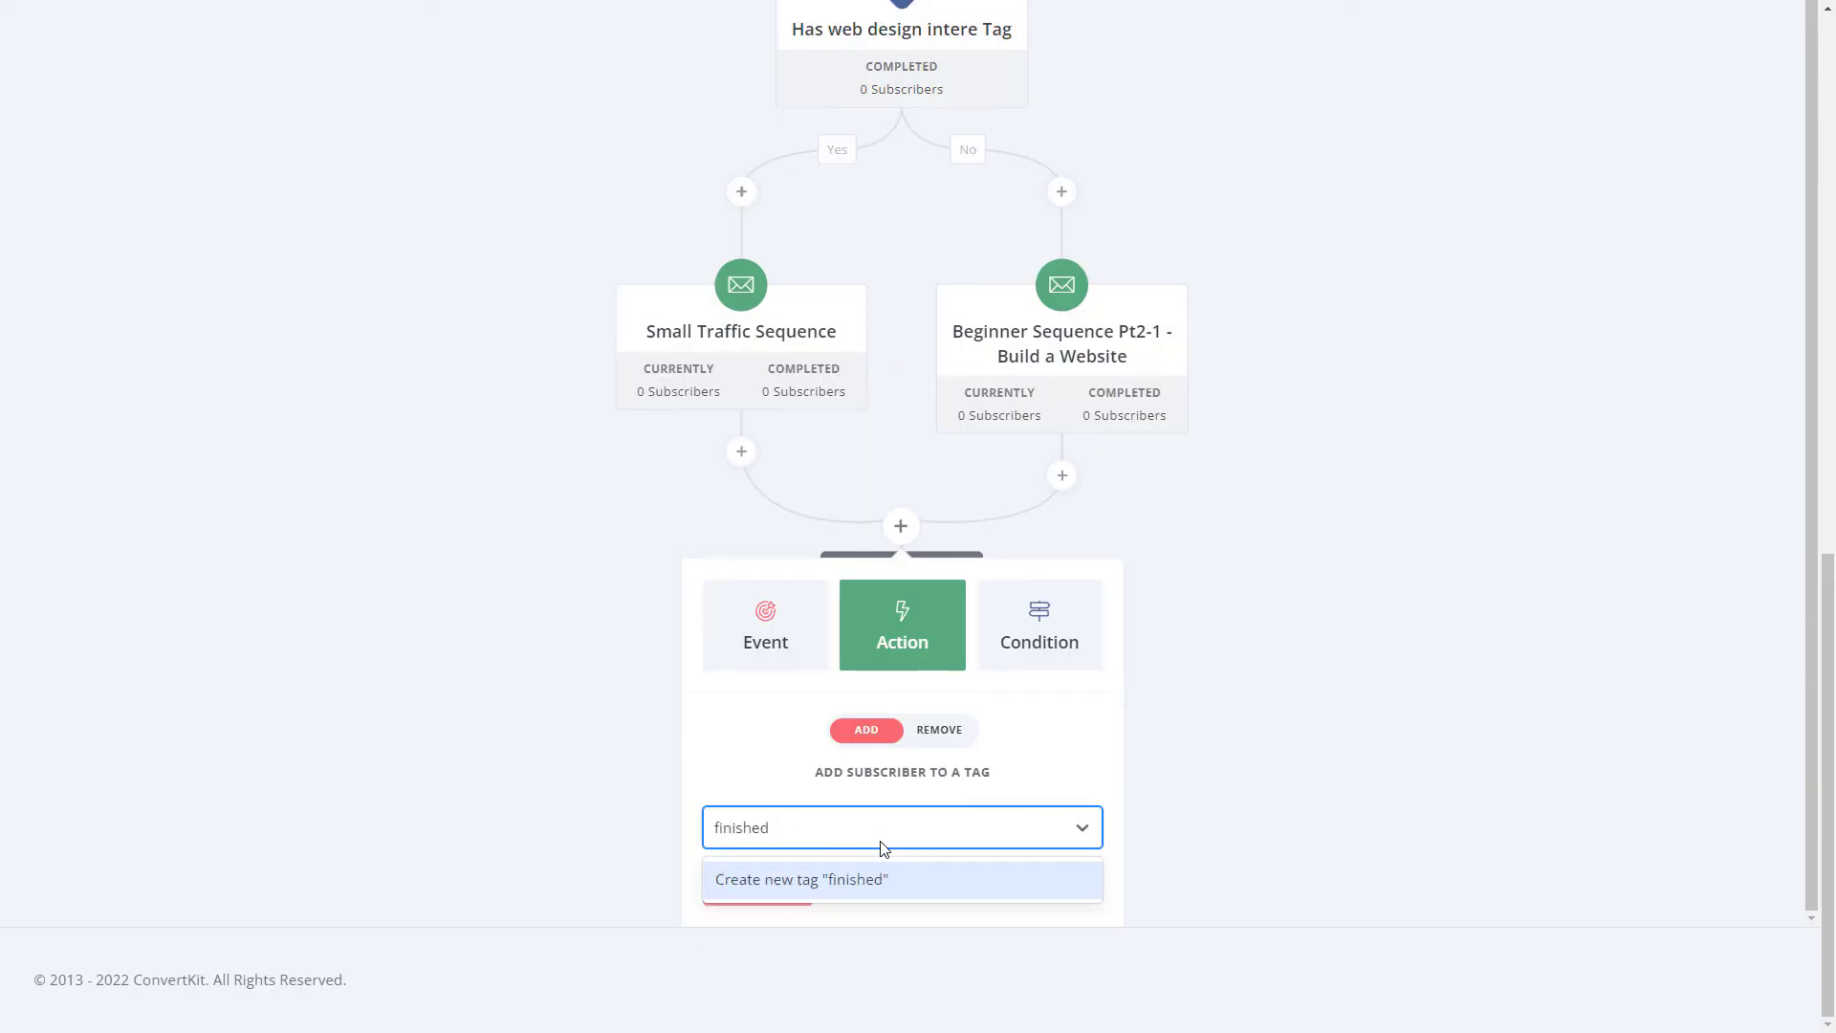
type("webdes")
key("BackSpace")
key("BackSpace")
type("build")
left_click(849, 874)
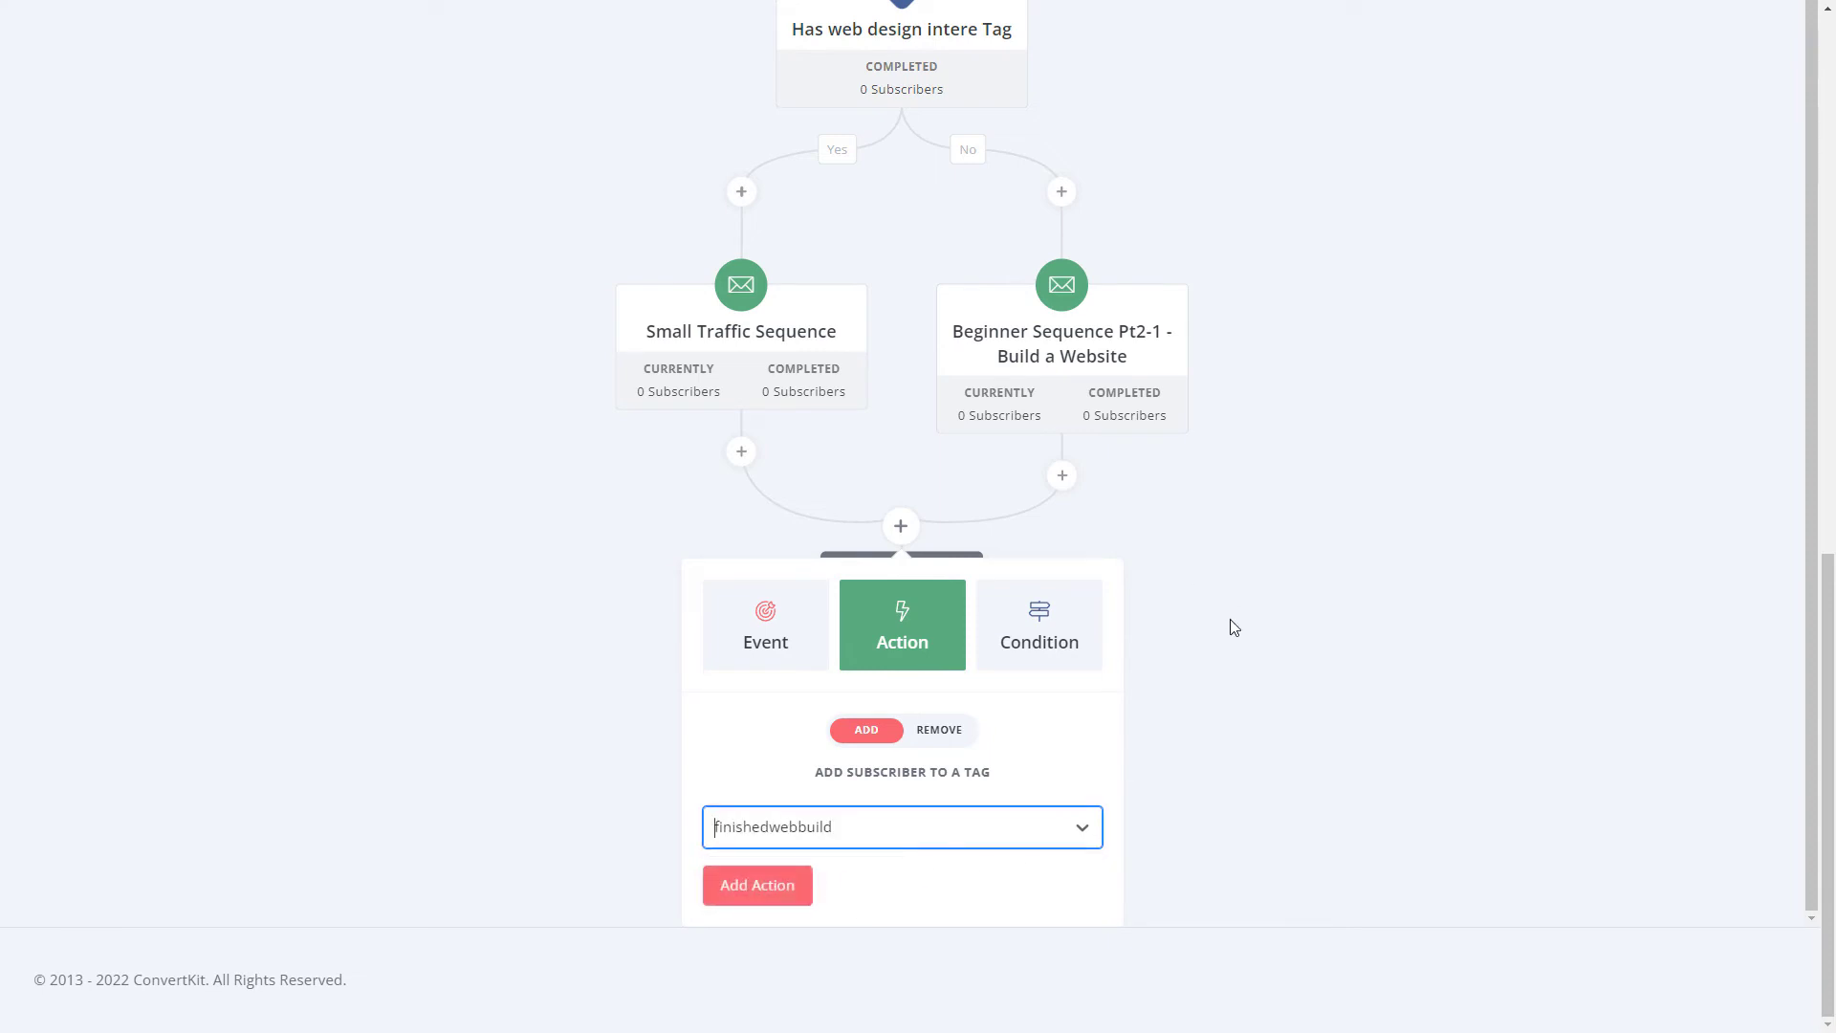
left_click(765, 881)
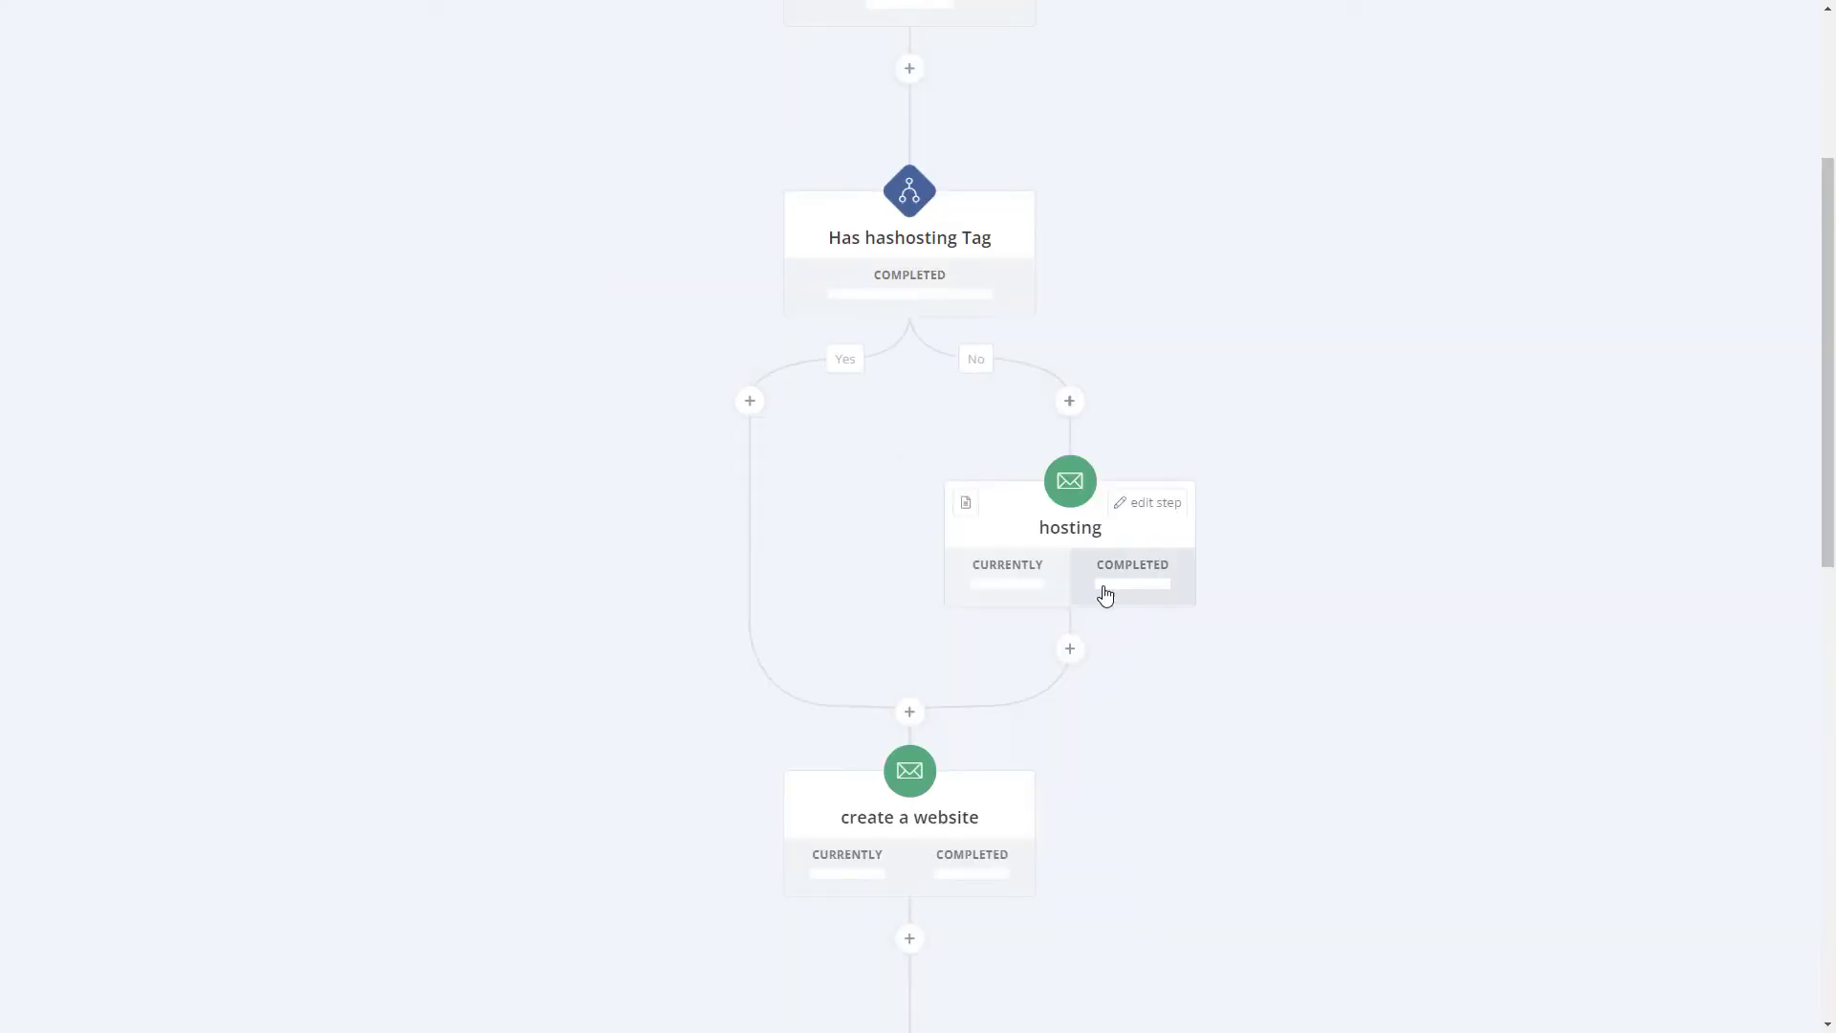
scroll(984, 828, "down", 8)
scroll(936, 633, "down", 3)
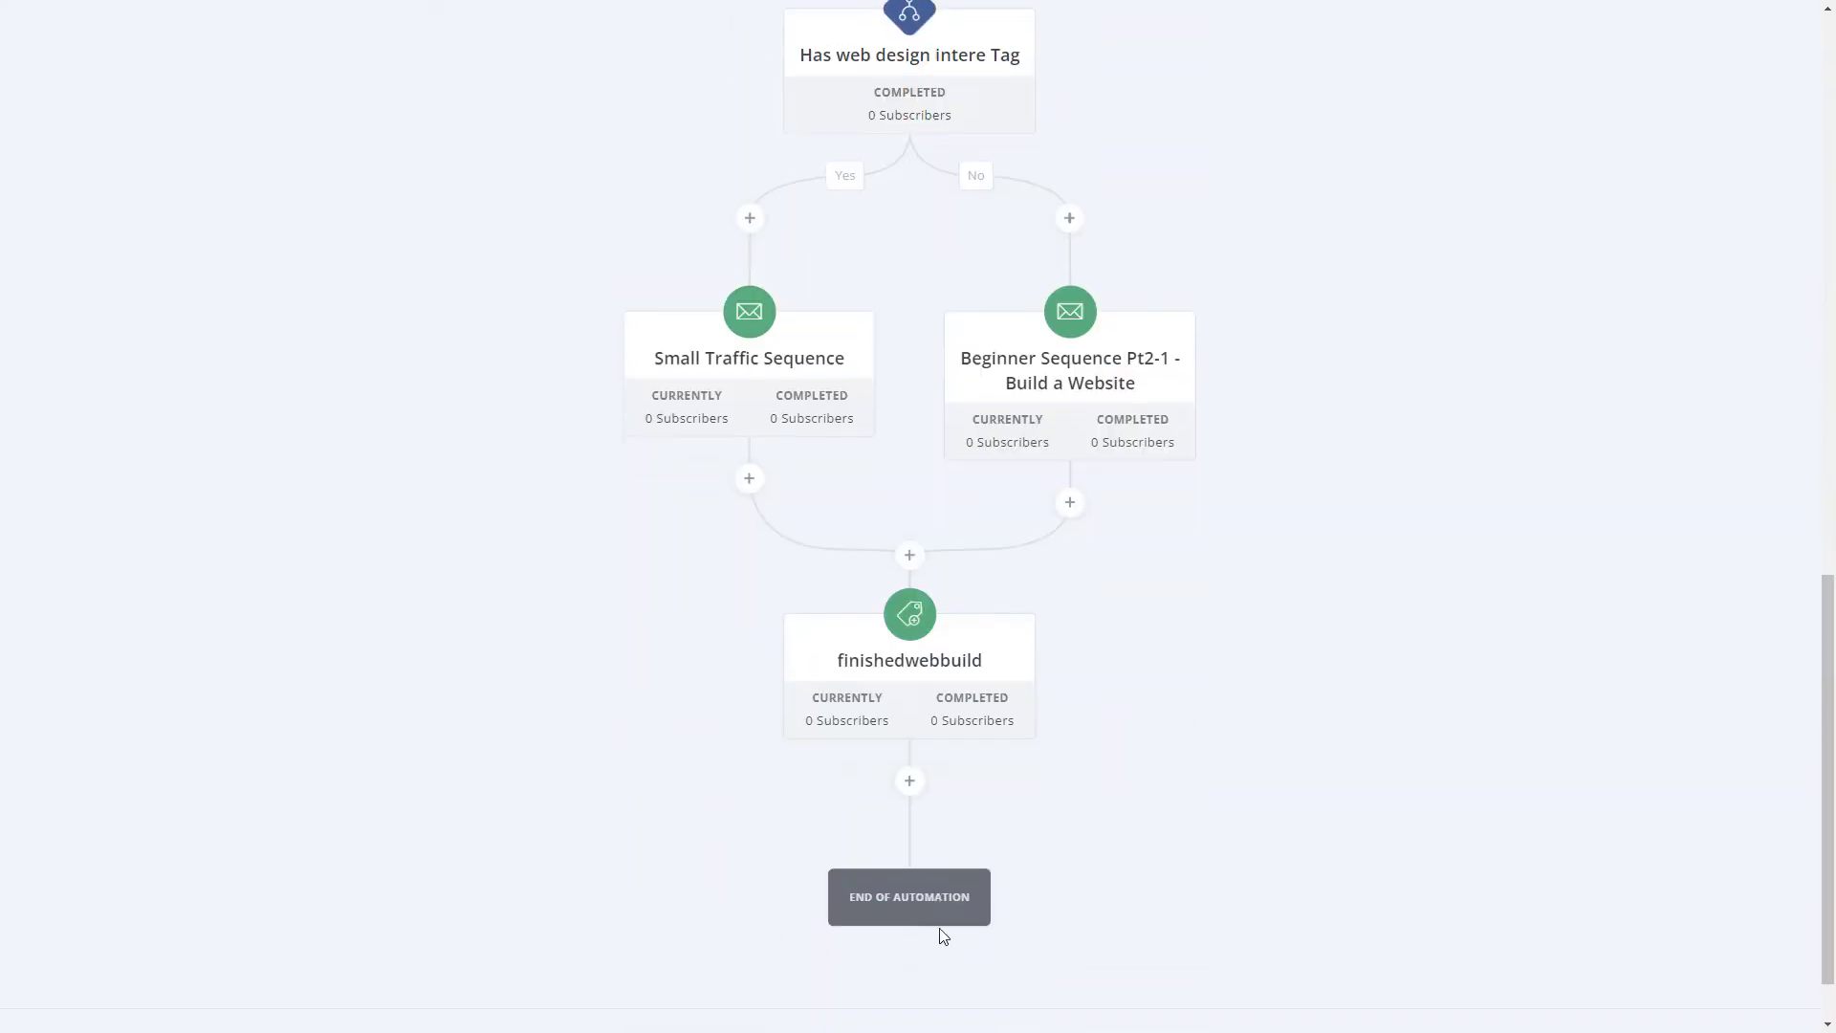
- Insert a yes/no condition for the "finishedwebbuild" tag directly after the Coming Soon Form
left_click_drag(1828, 708, 1828, 149)
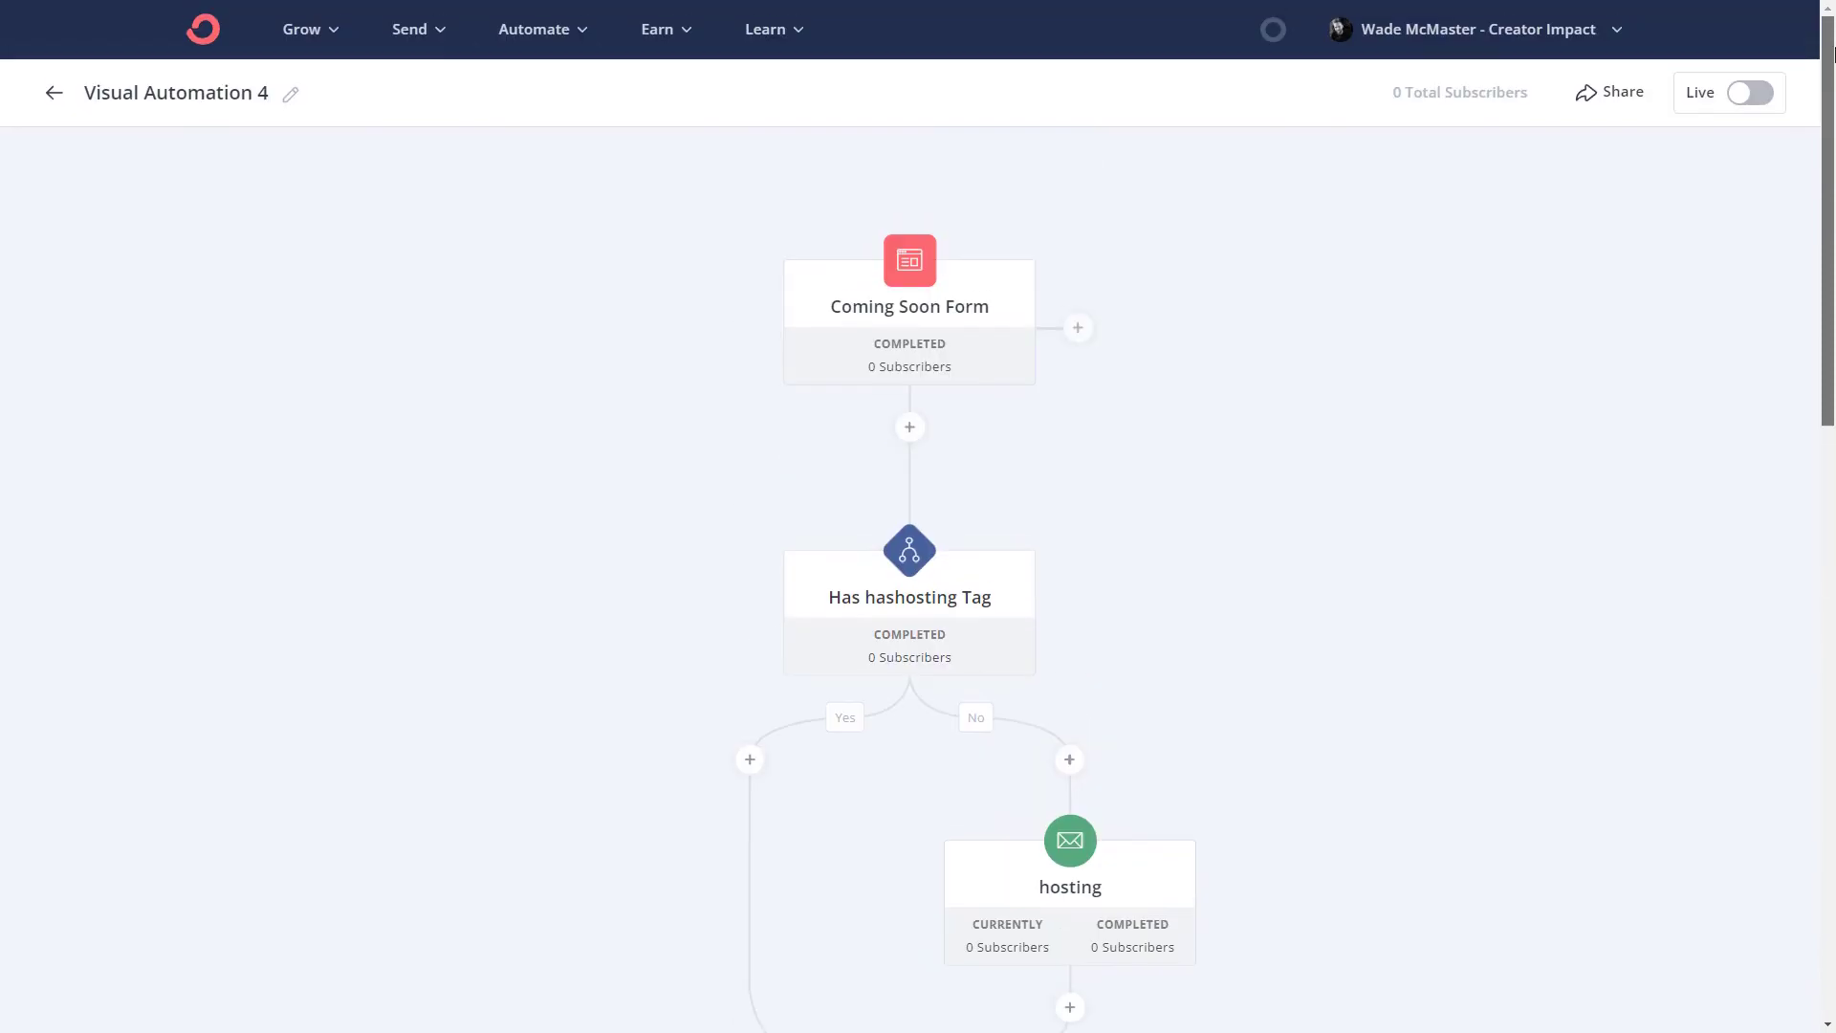
left_click(909, 430)
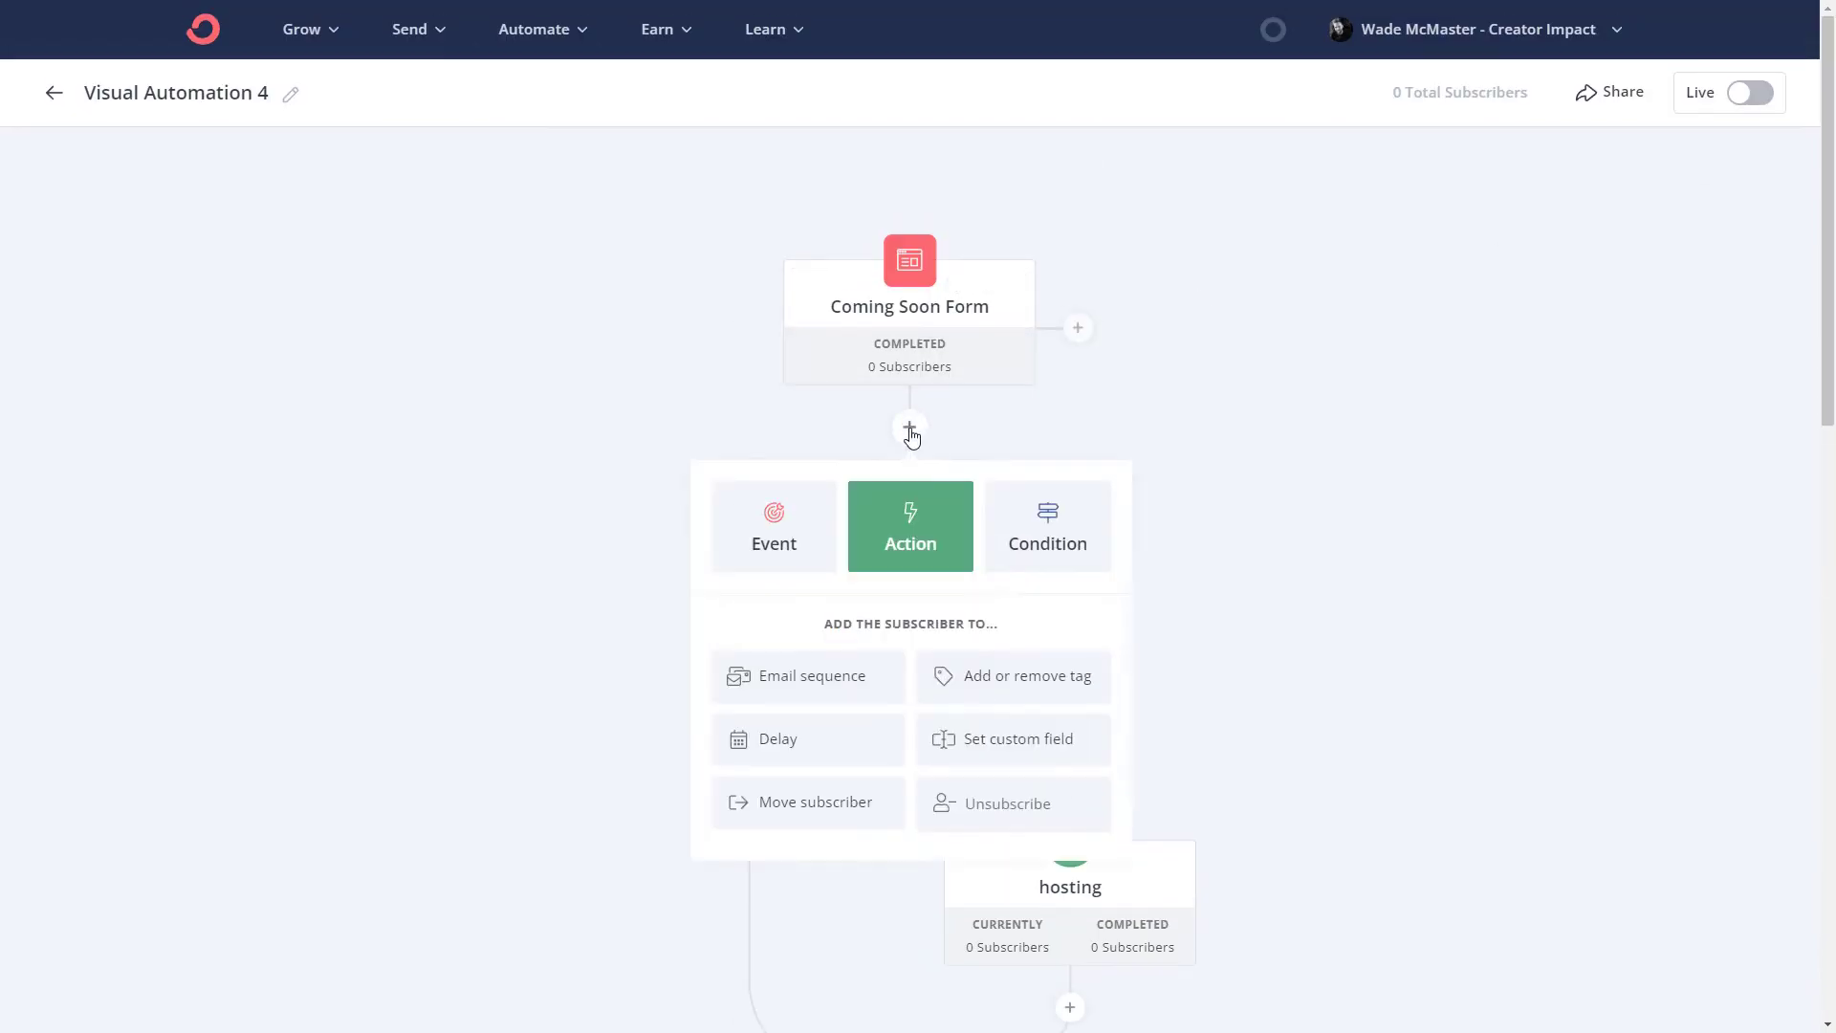
left_click(1070, 534)
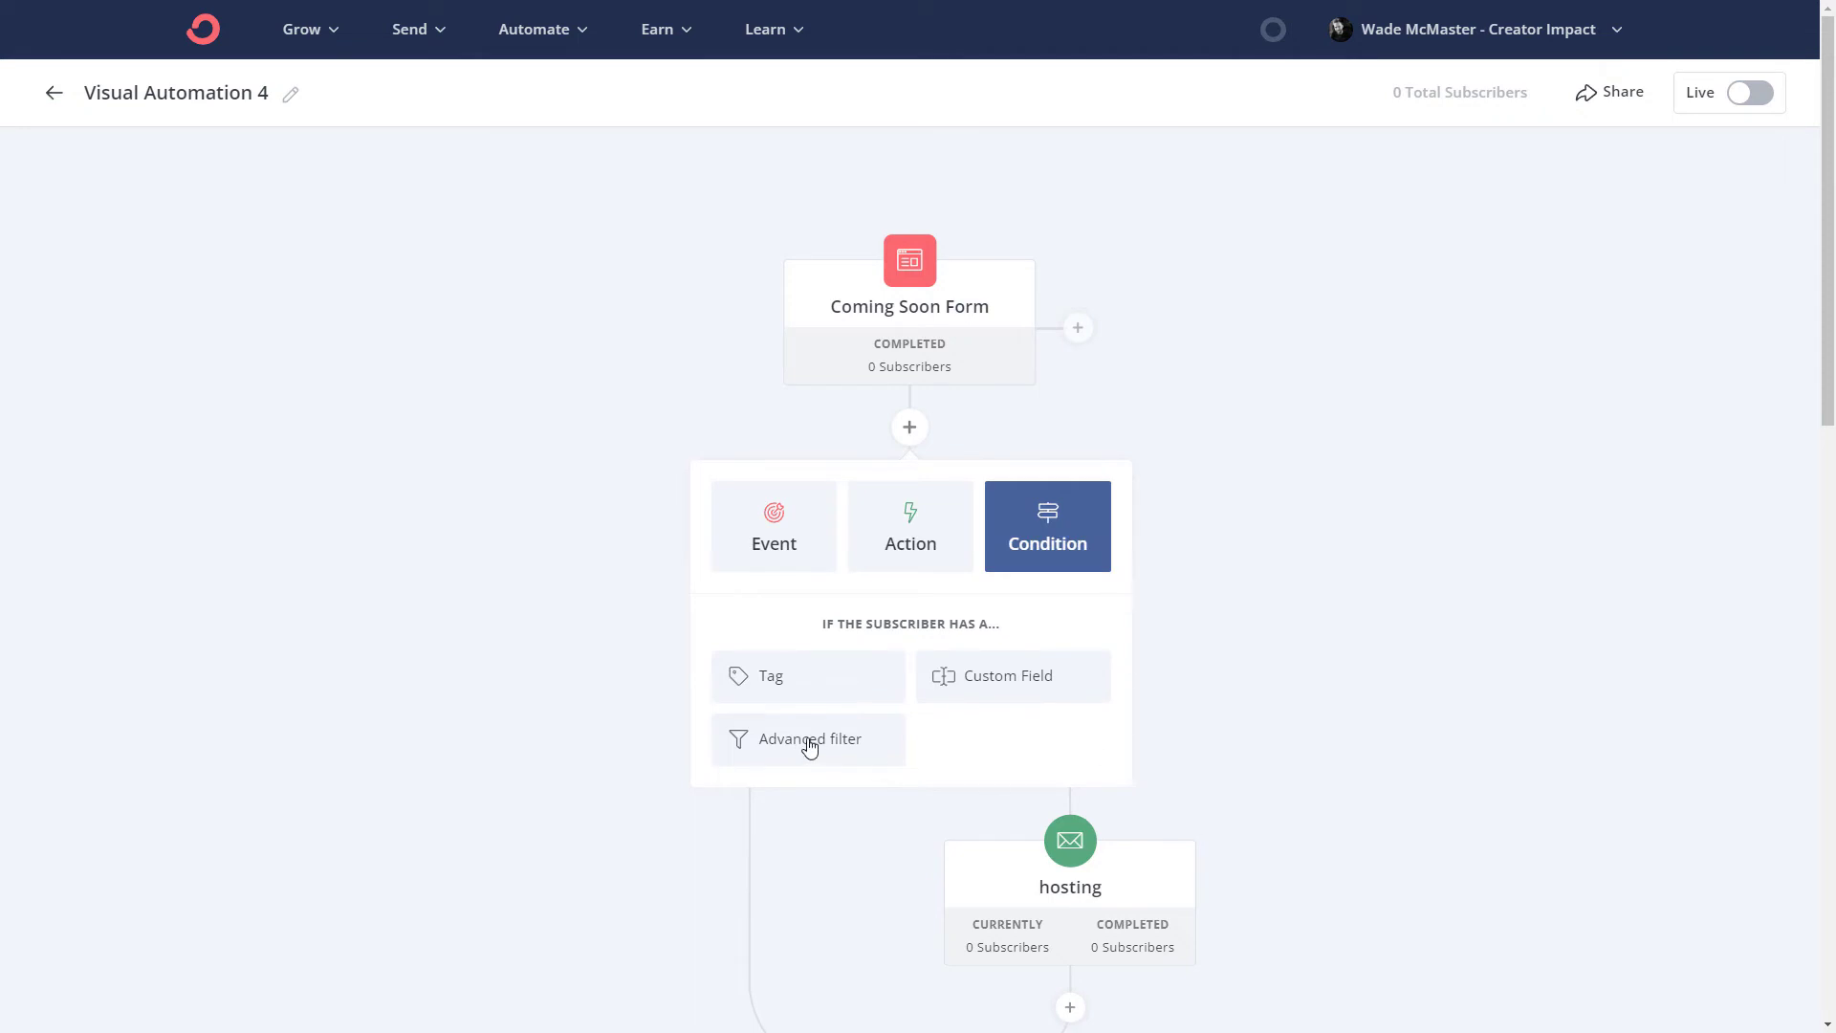
left_click(815, 687)
left_click(1091, 746)
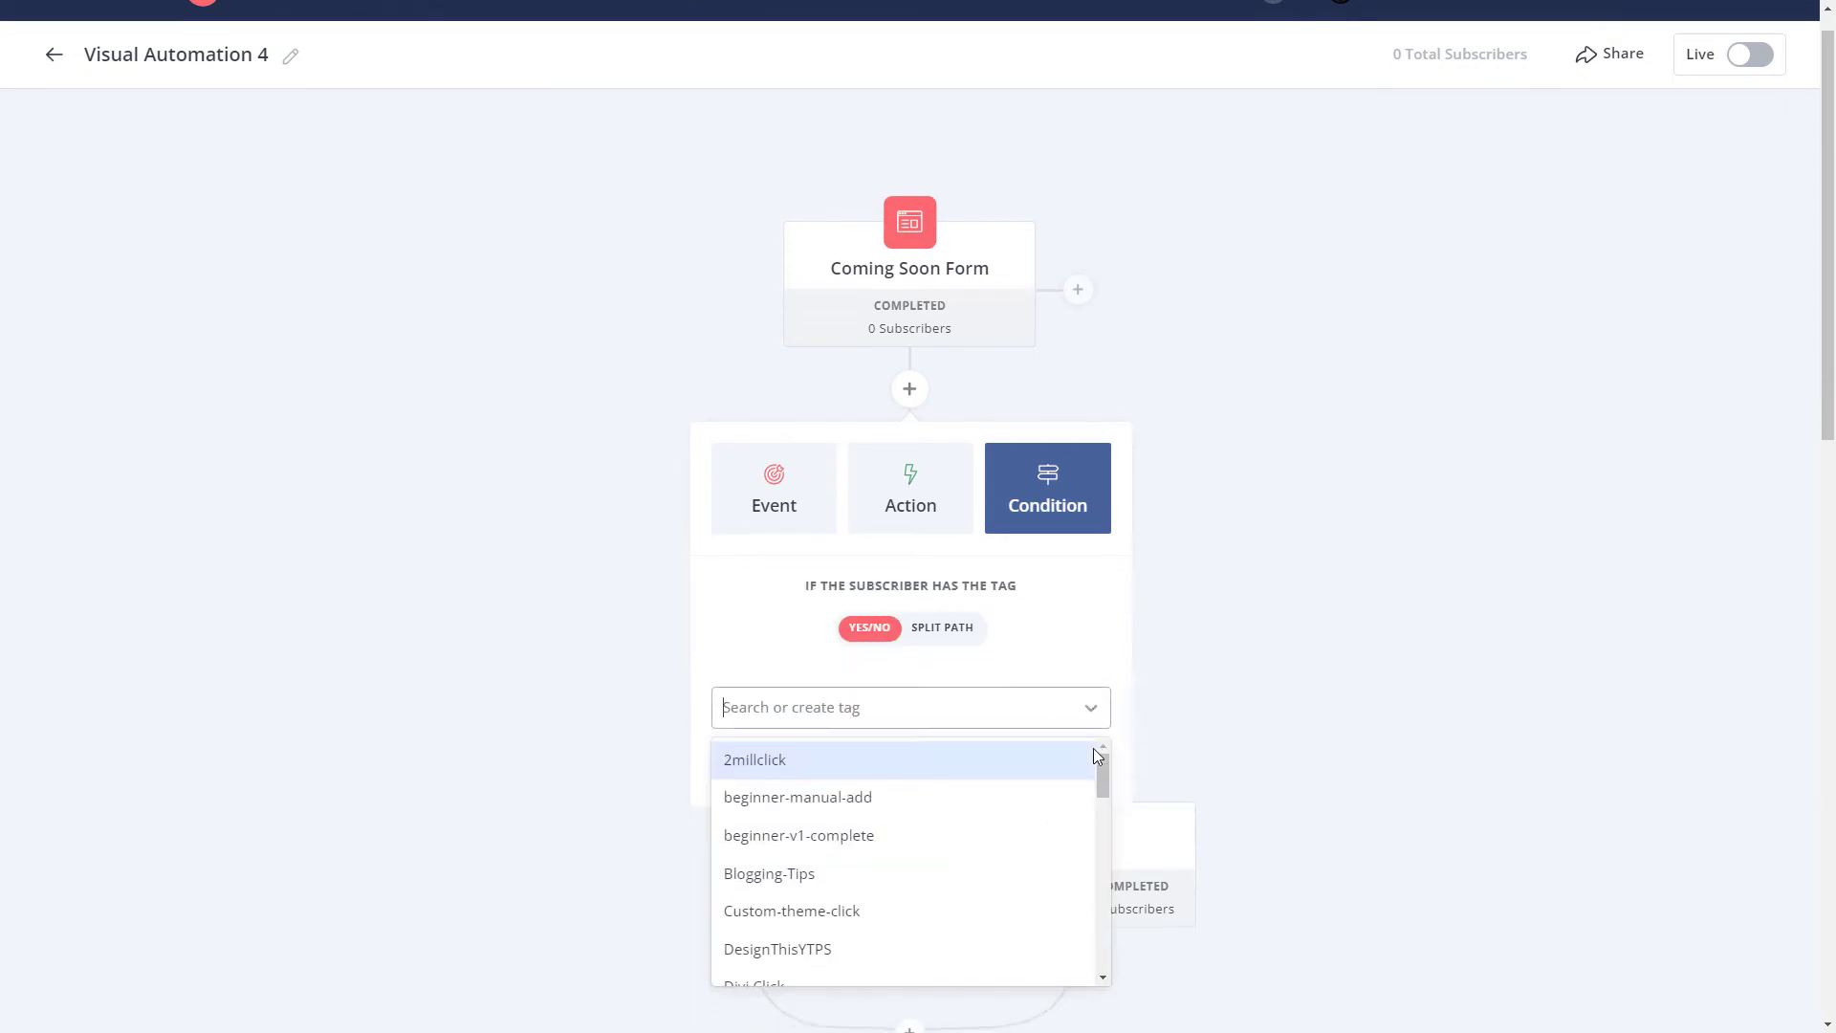
left_click_drag(1104, 747, 1095, 945)
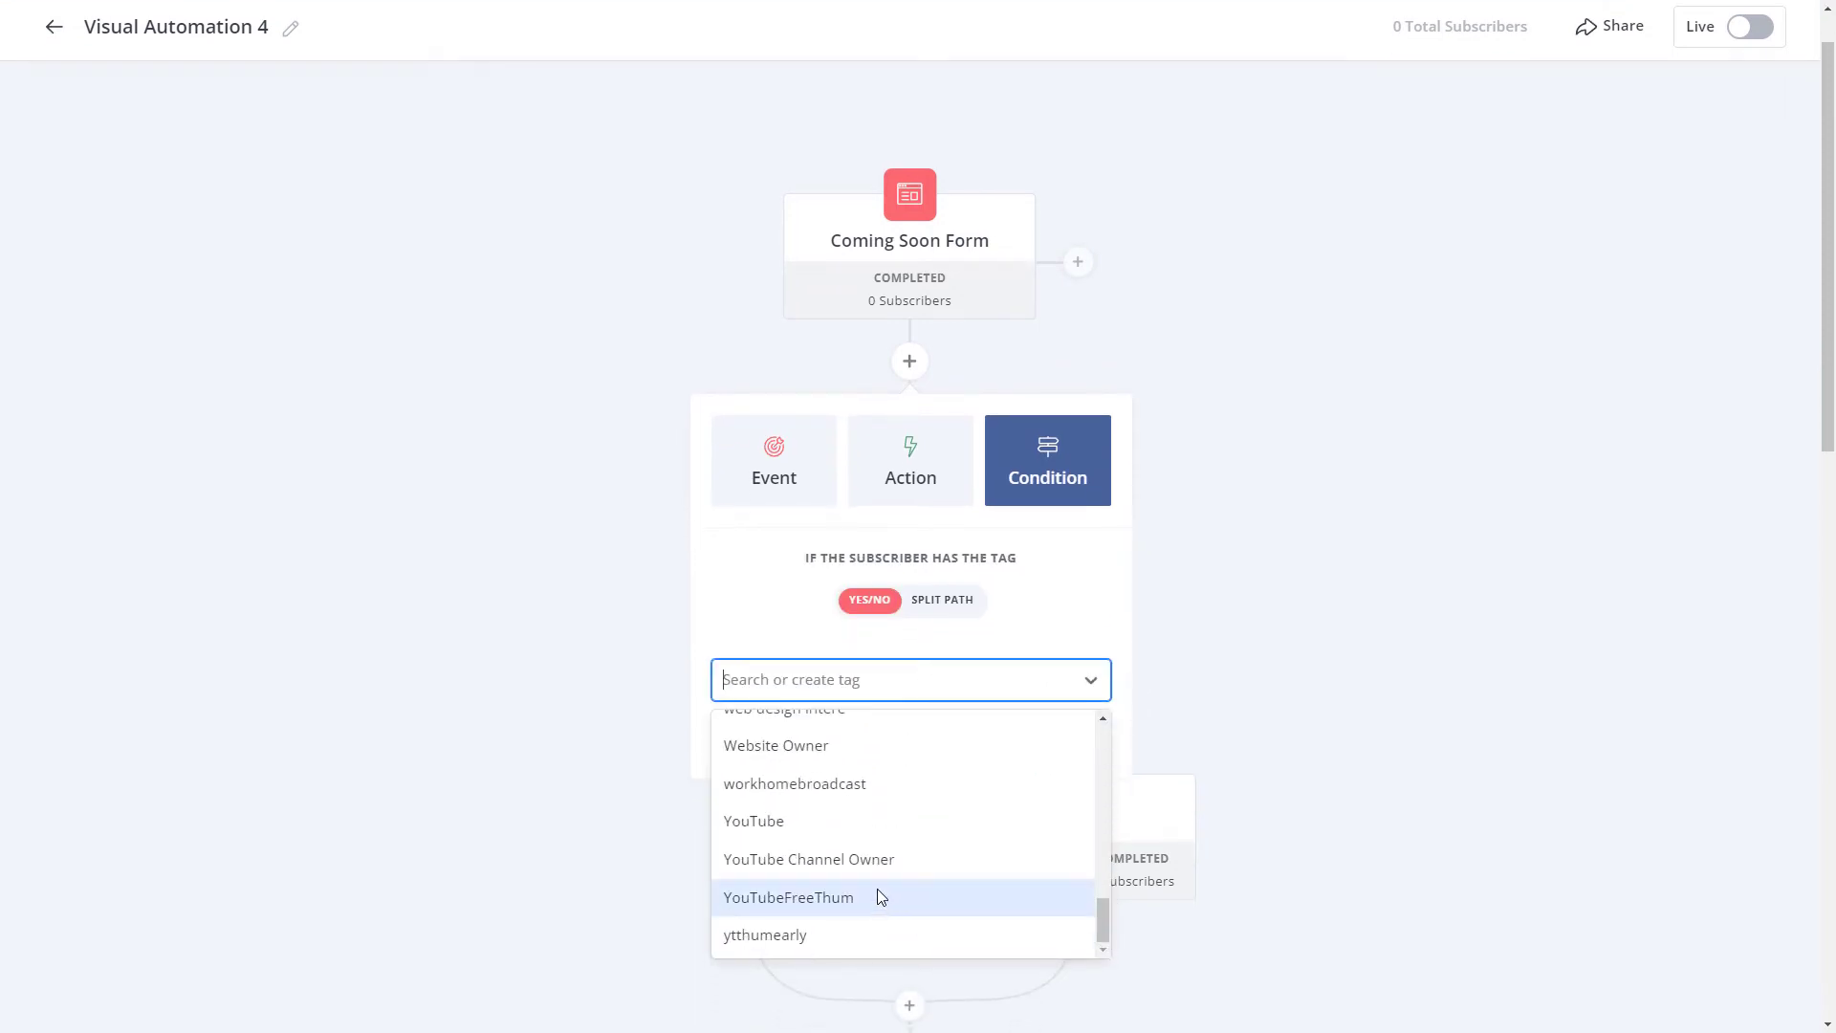
scroll(876, 865, "up", 5)
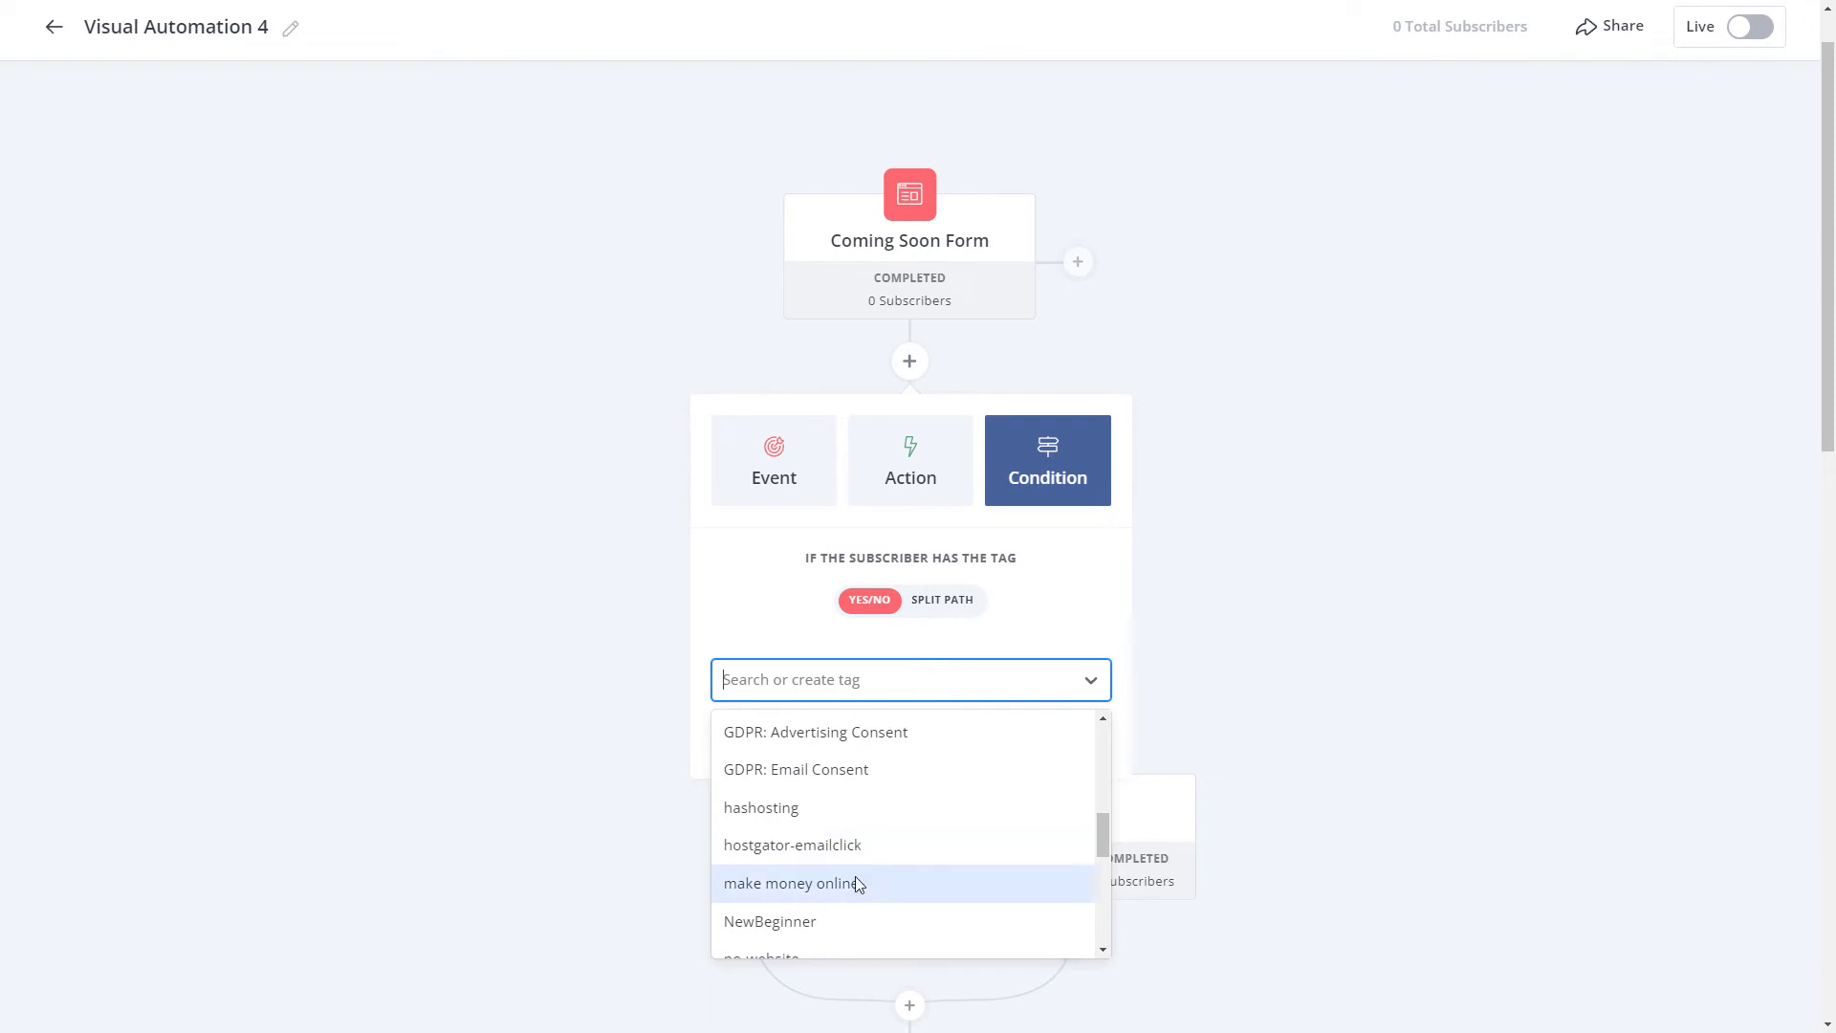
scroll(856, 868, "up", 2)
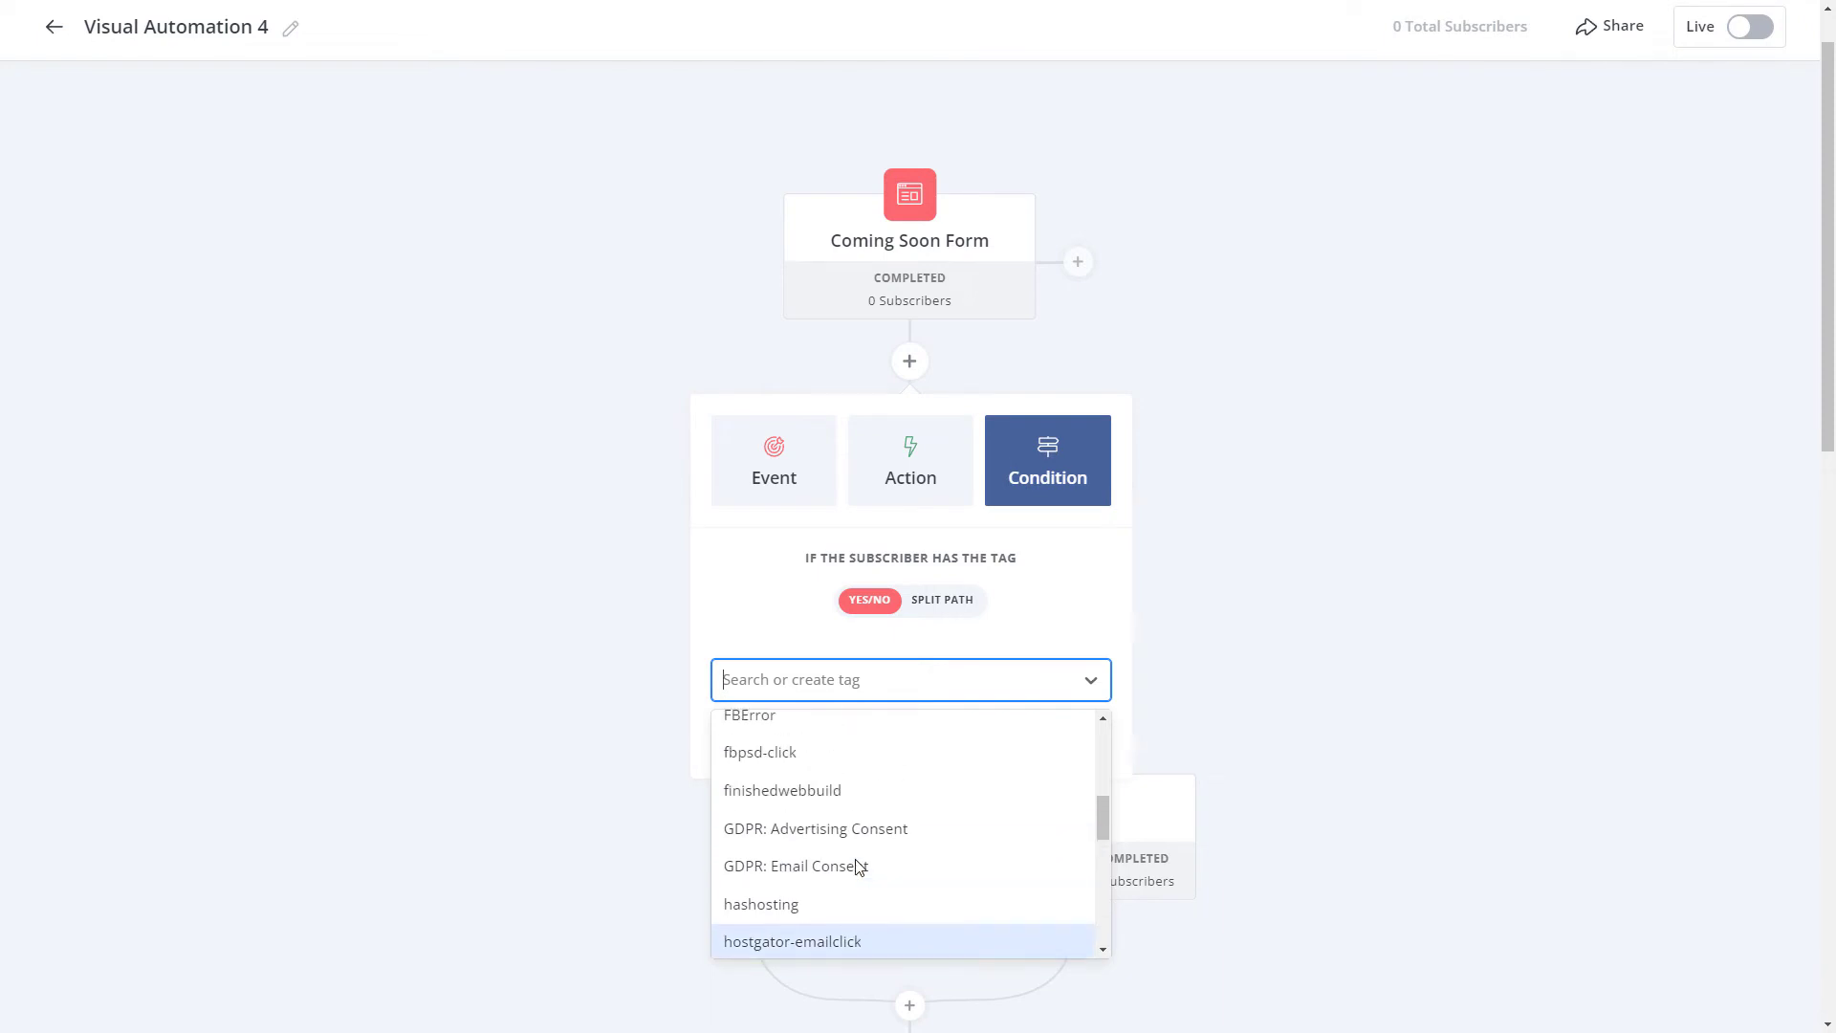
scroll(856, 868, "down", 2)
scroll(858, 870, "up", 2)
left_click(859, 881)
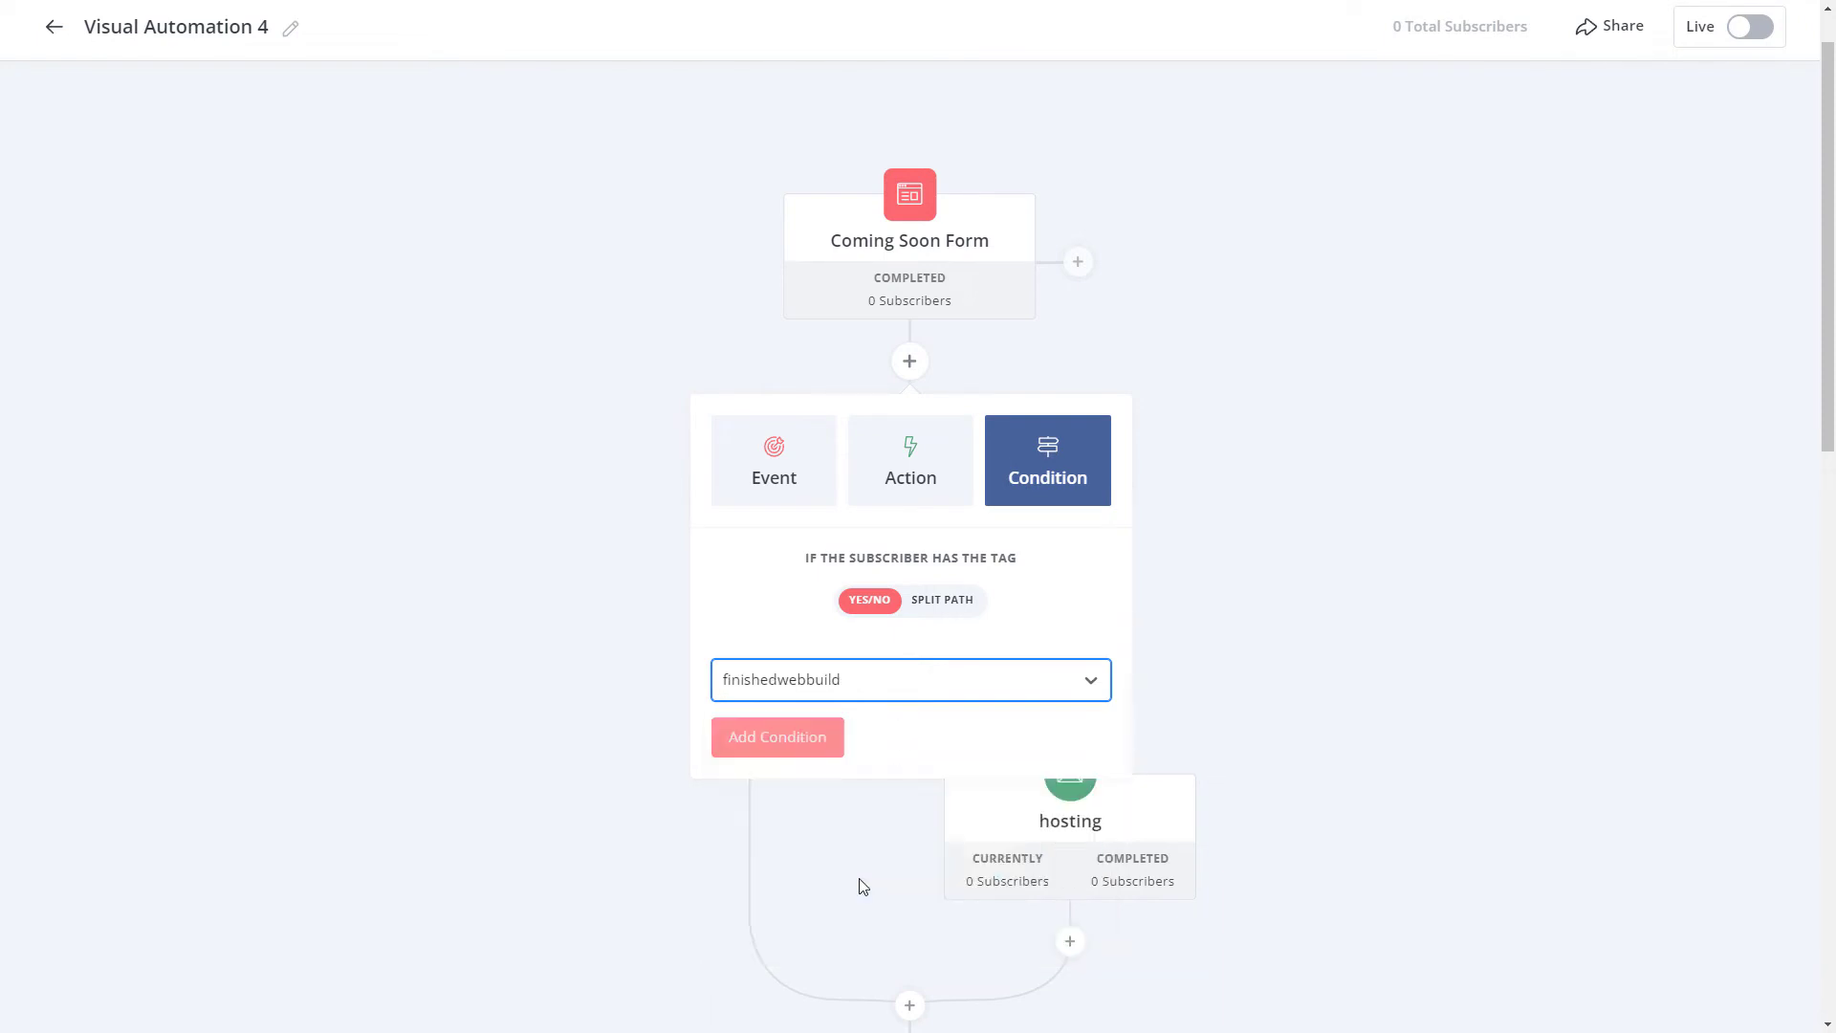
left_click(809, 736)
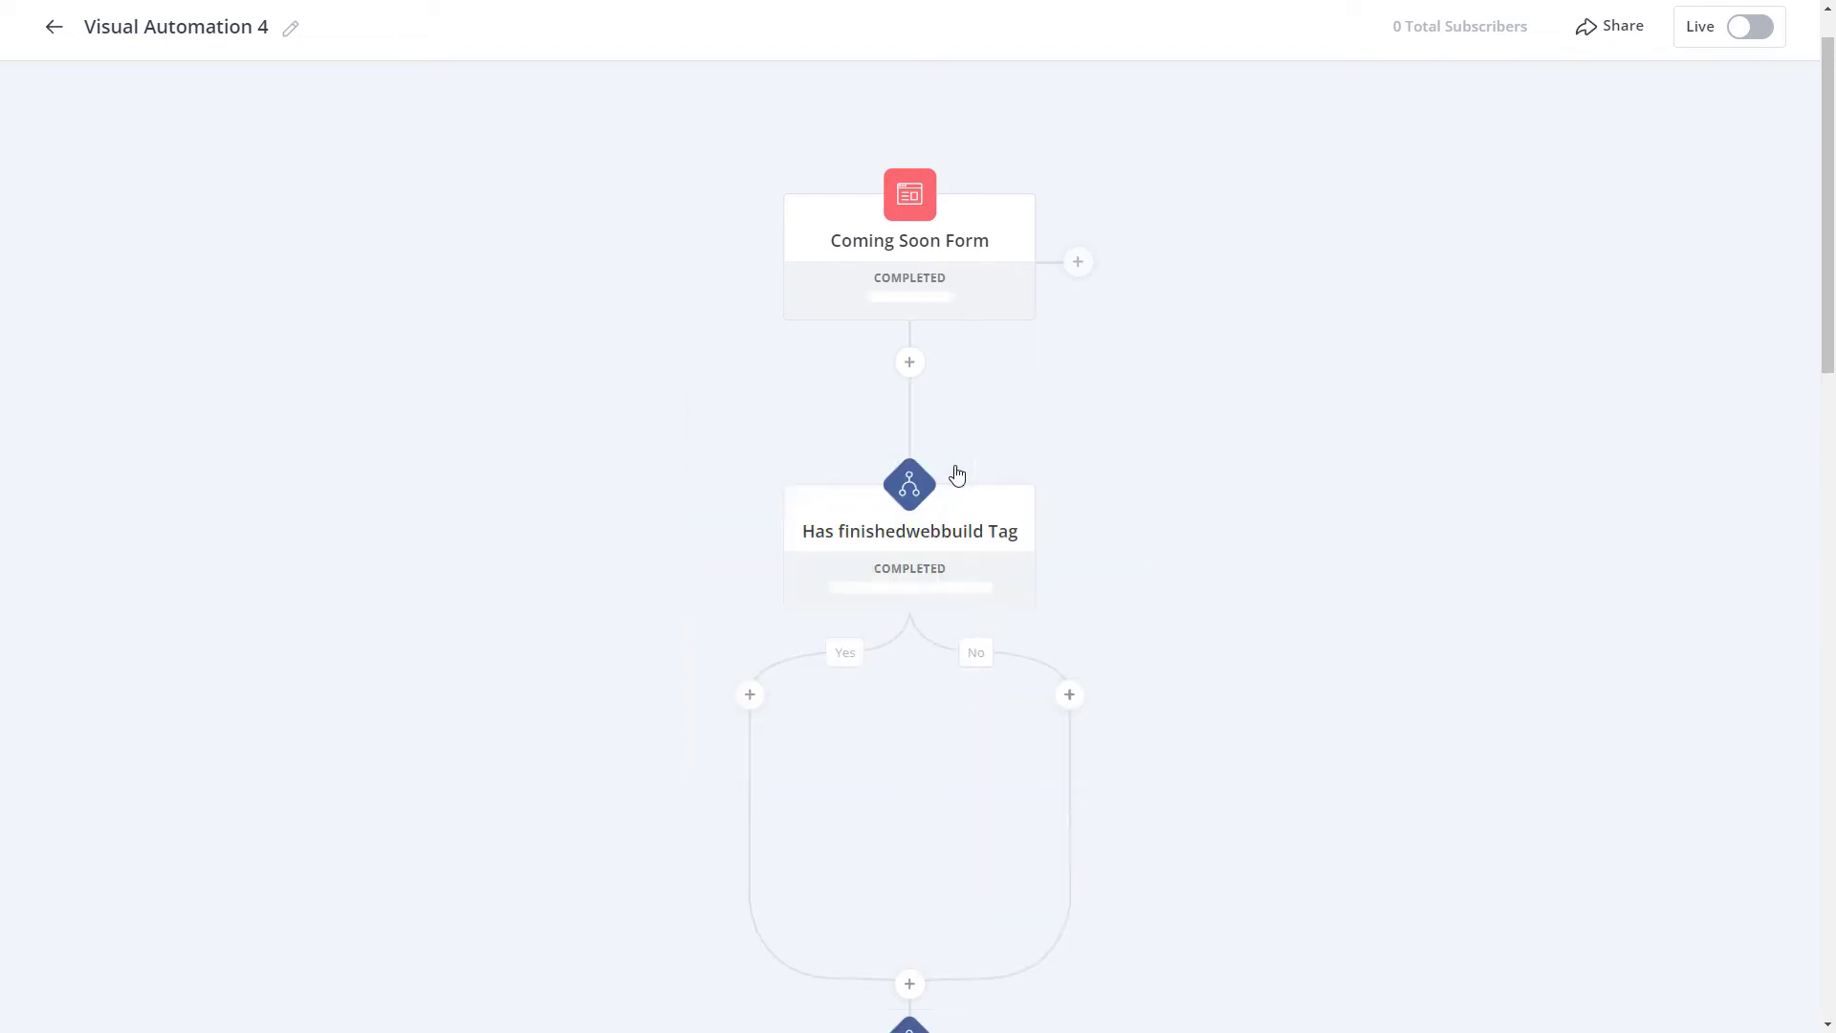
- Add an "Exit this automation" action to the Yes branch of the "finishedwebbuild" tag condition
scroll(1032, 484, "down", 4)
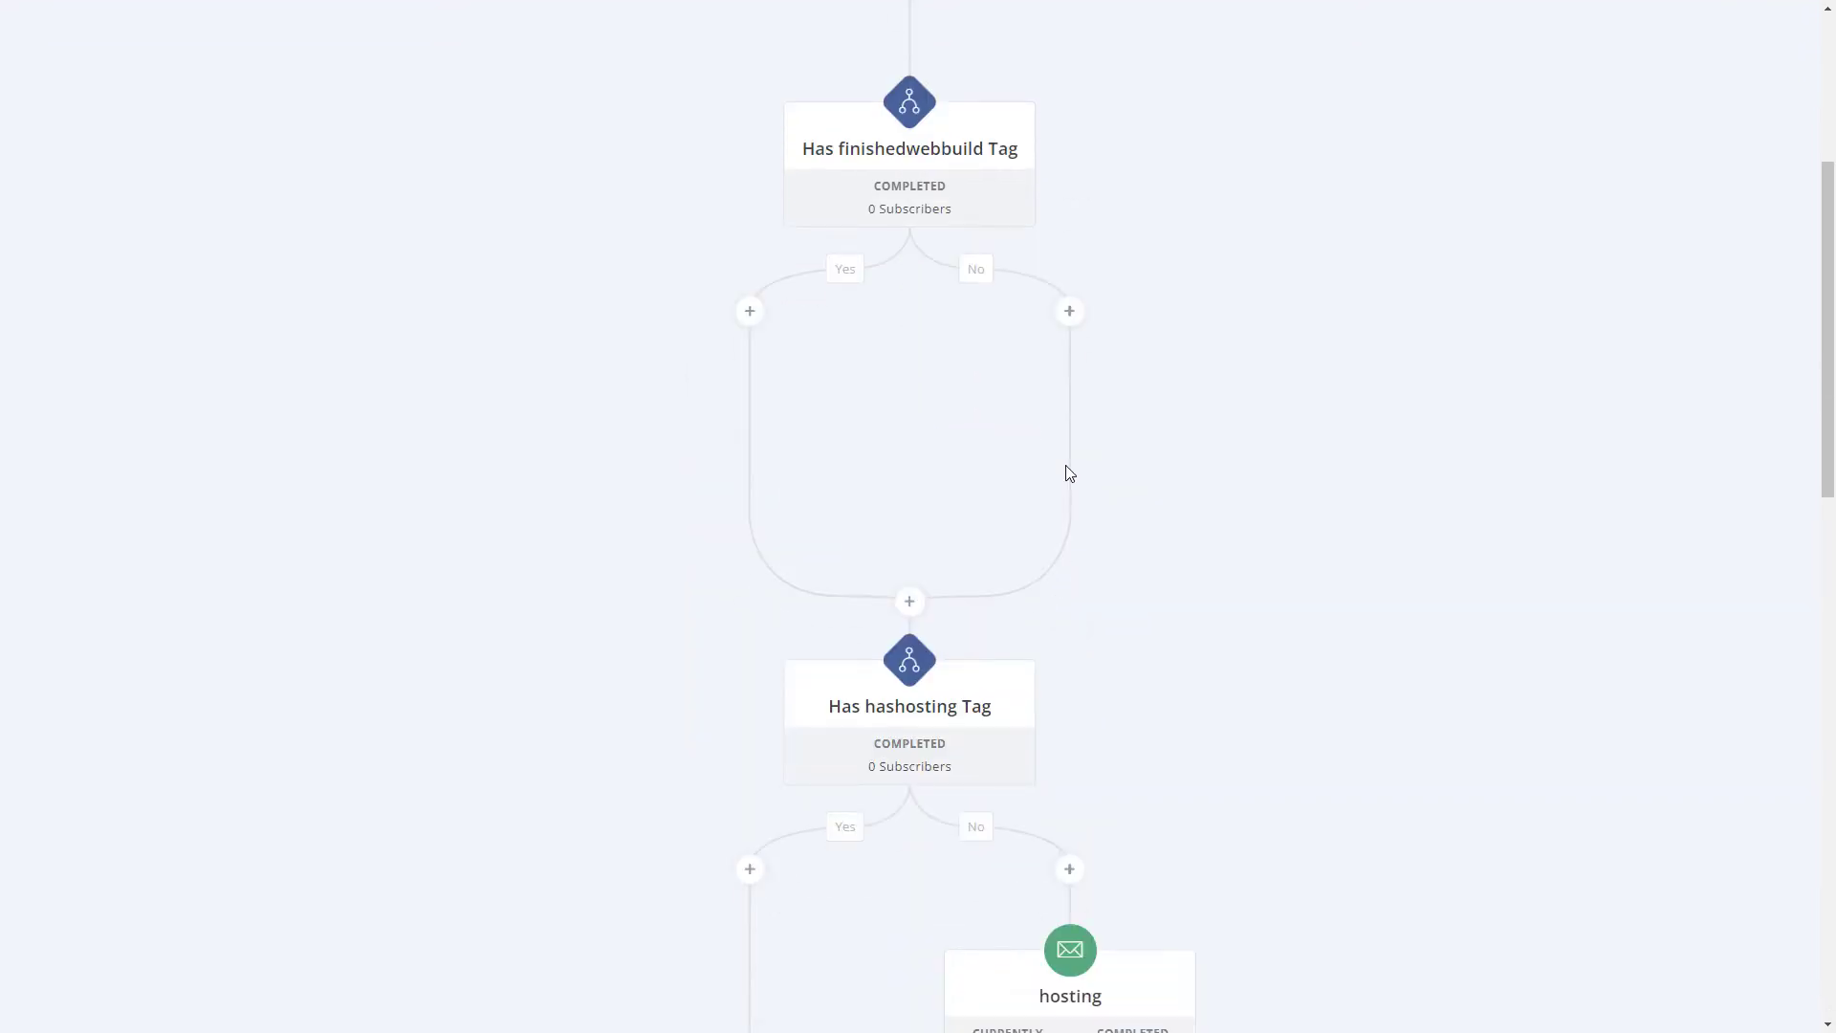
scroll(1037, 439, "up", 2)
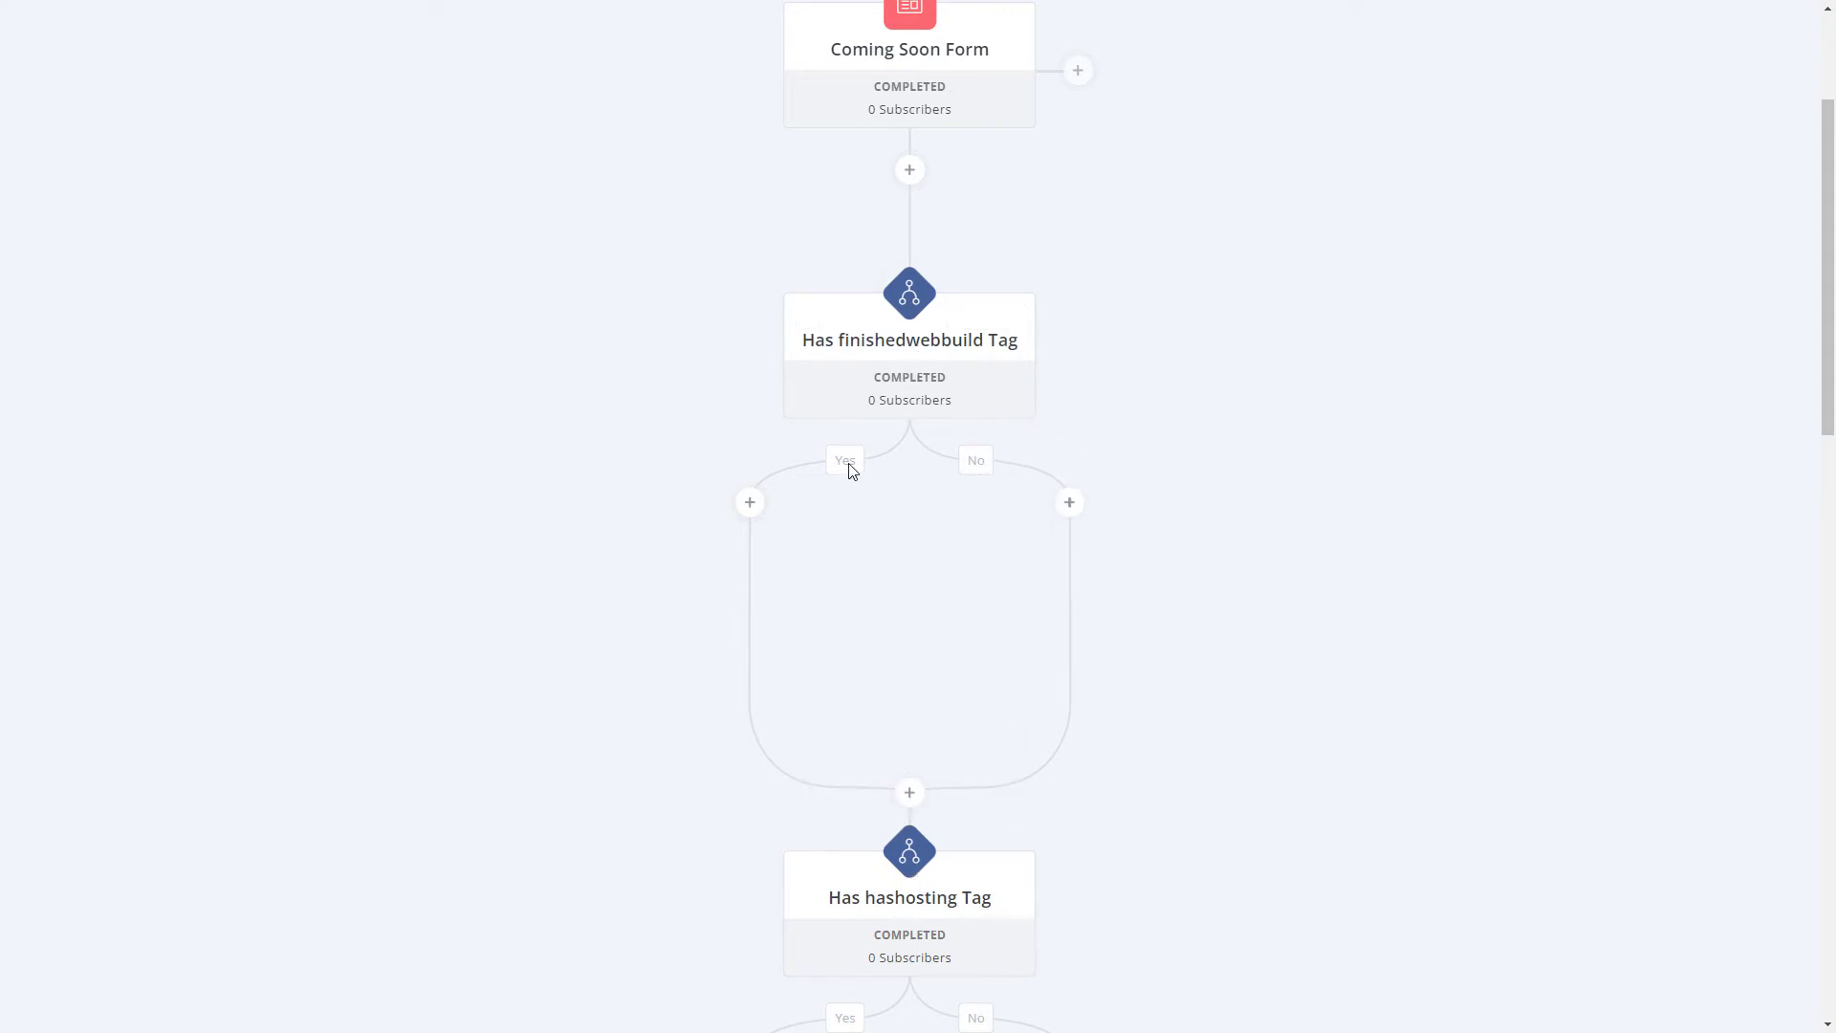
left_click(751, 514)
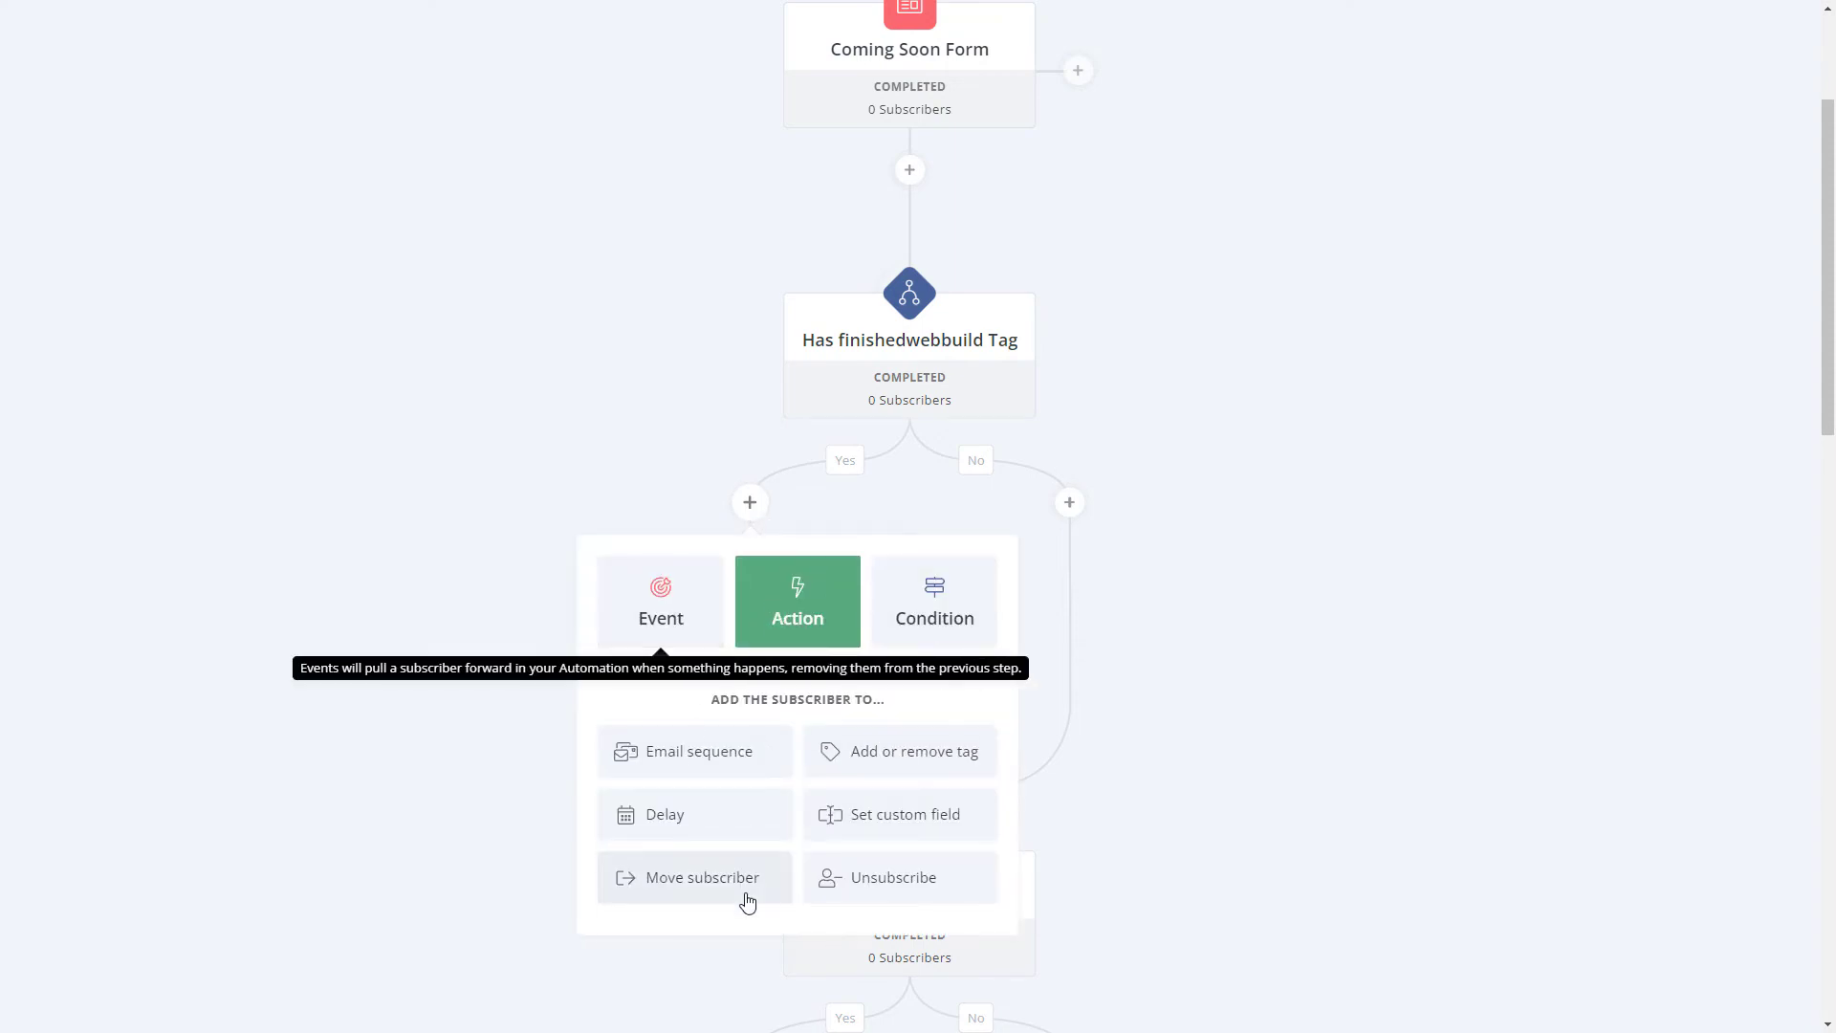
left_click(668, 877)
scroll(882, 744, "down", 2)
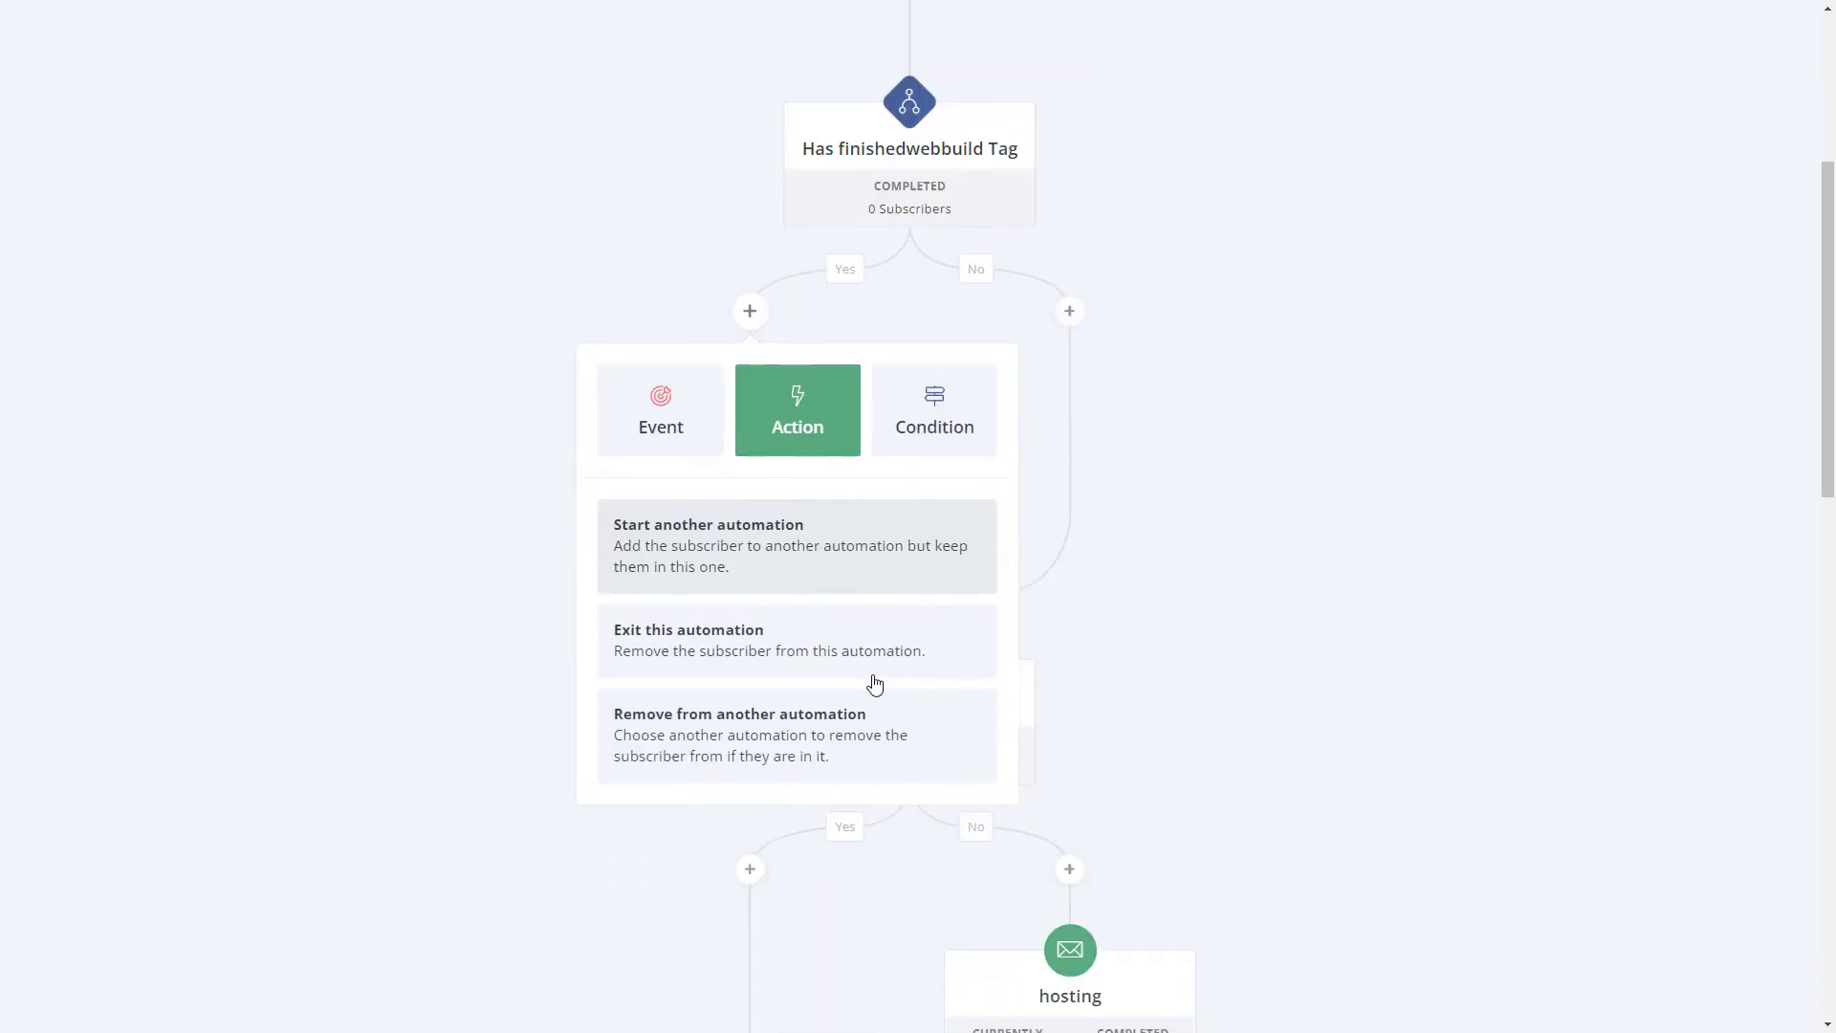
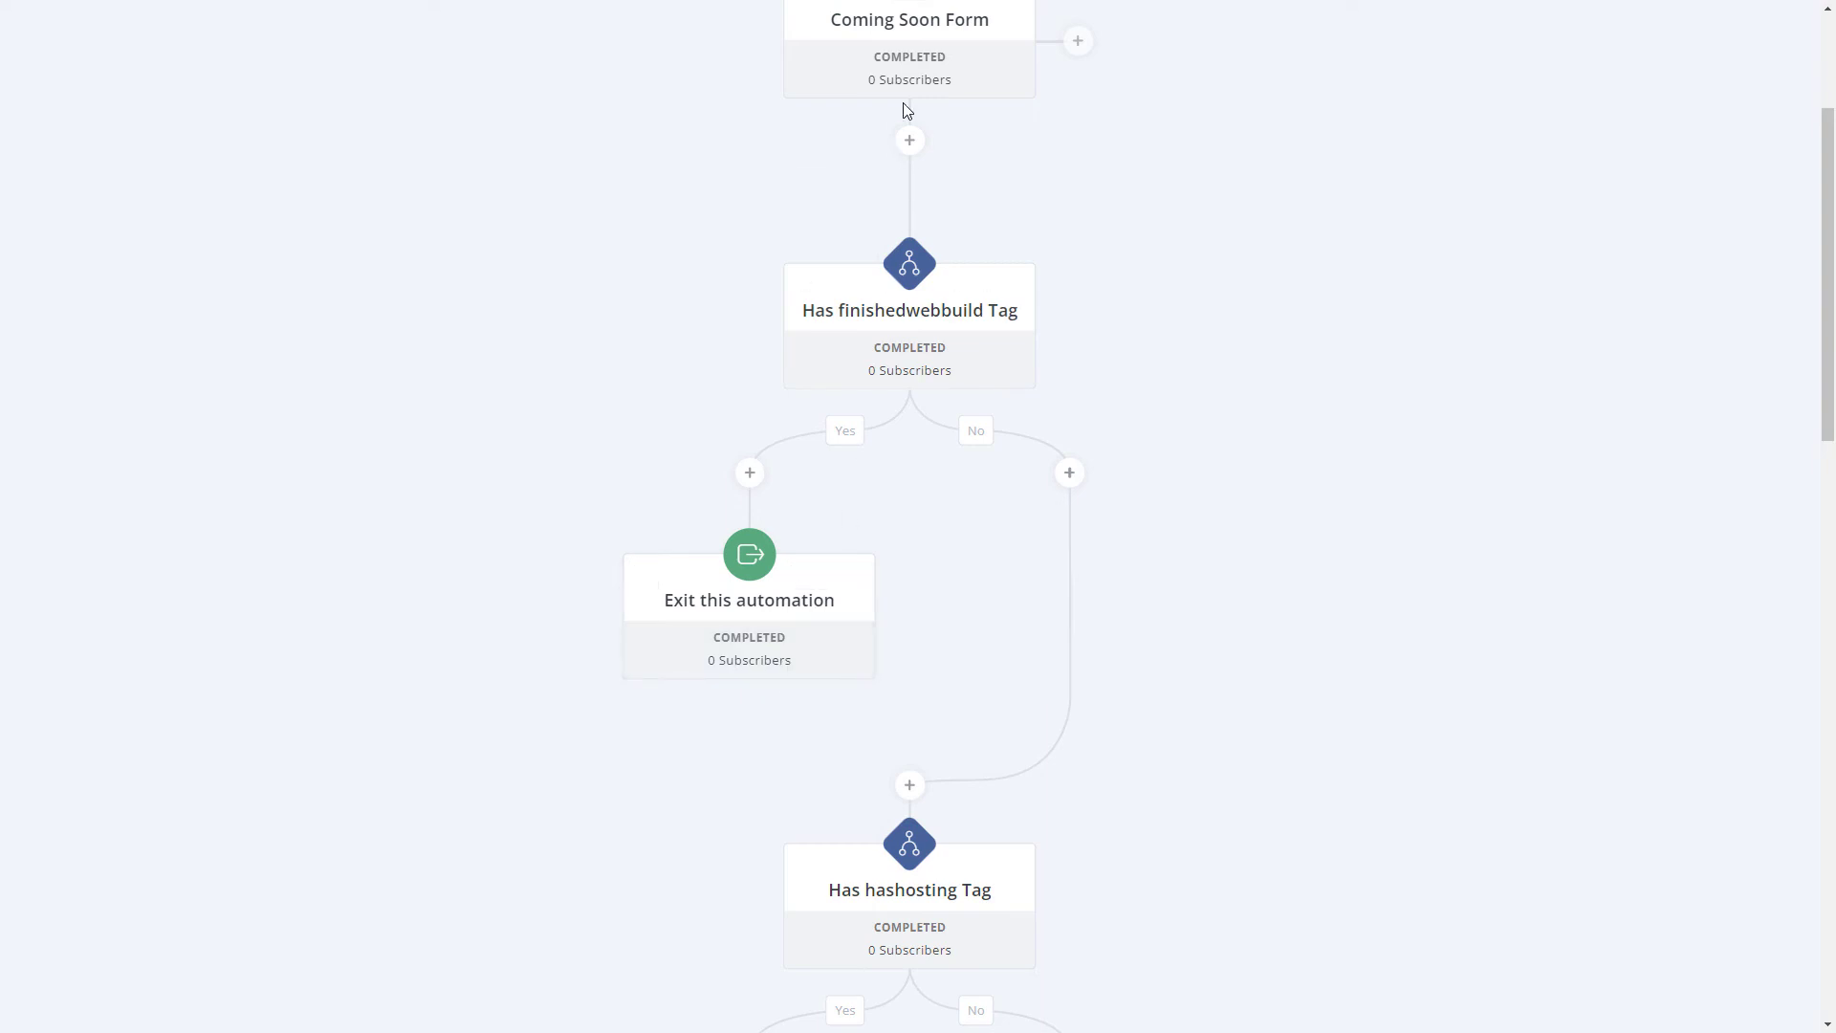
mouse_move(921, 325)
scroll(1057, 488, "down", 5)
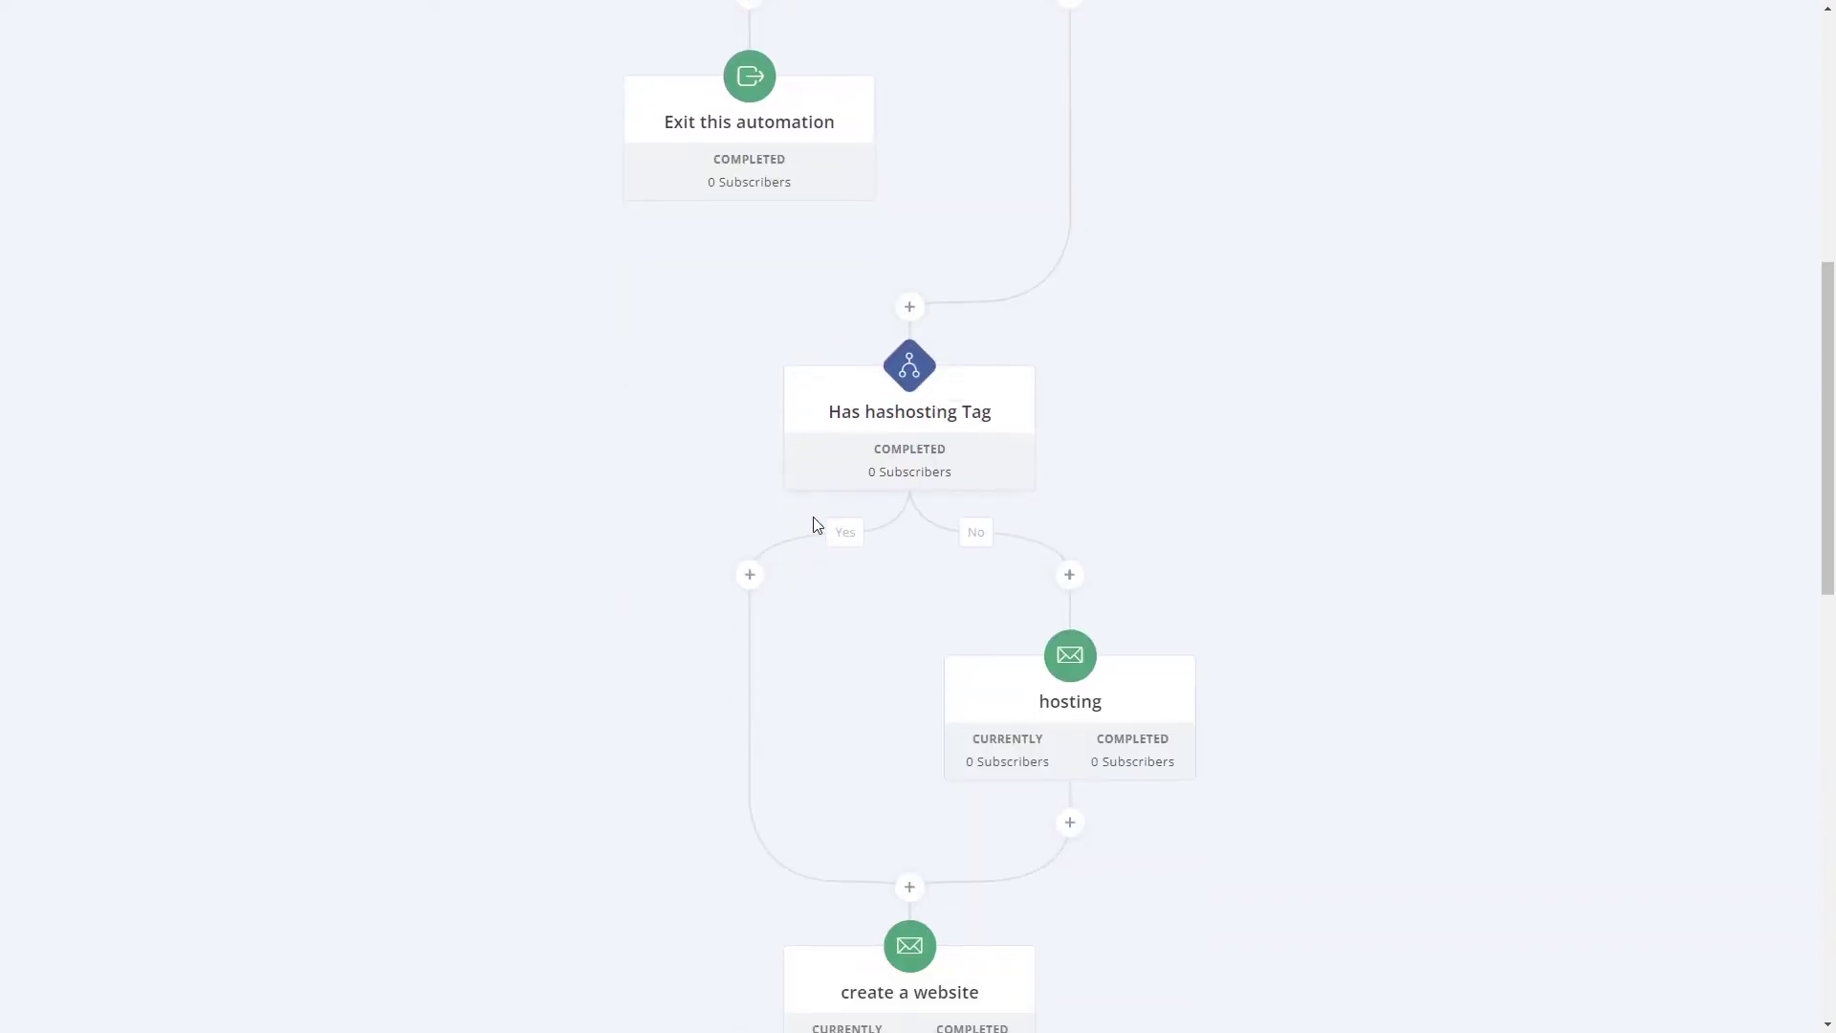
- Review the automation's flow from the "hashosting" condition through the email sequences to the end of the automation
scroll(1093, 697, "down", 5)
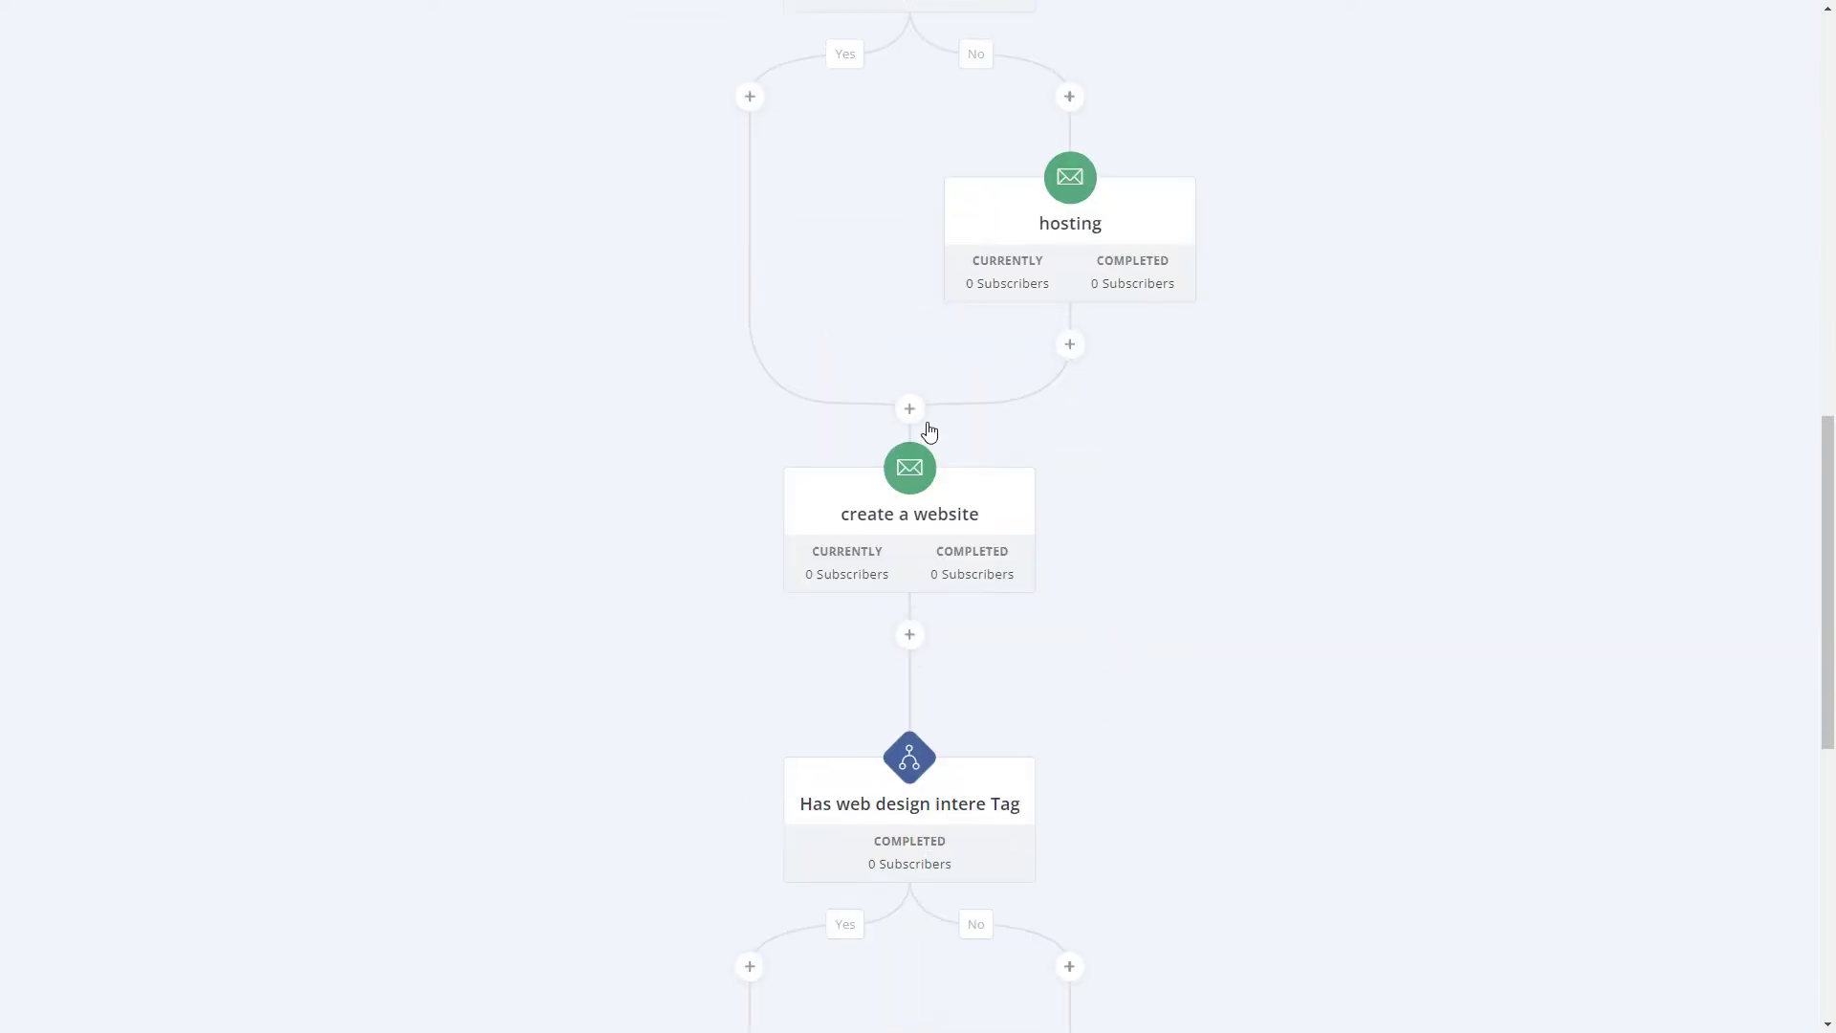
scroll(828, 902, "down", 3)
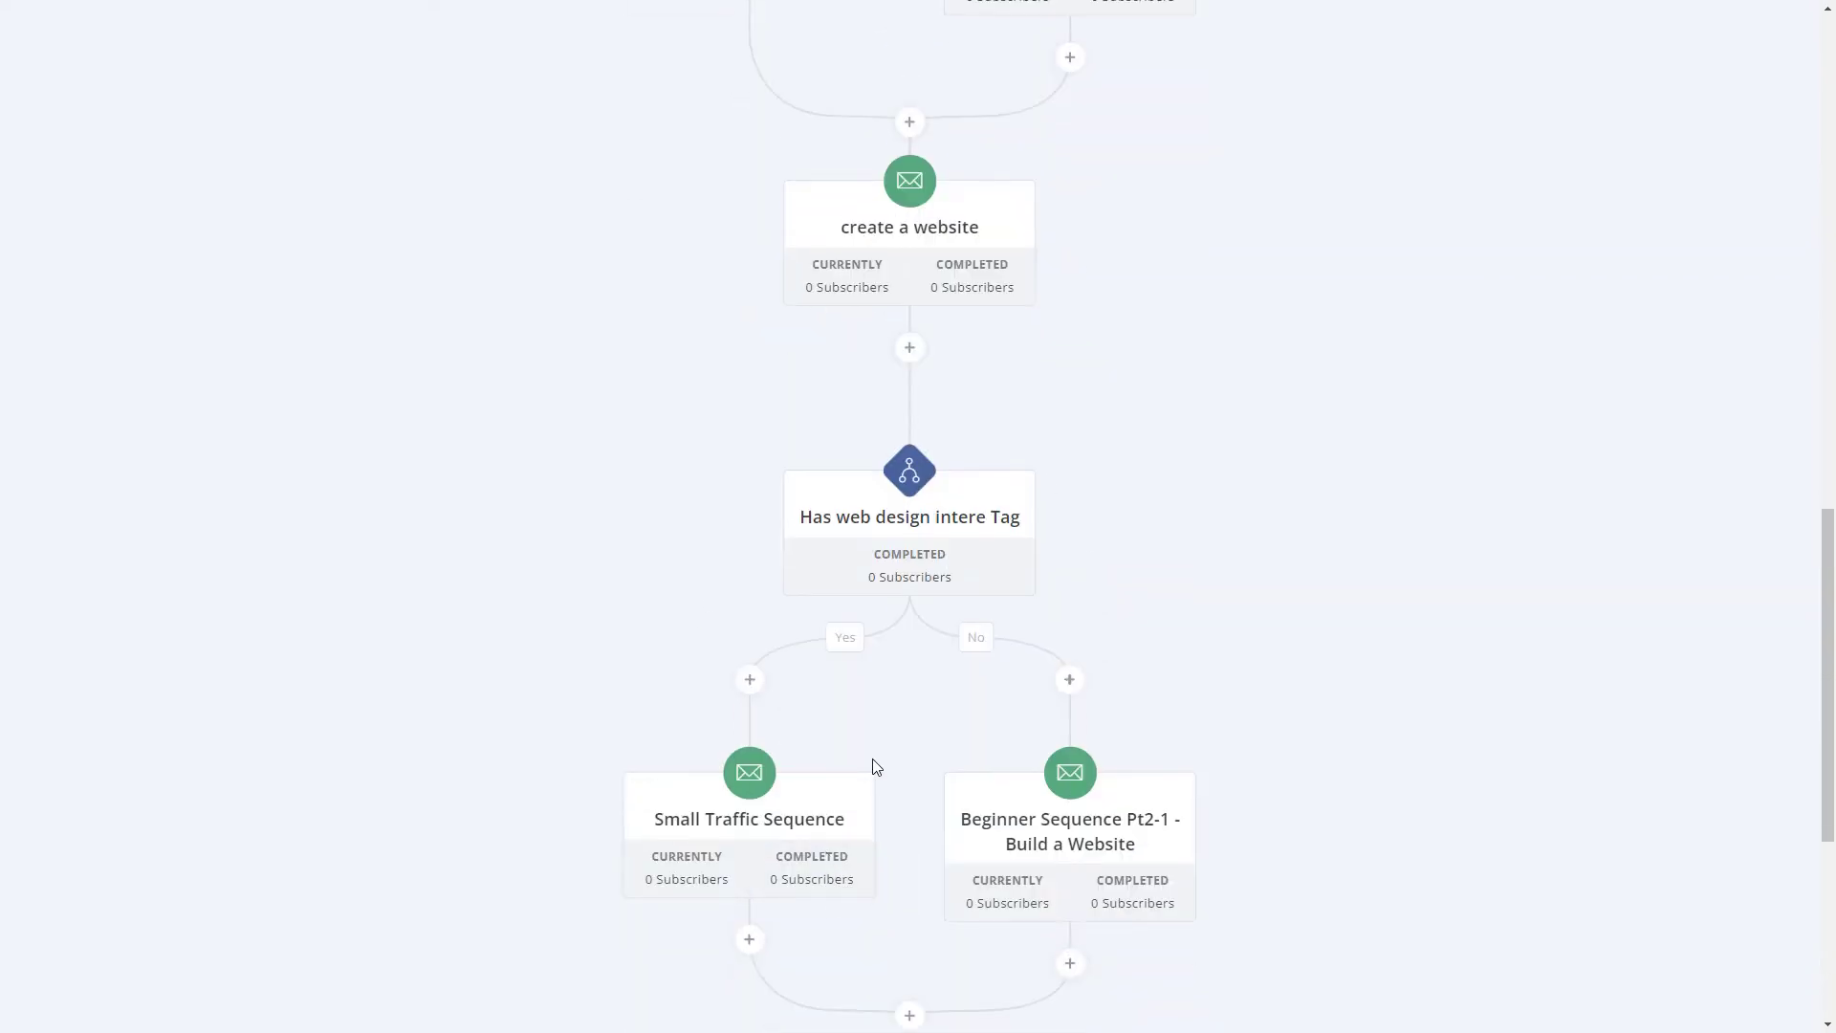
scroll(1303, 274, "up", 6)
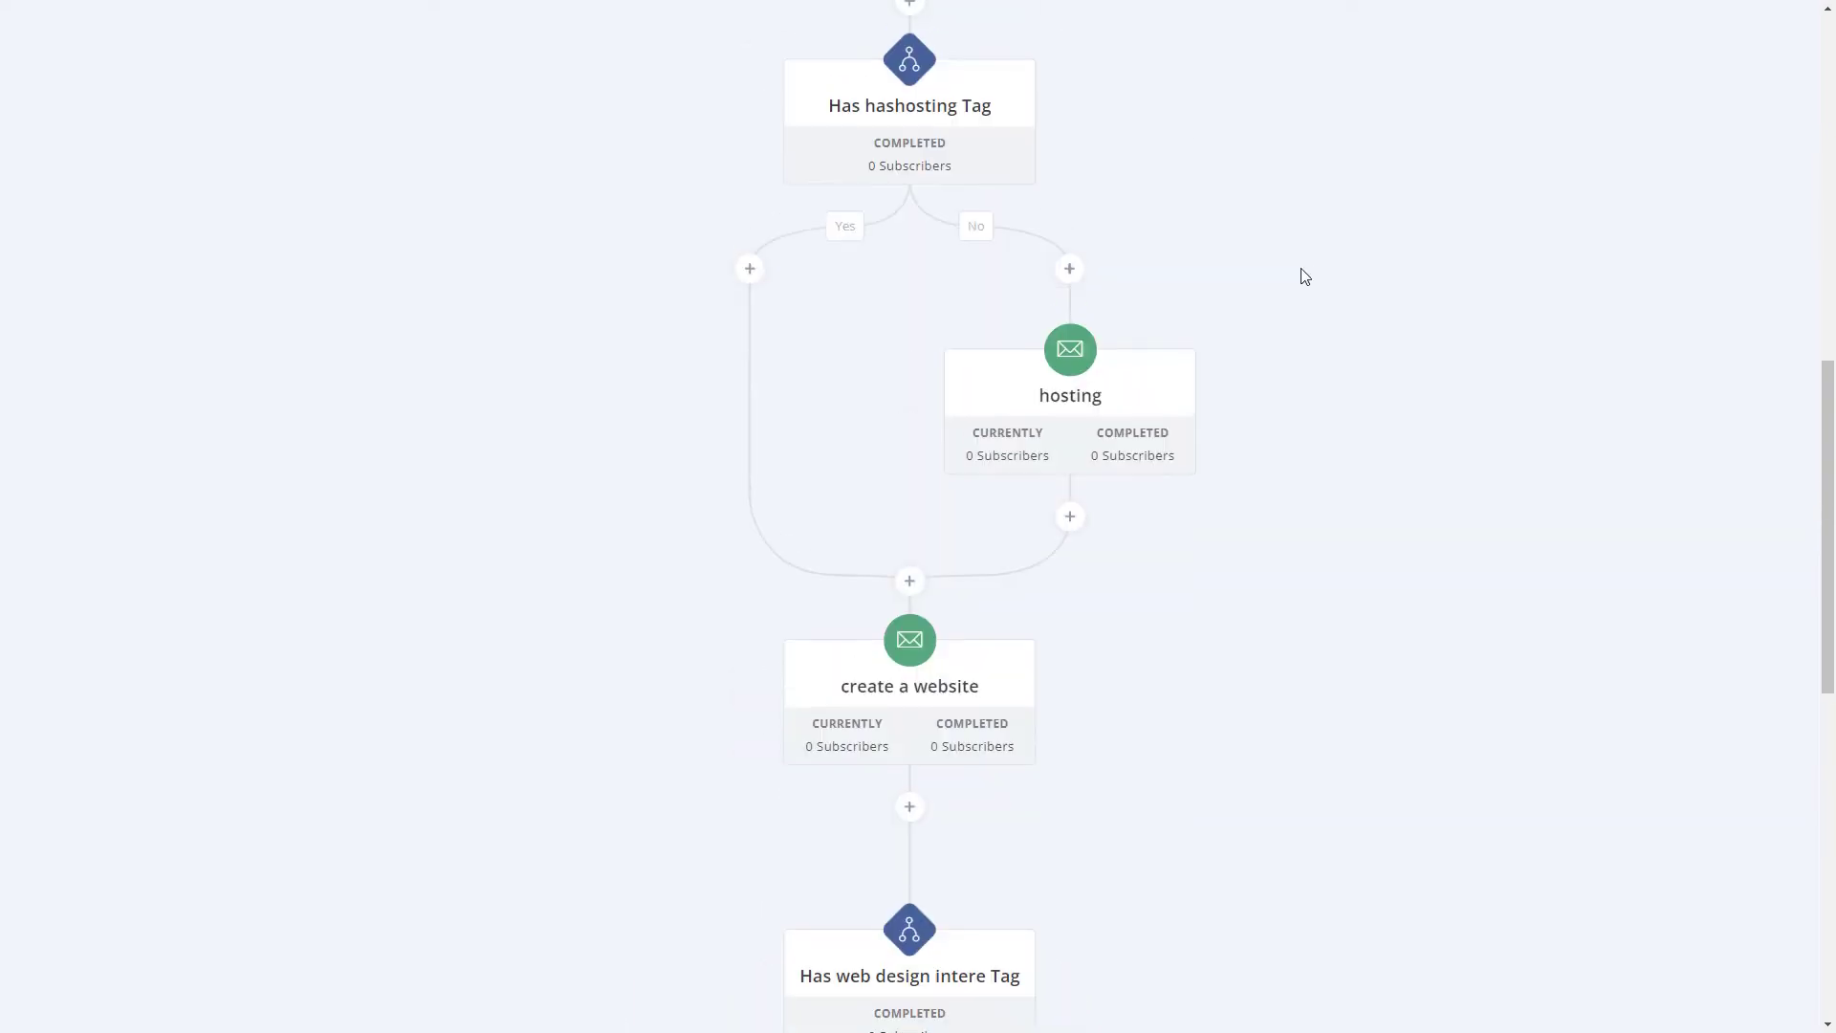
scroll(1295, 469, "up", 2)
scroll(1243, 436, "down", 7)
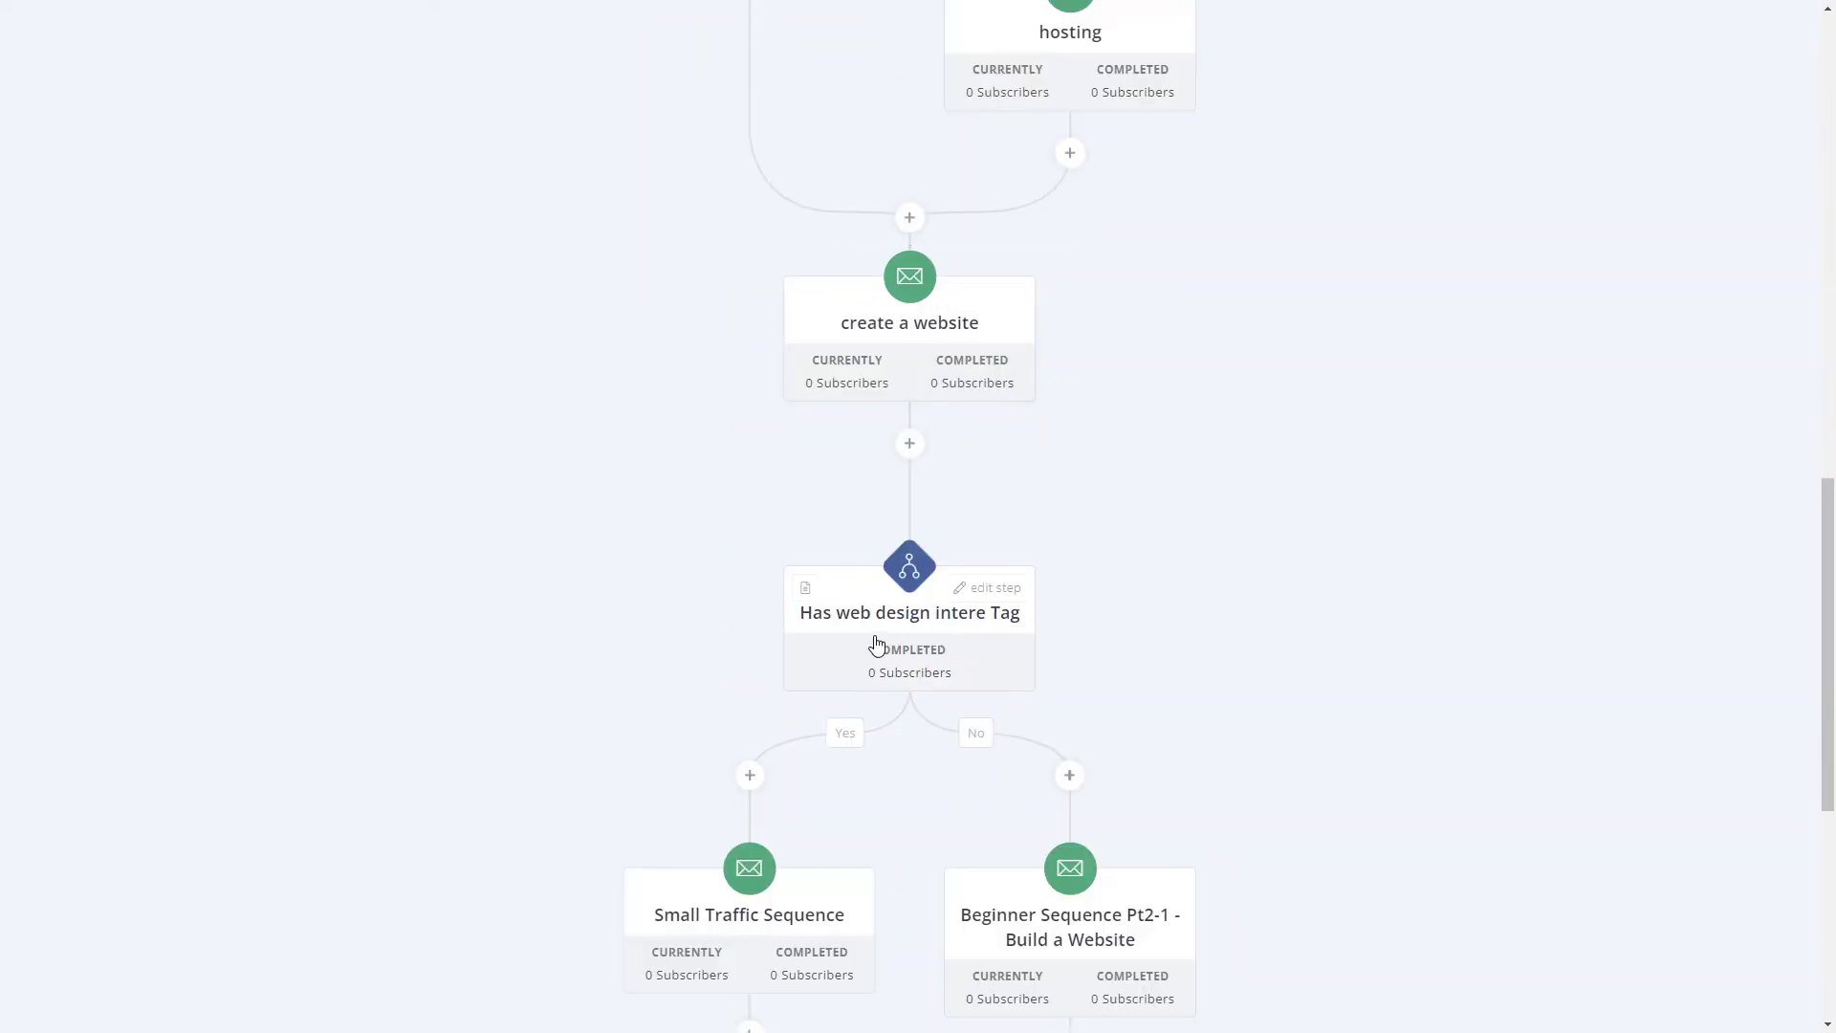
scroll(880, 574, "down", 1)
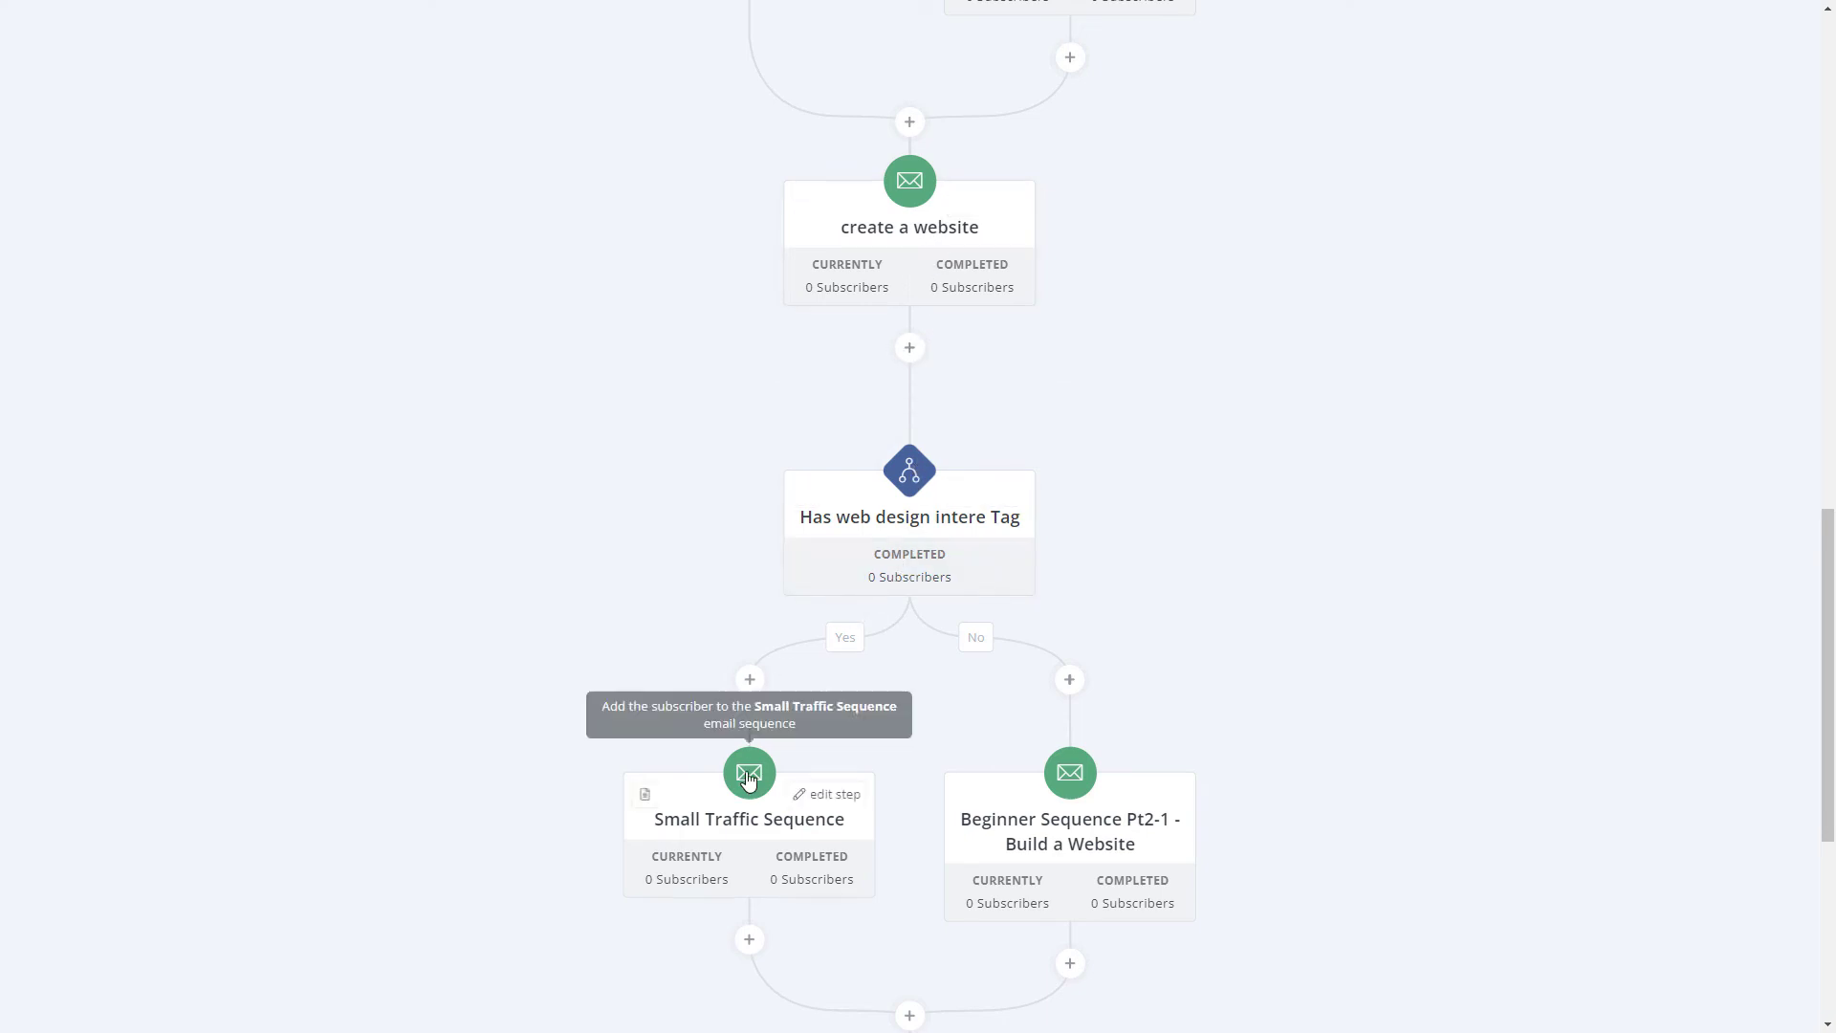
scroll(1106, 787, "down", 4)
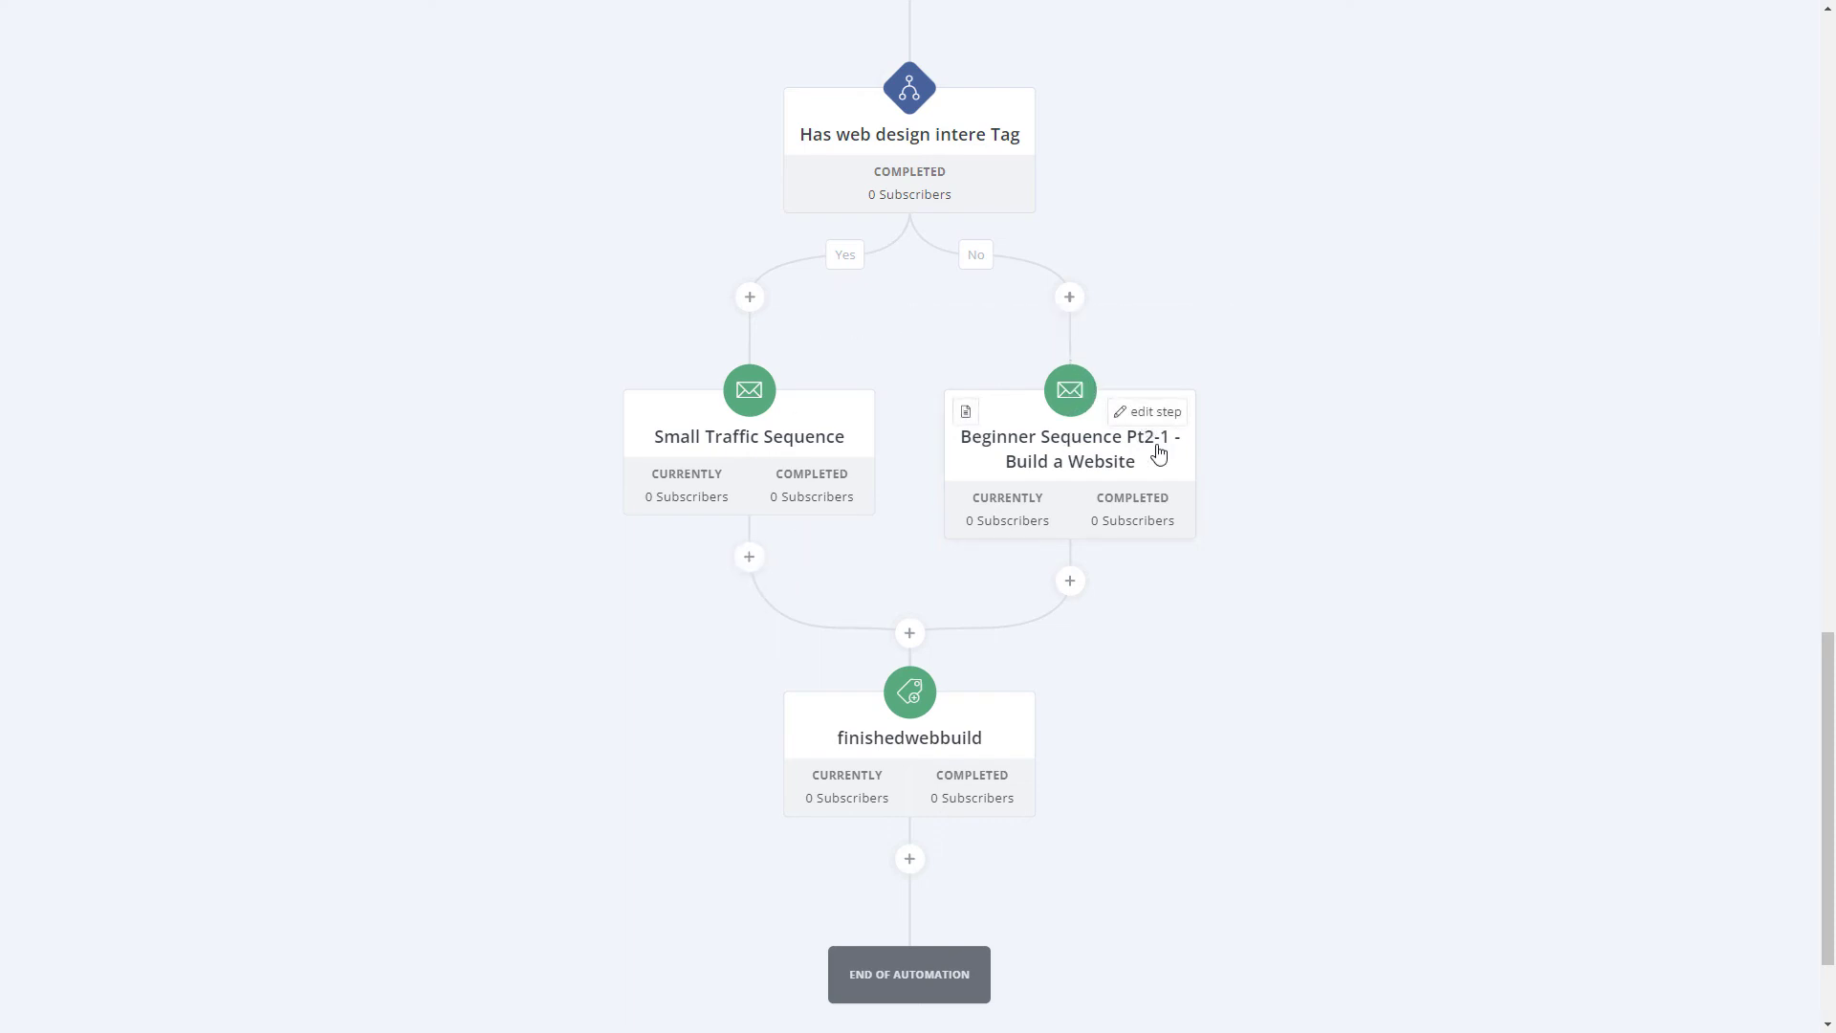
- Add the "Beginner Sequence Pt2-1 - Build a Website" email sequence after the Small Traffic Sequence on the Yes branch
left_click(749, 559)
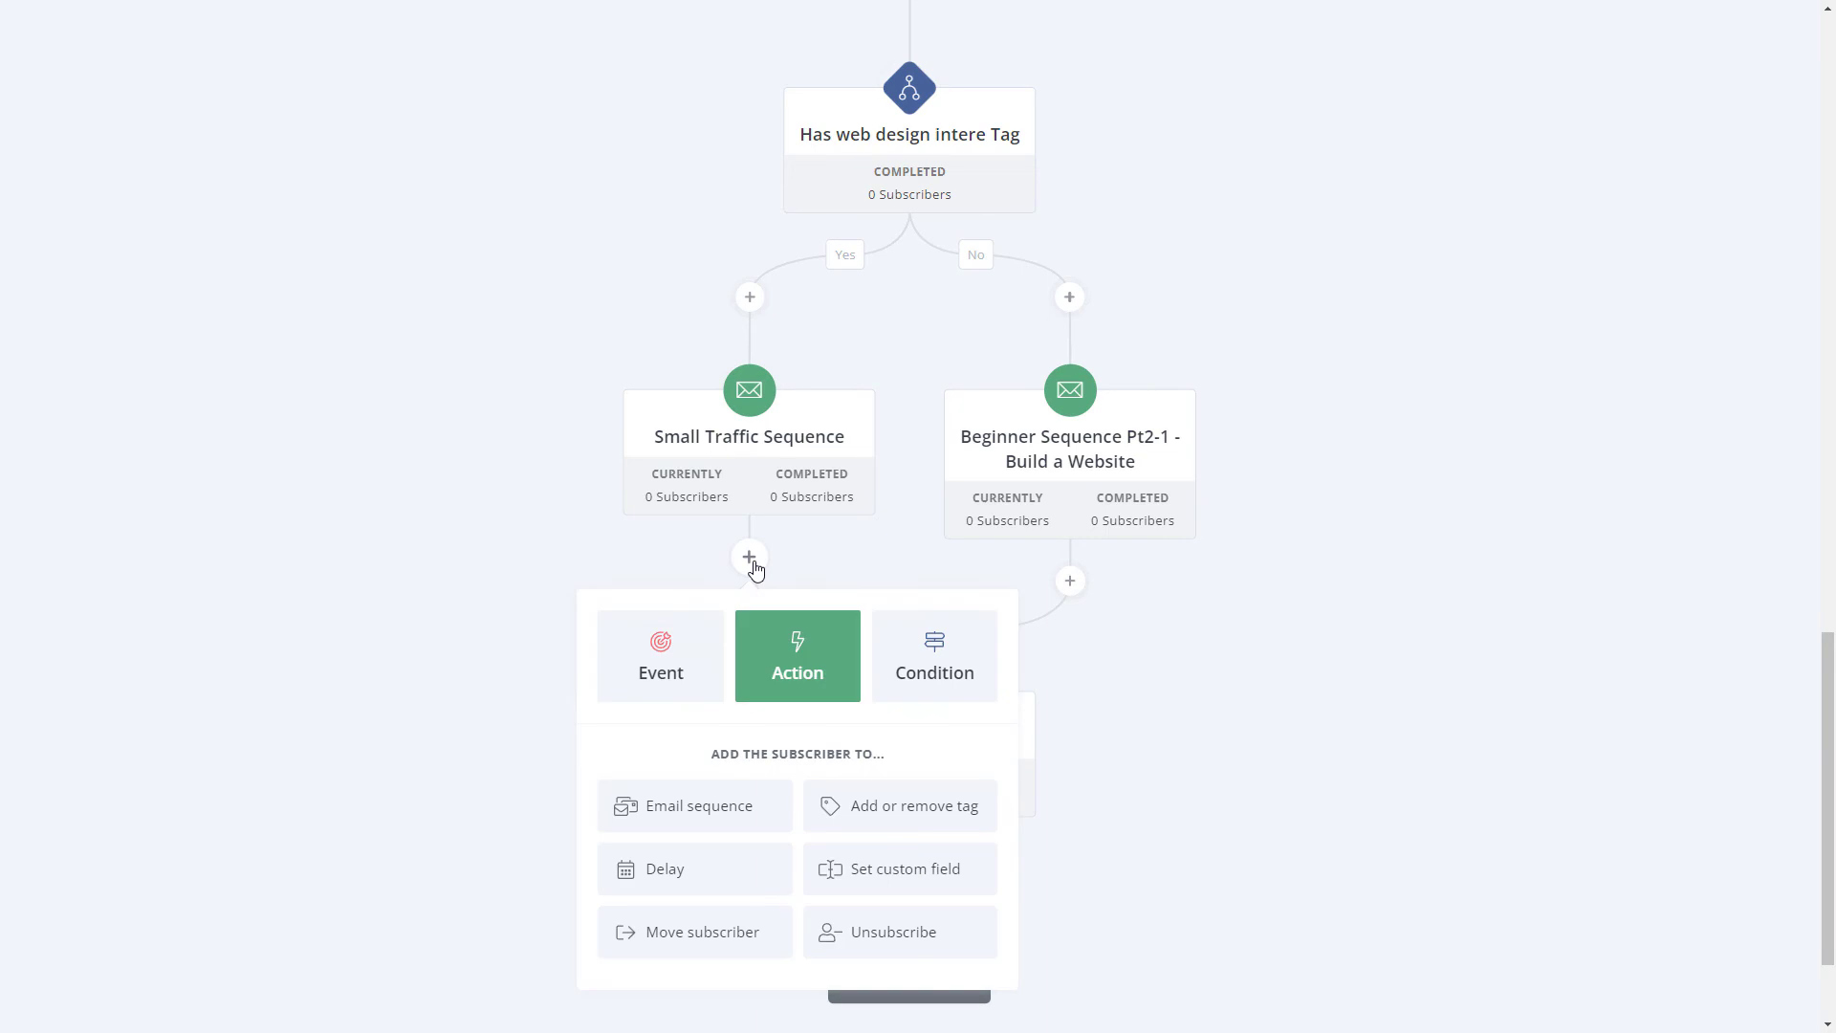
left_click(680, 811)
left_click(734, 813)
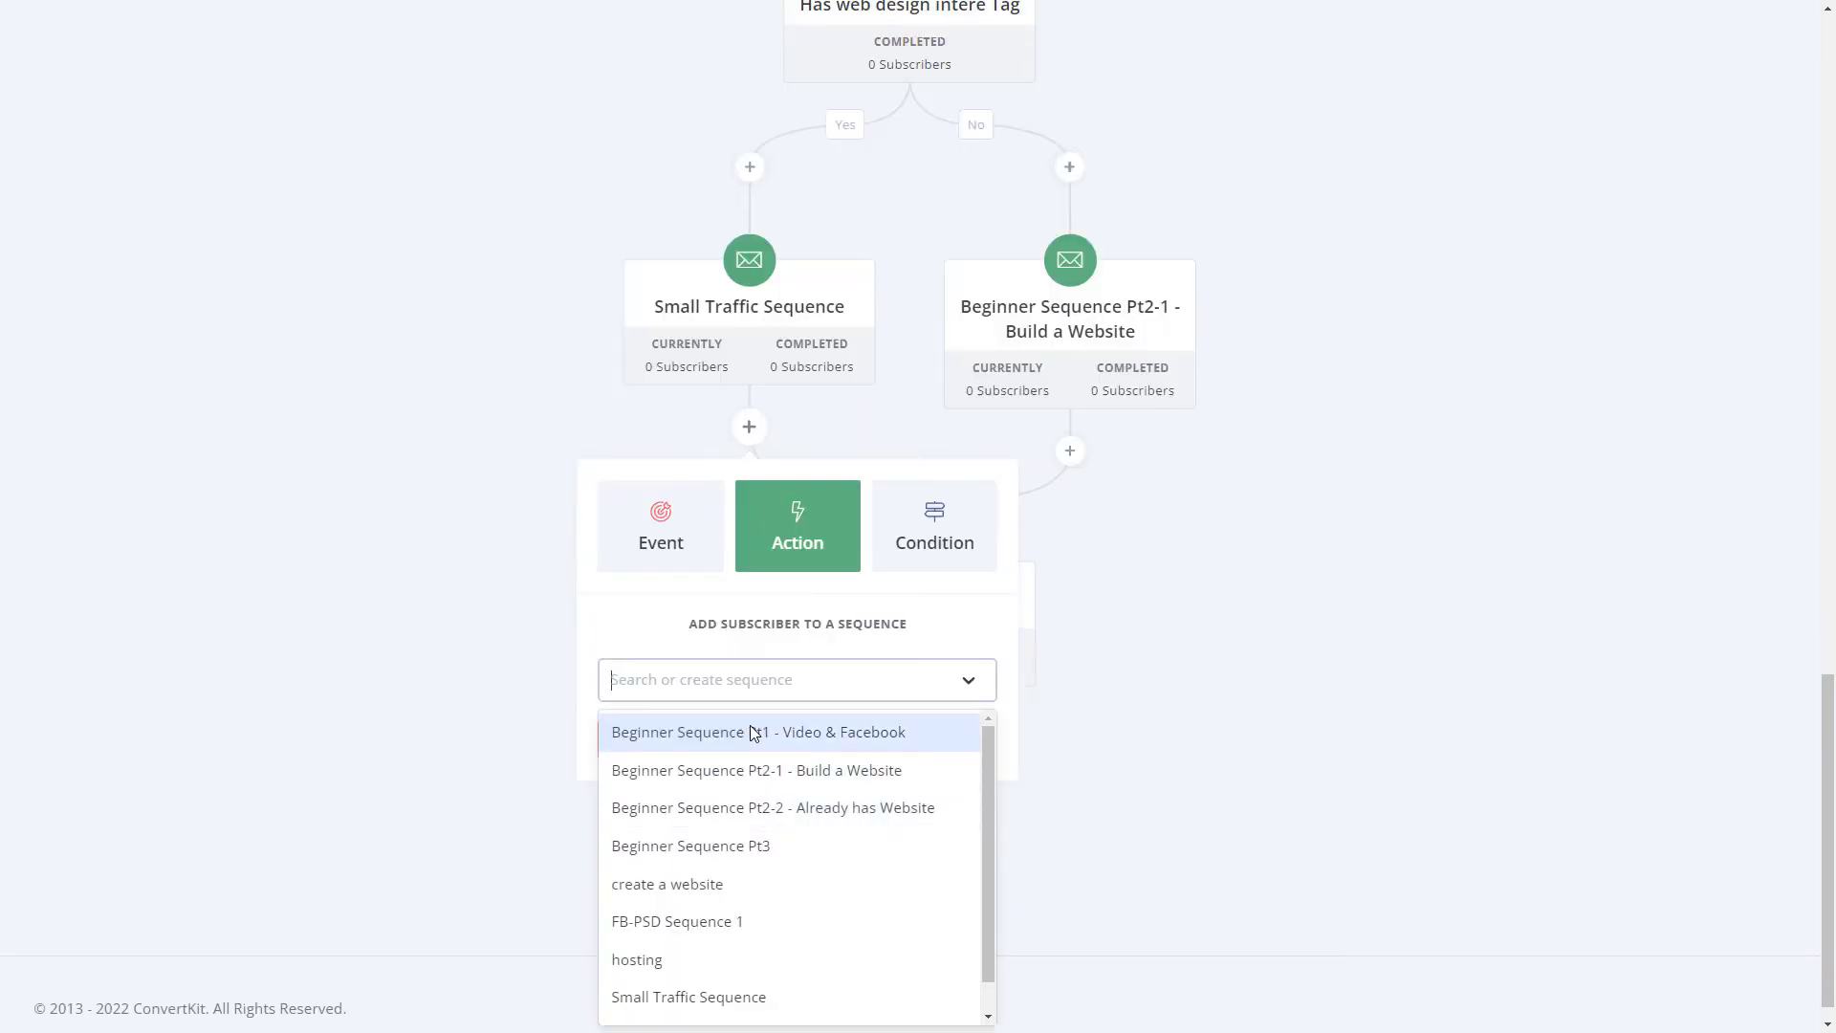
left_click(760, 767)
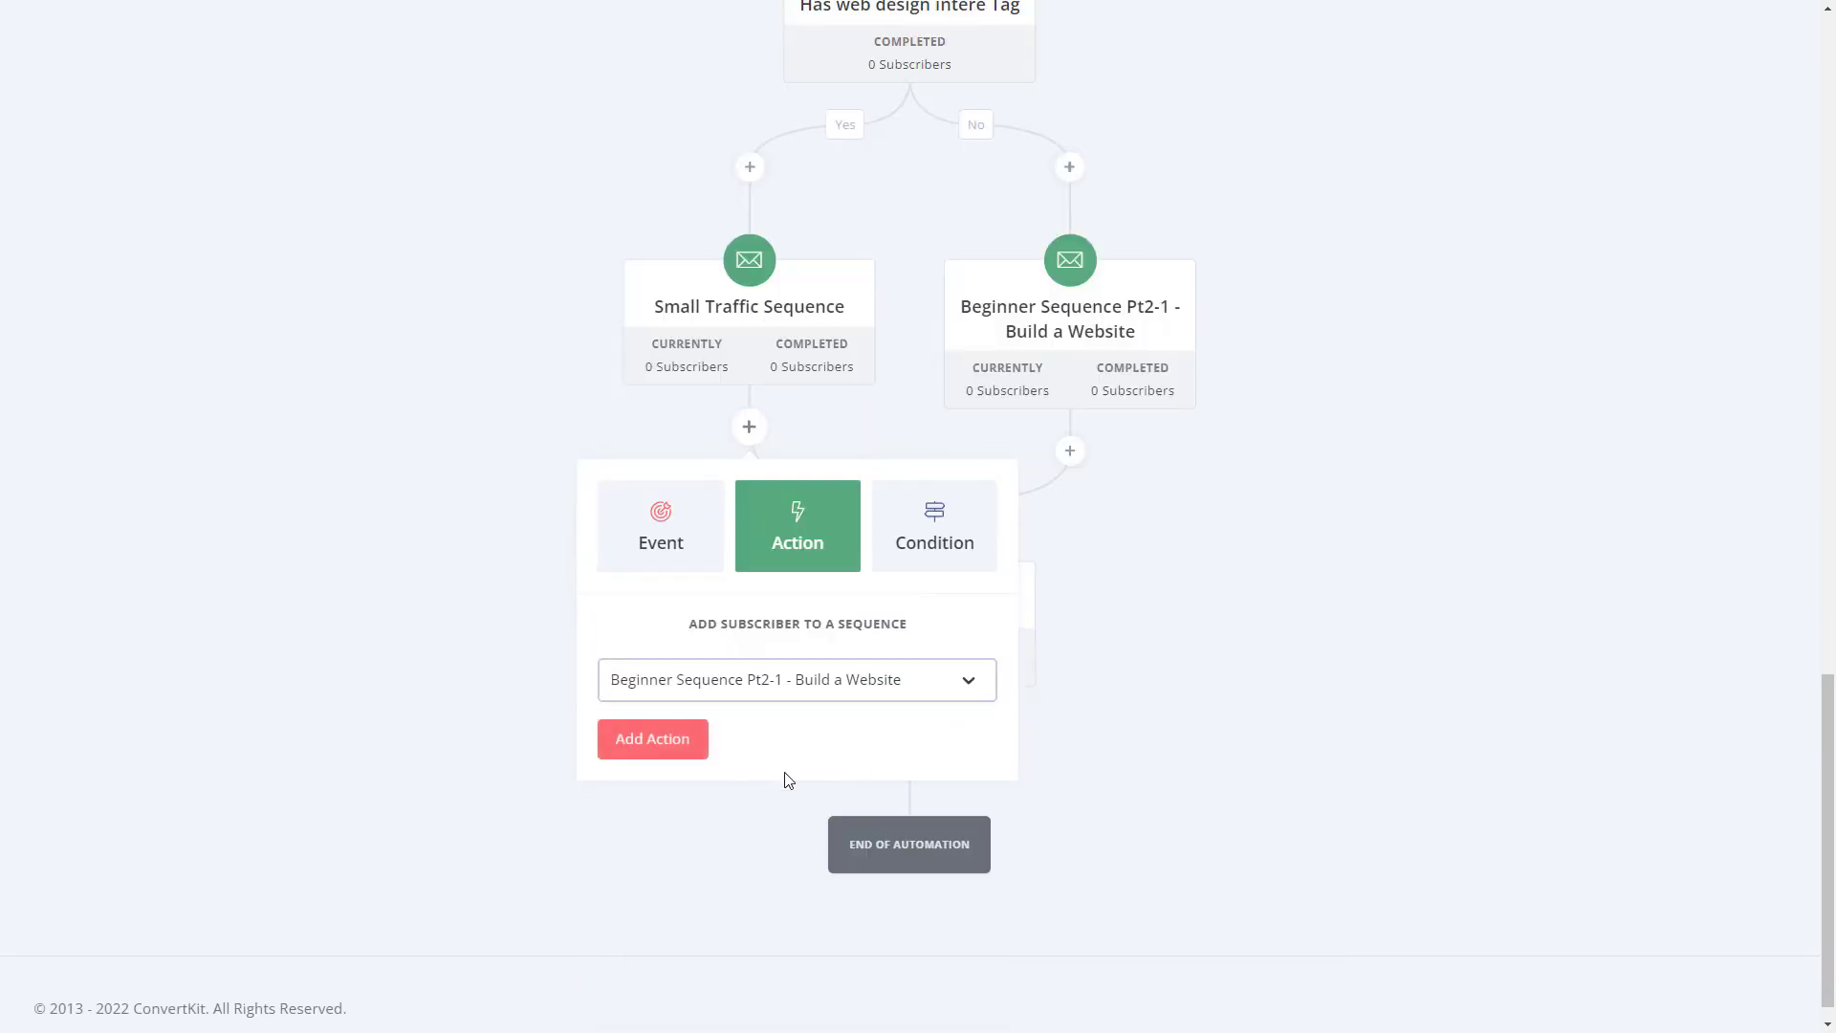
left_click(703, 753)
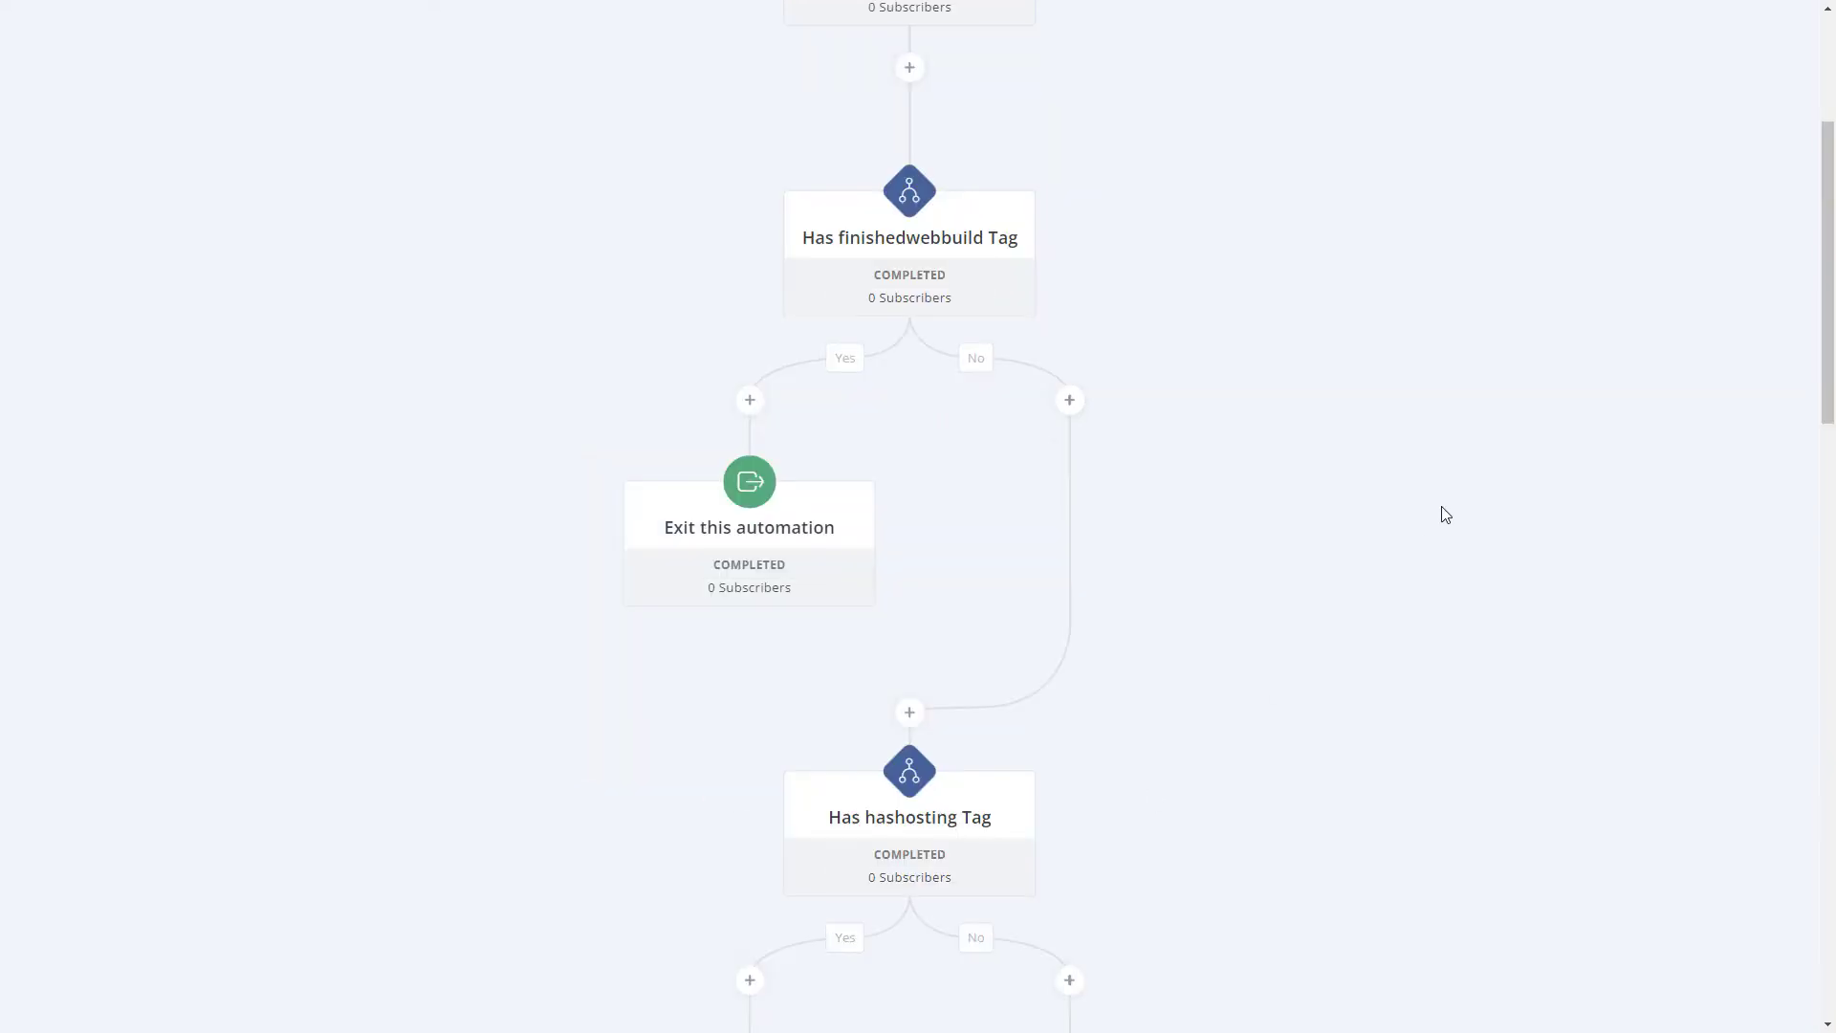
- Examine both branches of the "web design intere" condition down to the "finishedwebbuild" tag action
scroll(1321, 479, "down", 15)
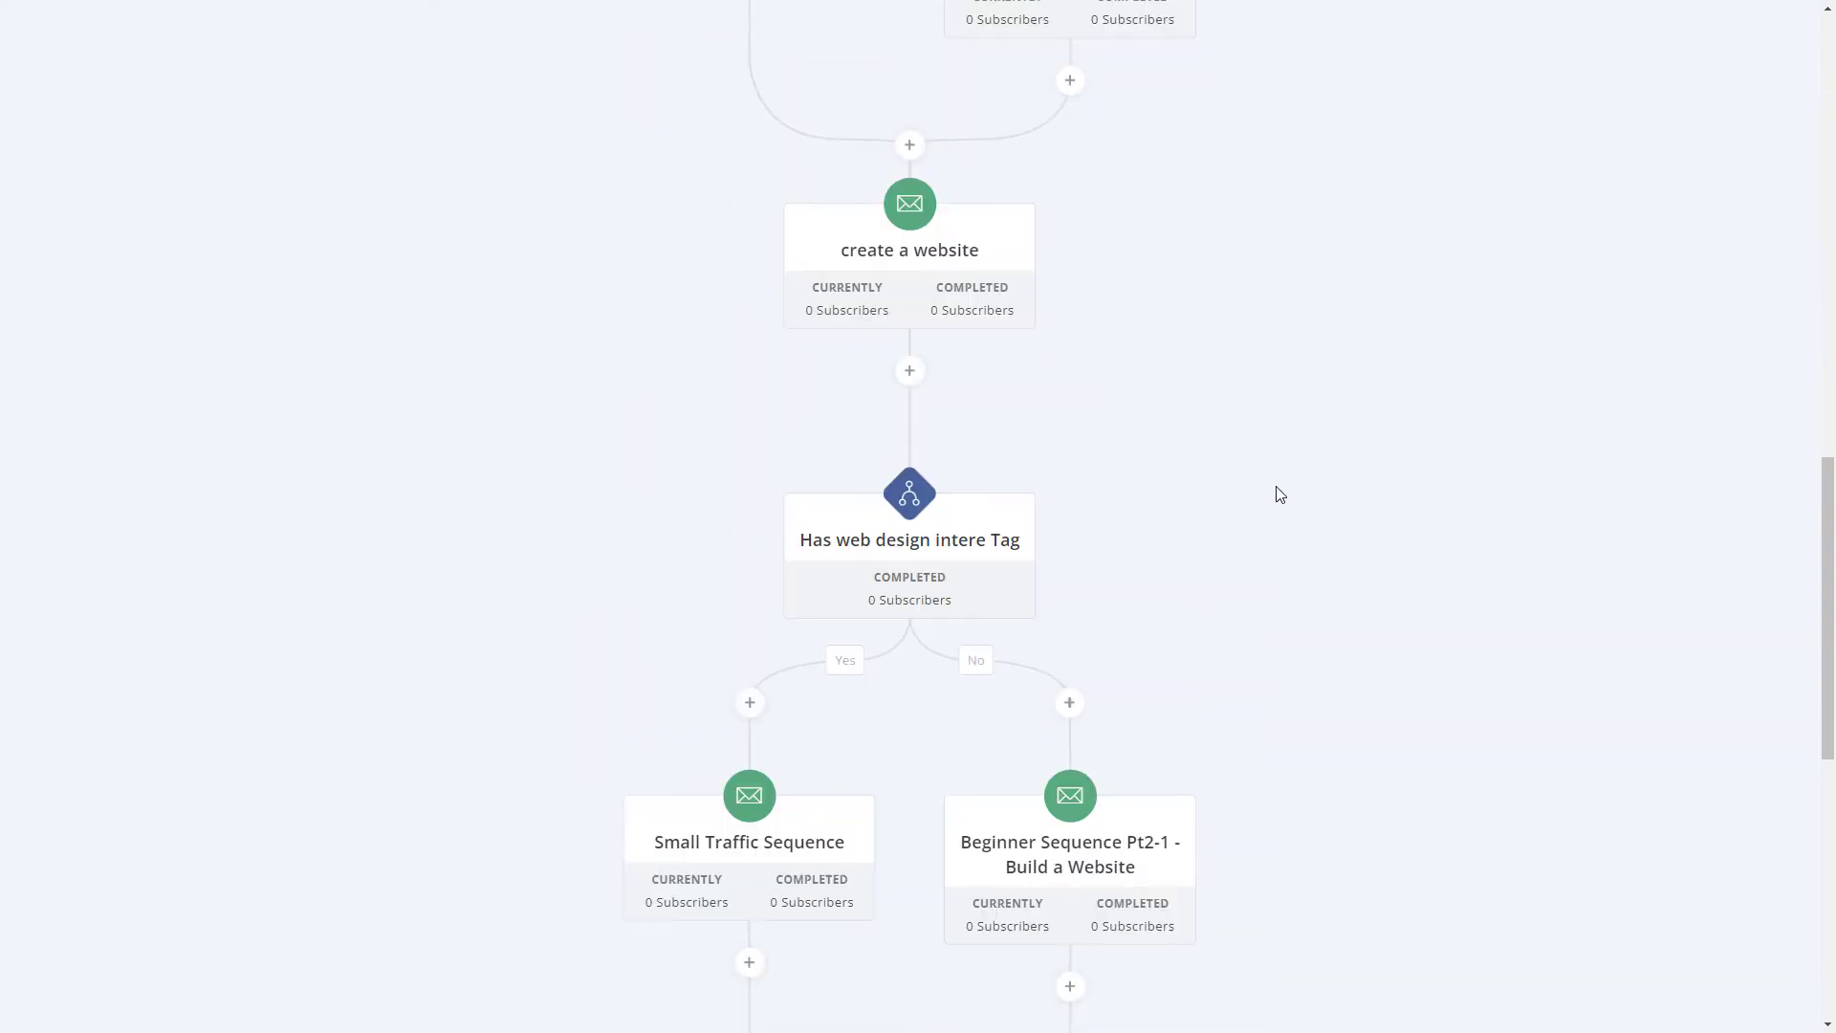
scroll(1281, 491, "down", 3)
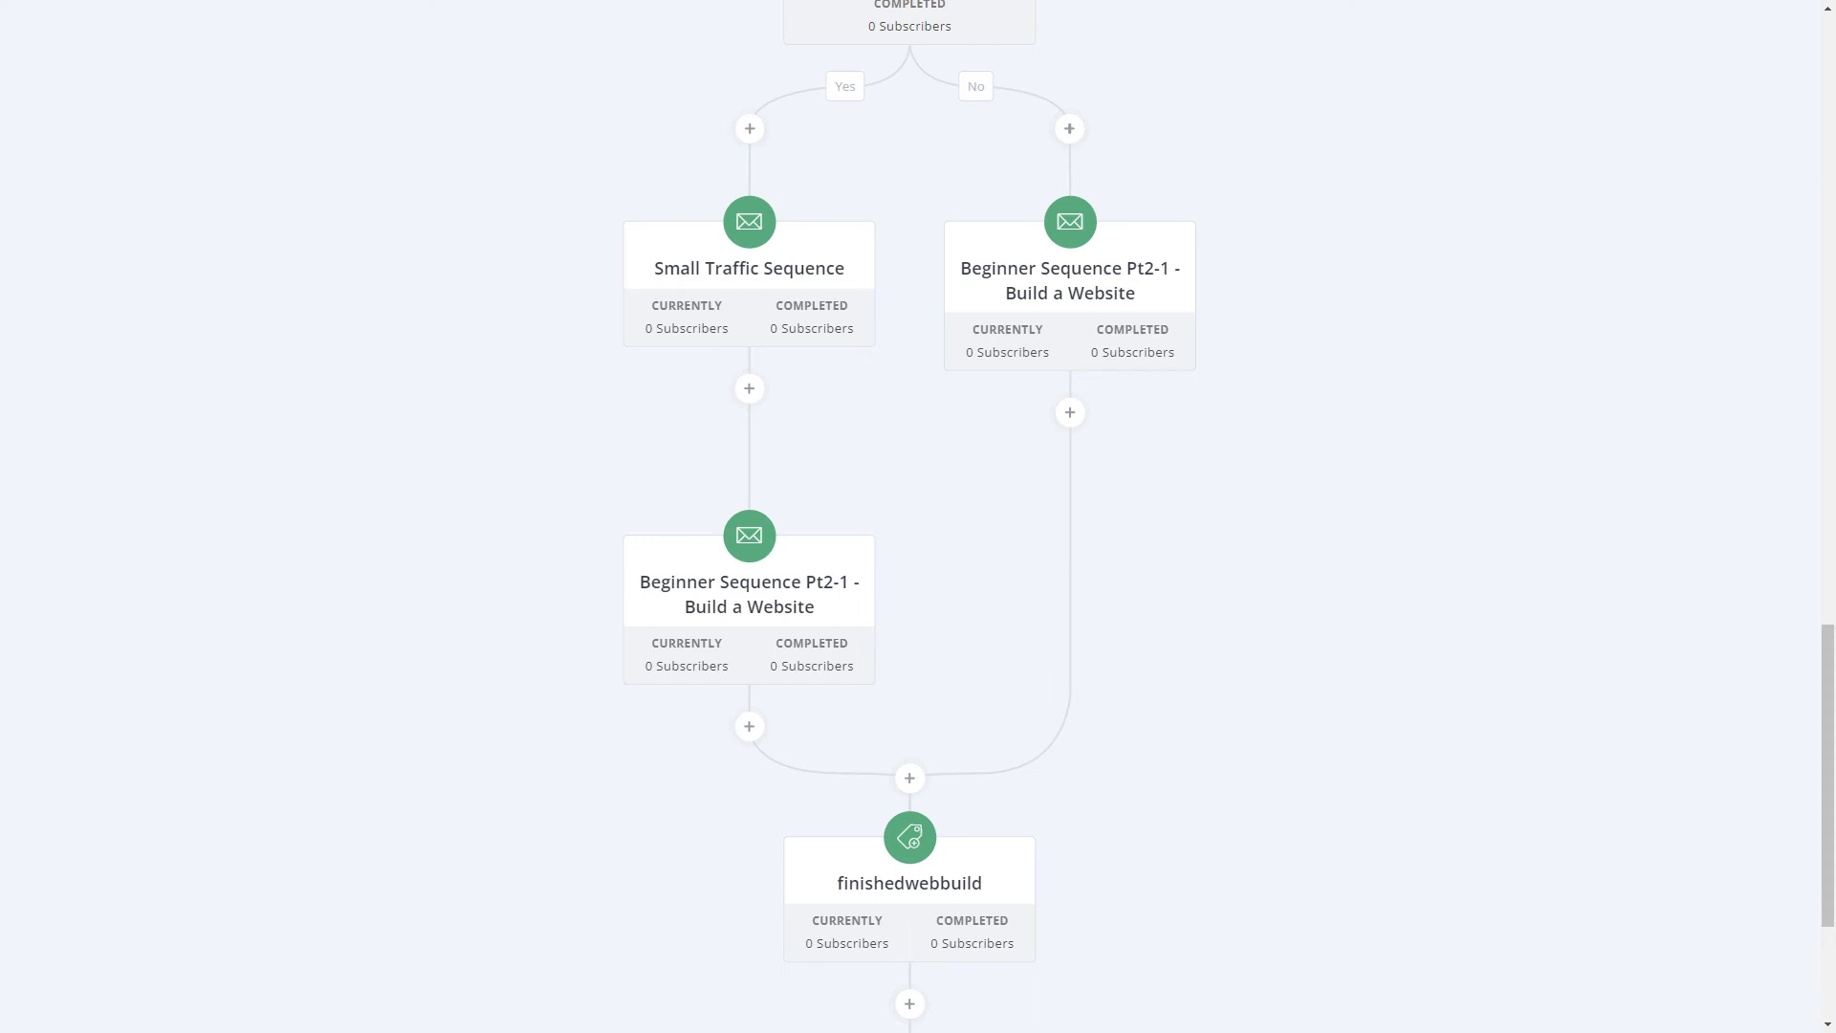
scroll(746, 697, "down", 2)
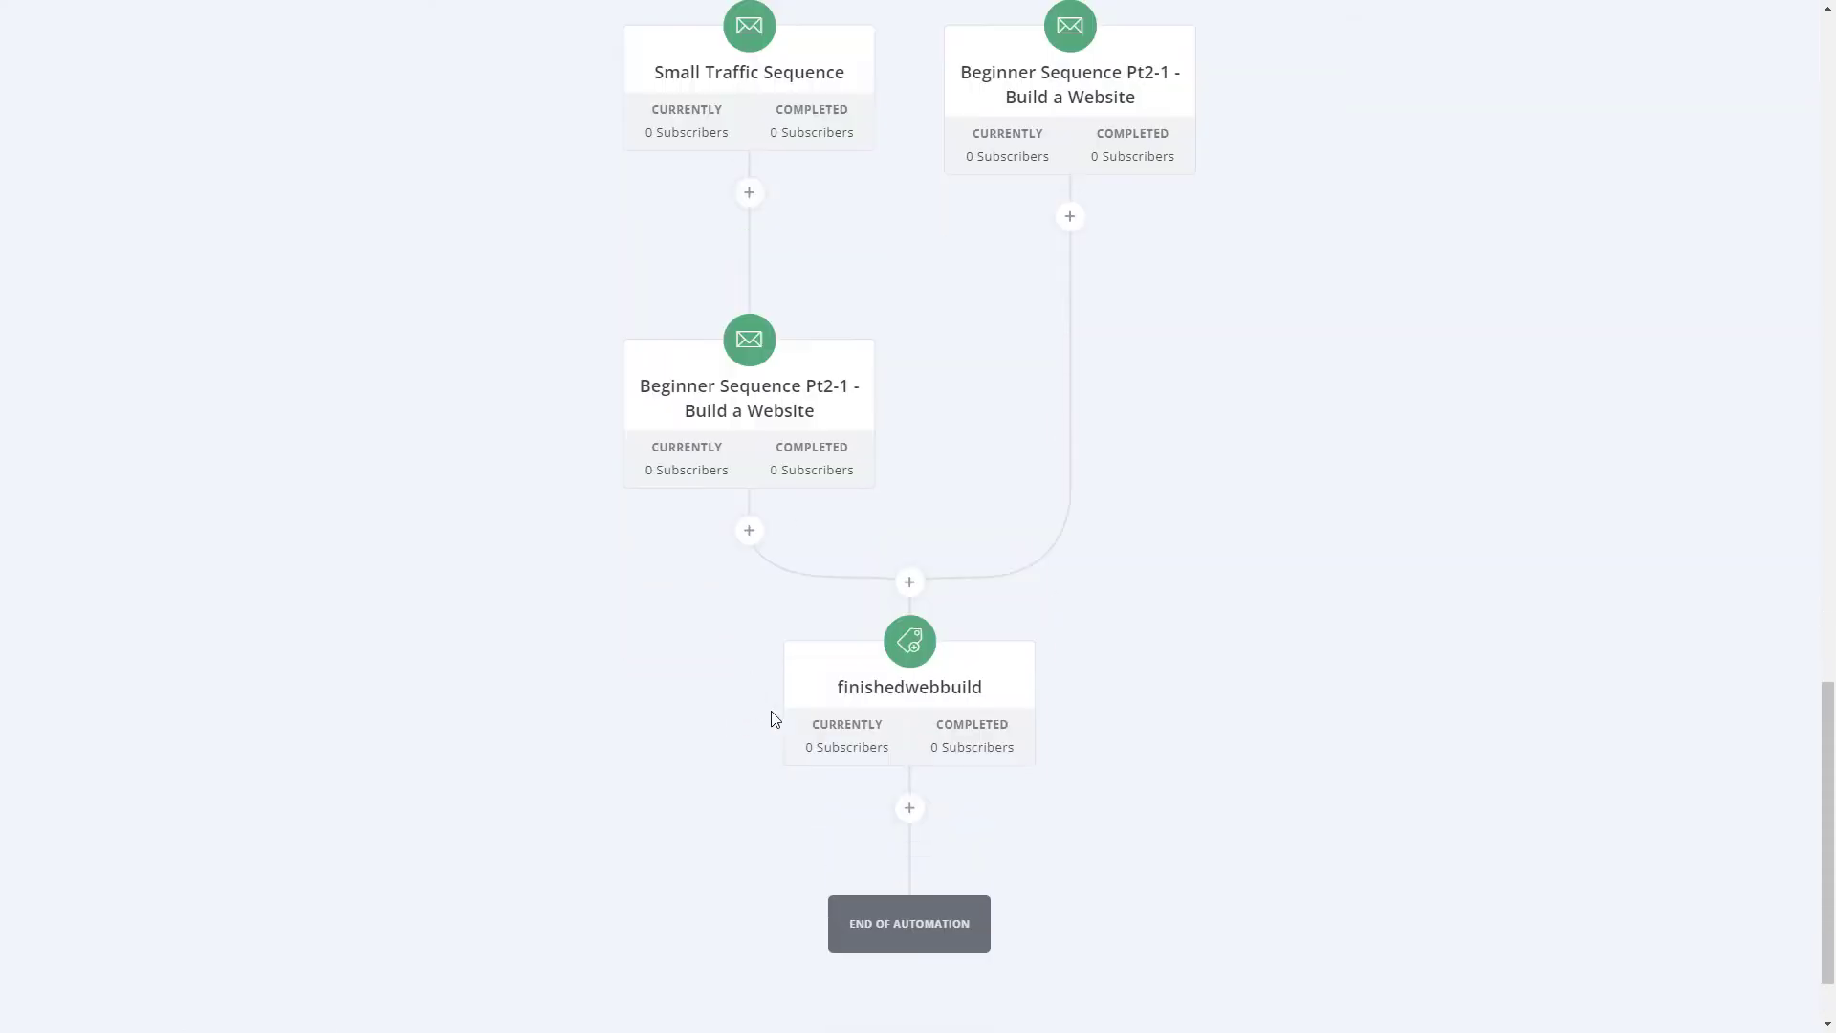
scroll(775, 719, "up", 1)
scroll(1131, 627, "up", 2)
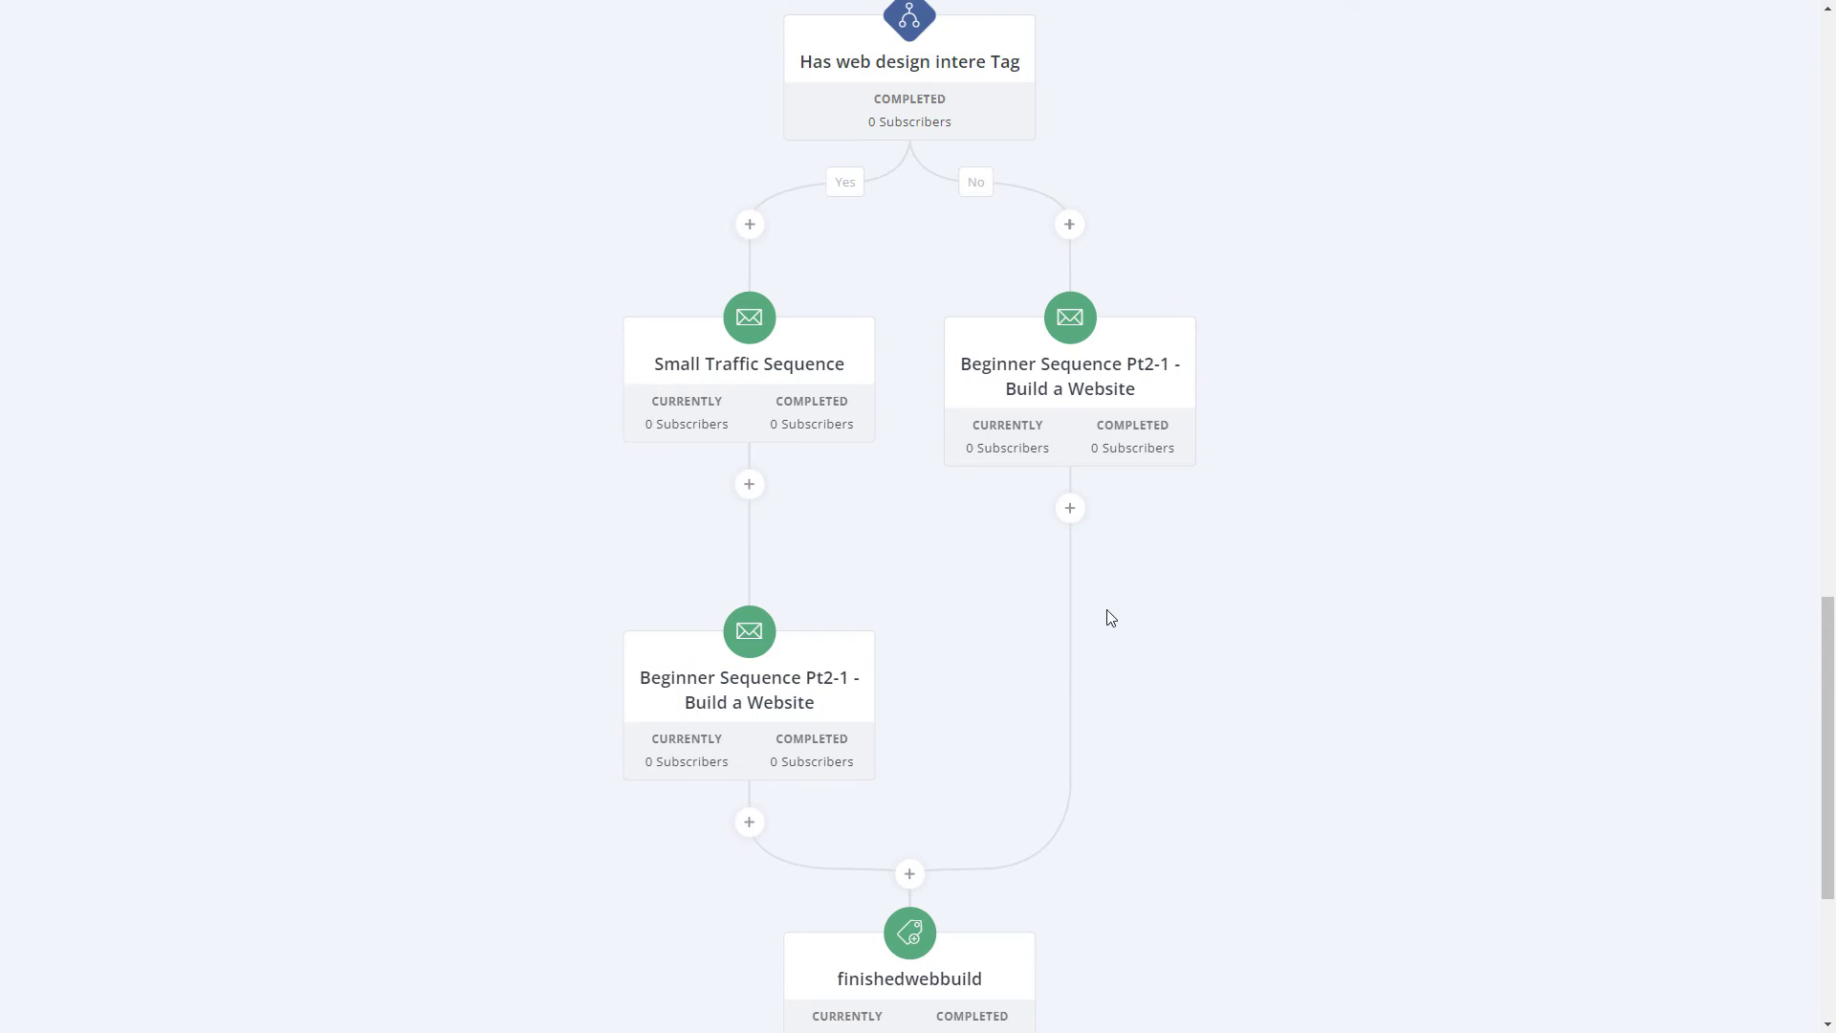
scroll(1100, 619, "down", 2)
scroll(937, 631, "down", 2)
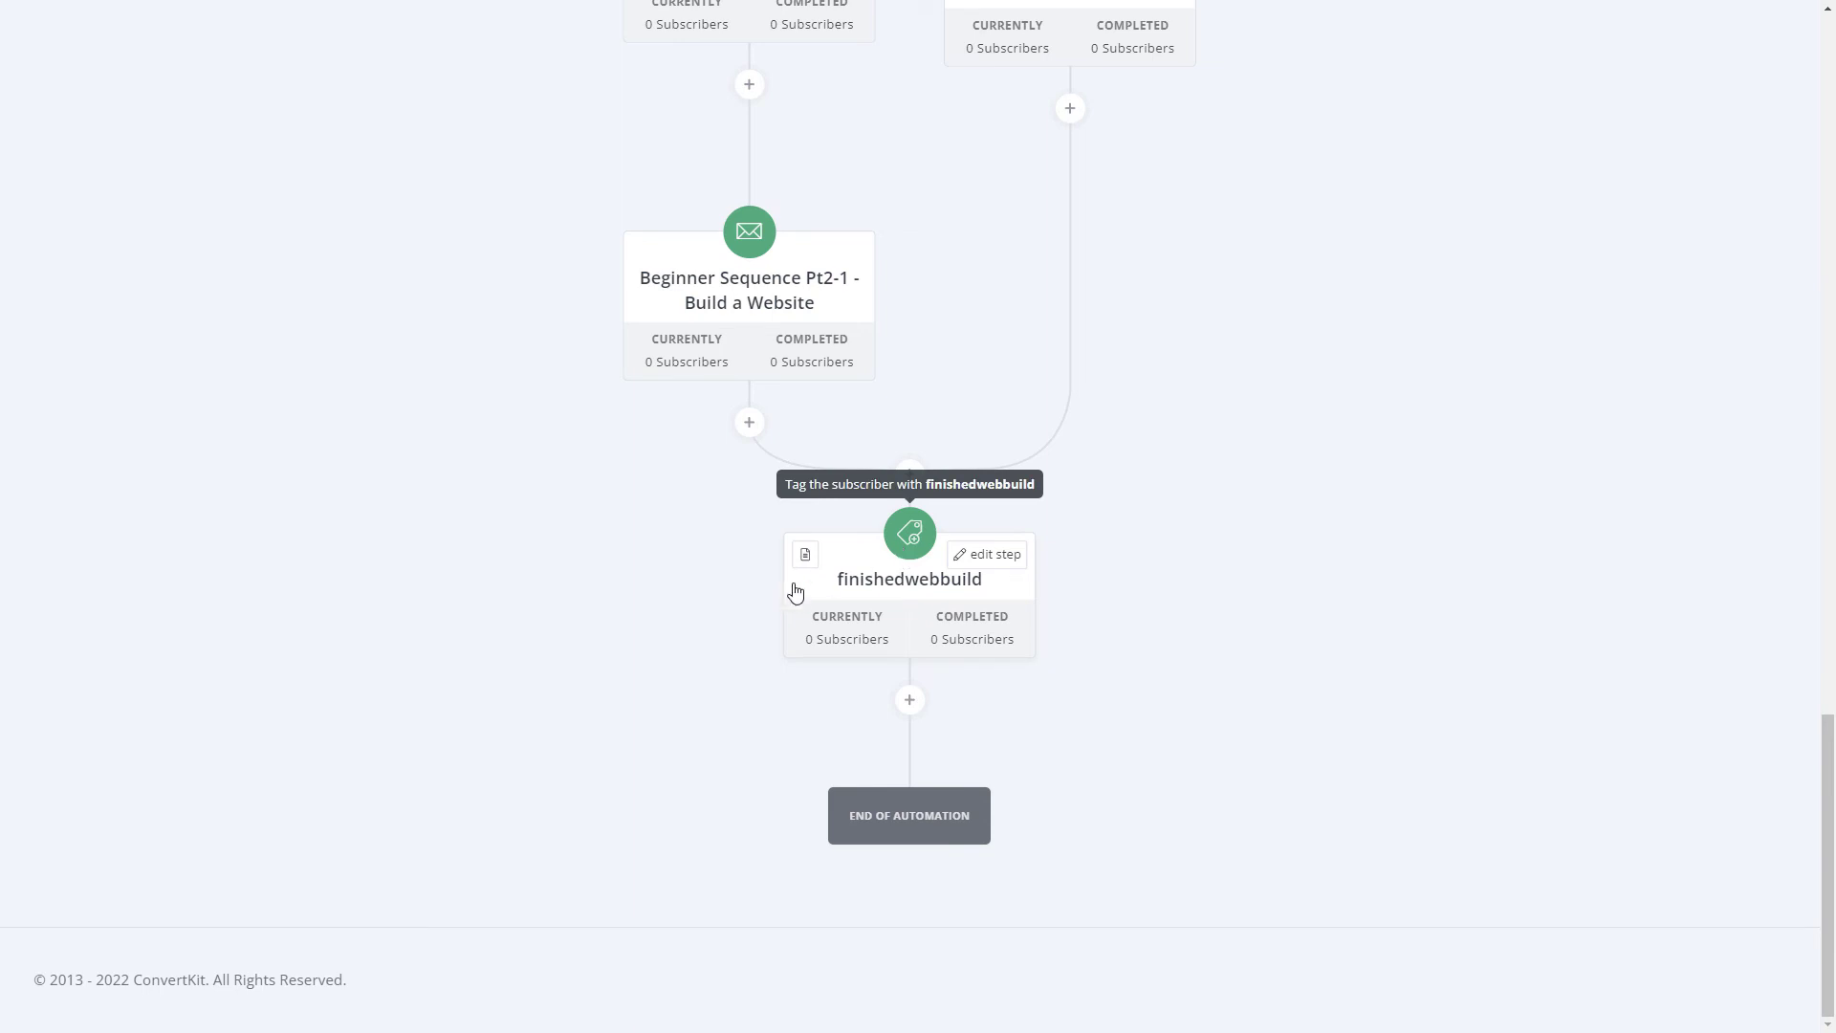
scroll(926, 599, "up", 3)
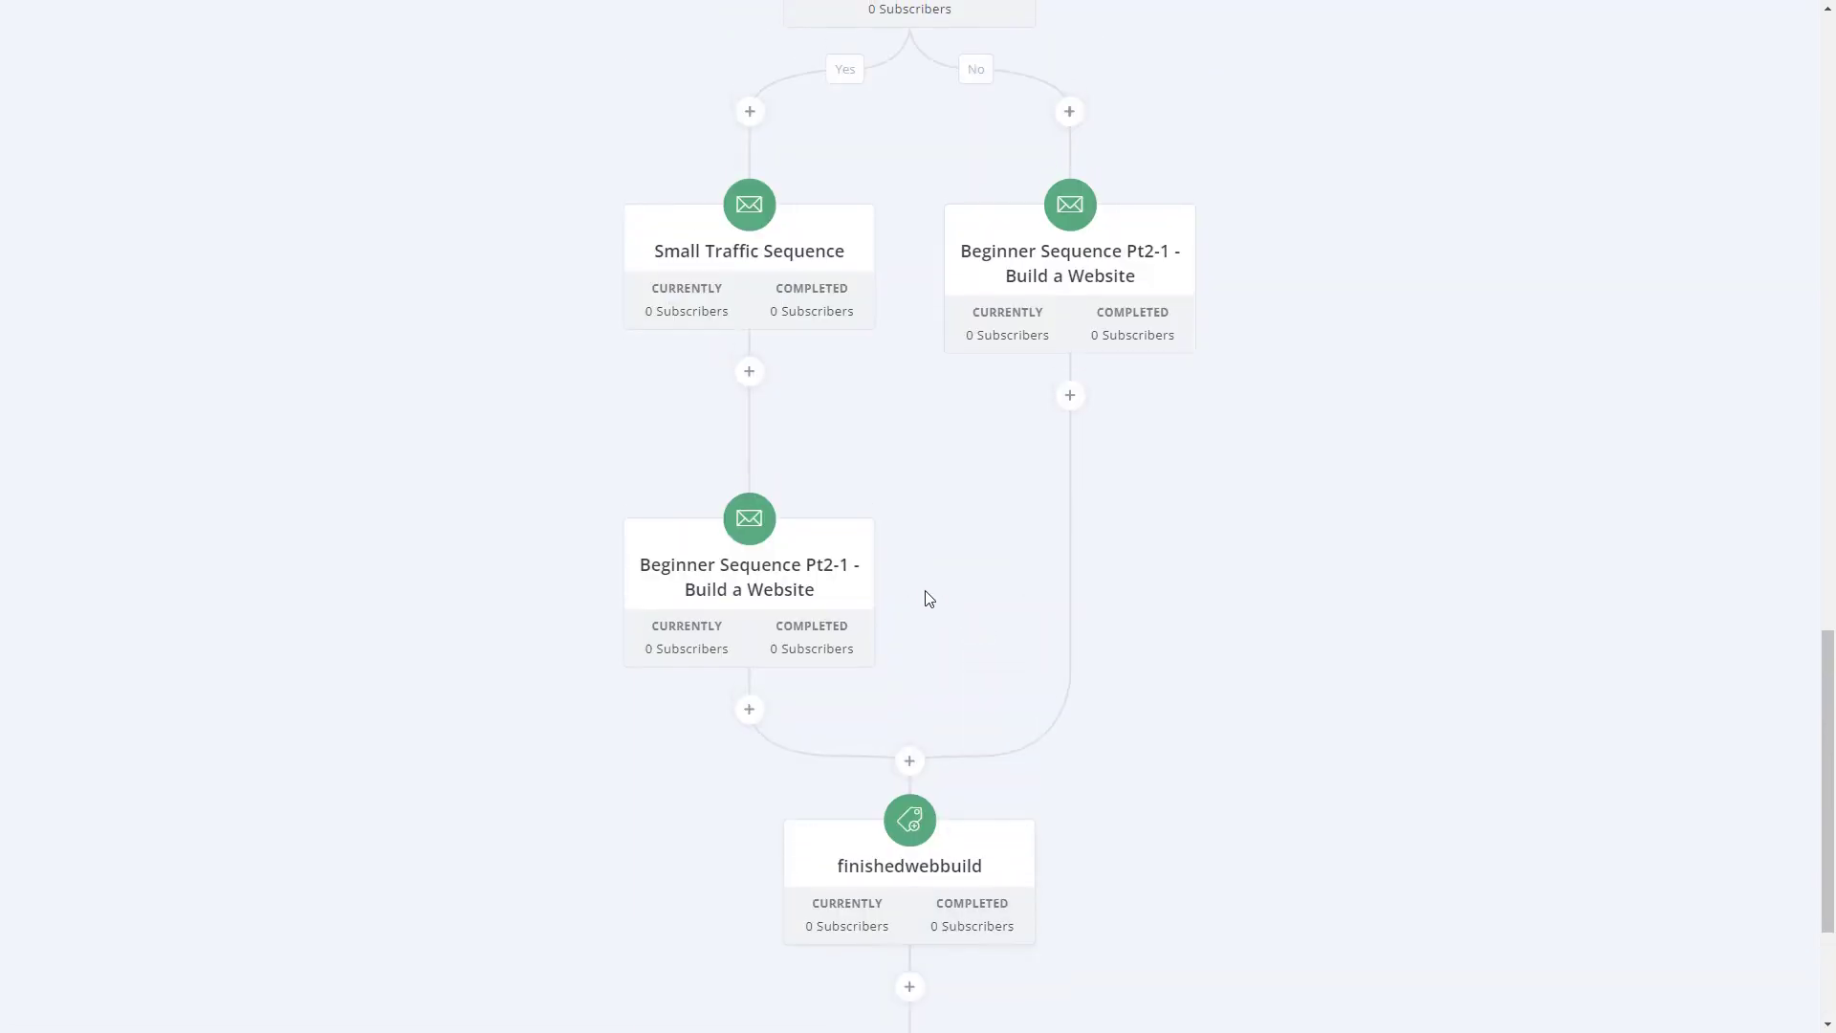
- Insert an action applying the existing "web design intere" tag directly after the Small Traffic Sequence on the Yes branch
left_click(749, 372)
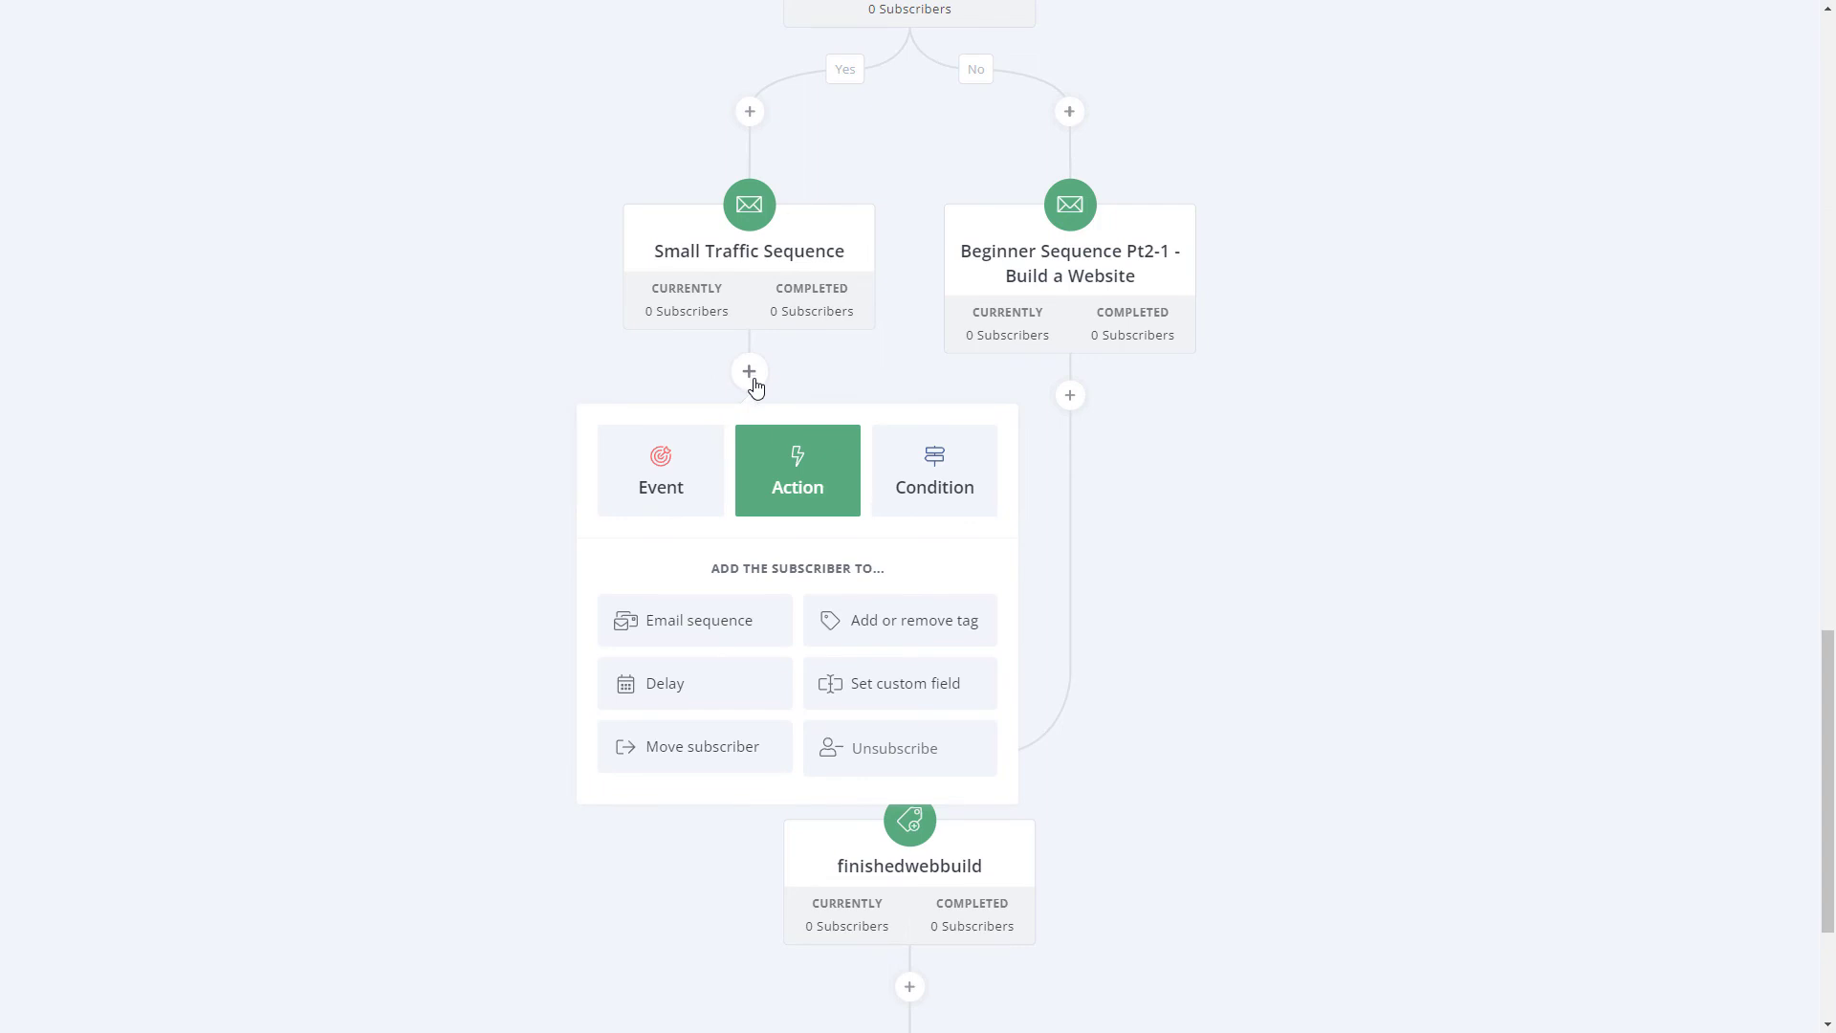
left_click(890, 637)
left_click(792, 672)
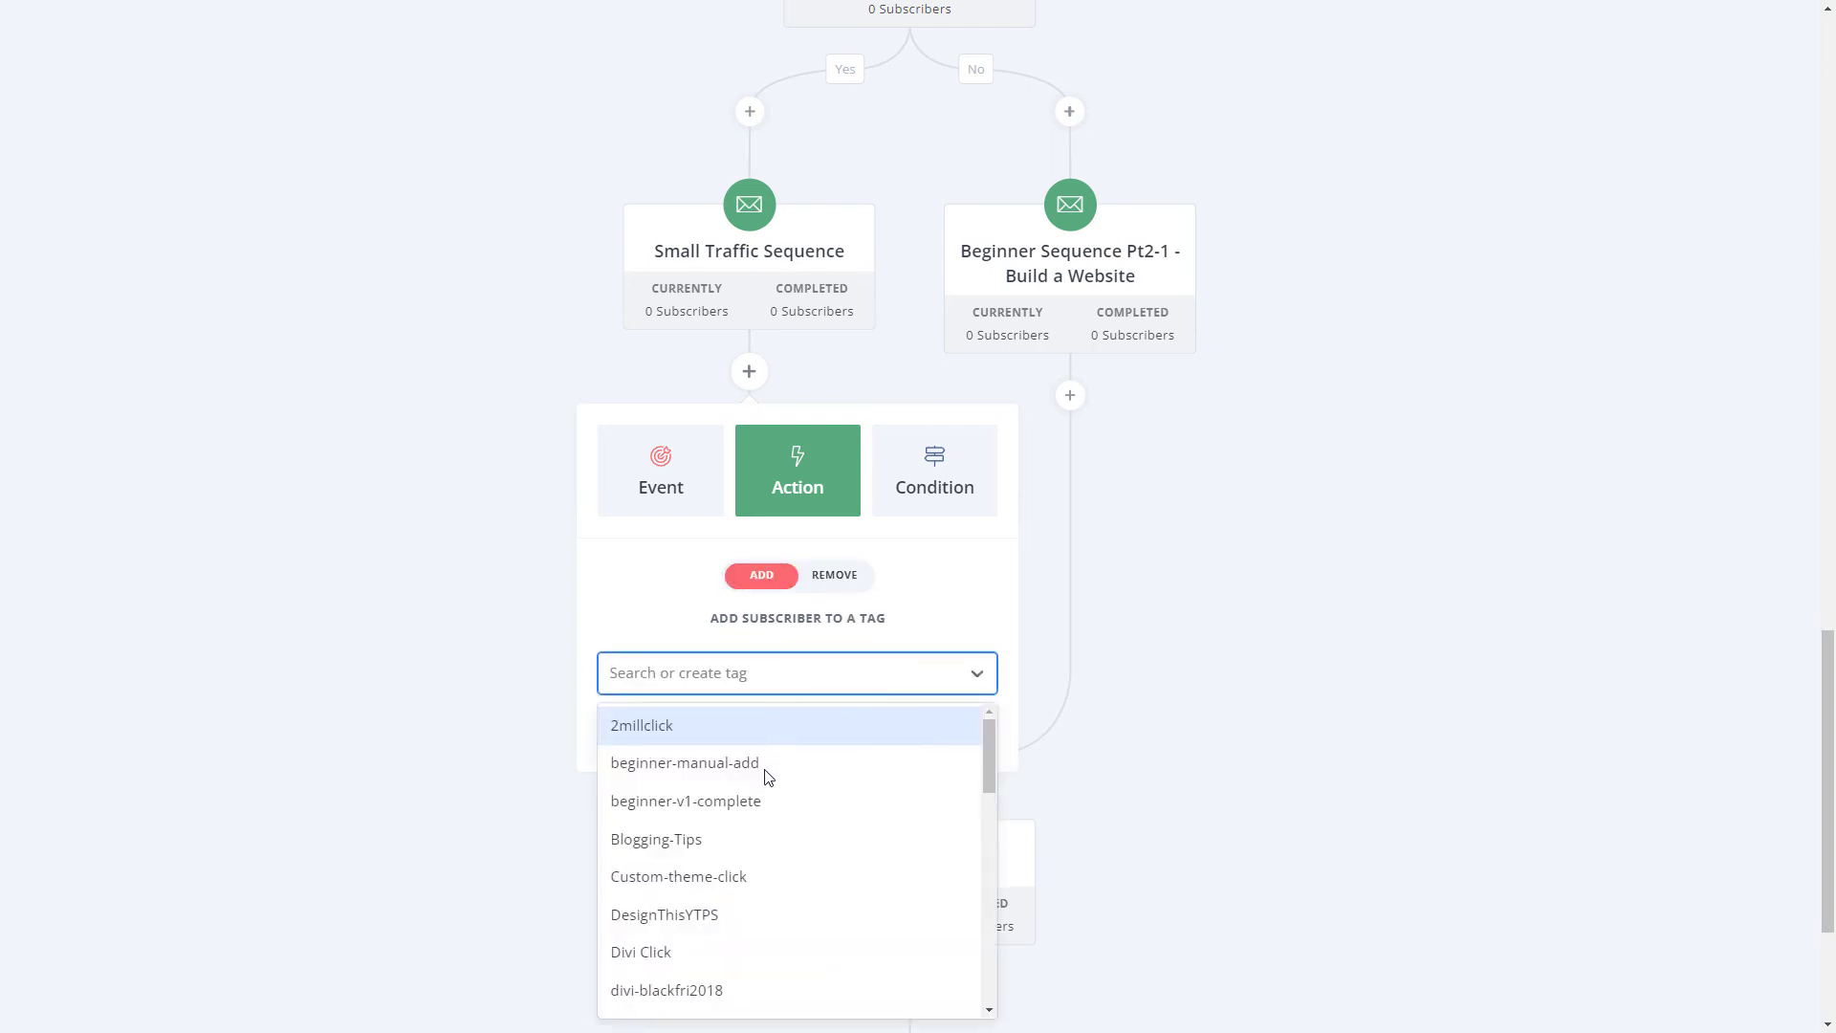
scroll(677, 948, "down", 3)
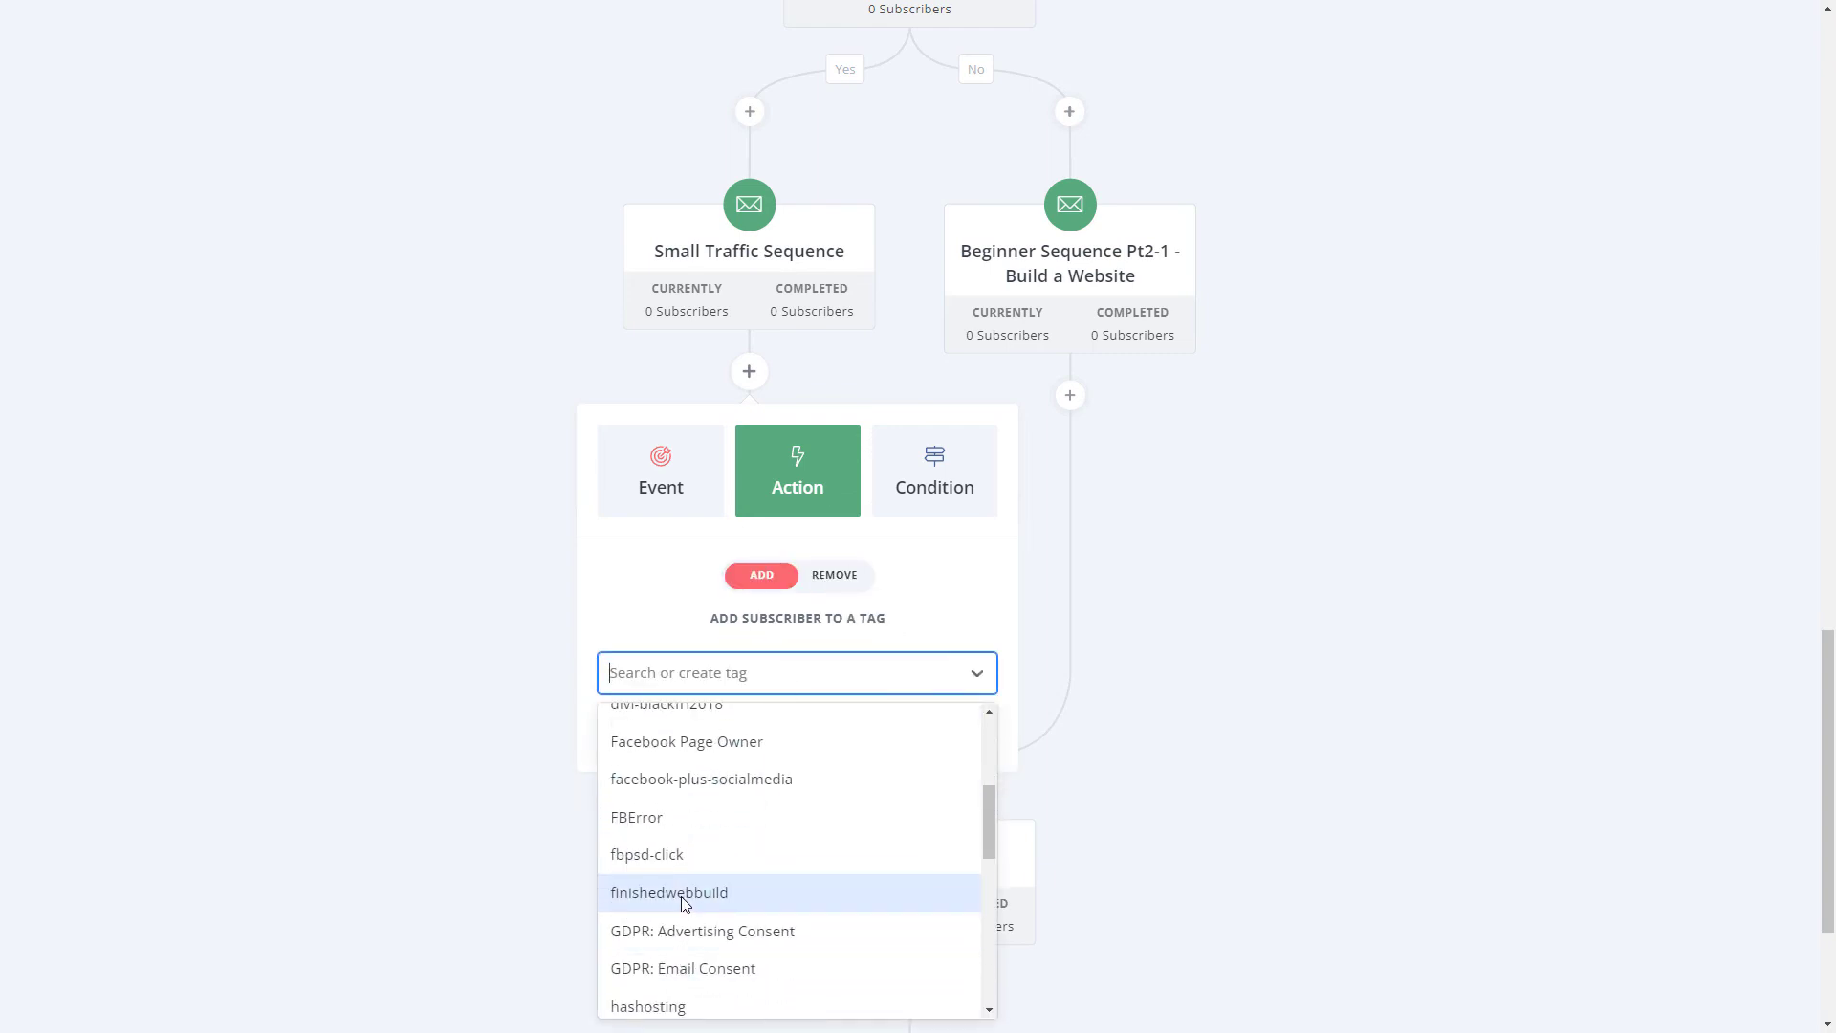
scroll(699, 872, "down", 1)
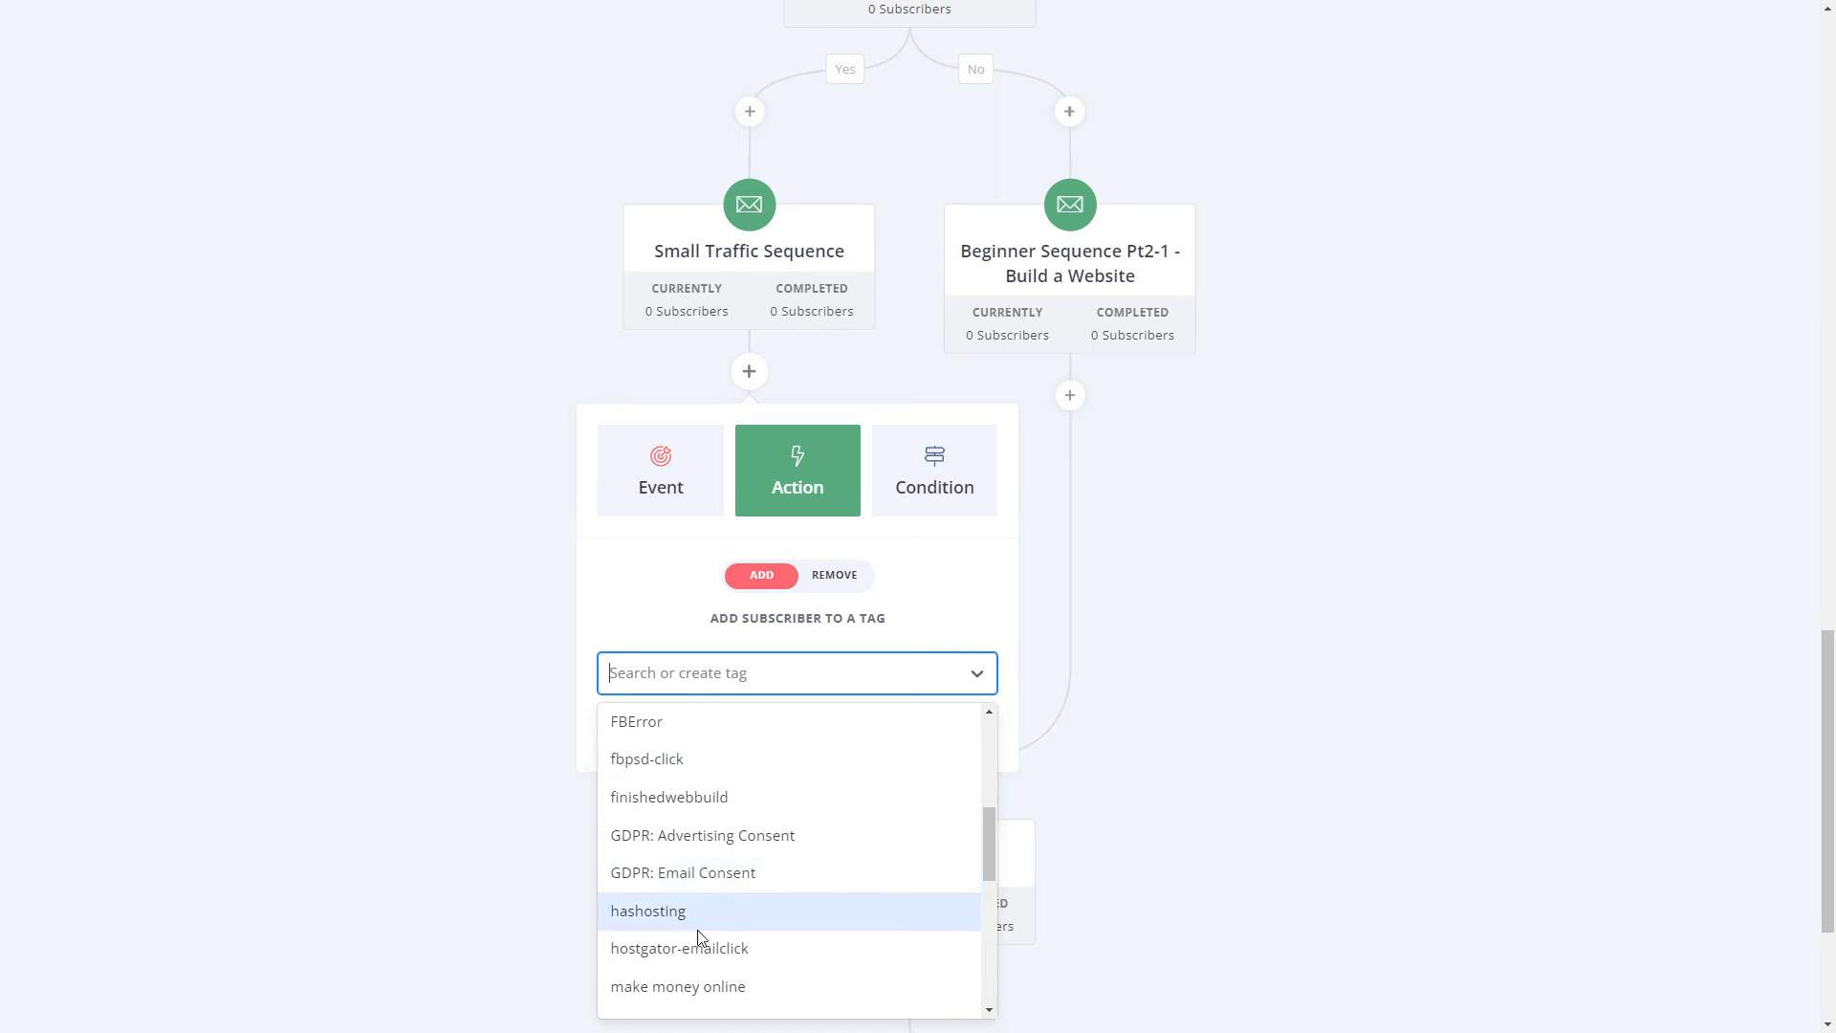
scroll(697, 946, "down", 8)
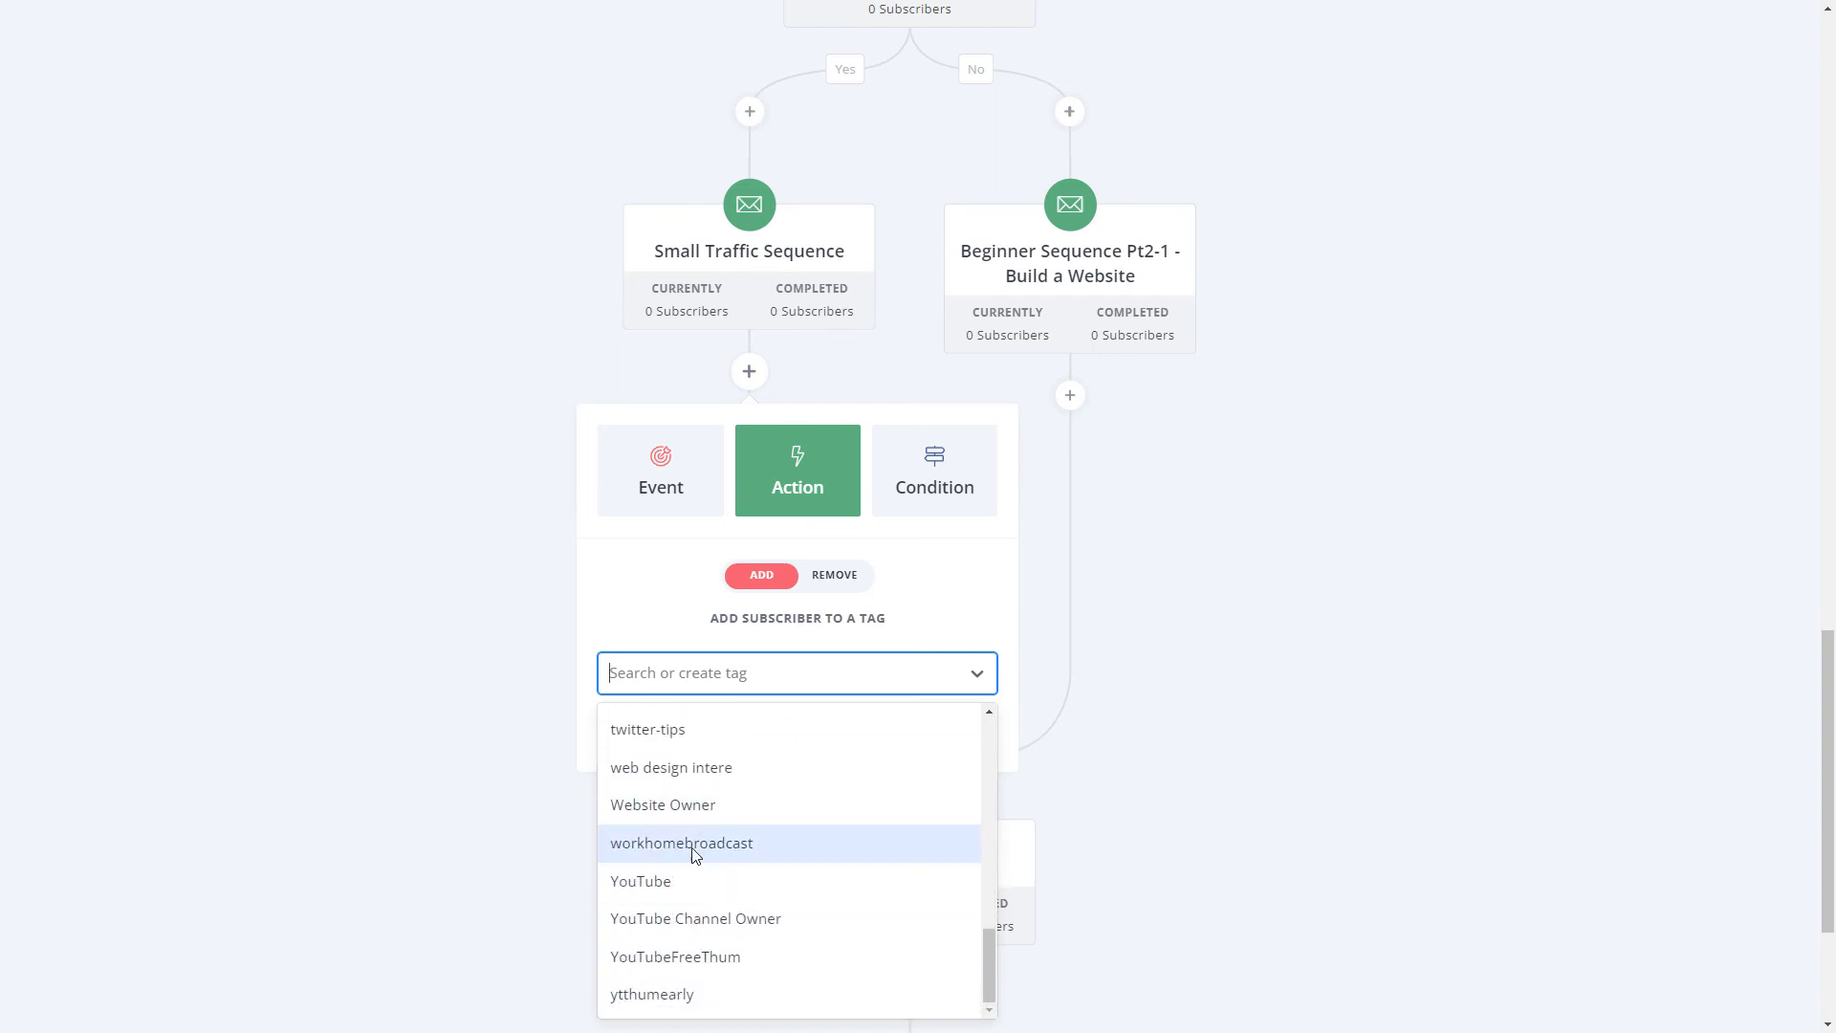
left_click(685, 776)
left_click(693, 729)
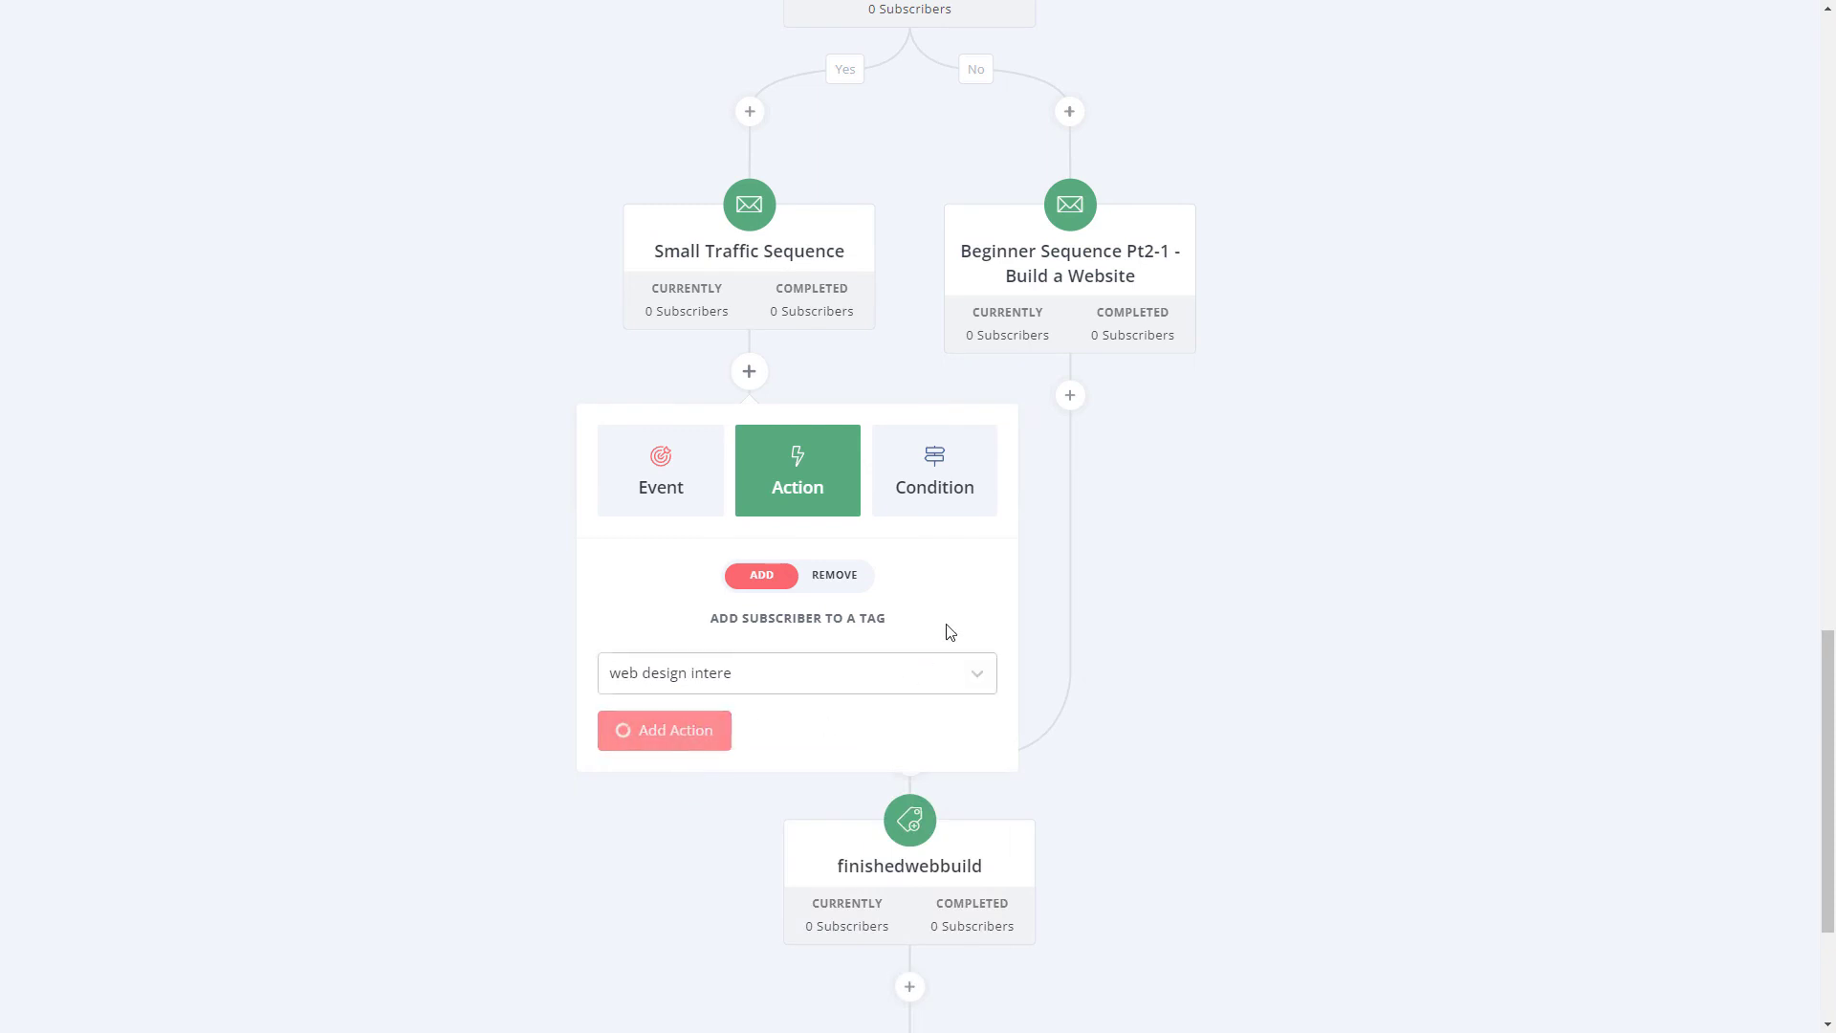
- Check the order of all steps from the exit action through the Yes branch's tag and sequences to the branch merge
scroll(1032, 562, "up", 4)
scroll(994, 685, "down", 8)
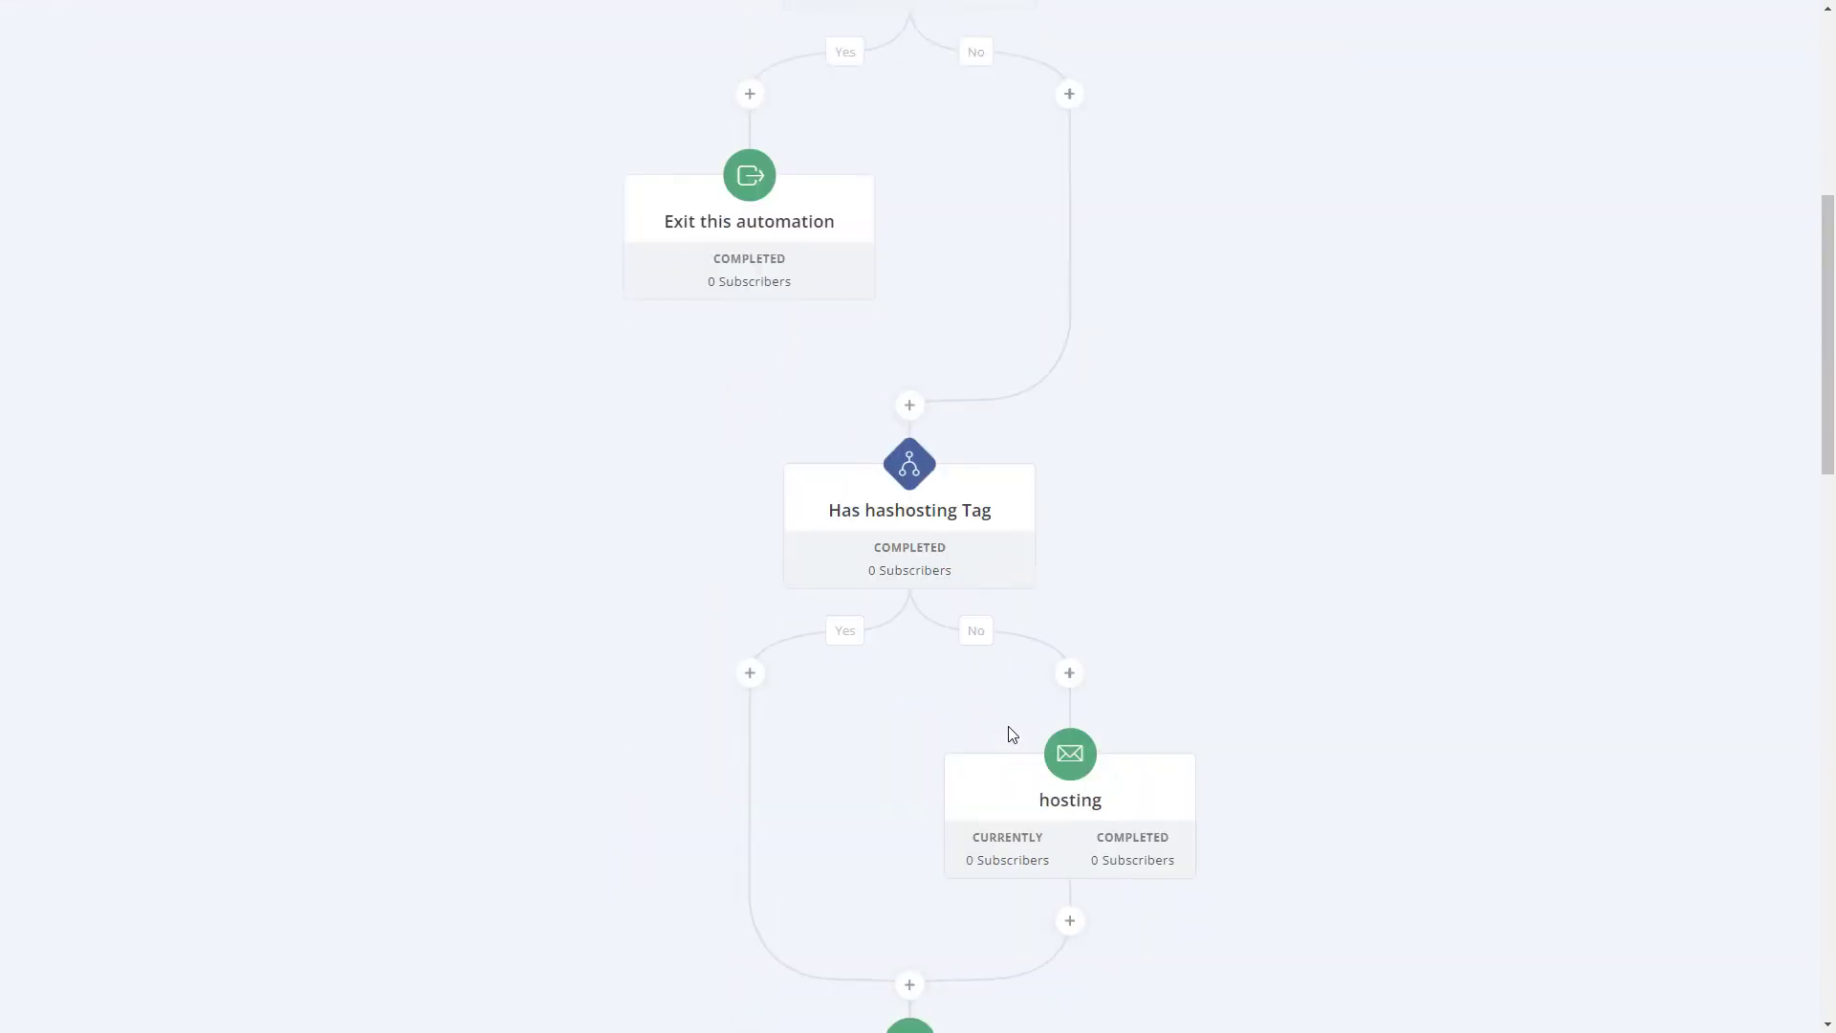
scroll(861, 602, "down", 9)
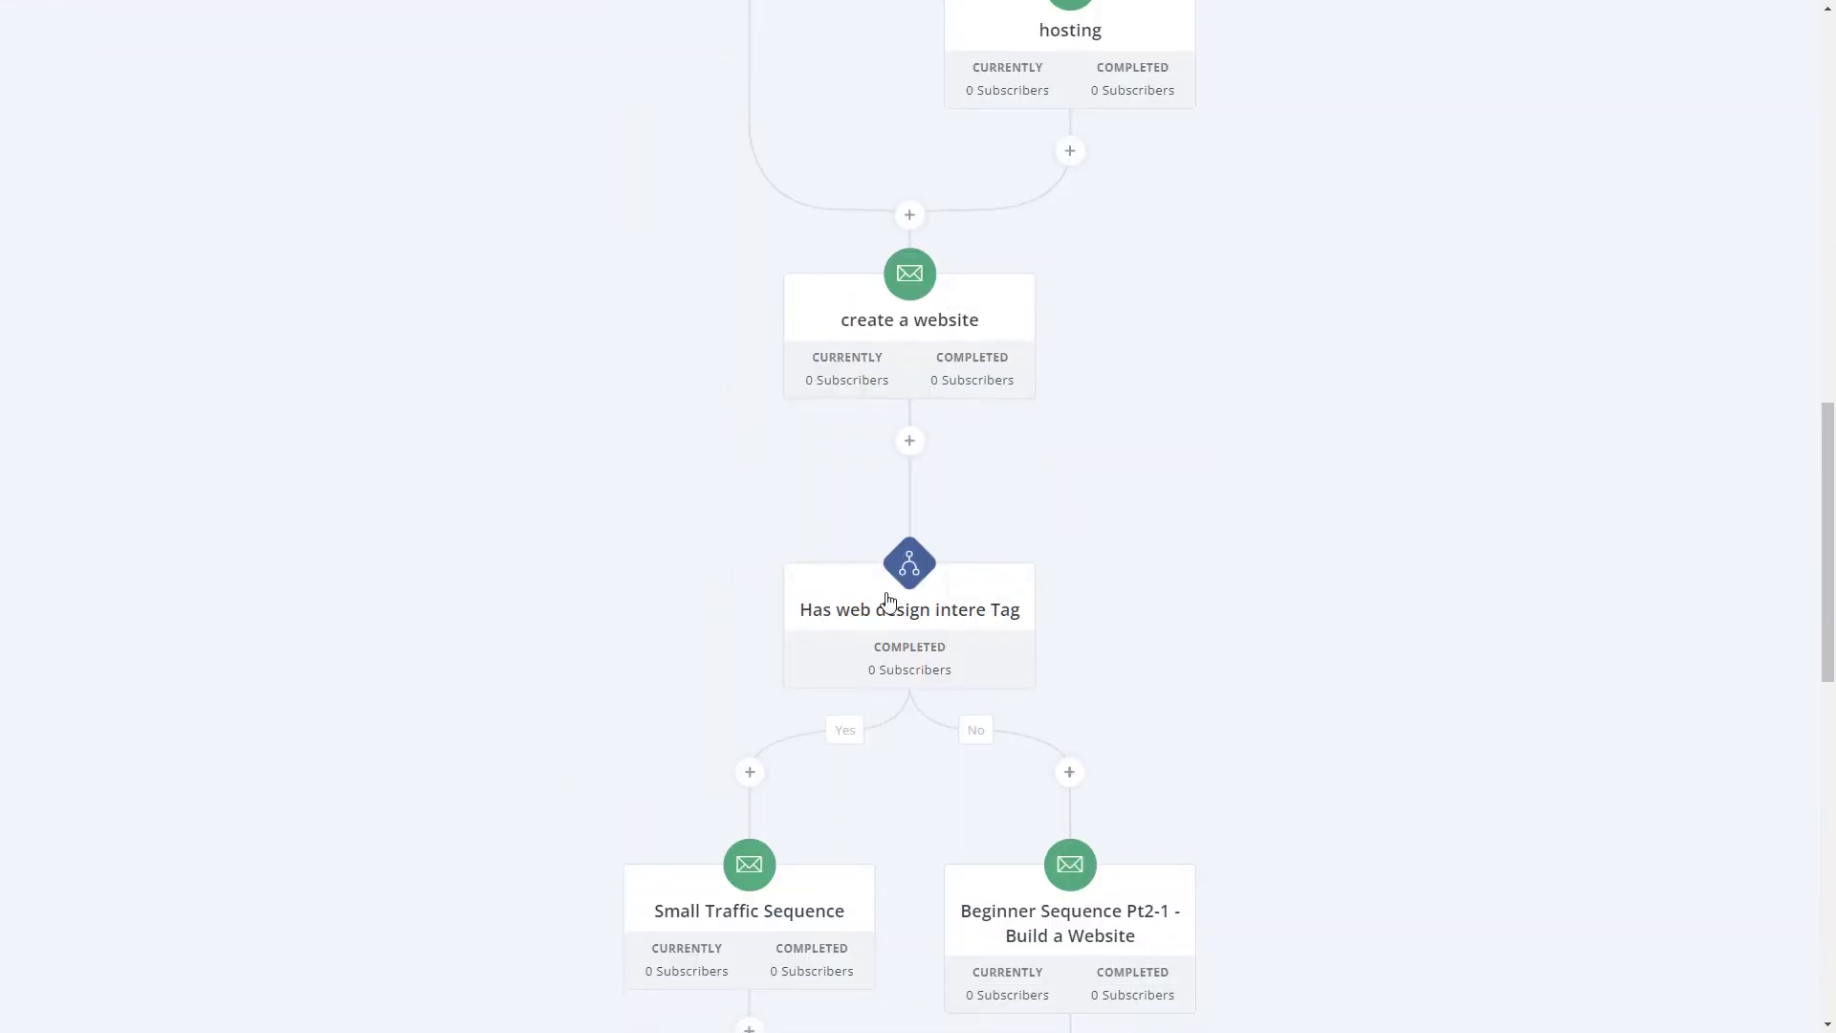
scroll(726, 706, "down", 2)
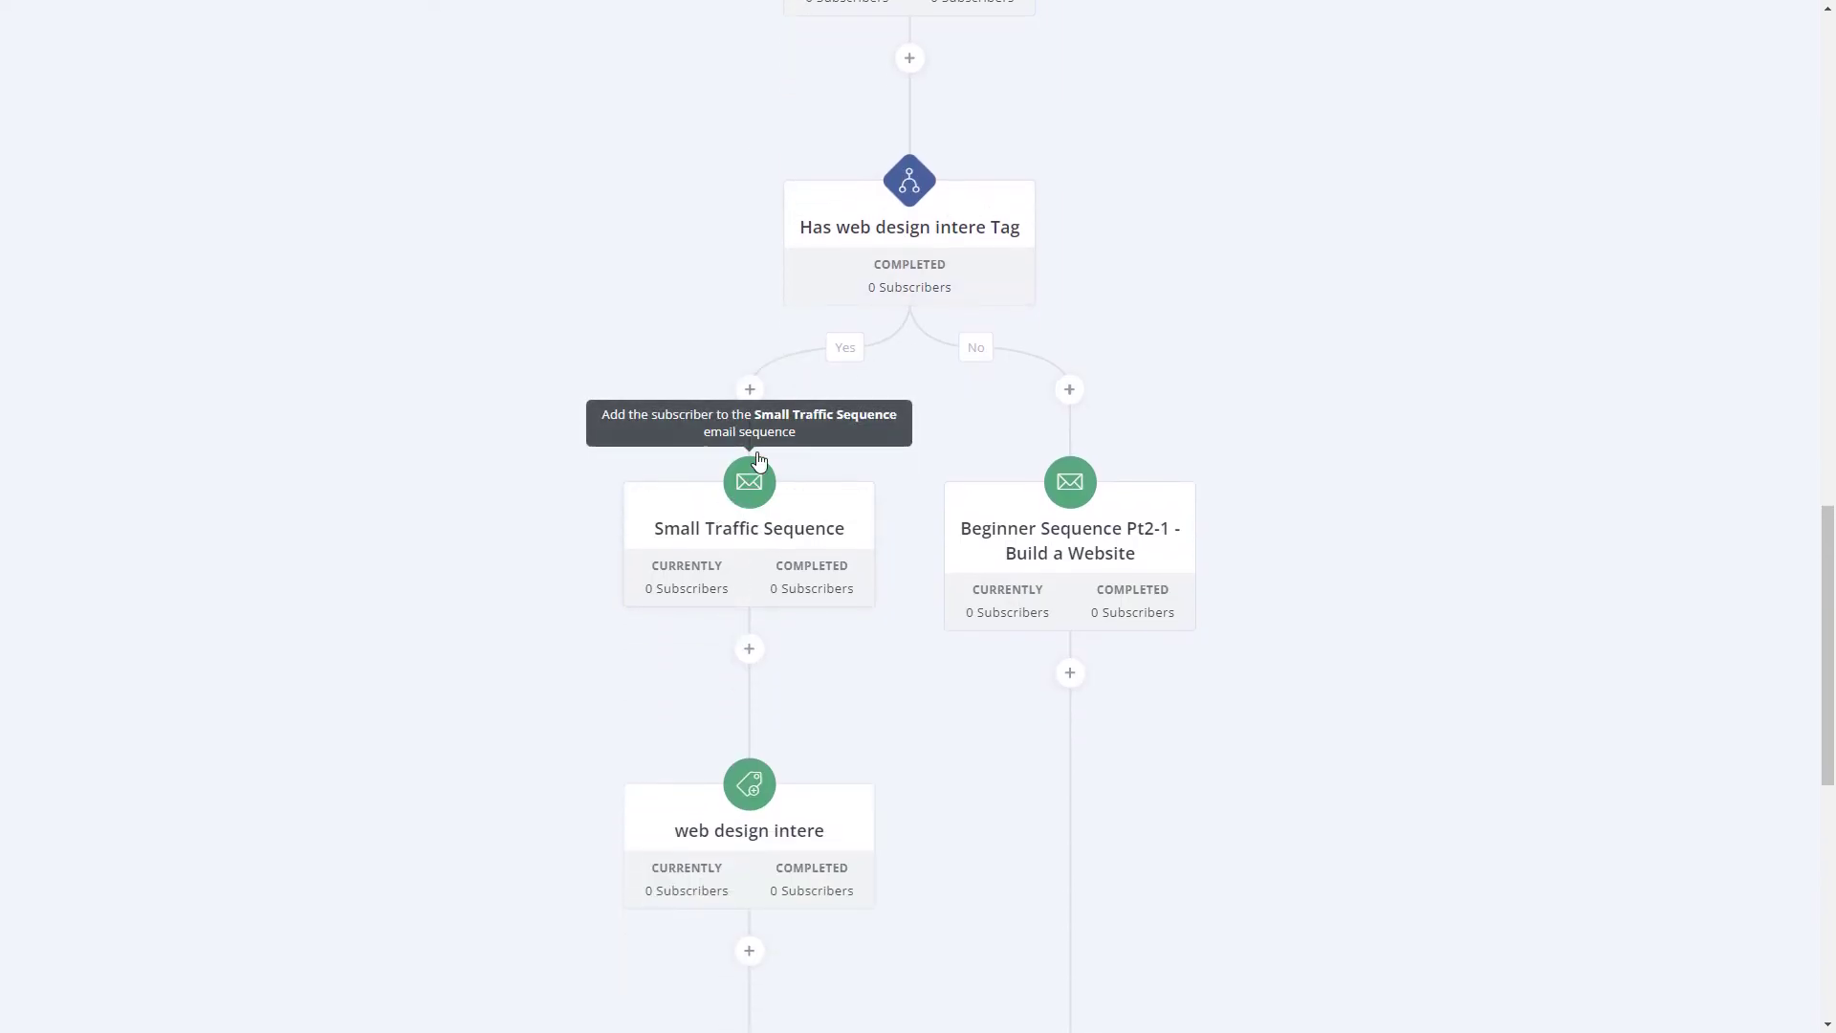
scroll(758, 400, "down", 1)
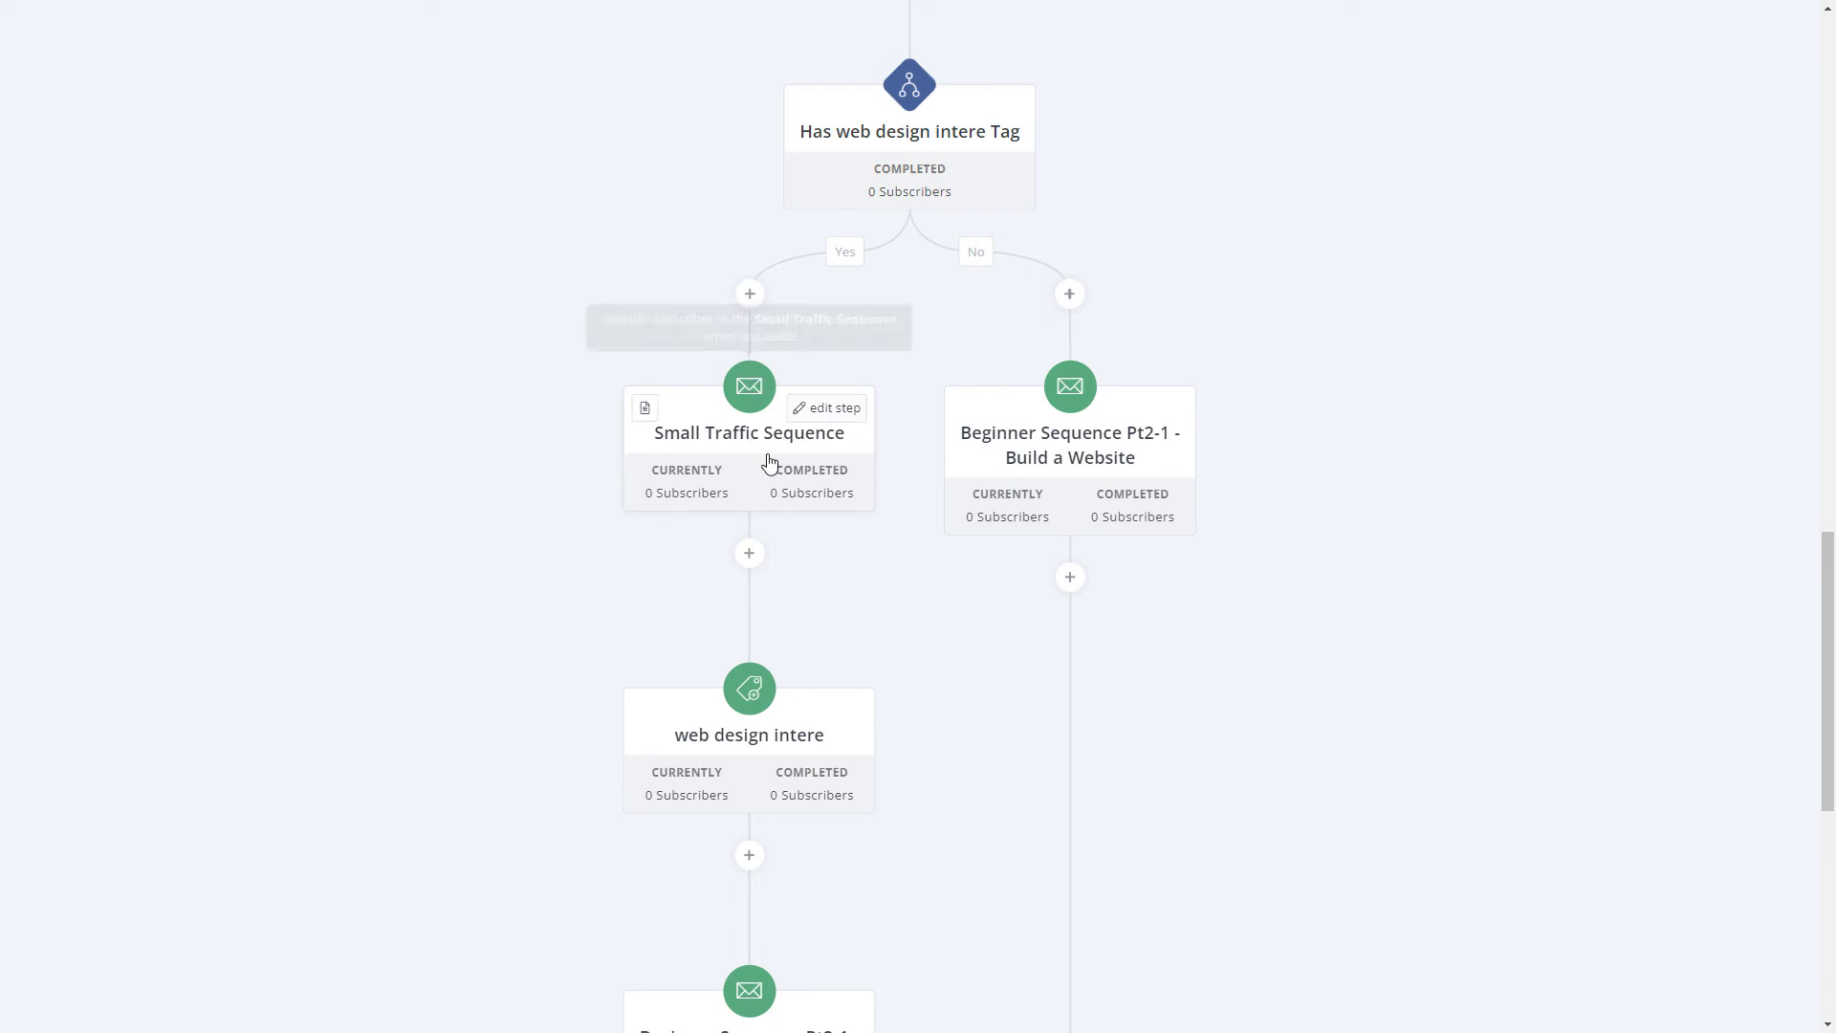
scroll(750, 703, "down", 3)
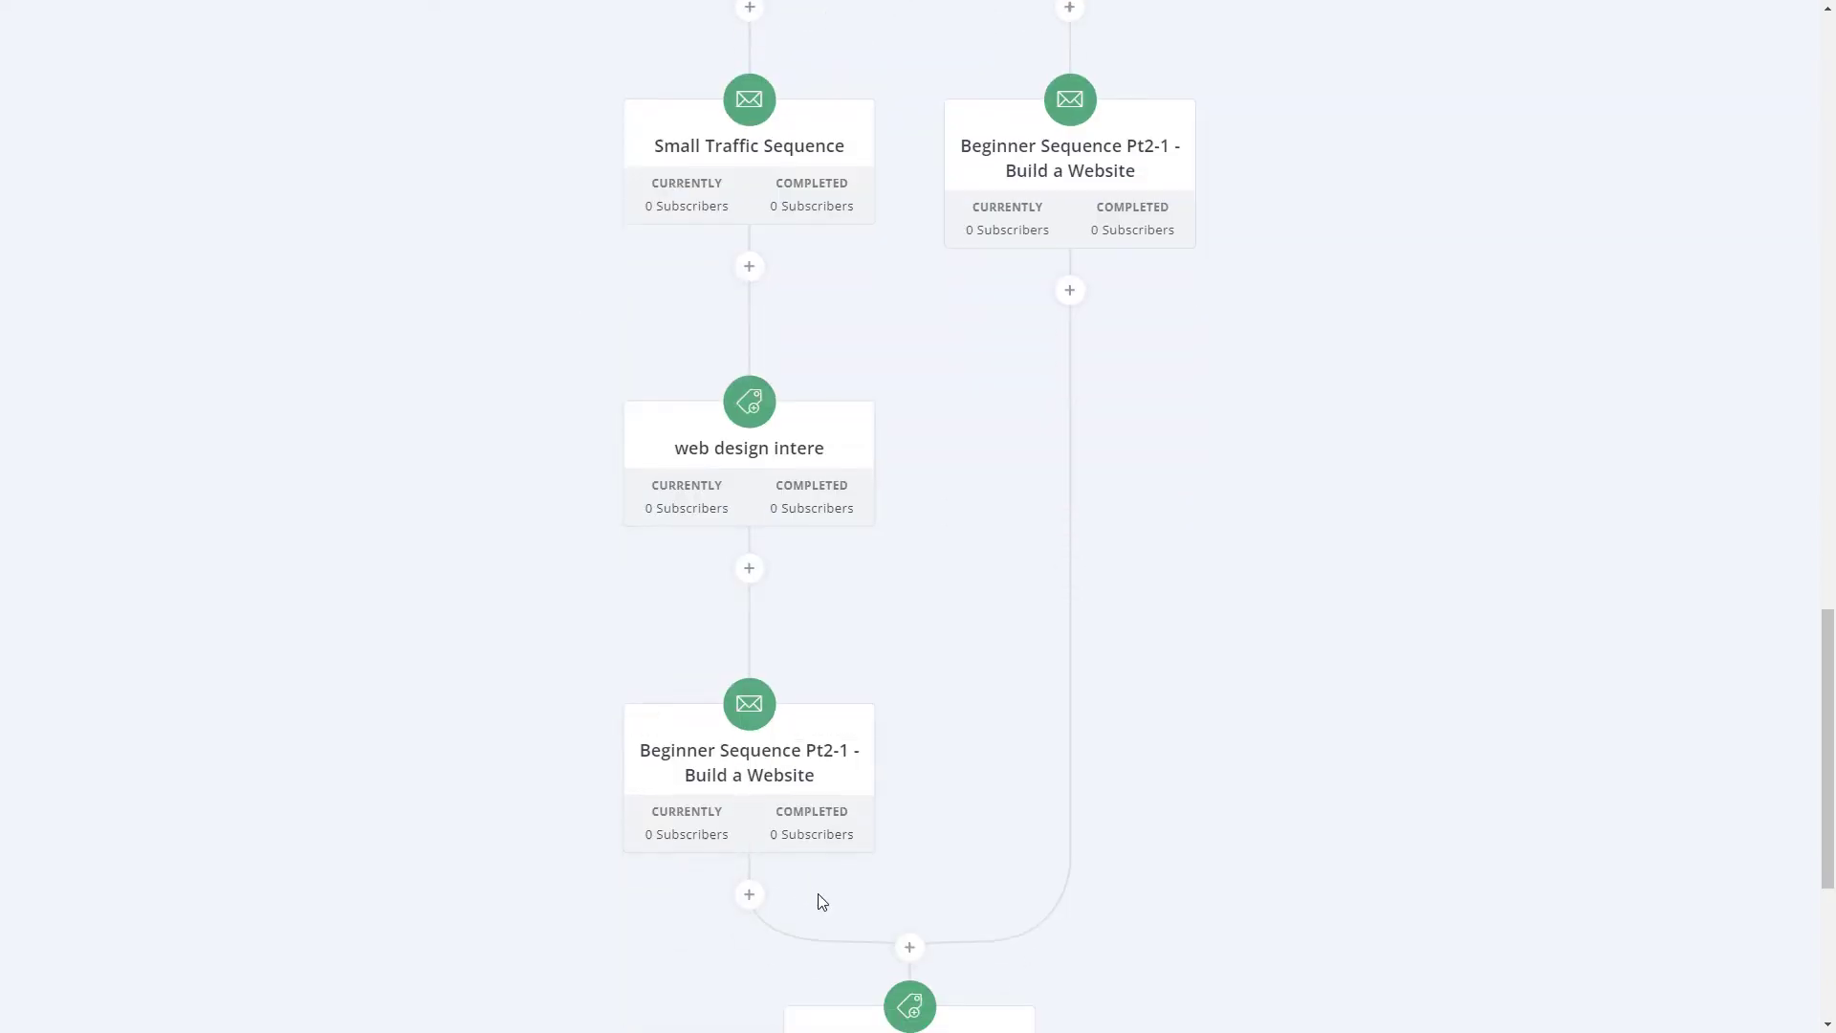
scroll(870, 581, "up", 2)
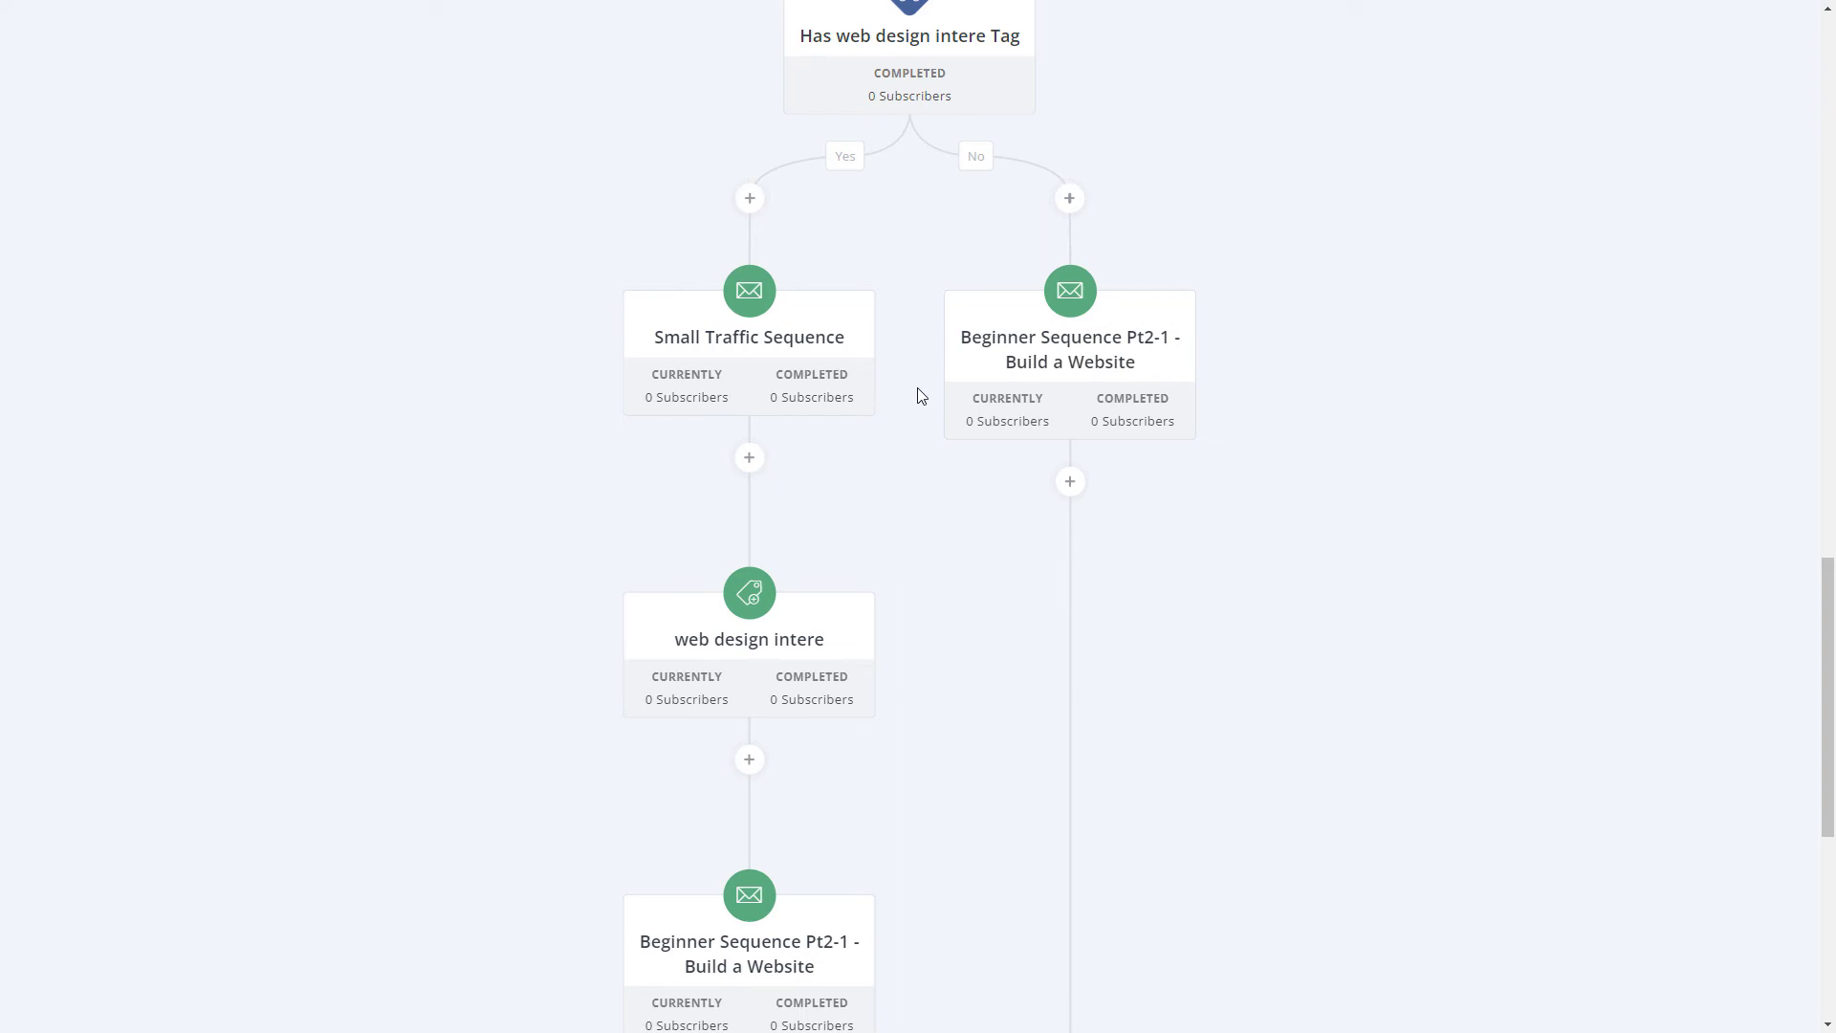
scroll(1077, 484, "down", 2)
scroll(1077, 463, "up", 2)
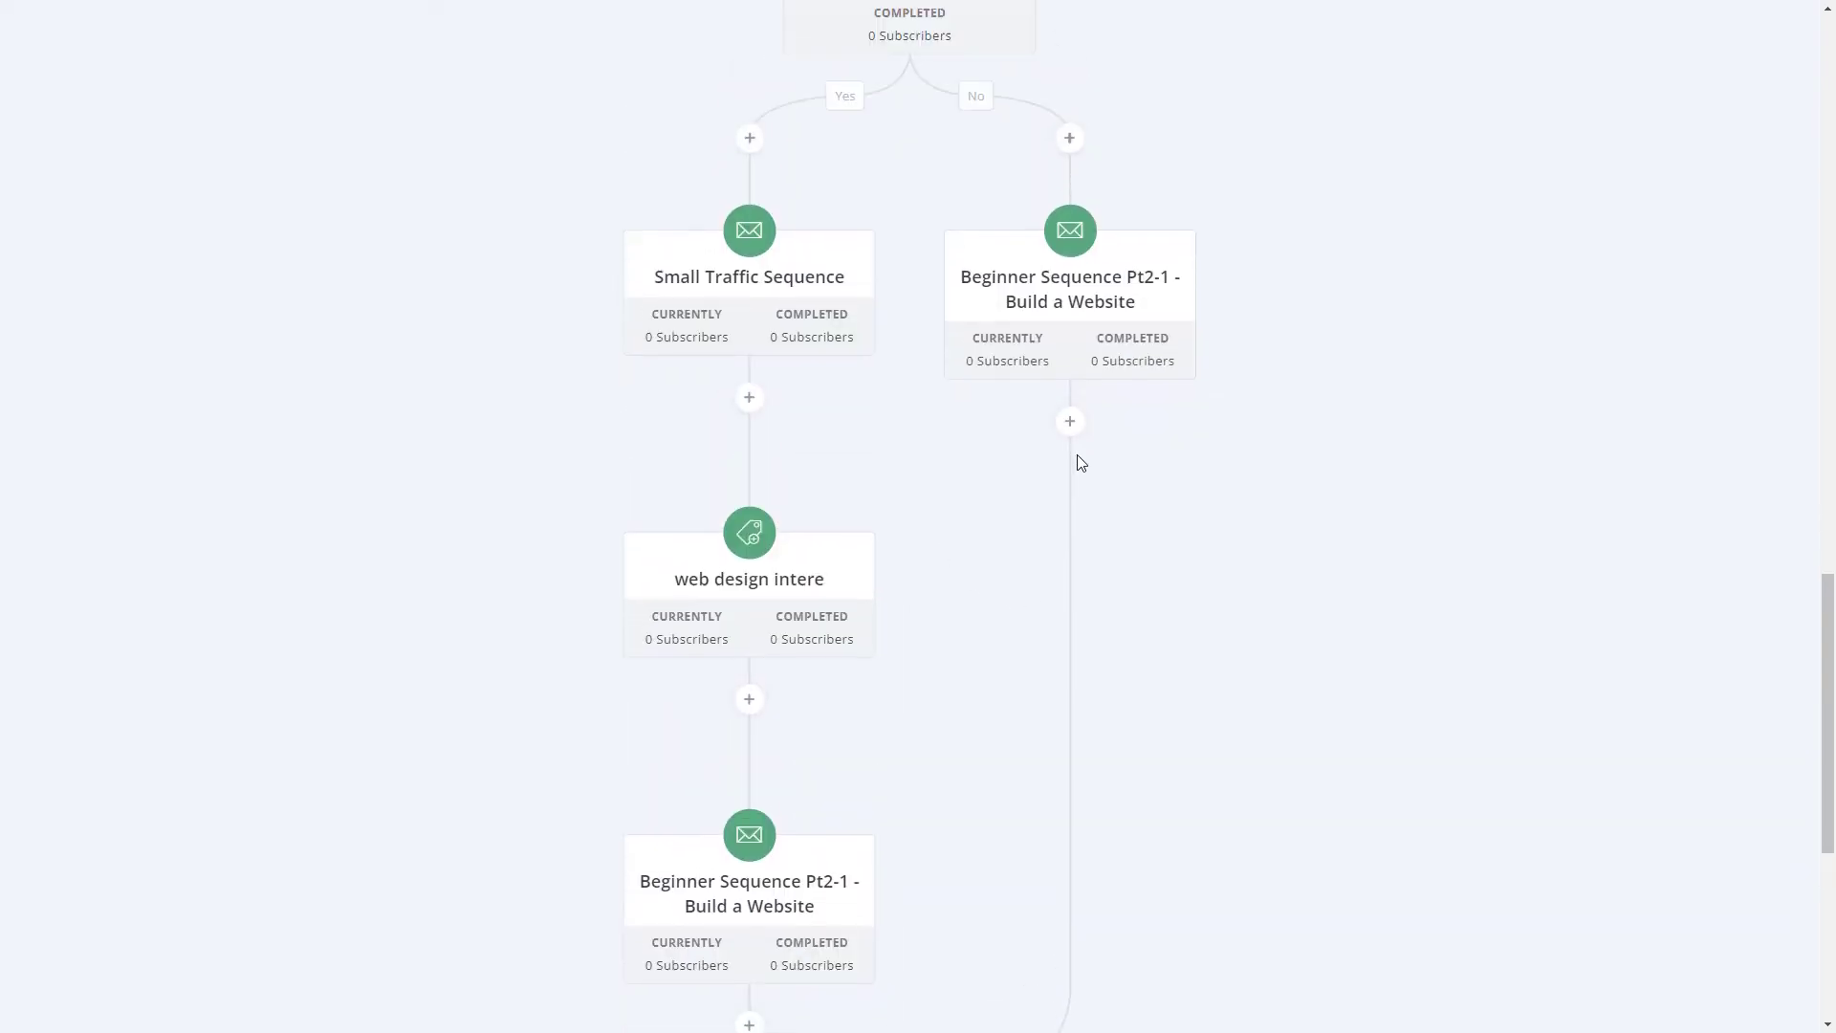
- View the delay options, including delay until a custom date, for an action after the No branch's sequence without adding one
left_click(1073, 490)
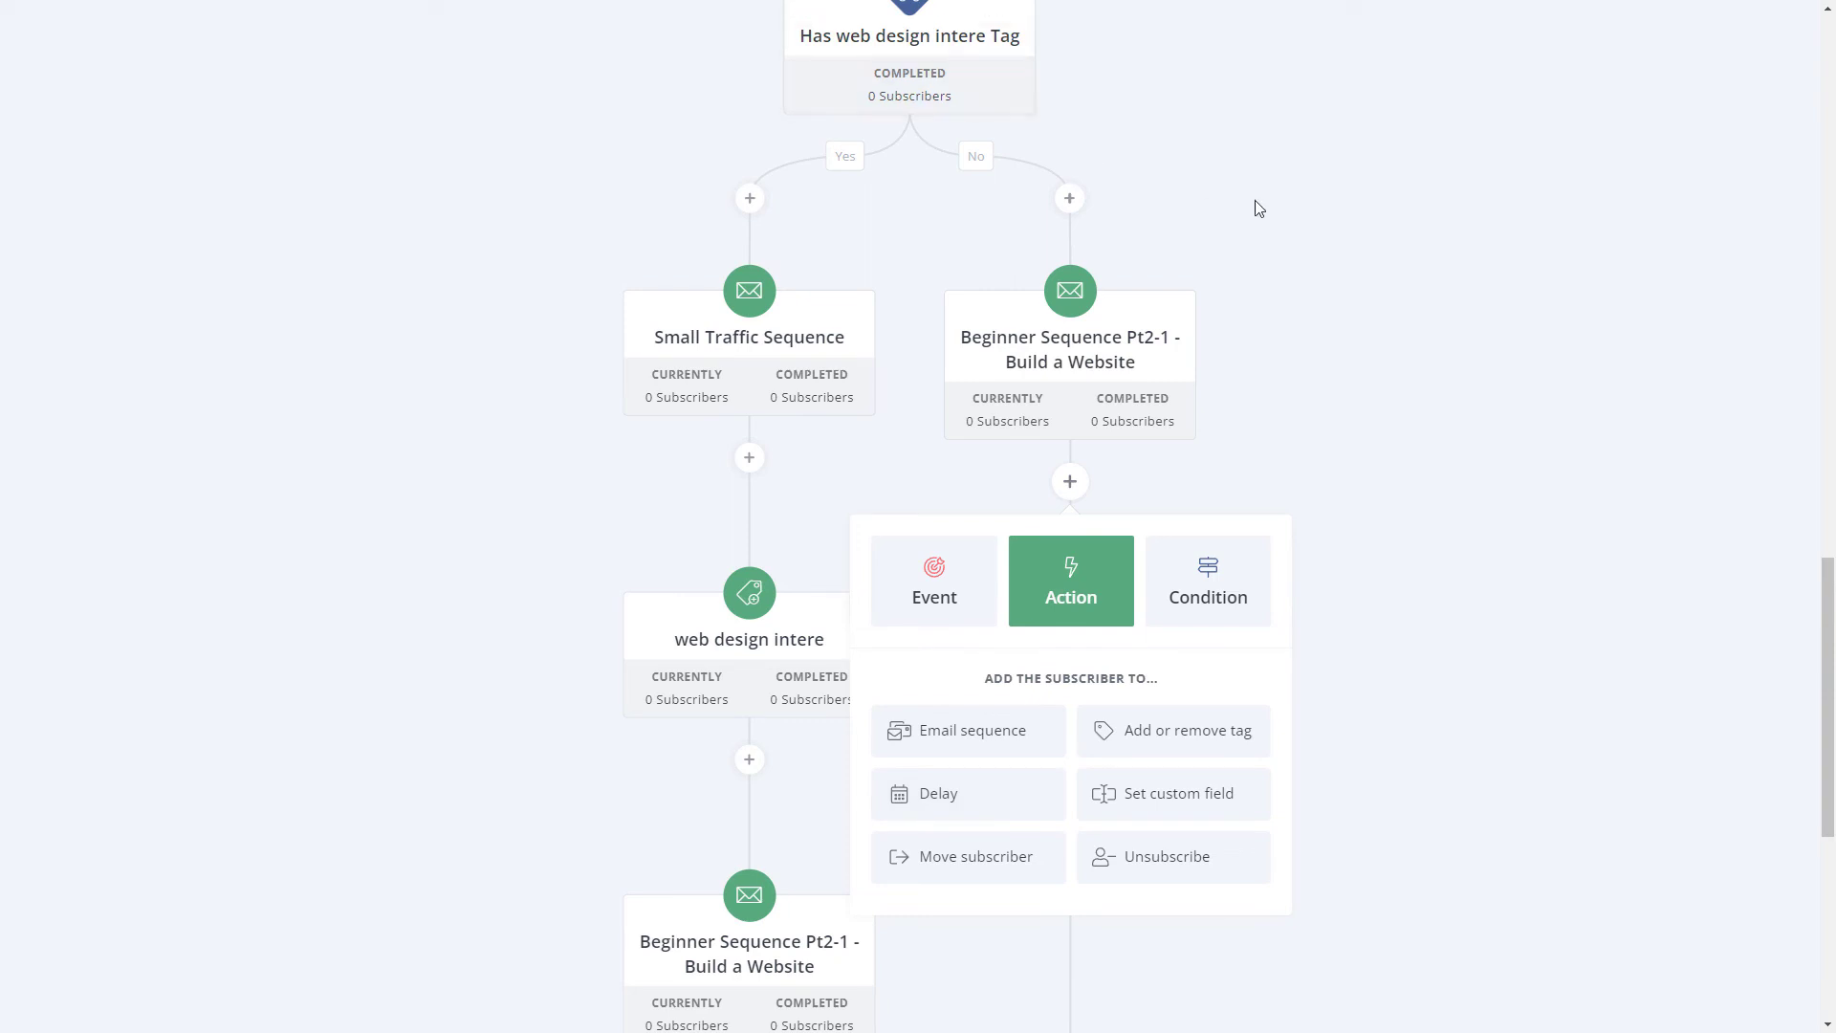
left_click(962, 794)
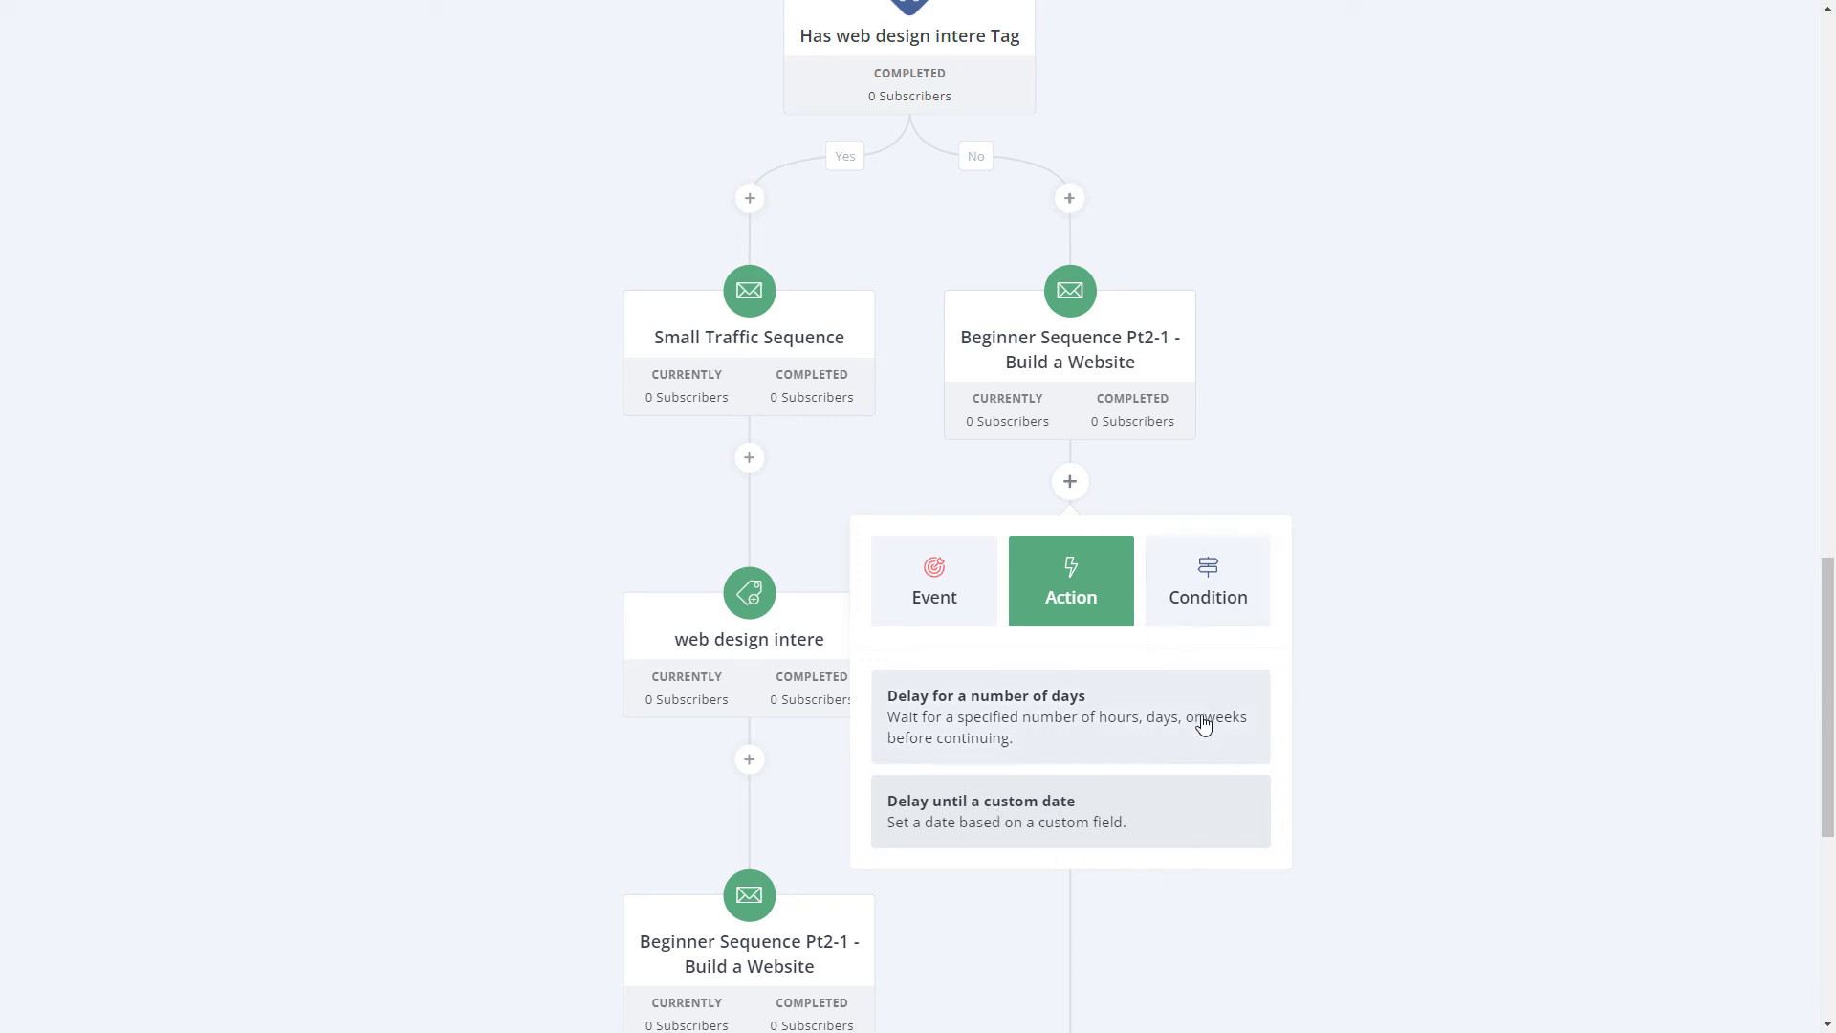
left_click(1071, 842)
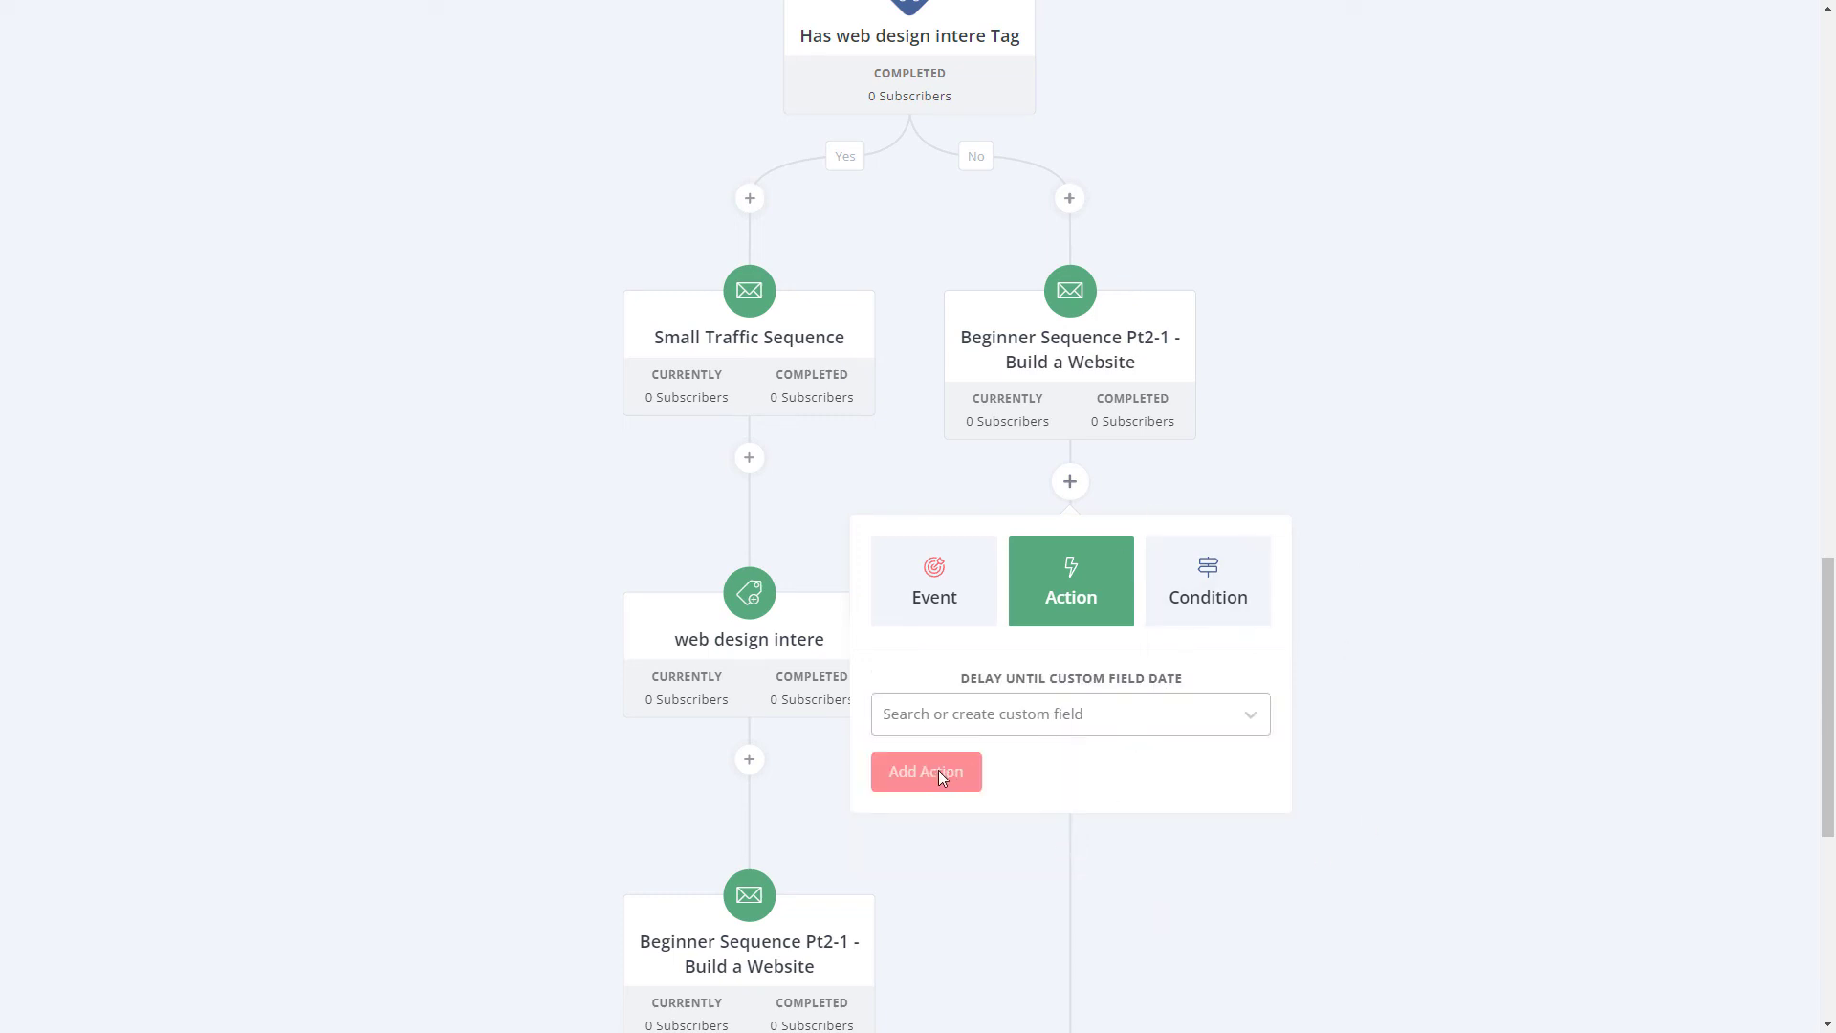
left_click(1411, 661)
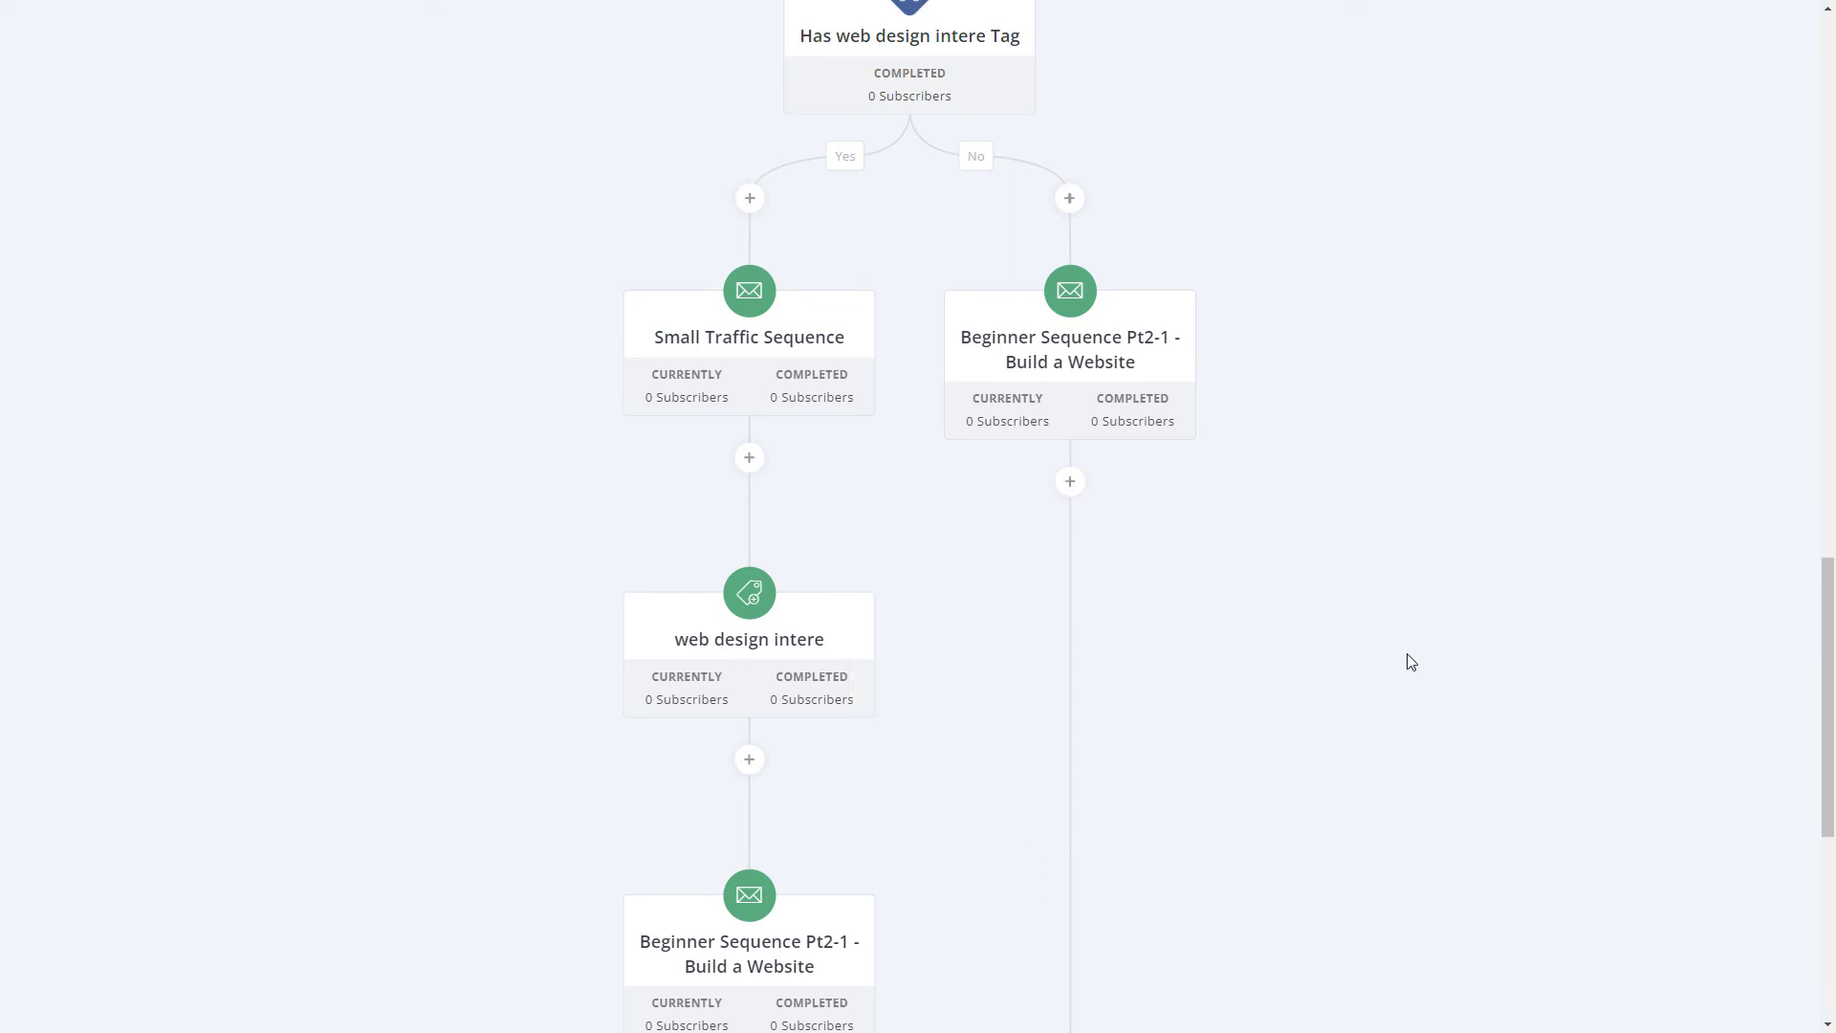
- View the condition, advanced filter, event and action options below the No branch's Beginner Sequence Pt2-1 without adding a step
left_click(1077, 486)
left_click(1207, 586)
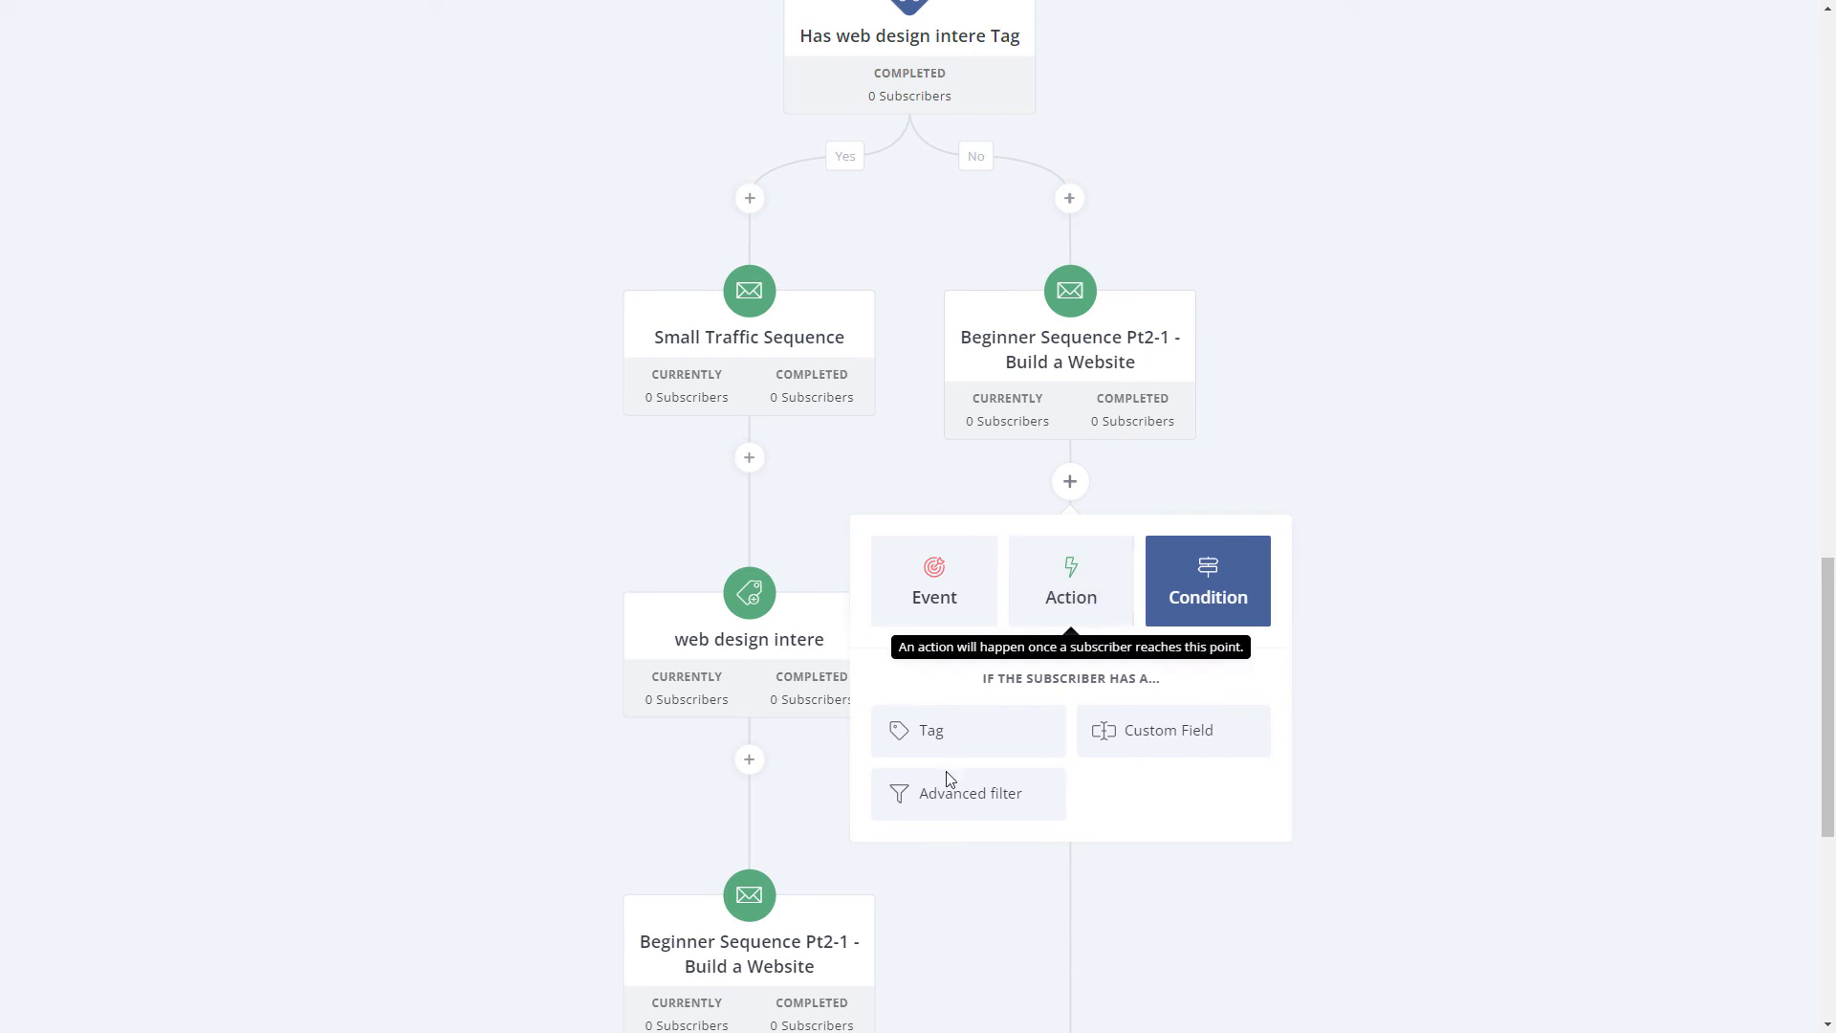
left_click(989, 805)
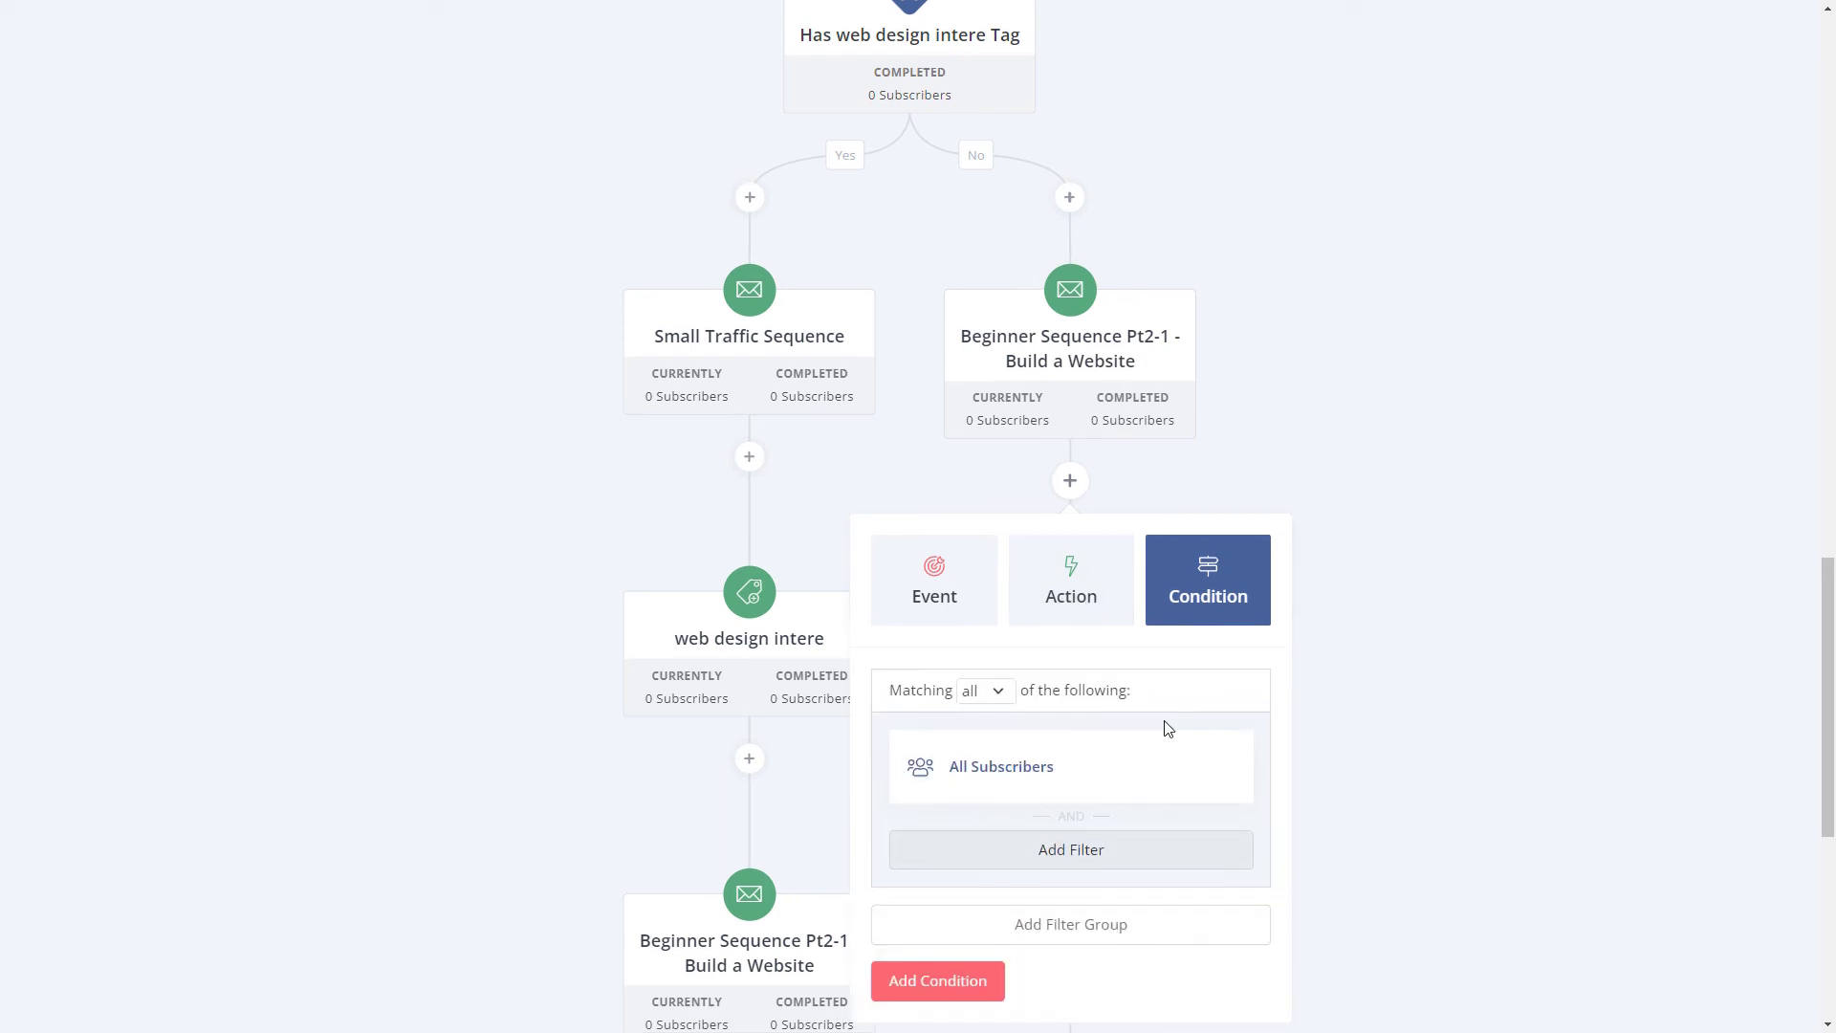
scroll(1043, 516, "down", 2)
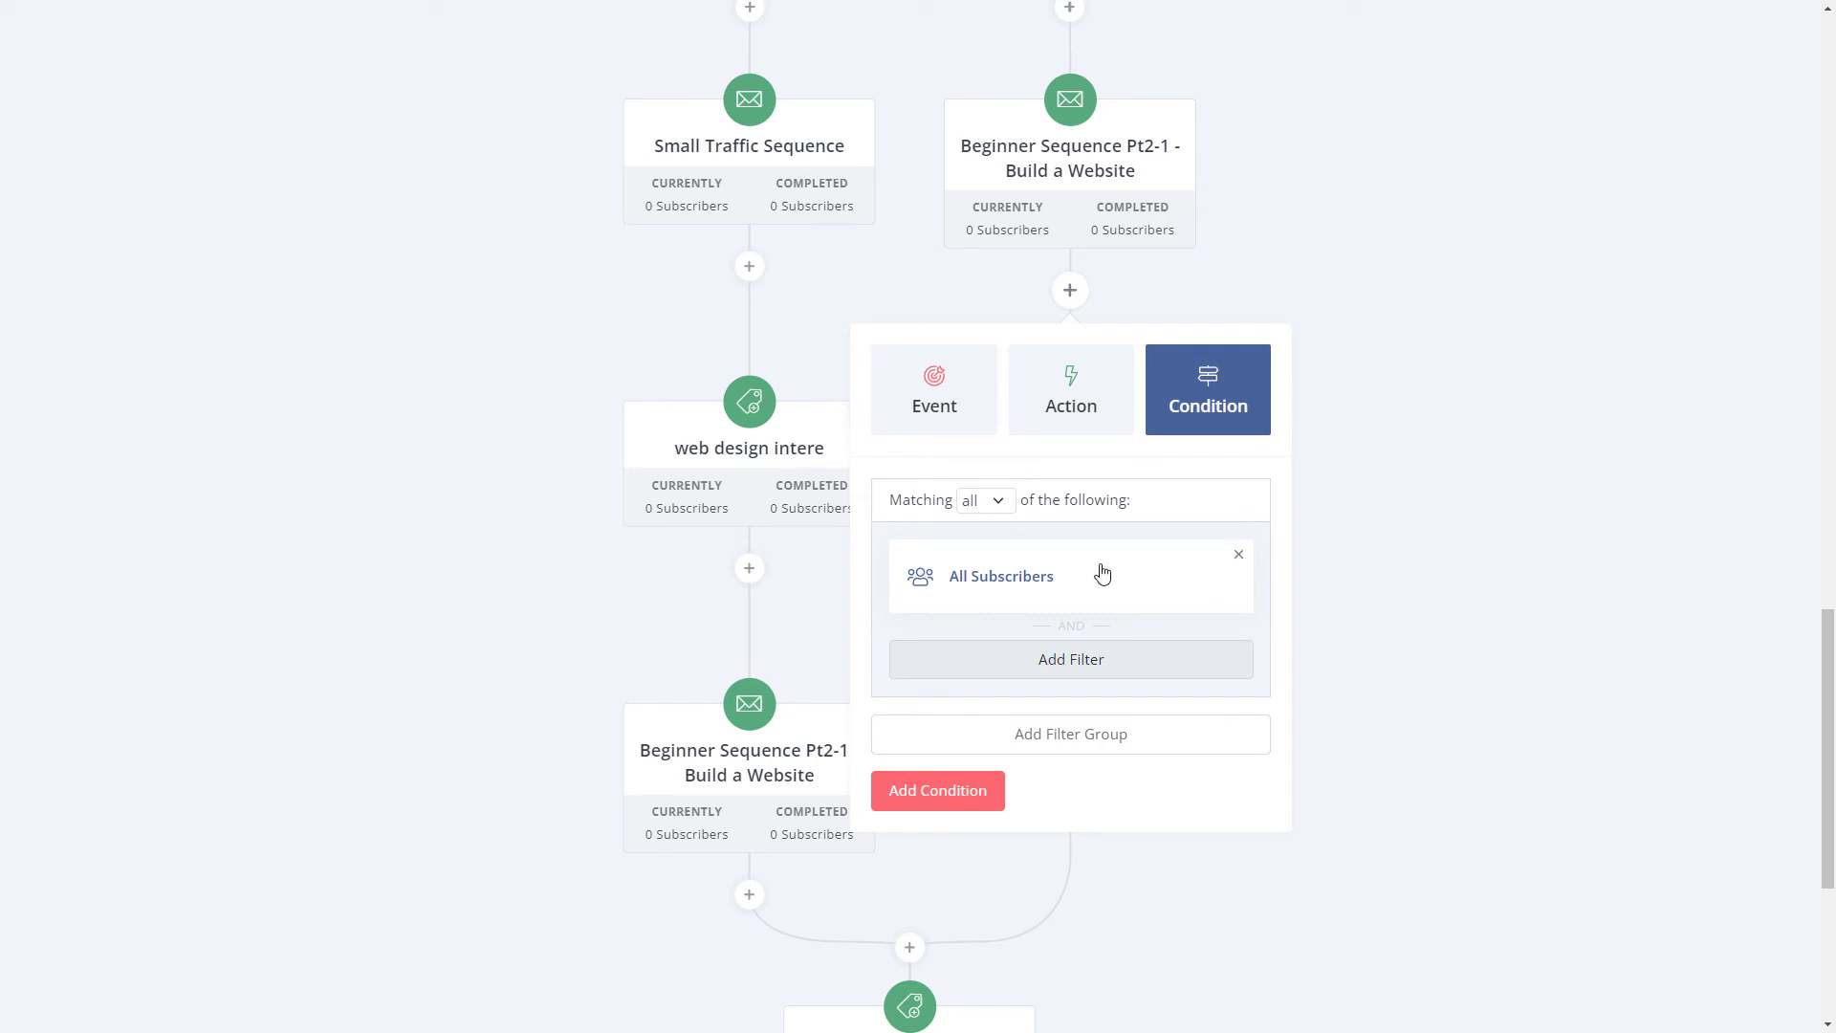
left_click(934, 392)
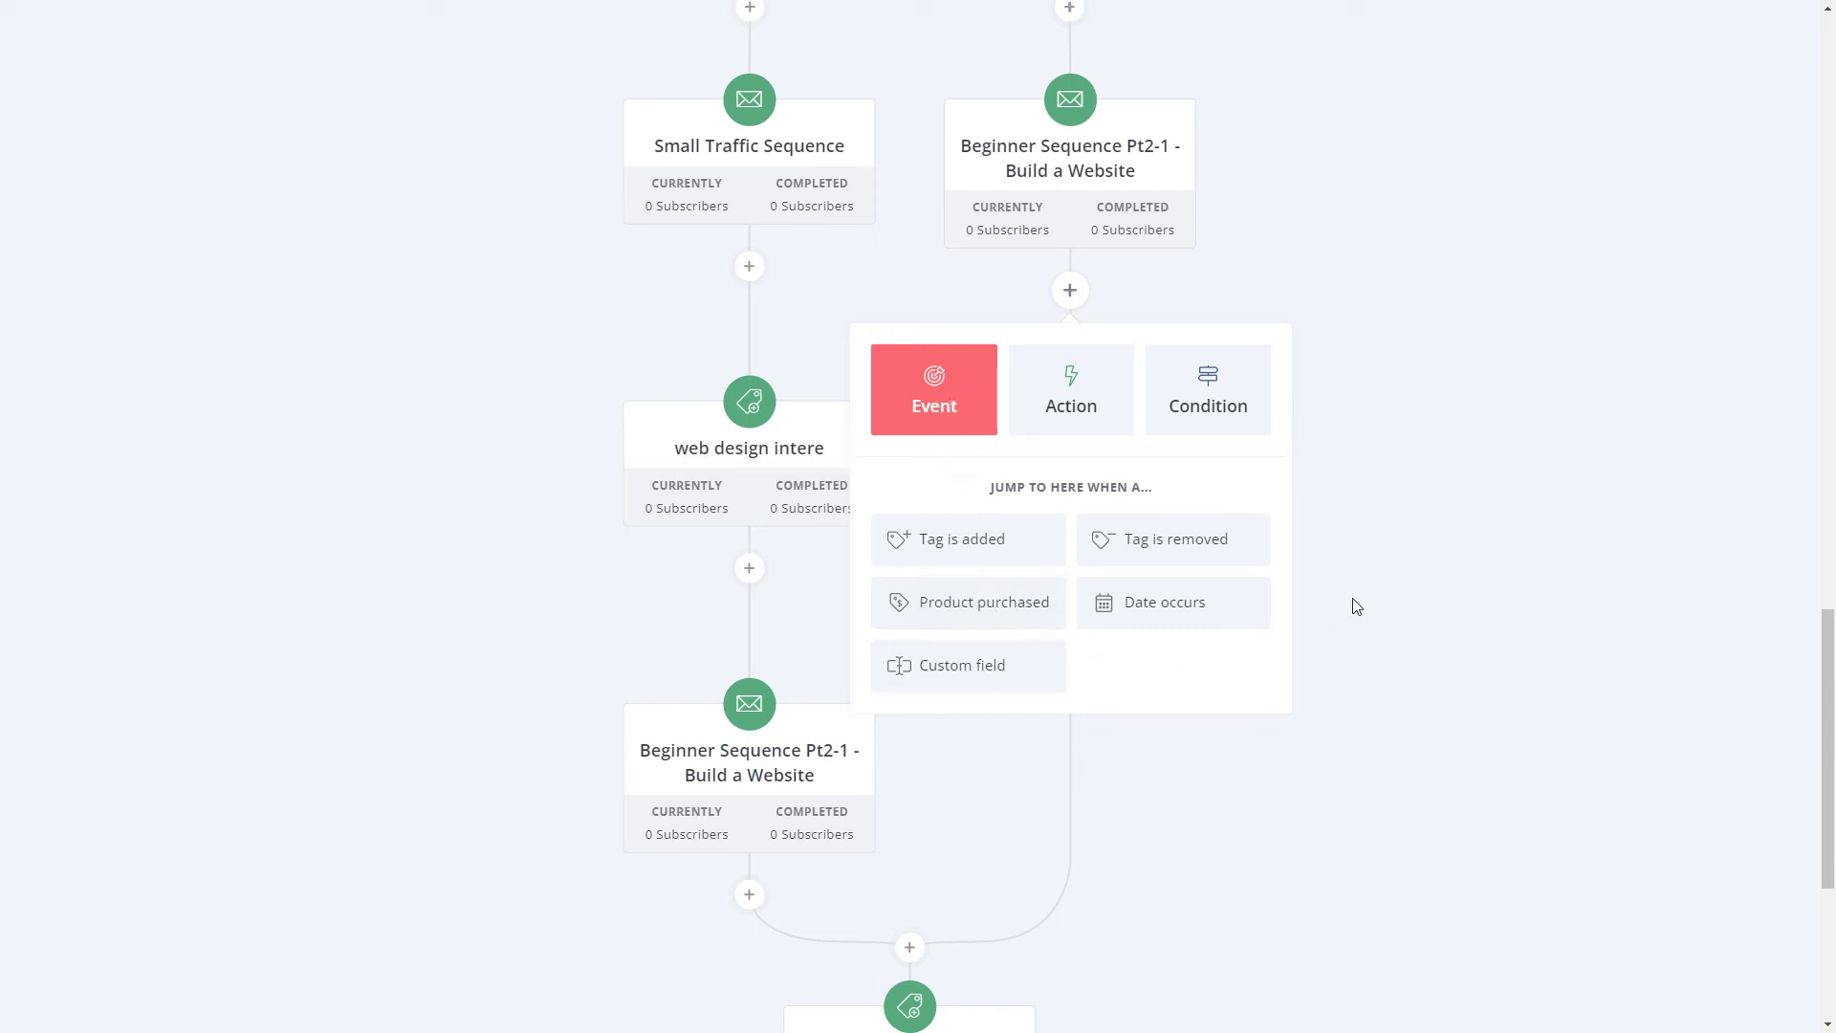
left_click(1407, 603)
left_click(1071, 289)
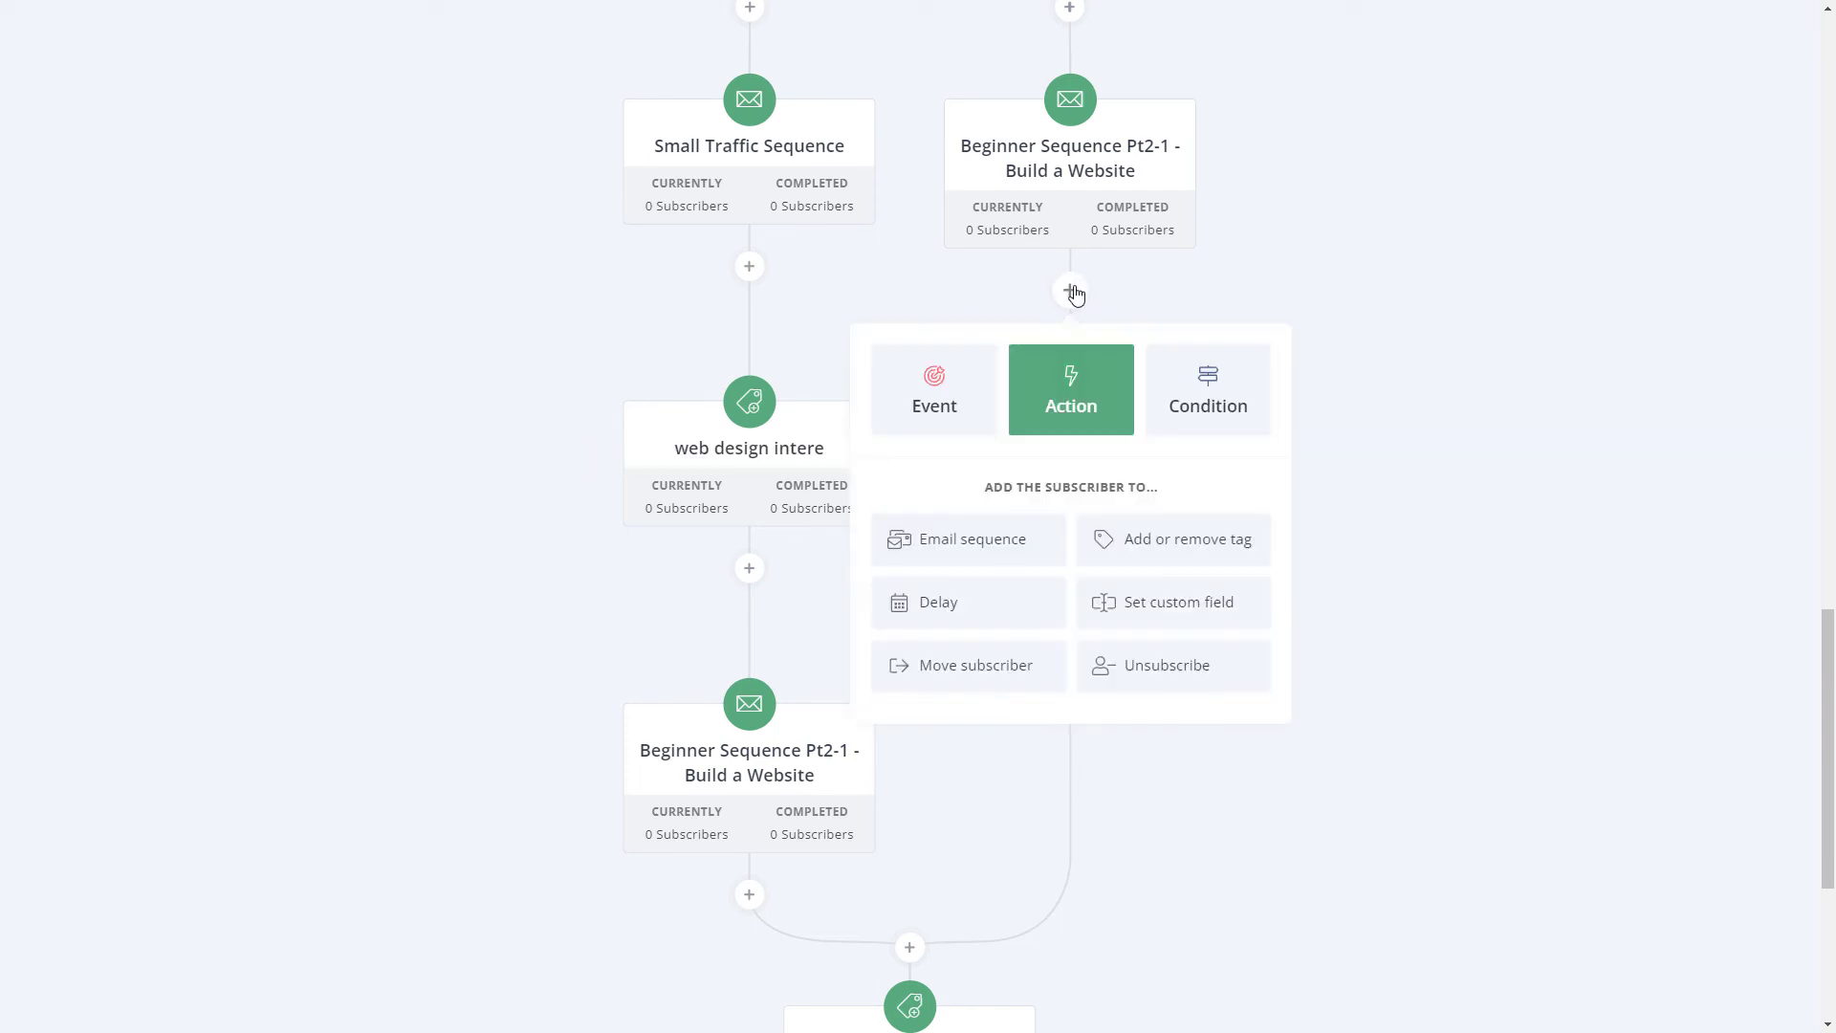
left_click(1274, 277)
- Review the flow from the hosting sequence through "create a website" to both branches of the "web design intere" condition
scroll(1075, 606, "up", 15)
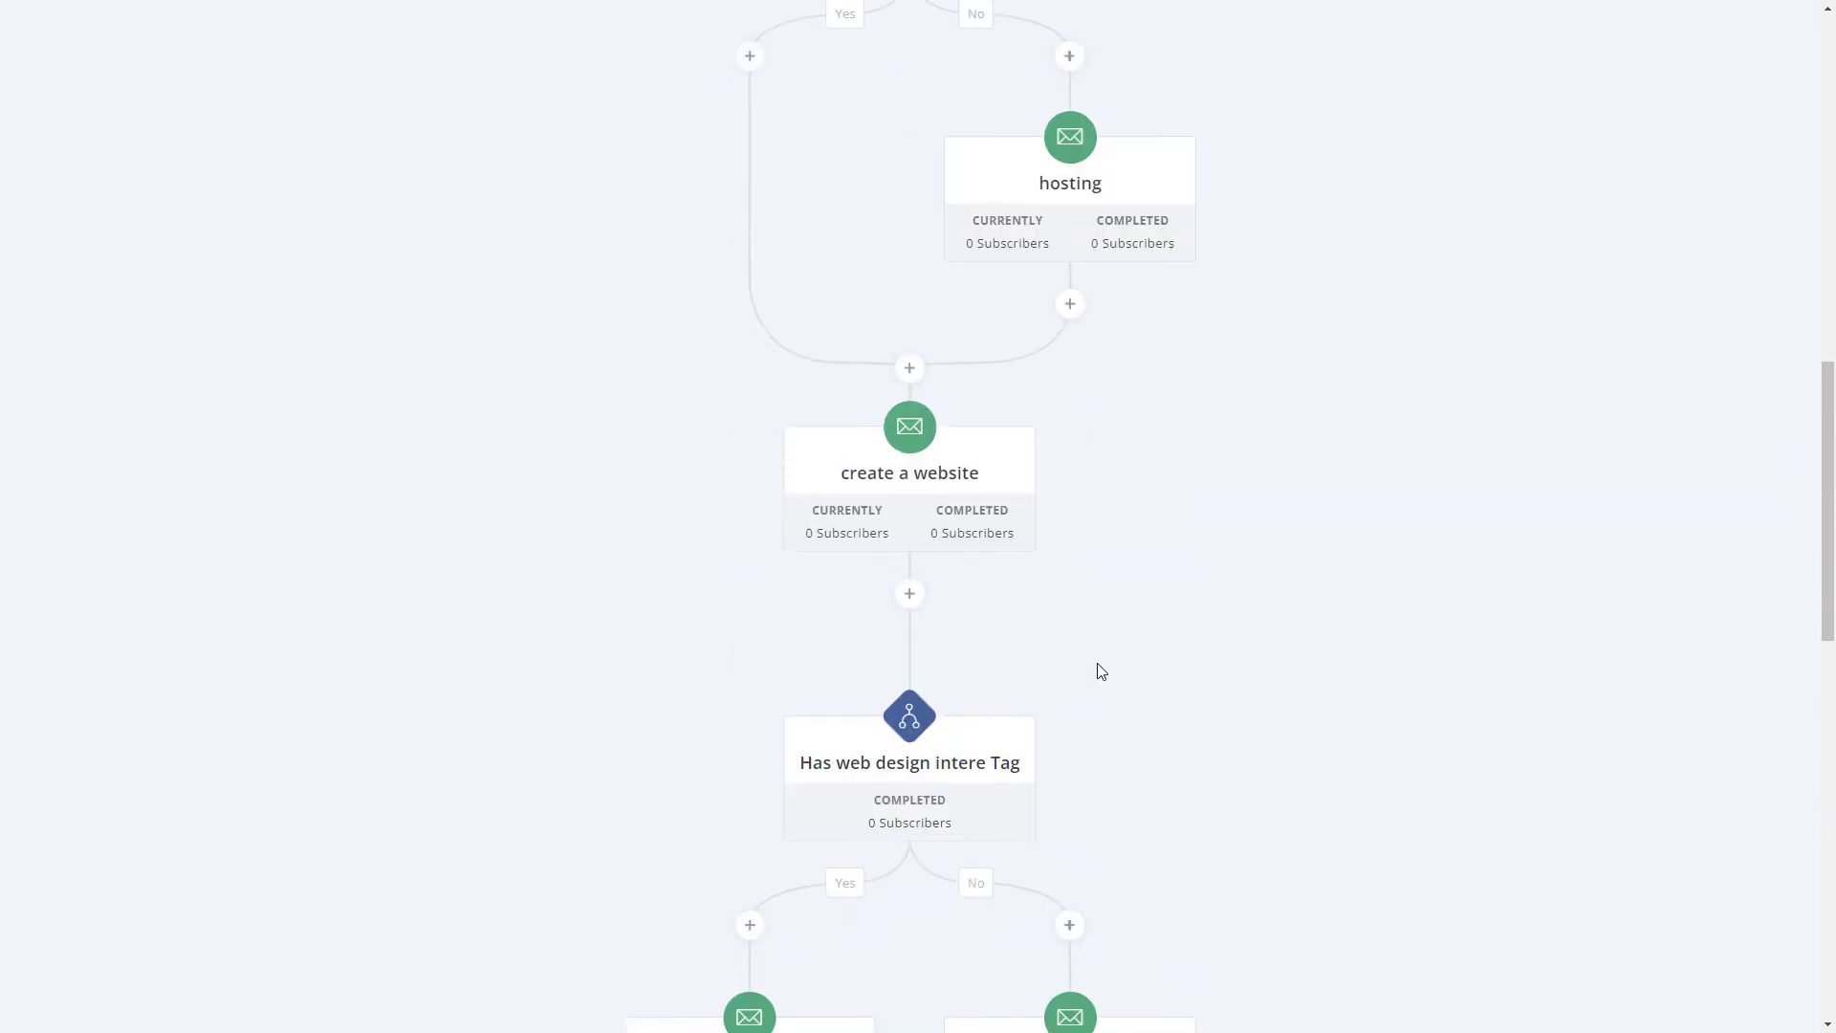
mouse_move(1106, 330)
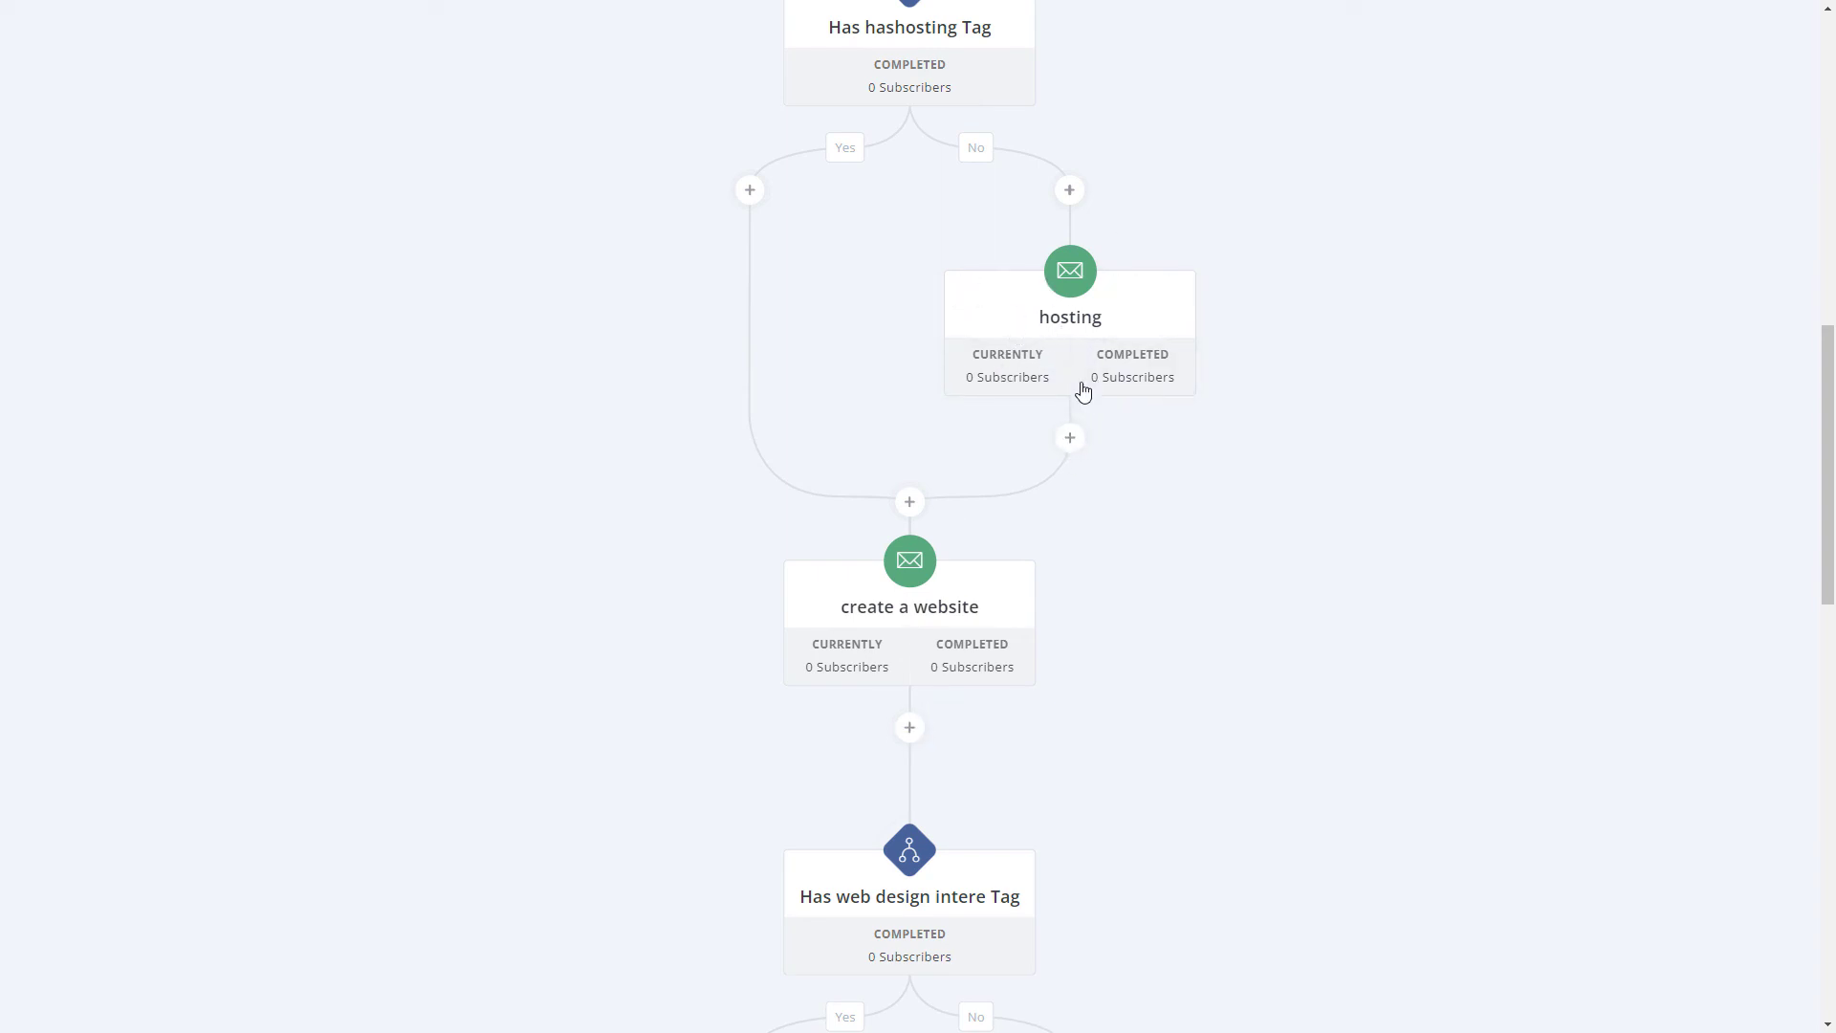
scroll(1046, 607, "down", 5)
scroll(1095, 576, "up", 5)
scroll(1097, 469, "down", 3)
scroll(909, 540, "down", 4)
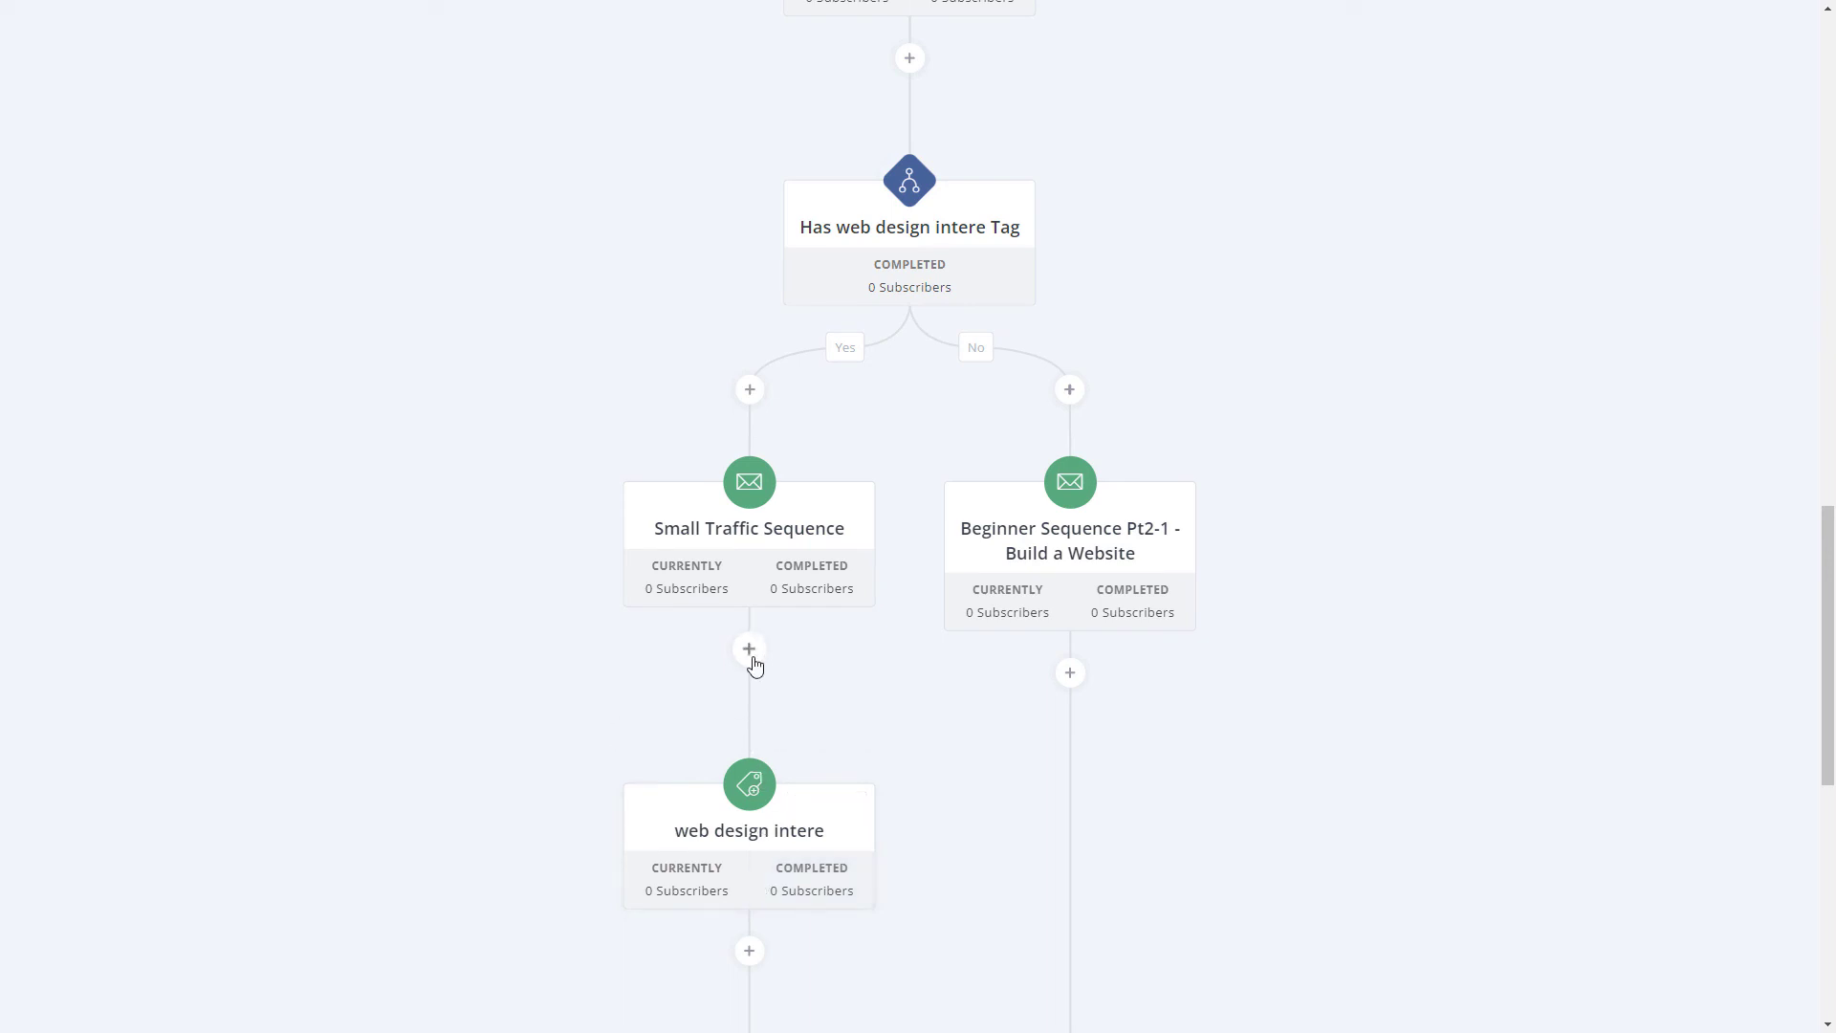
scroll(758, 685, "down", 4)
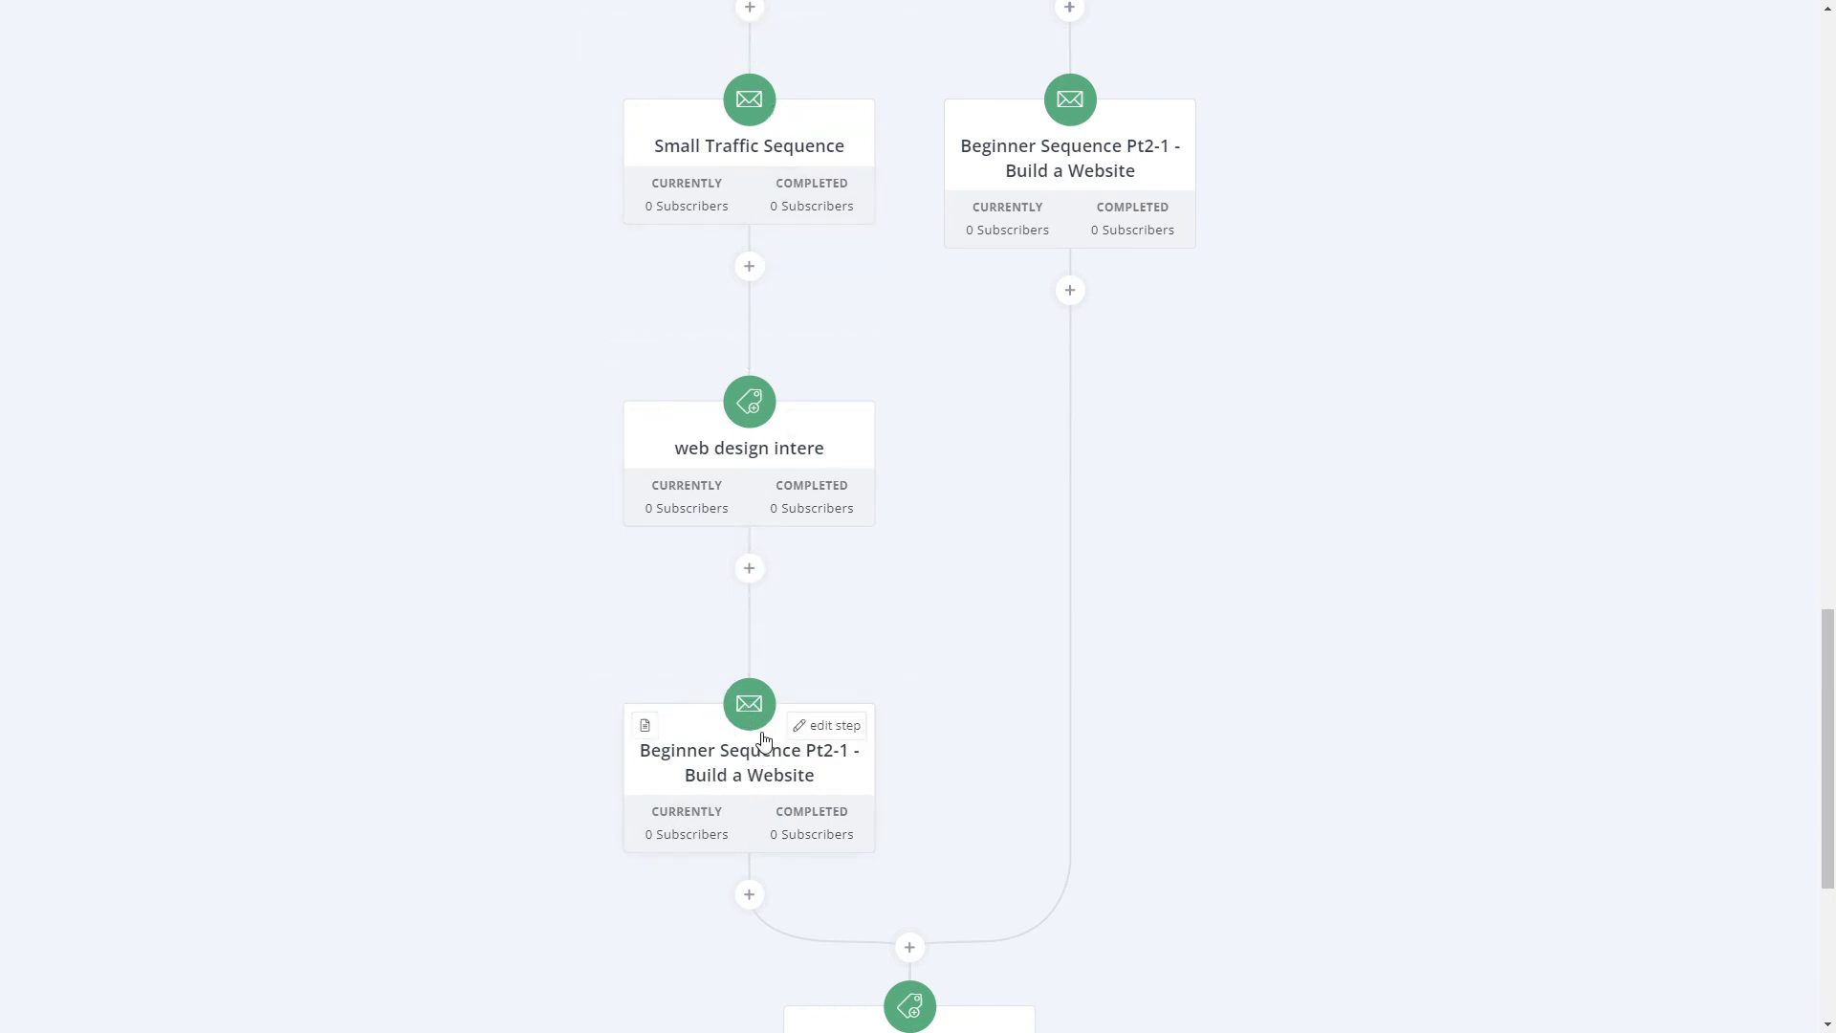
- View the event options after the Small Traffic Sequence and the product purchase event settings after the Yes branch's Beginner Sequence Pt2-1
left_click(749, 268)
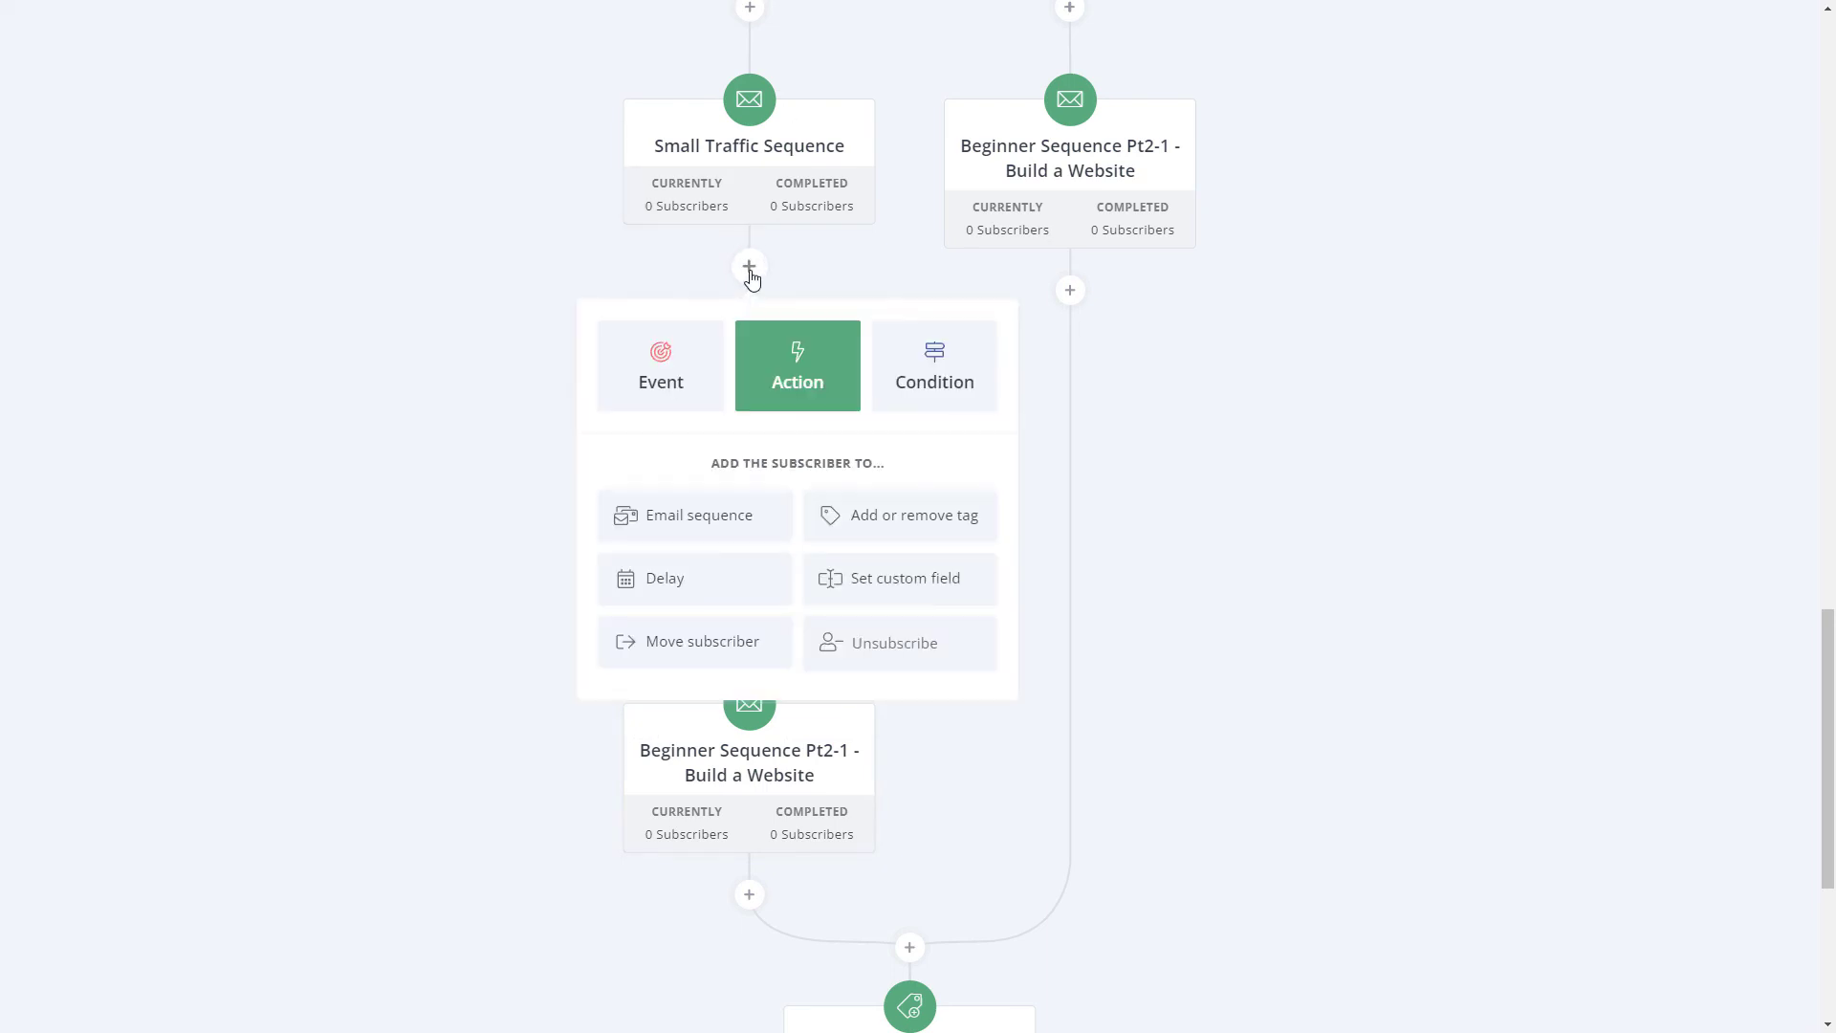
left_click(693, 377)
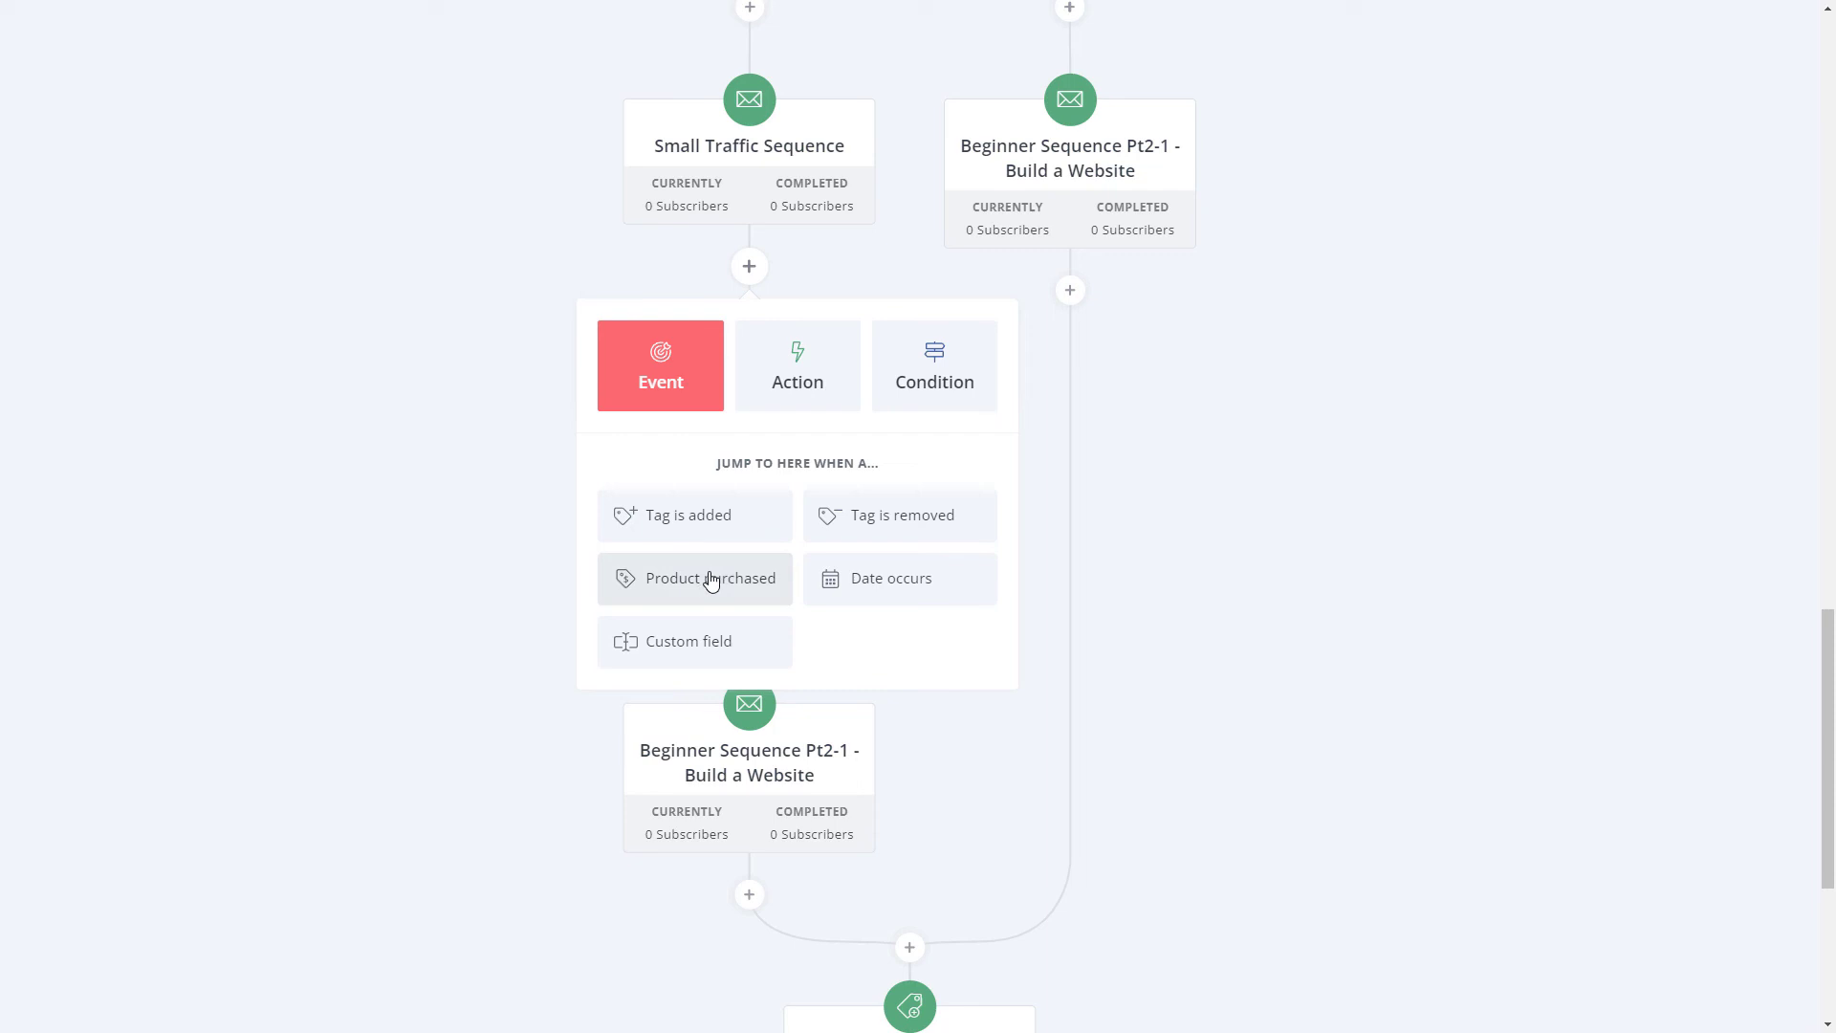
left_click(1241, 619)
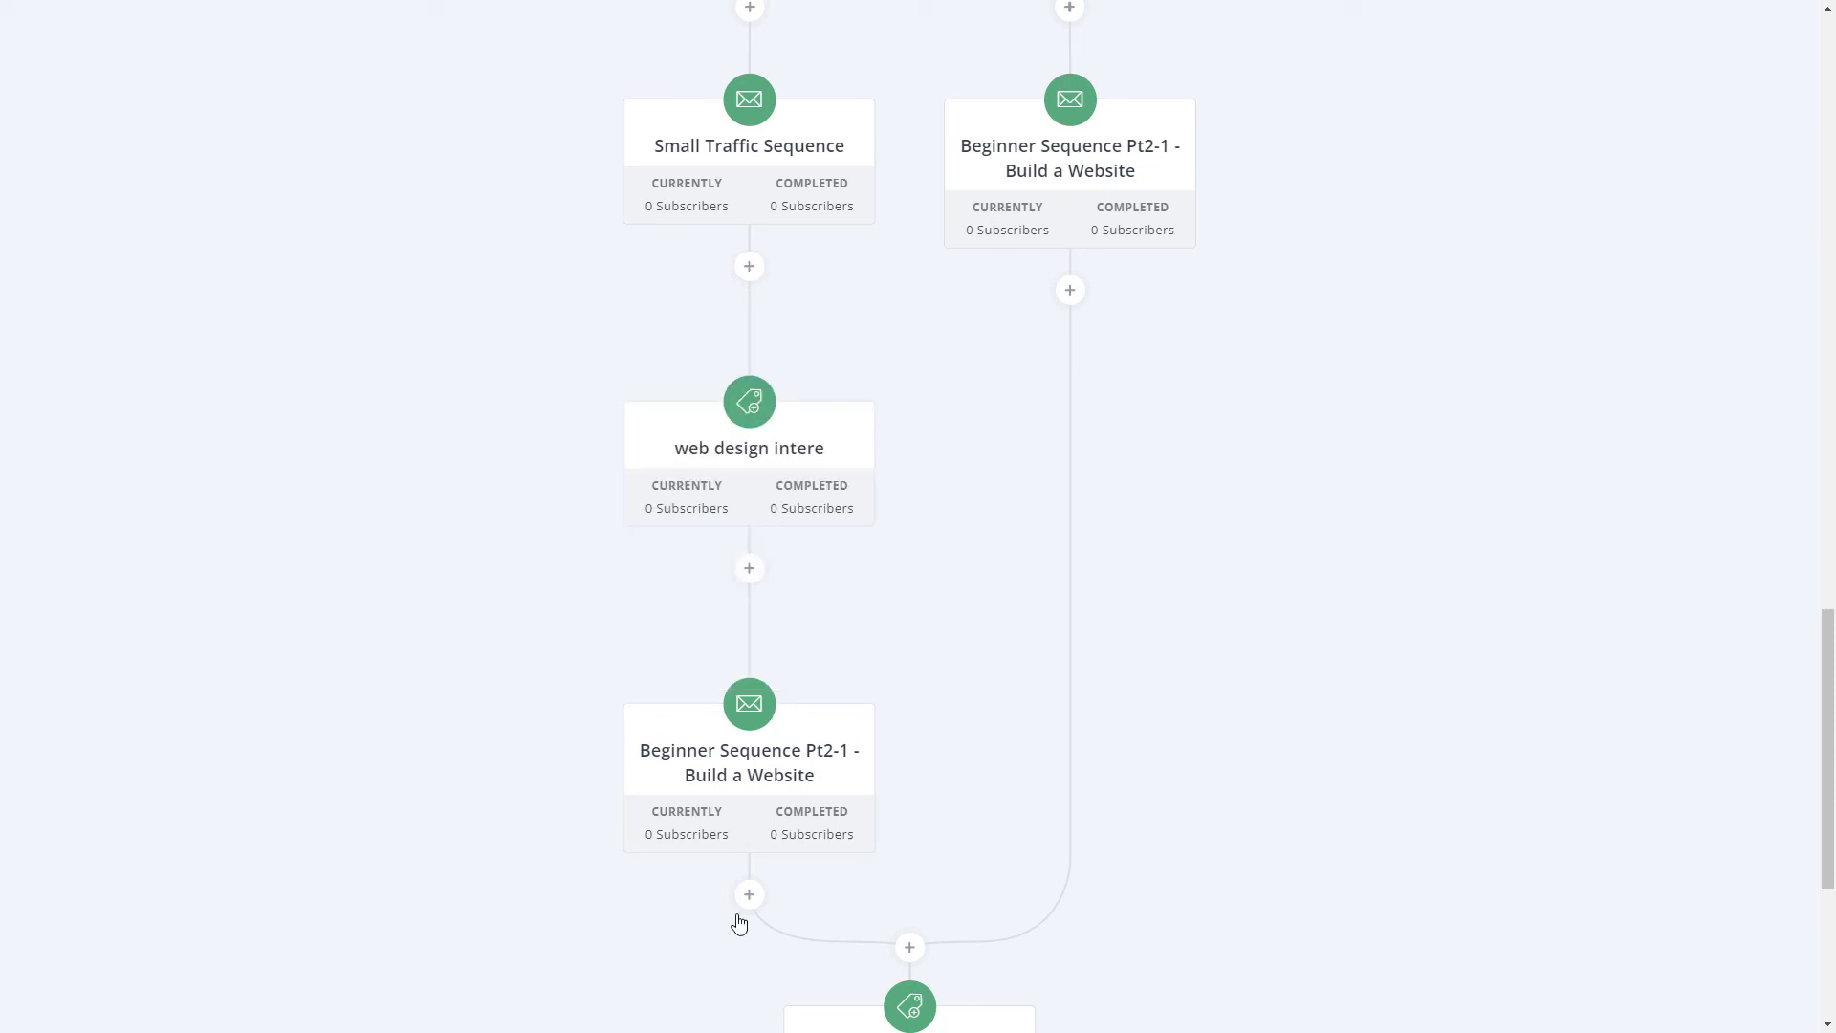
left_click(749, 895)
scroll(751, 939, "down", 5)
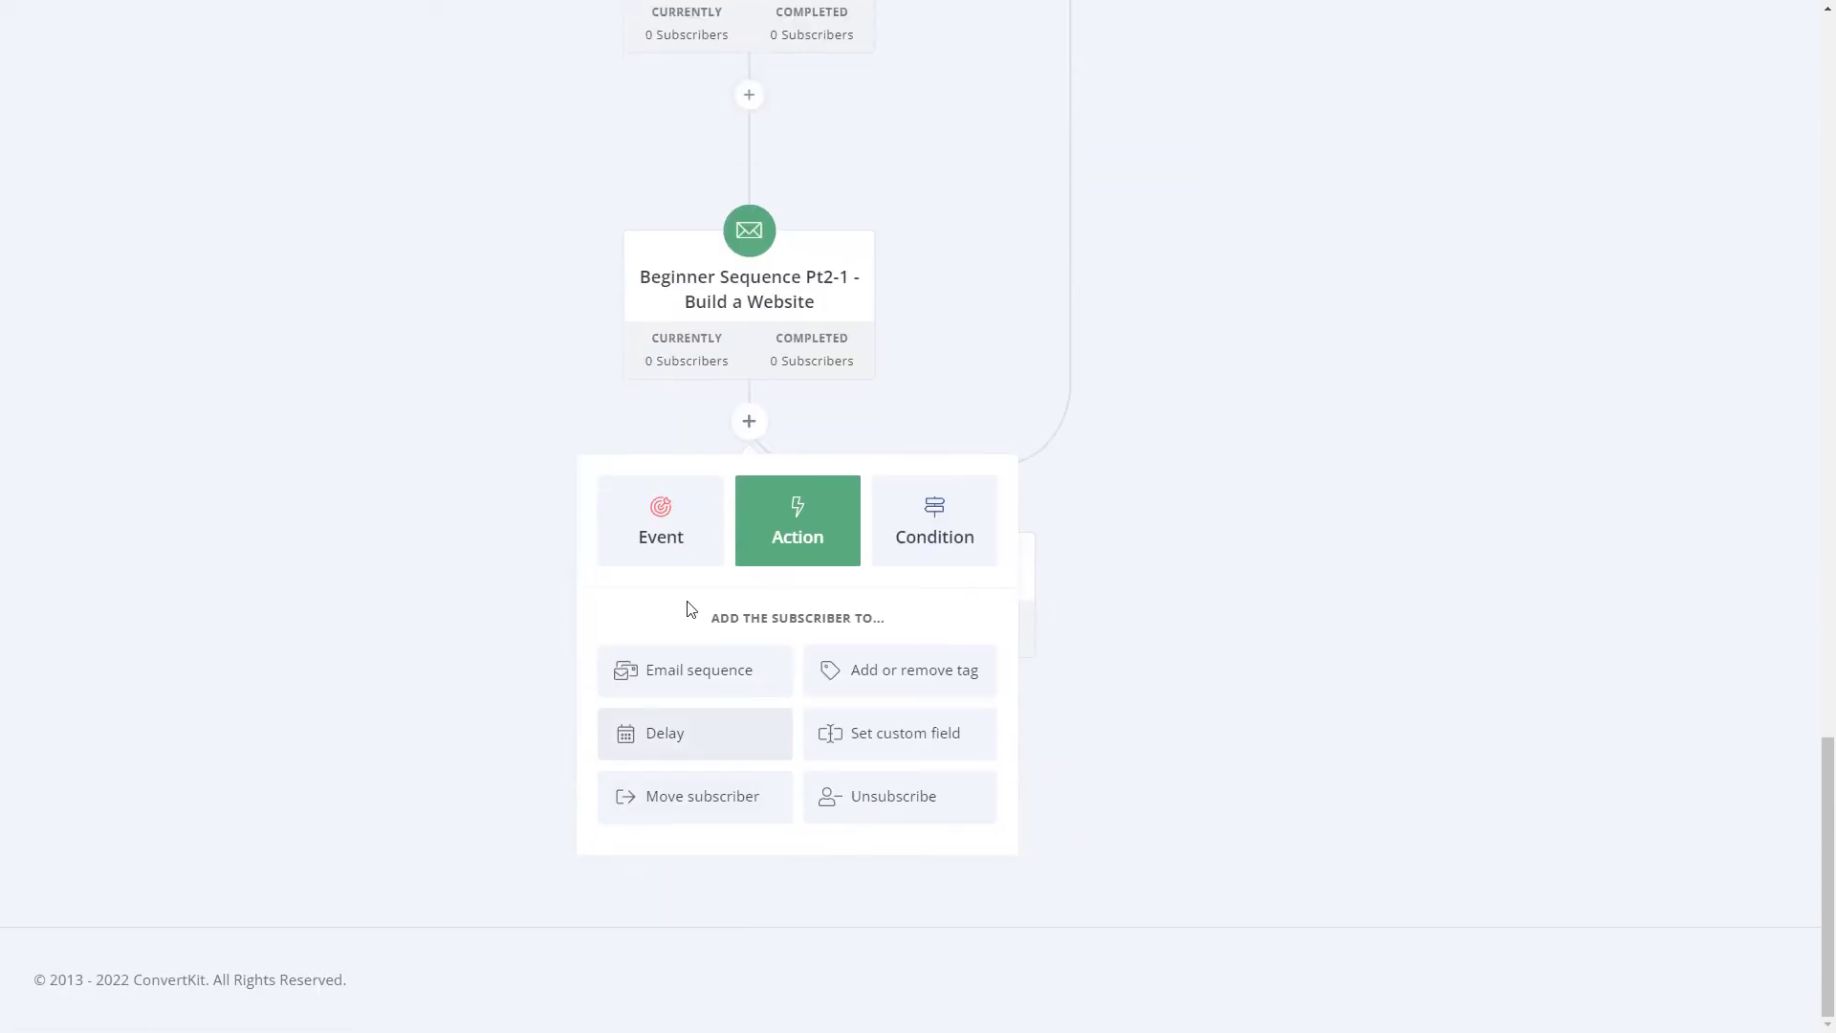
left_click(664, 536)
left_click(703, 732)
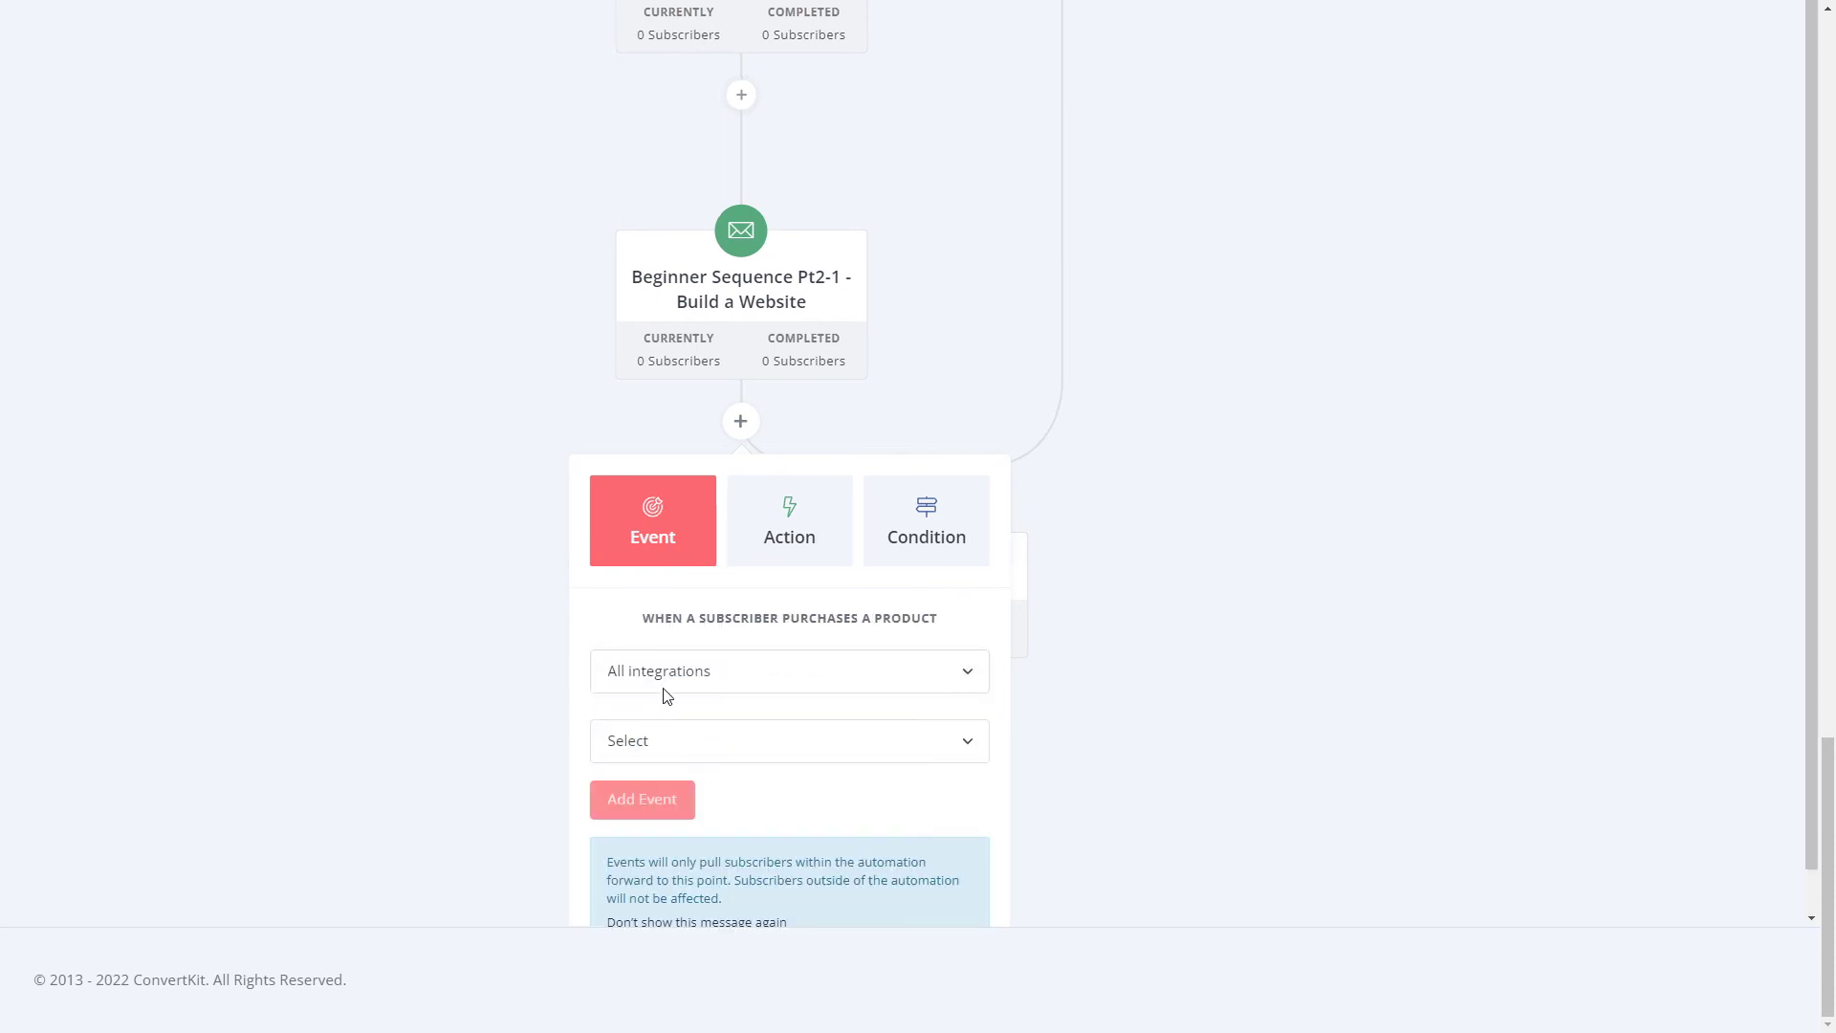
left_click(476, 608)
- View the options for an additional entry event beside the Coming Soon Form without adding one
scroll(715, 698, "up", 5)
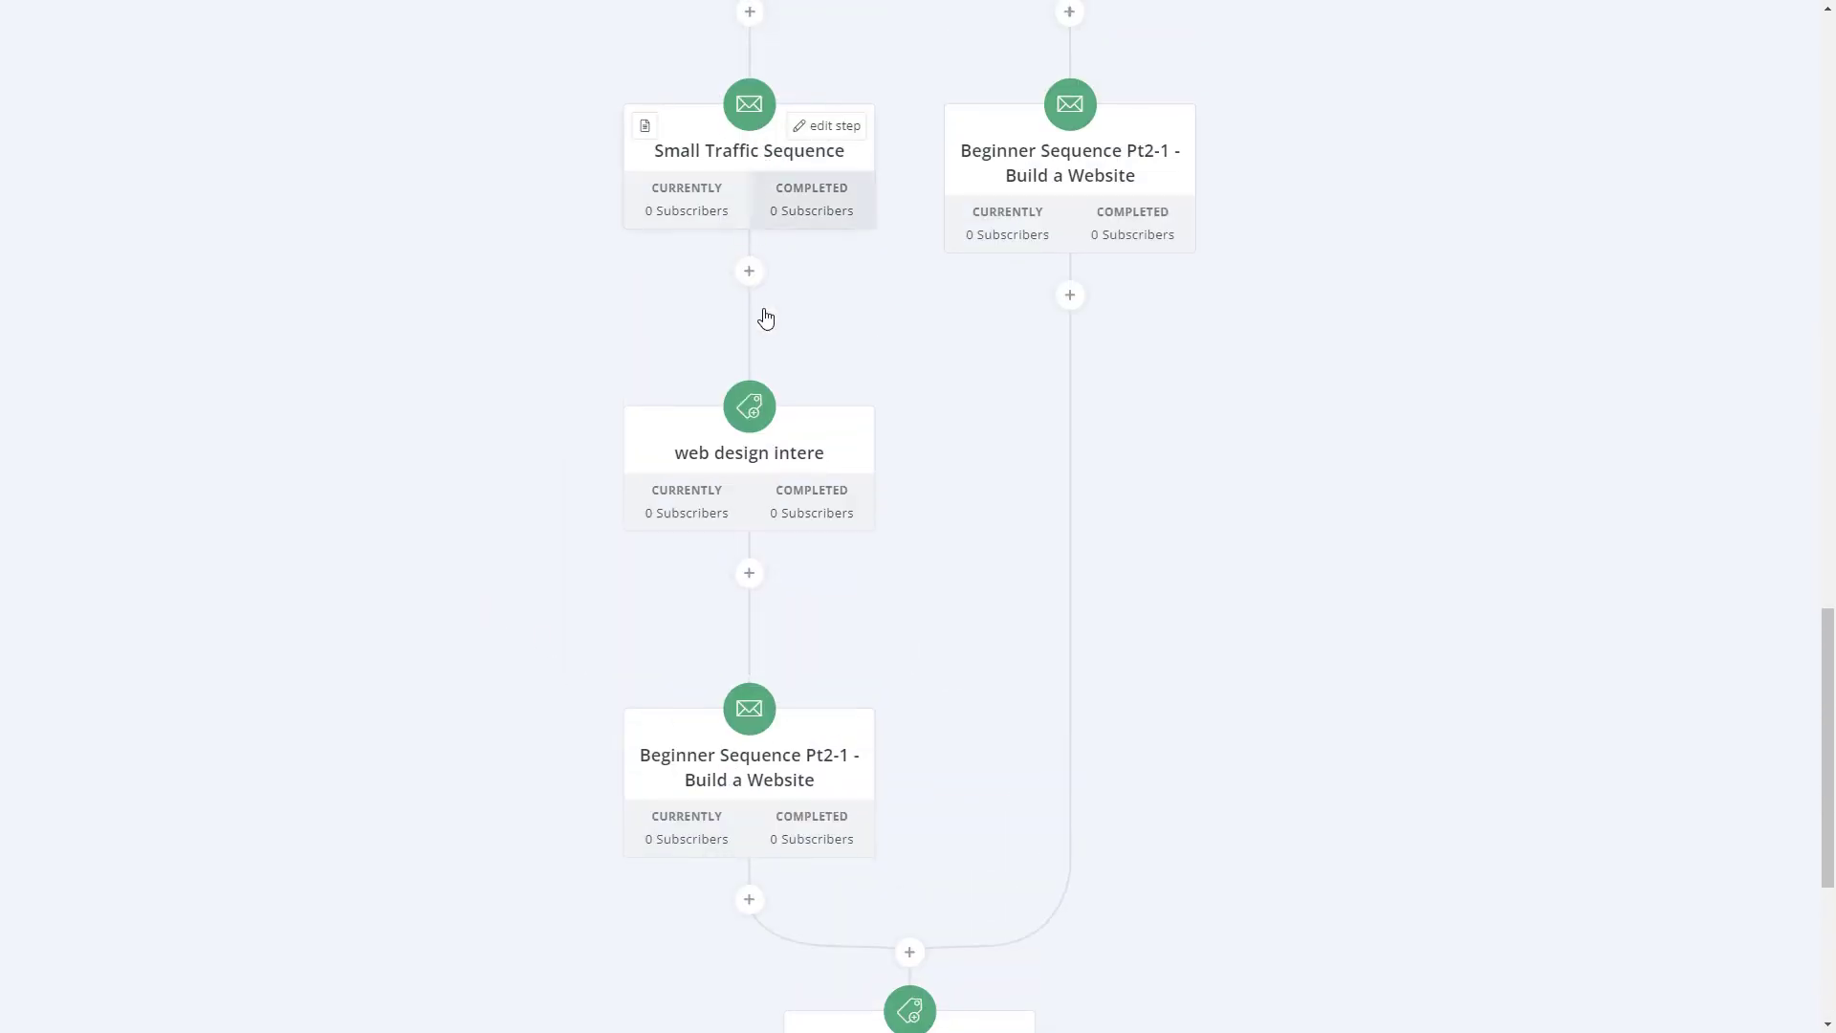
scroll(724, 918, "down", 4)
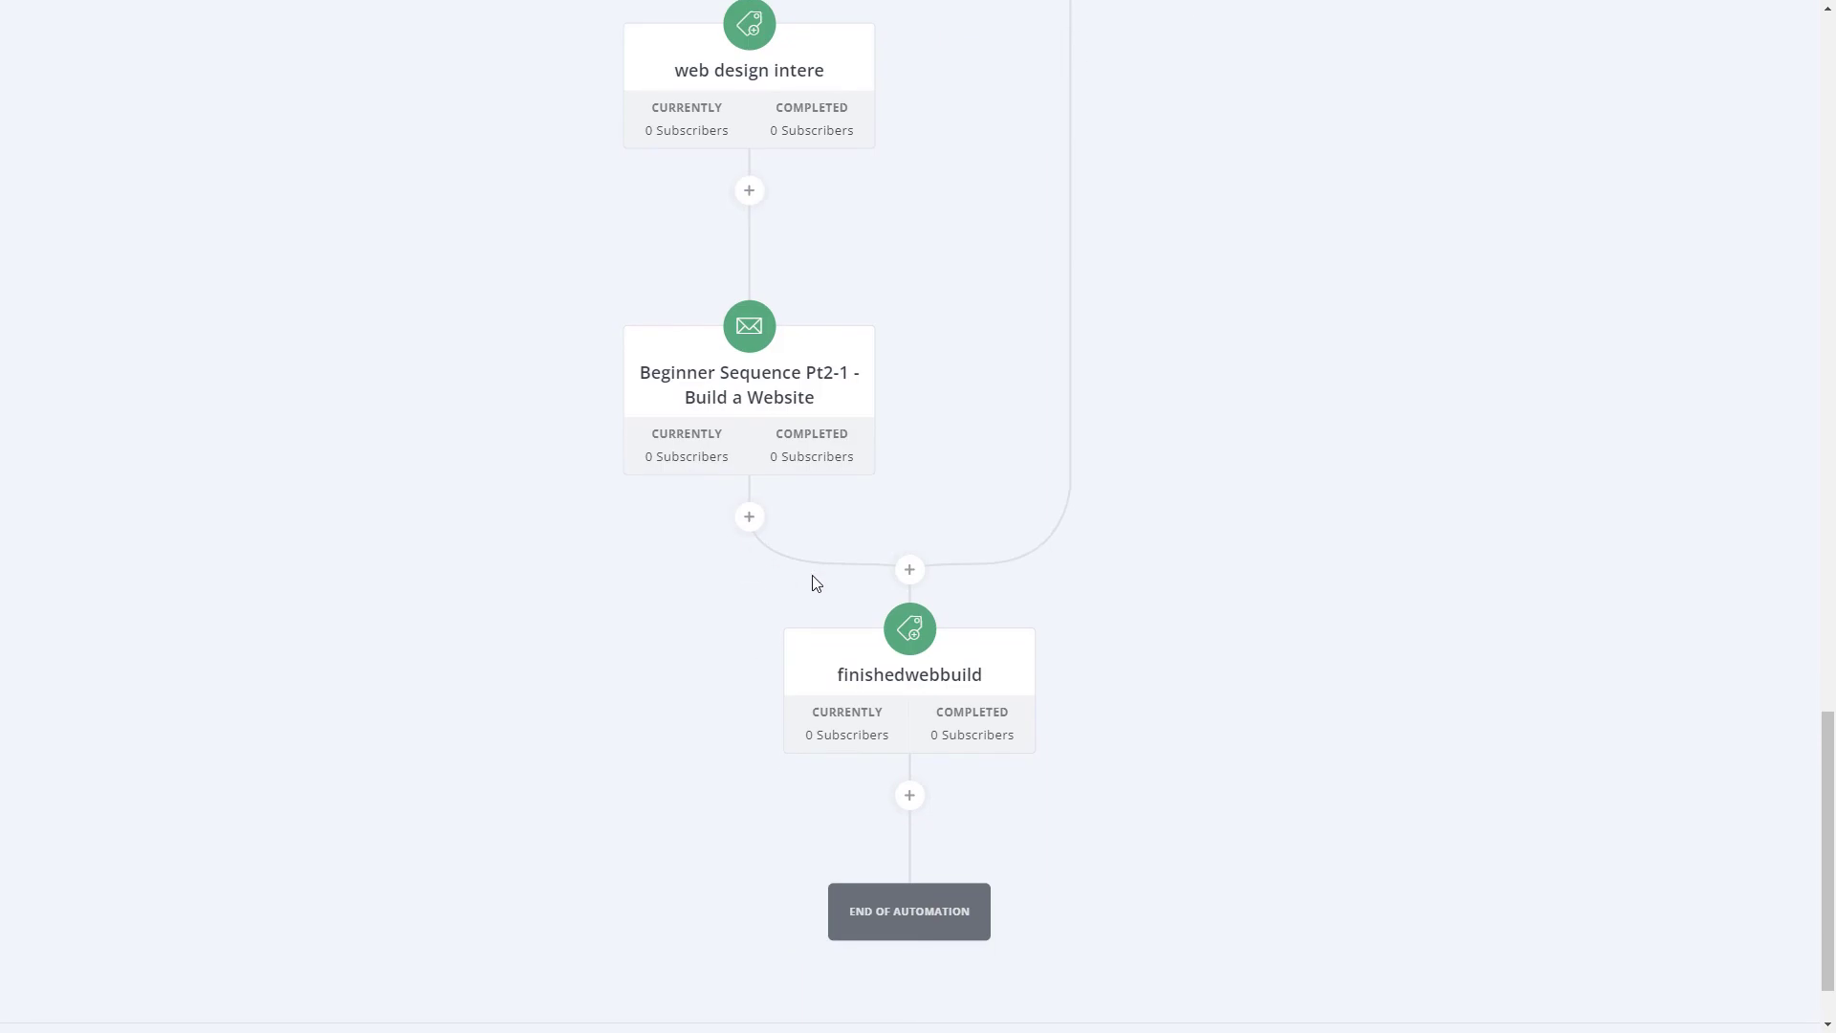
scroll(1172, 725, "up", 20)
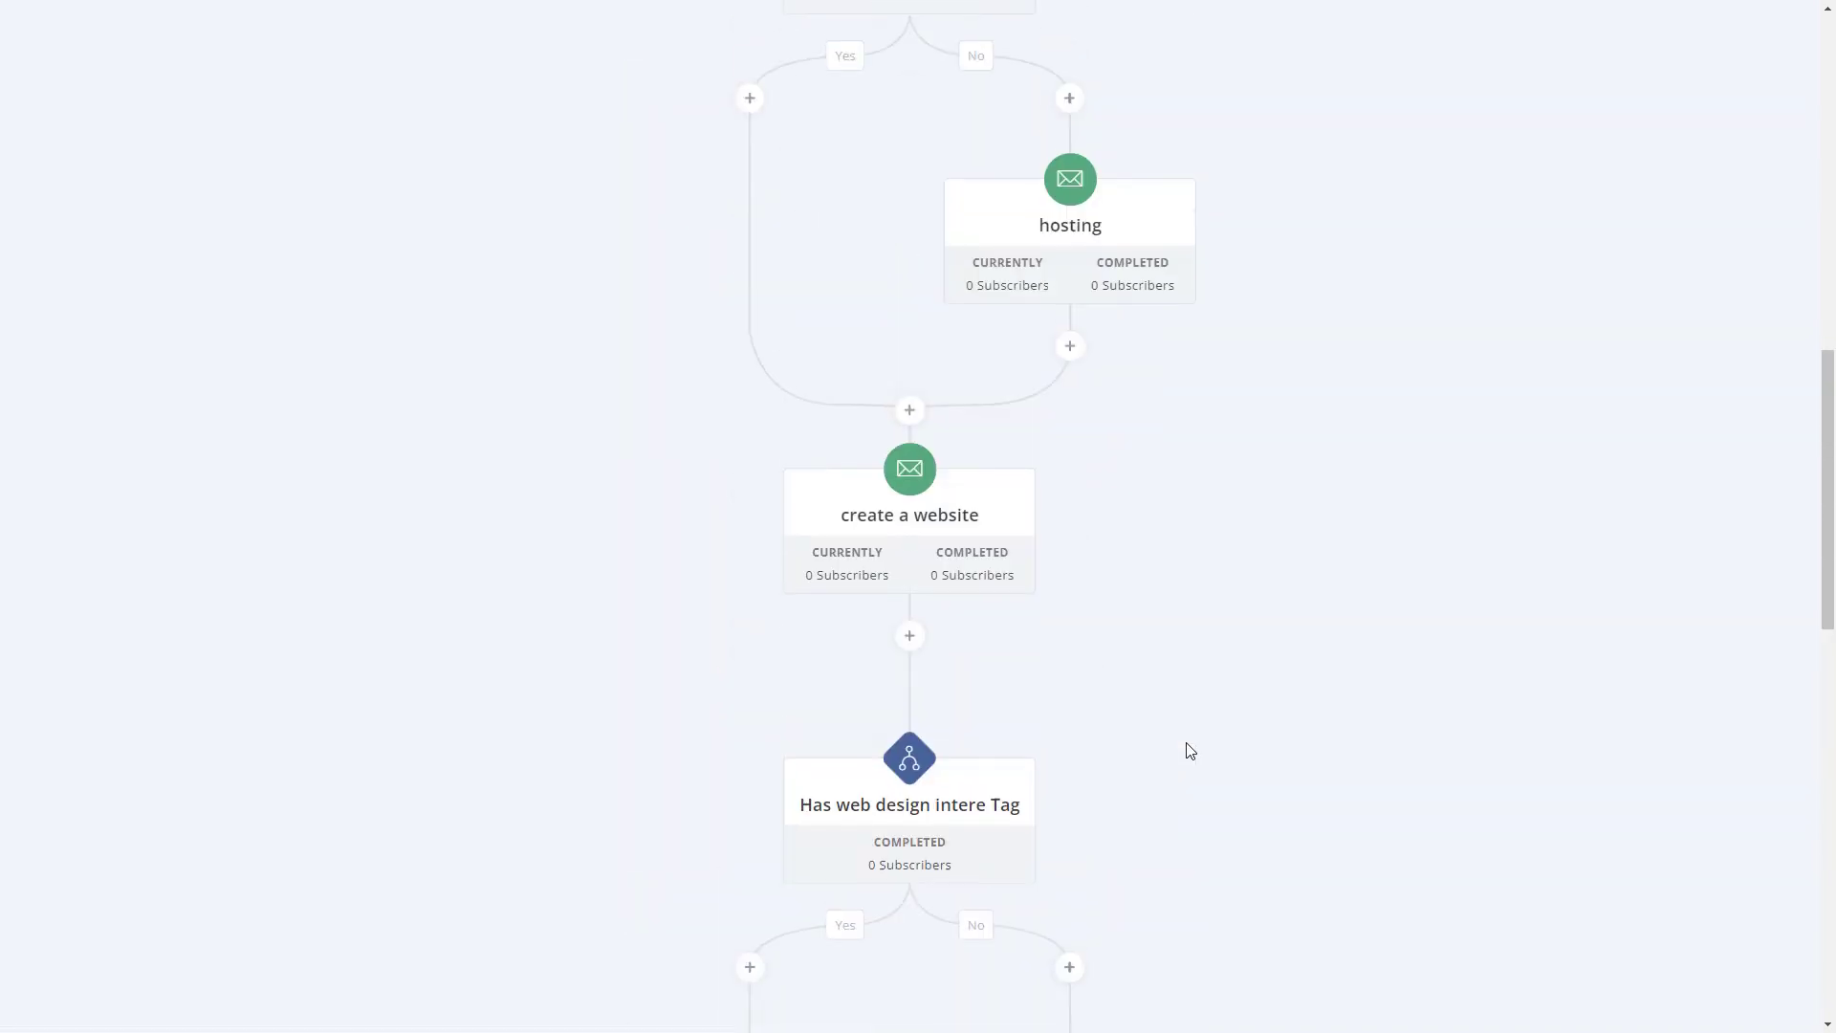
scroll(1100, 641, "up", 4)
scroll(1033, 528, "up", 3)
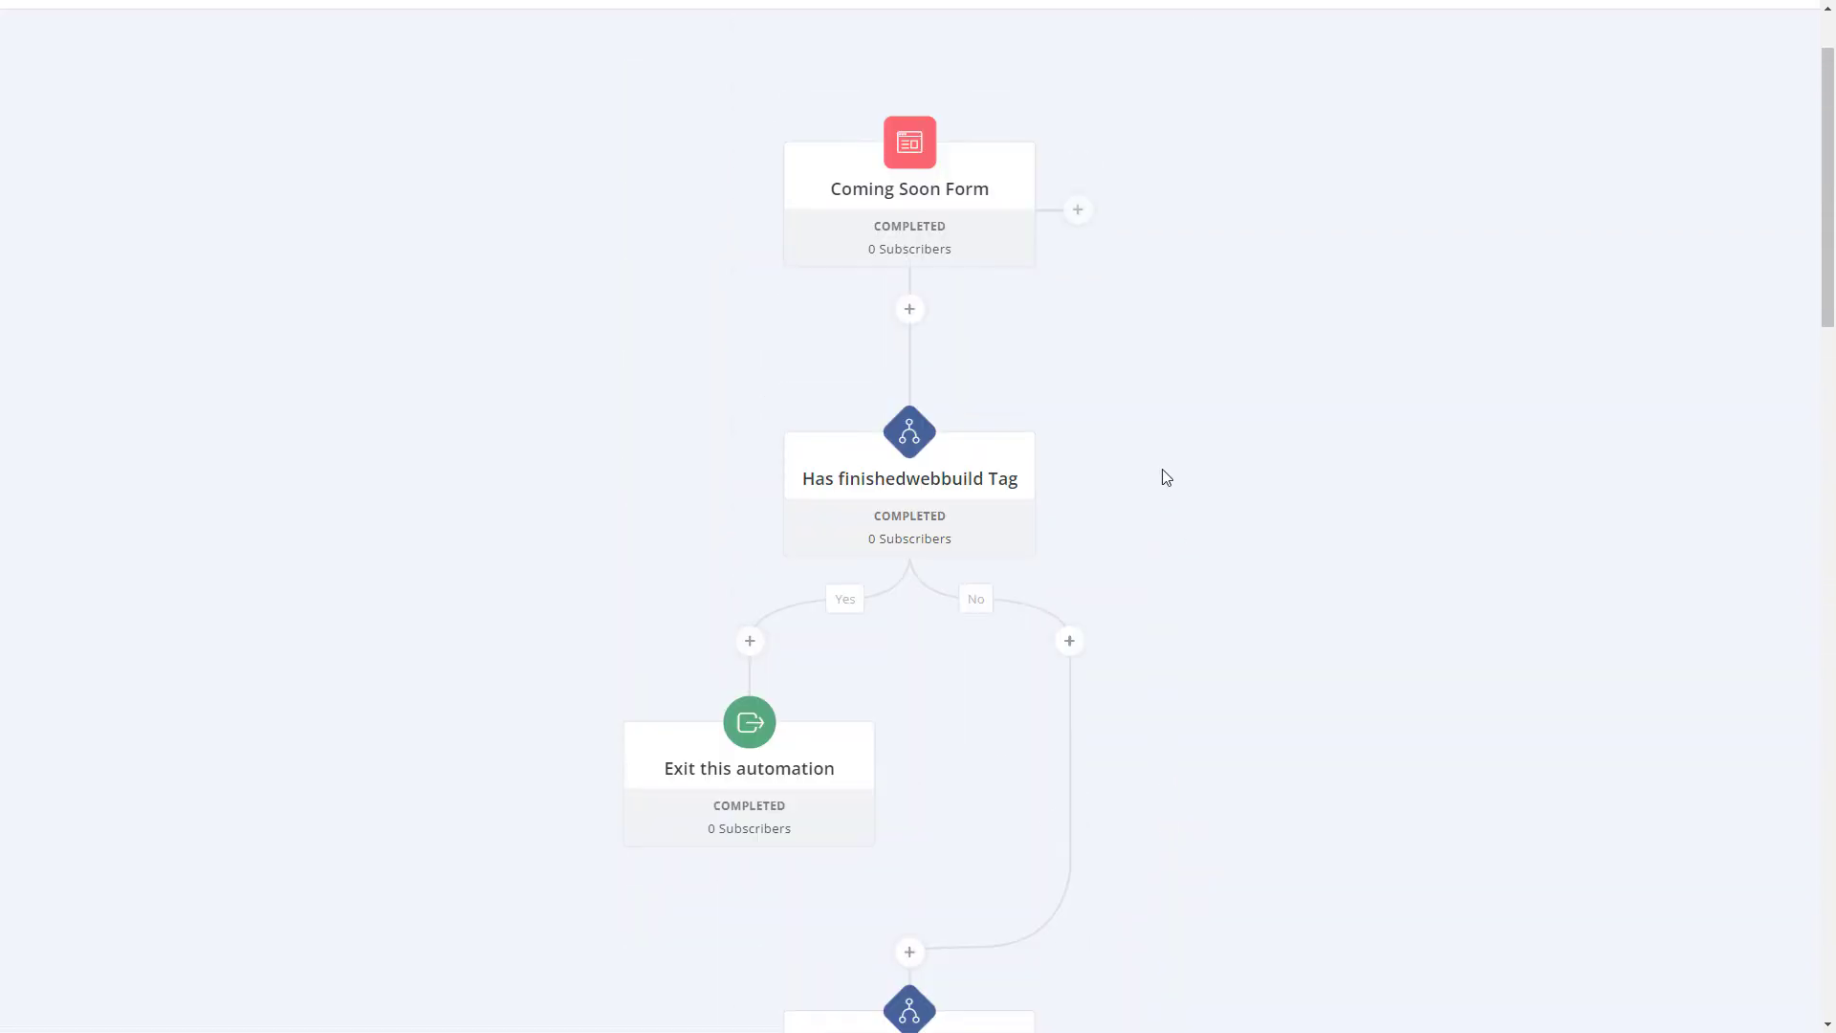
mouse_move(963, 280)
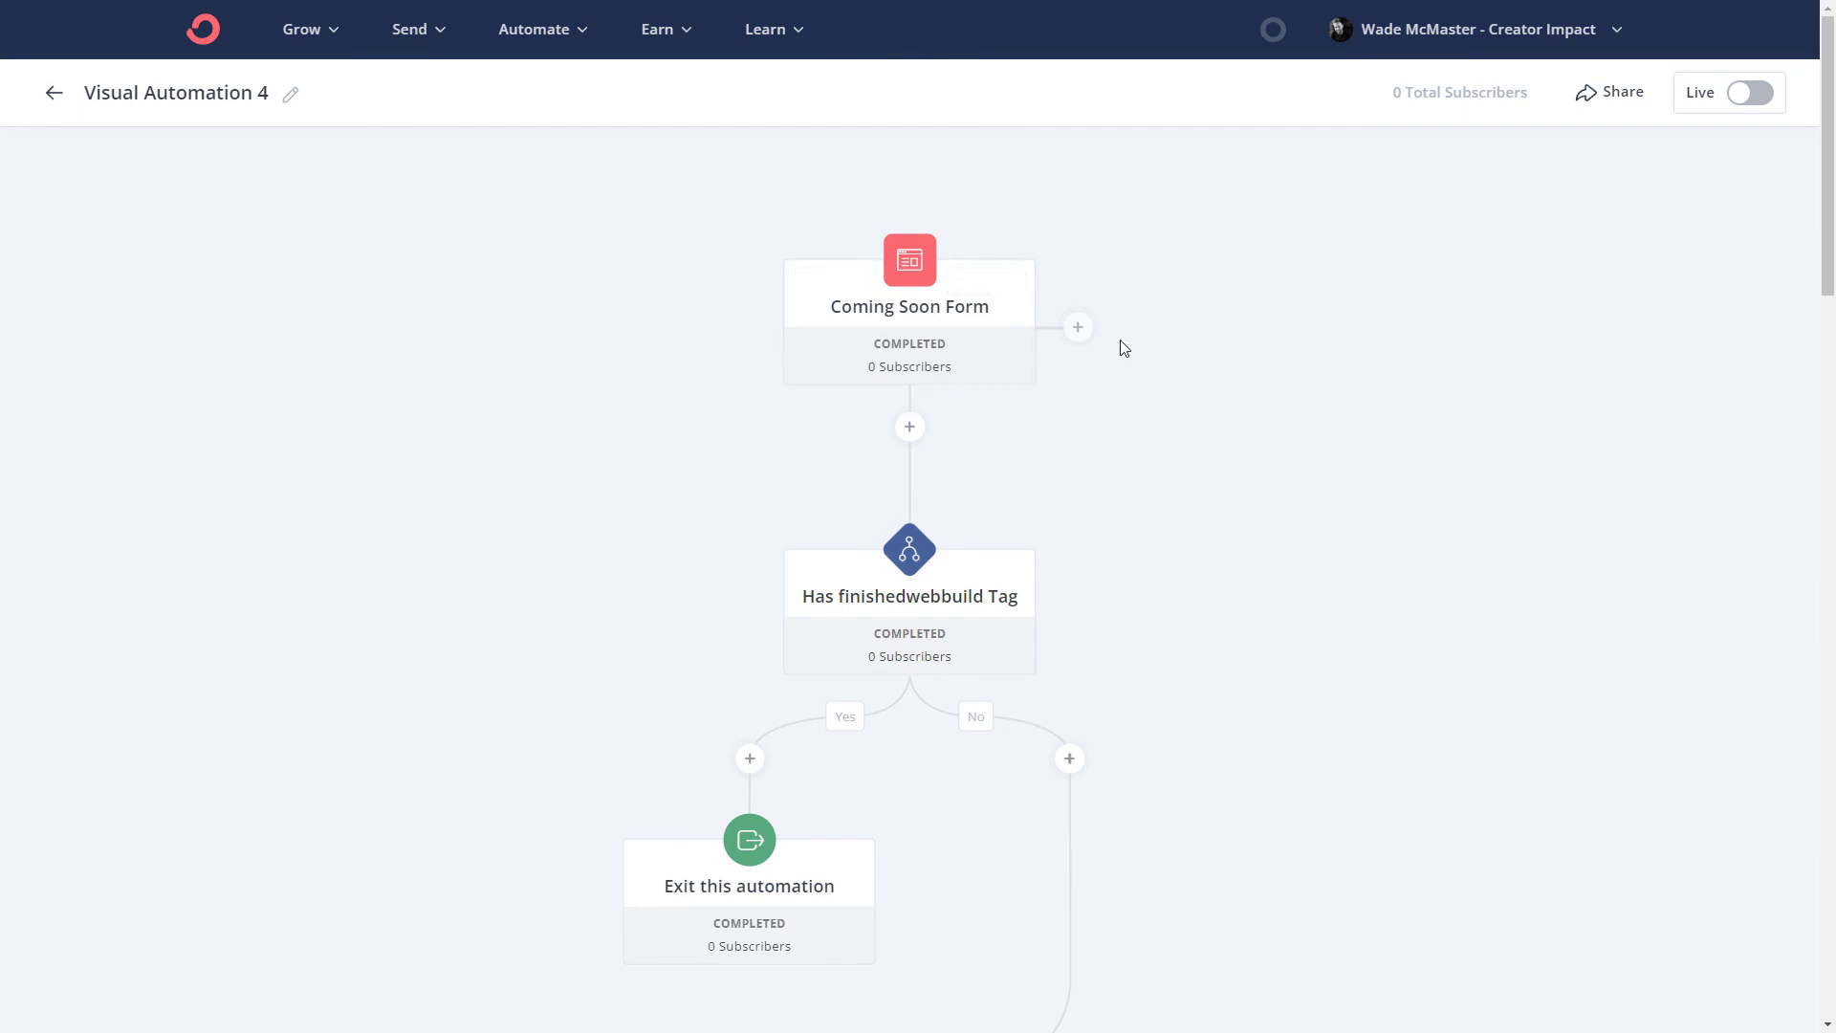
left_click(1078, 328)
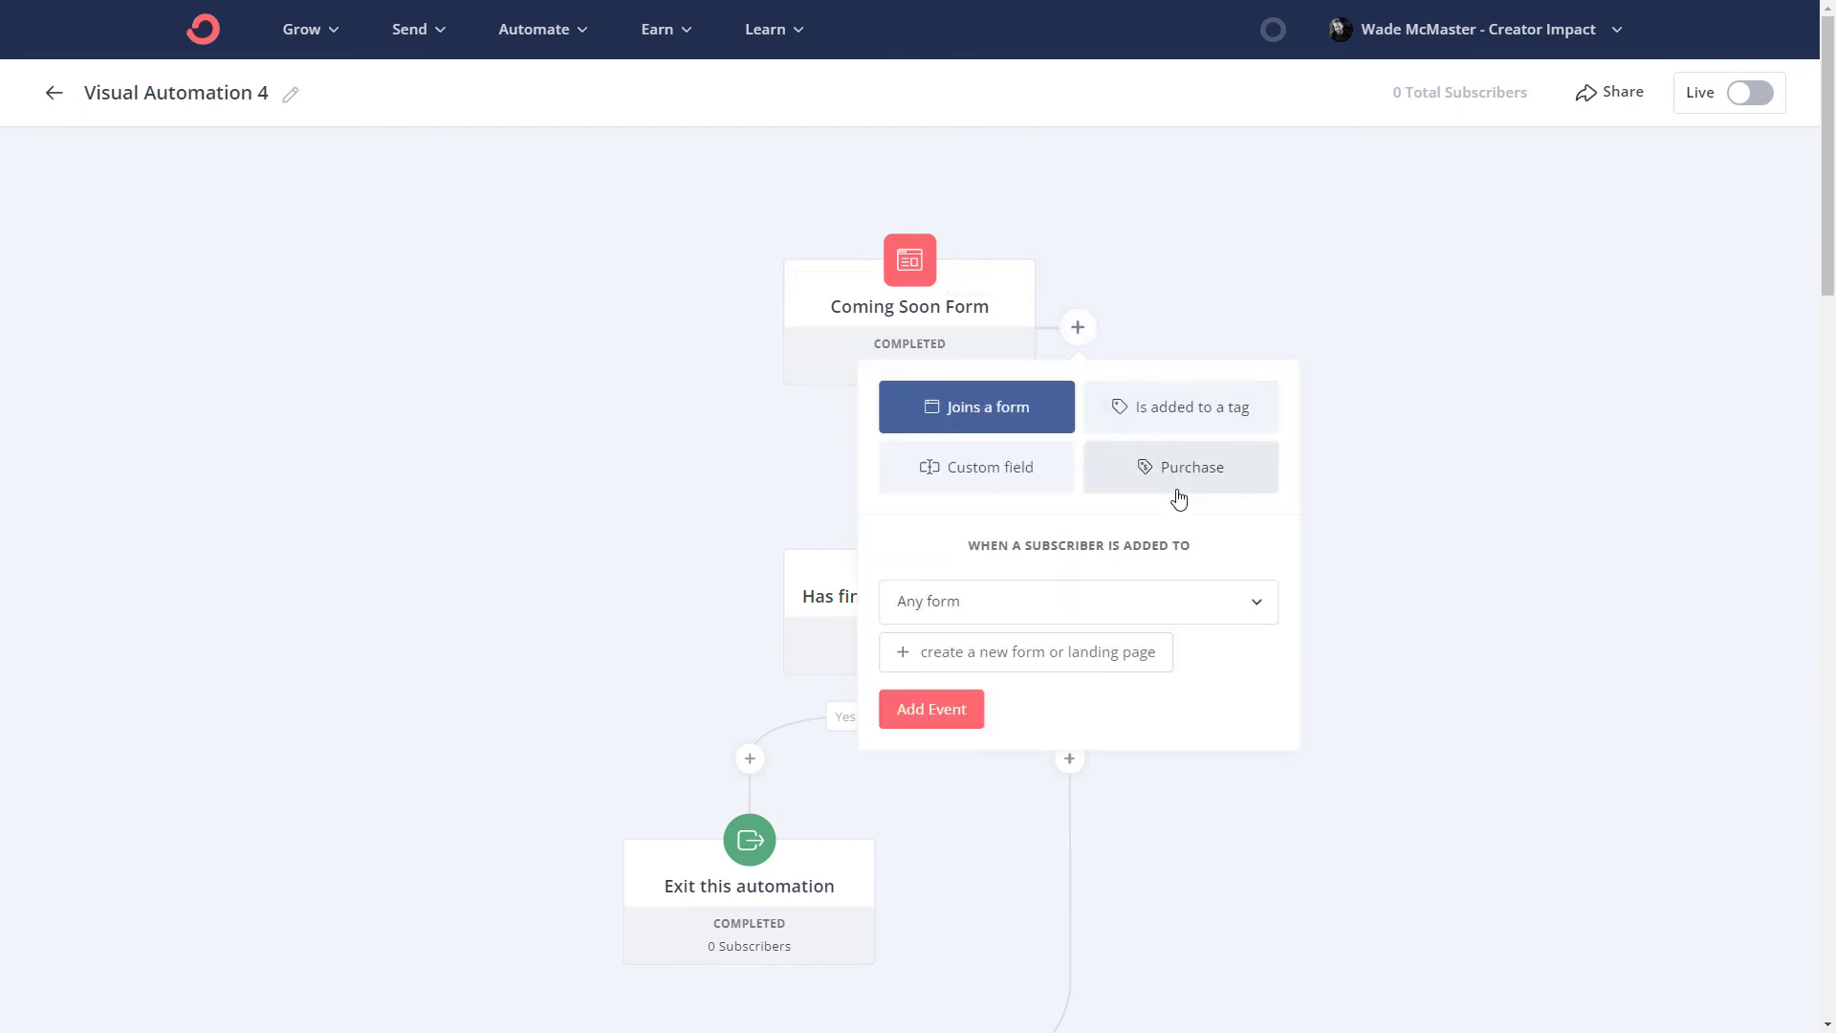
left_click(1439, 301)
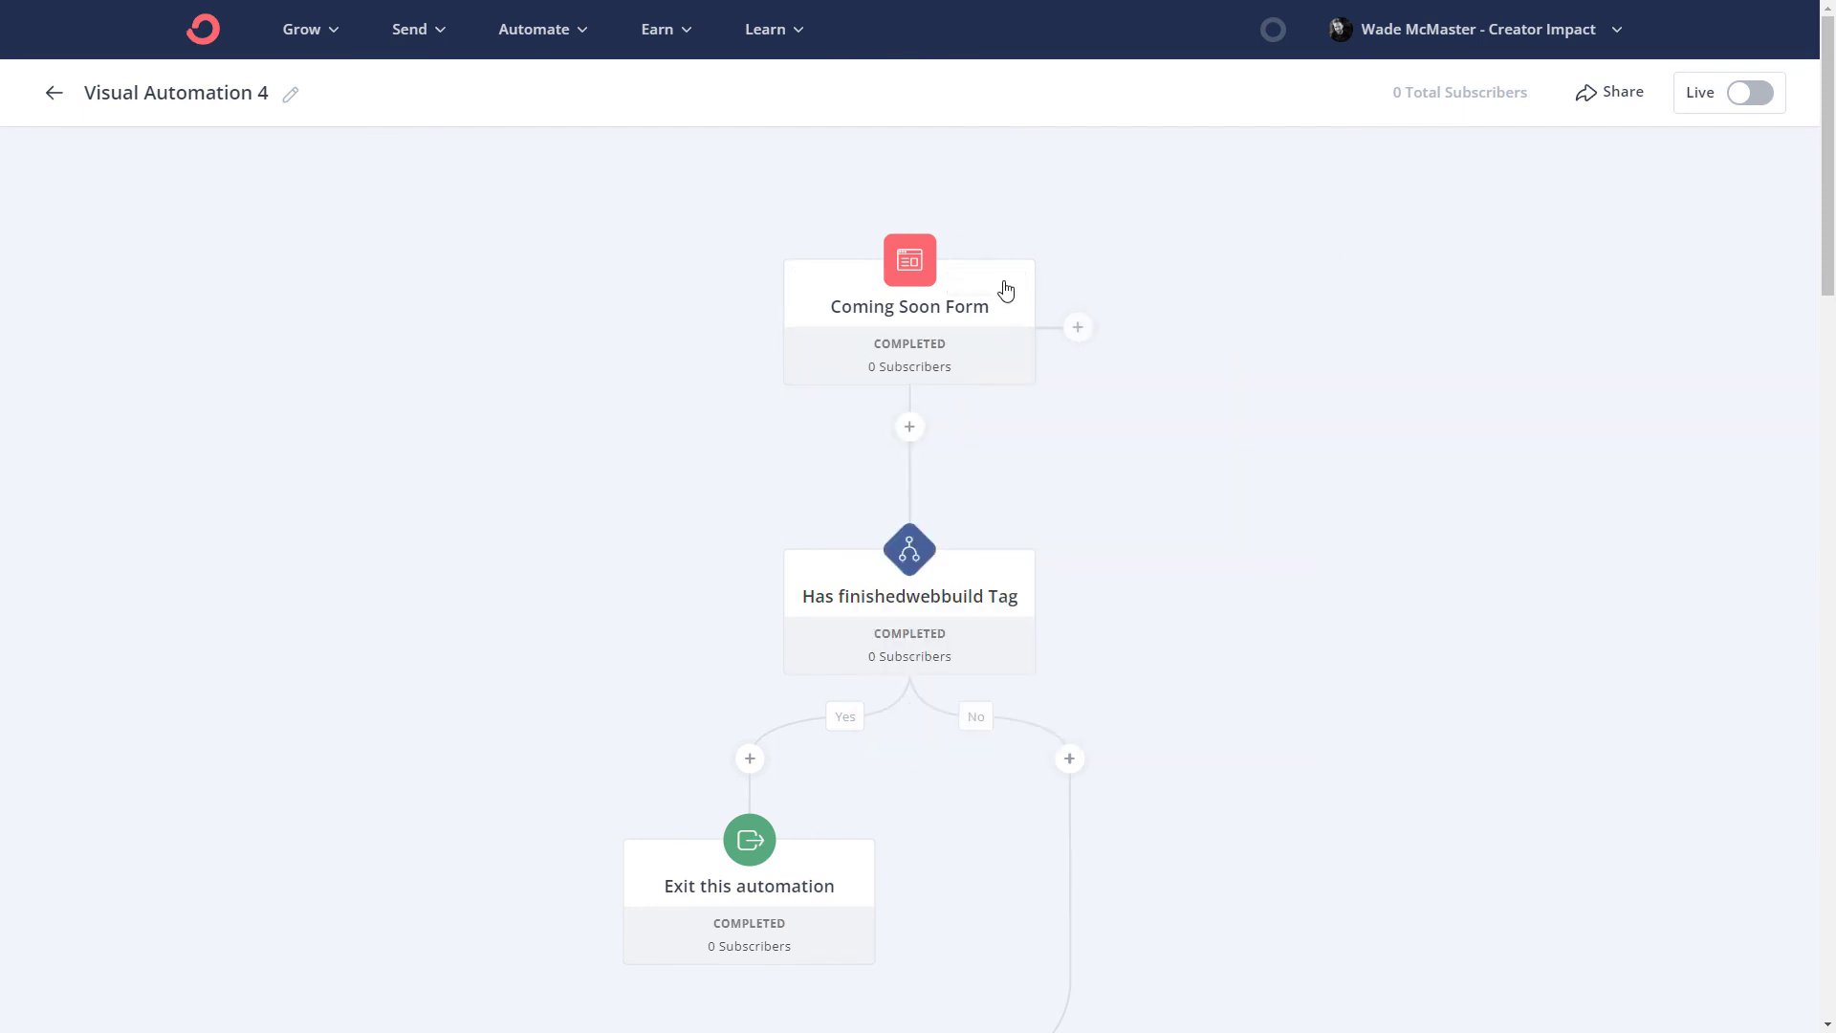
- View the condition options directly after the Coming Soon Form, including the custom field settings, without adding a condition
scroll(823, 299, "down", 3)
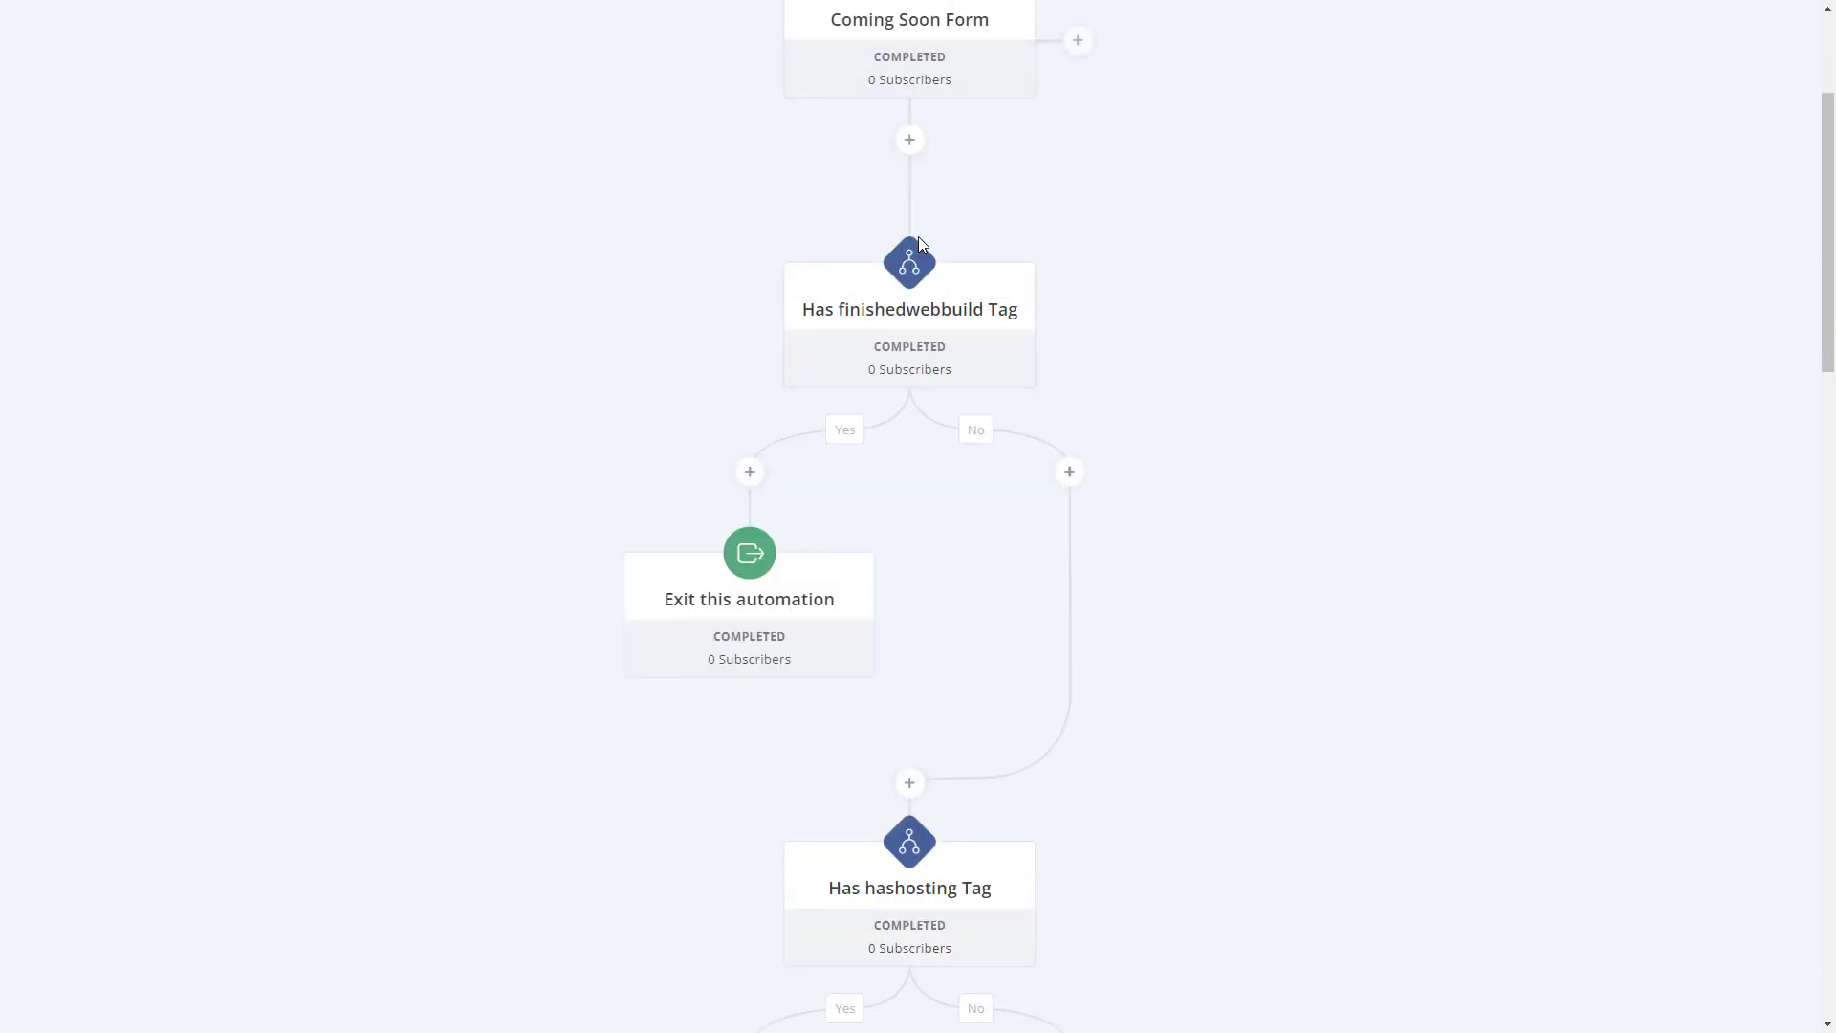
left_click(909, 139)
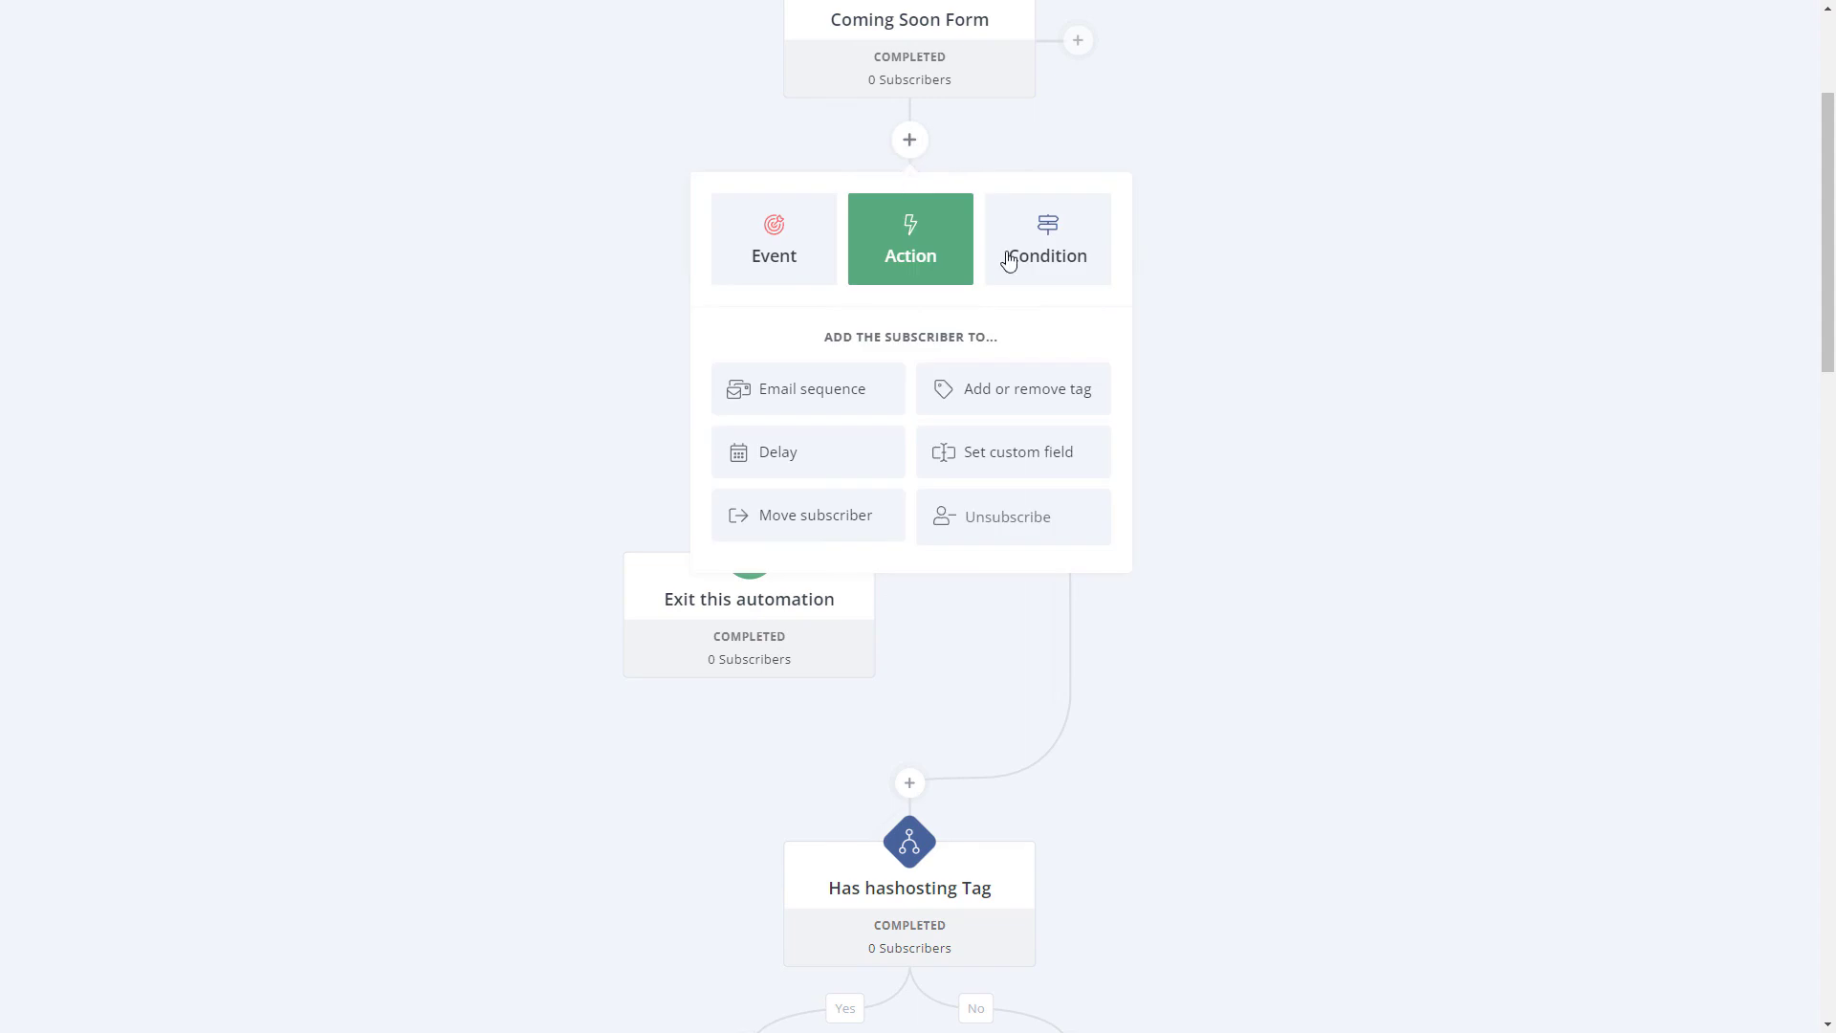
left_click(1062, 254)
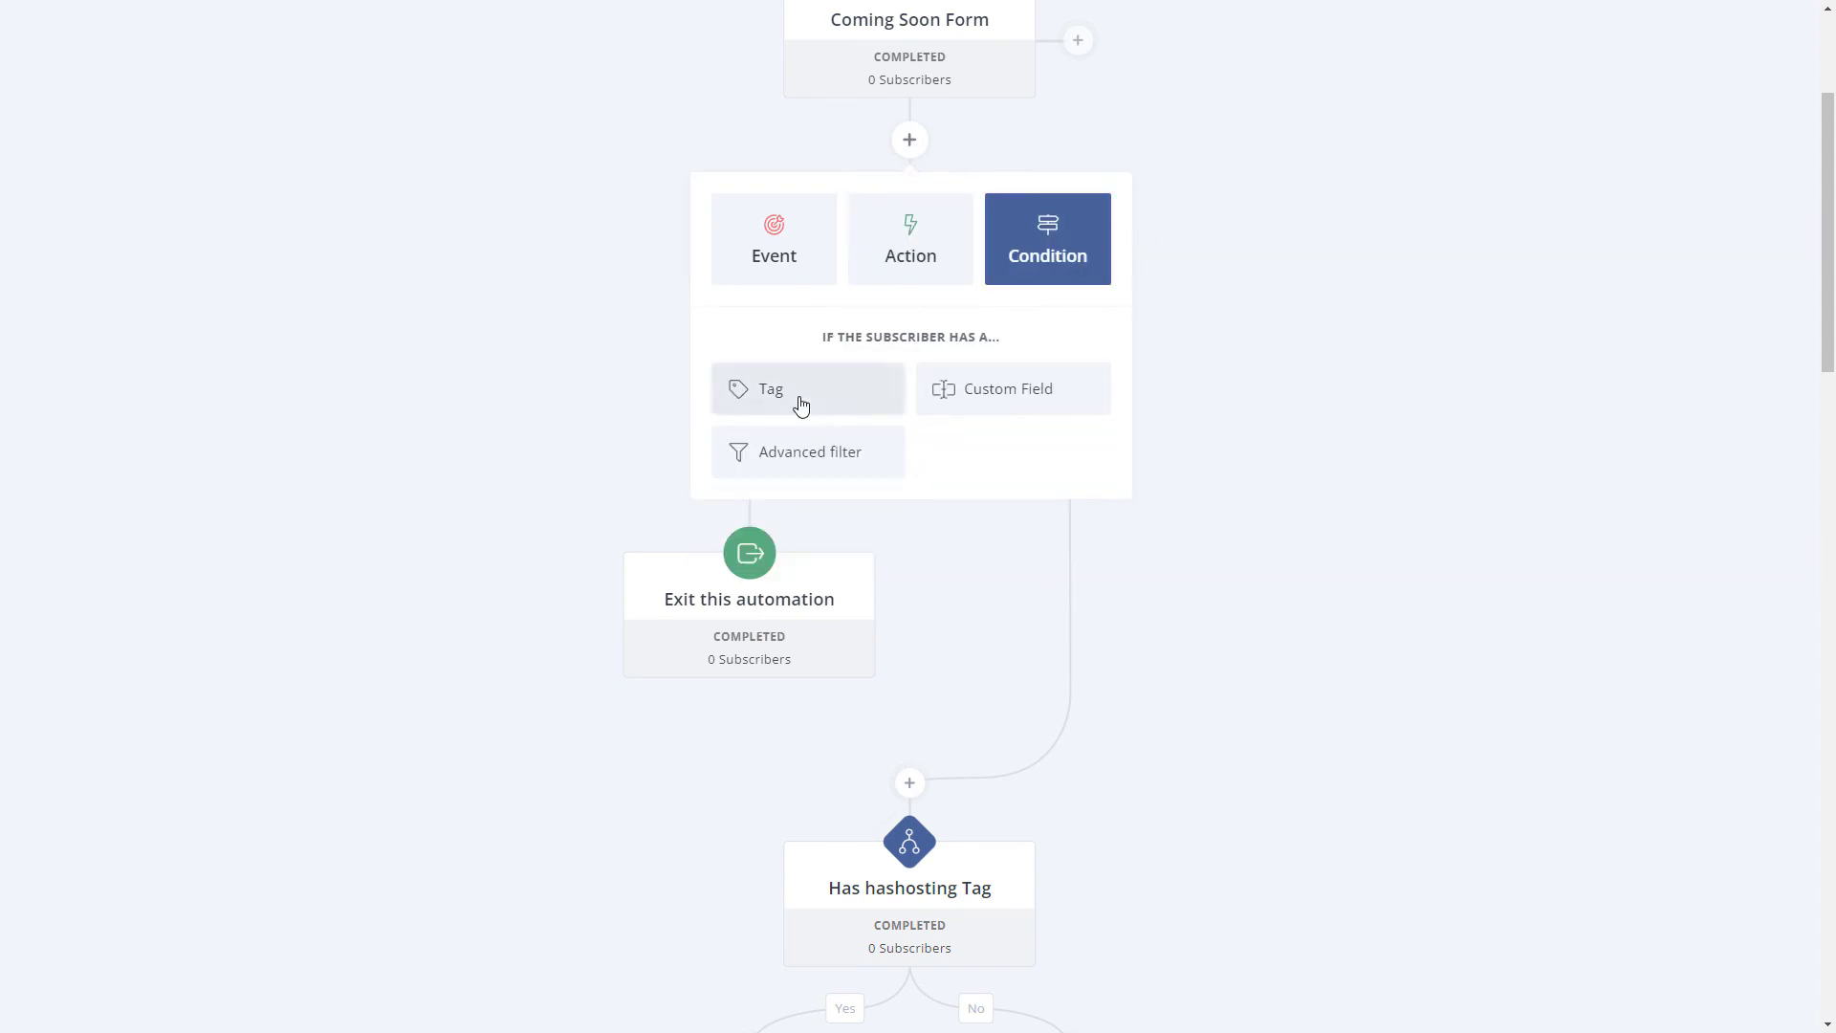
left_click(1040, 399)
left_click(776, 439)
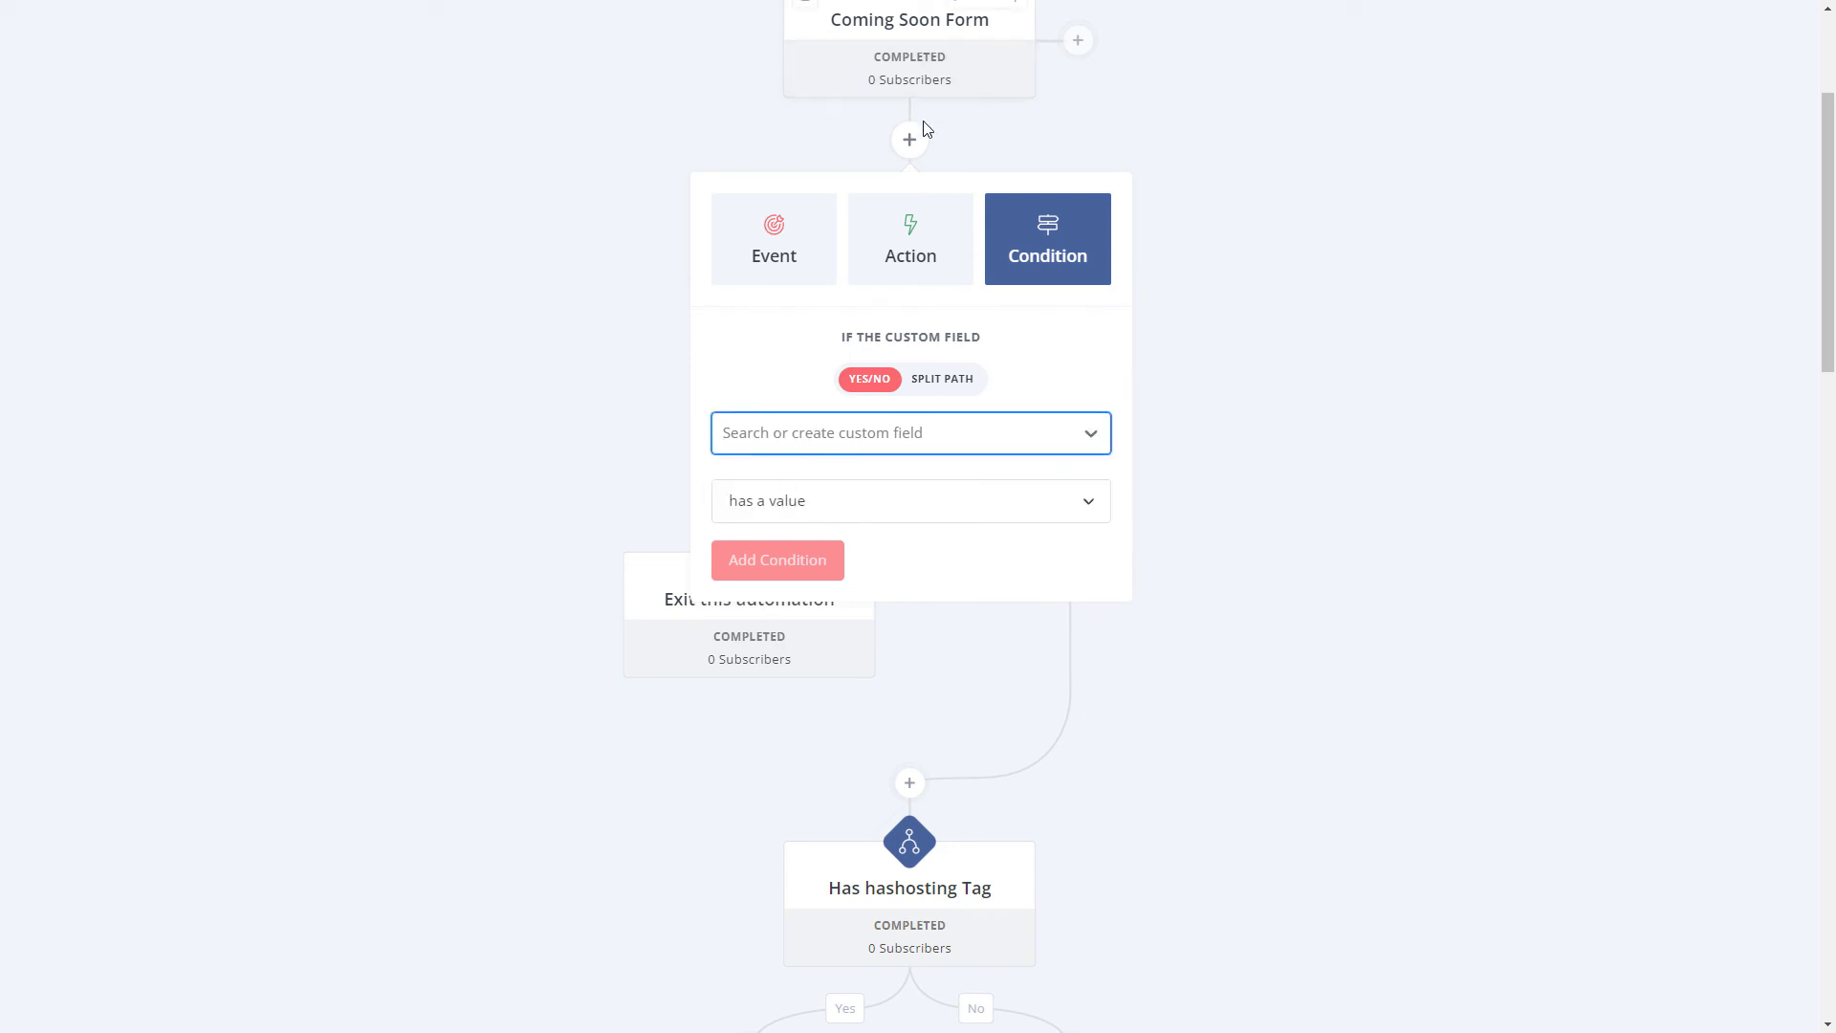
left_click(1302, 526)
- Review the complete automation from the Coming Soon Form through all tag conditions and sequences to the end of the automation
scroll(1028, 514, "down", 2)
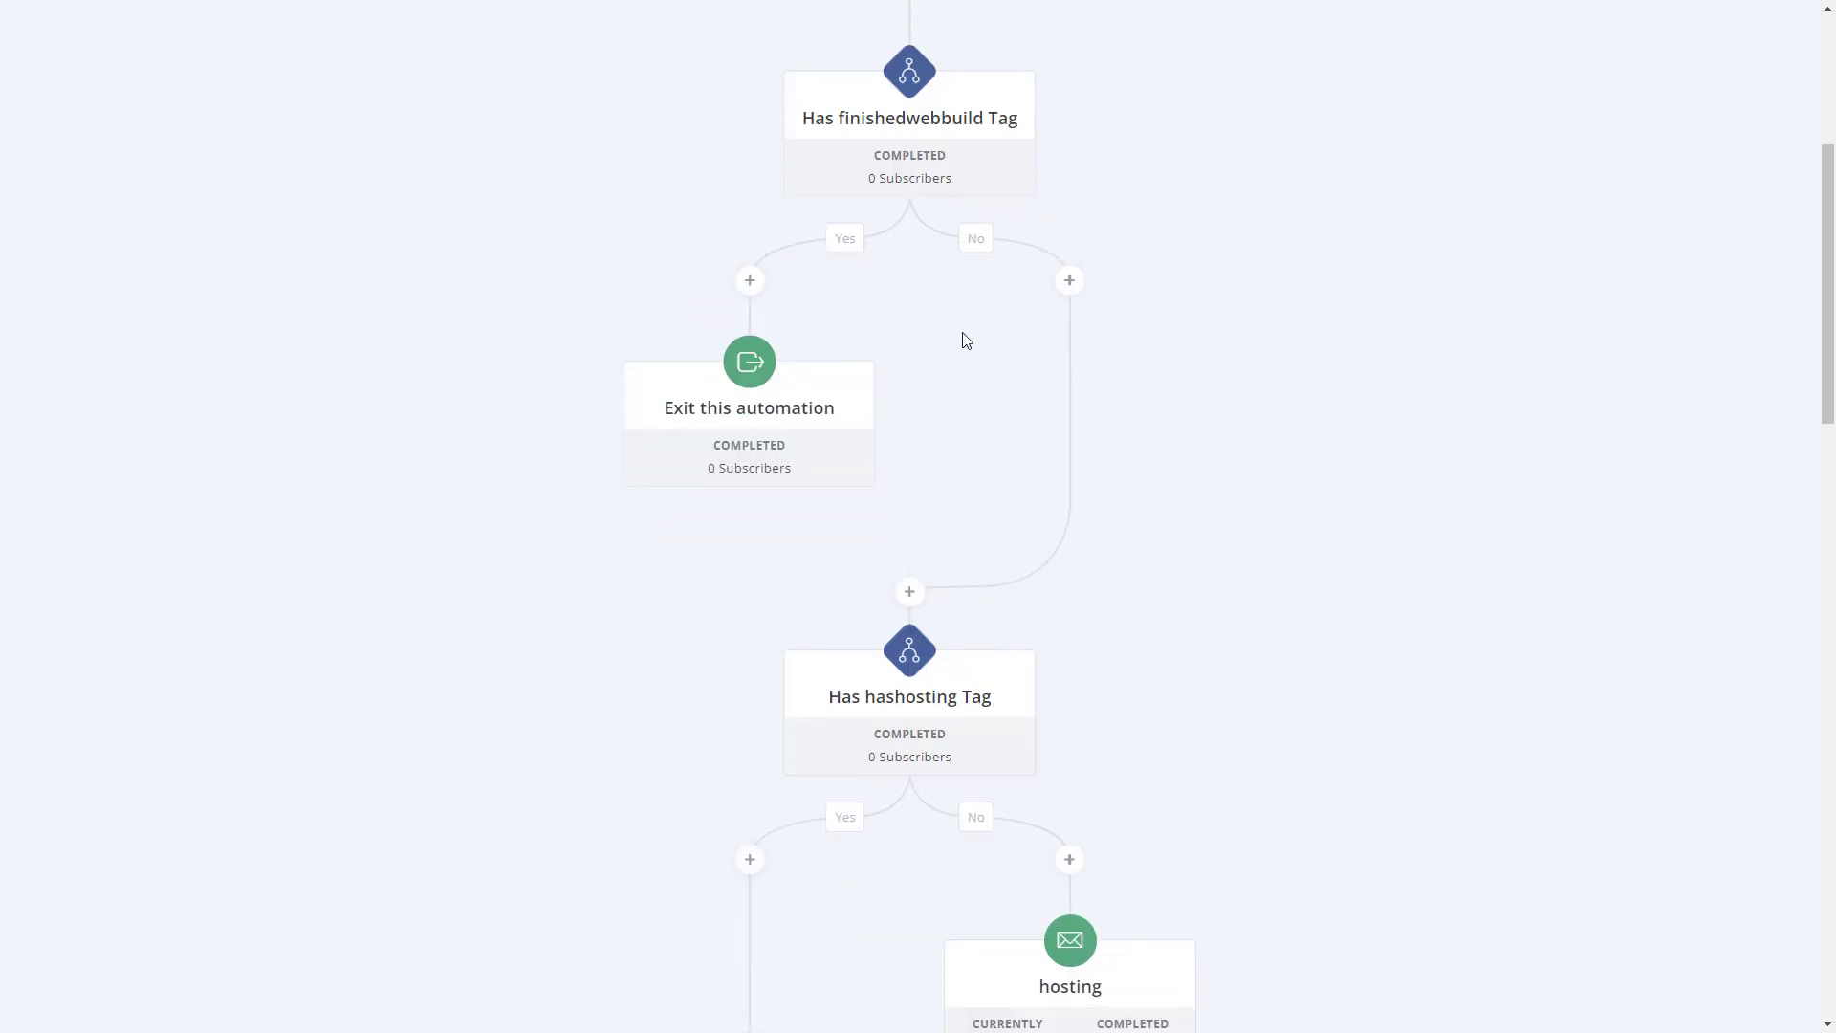
scroll(968, 364, "up", 4)
scroll(976, 440, "down", 1)
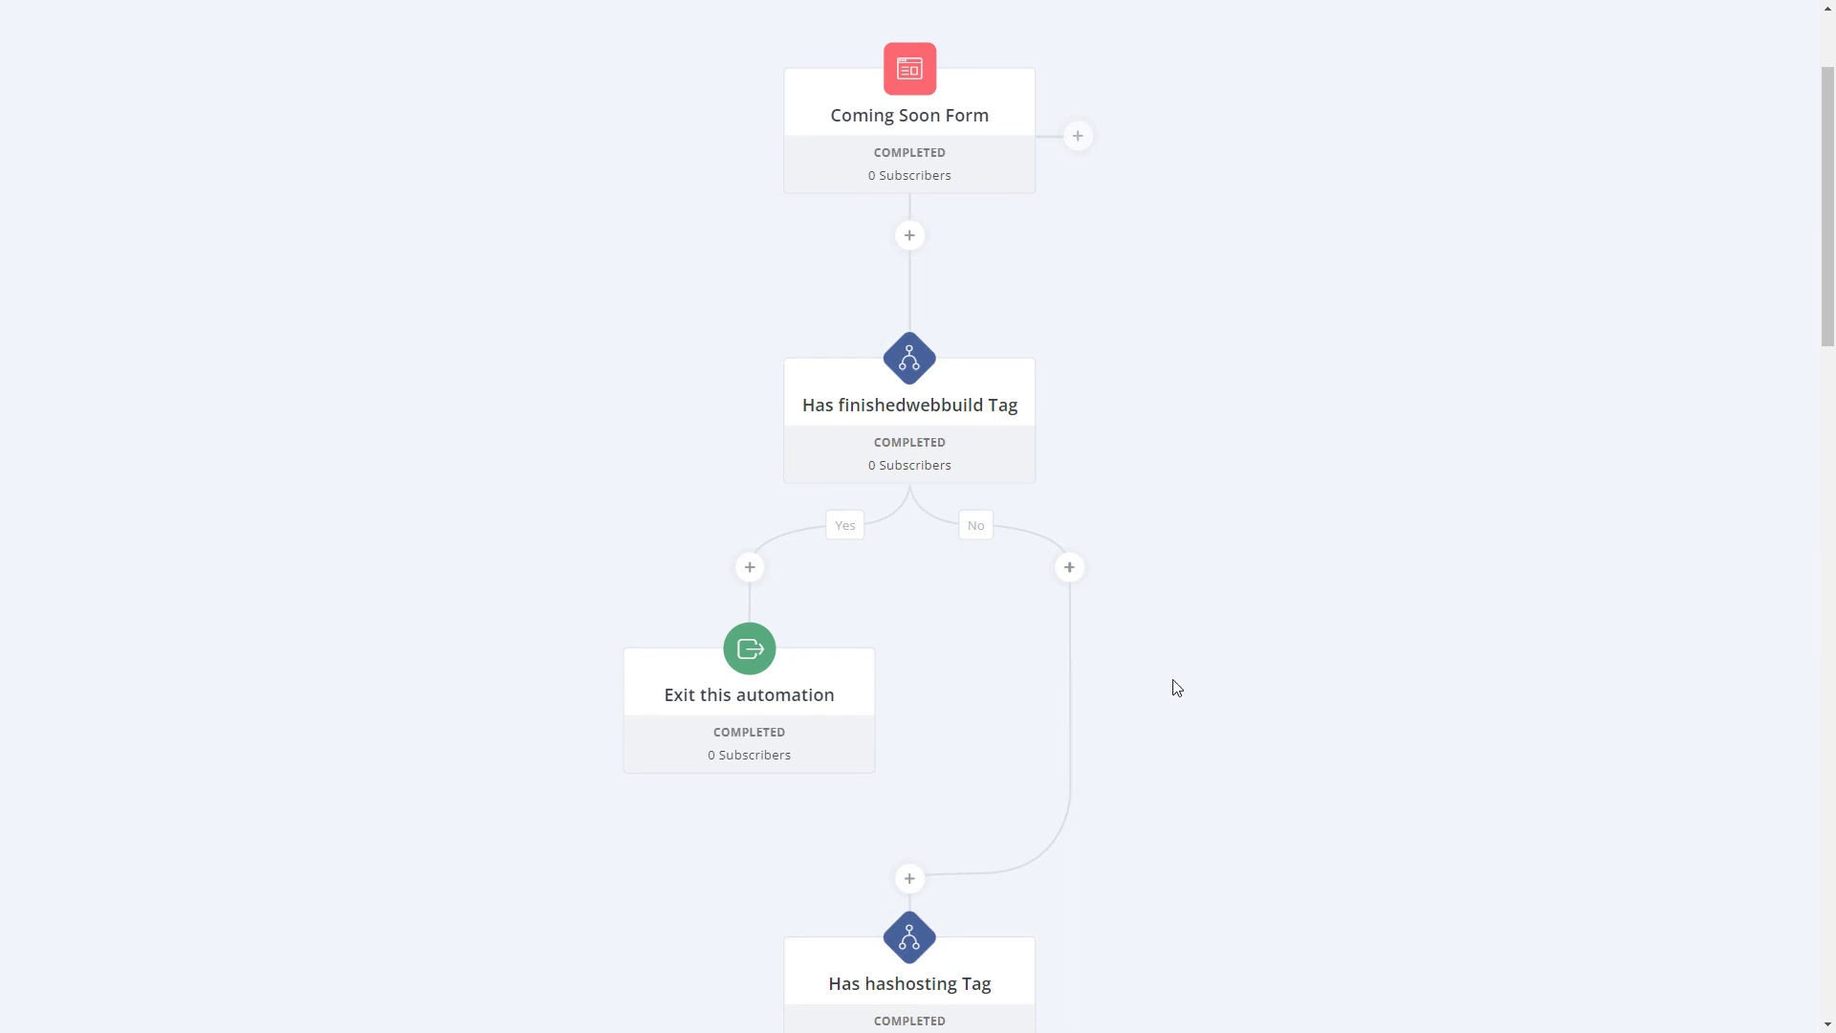
scroll(1168, 655, "down", 3)
scroll(1024, 602, "down", 5)
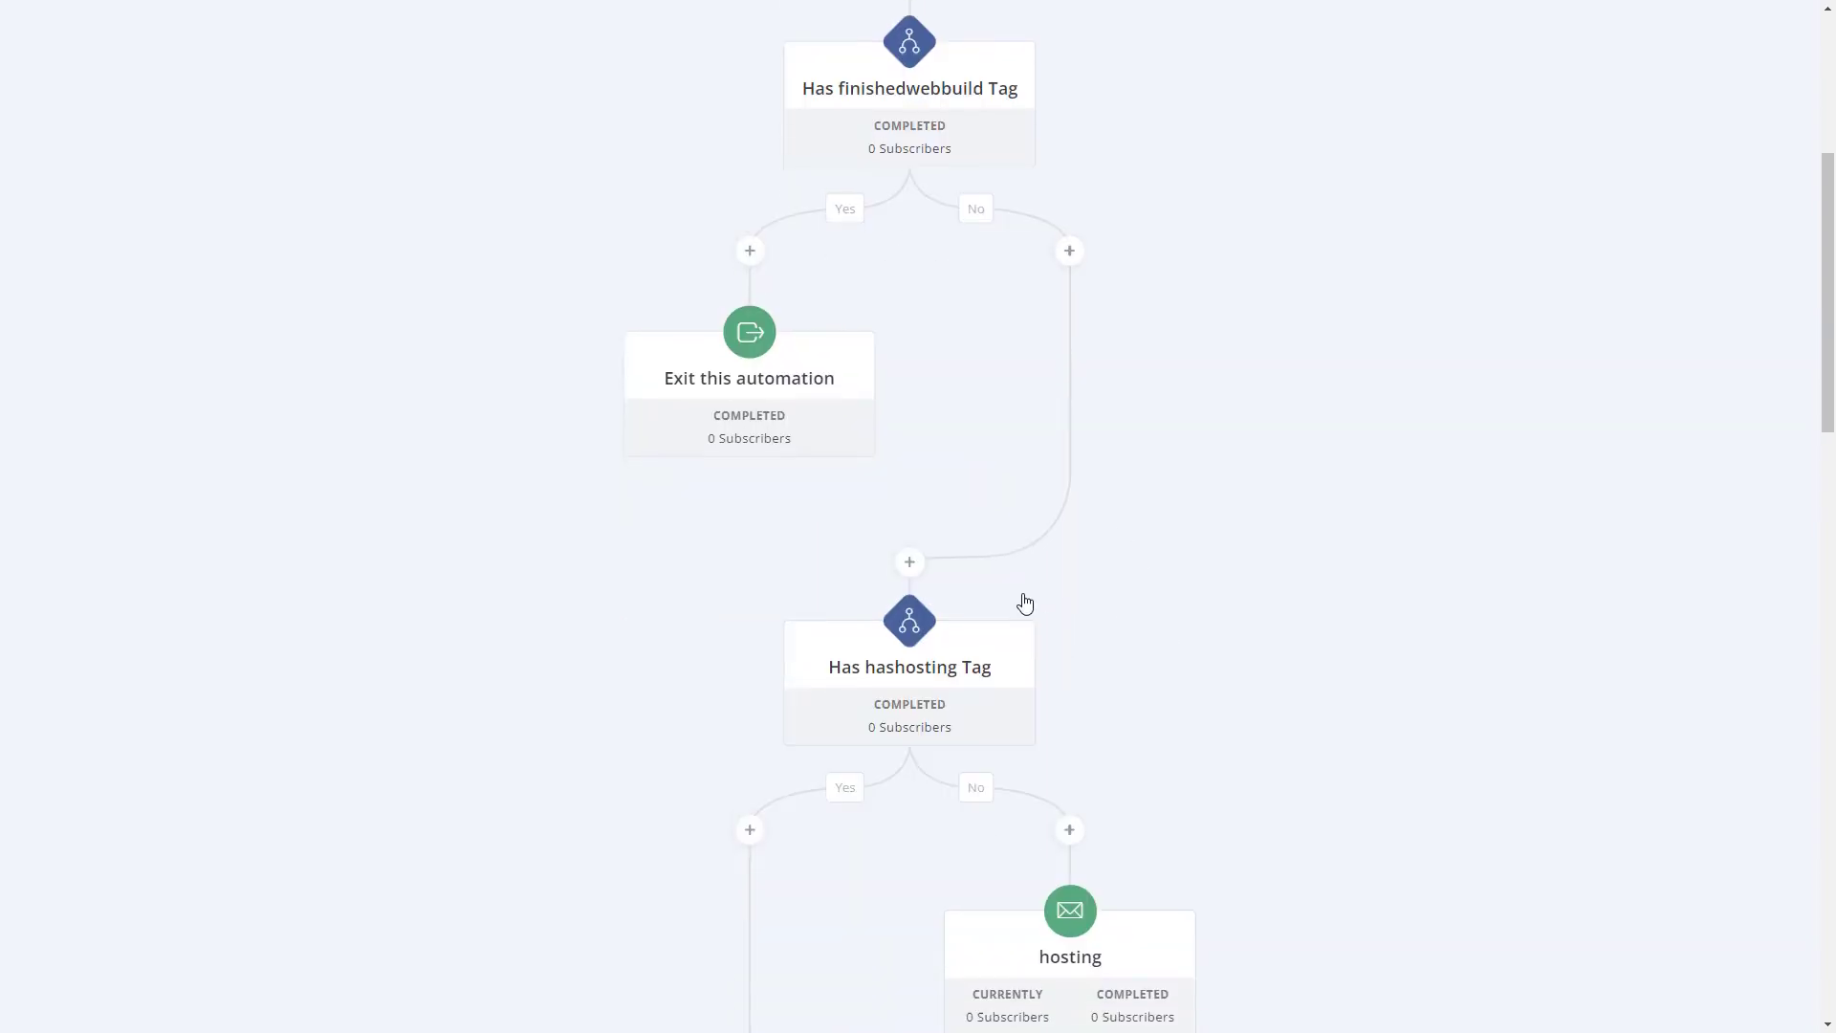
scroll(1123, 666, "down", 4)
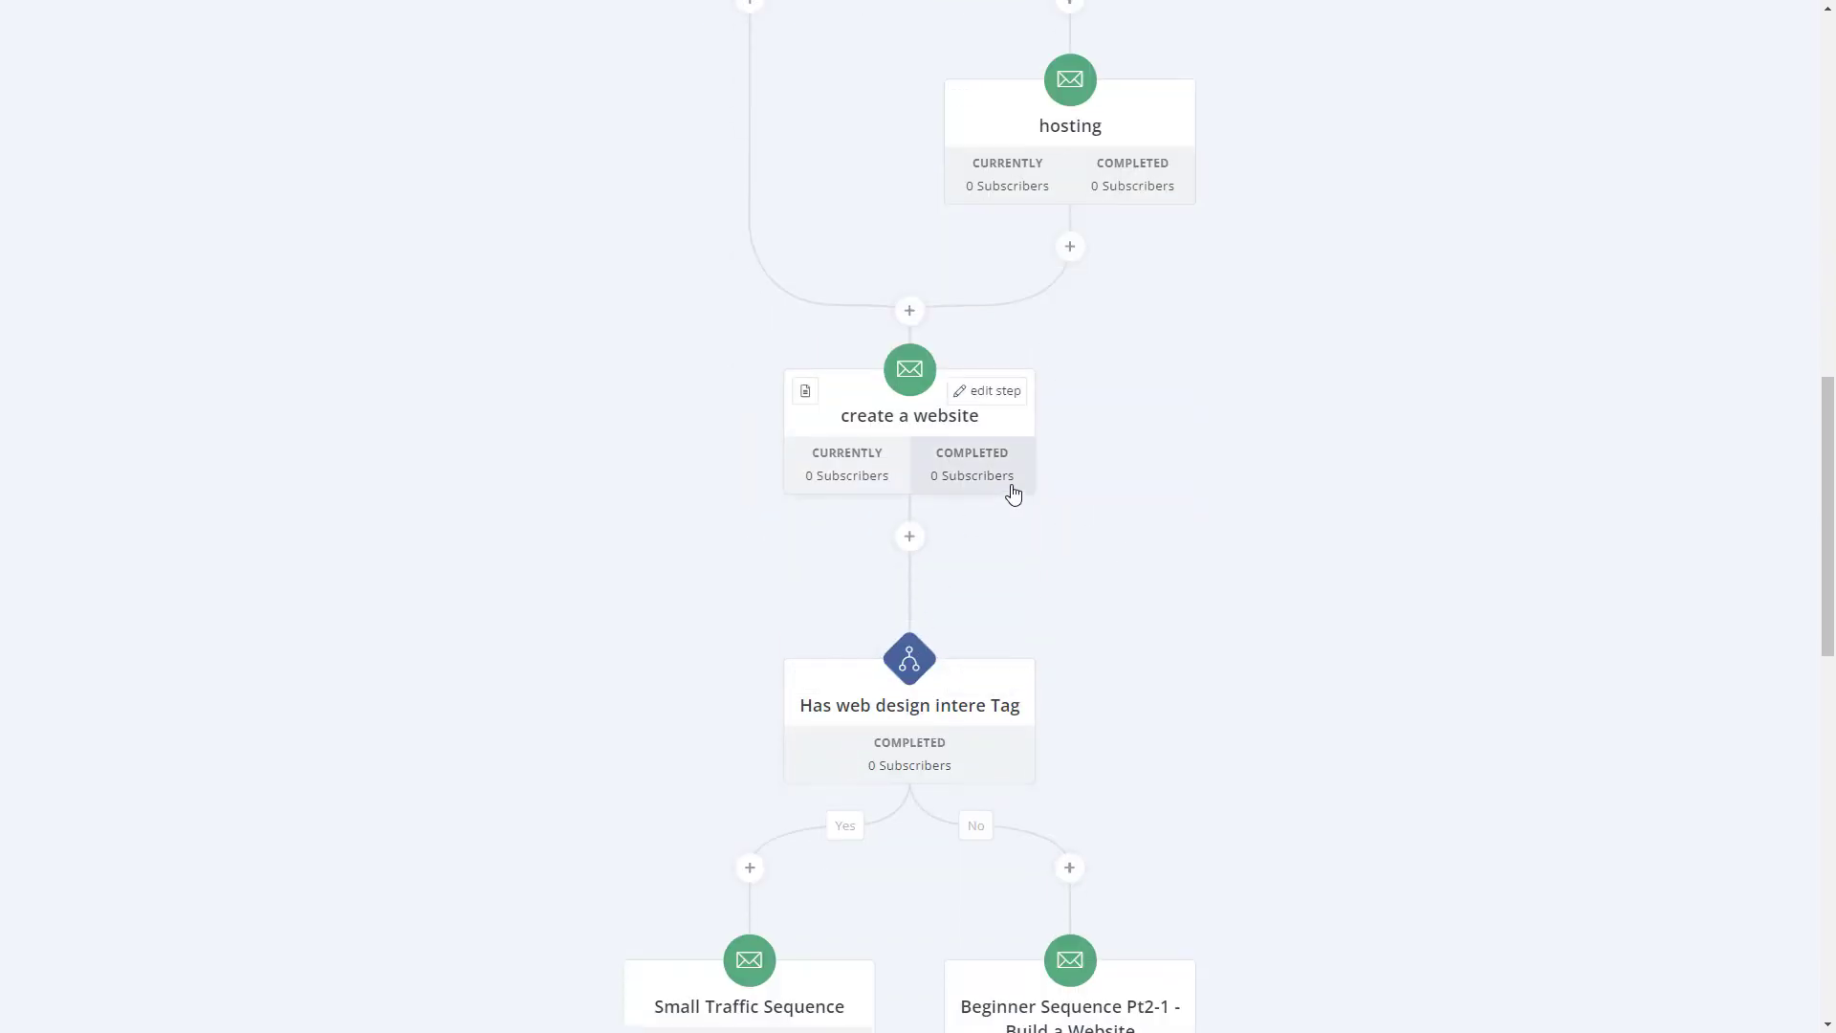
scroll(586, 692, "down", 5)
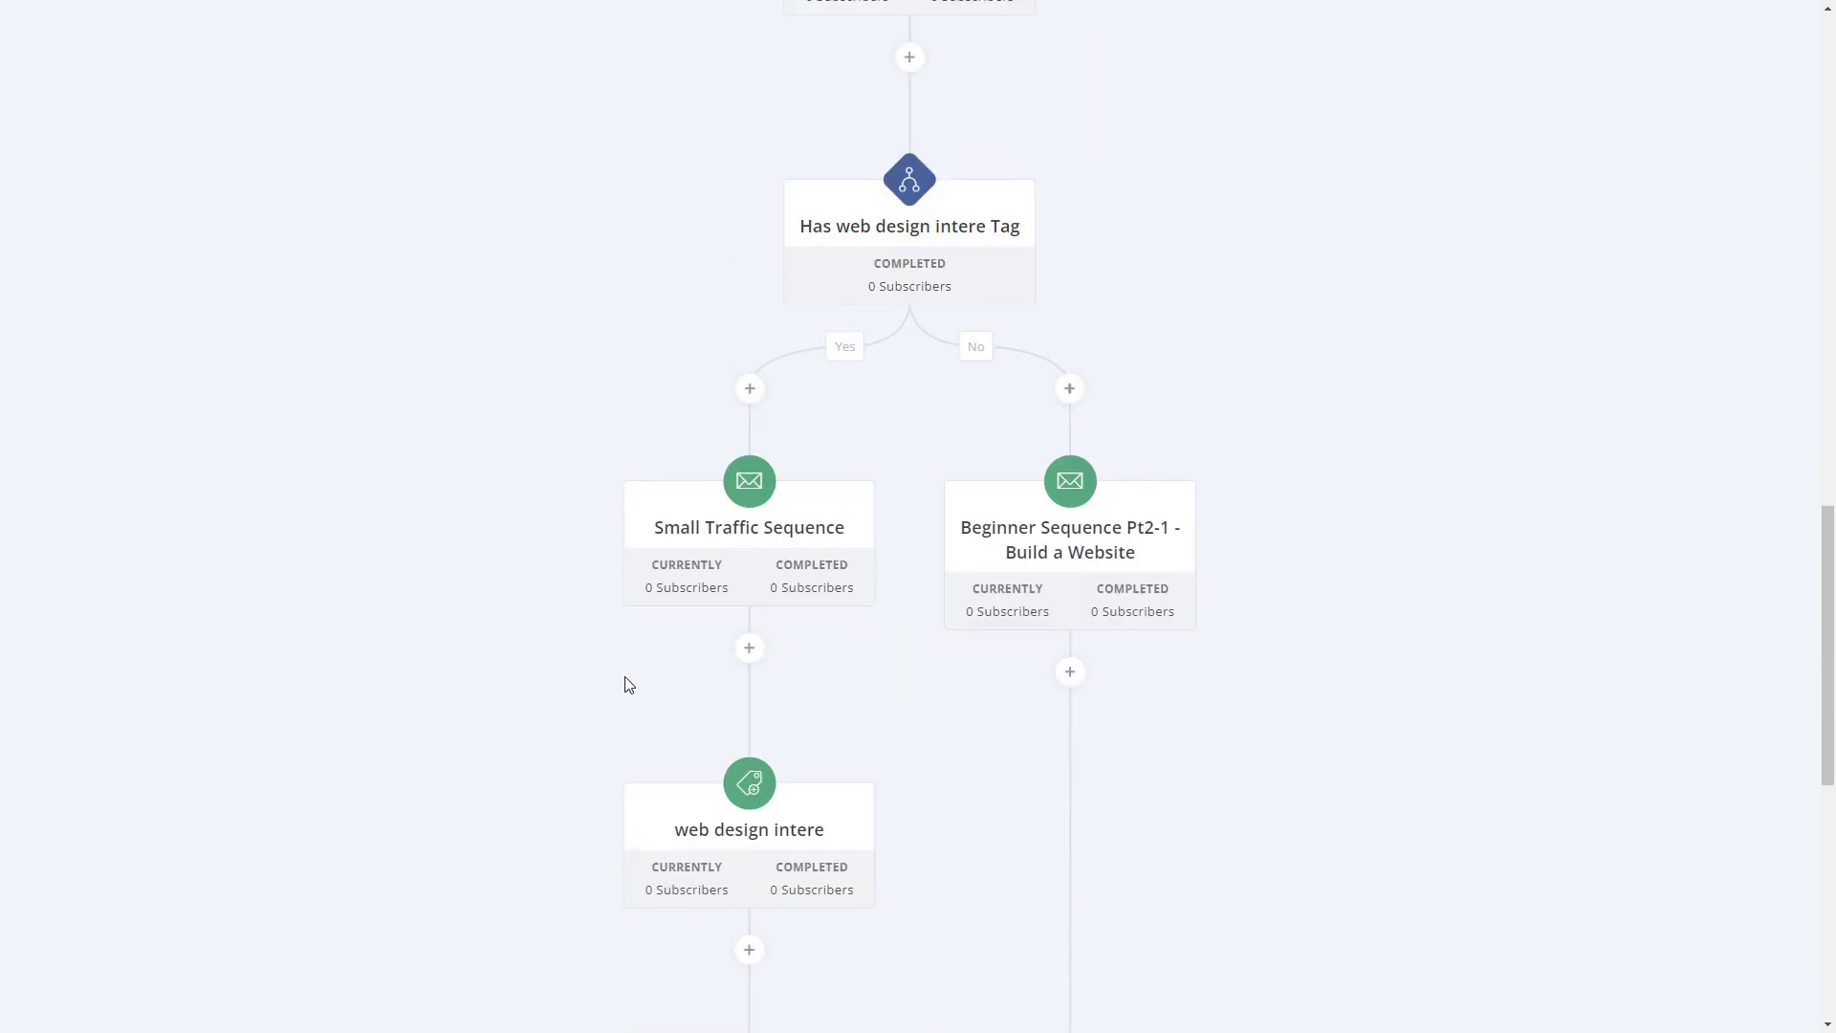
scroll(629, 684, "down", 9)
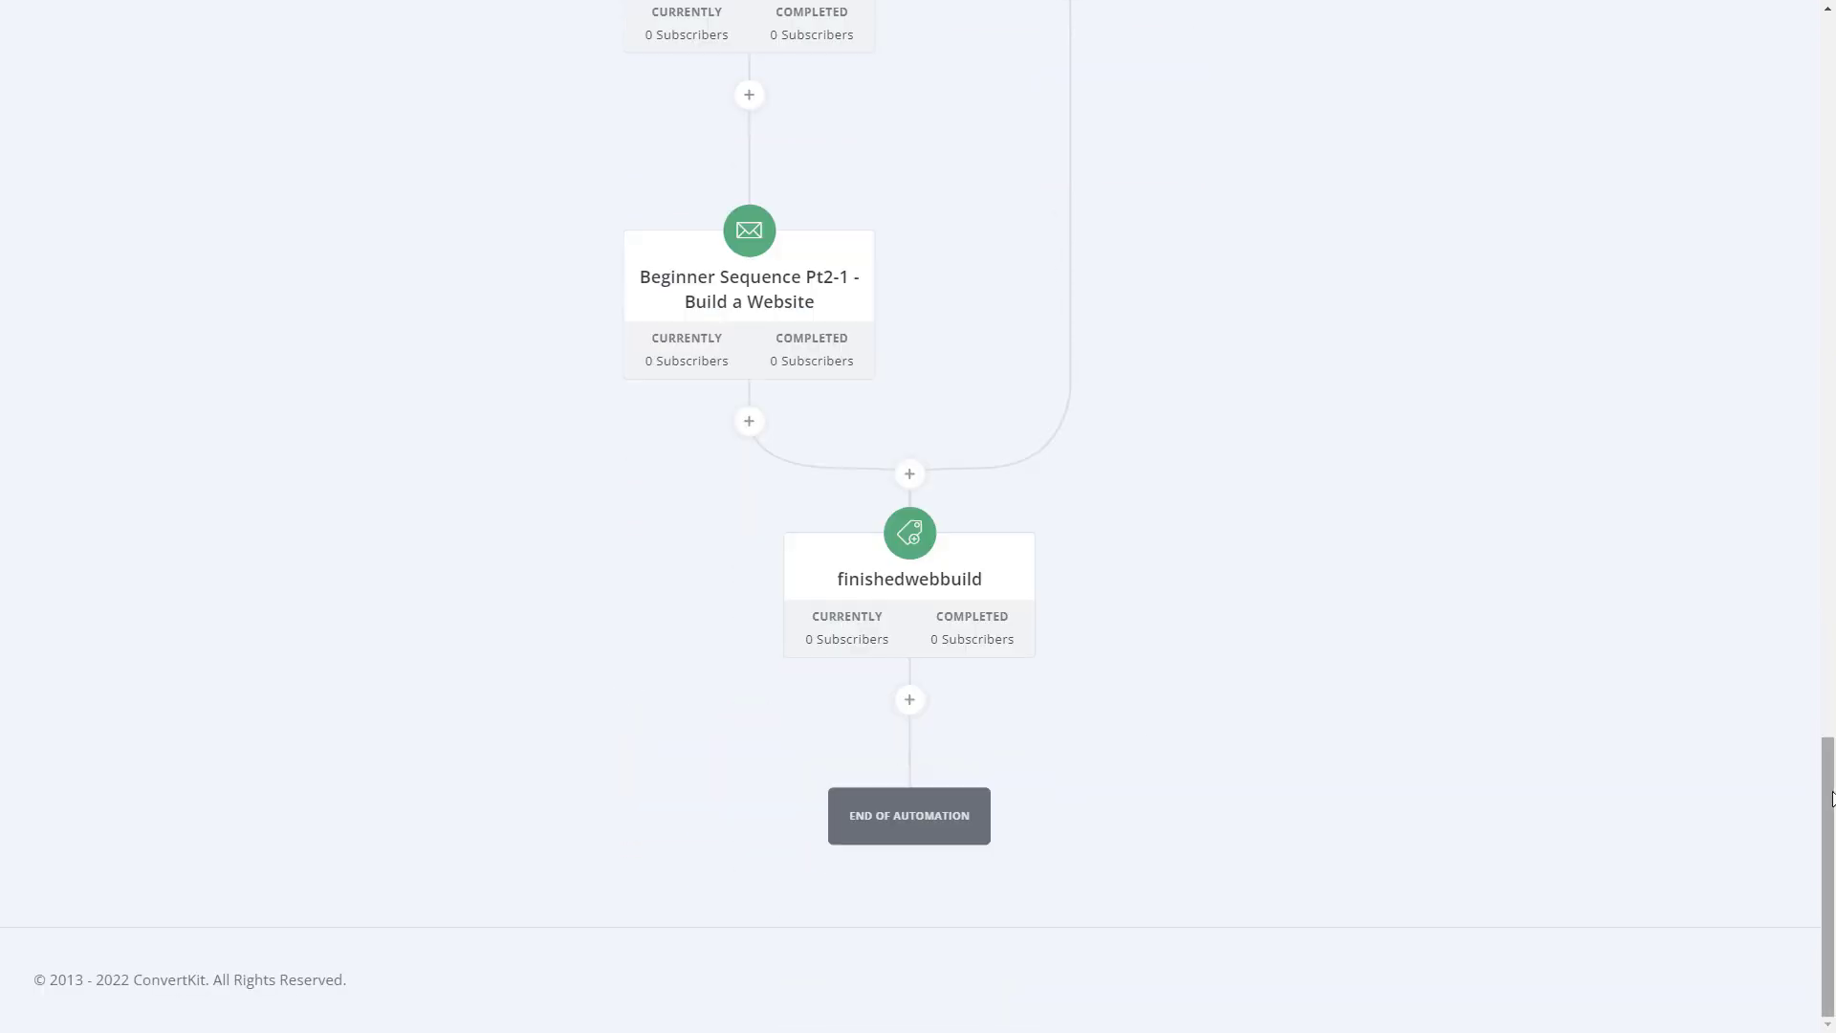
- View the confirmation for turning the automation live, cancel it, and return to the list of visual automations
left_click_drag(1828, 854, 1826, 131)
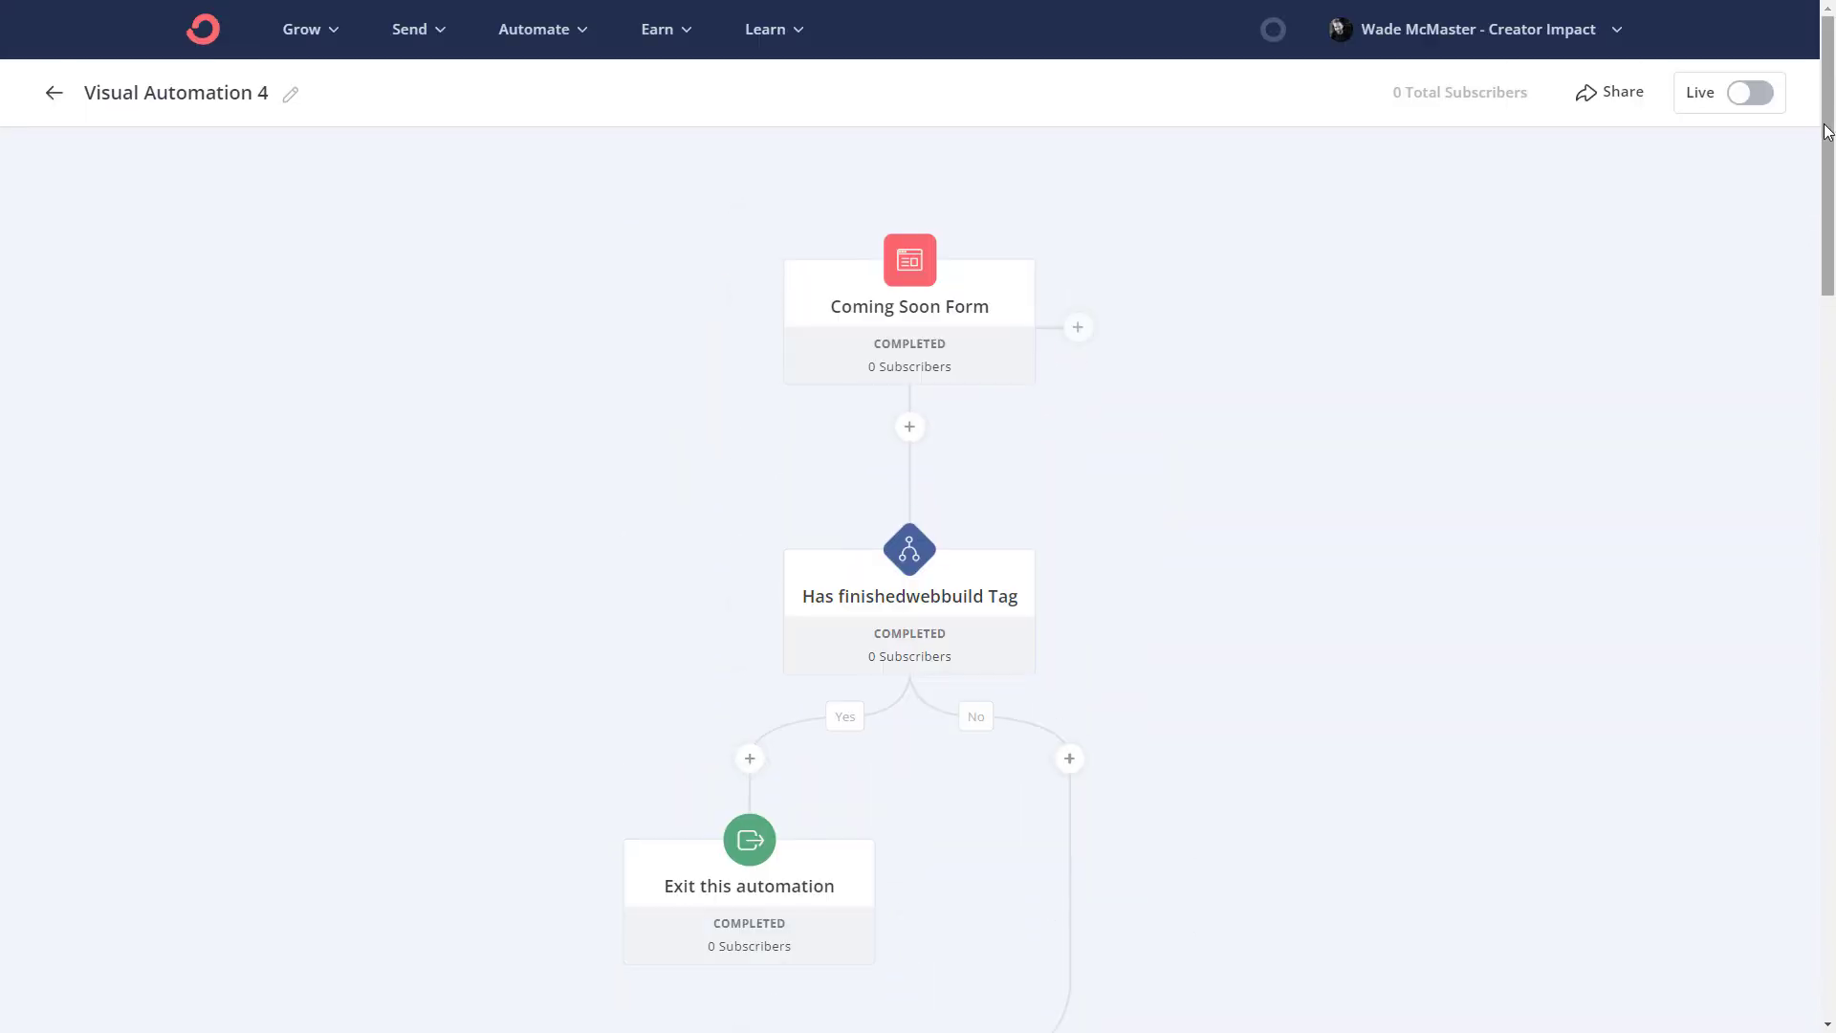
left_click(1753, 94)
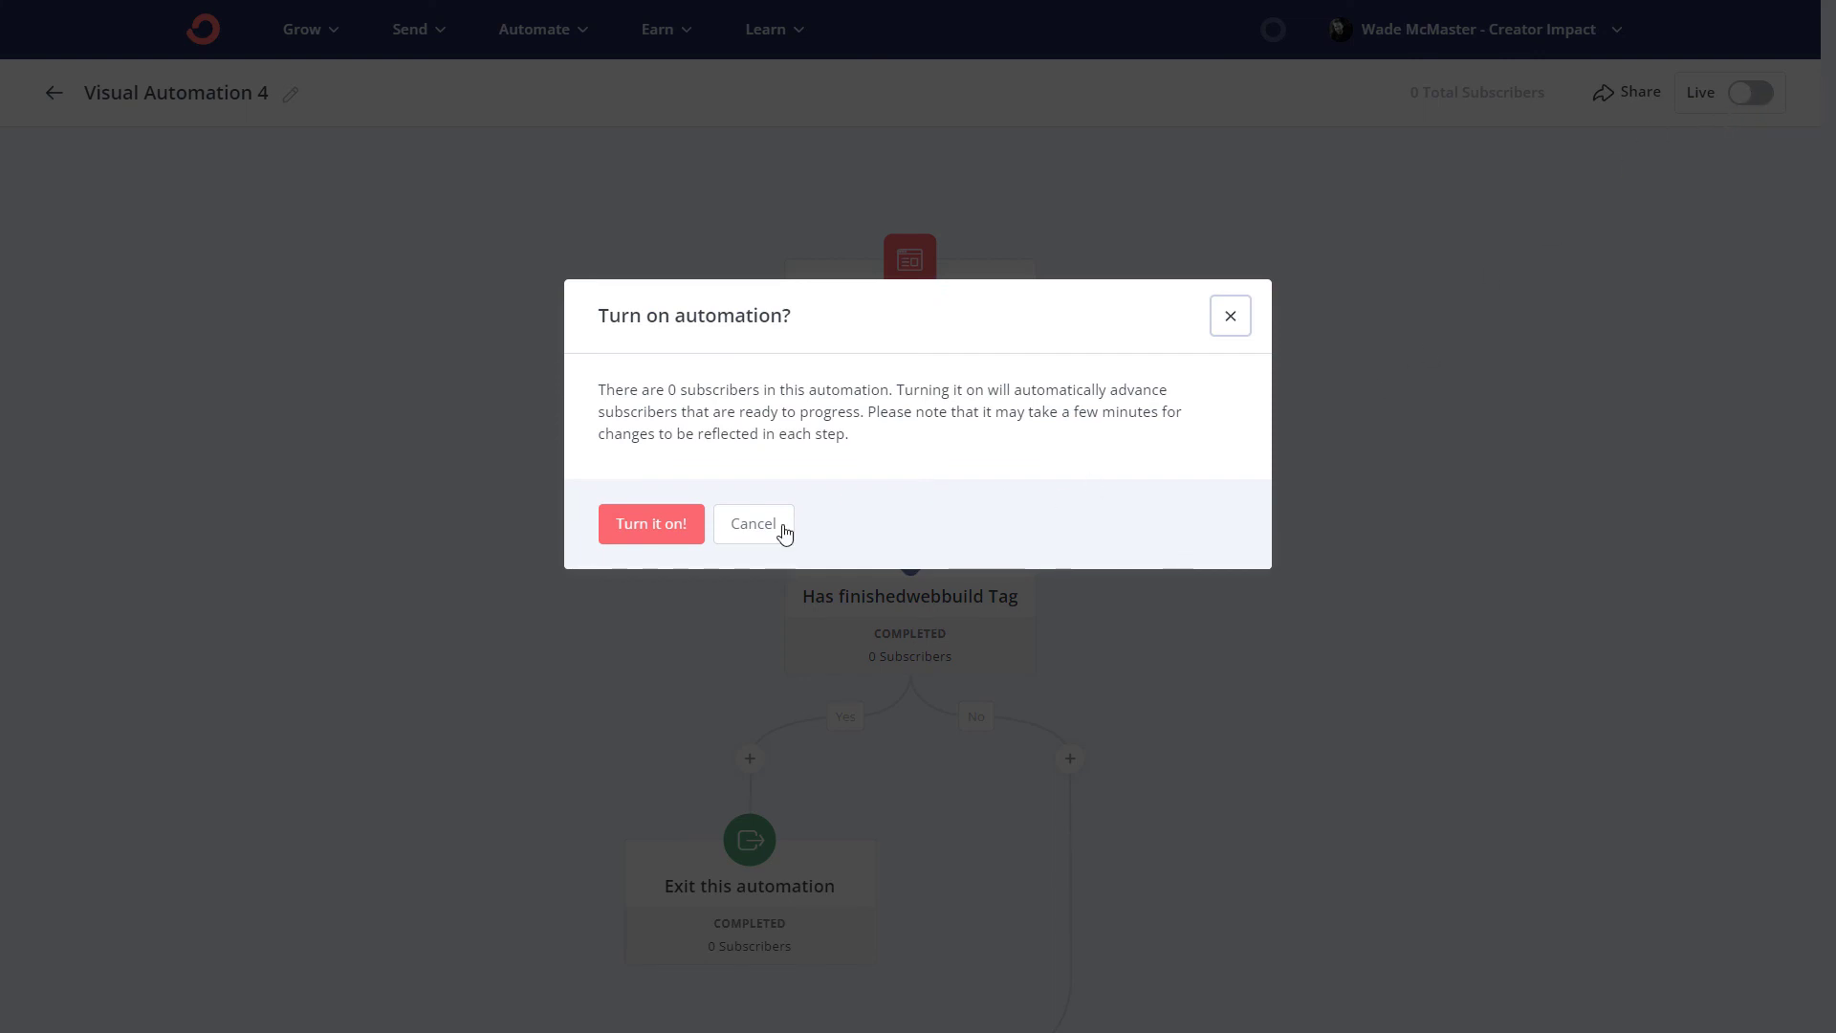
left_click(750, 541)
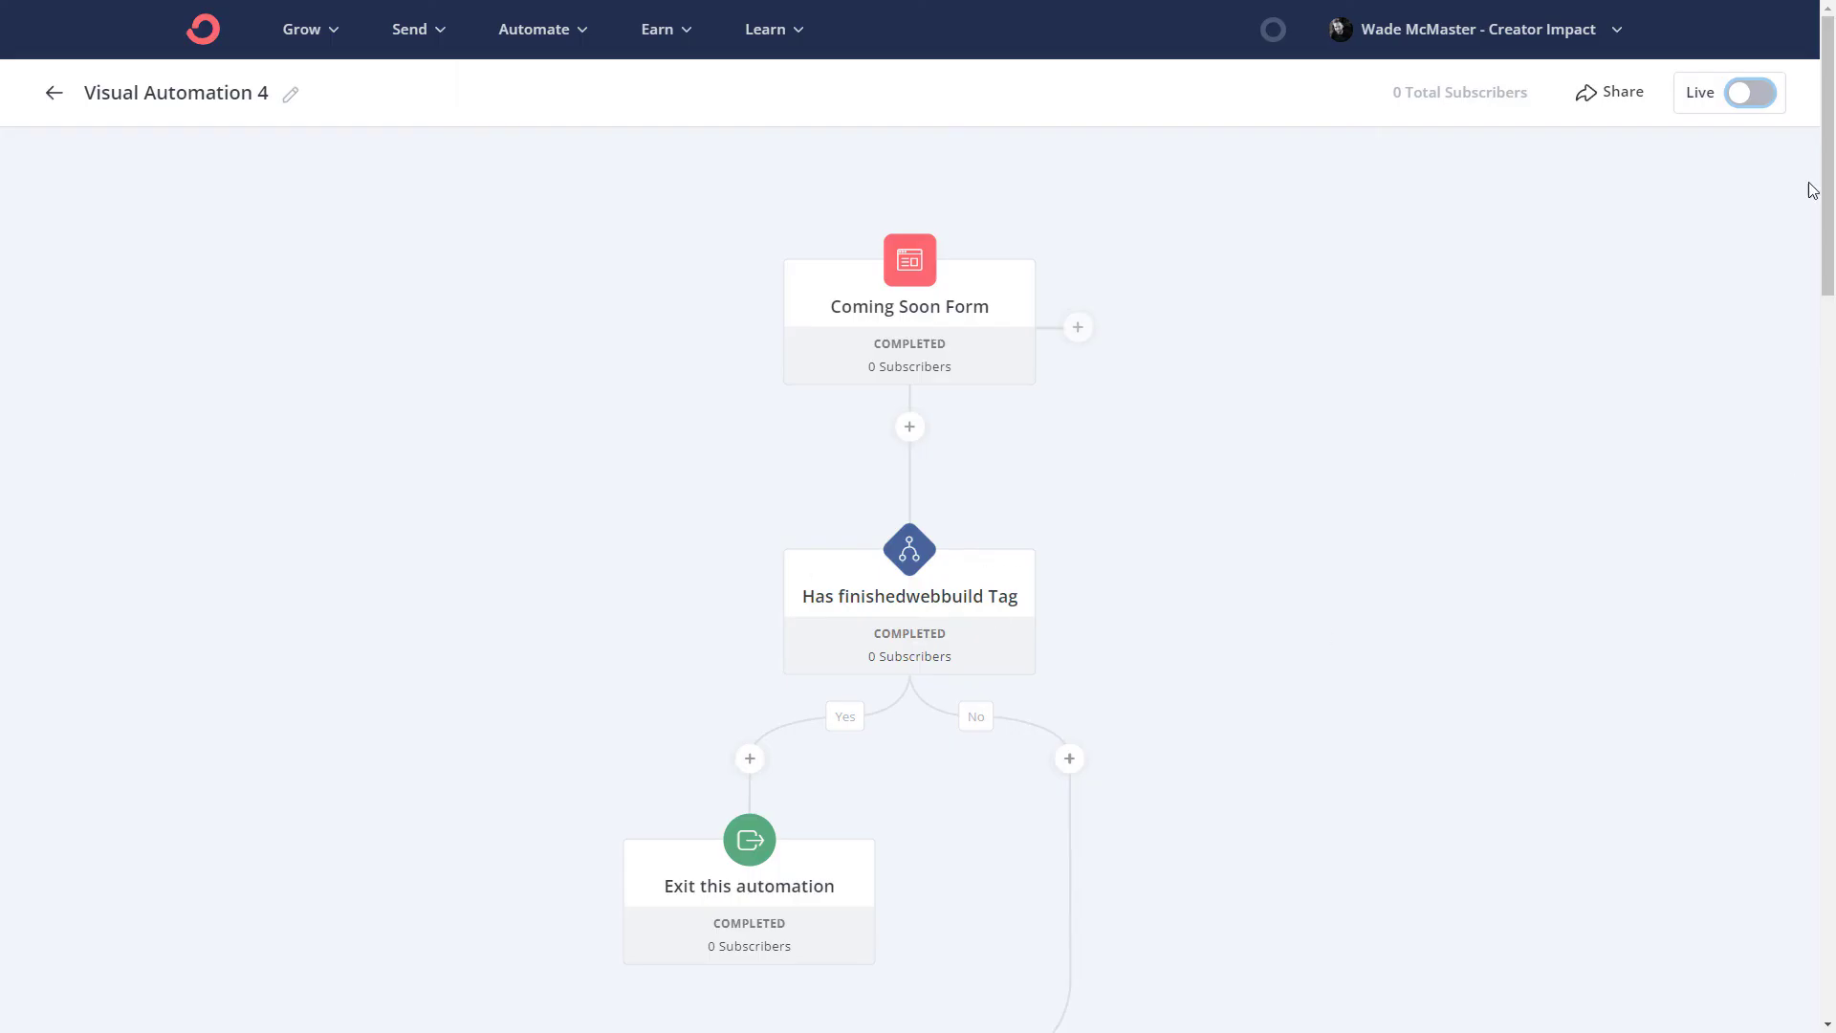
left_click(53, 91)
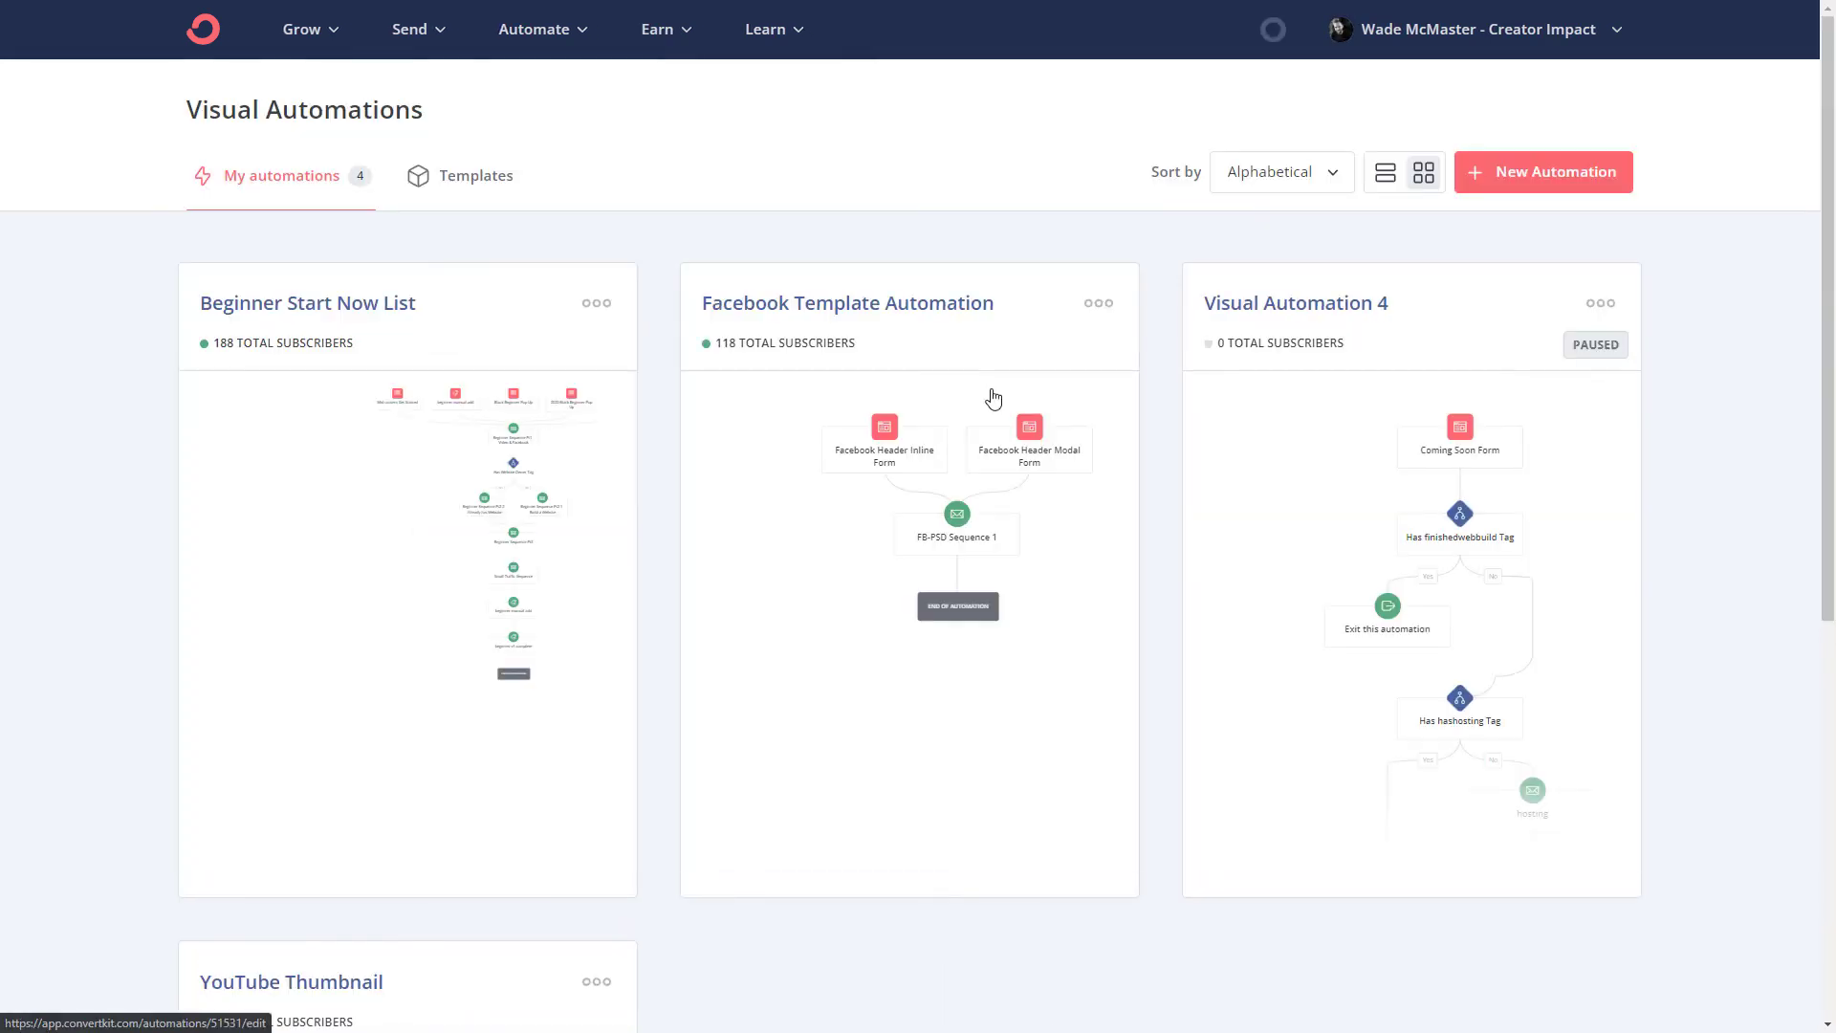
- Open the YouTube Thumbnail automation and review its flow from the inline form through the tag condition to the end of the automation
scroll(831, 278, "down", 3)
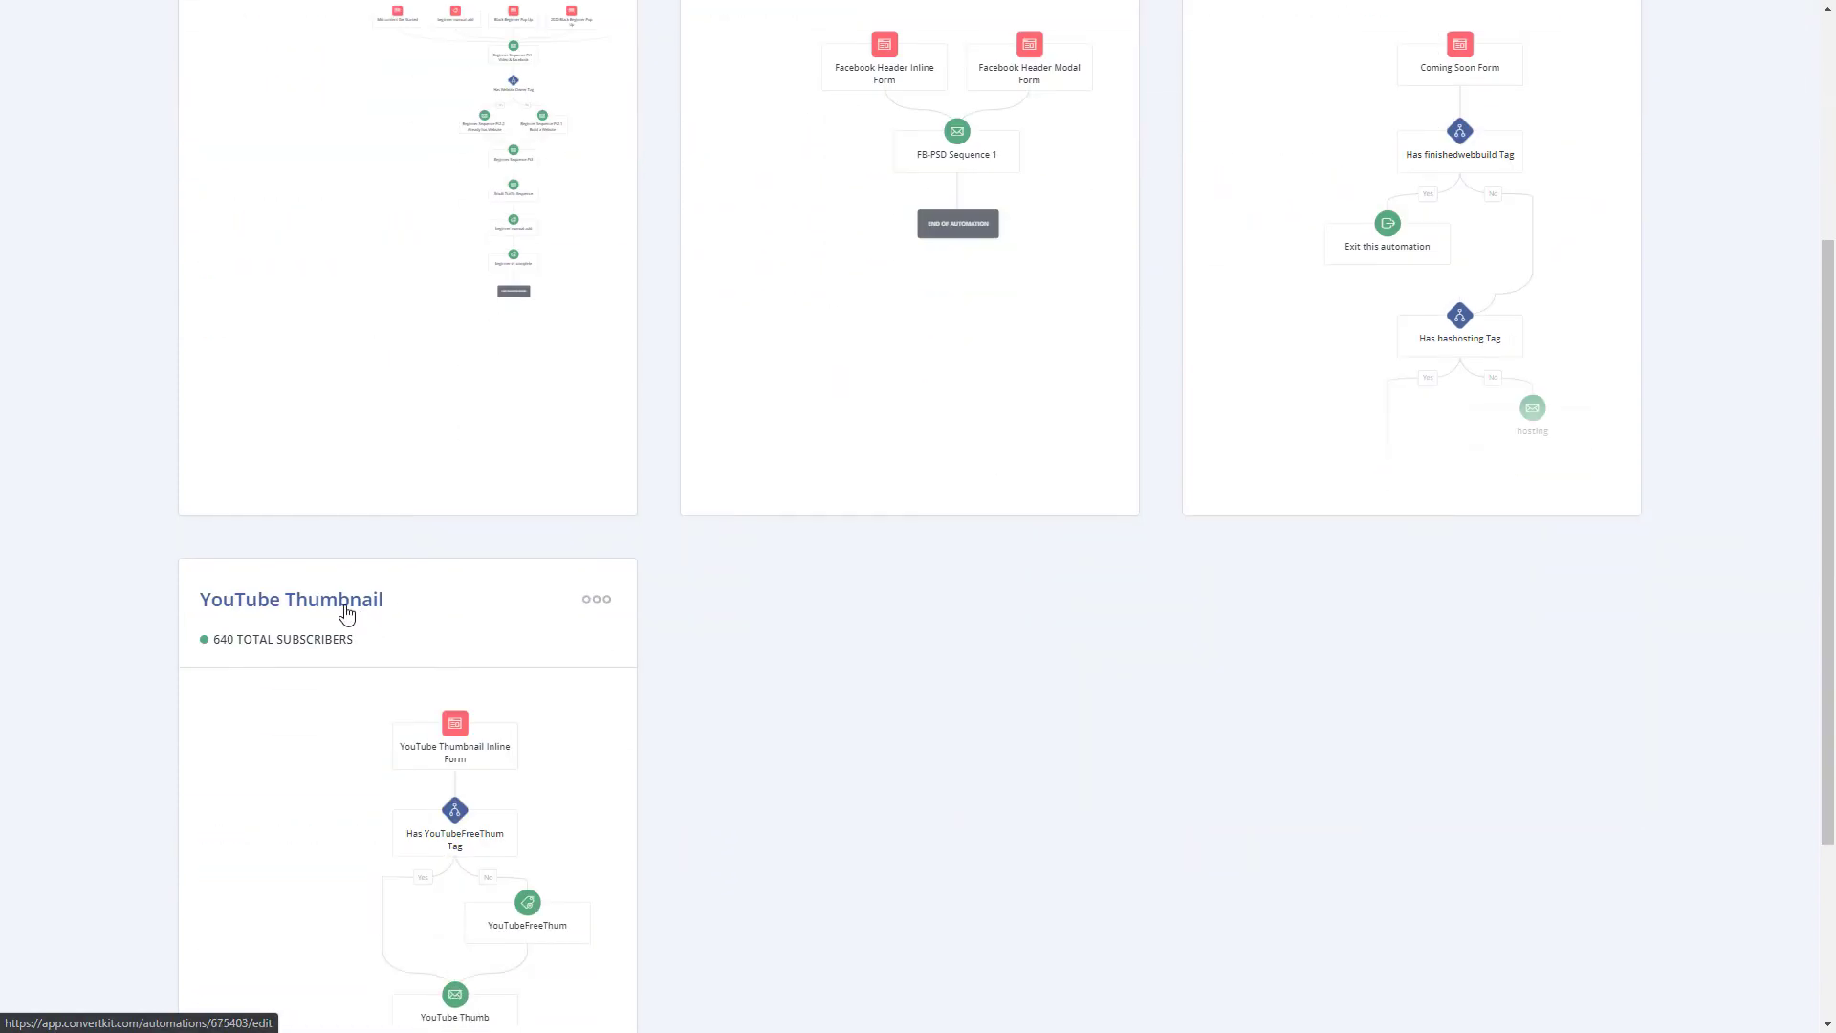
left_click(346, 602)
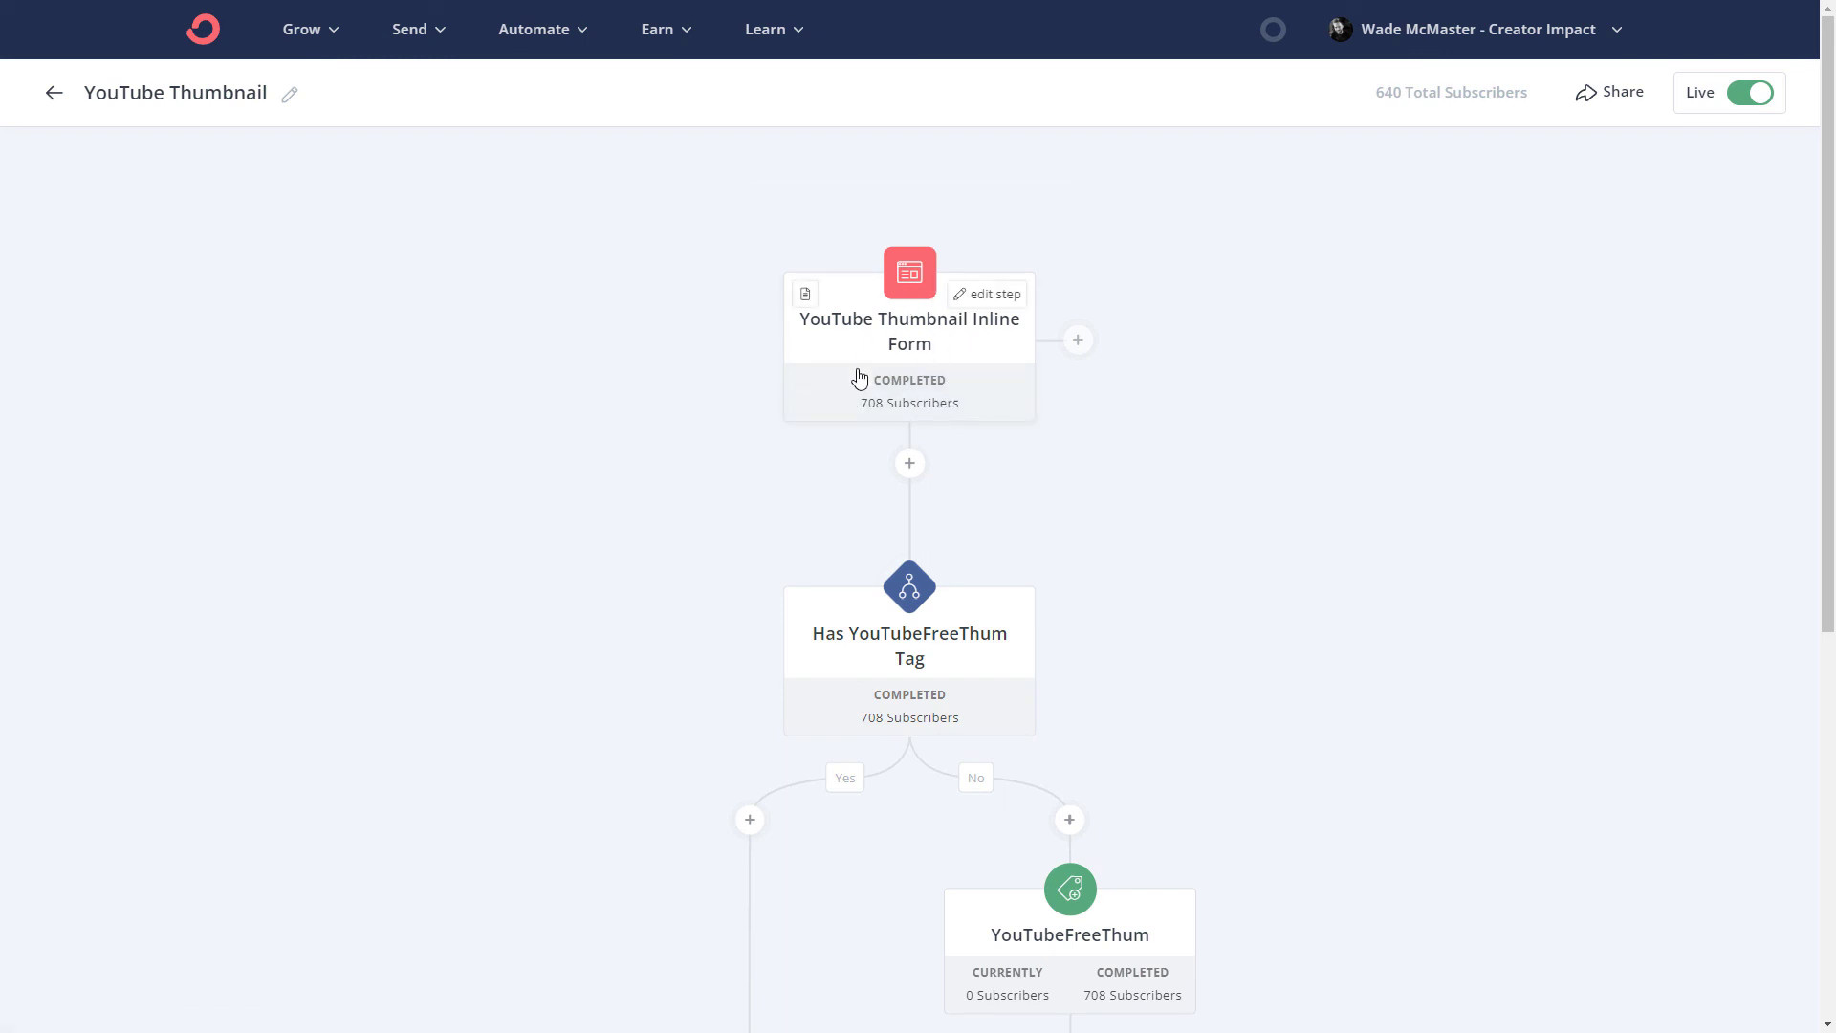
scroll(923, 394, "down", 4)
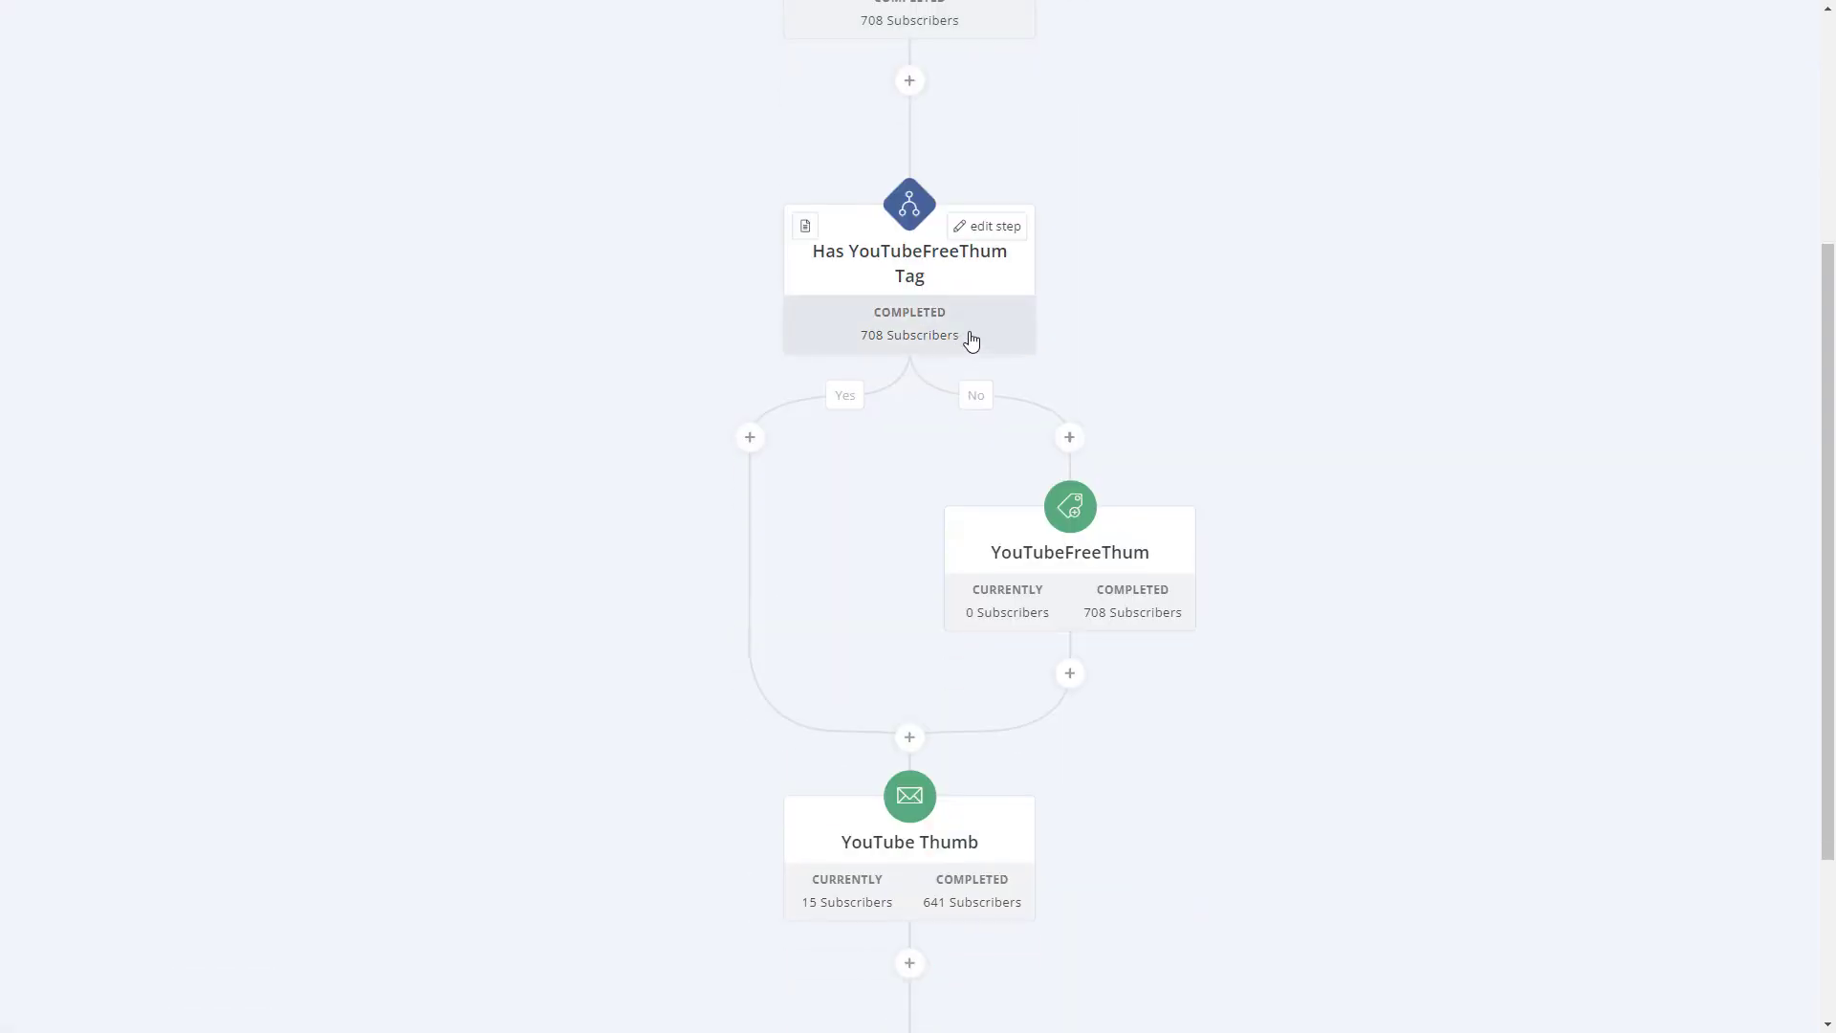
scroll(1136, 627, "down", 2)
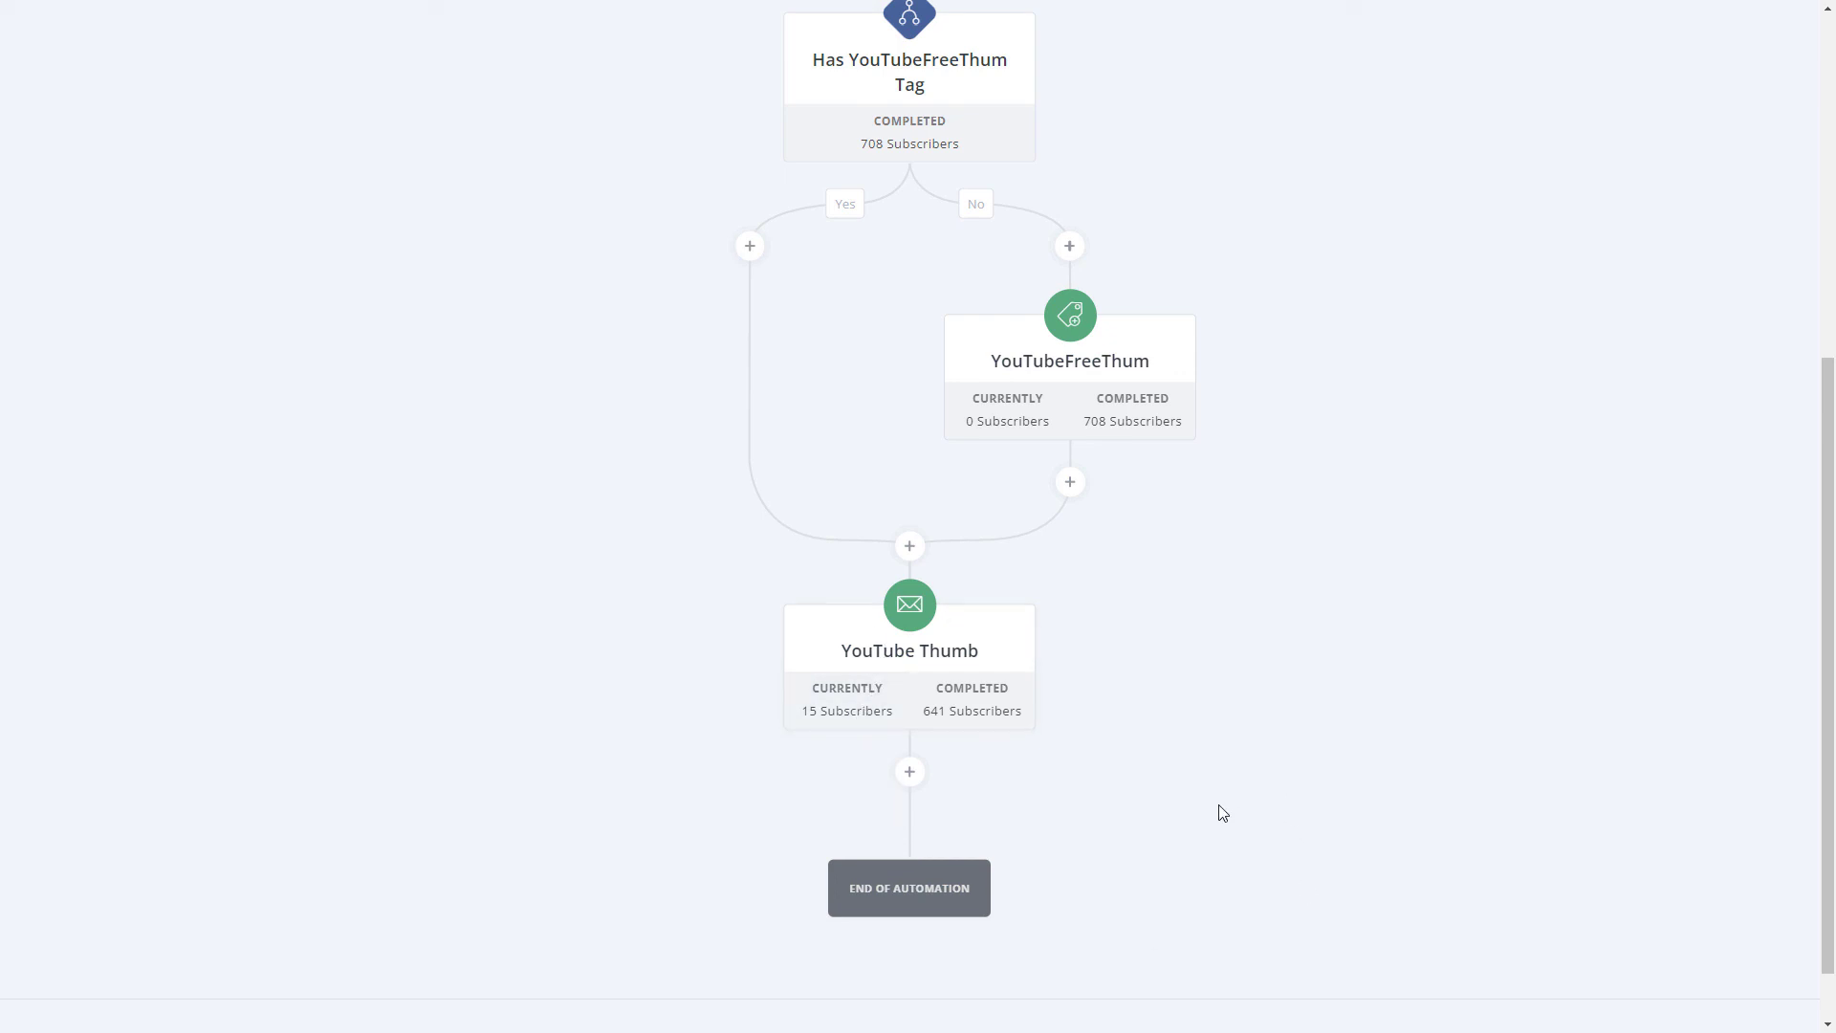
scroll(1222, 813, "up", 6)
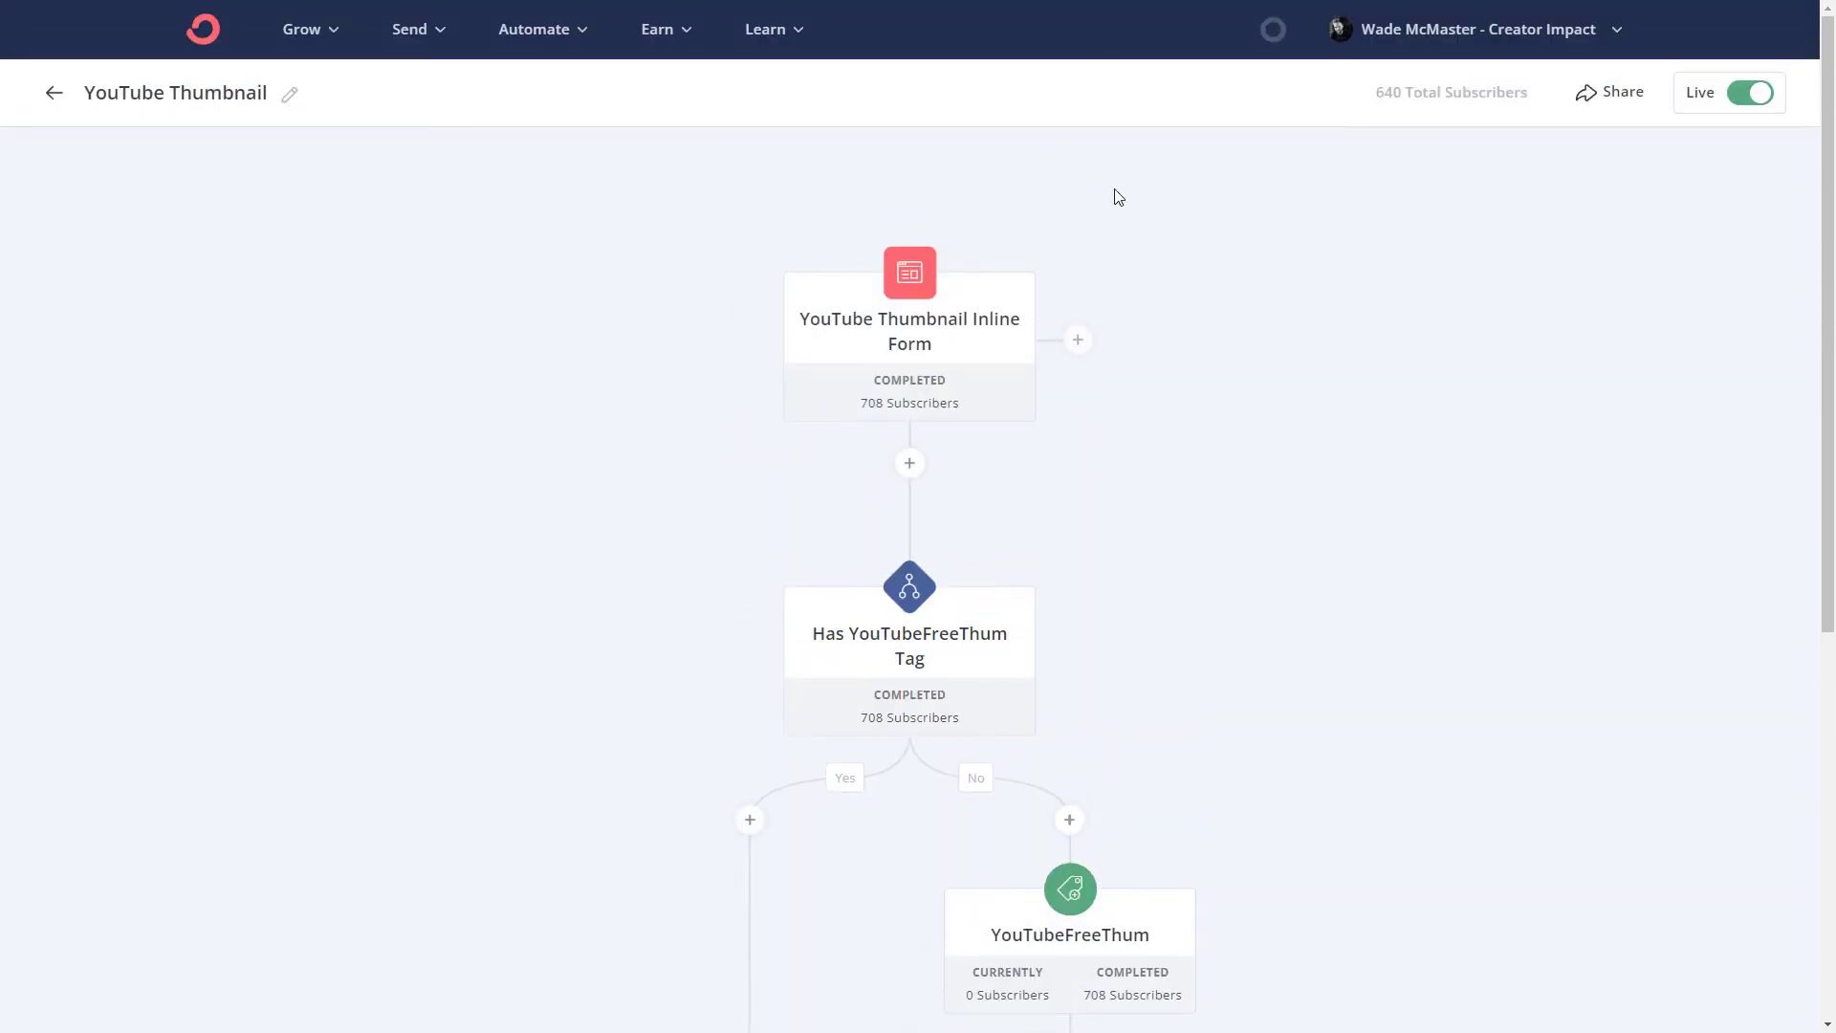
scroll(959, 528, "down", 7)
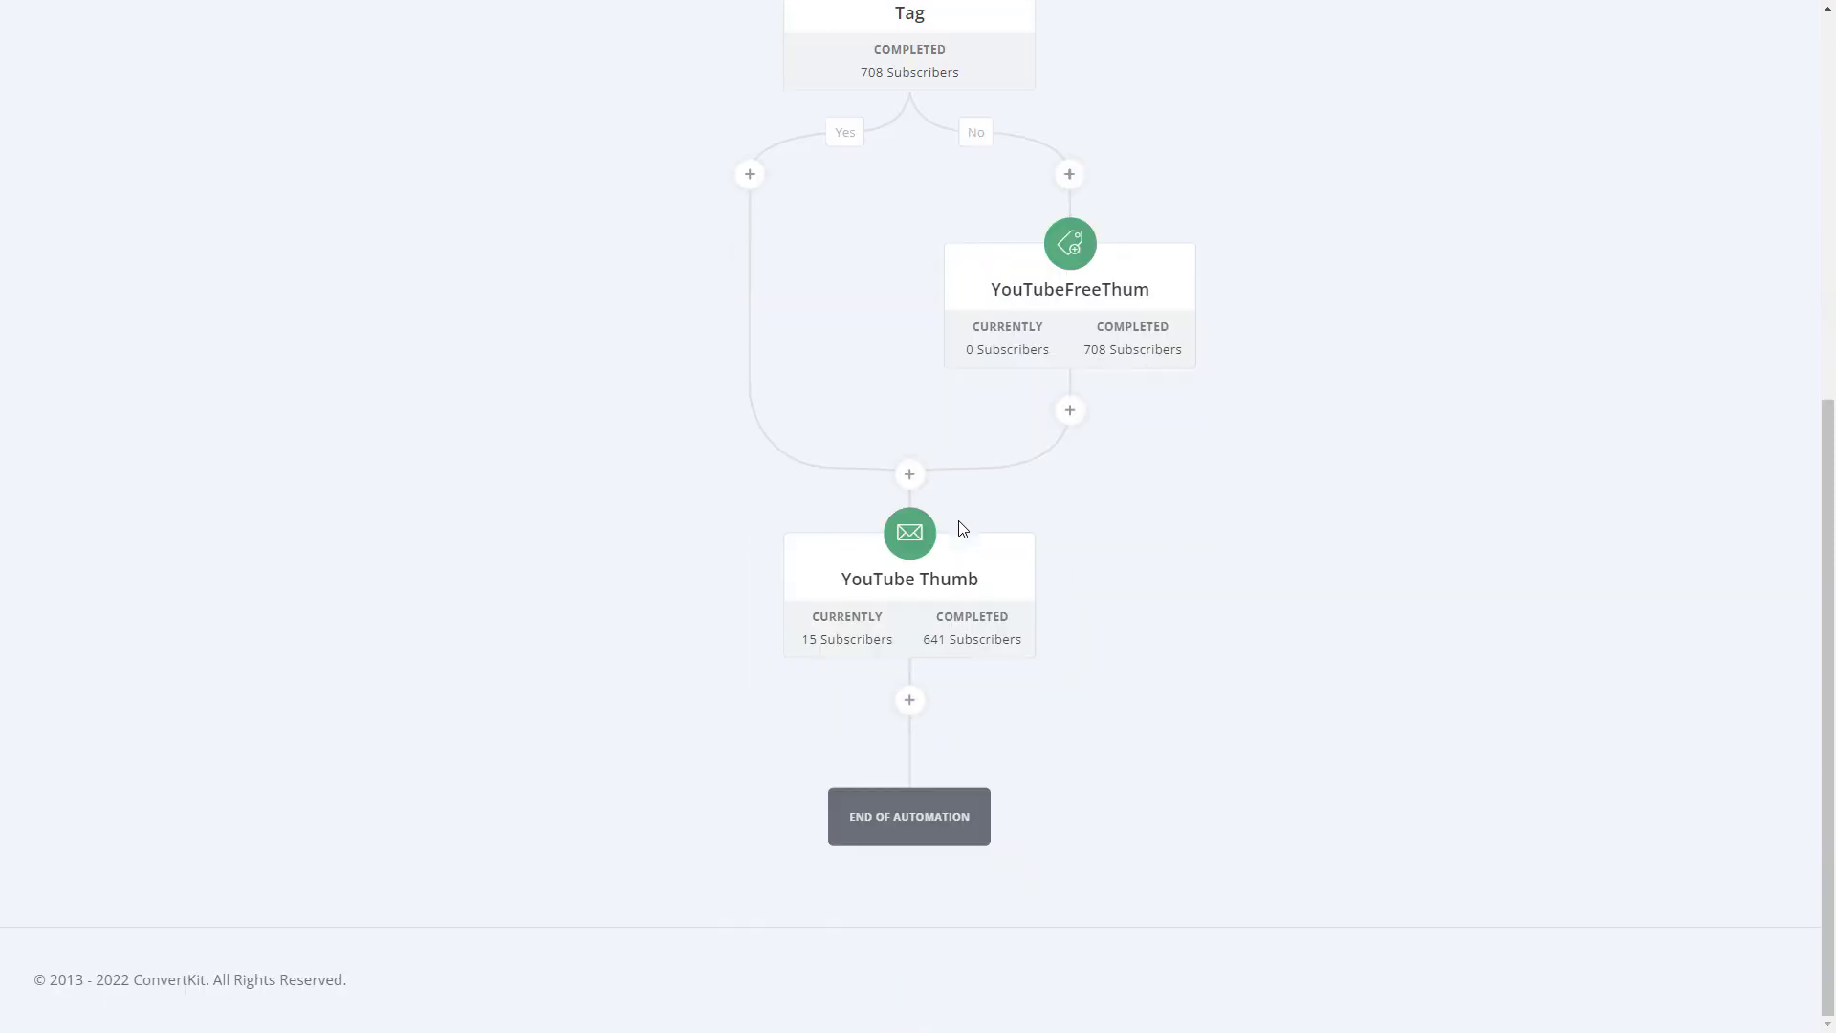
scroll(956, 616, "up", 7)
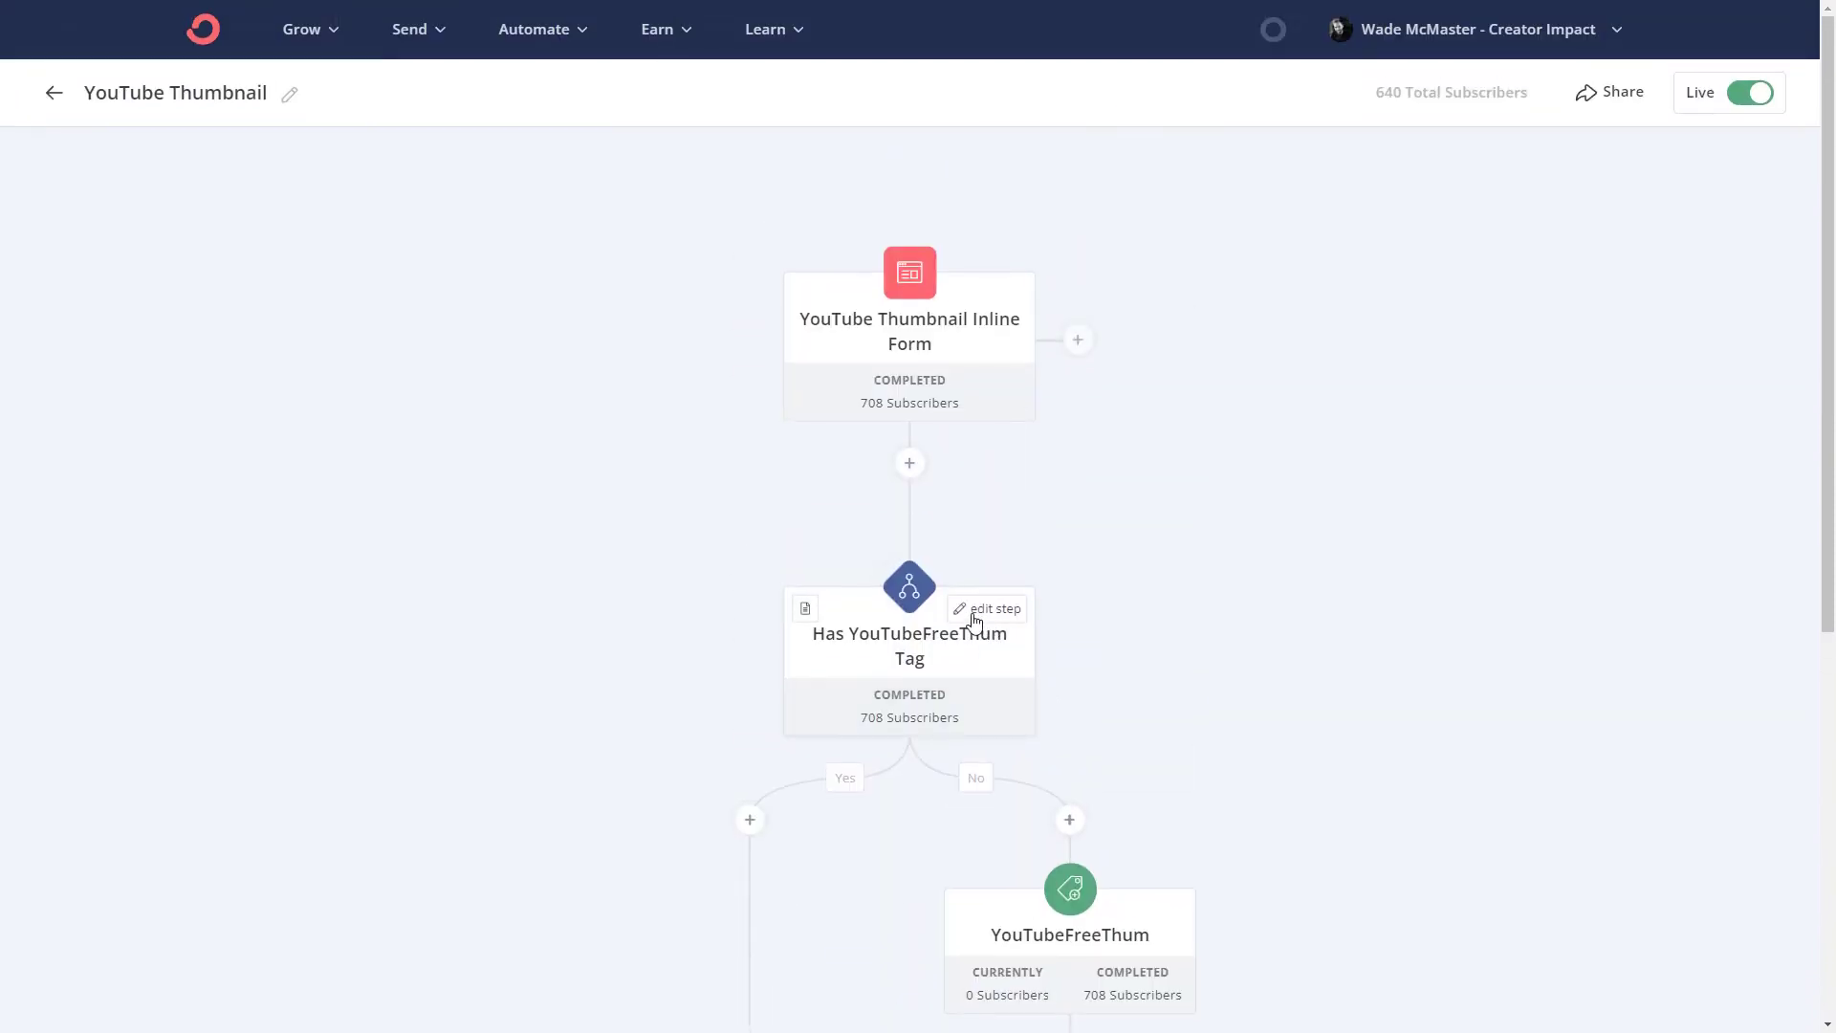
- View the list of subscribers who completed the YouTubeFreeThum tagging action, and return to the automation
scroll(1024, 704, "down", 3)
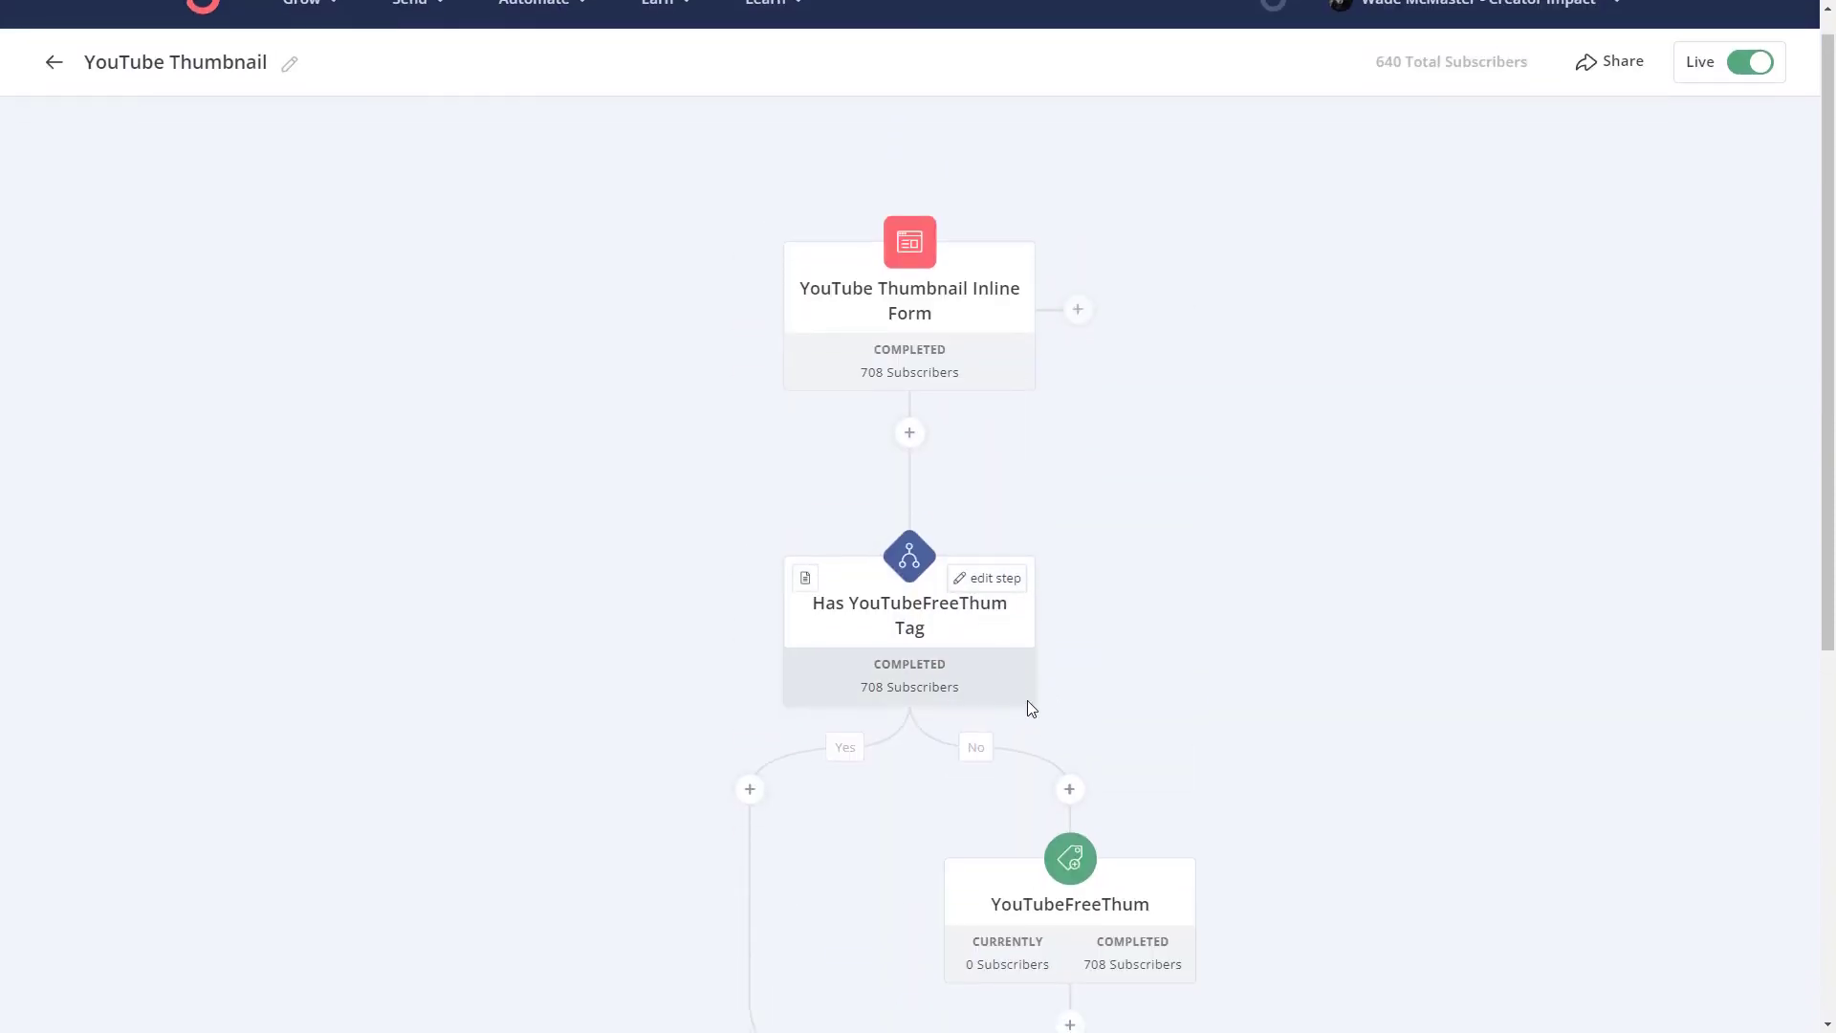
left_click(1138, 667)
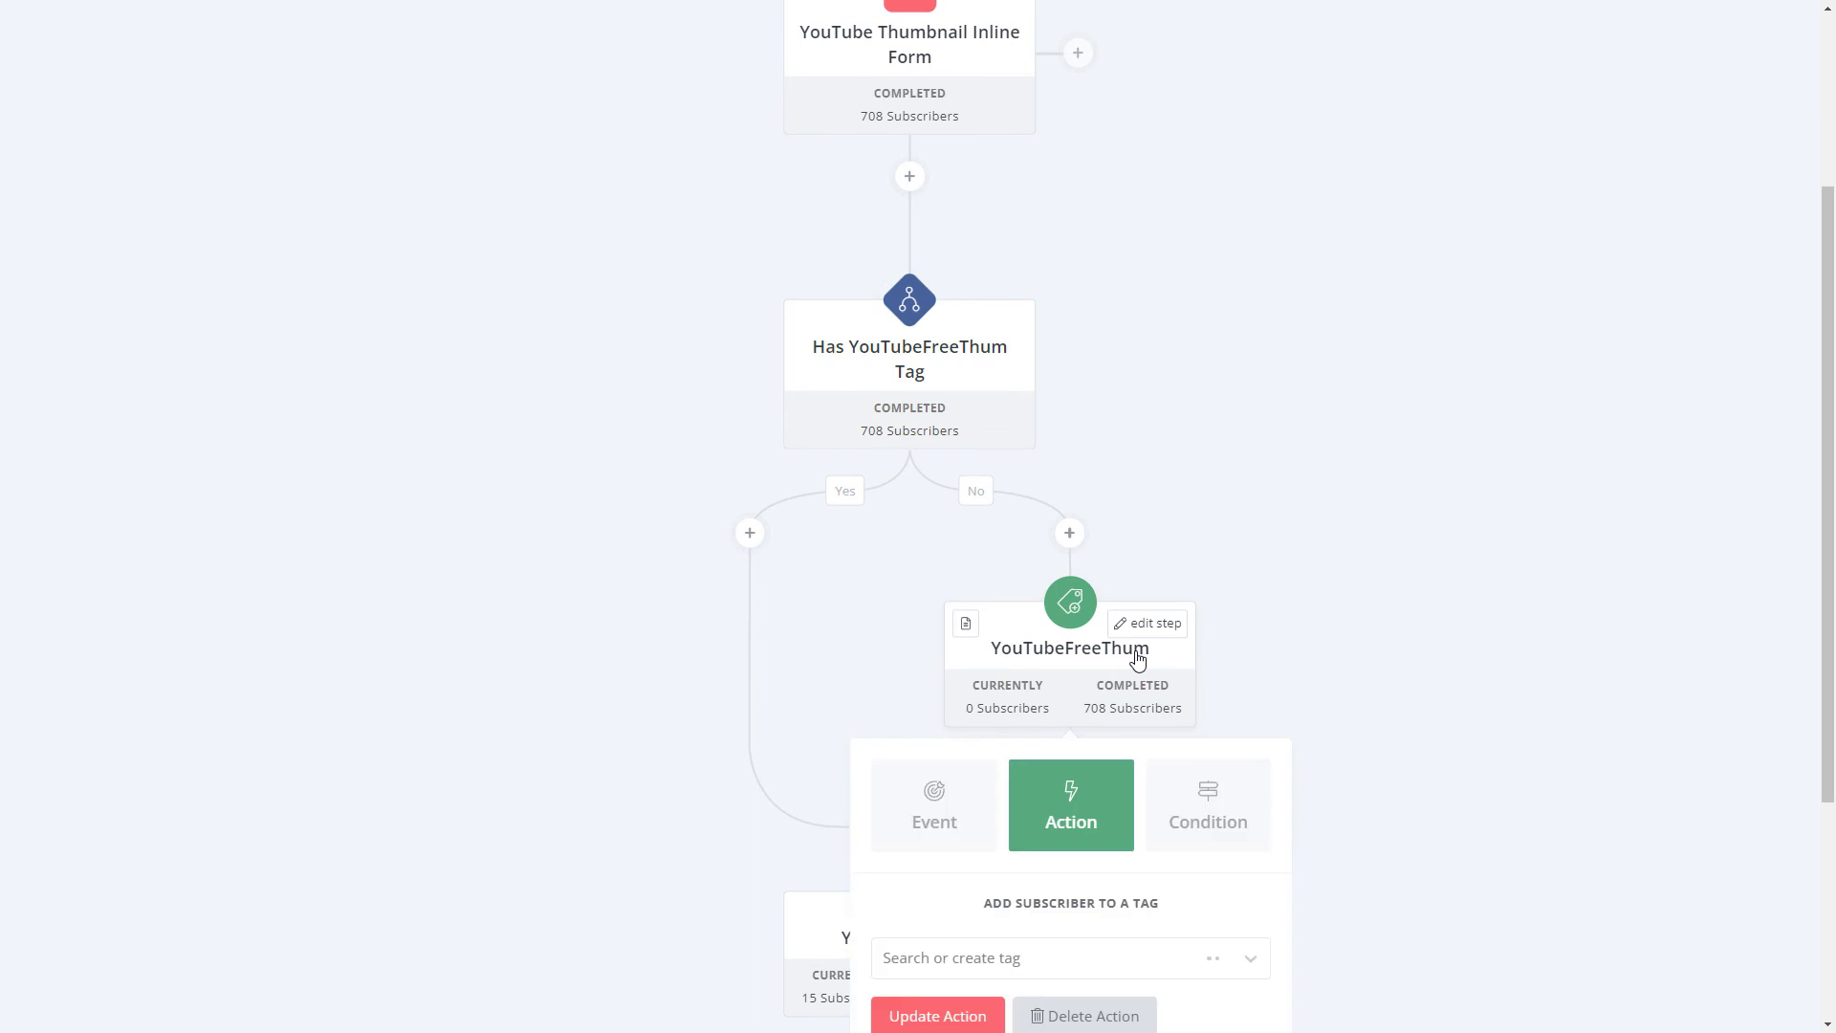
left_click(1121, 708)
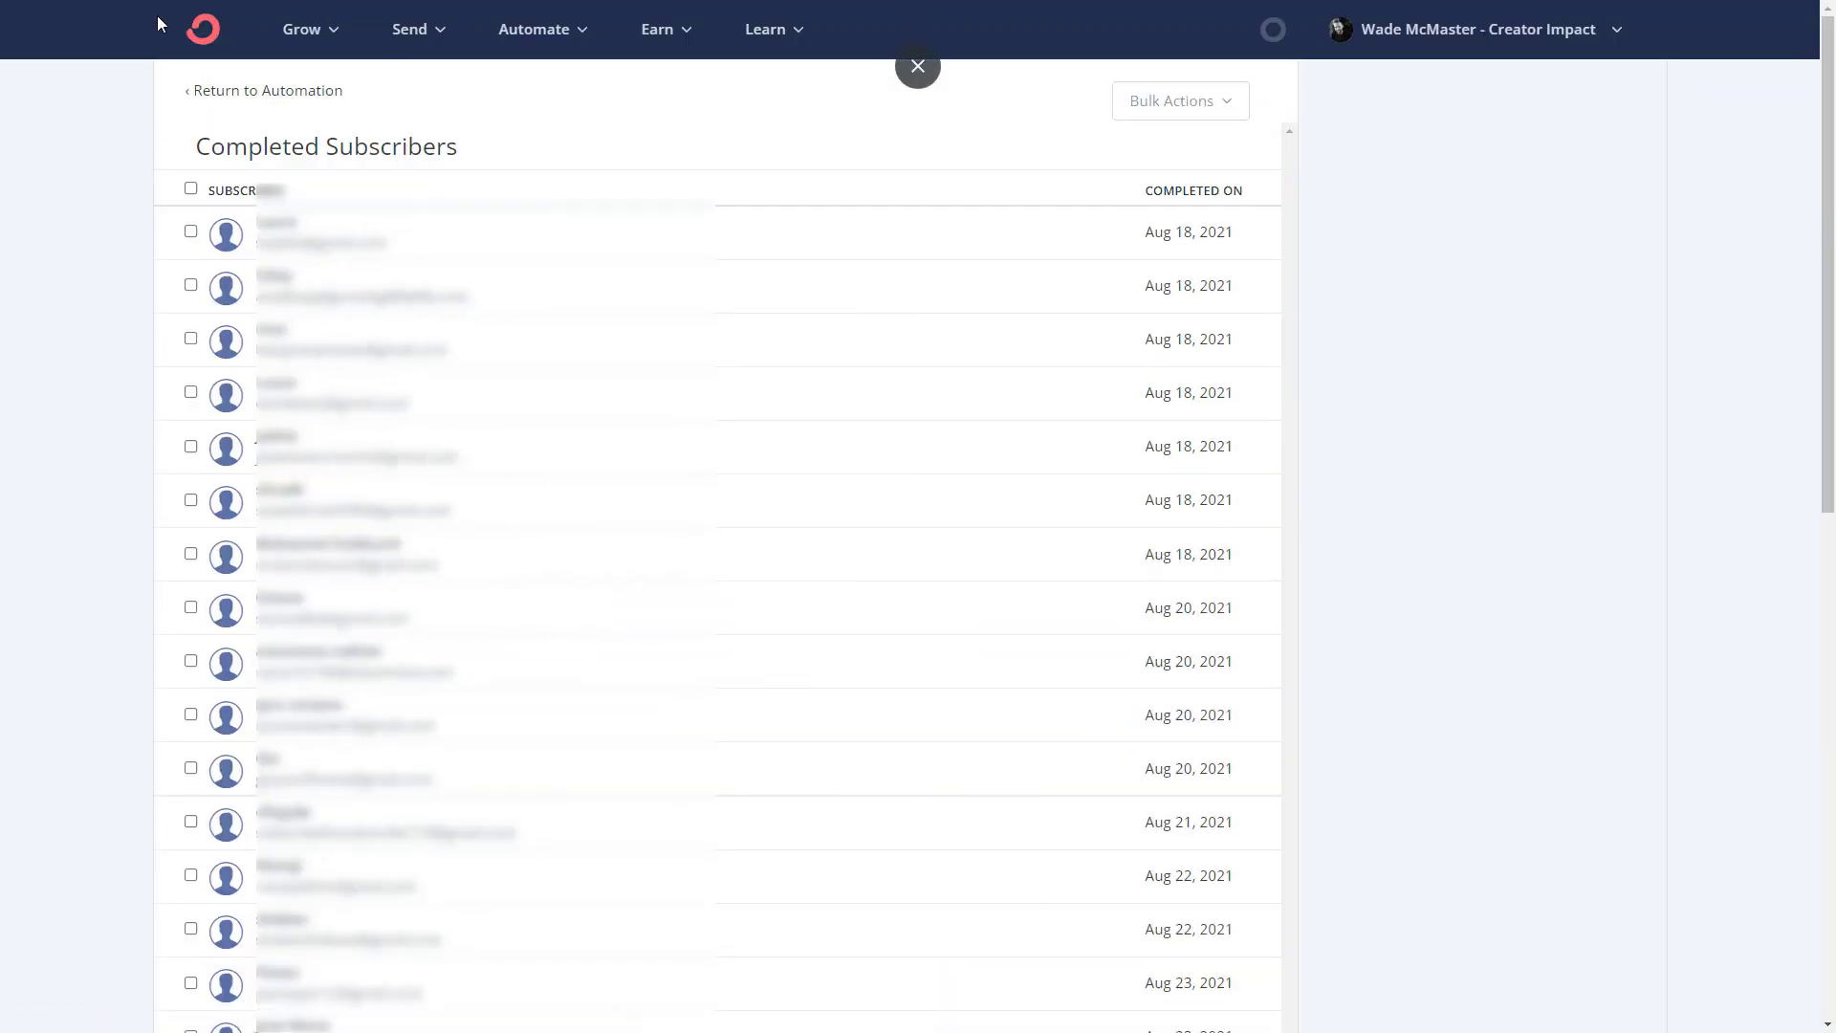
key("alt+Left")
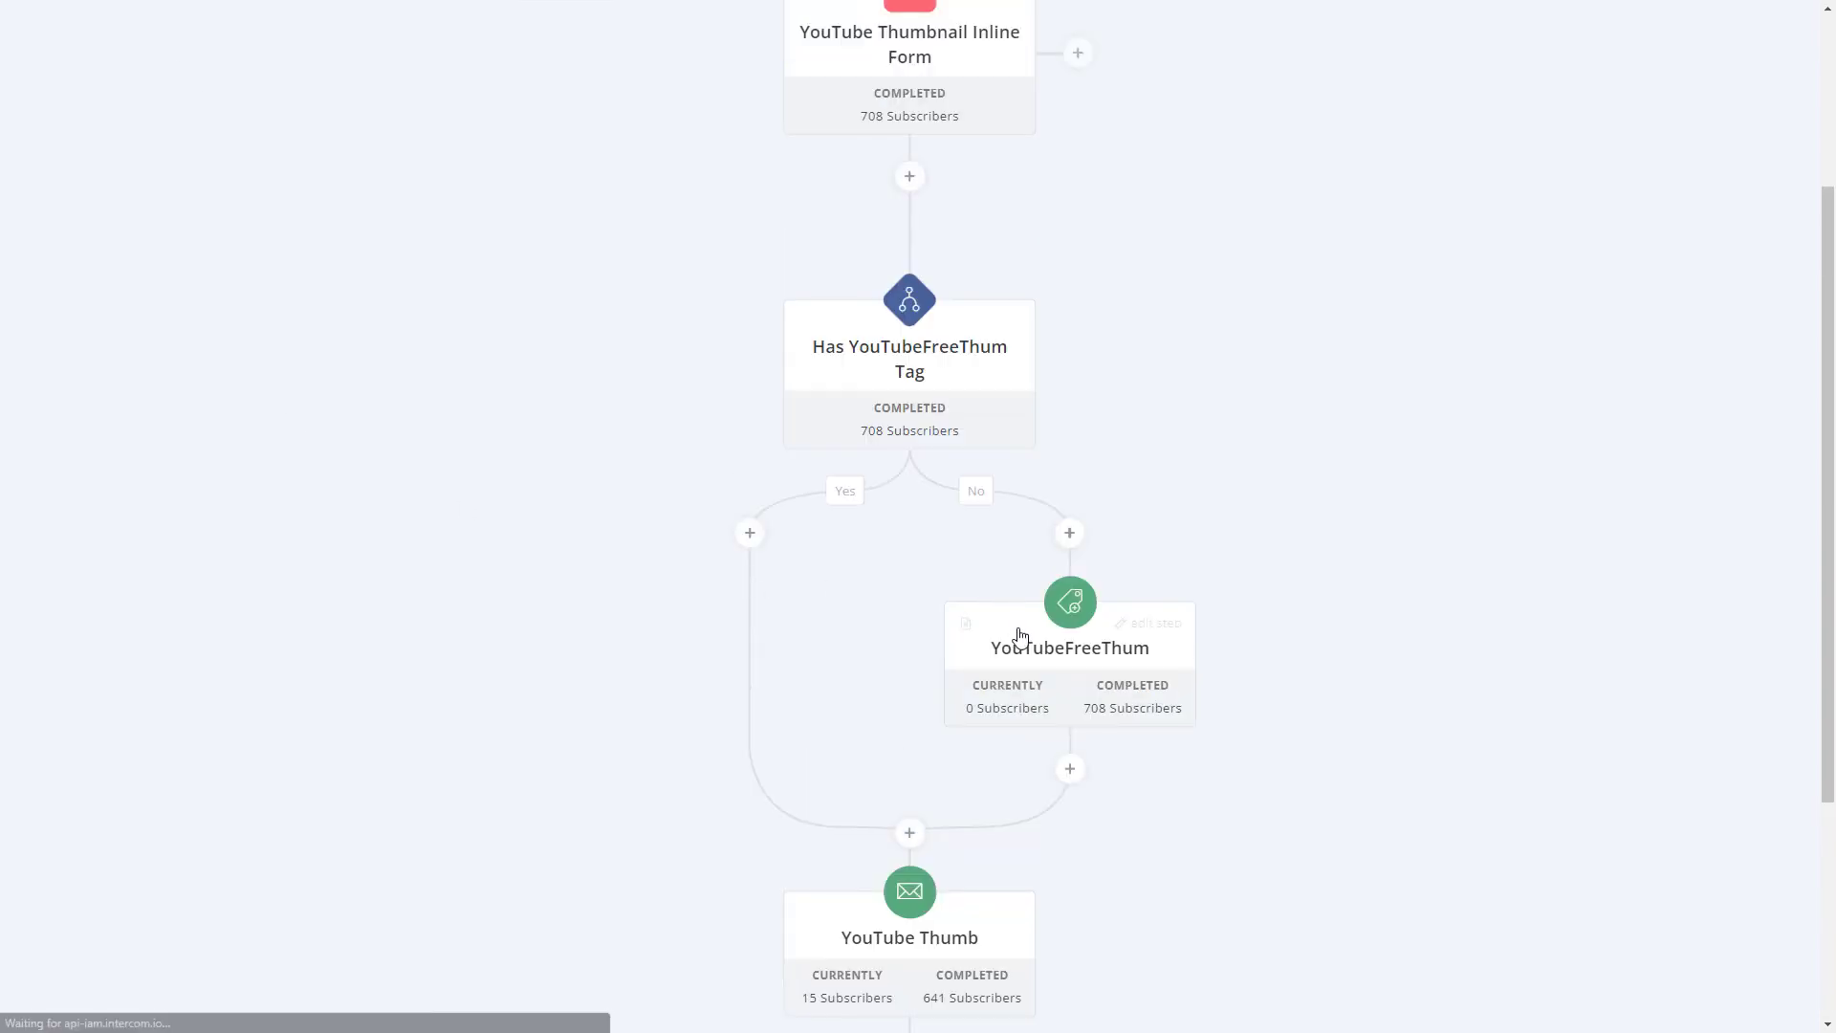
- Open the YouTube Thumb sequence, view its per-email performance reports, and return to the sequence's content
scroll(1023, 654, "down", 3)
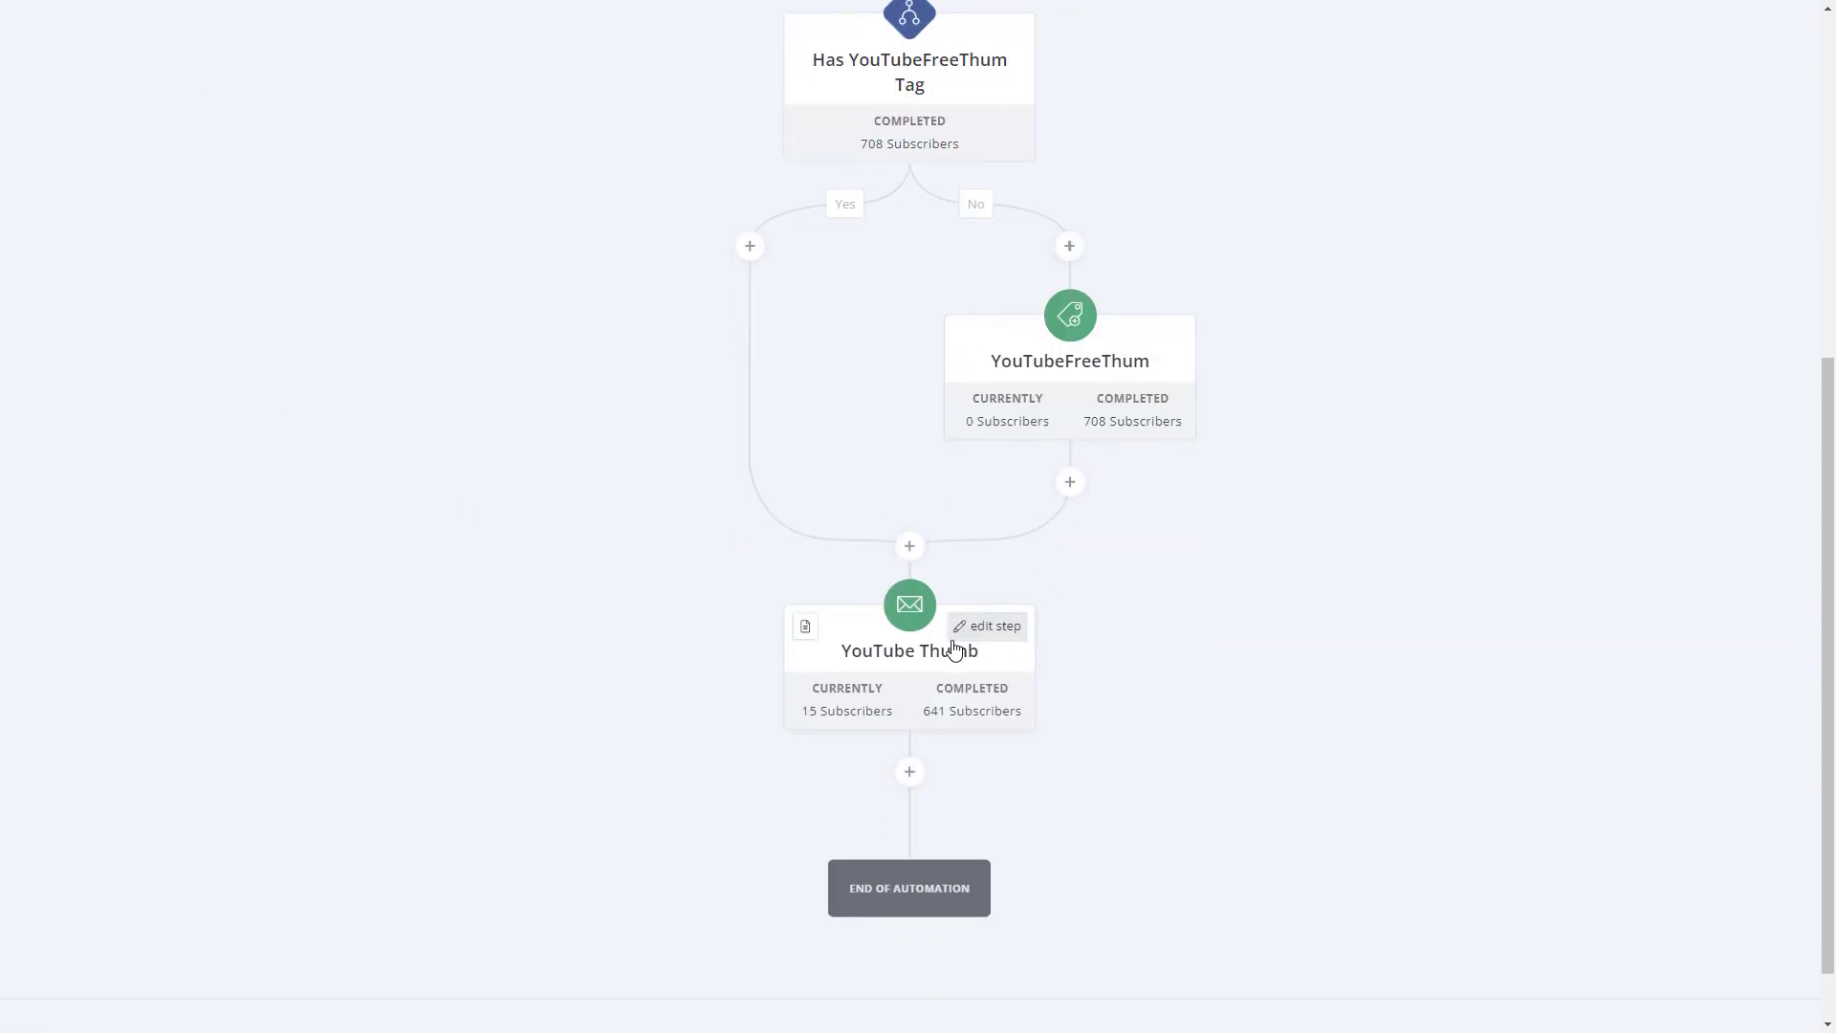
left_click(961, 643)
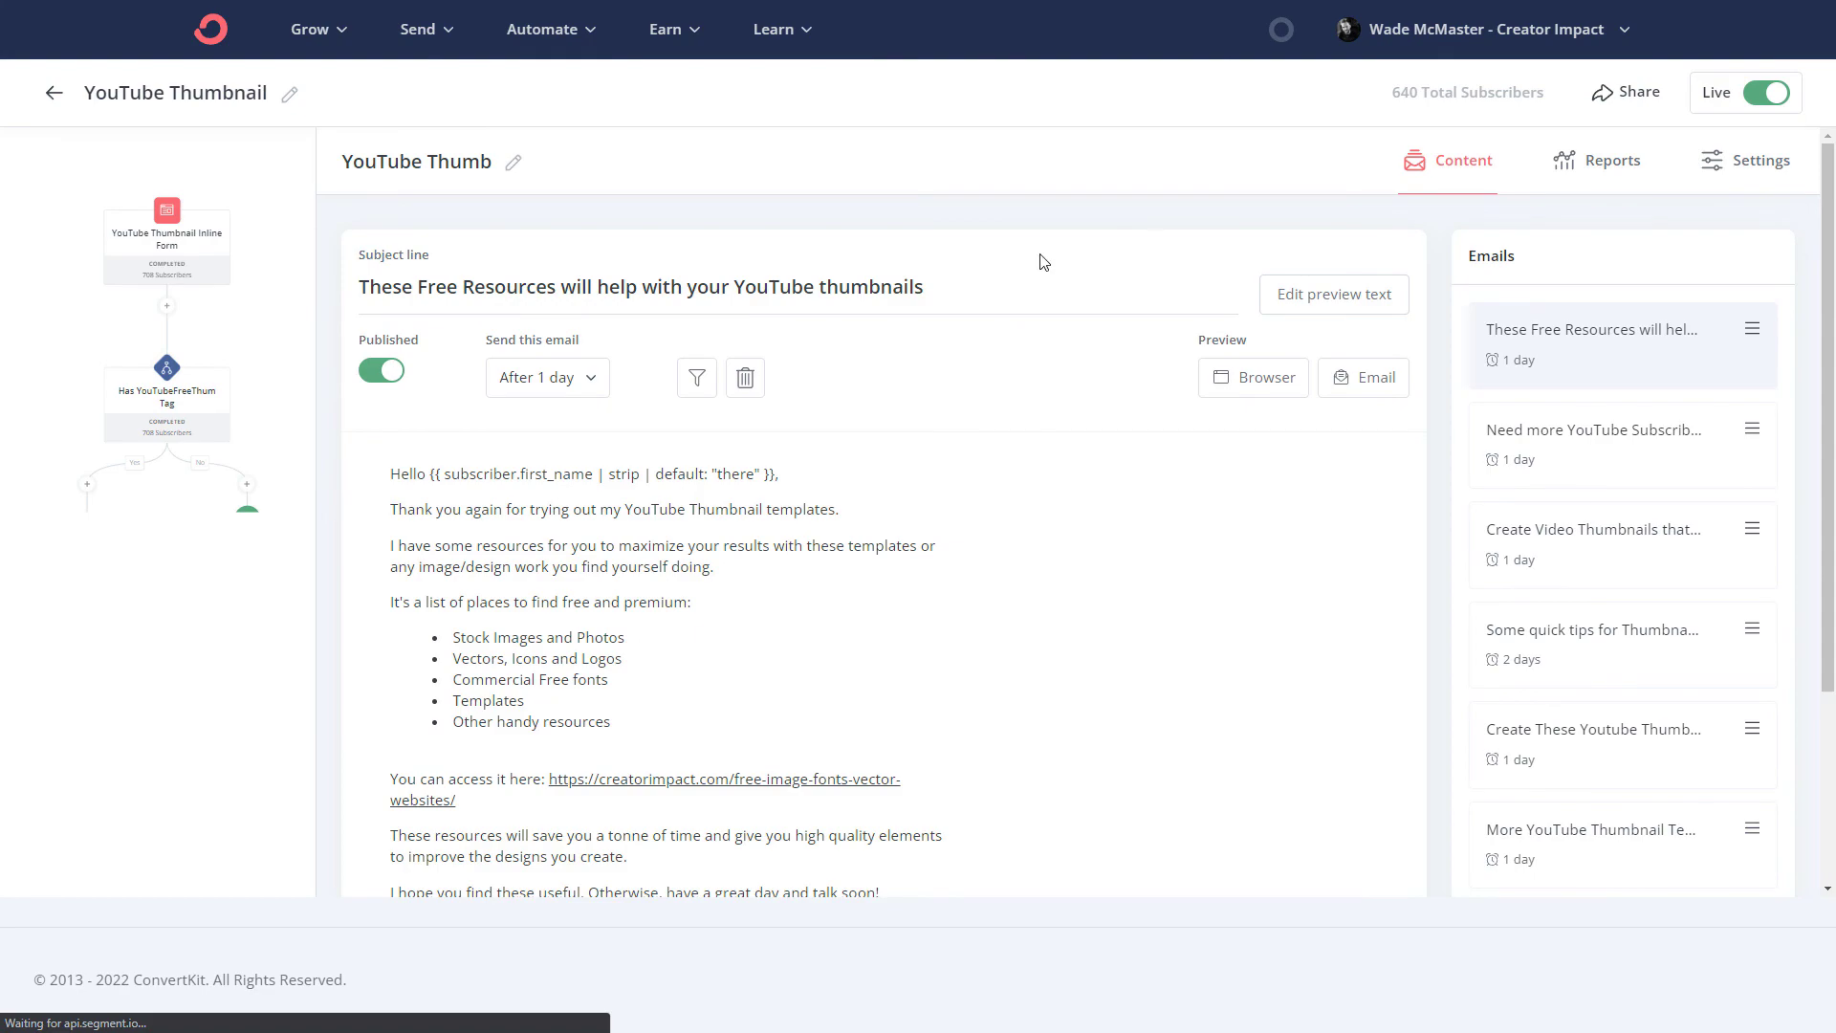
left_click(1616, 162)
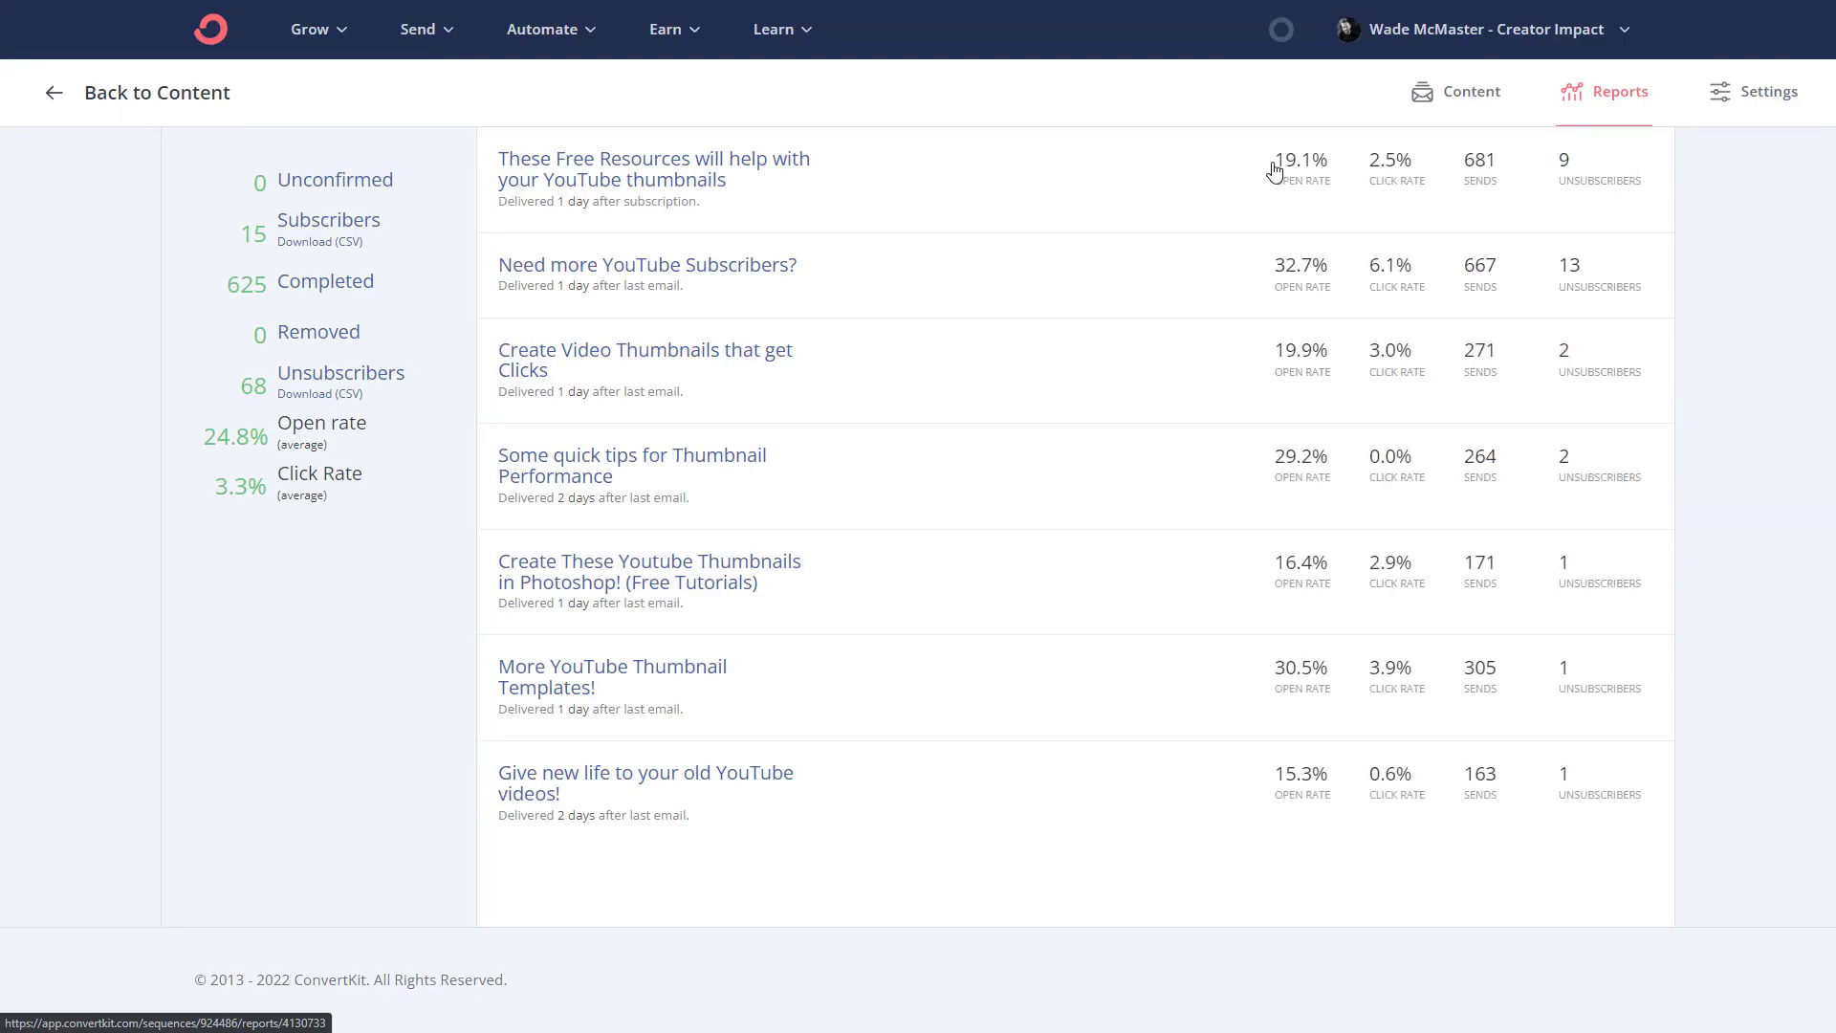
left_click(54, 96)
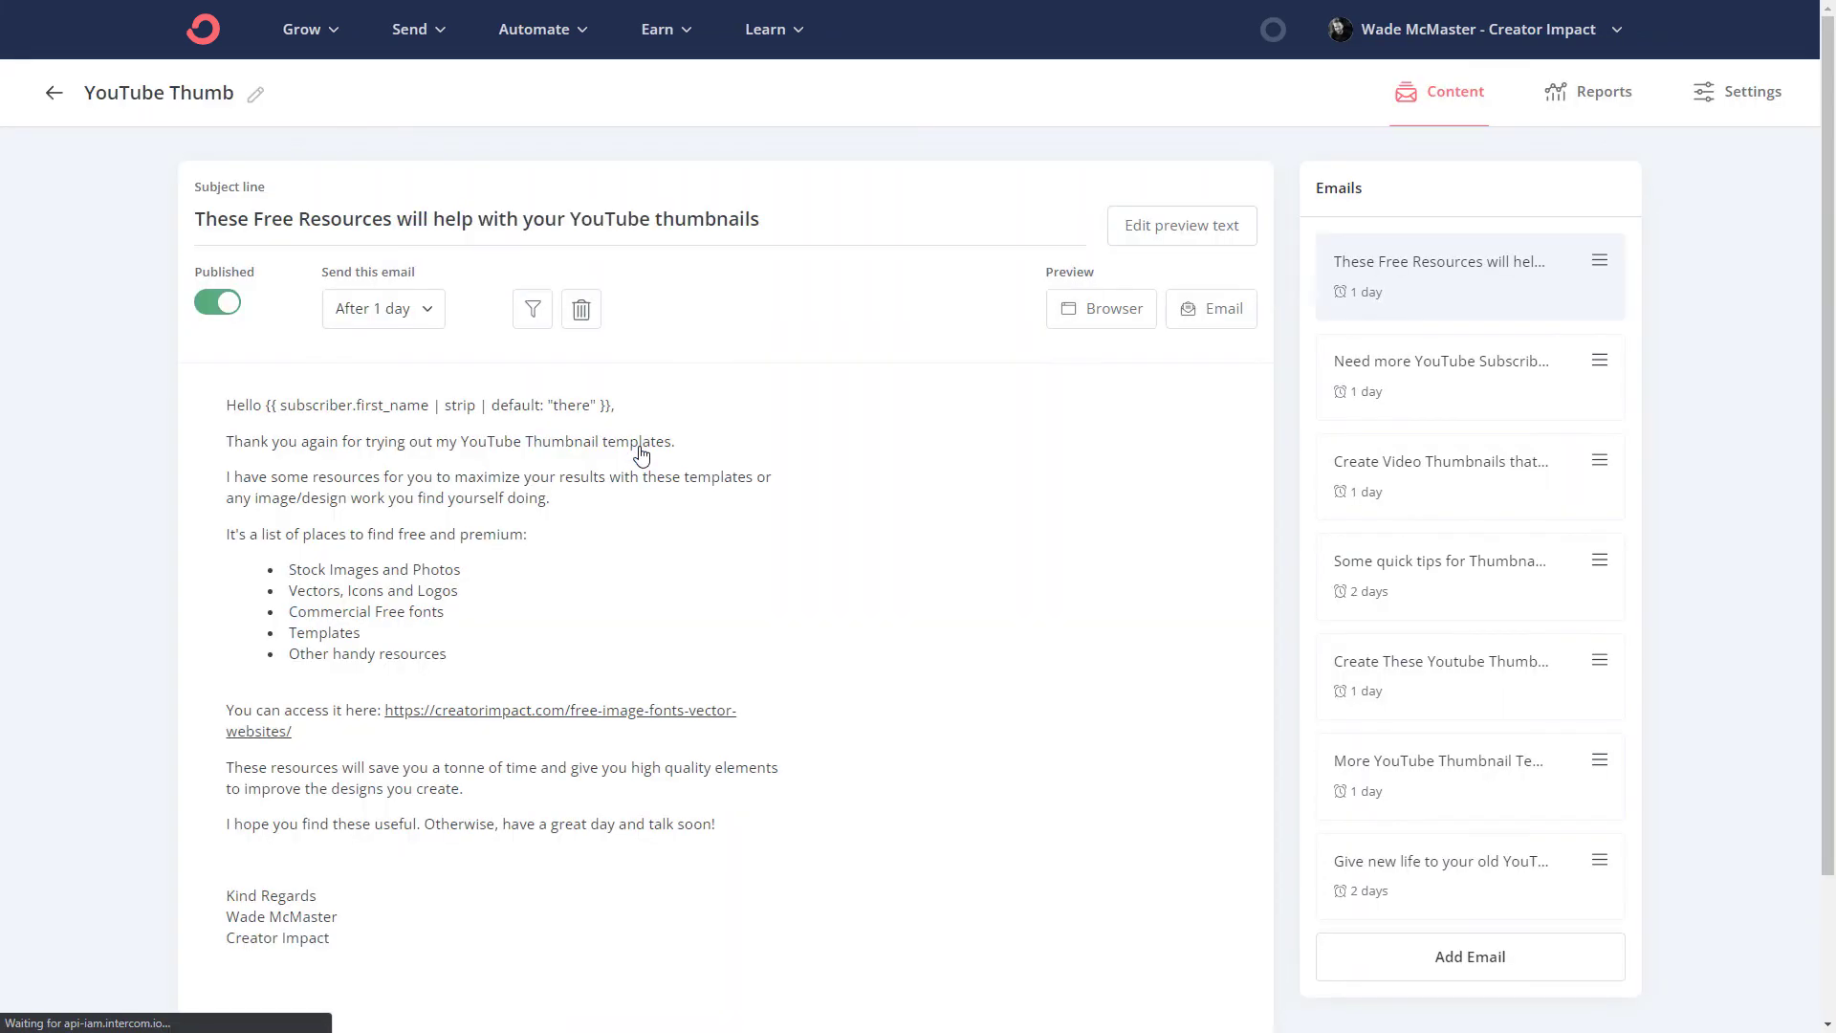